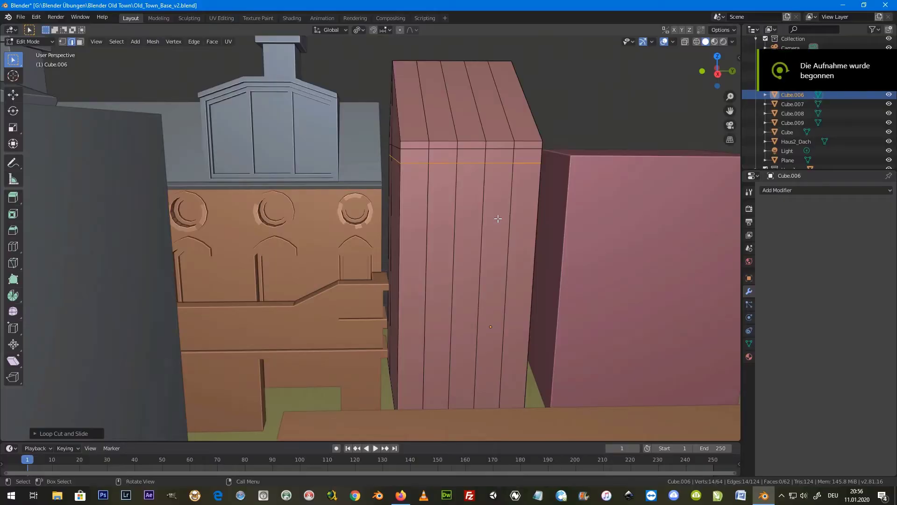
Step: Add a horizontal loop cut near the top of the pink tower Cube.006
key("ctrl+r")
left_click(499, 215)
left_click(508, 199)
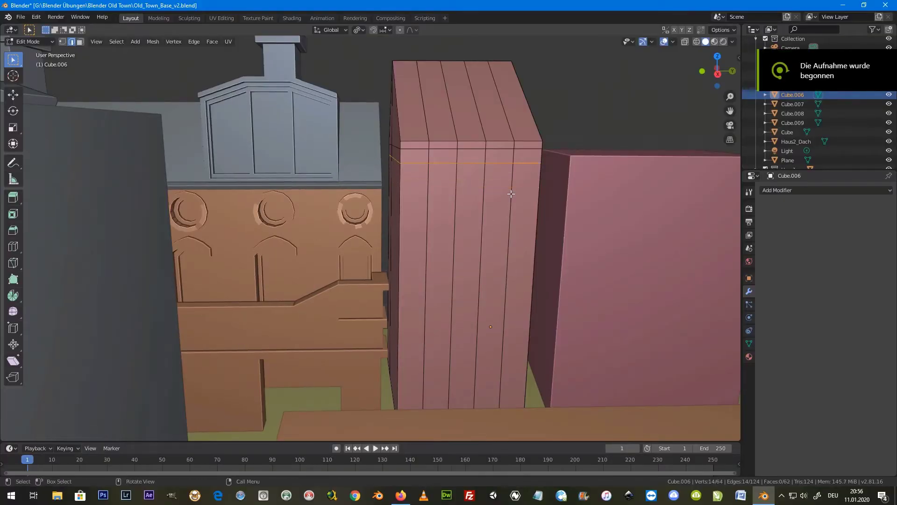
Step: Slide the new loop lower and add a second horizontal loop cut on the tower
key("g")
key("g")
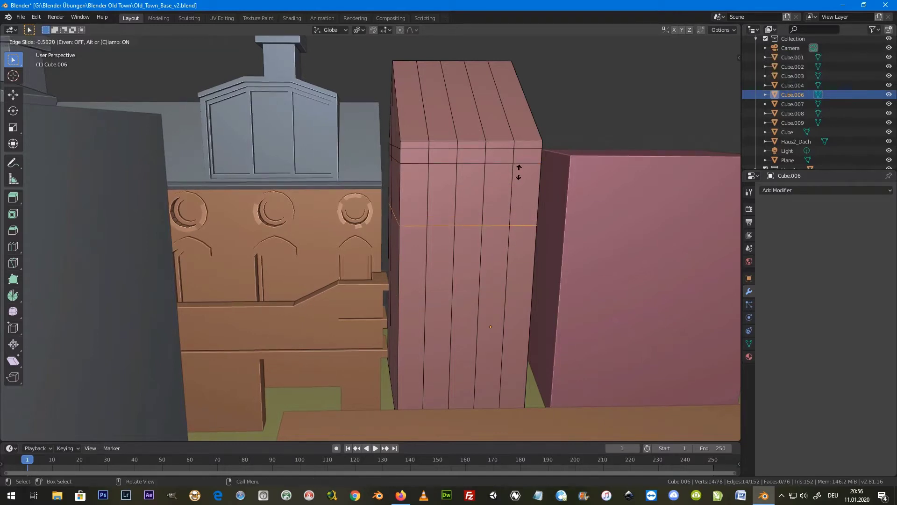
left_click(519, 166)
key("ctrl+r")
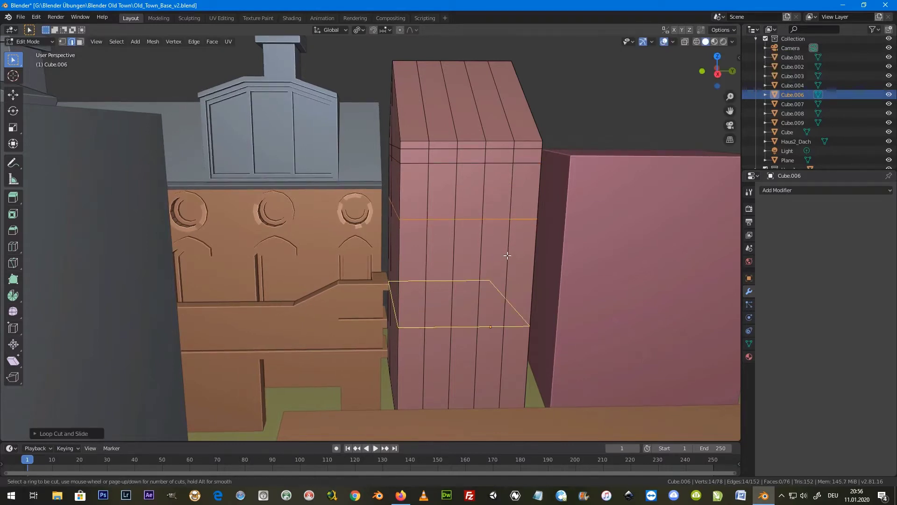
left_click(507, 260)
left_click(516, 168)
Step: Add two more horizontal loop cuts lower down, the last near the tower's base
key("ctrl+r")
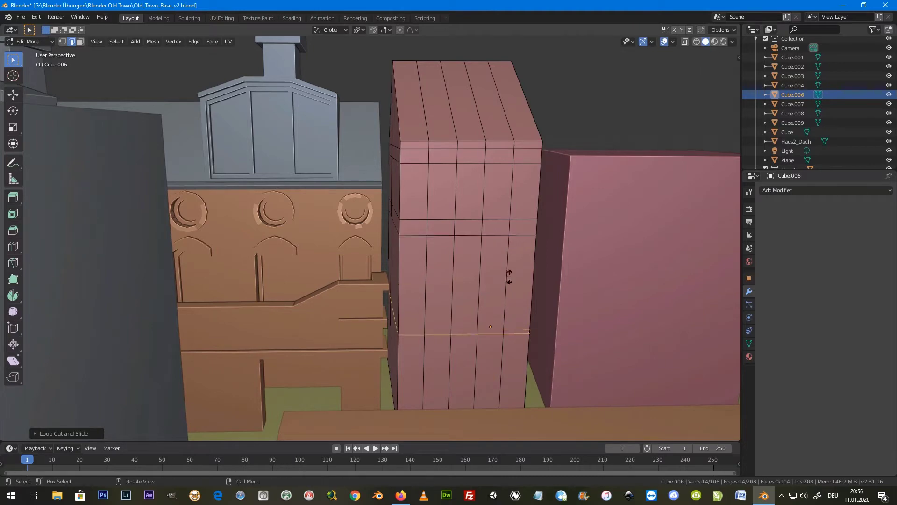
left_click(511, 277)
left_click(518, 238)
middle_click_drag(518, 238, 486, 374)
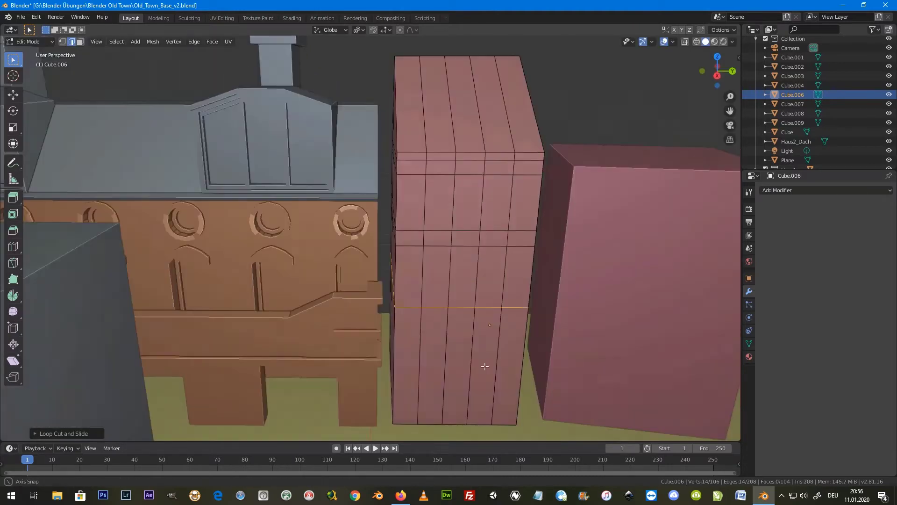
key("ctrl+r")
left_click(497, 359)
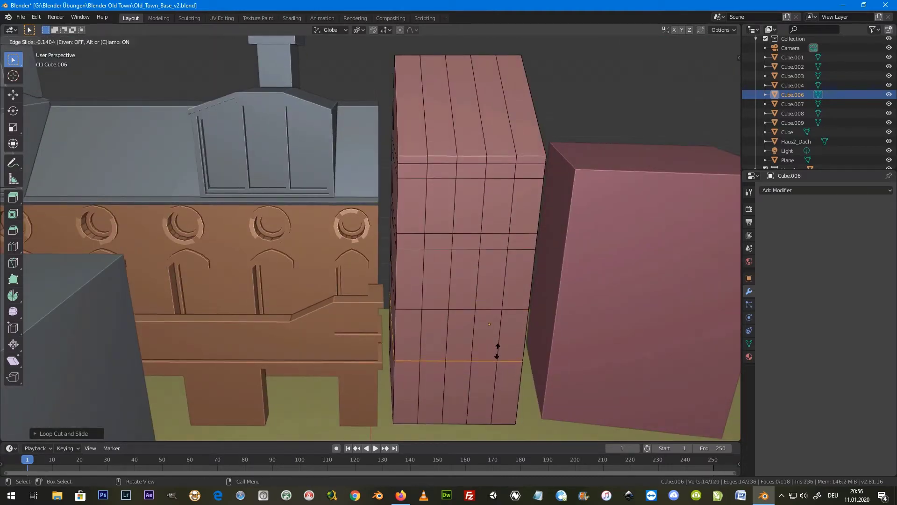
left_click(499, 366)
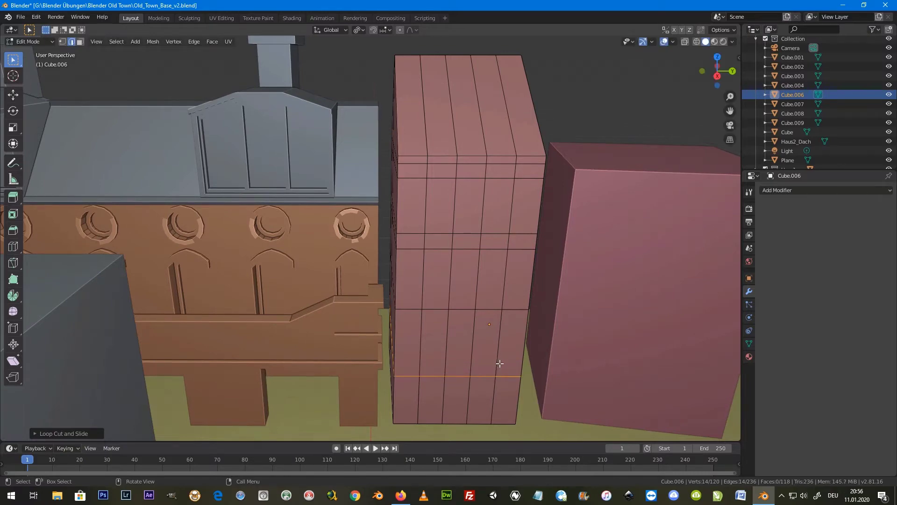
middle_click_drag(496, 377, 537, 179)
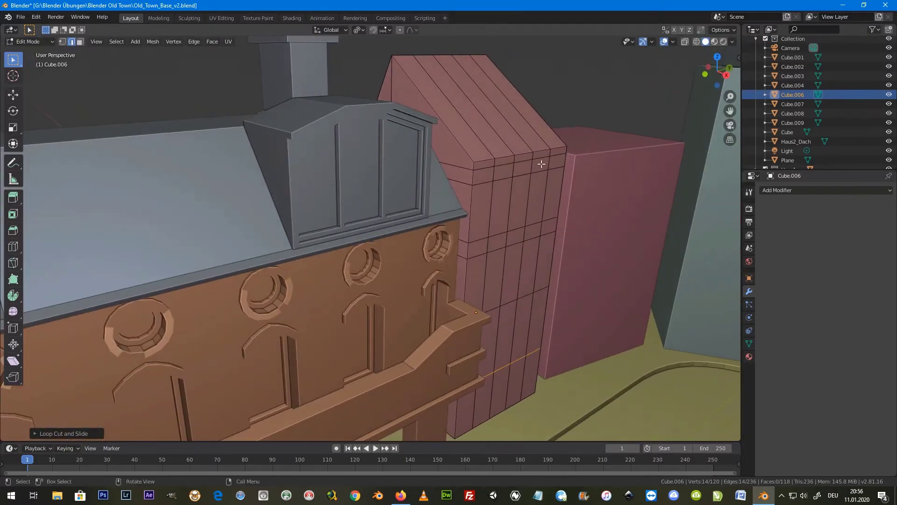
Step: Select the four window faces and the two door faces on the tower's front wall
key("3")
left_click(509, 188)
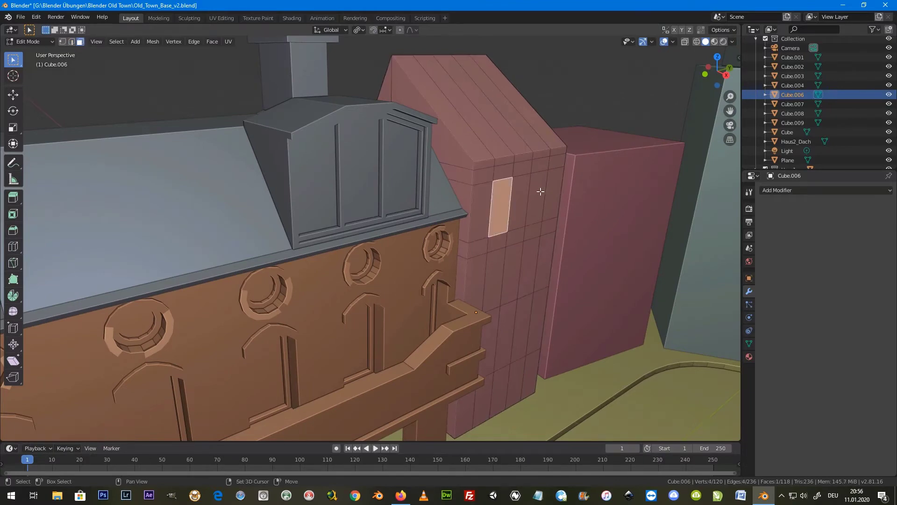
left_click(540, 199, "shift")
middle_click_drag(498, 269, 513, 369)
left_click(493, 276, "shift")
left_click(532, 269, "shift")
left_click(516, 369, "shift")
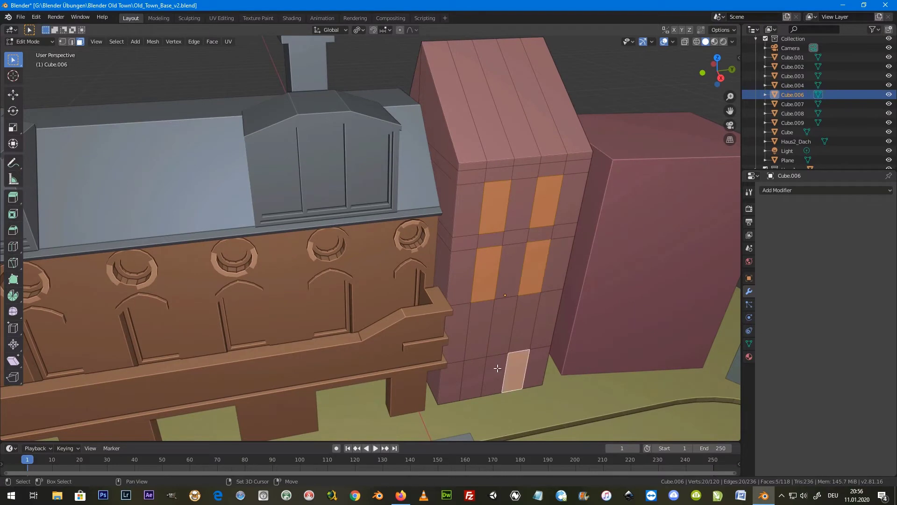
mouse_move(498, 371)
middle_mouse_down()
mouse_move(529, 384)
mouse_move(229, 37)
middle_mouse_up()
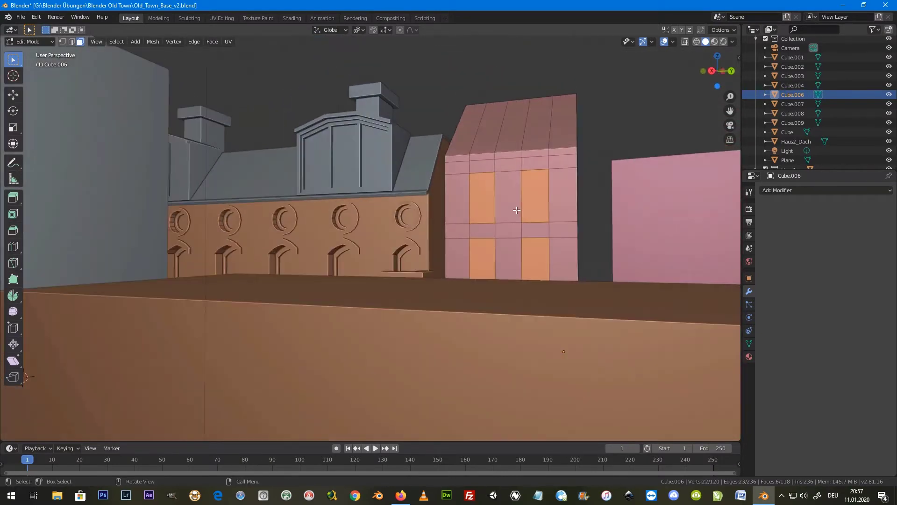
left_click(73, 42)
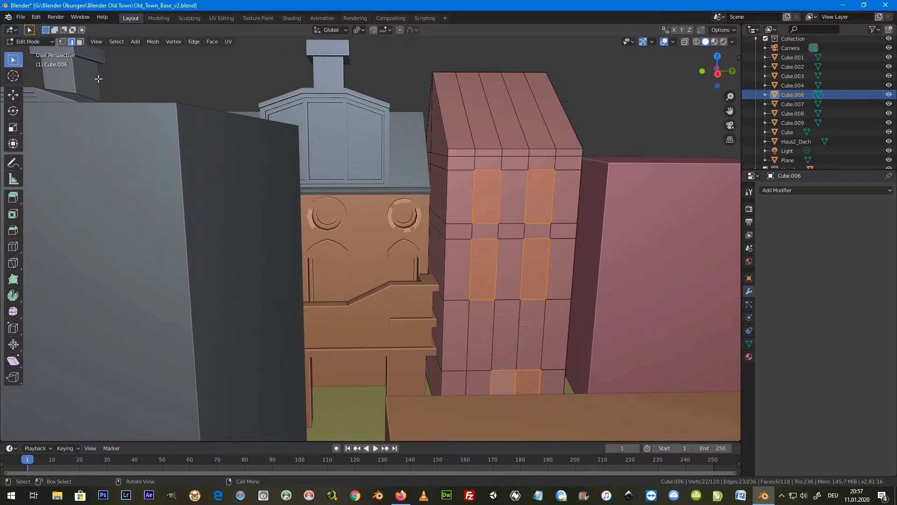
Step: Raise one edge loop slightly and add a new horizontal loop cut on the tower
left_click(562, 300)
left_click(563, 300, "alt")
key("g")
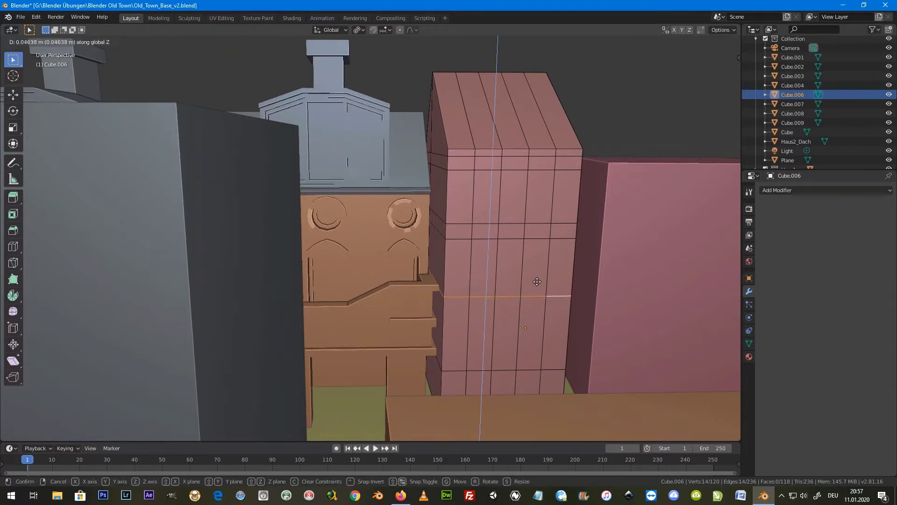
left_click(541, 286)
key("ctrl+r")
left_click(559, 306)
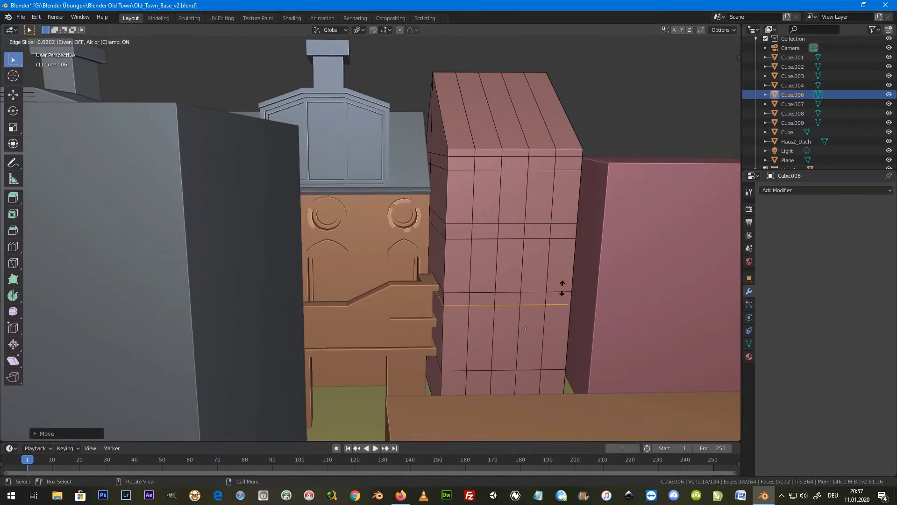
left_click(562, 294)
Step: Adjust the loop near the base to set the door height and select the two doorway faces
mouse_move(537, 389)
middle_mouse_down()
mouse_move(533, 357)
mouse_move(567, 360)
mouse_move(528, 371)
middle_mouse_up()
left_click(524, 369, "alt")
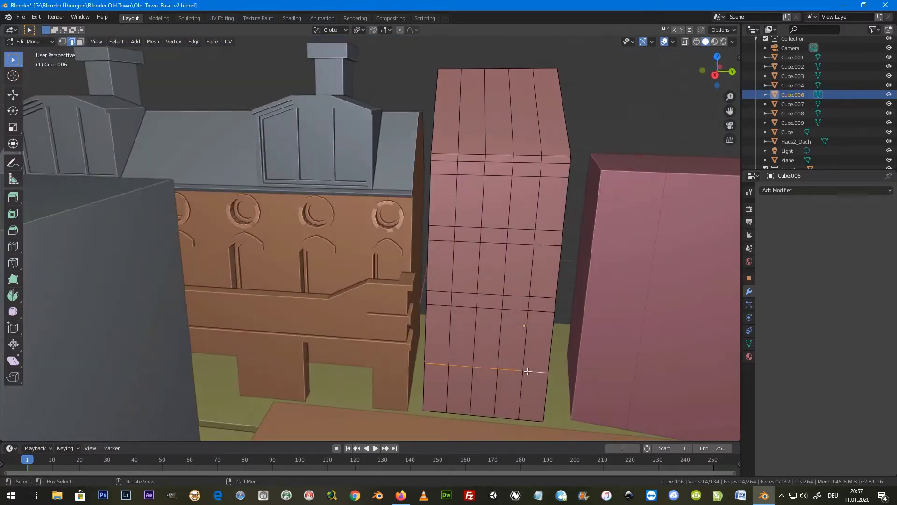
key("g")
left_click(522, 367)
key("3")
left_click(501, 371)
left_click(483, 391, "shift")
mouse_move(483, 390)
middle_mouse_down()
mouse_move(511, 363)
mouse_move(528, 392)
middle_mouse_up()
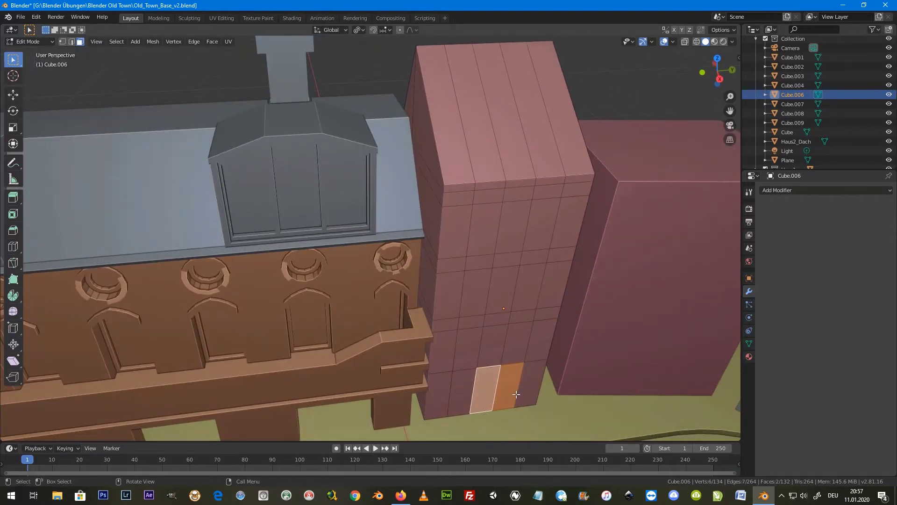
Step: Delete only the two doorway faces to leave an opening in the wall
key("x")
left_click(503, 383)
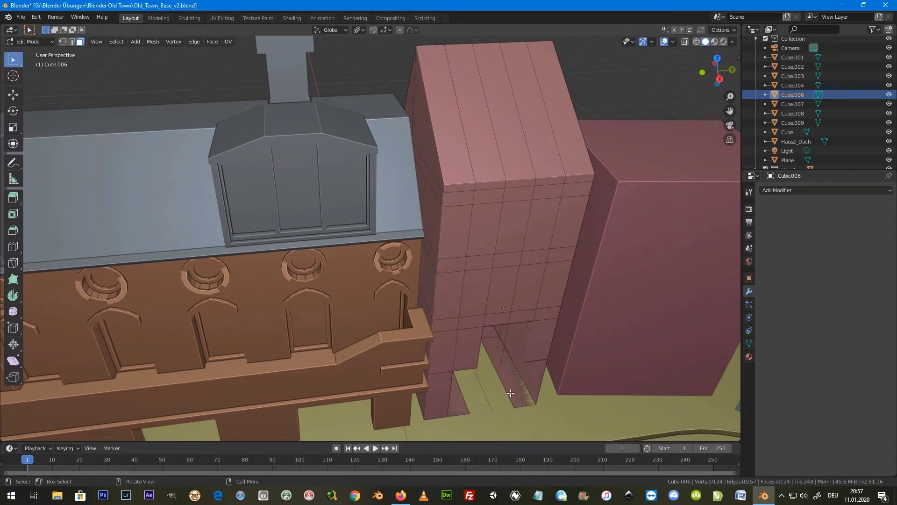
key("ctrl+z")
key("x")
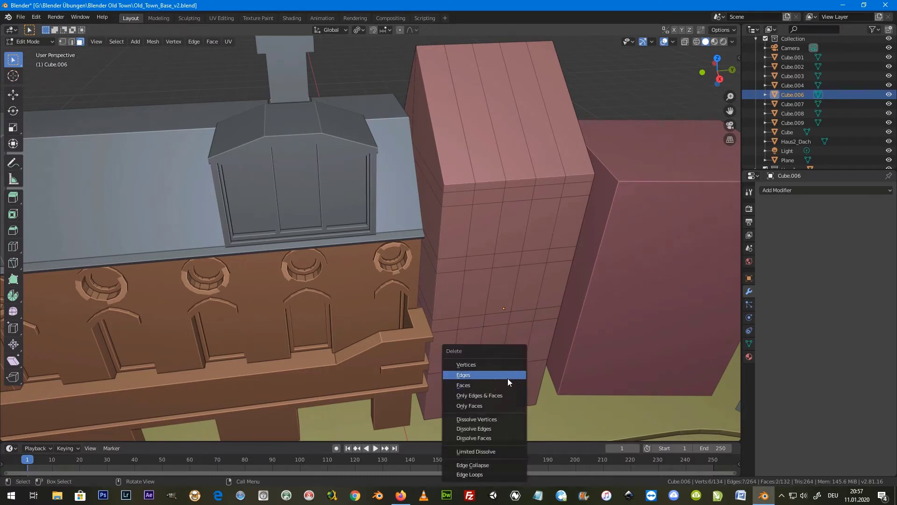
left_click(509, 385)
mouse_move(509, 364)
middle_mouse_down()
mouse_move(497, 365)
mouse_move(468, 302)
middle_mouse_up()
scroll(505, 374, "up", 3)
scroll(537, 376, "up", 2)
Step: Extrude the doorway rim edges inward along X and fill the back wall
left_click(467, 298)
left_click(72, 41)
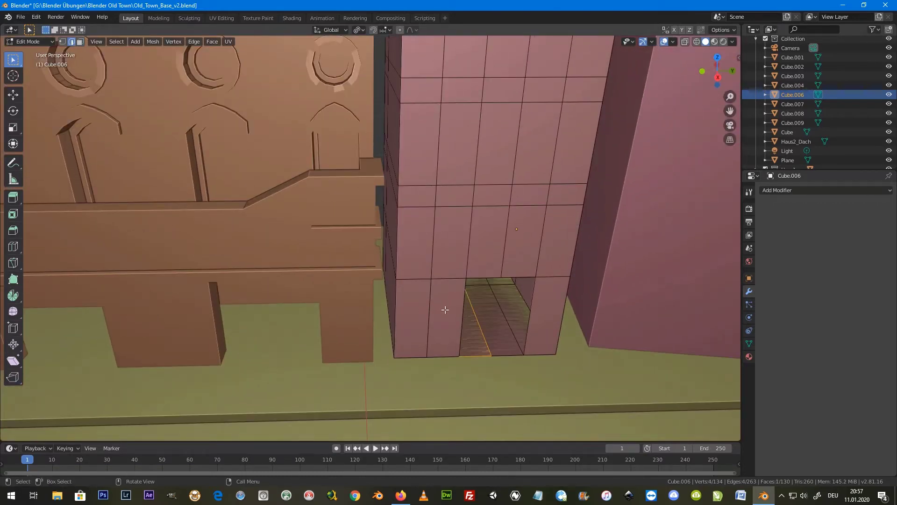
left_click(481, 278)
left_click(533, 306, "shift")
mouse_move(538, 307)
middle_mouse_down()
mouse_move(561, 338)
mouse_move(541, 344)
middle_mouse_up()
key("e")
key("x")
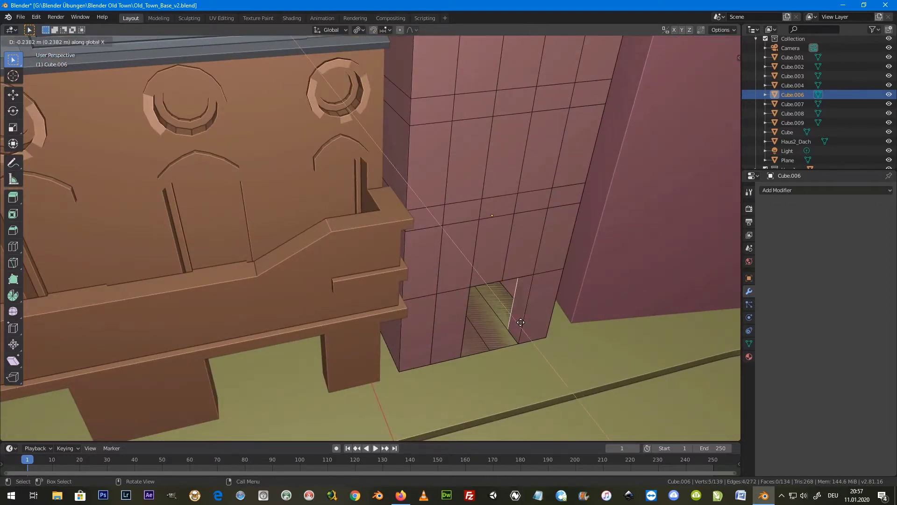
left_click(520, 322)
mouse_move(521, 322)
middle_mouse_down()
mouse_move(479, 312)
mouse_move(485, 320)
mouse_move(476, 240)
middle_mouse_up()
key("f")
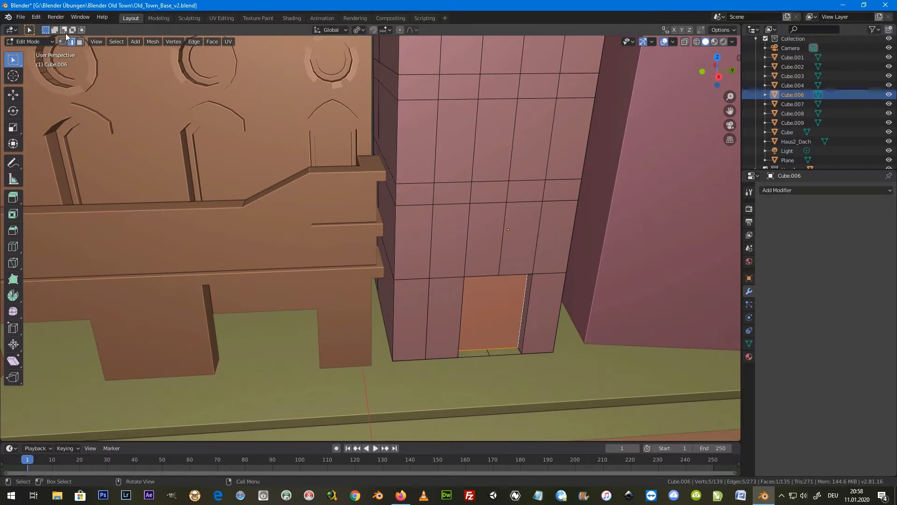
Step: Add a horizontal loop cut across the wall just above the doorway
key("ctrl+r")
left_click(558, 252)
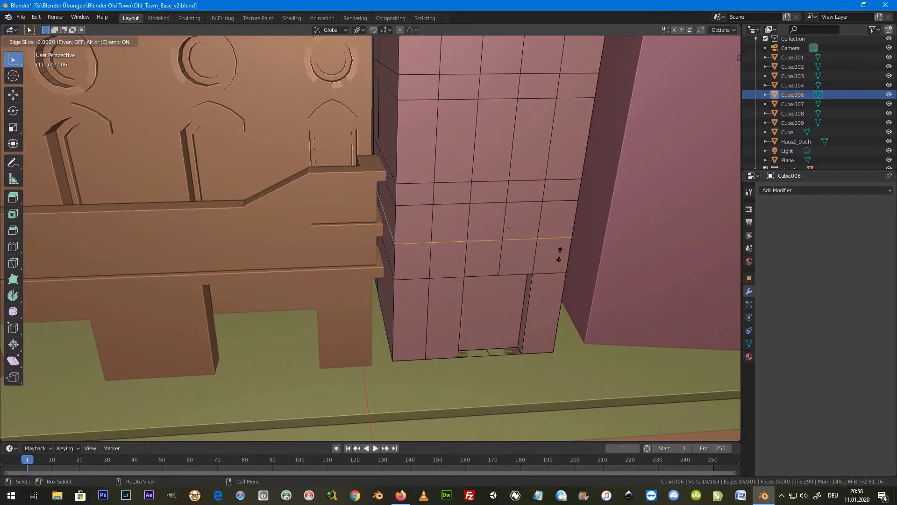
left_click(568, 284)
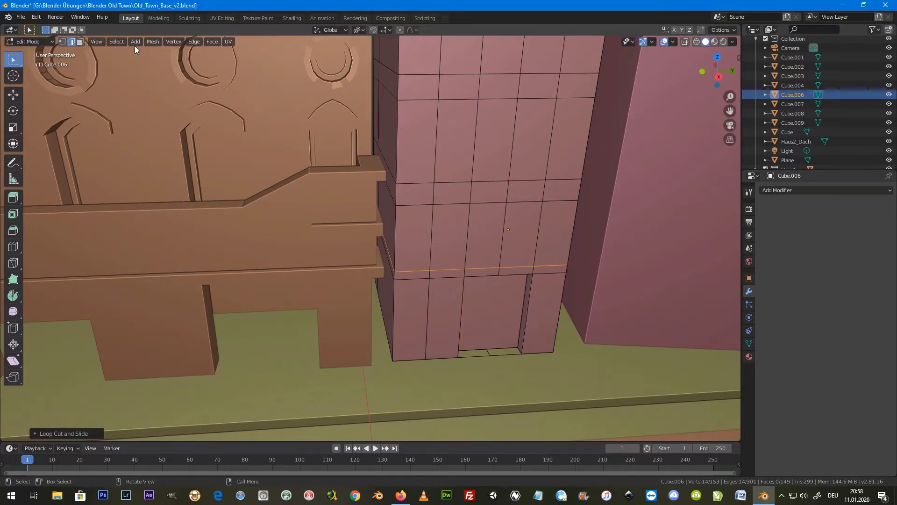
Step: Select the six window faces across the tower's three storeys
left_click(80, 42)
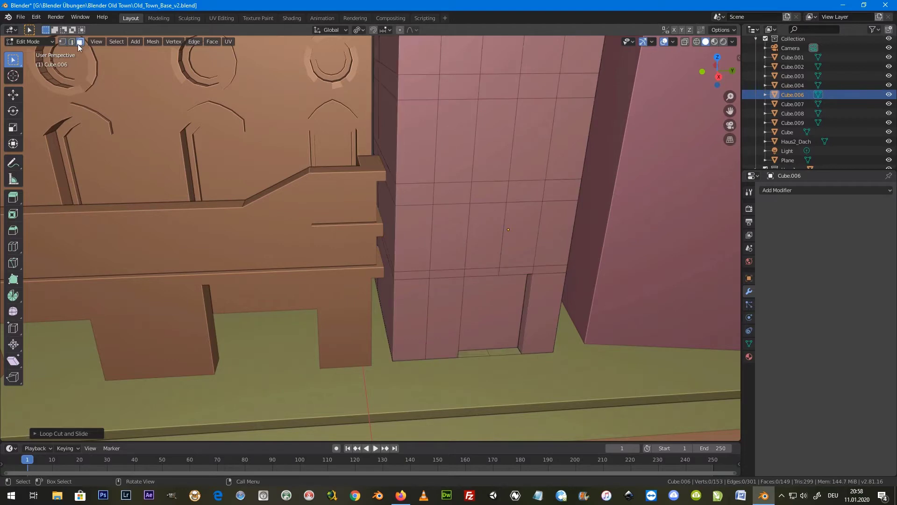
left_click(448, 250)
left_click(521, 233, "shift")
left_click(533, 140, "shift")
left_click(432, 138, "shift")
key("KP_Decimal")
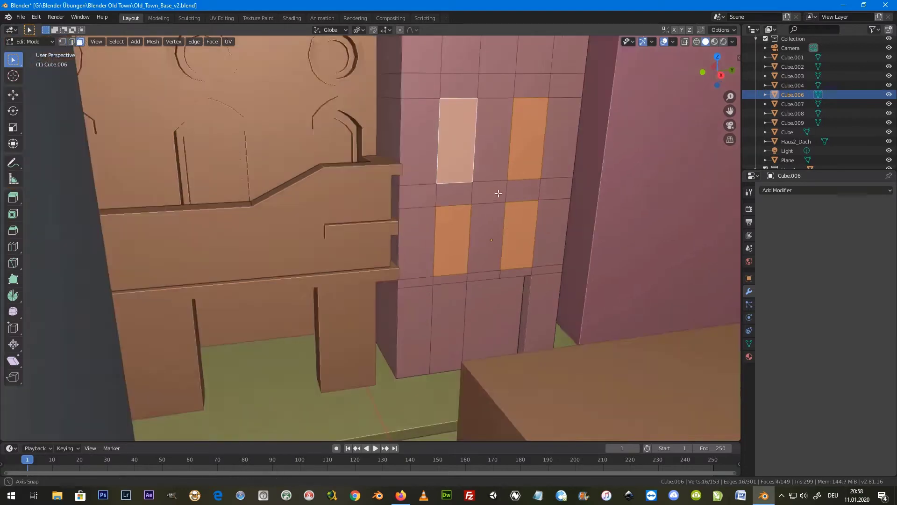
scroll(498, 175, "down", 5)
left_click(461, 113, "shift")
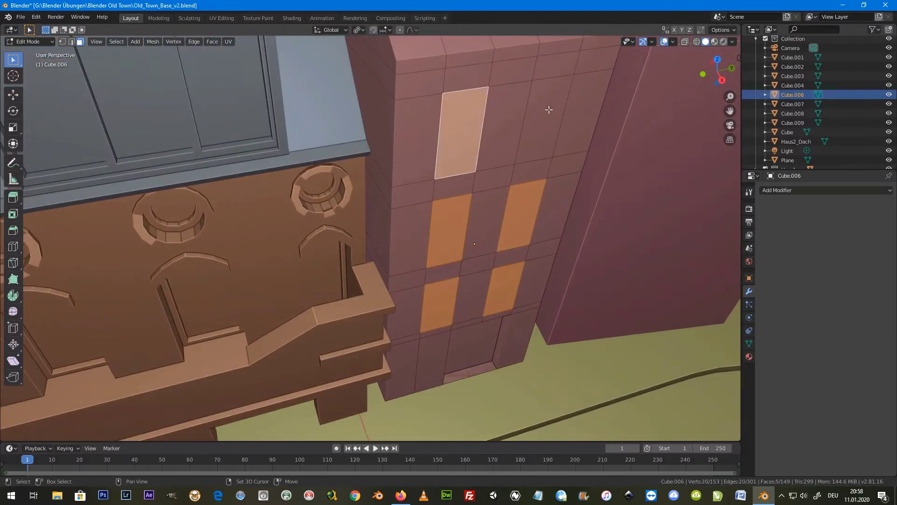
left_click(554, 111, "shift")
middle_click_drag(542, 179, 525, 155)
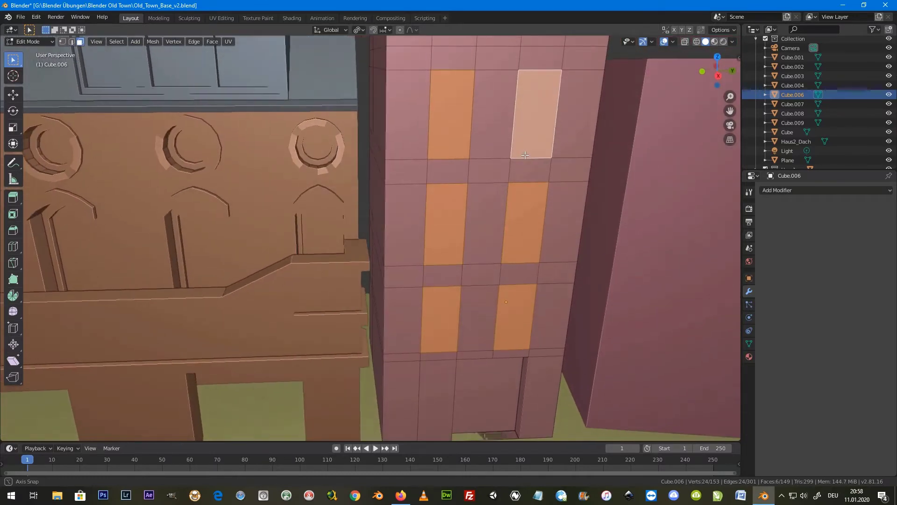
middle_click_drag(482, 194, 504, 165)
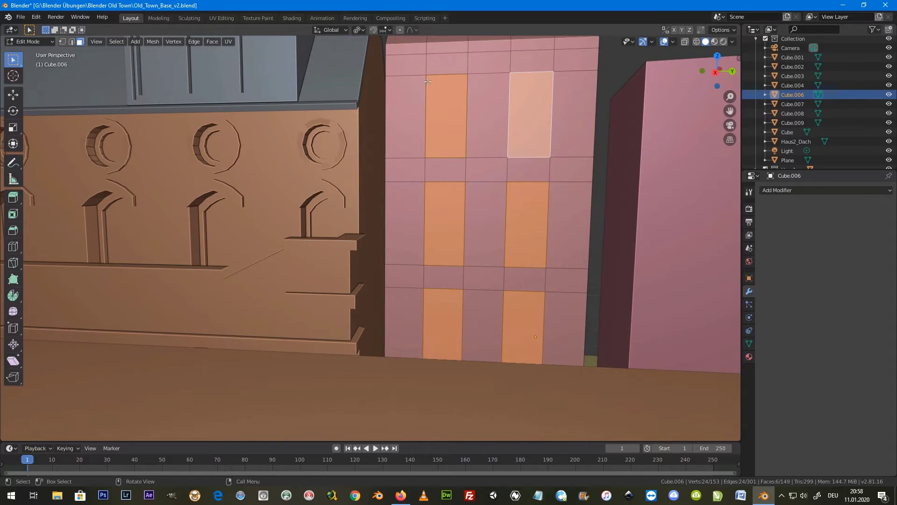
Step: Select the top edges of the upper window panels
left_click(423, 84)
left_click(446, 64)
left_click(71, 41)
left_click(455, 73)
left_click(530, 73, "shift")
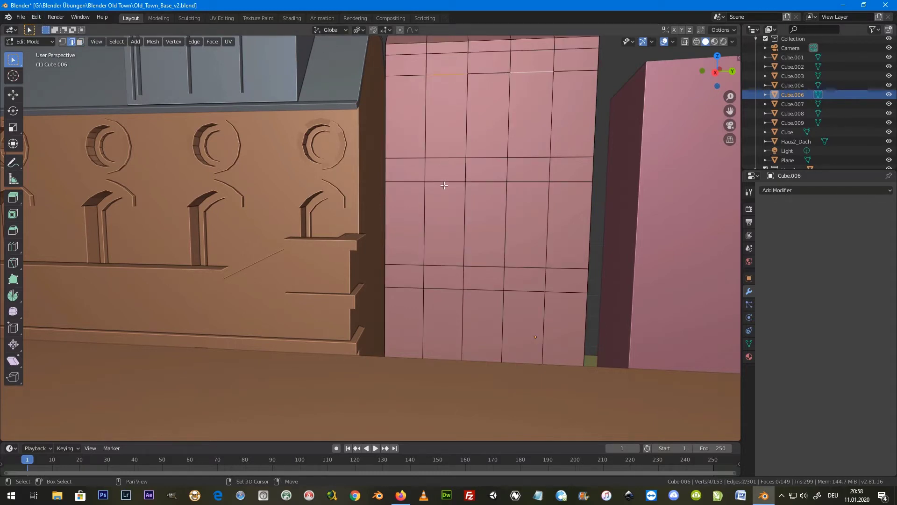
Step: Raise a horizontal edge loop on the front wall along Z
left_click(444, 288, "shift")
left_click(524, 291, "shift")
mouse_move(524, 291)
middle_mouse_down()
mouse_move(557, 306)
mouse_move(555, 287)
middle_mouse_up()
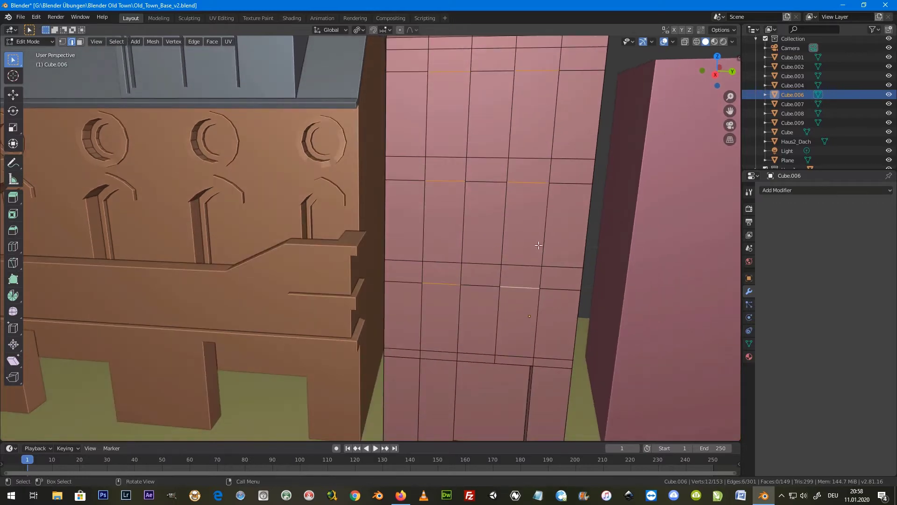
left_click(515, 351, "alt+shift")
middle_click_drag(515, 351, 491, 334)
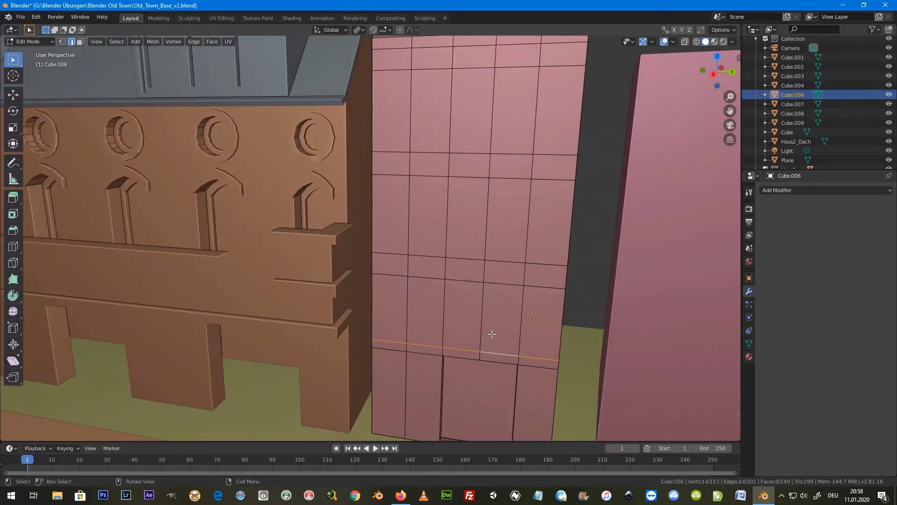
key("g")
key("z")
left_click(491, 328)
middle_click_drag(492, 328, 442, 285)
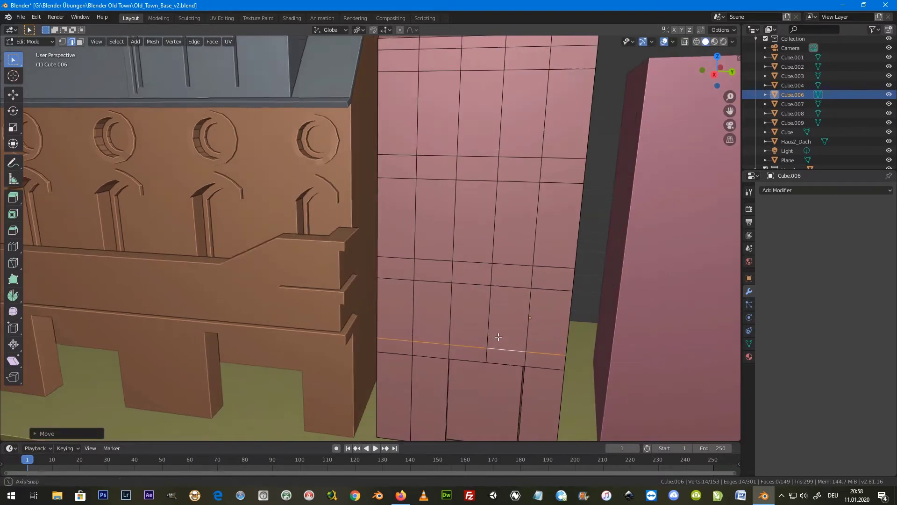
Step: Try subdividing all six window-bay top edges at once, then undo it
left_click(442, 282)
left_click(510, 287, "shift")
left_click(427, 180, "shift")
left_click(519, 182, "shift")
left_click(440, 70, "shift")
left_click(513, 70, "shift")
right_click(435, 91)
left_click(434, 91)
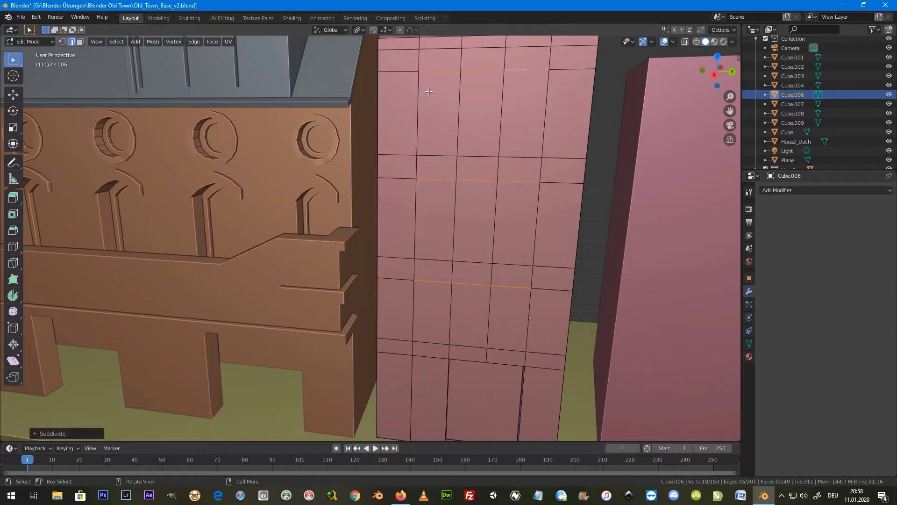
left_click(70, 433)
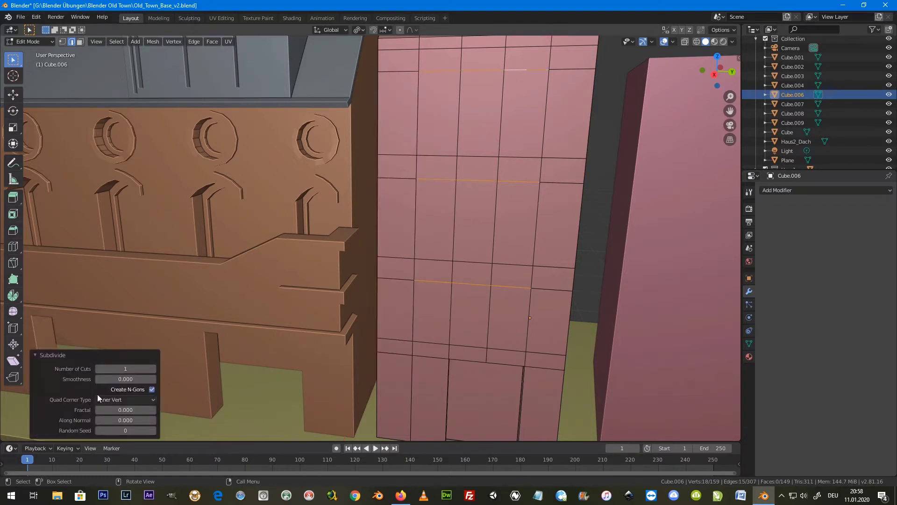
left_click(154, 369)
left_click(454, 324)
key("ctrl+z")
key("ctrl+z")
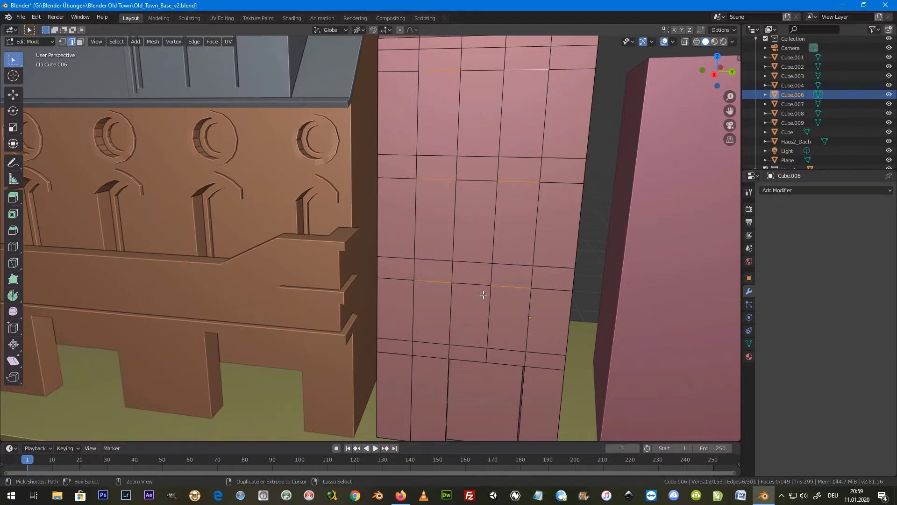
Step: Subdivide one upper bay's top edge with 5 cuts
left_click(445, 67)
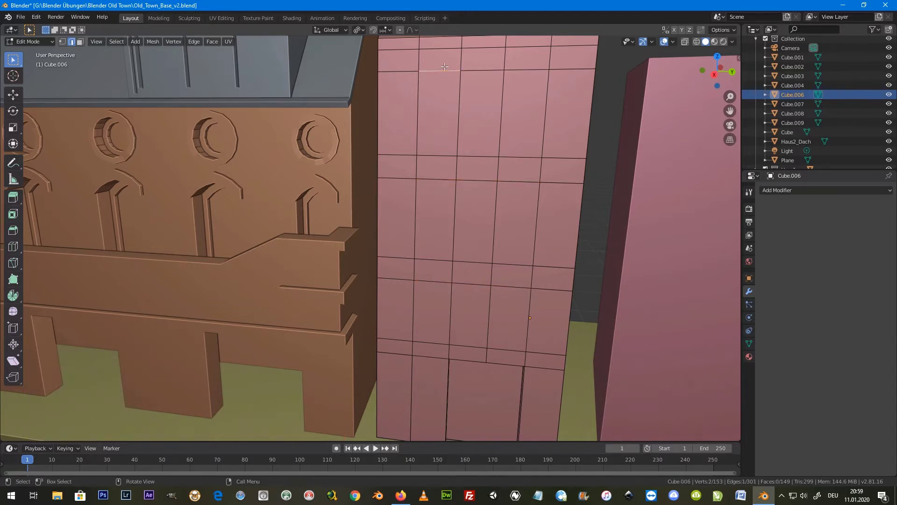
right_click(441, 76)
left_click(441, 76)
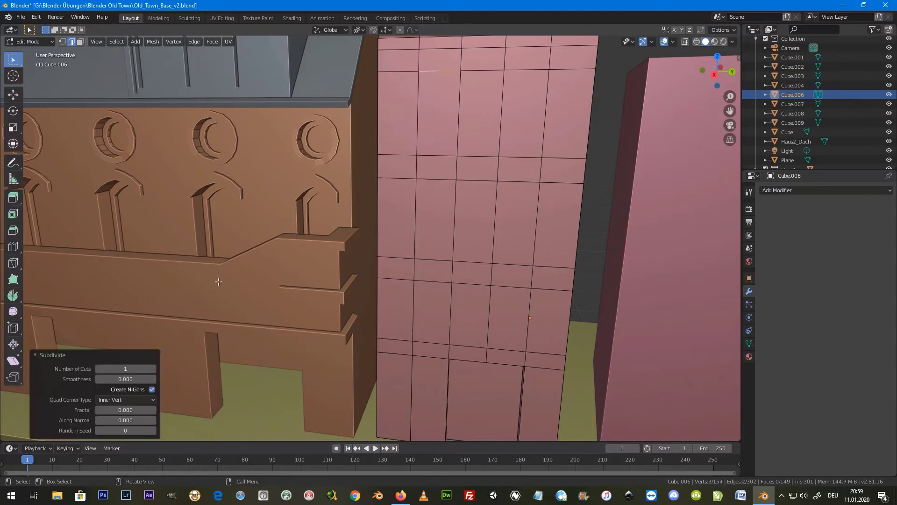
left_click(154, 368)
left_click(153, 368)
Step: Subdivide the neighbouring upper bay's top edge, setting 5 cuts
left_click(528, 71)
right_click(518, 183)
left_click(519, 183)
left_click(126, 368)
type("%")
key("Return")
left_click(133, 368)
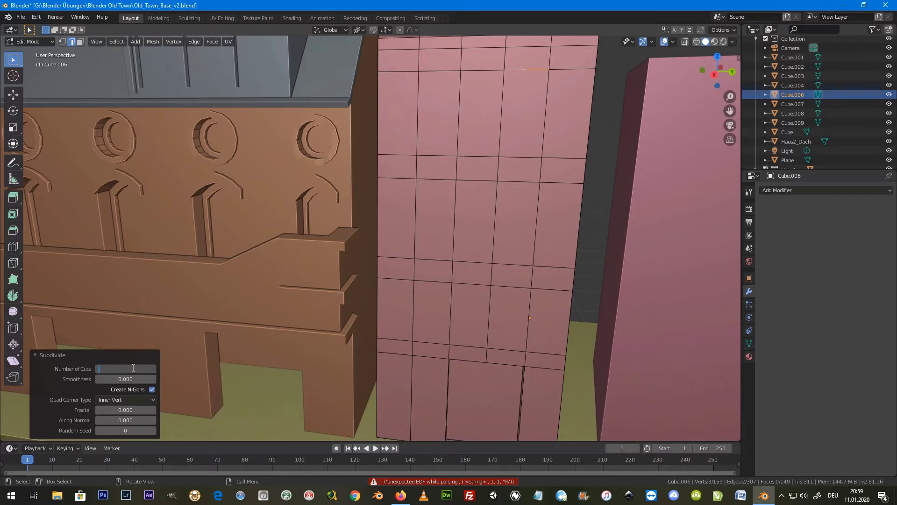
key("Return")
Step: Subdivide a middle-storey bay's top edge with 5 cuts
left_click(437, 180)
left_click(519, 181, "shift")
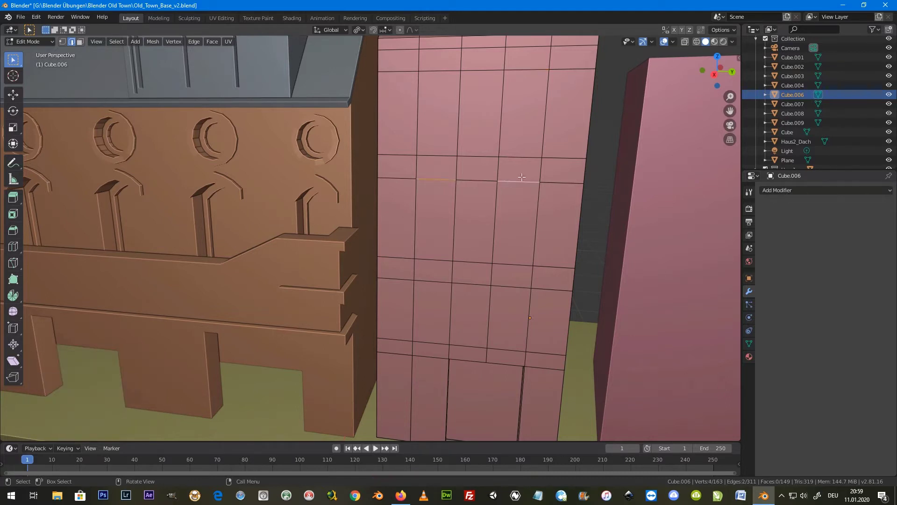
left_click(363, 33)
left_click(442, 185)
right_click(442, 184)
left_click(442, 184)
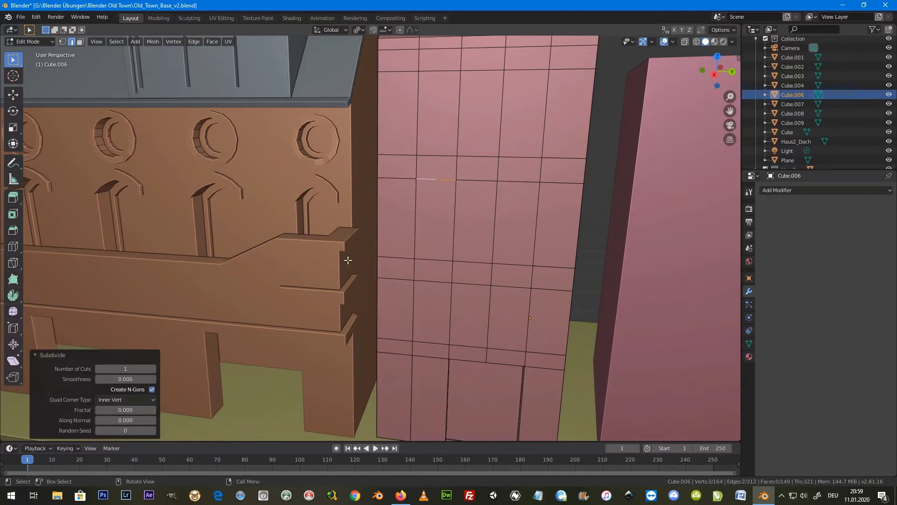
left_click_drag(153, 369, 180, 362)
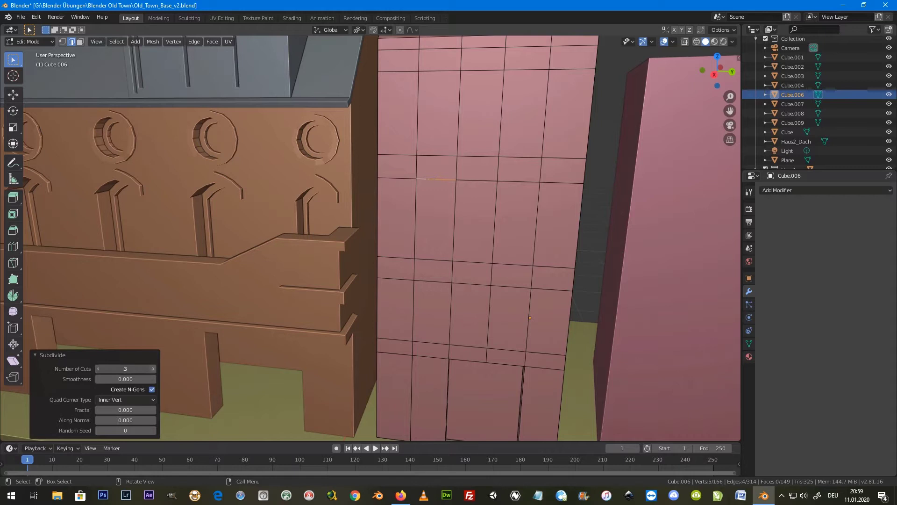
Step: Subdivide the other middle bay and a lower bay top edge, each with 5 cuts
left_click(524, 177)
right_click(522, 182)
left_click(522, 182)
left_click(134, 370)
key("Return")
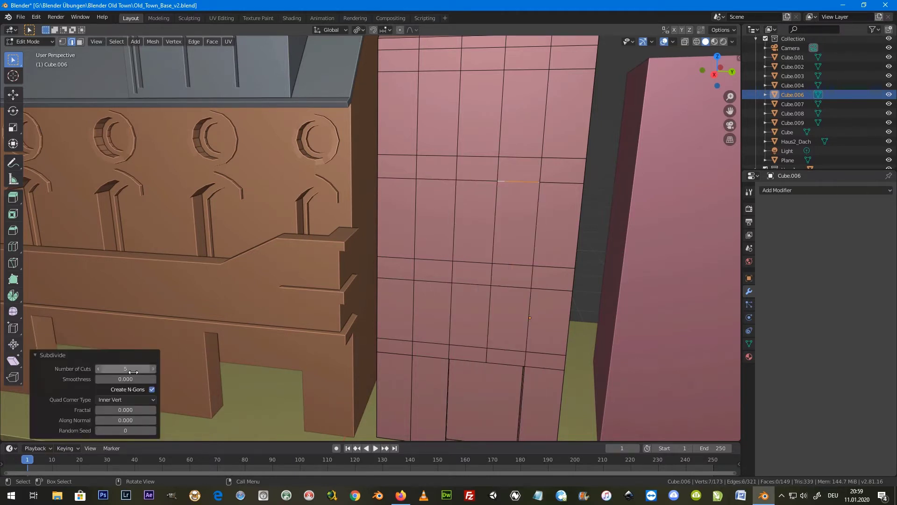
left_click(423, 280)
right_click(423, 279)
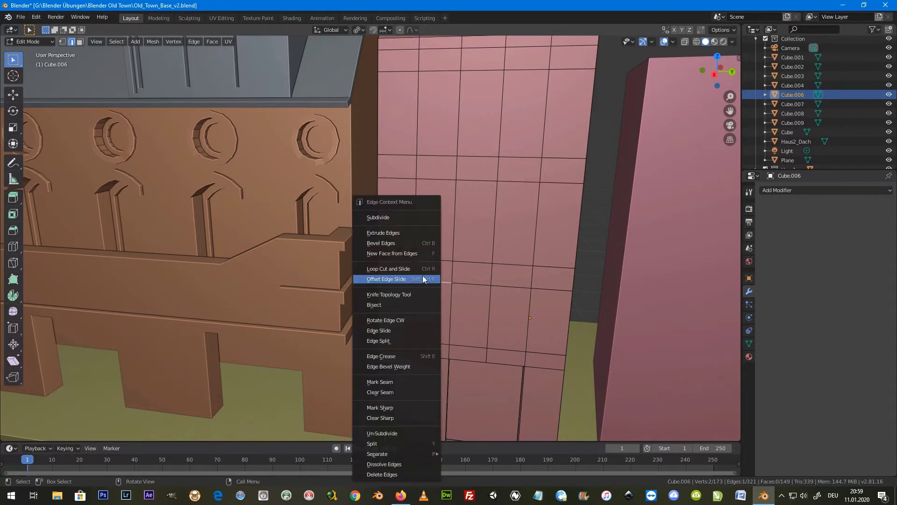
left_click(403, 217)
left_click(129, 368)
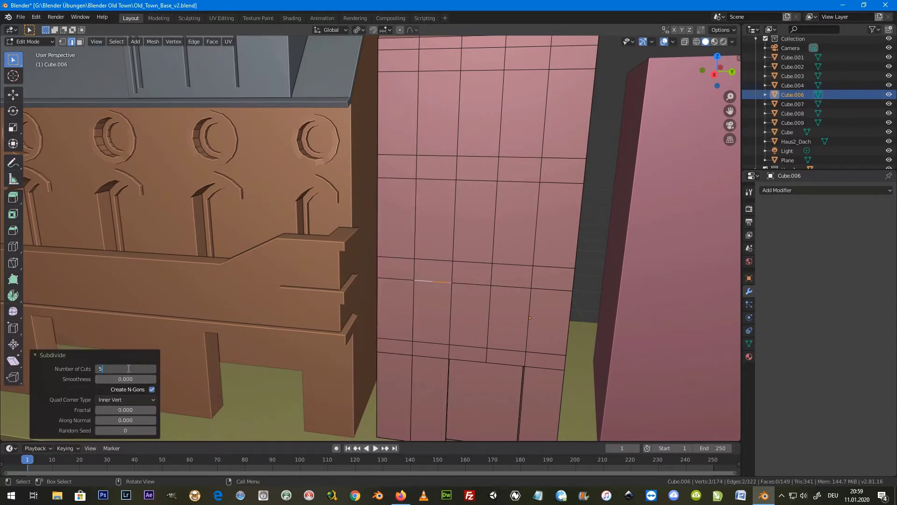
key("Return")
Step: Subdivide the last lower bay's top edge with 5 cuts
left_click(507, 284)
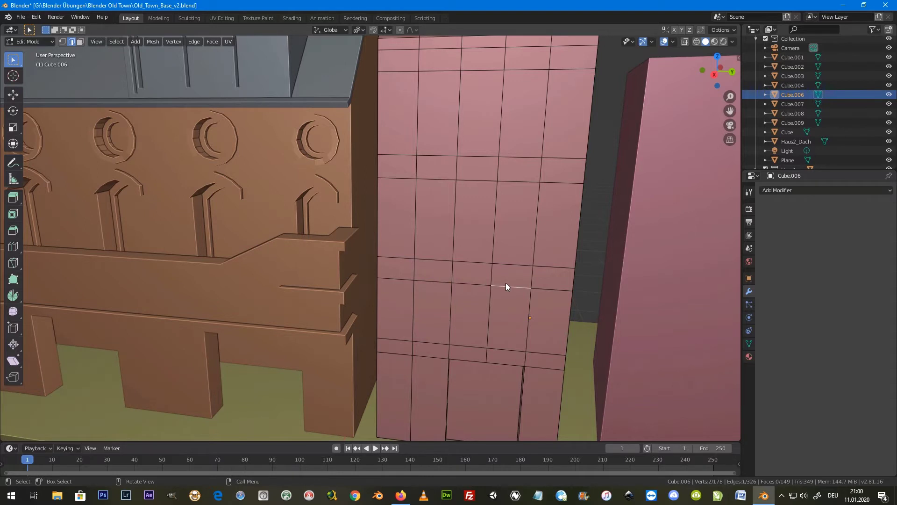
right_click(506, 288)
left_click(465, 233)
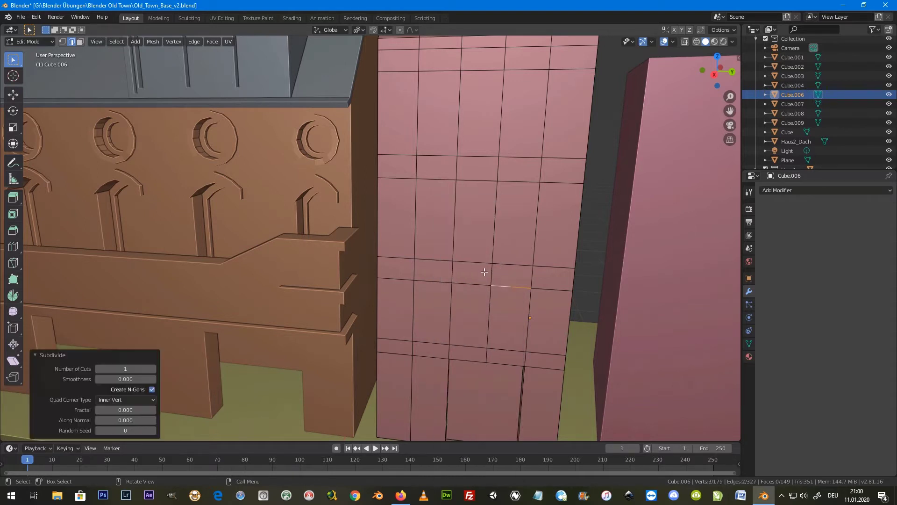
left_click(132, 369)
type("5")
key("Return")
Step: Switch to vertex select and zoom in on the subdivided window edges
left_click(63, 42)
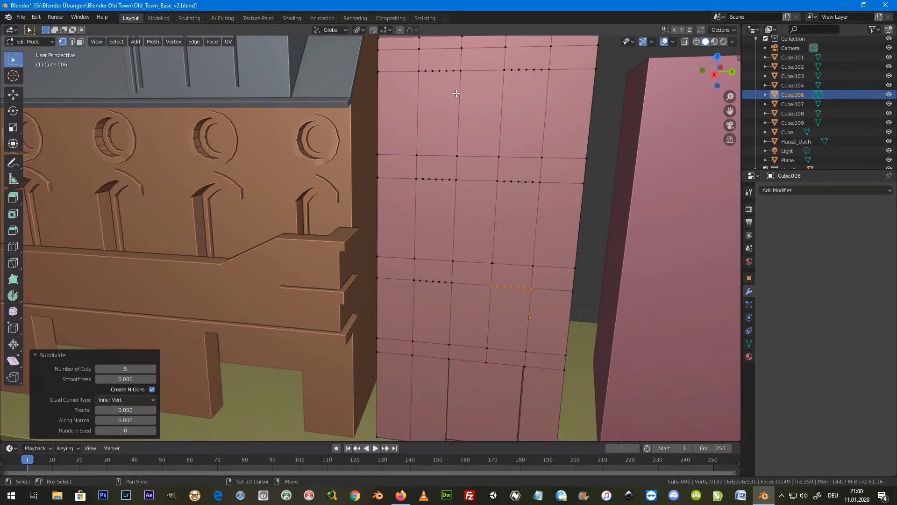
scroll(489, 104, "up", 2, "shift")
scroll(450, 148, "up", 1, "shift")
scroll(449, 148, "up", 2)
scroll(445, 149, "up", 1)
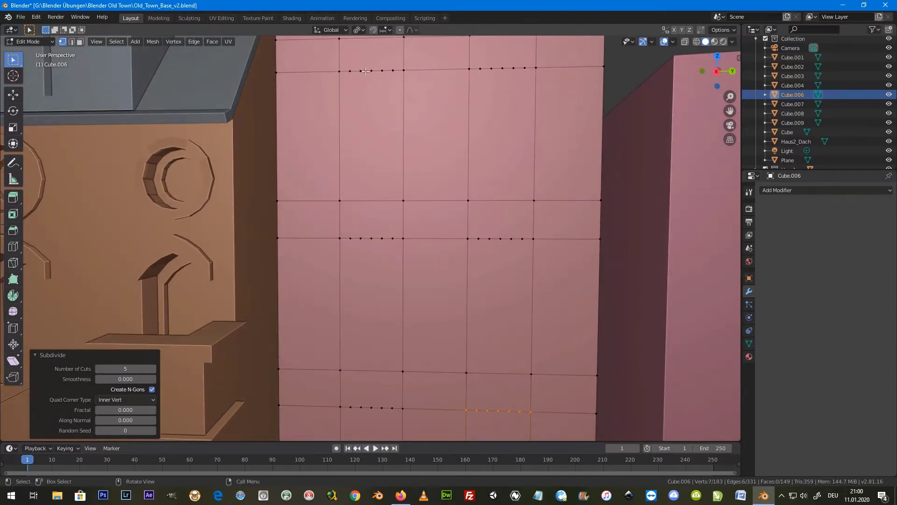
Step: Circle-select the top-edge vertices of all six window bays and raise them along Z
left_click(357, 70)
key("c")
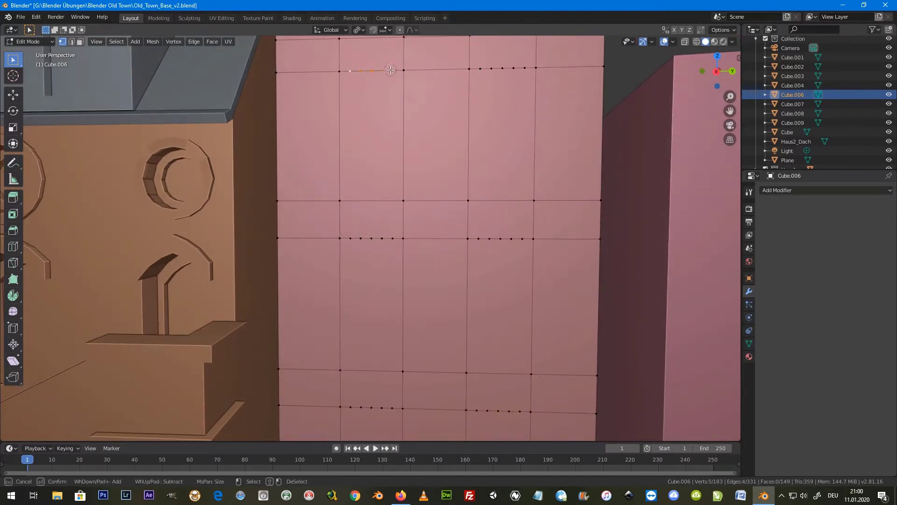
left_click_drag(519, 237, 387, 237)
left_click_drag(483, 409, 514, 410)
right_click(505, 338)
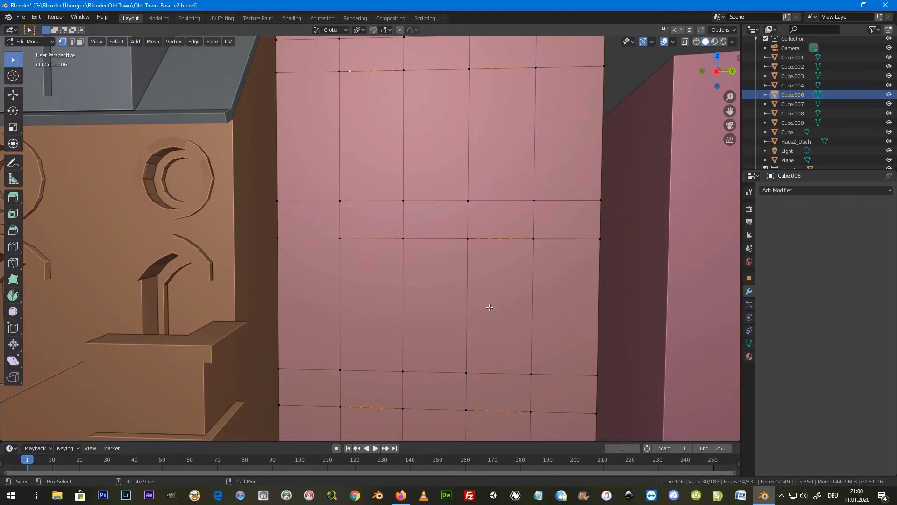
middle_click_drag(475, 293, 480, 291)
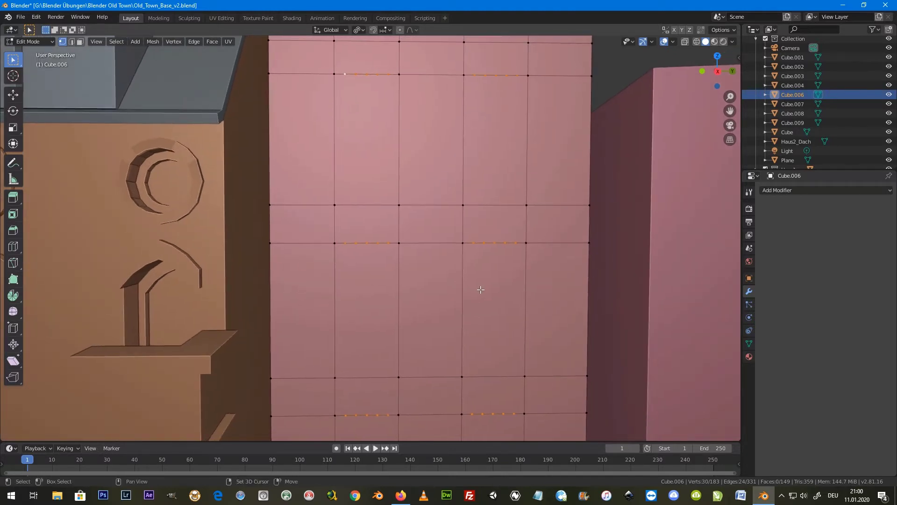
key("g")
key("z")
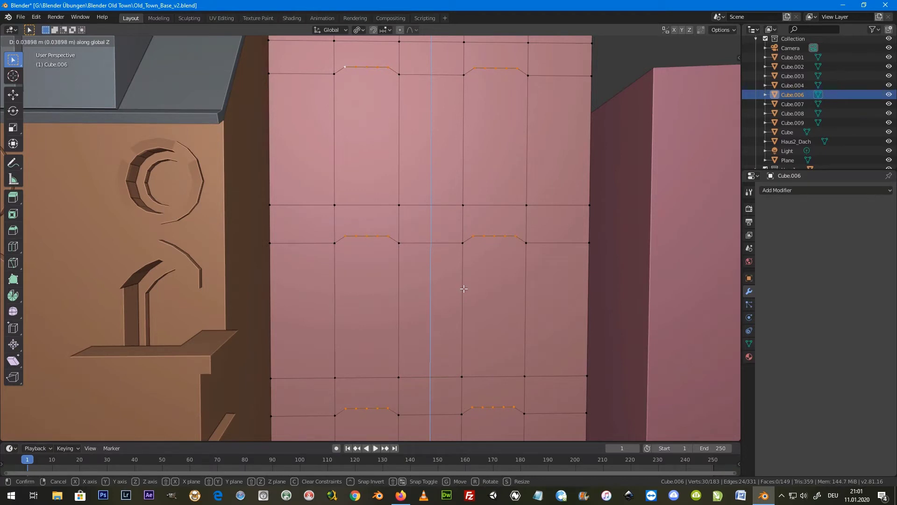
left_click(464, 288)
Step: Deselect the outer arch vertices and raise the inner ones further along Z
key("c")
middle_click(342, 68)
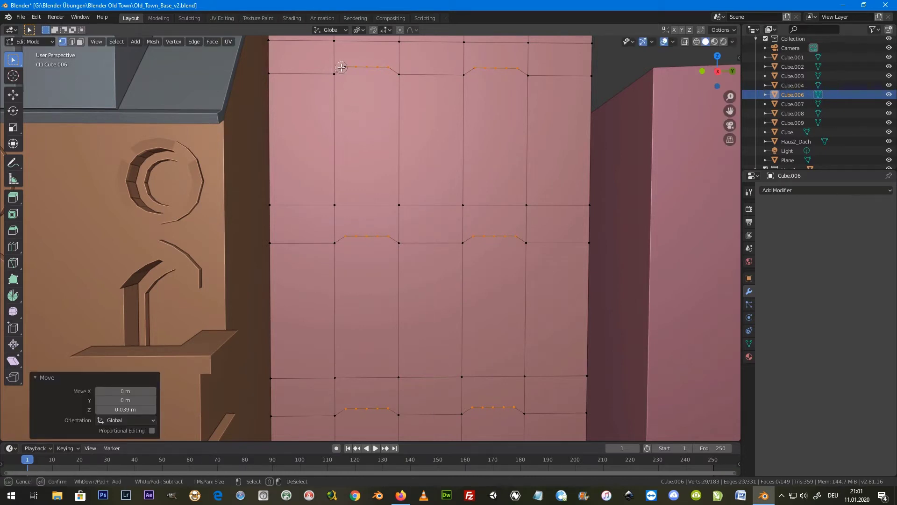
middle_click(387, 418)
middle_click(475, 409)
middle_click(516, 71)
middle_click(476, 71)
right_click(407, 106)
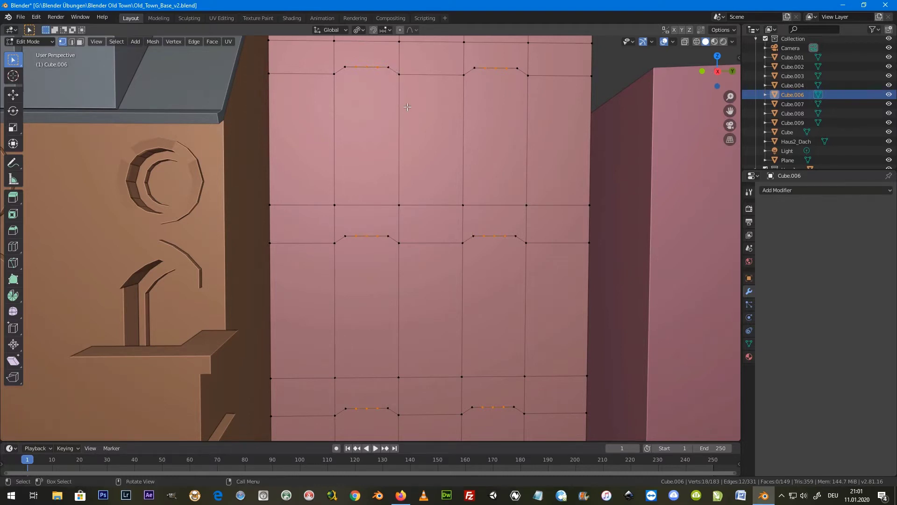
key("g")
key("z")
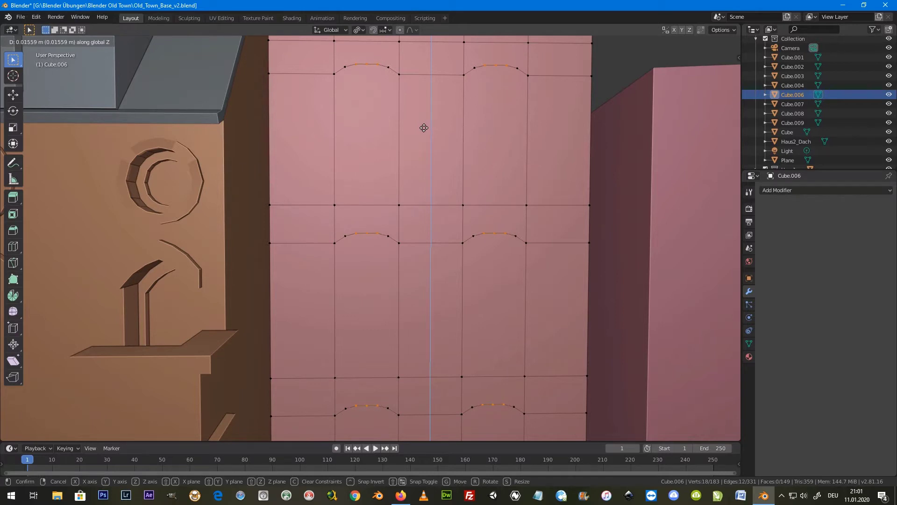
left_click(424, 128)
Step: Deselect more end vertices and lift the crown vertices so the arch tops are rounded
key("c")
left_click_drag(336, 226, 384, 230, "shift")
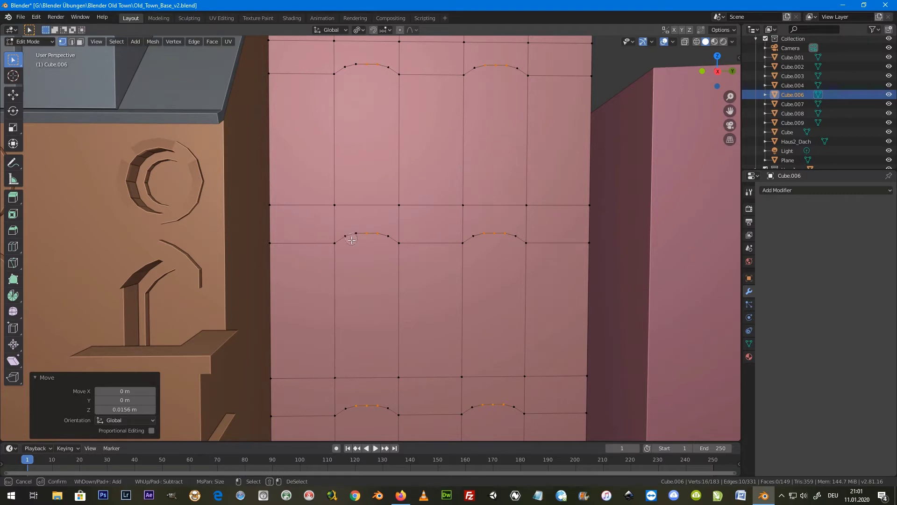
left_click_drag(484, 65, 500, 98, "shift")
left_click(380, 406, "shift")
right_click(350, 416)
key("g")
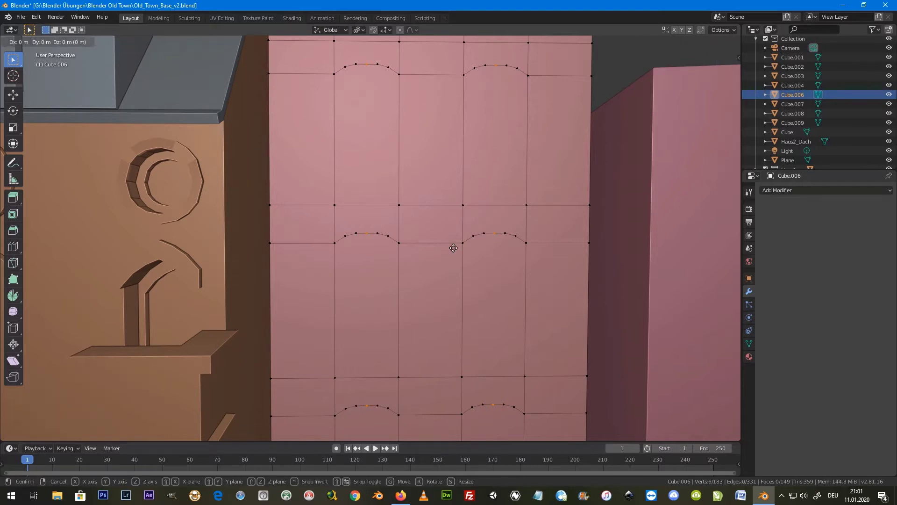
key("z")
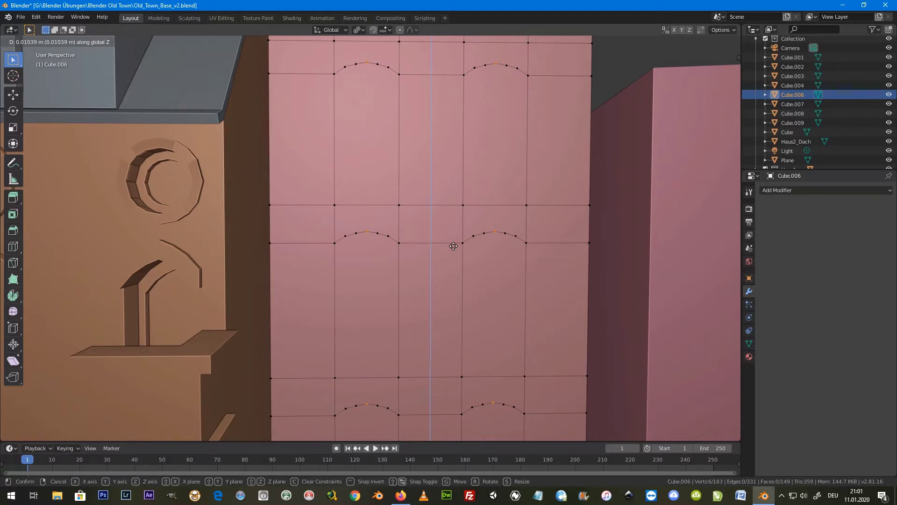
left_click(454, 247)
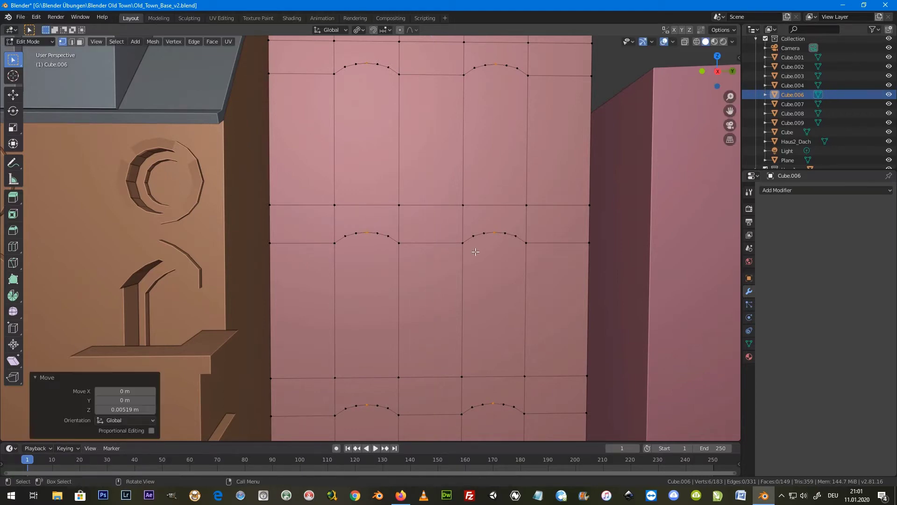
middle_click_drag(453, 247, 350, 173)
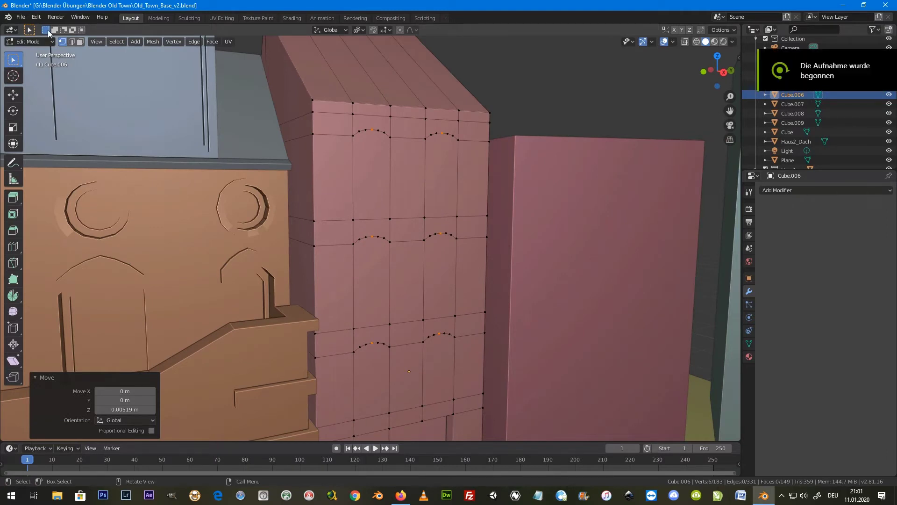
Step: Select the six arched window faces on the pink tower
left_click(80, 42)
left_click(371, 183)
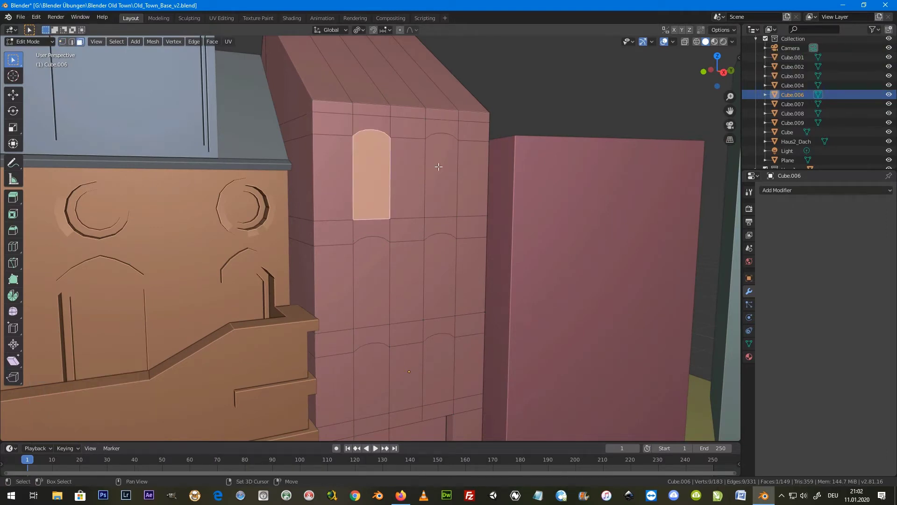
left_click(436, 168, "shift")
left_click(434, 288, "shift")
left_click(371, 297, "shift")
left_click(372, 388, "shift")
left_click(438, 369, "shift")
Step: Extrude the window faces 0.171 m inward along X to recess them
mouse_move(439, 370)
middle_mouse_down()
mouse_move(401, 384)
mouse_move(415, 366)
mouse_move(433, 375)
mouse_move(471, 338)
middle_mouse_up()
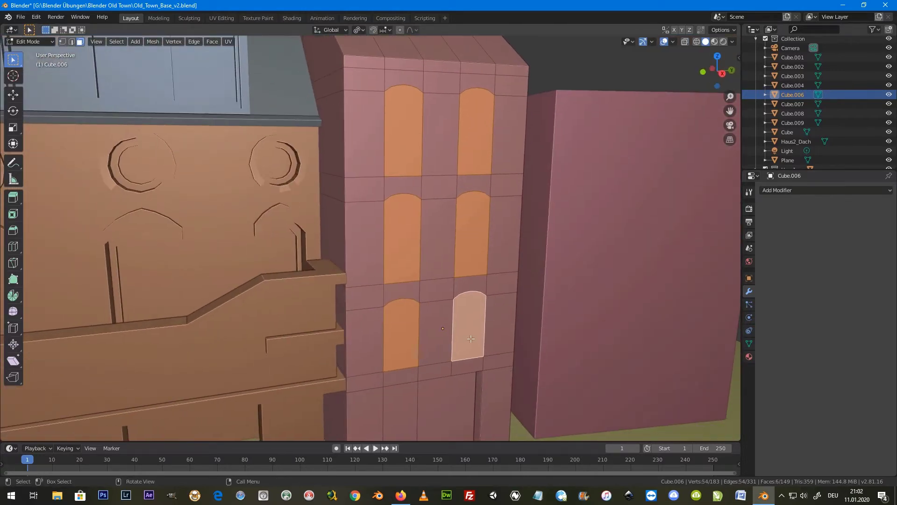
middle_click_drag(518, 300, 510, 308)
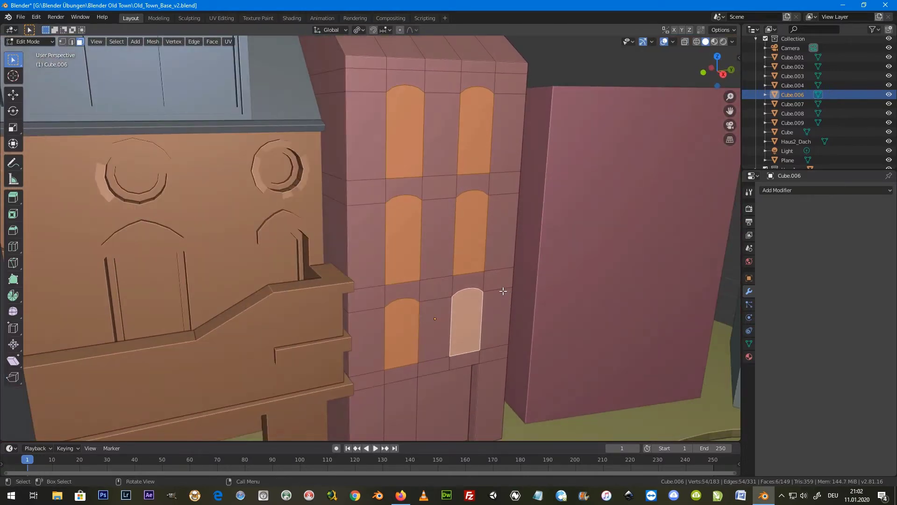
middle_click_drag(495, 353, 504, 362)
key("e")
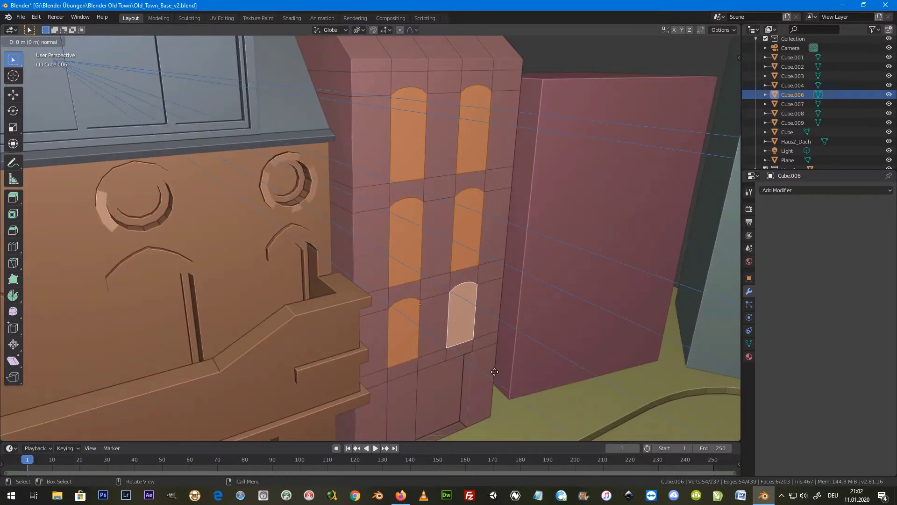
key("x")
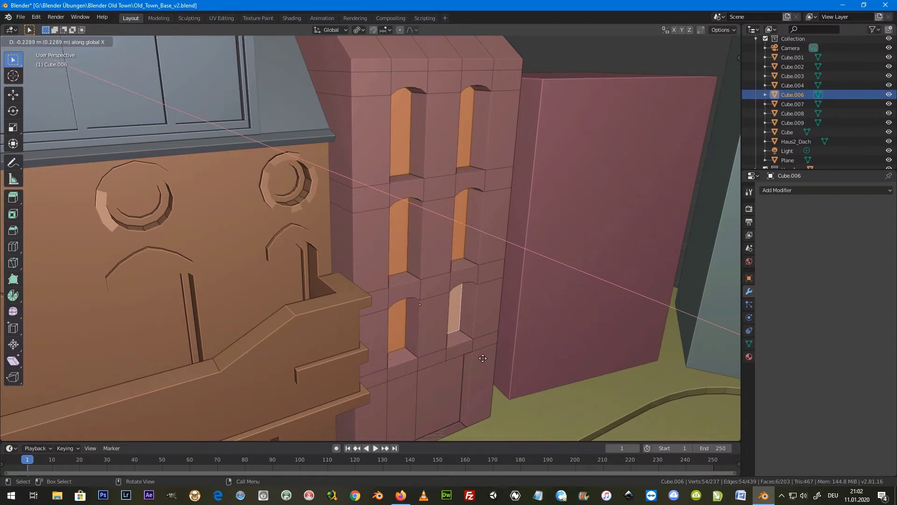
left_click(446, 173)
mouse_move(445, 113)
middle_mouse_down()
mouse_move(428, 108)
mouse_move(471, 98)
middle_mouse_up()
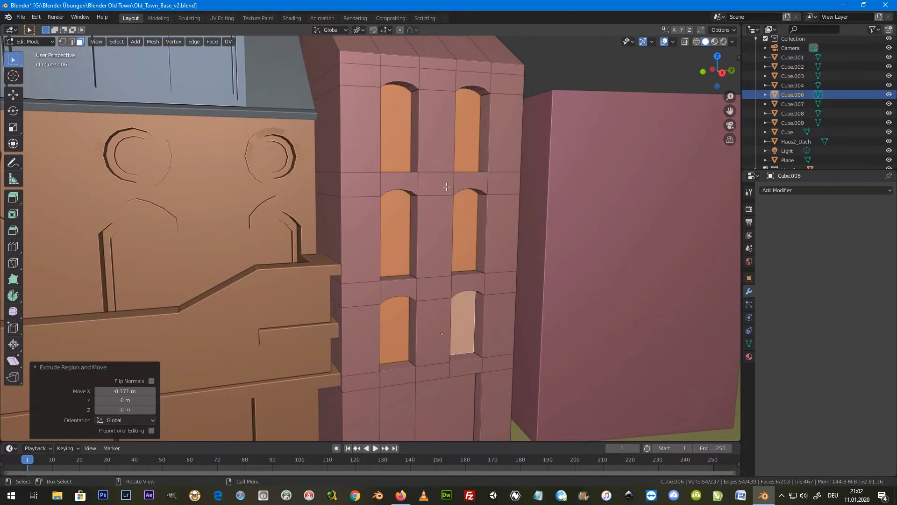
middle_click_drag(447, 186, 446, 217, "shift")
Step: Select the arch edges of the first upper window in edge mode
left_click(72, 42)
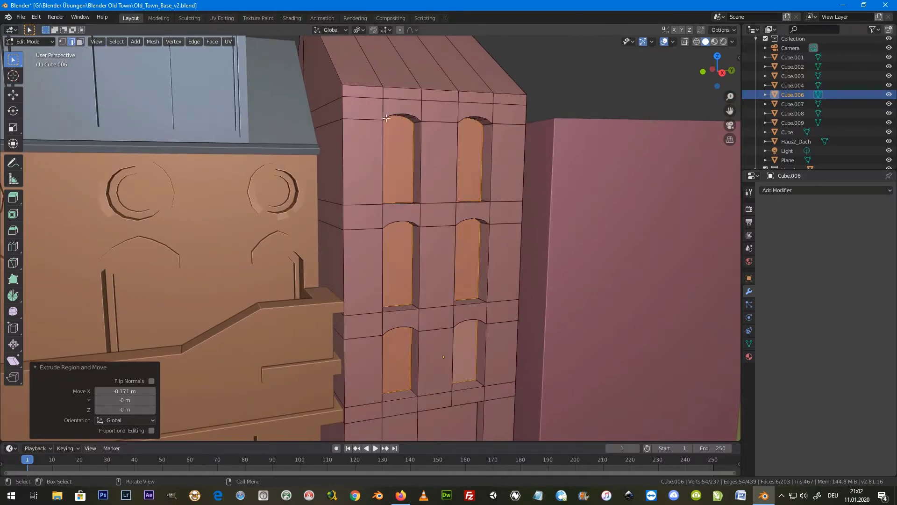
scroll(448, 73, "up", 3)
left_click(455, 89, "alt")
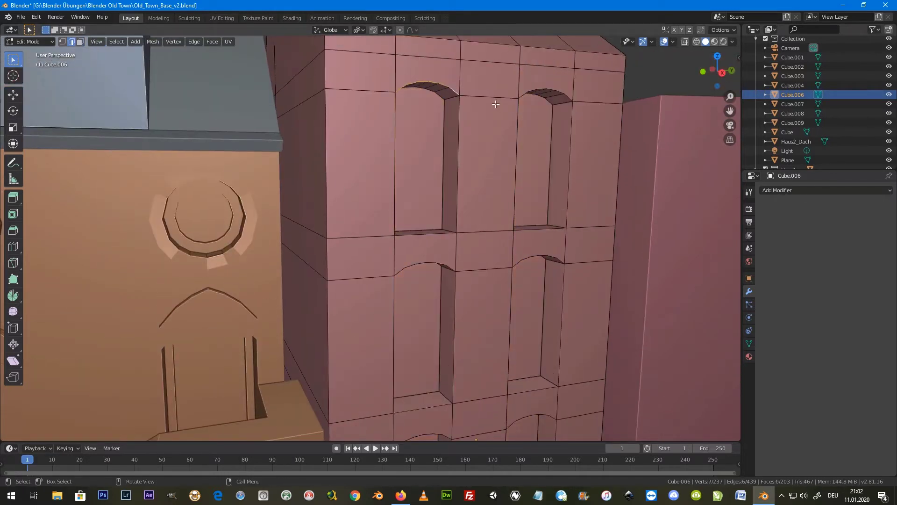
Step: Add the arch edge loops of the other upper and lower-left windows, dropping a stray edge
left_click(548, 90, "alt+shift")
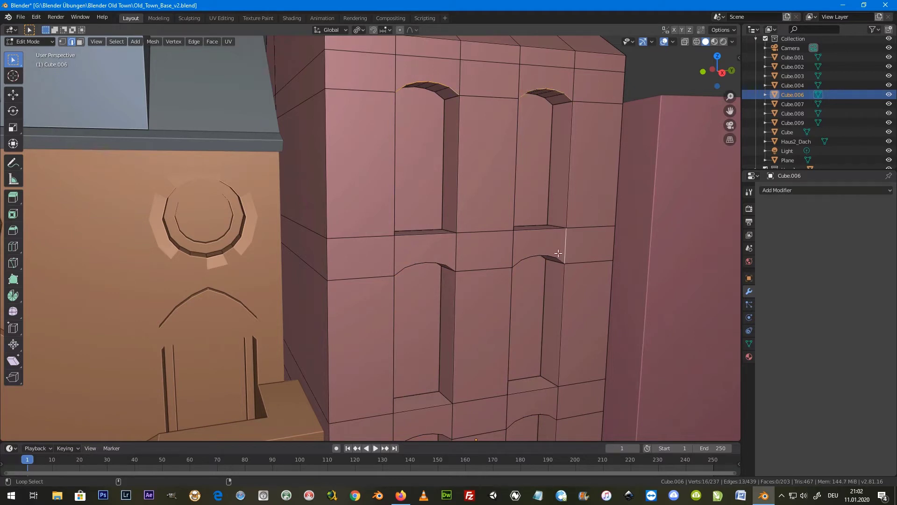
left_click(444, 266, "alt+shift")
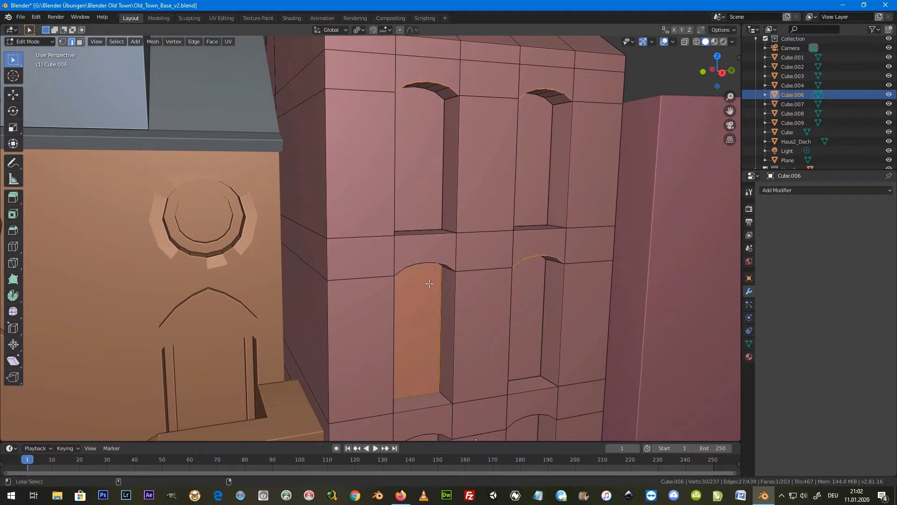
left_click(449, 262, "alt+shift")
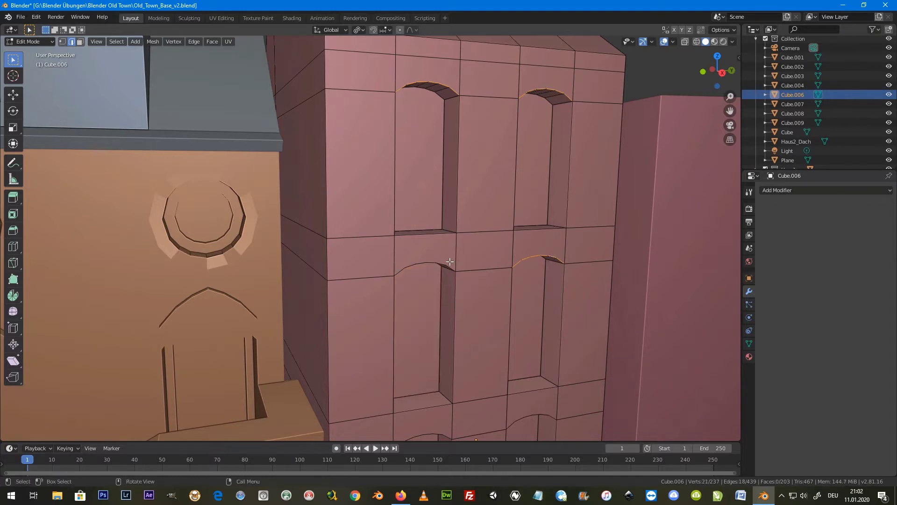
left_click(451, 269, "alt+shift")
middle_click_drag(465, 315, 462, 337)
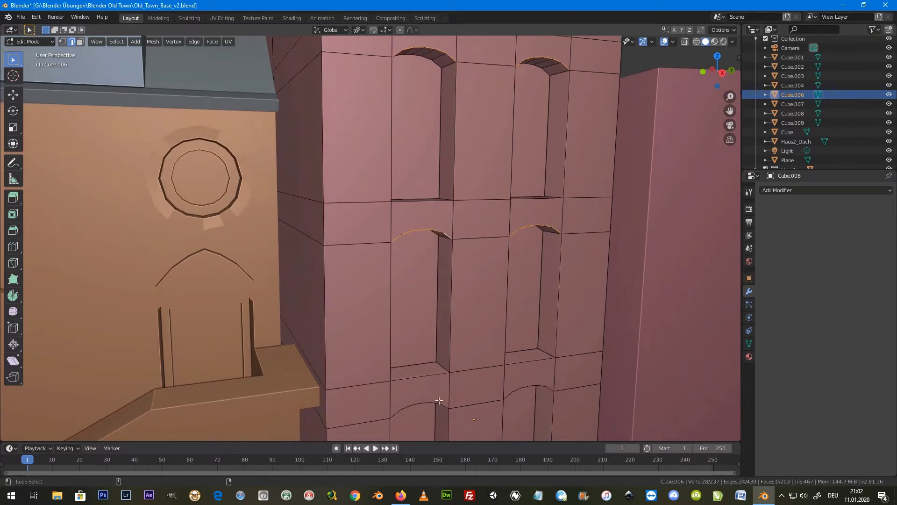
middle_click_drag(424, 398, 448, 414)
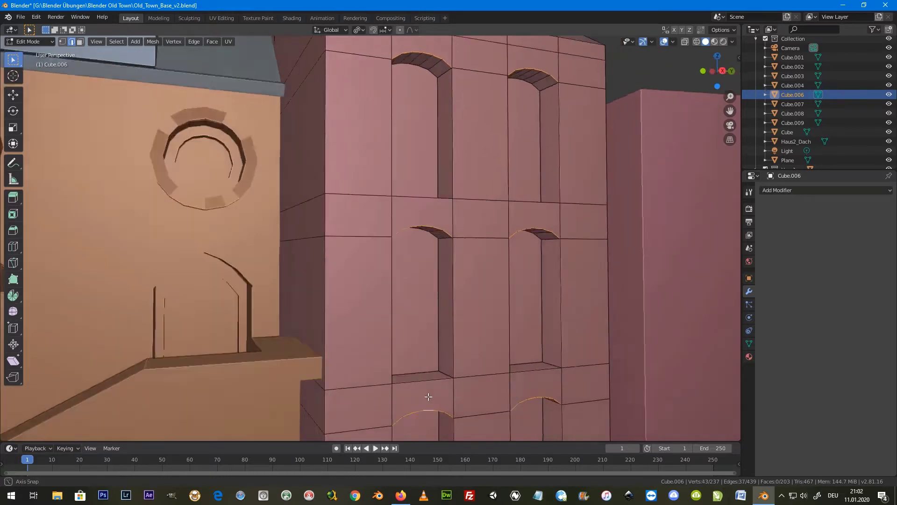
left_click(448, 414, "alt+shift")
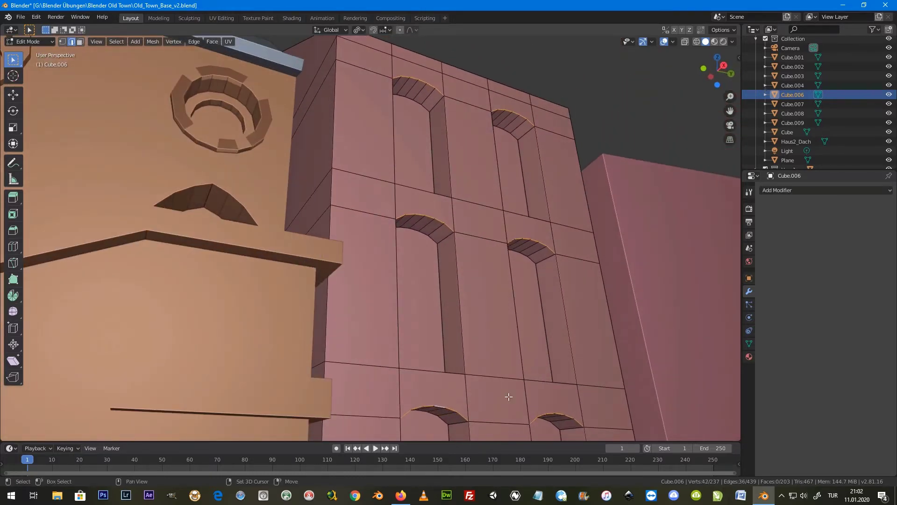
middle_click_drag(507, 395, 485, 390)
scroll(485, 390, "down", 5)
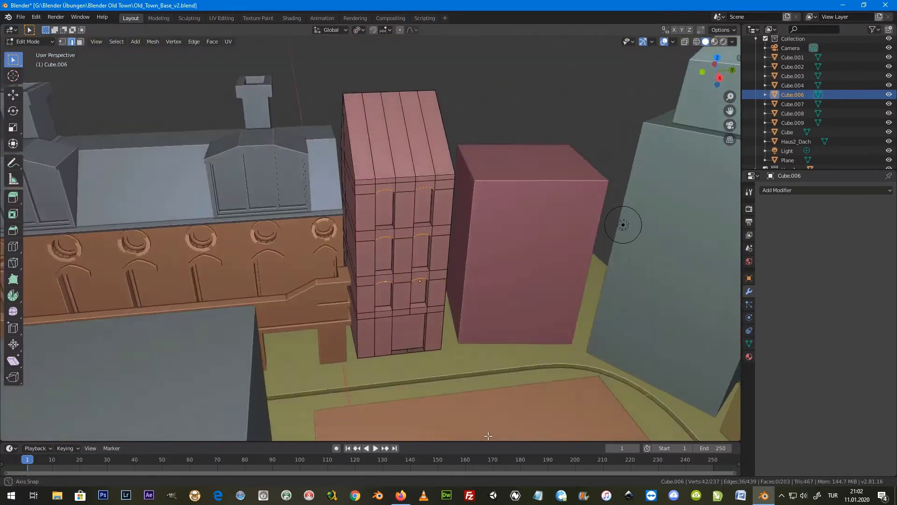
scroll(409, 325, "up", 4)
scroll(409, 325, "up", 3)
middle_click_drag(409, 324, 400, 325)
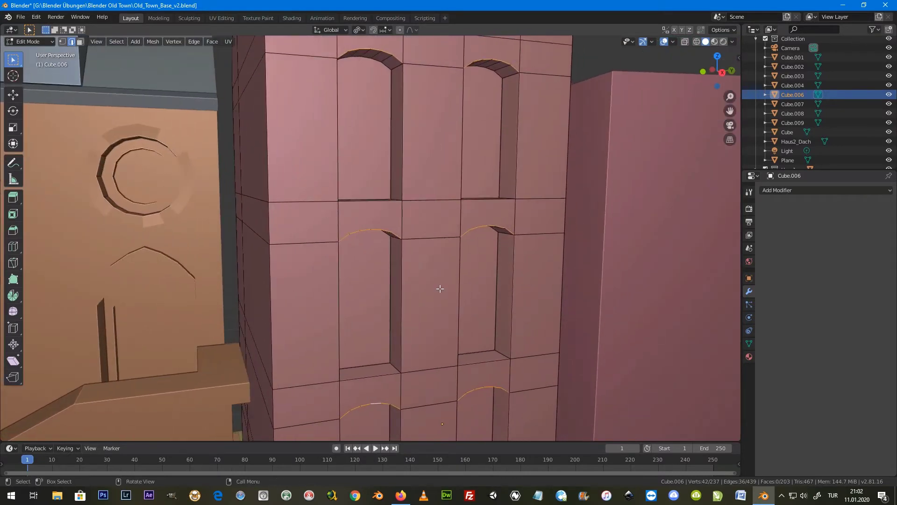
Step: Extrude the arch edges in place and lift the new edges 0.0675 m along Z
key("e")
right_click(501, 277)
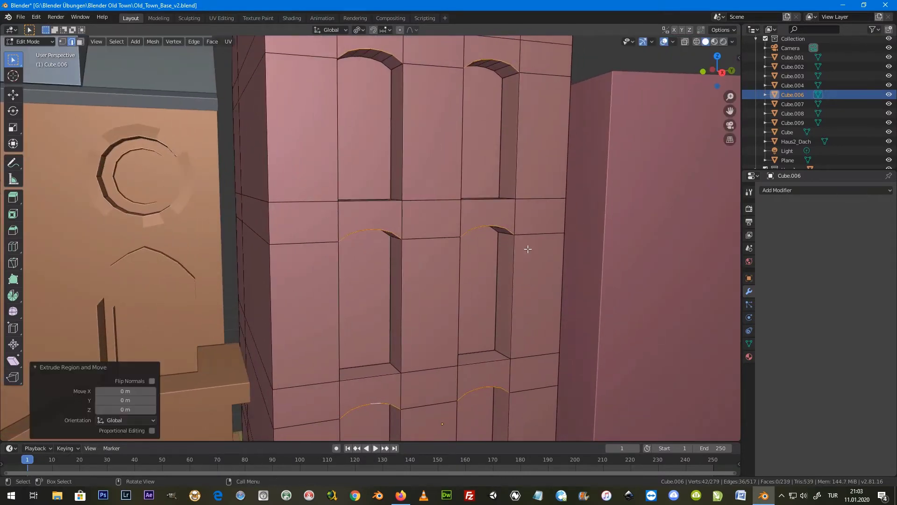
key("g")
key("y")
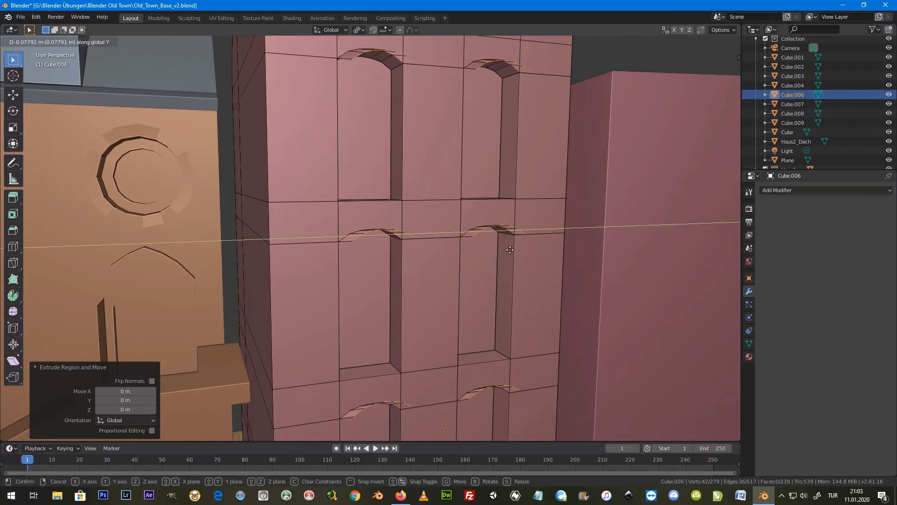
right_click(512, 263)
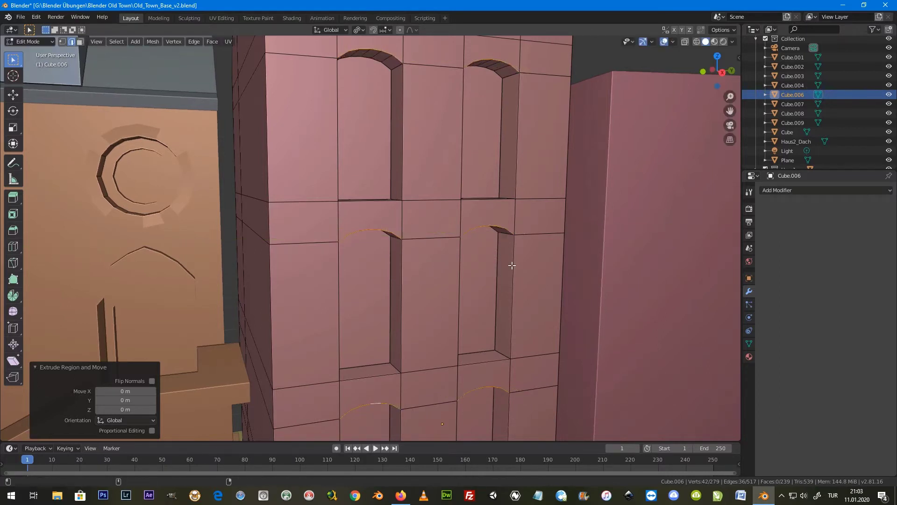
key("g")
key("z")
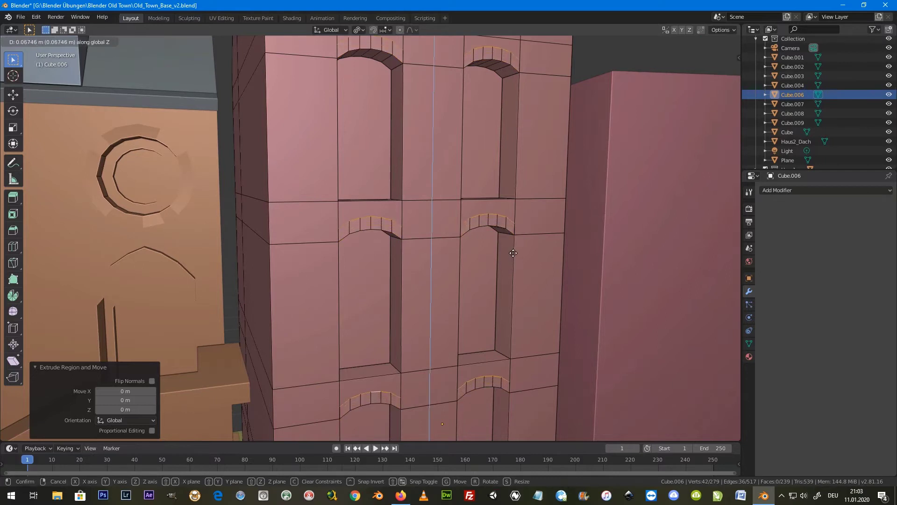
left_click(513, 253)
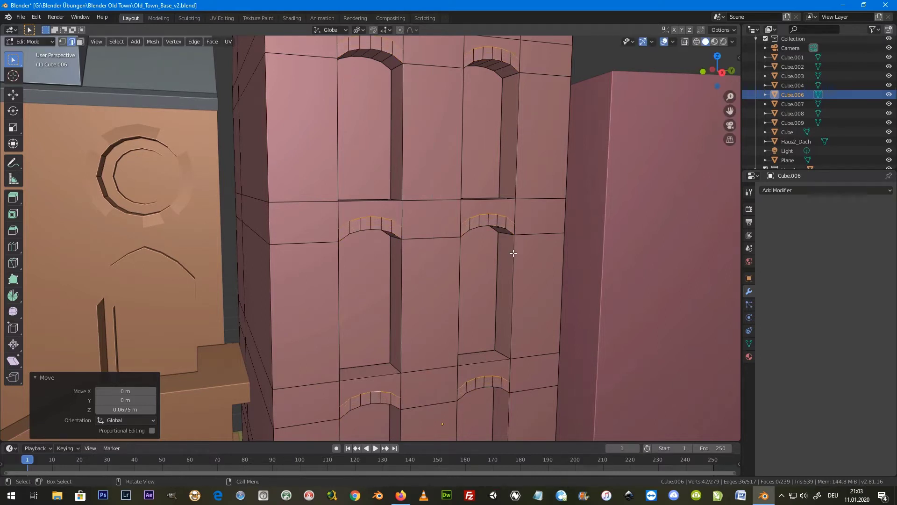
right_click(508, 280)
mouse_move(402, 282)
middle_mouse_down()
mouse_move(430, 306)
mouse_move(561, 273)
middle_mouse_up()
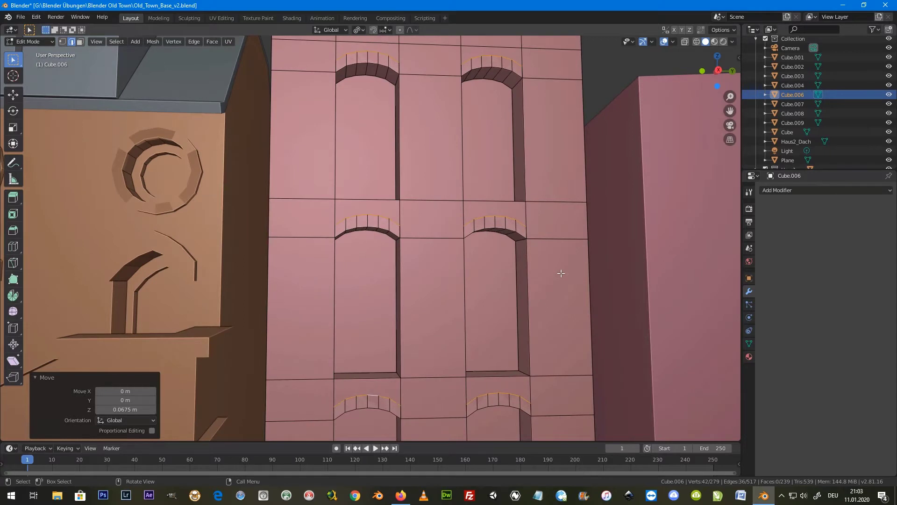
Step: Scale the new arch outlines 1.185 along Y to widen them
key("s")
key("x")
key("y")
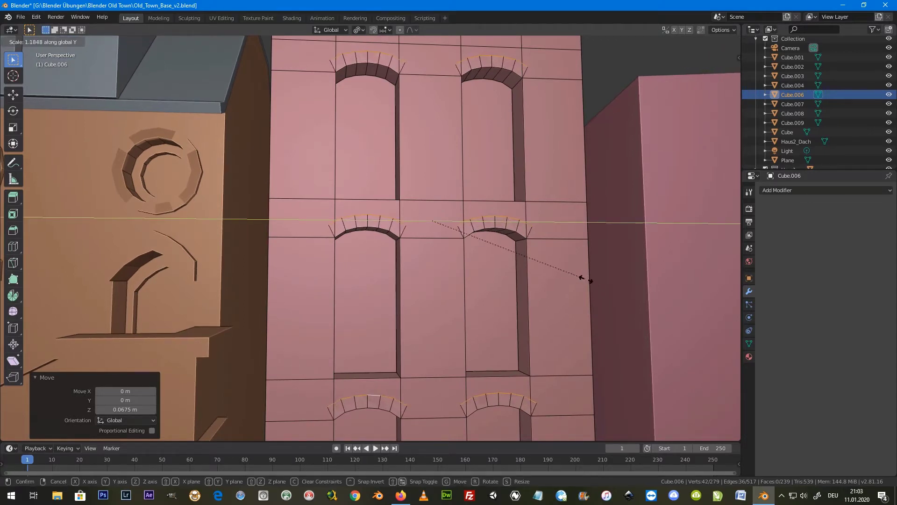
left_click(585, 279)
middle_click_drag(514, 269, 415, 184)
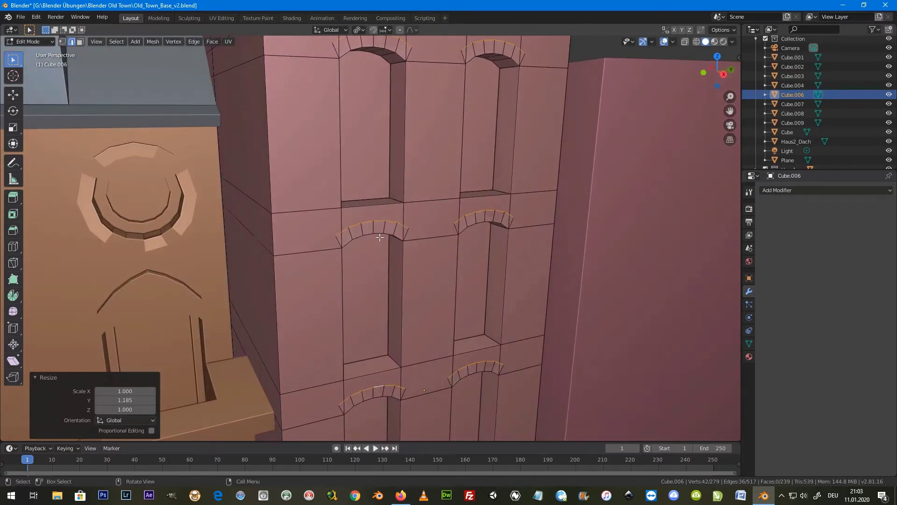
scroll(380, 237, "up", 4)
scroll(379, 234, "down", 4)
left_click(81, 42)
Step: Select one arch band's faces, then all faces with similar perimeter
left_click(344, 238)
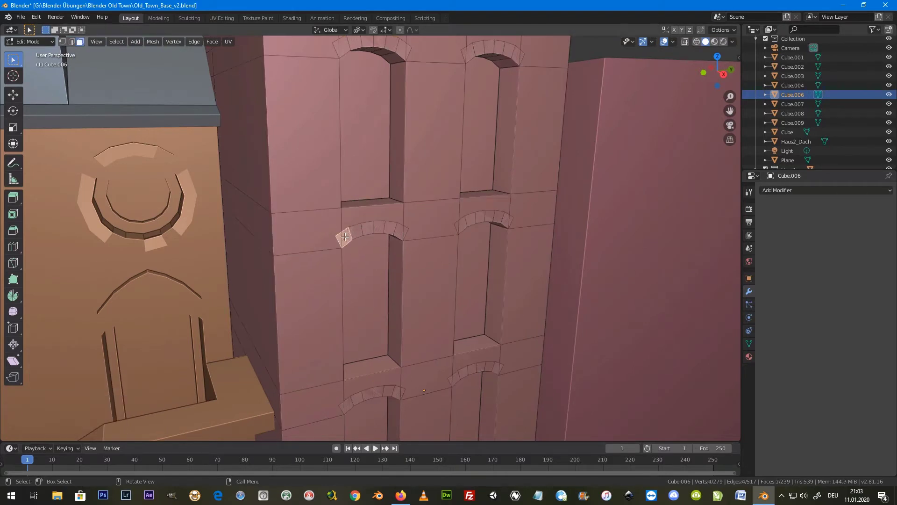
left_click(367, 228, "shift")
key("ctrl+KP_Subtract")
left_click(343, 238)
left_click(355, 232, "shift")
left_click(378, 225, "shift")
left_click(401, 232, "shift")
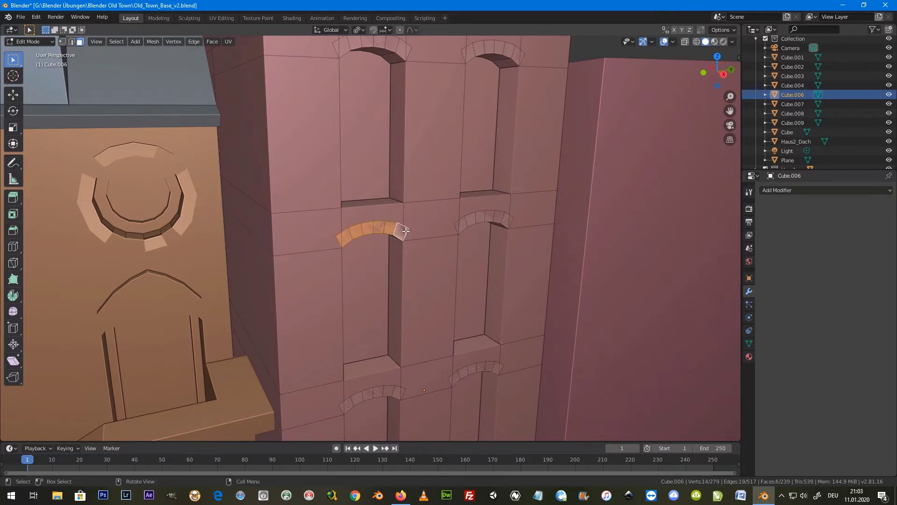
key("shift+g")
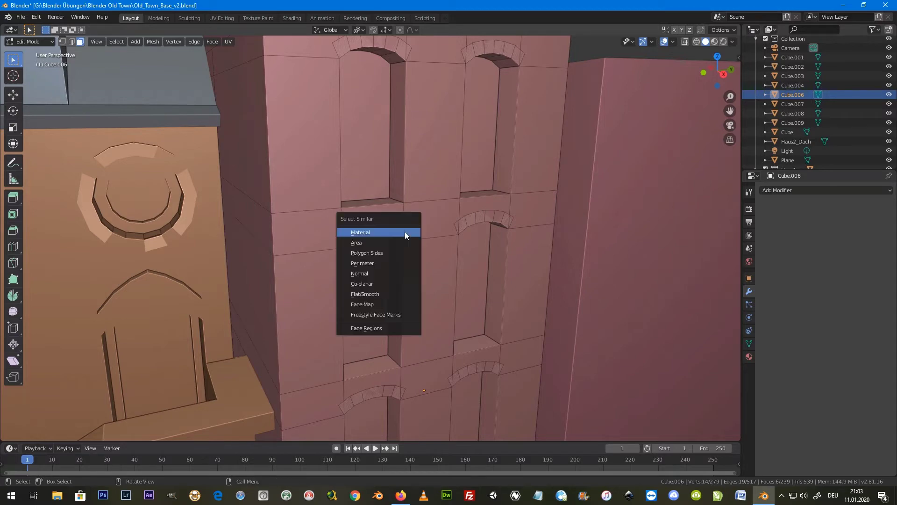
left_click(380, 260)
scroll(419, 224, "down", 3)
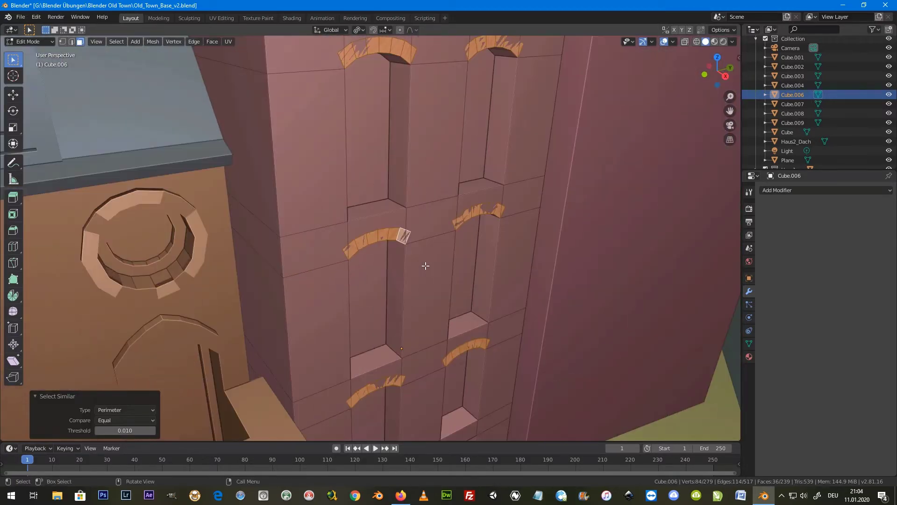
middle_click_drag(419, 225, 434, 266)
Step: Extrude the arch band faces 0.04278 m outward along X
key("e")
key("x")
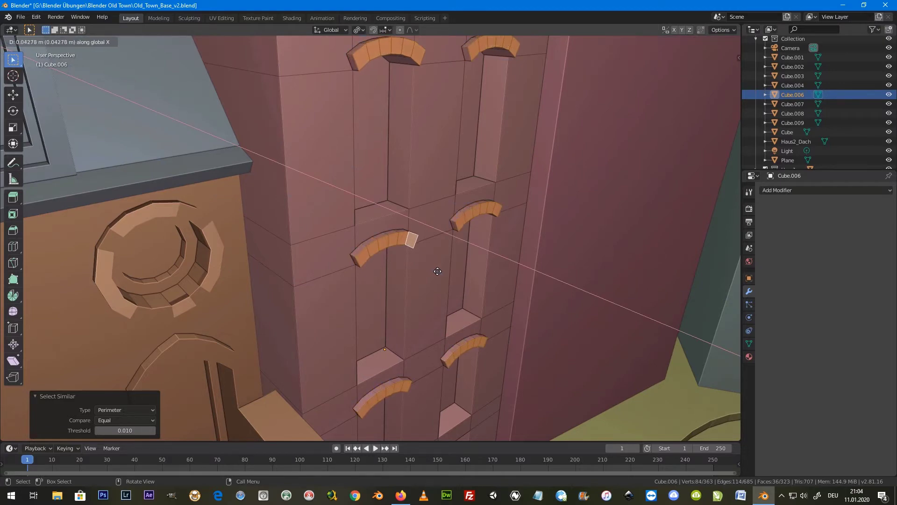
left_click(438, 271)
key("Tab")
mouse_move(433, 268)
middle_mouse_down()
mouse_move(417, 234)
mouse_move(418, 256)
mouse_move(403, 283)
mouse_move(420, 273)
mouse_move(412, 299)
middle_mouse_up()
key("Tab")
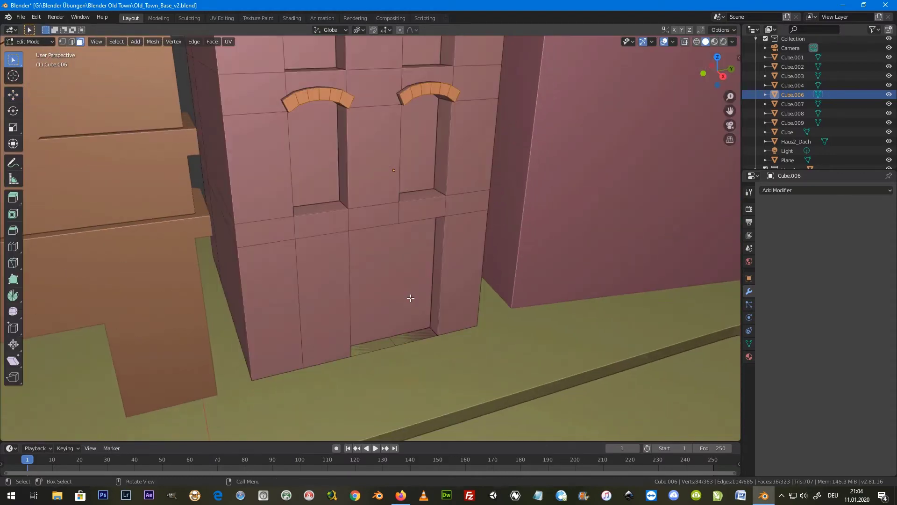
Step: Delete the door-step faces to open up the doorway
left_click(392, 338)
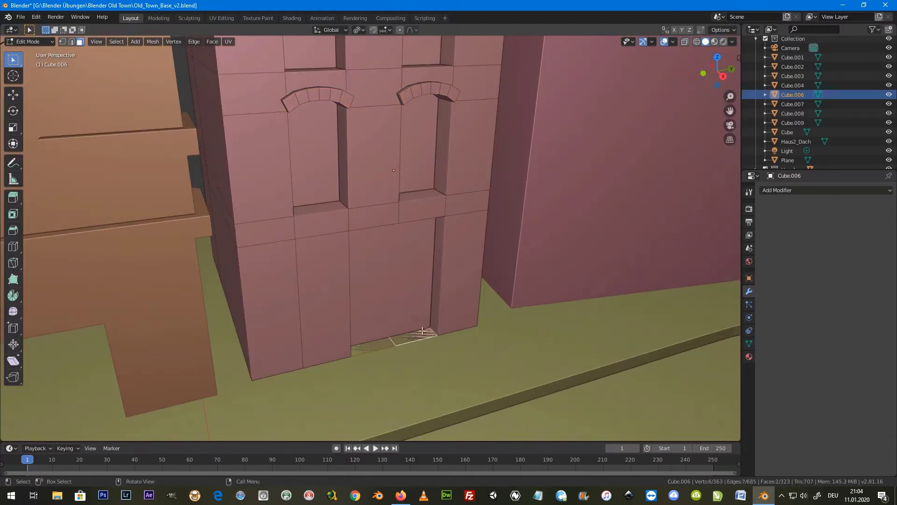
scroll(397, 267, "down", 3)
middle_click_drag(401, 260, 420, 308)
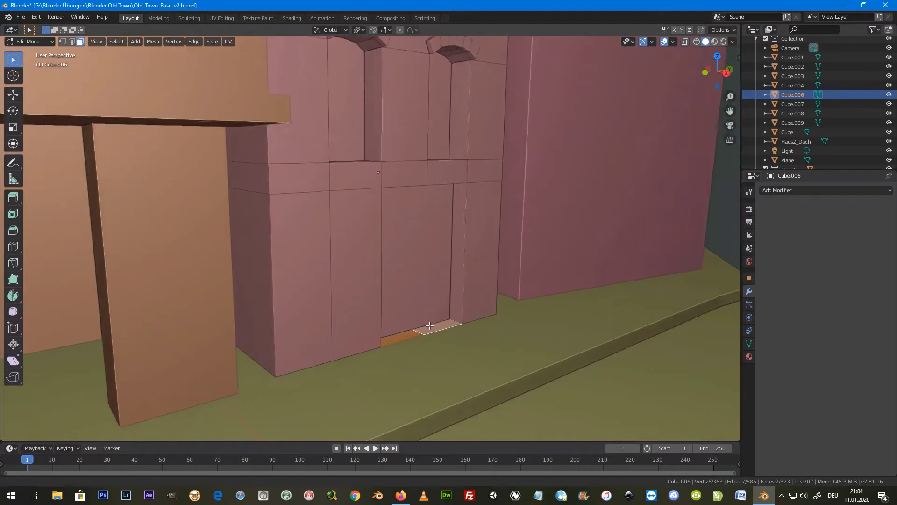
scroll(432, 319, "up", 4)
key("x")
left_click(428, 320)
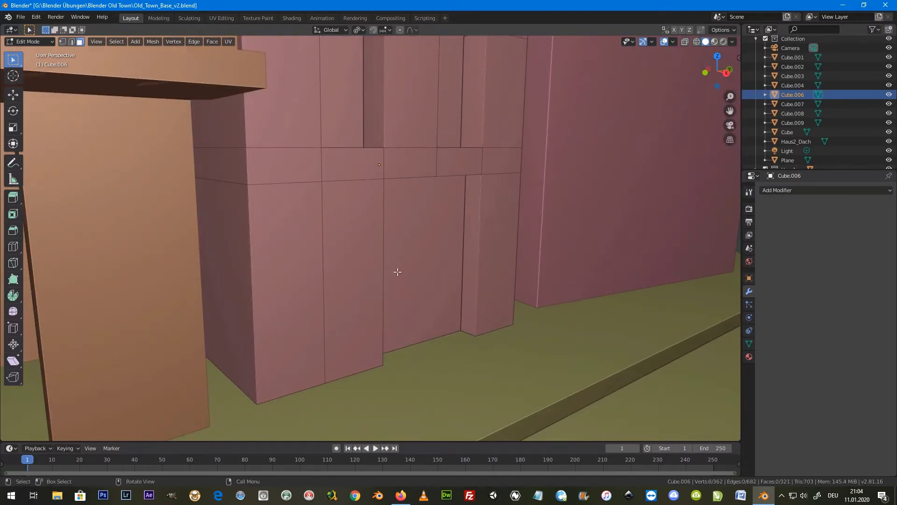
mouse_move(401, 201)
middle_mouse_down()
mouse_move(400, 166)
mouse_move(436, 191)
mouse_move(482, 181)
mouse_move(332, 181)
mouse_move(504, 256)
middle_mouse_up()
Step: Extrude the two wall faces above the door outward to form a lintel
left_click(400, 166)
left_click(451, 164, "shift")
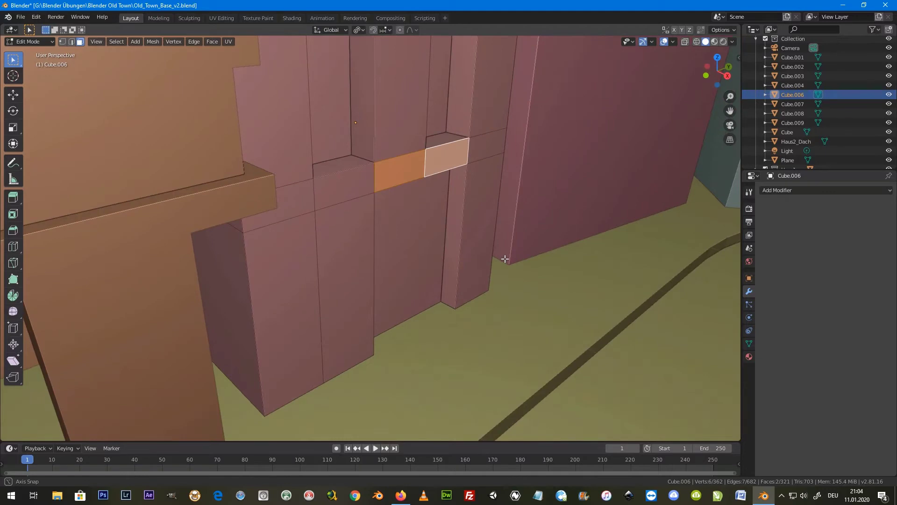
middle_click_drag(422, 184, 428, 178)
key("e")
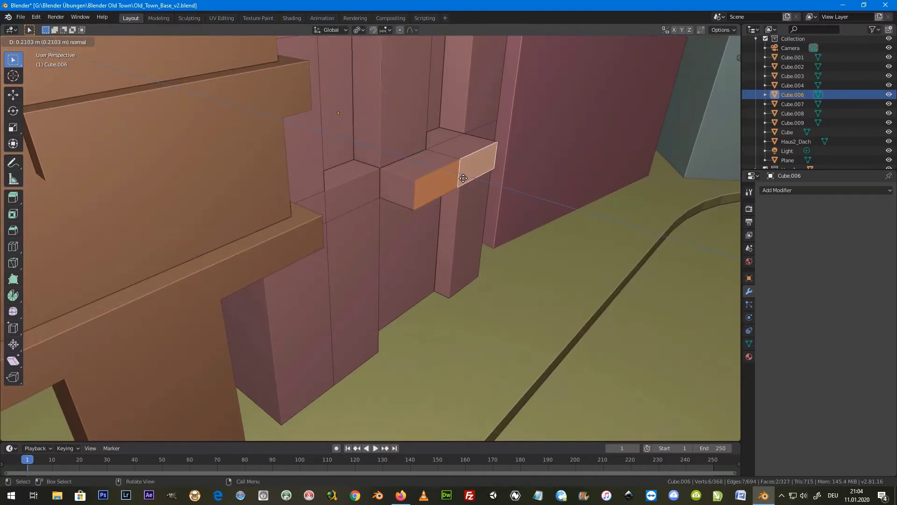
left_click(474, 182)
mouse_move(473, 182)
middle_mouse_down()
mouse_move(414, 205)
mouse_move(408, 198)
mouse_move(422, 204)
mouse_move(405, 189)
mouse_move(387, 218)
mouse_move(396, 204)
middle_mouse_up()
Step: Extend the lintel's side face and extrude its bottom down into the first door post
left_click(405, 190)
key("e")
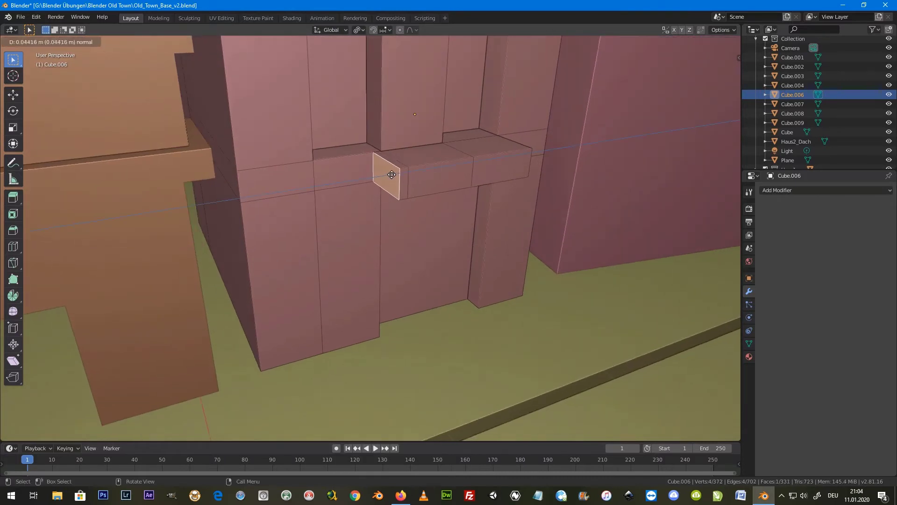
left_click(386, 175)
middle_click_drag(386, 175, 392, 193)
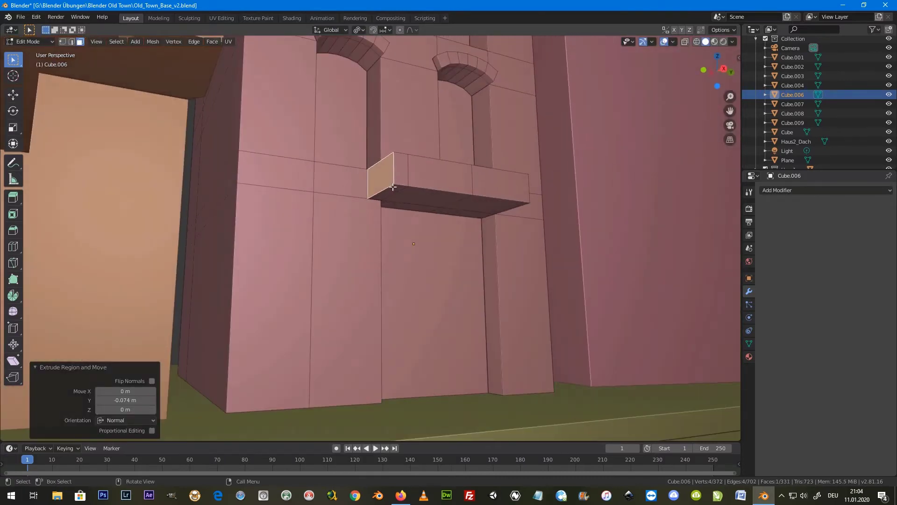
left_click(391, 192)
key("e")
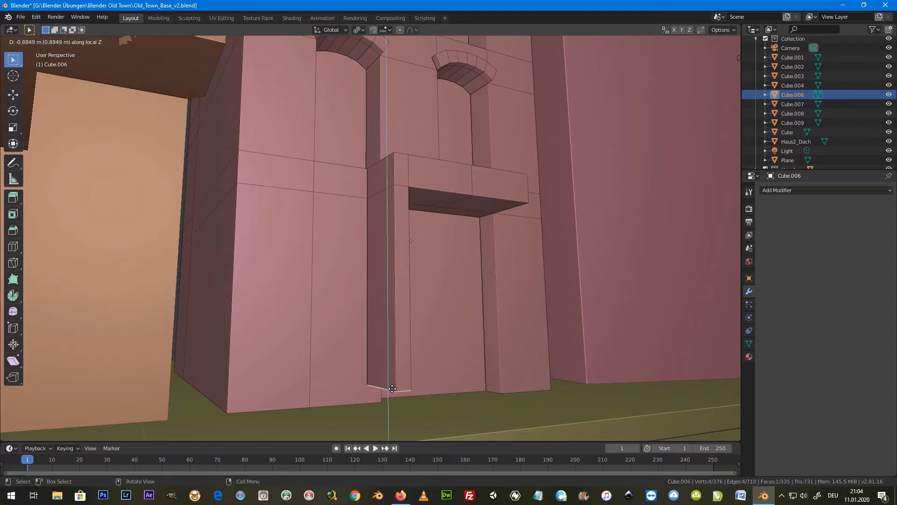
left_click(397, 407)
Step: Extend the lintel's far end and extrude it down into the second door post
middle_click_drag(527, 238, 458, 251)
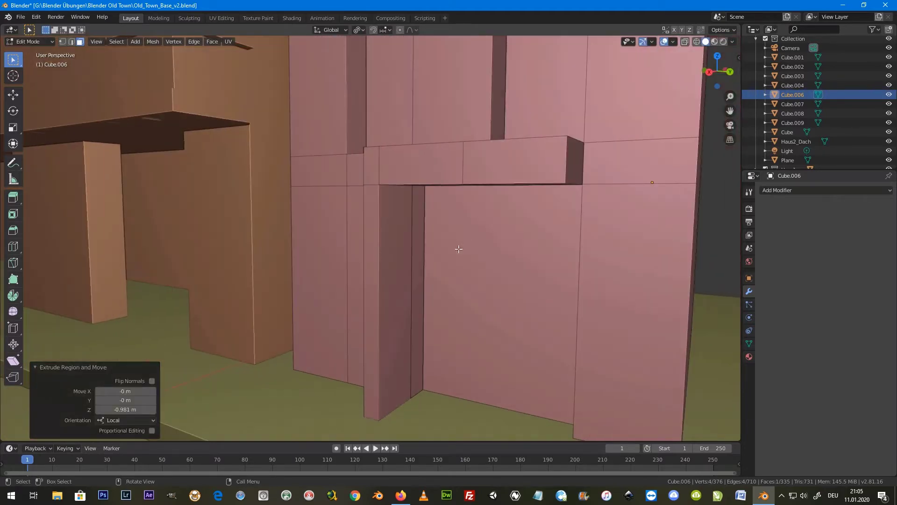
left_click(572, 172)
key("e")
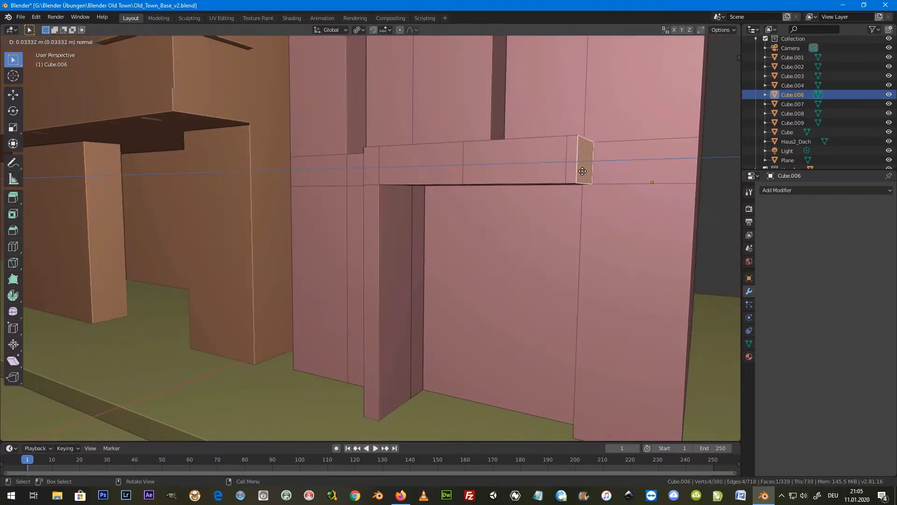
left_click(582, 173)
middle_click_drag(582, 173, 594, 194)
scroll(594, 194, "down", 3)
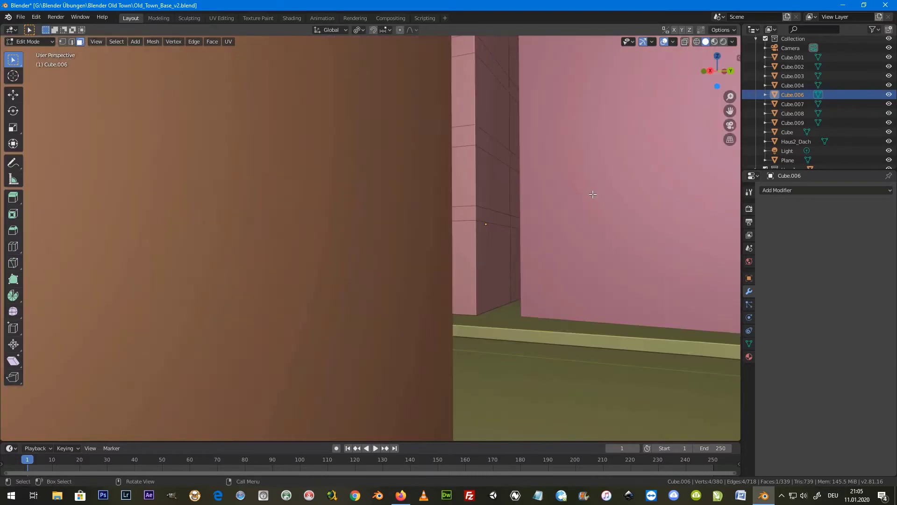
scroll(593, 194, "down", 3)
key("e")
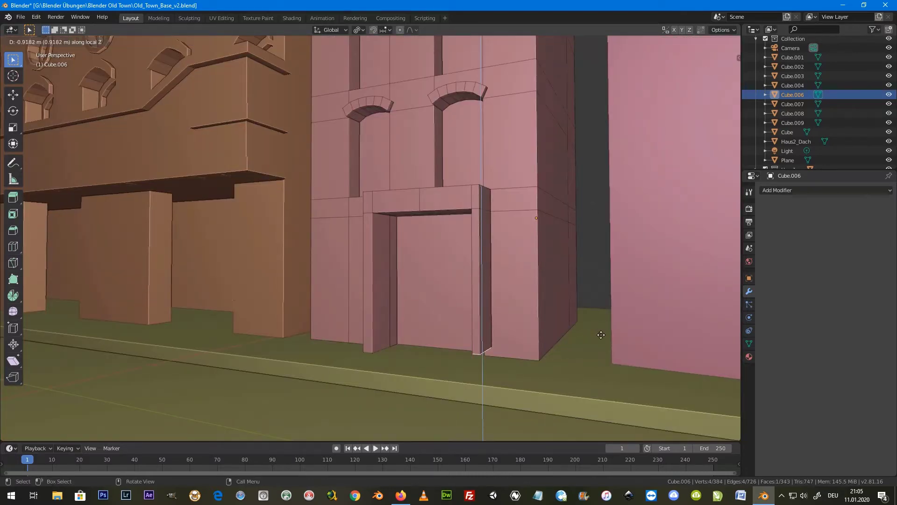
left_click(602, 345)
Step: Return to Object Mode and view the buildings from street level
middle_click_drag(463, 251, 481, 242)
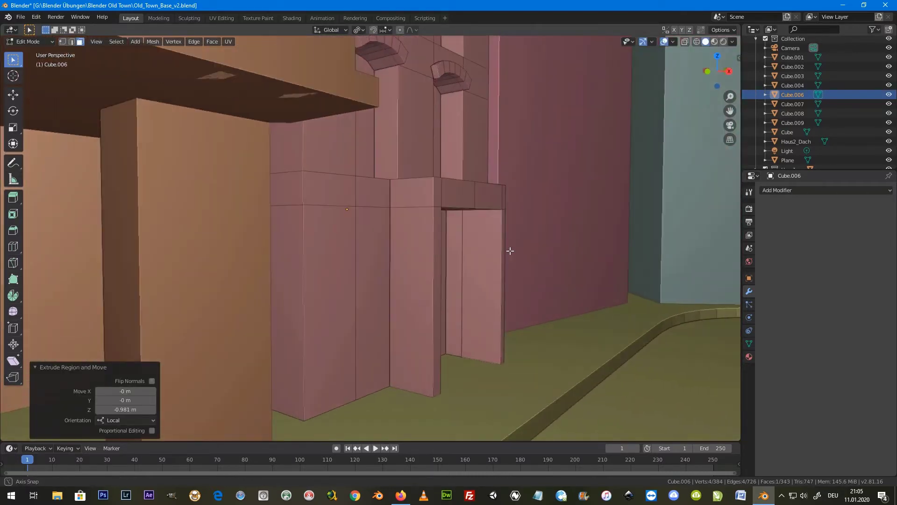
scroll(481, 242, "up", 5)
key("Tab")
mouse_move(441, 290)
middle_mouse_down()
mouse_move(479, 256)
mouse_move(473, 263)
middle_mouse_up()
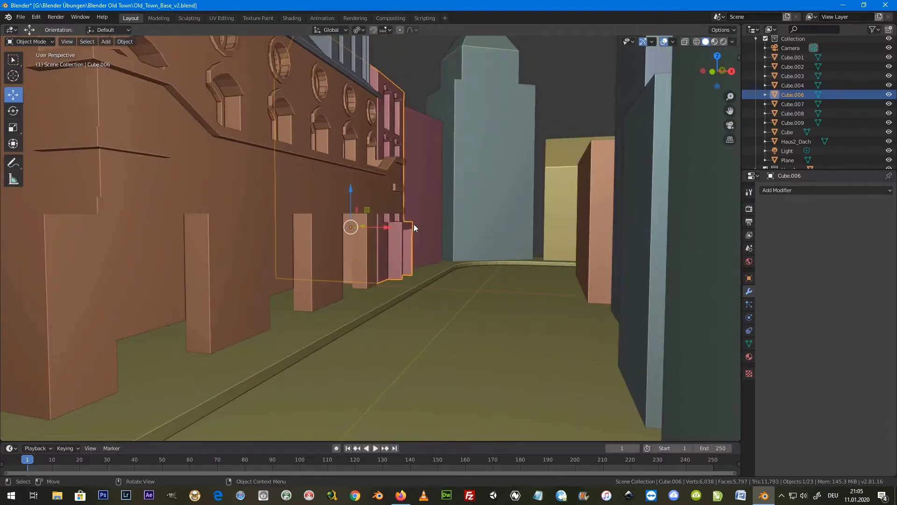
Step: In Edit Mode, select all the roof strip faces of the pink building
mouse_move(553, 140)
middle_mouse_down()
mouse_move(442, 160)
mouse_move(356, 220)
middle_mouse_up()
key("Tab")
mouse_move(242, 108)
middle_mouse_down()
mouse_move(301, 155)
mouse_move(299, 181)
mouse_move(313, 180)
middle_mouse_up()
left_click(277, 176, "shift")
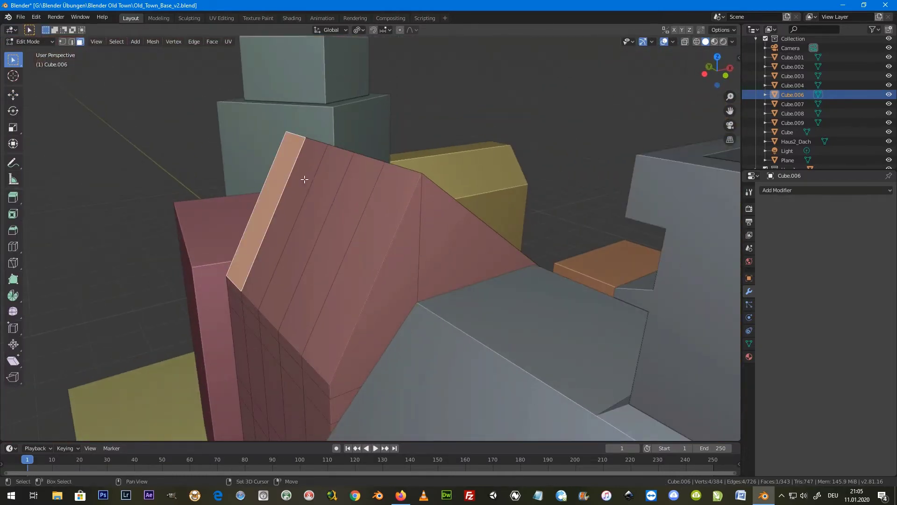
left_click(334, 184, "shift")
left_click(356, 200, "shift")
left_click(393, 210, "shift")
middle_click_drag(448, 224, 359, 265)
left_click(323, 288, "shift")
left_click(346, 268, "shift")
left_click(402, 239, "shift")
left_click(425, 224, "shift")
left_click(452, 234, "shift")
middle_click_drag(452, 234, 425, 210)
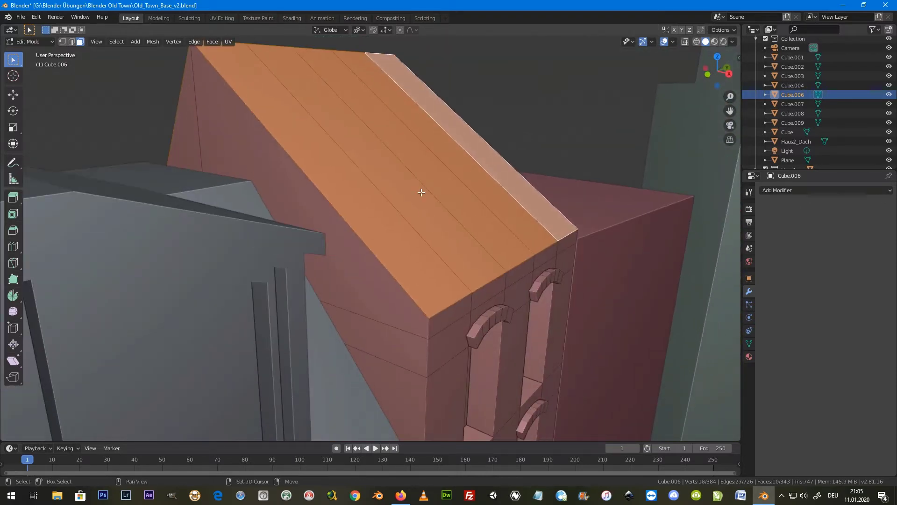
Step: Duplicate the roof faces in place and extrude the copy 0.0603 m to thicken it
key("shift+d")
key("Escape")
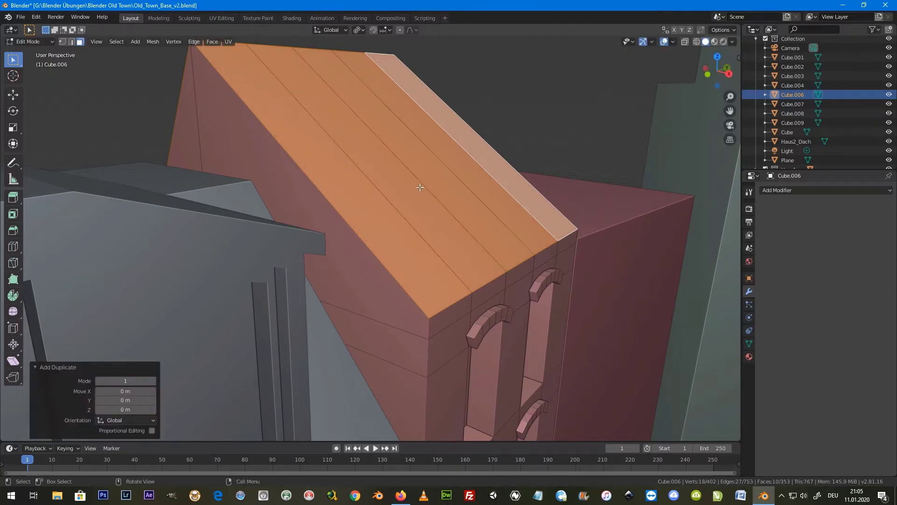
key("e")
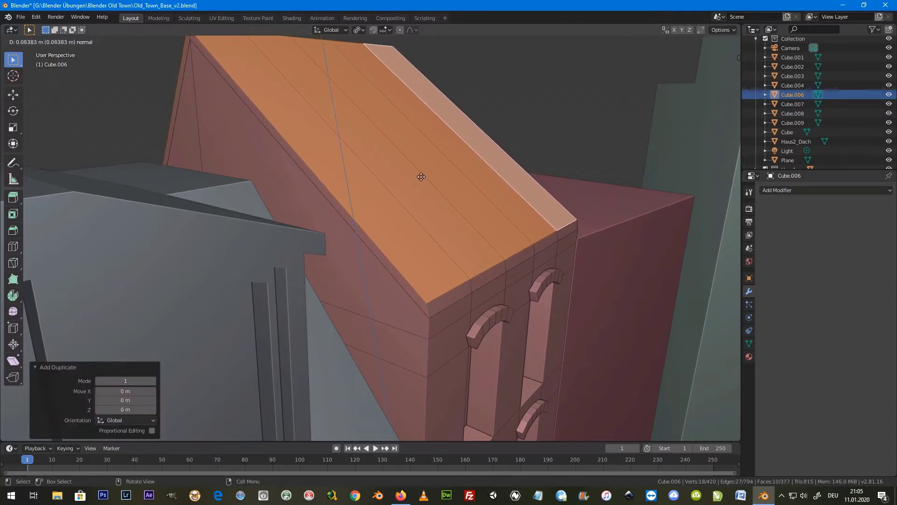
left_click(421, 177)
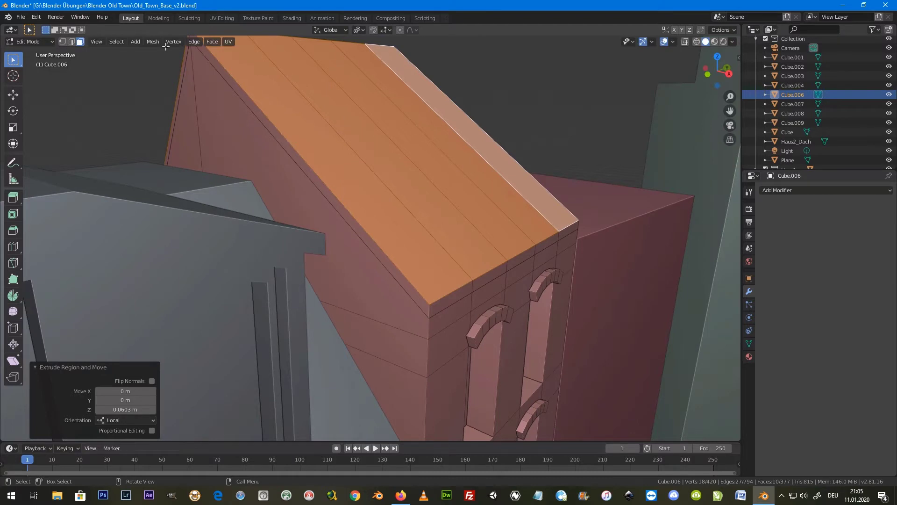
scroll(225, 94, "up", 2)
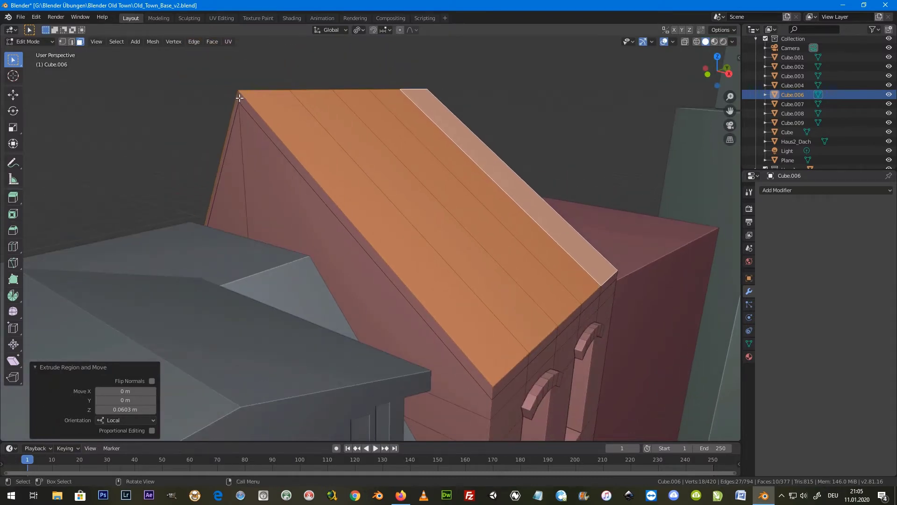
Step: Separate the thickened roof copy as Cube.005, then select all its geometry in Edit Mode
key("ctrl+l")
key("p")
left_click(276, 107)
key("Tab")
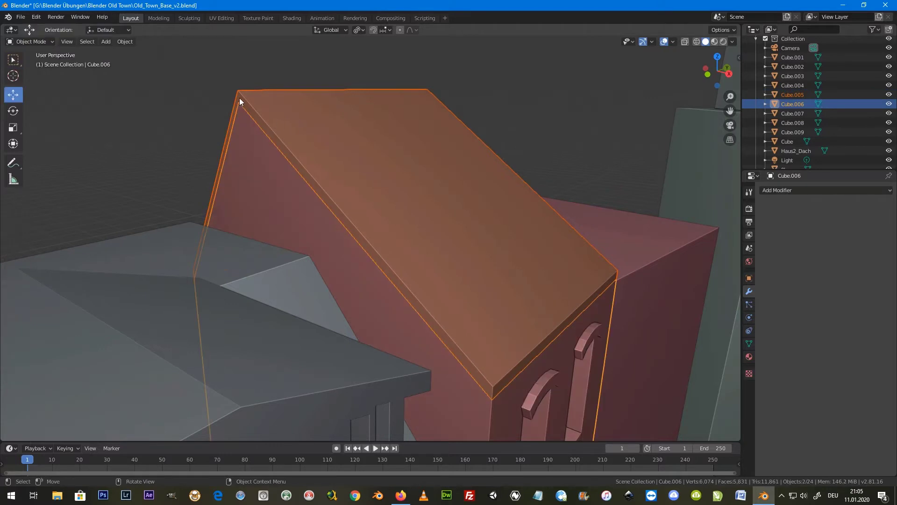
left_click(240, 98)
key("Tab")
key("ctrl+l")
Step: Extrude the left gable edge faces along Y so the roof overhangs about 0.07 m
mouse_move(239, 96)
middle_mouse_down()
mouse_move(297, 169)
mouse_move(293, 154)
middle_mouse_up()
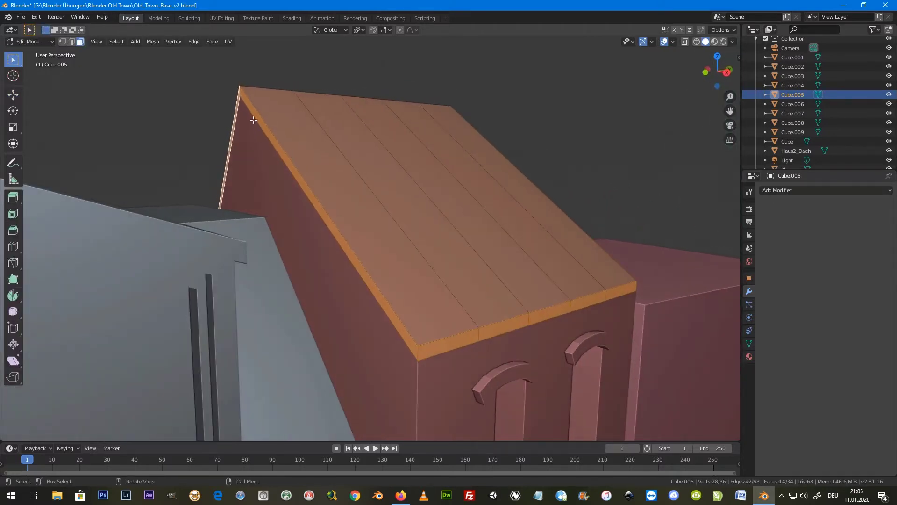
left_click(237, 96)
middle_click_drag(239, 98, 244, 114)
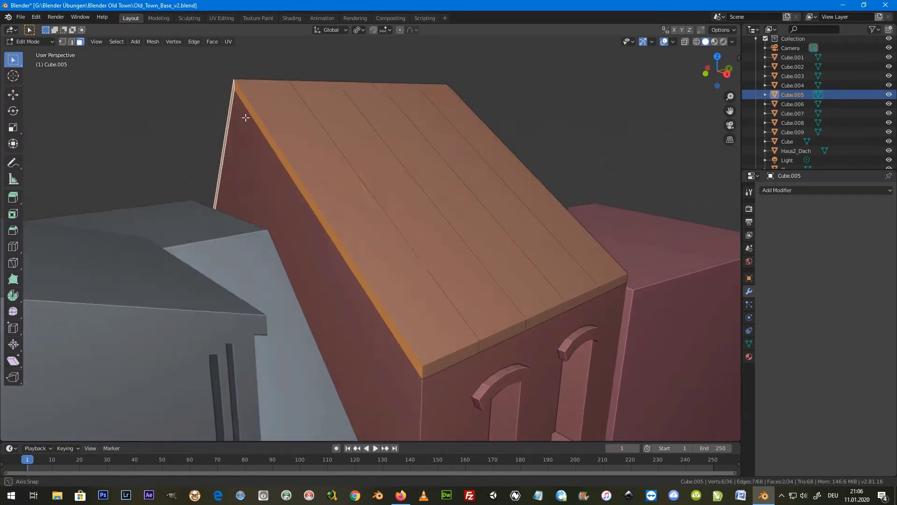
key("e")
key("x")
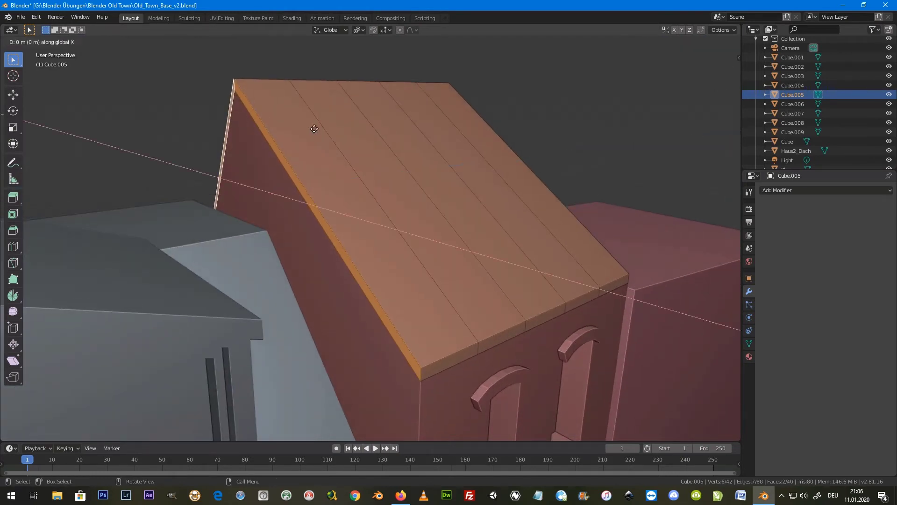
key("y")
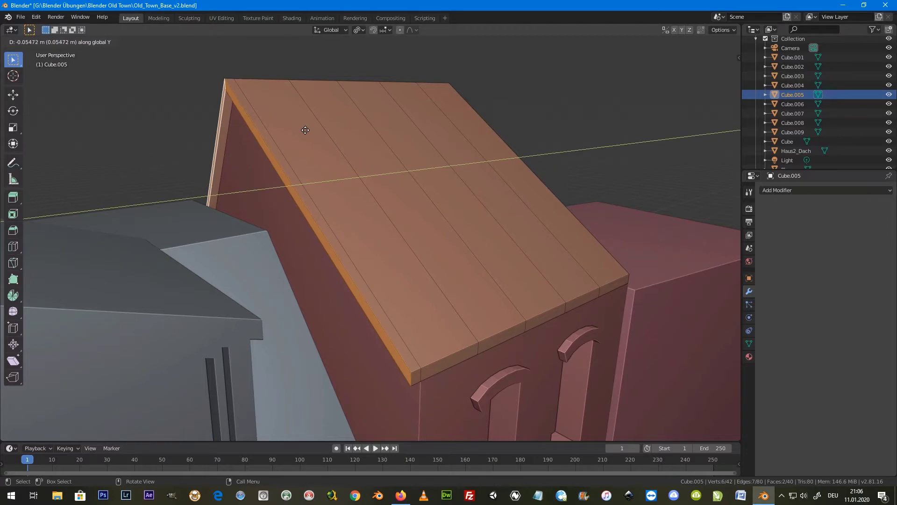
left_click(307, 129)
Step: Extrude the right gable edge along Y for a matching overhang
mouse_move(307, 130)
middle_mouse_down()
mouse_move(408, 146)
mouse_move(320, 133)
mouse_move(480, 199)
mouse_move(459, 245)
middle_mouse_up()
left_click(481, 200)
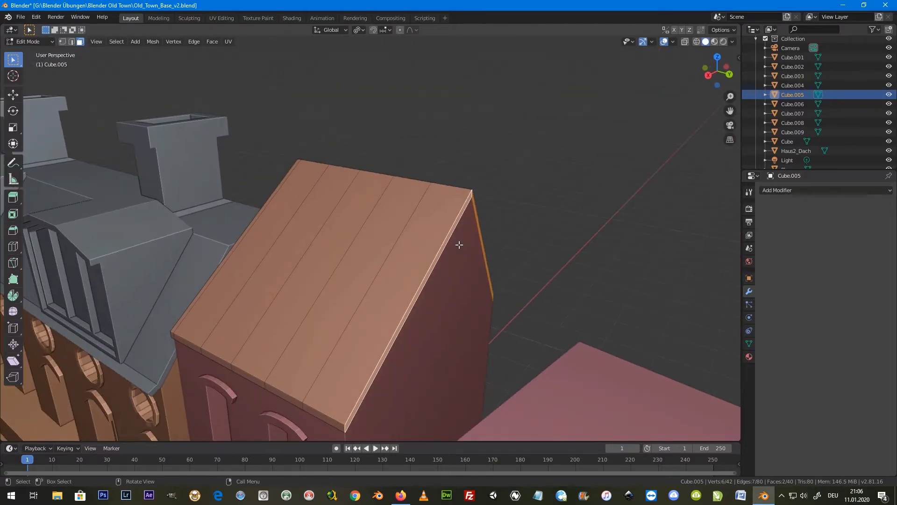
key("e")
key("y")
left_click(470, 247)
Step: Extrude the four front eave faces about 0.07 m outward, then return to Object Mode
mouse_move(470, 247)
middle_mouse_down()
mouse_move(406, 329)
mouse_move(430, 280)
mouse_move(461, 300)
mouse_move(380, 190)
middle_mouse_up()
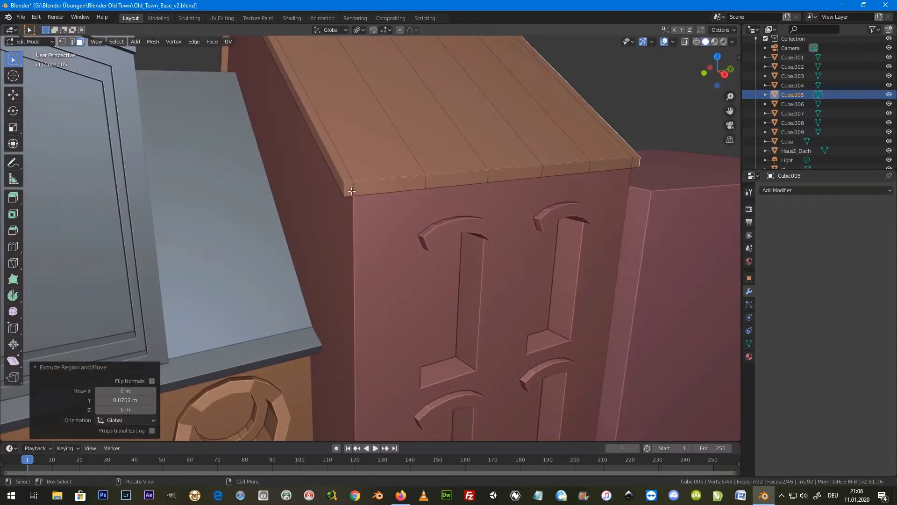
left_click(380, 190)
left_click(457, 182, "shift")
left_click(514, 177, "shift")
left_click(617, 165, "shift")
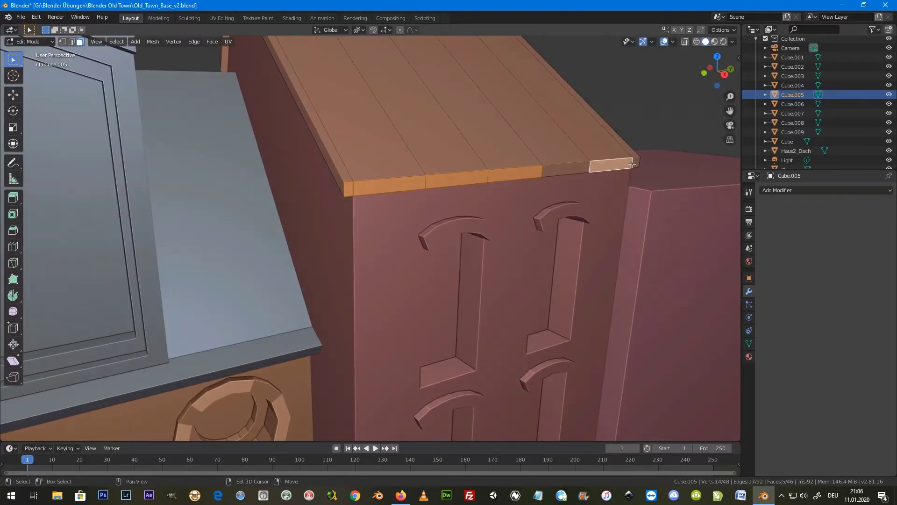
middle_click_drag(559, 200, 563, 219)
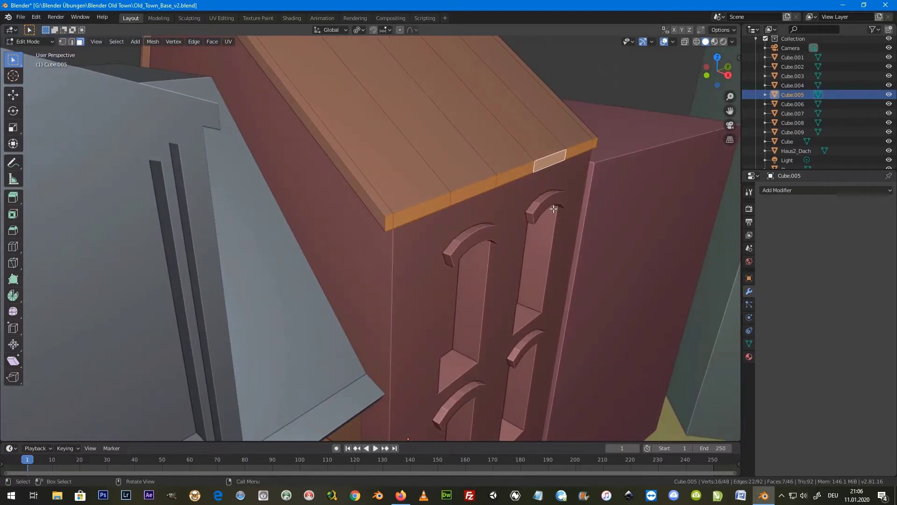
key("e")
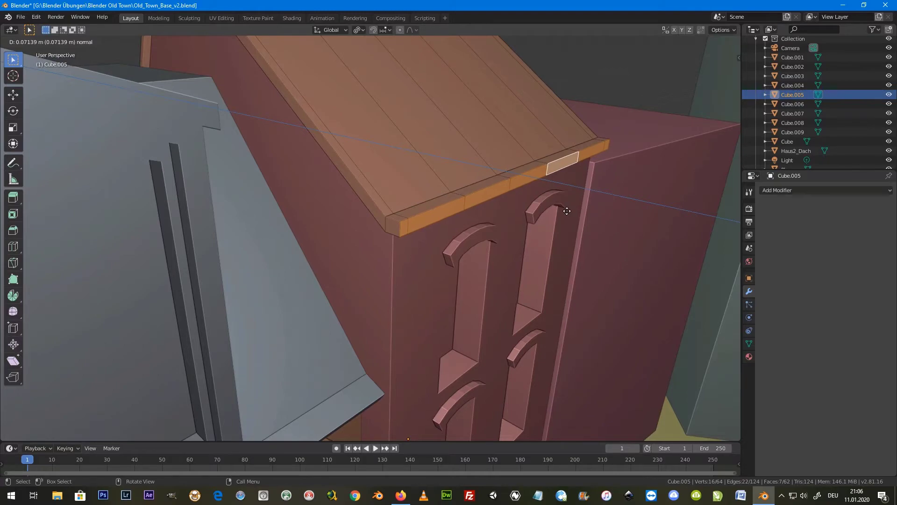
left_click(567, 211)
scroll(523, 206, "down", 3)
key("Tab")
scroll(514, 234, "down", 2)
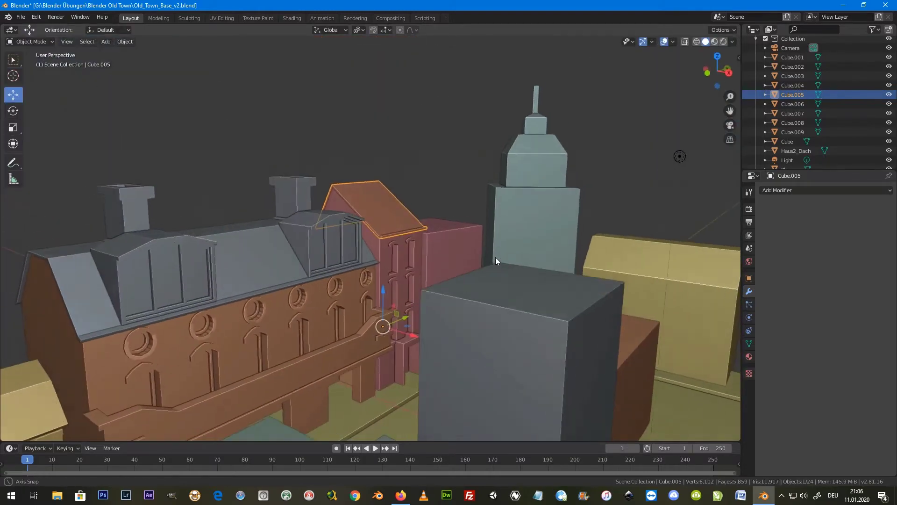
Step: Bring the house fronts into a level frontal view and enter Edit Mode on the pink building
scroll(468, 238, "up", 4)
middle_click_drag(446, 221, 442, 241)
scroll(446, 231, "up", 4)
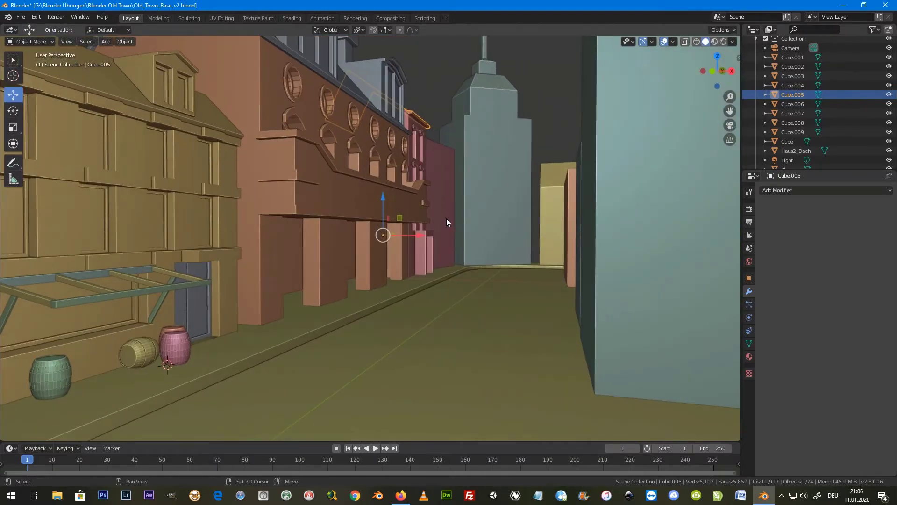
scroll(447, 217, "down", 2)
mouse_move(408, 280)
middle_mouse_down()
mouse_move(444, 259)
mouse_move(366, 290)
mouse_move(300, 354)
middle_mouse_up()
scroll(361, 292, "up", 3)
scroll(436, 267, "up", 3)
middle_click_drag(437, 266, 422, 275)
mouse_move(268, 189)
middle_mouse_down()
mouse_move(361, 196)
mouse_move(343, 193)
middle_mouse_up()
scroll(332, 232, "up", 2)
mouse_move(332, 231)
middle_mouse_down()
mouse_move(368, 234)
mouse_move(359, 220)
middle_mouse_up()
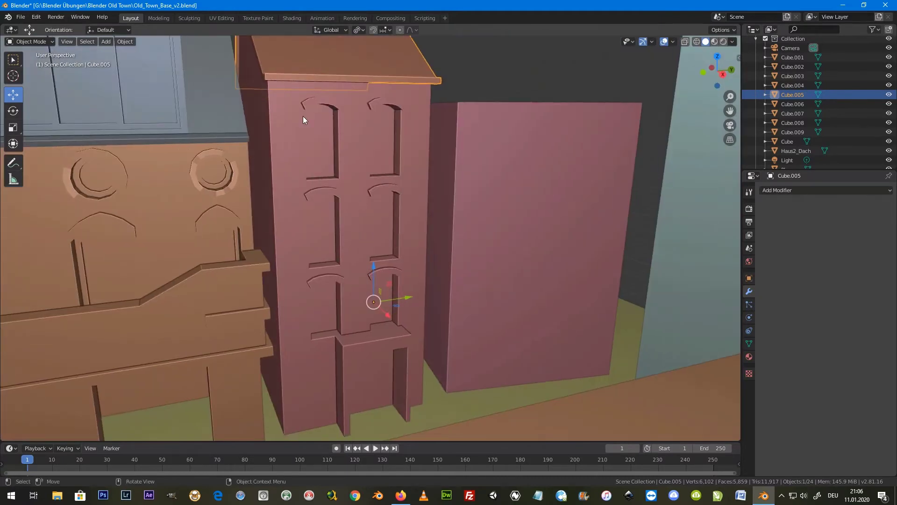
left_click(287, 114)
key("Tab")
middle_click_drag(288, 114, 279, 120)
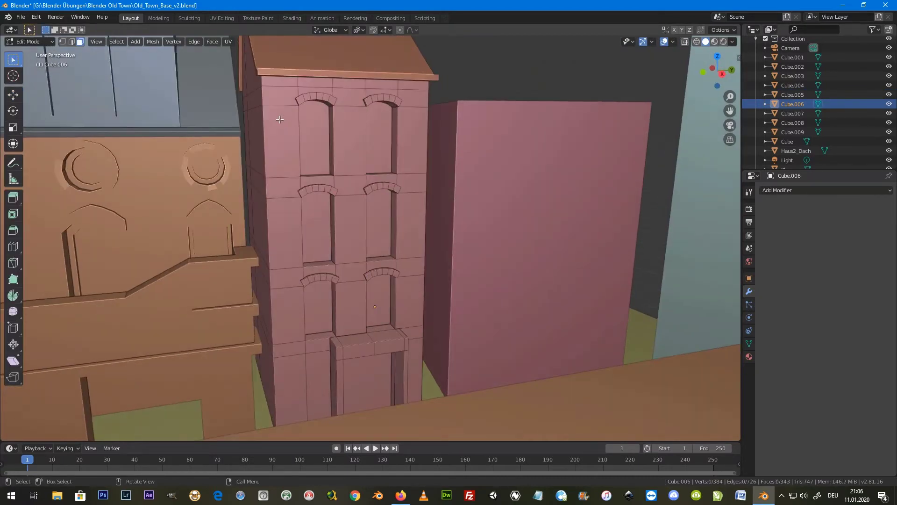
Step: Switch to edge select and pick the vertical edge at the front-left corner
left_click(269, 137)
middle_click_drag(269, 137, 130, 67)
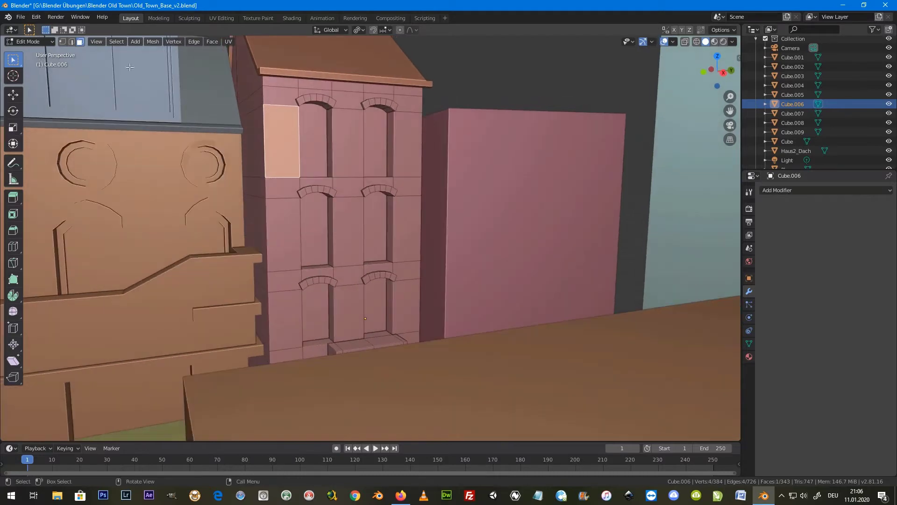
left_click(72, 42)
left_click(268, 161, "alt")
middle_click_drag(269, 161, 278, 218)
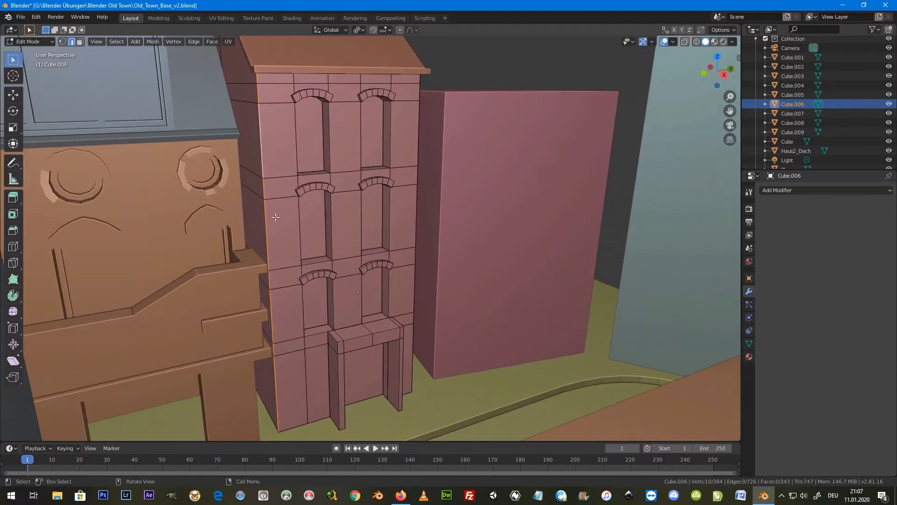
left_click(14, 75)
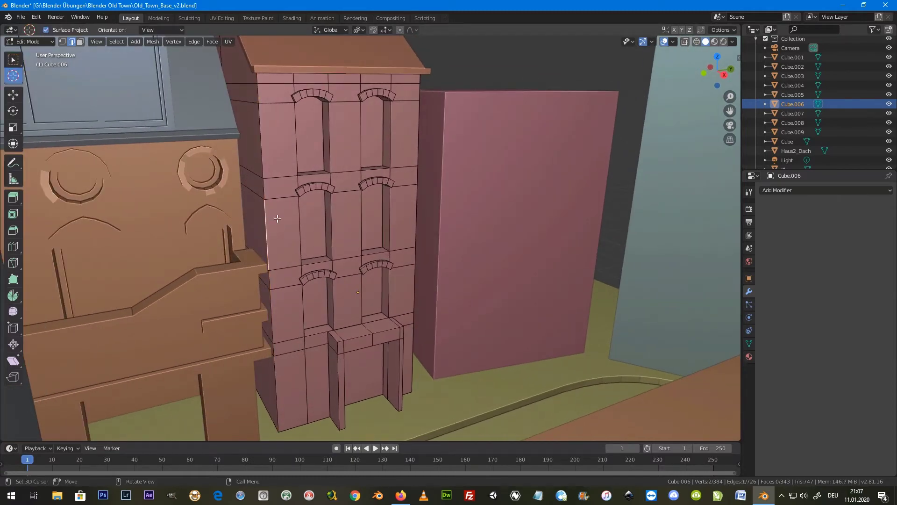
Step: Snap the 3D cursor to the selected corner edge and return to Object Mode
left_click(13, 95)
middle_click_drag(264, 205, 285, 218)
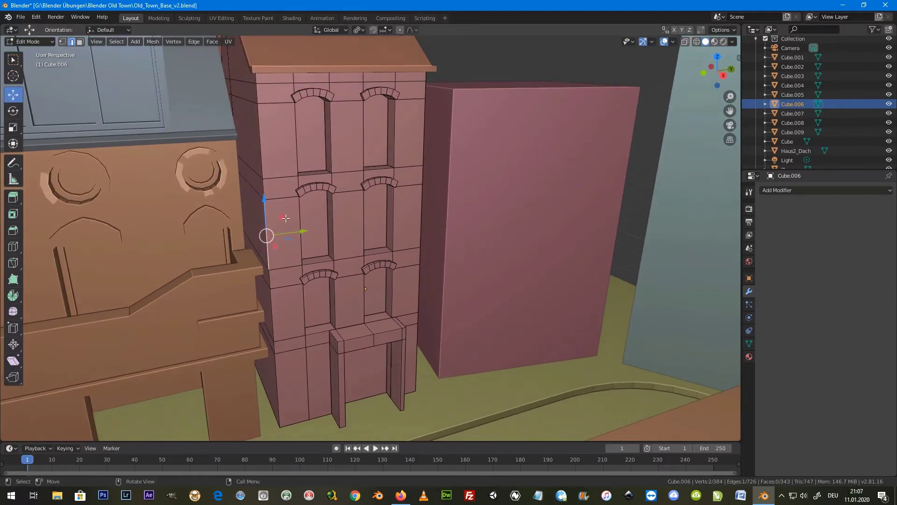
key("shift+s")
left_click(292, 270)
key("shift+a")
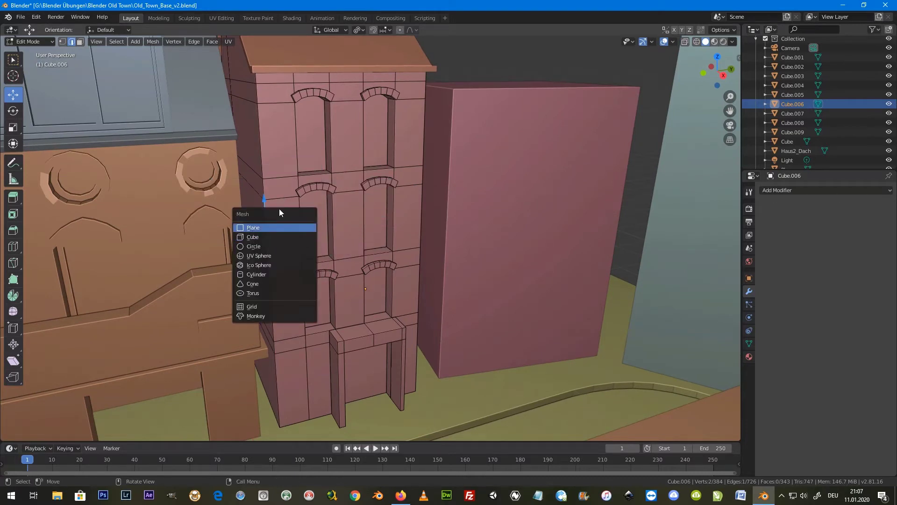
key("Escape")
key("Tab")
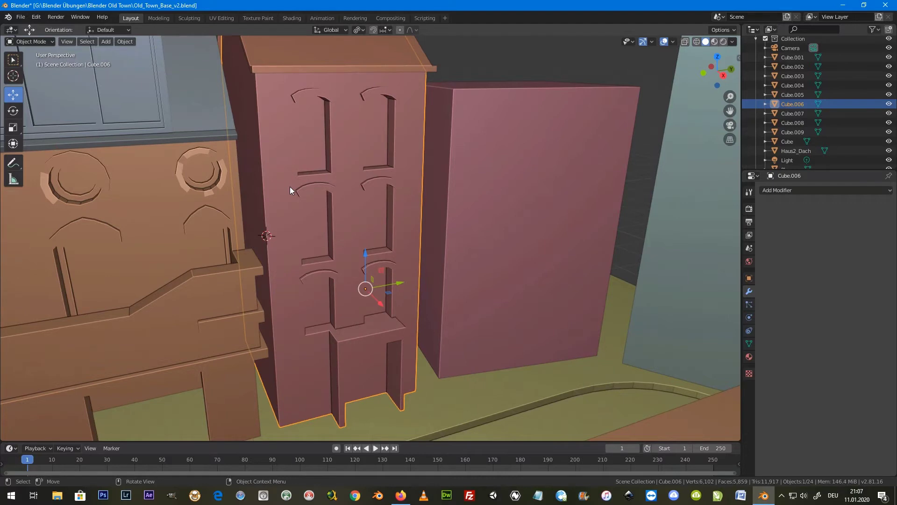
Step: Add a cube at the cursor, scale it to 0.037 and stretch it vertically into a post
key("shift+a")
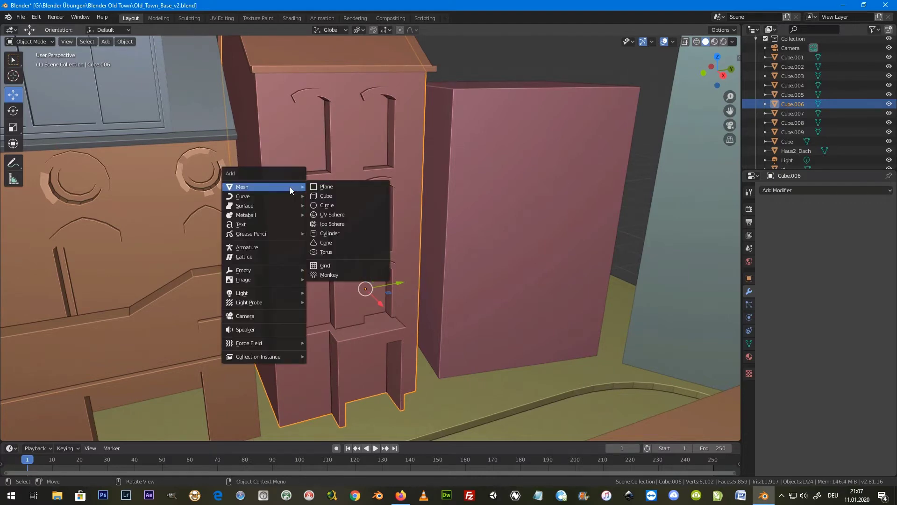
left_click(340, 195)
key("s")
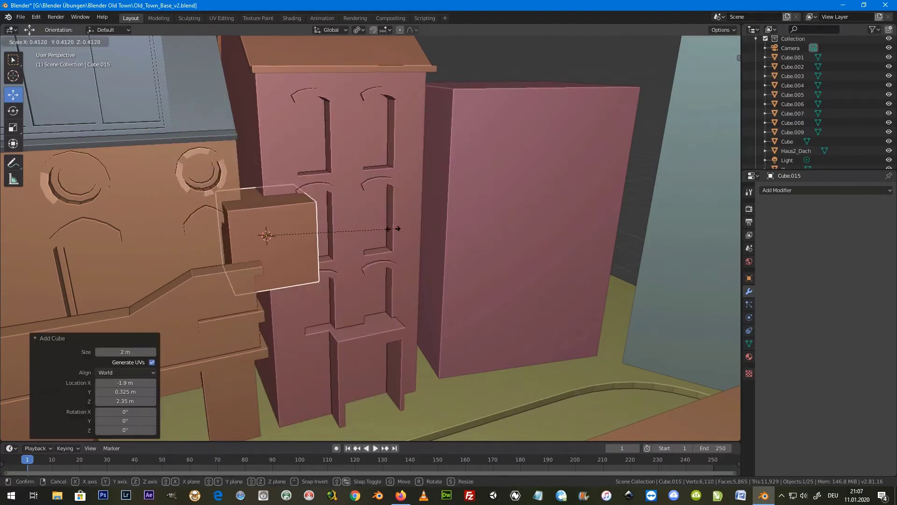
left_click(279, 236)
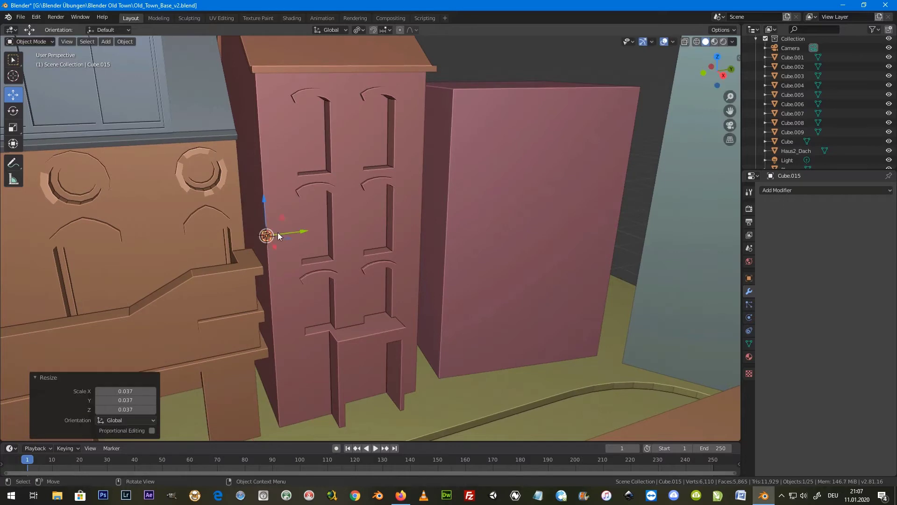
key("s")
key("z")
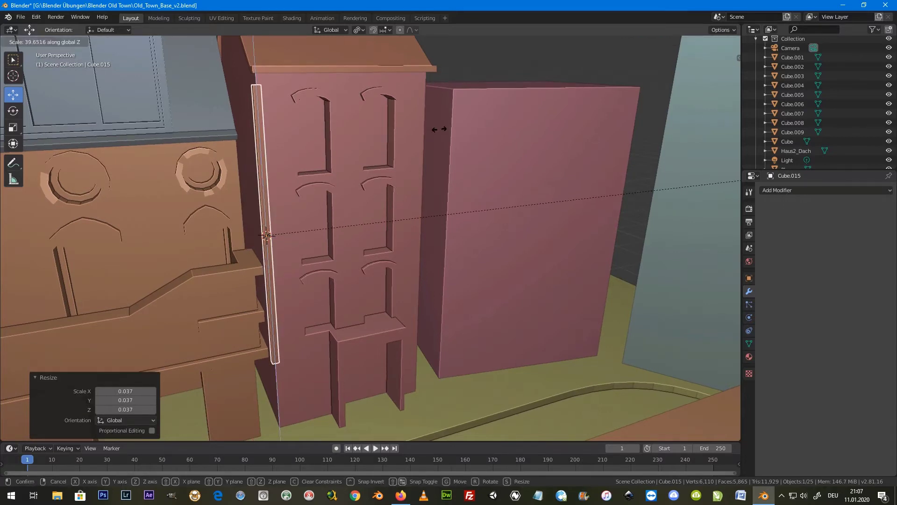
left_click(267, 235)
Step: Lower the post to the ground and tuck it against the building's front-left corner
key("g")
key("z")
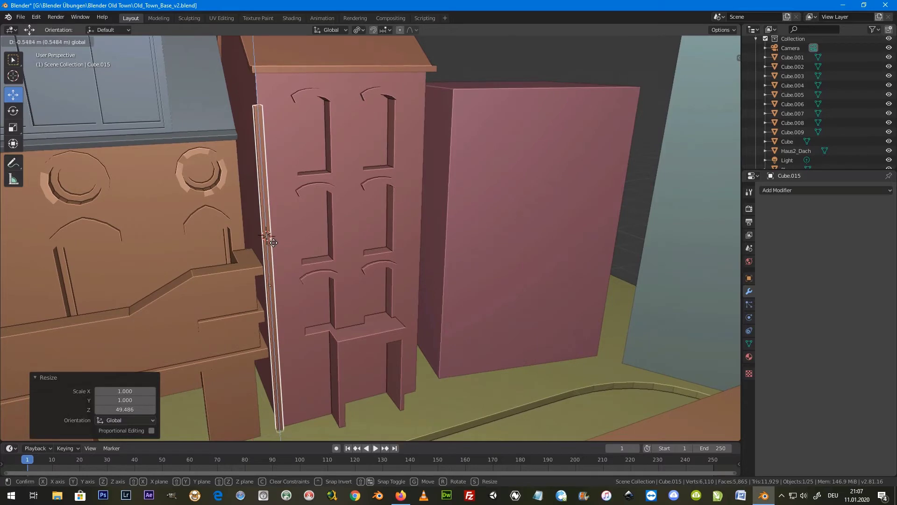
left_click(273, 242)
middle_click_drag(274, 243, 260, 262)
key("g")
key("y")
left_click(293, 303)
middle_click_drag(293, 304, 294, 307)
key("g")
key("y")
left_click(265, 169)
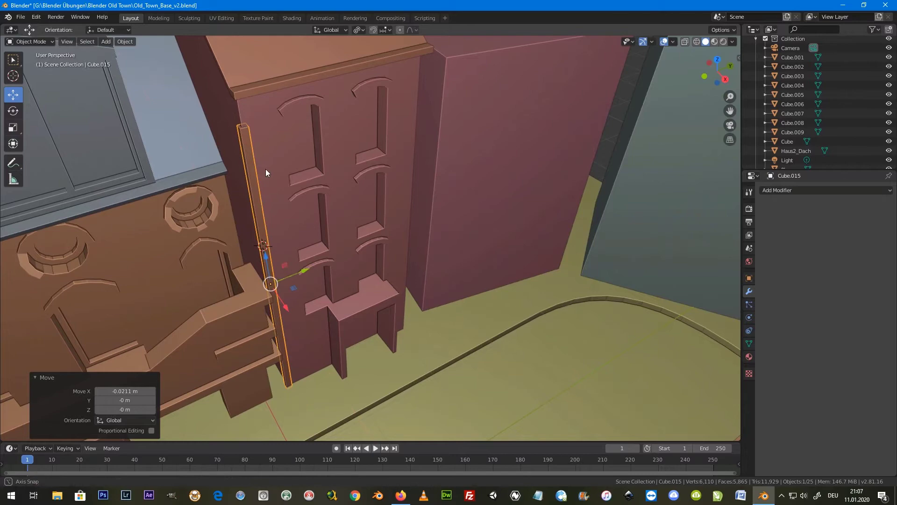
Step: Raise the post's top edge up under the roof cornice in Edit Mode
scroll(265, 169, "up", 2)
scroll(245, 132, "up", 3)
scroll(249, 109, "down", 5)
middle_click_drag(254, 121, 316, 239)
scroll(320, 220, "up", 5)
left_click(203, 267)
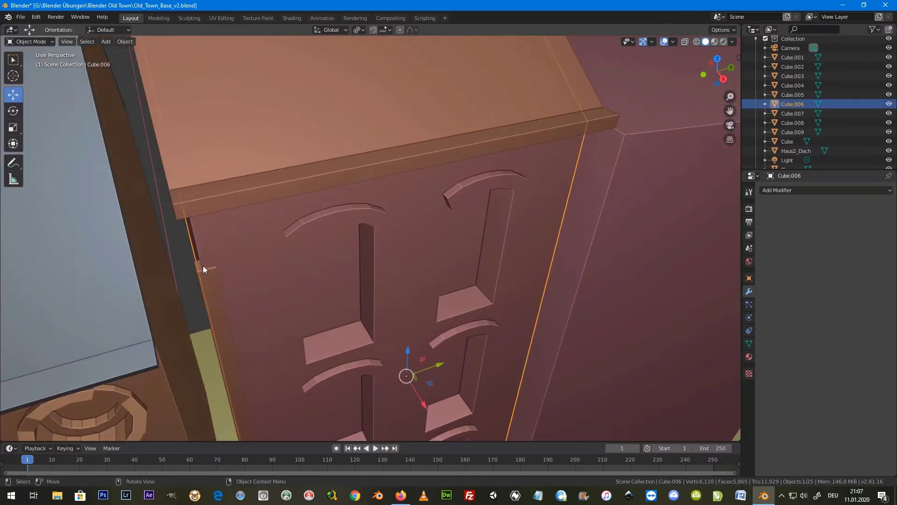
left_click(205, 274)
key("Tab")
left_click(205, 270)
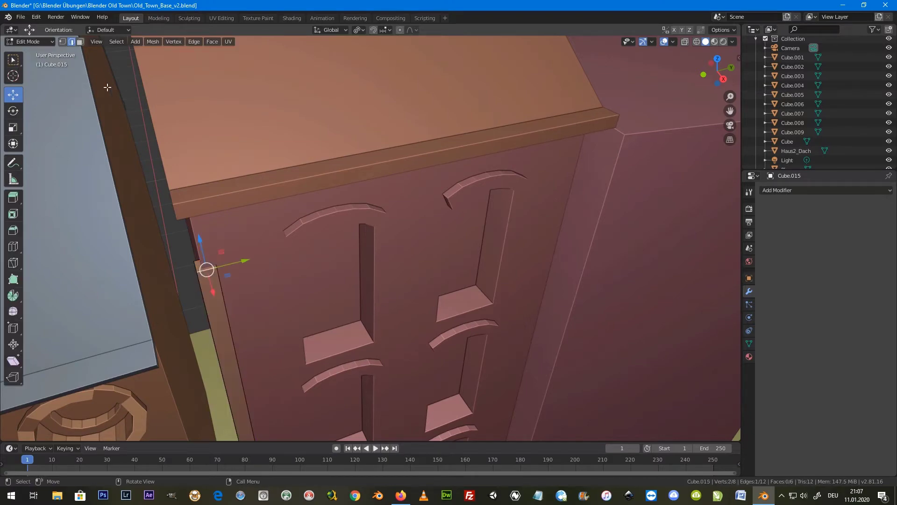
middle_click_drag(205, 265, 212, 222)
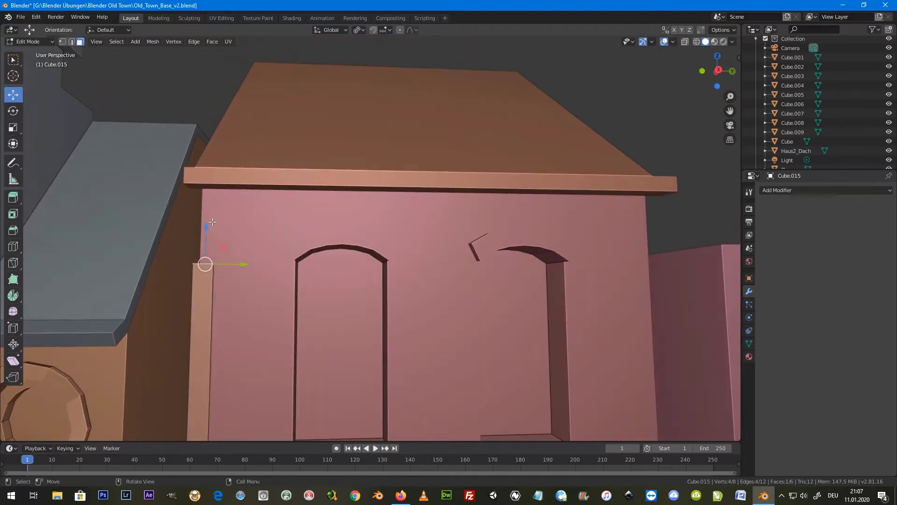
left_click_drag(213, 222, 221, 154)
key("Tab")
mouse_move(229, 214)
middle_mouse_down()
mouse_move(259, 271)
mouse_move(338, 300)
mouse_move(289, 314)
mouse_move(377, 318)
mouse_move(363, 332)
middle_mouse_up()
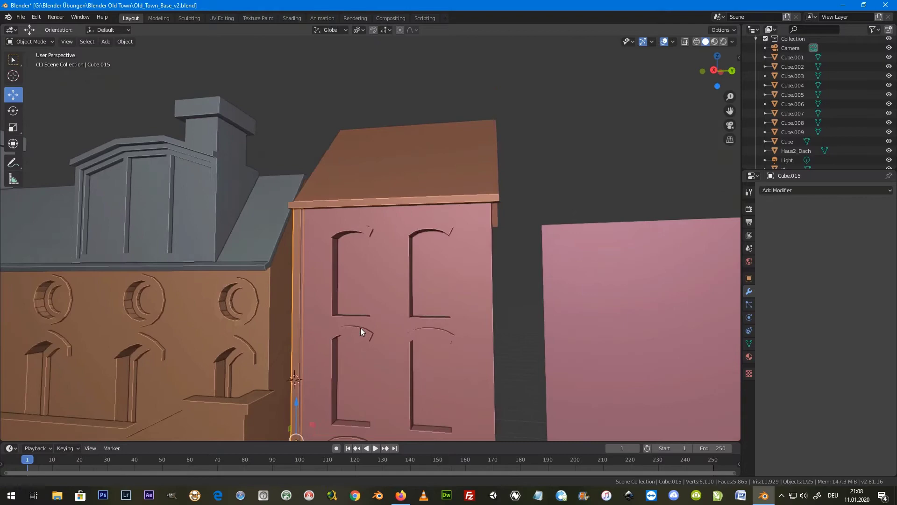
Step: Duplicate the pilaster and slide it along Y to sit flush at the front-right corner
scroll(371, 294, "up", 5)
scroll(371, 294, "down", 5)
middle_click_drag(411, 309, 388, 316)
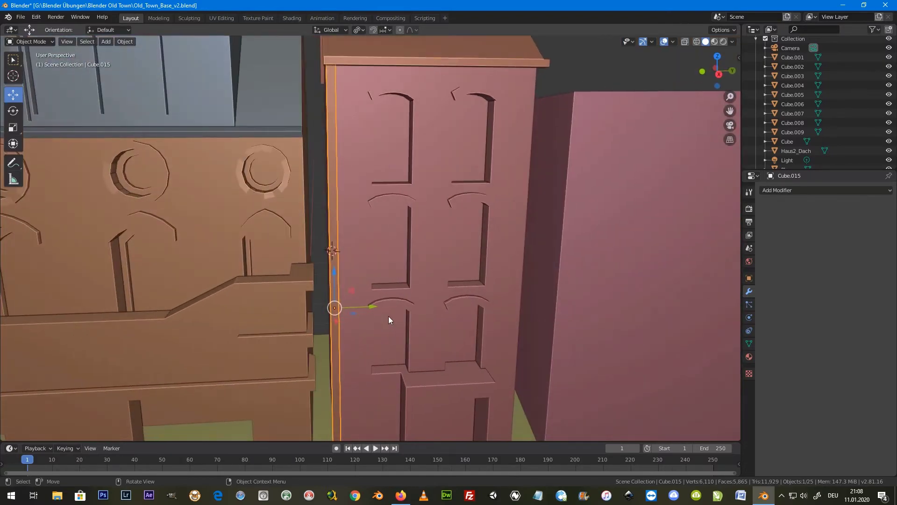
key("shift+d")
key("y")
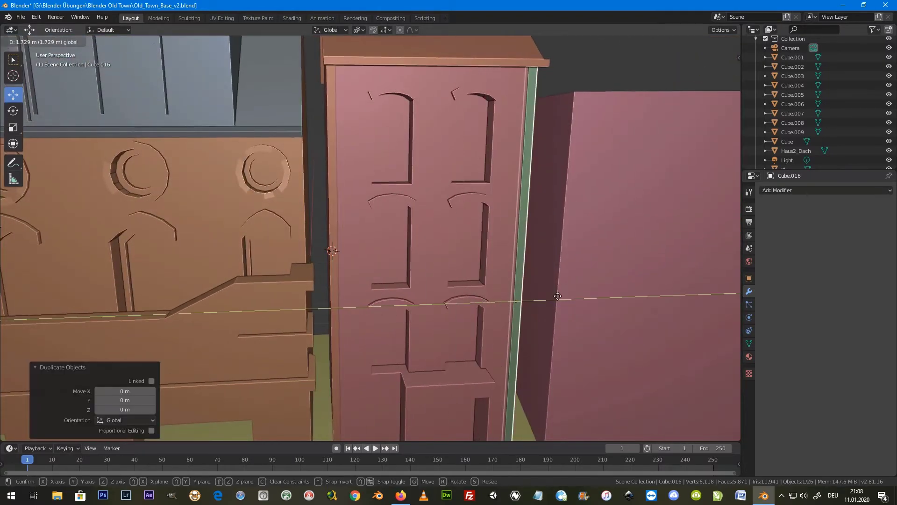
left_click(563, 296)
mouse_move(564, 298)
middle_mouse_down()
mouse_move(517, 306)
mouse_move(521, 316)
middle_mouse_up()
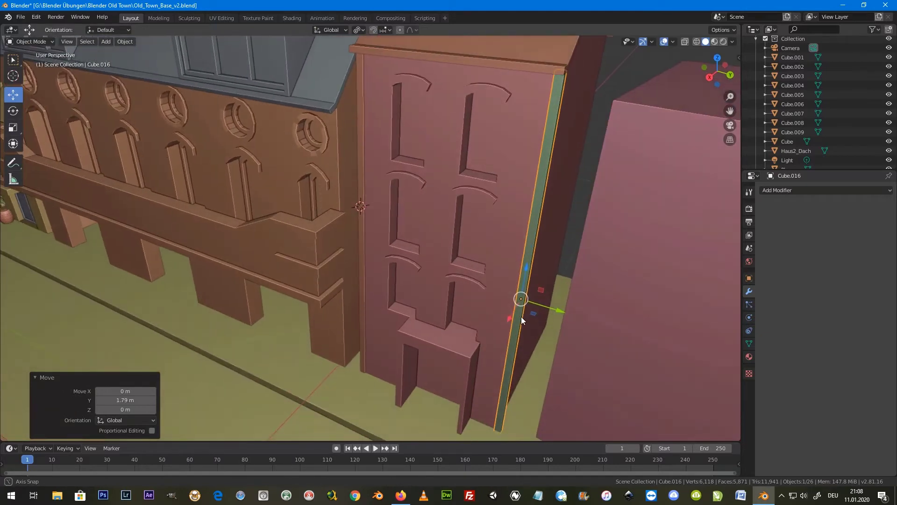
key("g")
key("y")
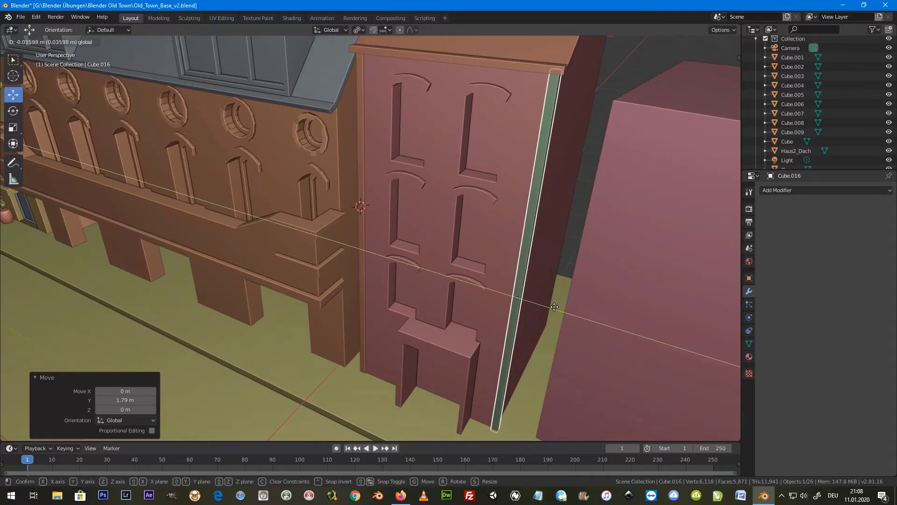
left_click(549, 305)
Step: Inspect the facade up close and duplicate the right corner post again as Cube.017
mouse_move(549, 305)
middle_mouse_down()
mouse_move(571, 328)
mouse_move(604, 321)
mouse_move(492, 206)
mouse_move(482, 234)
middle_mouse_up()
scroll(492, 206, "up", 4)
scroll(481, 233, "down", 2)
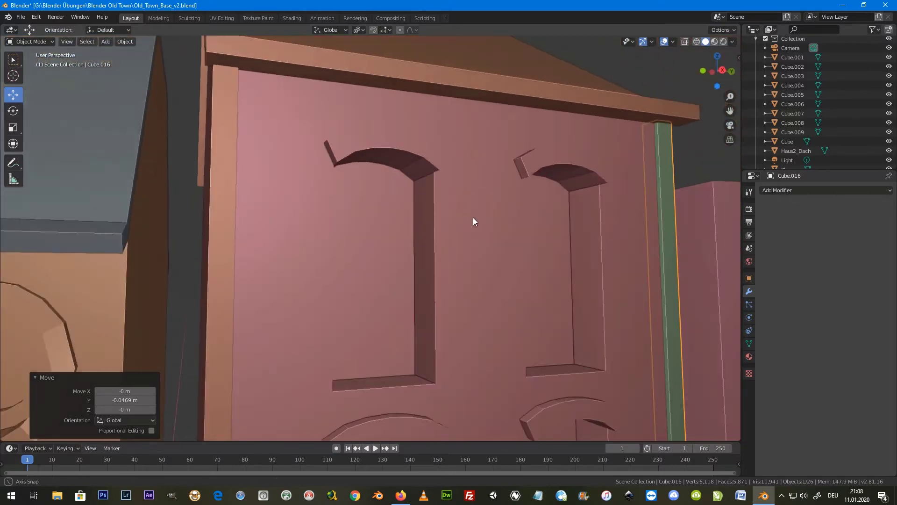
scroll(473, 217, "down", 4)
scroll(444, 227, "up", 1)
scroll(443, 220, "up", 1)
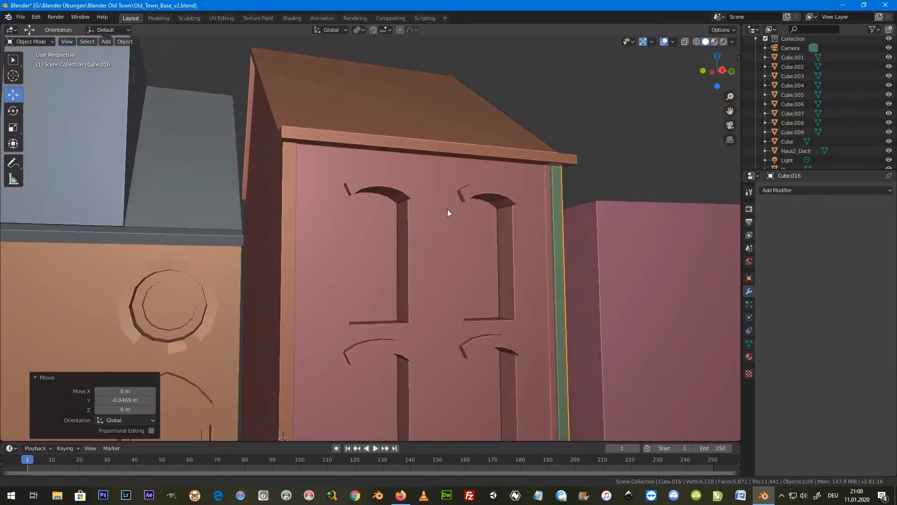
scroll(447, 208, "up", 1)
scroll(448, 246, "down", 2, "shift")
scroll(439, 297, "down", 1)
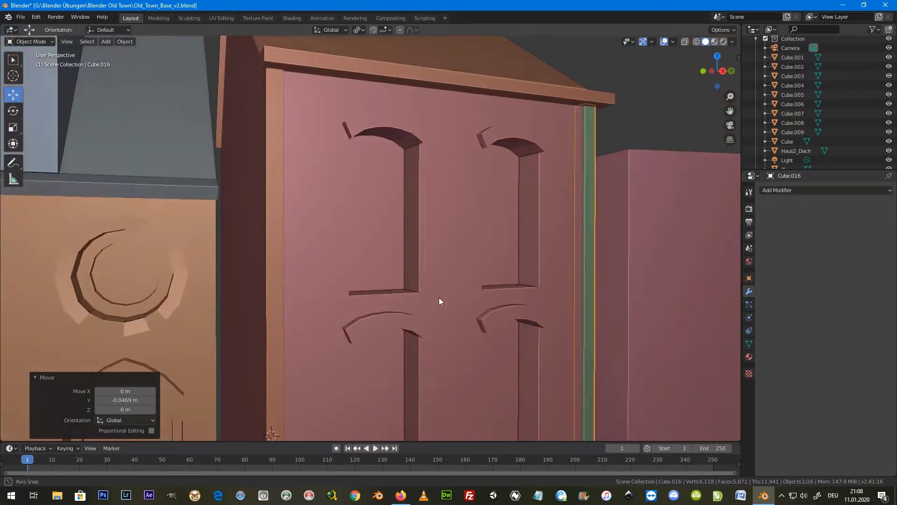
scroll(426, 307, "down", 4)
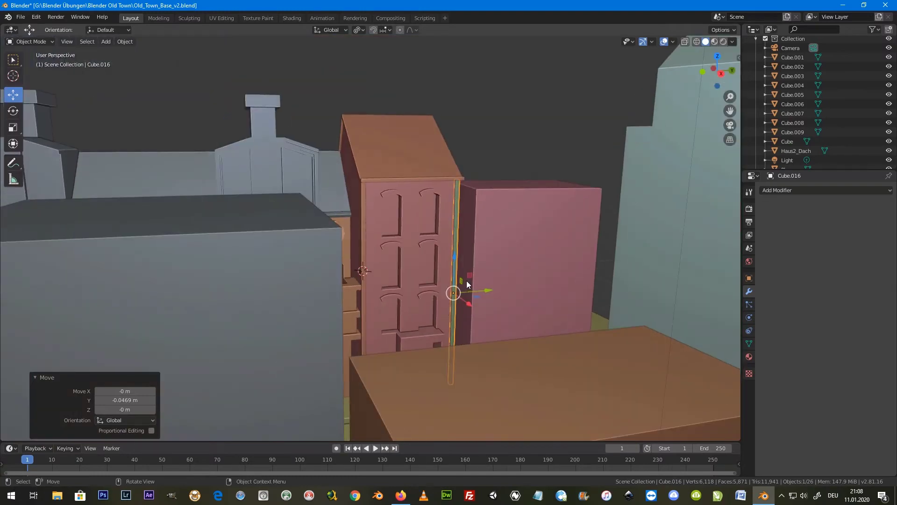
scroll(466, 284, "up", 3)
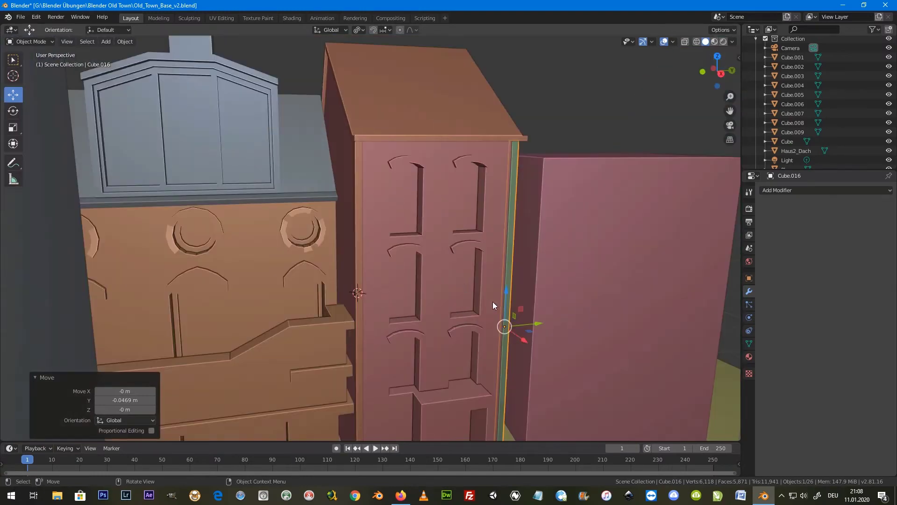
key("shift+d")
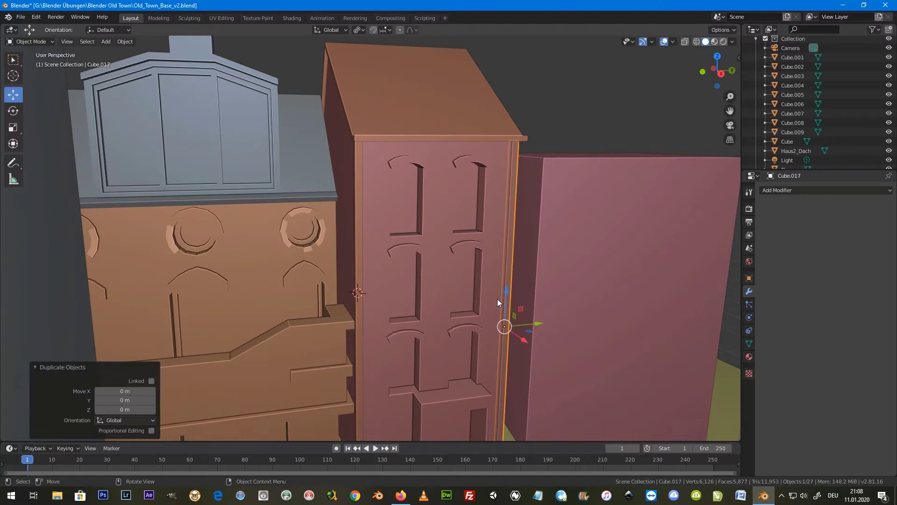
Step: Lay the duplicate bar horizontal with a 90° X rotation and shift it -0.8 m along Y
key("r")
key("y")
key("x")
key("9")
key("0")
key("Return")
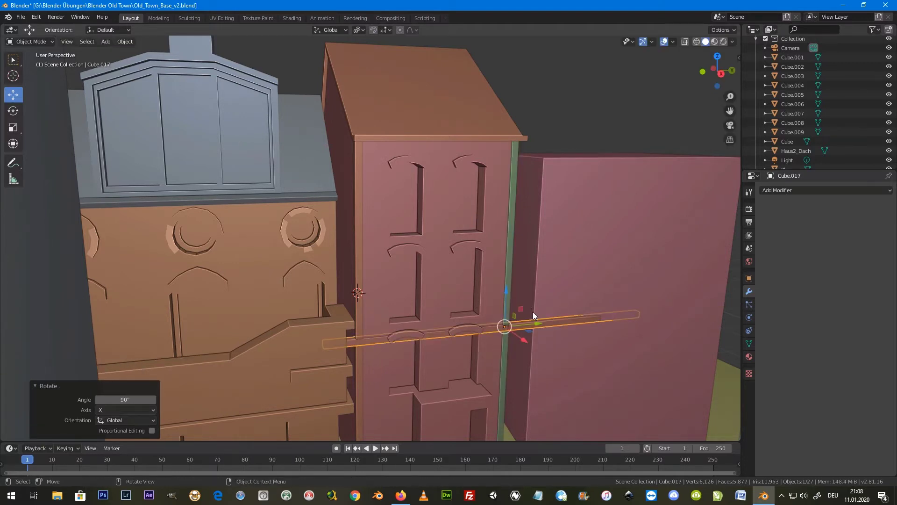
type("gy-0.8")
key("Return")
Step: Shorten the bar to the facade width, lift it to 1.1 m, and set it flush
key("s")
key("y")
left_click(524, 351)
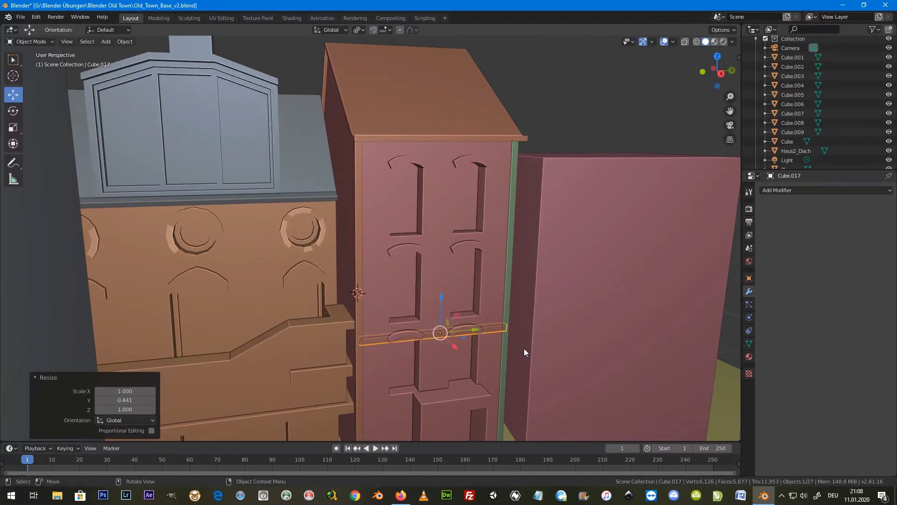
left_click_drag(441, 296, 447, 199)
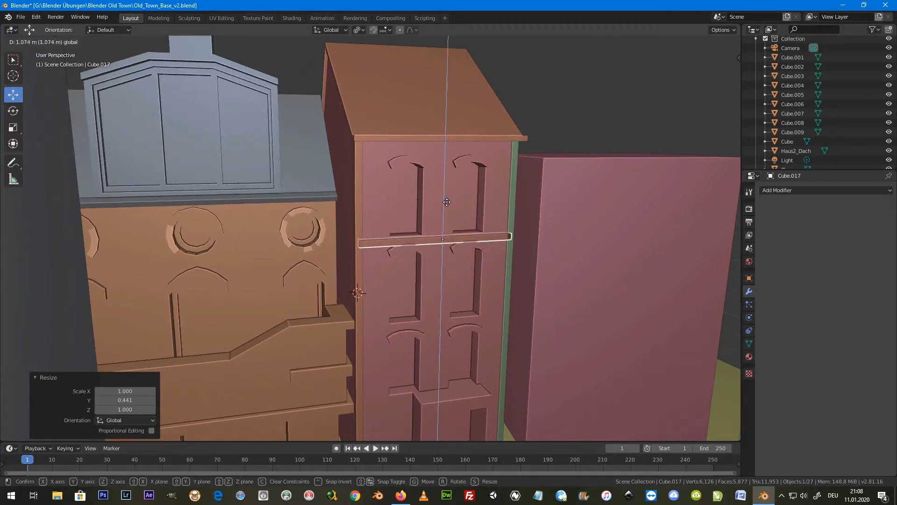
left_click(447, 199)
scroll(452, 265, "up", 5)
scroll(453, 266, "down", 3)
mouse_move(453, 266)
middle_mouse_down()
mouse_move(424, 274)
mouse_move(464, 285)
mouse_move(512, 259)
mouse_move(513, 245)
mouse_move(567, 245)
middle_mouse_up()
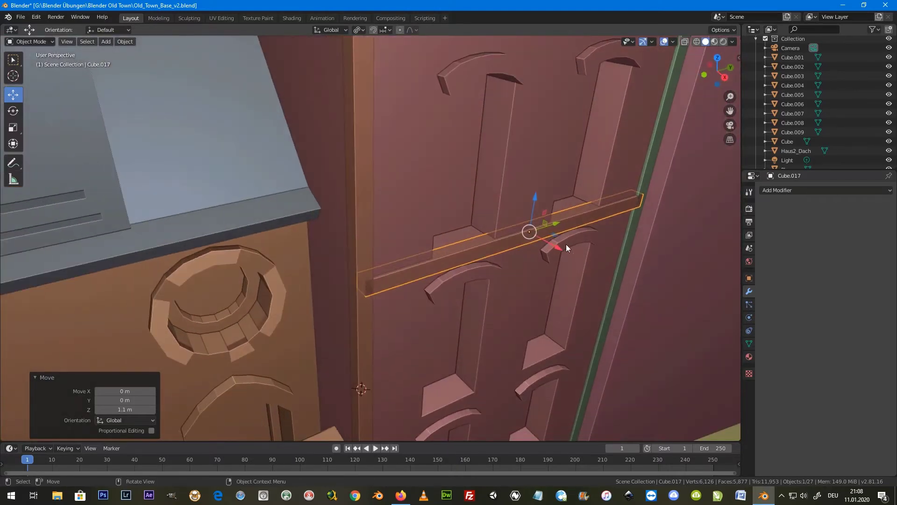
left_click_drag(556, 247, 561, 247)
mouse_move(560, 248)
middle_mouse_down()
mouse_move(600, 245)
mouse_move(563, 257)
middle_mouse_up()
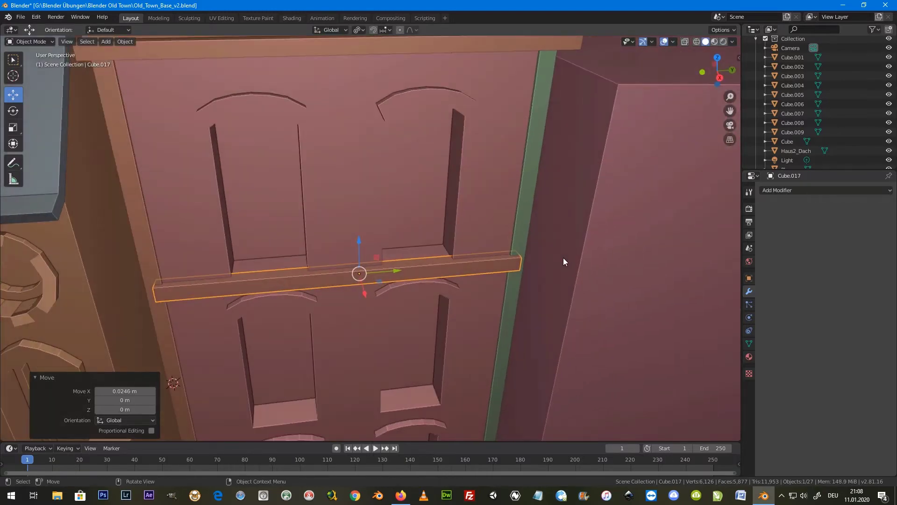
Step: Stretch the floor band slightly wider along Y, lower it a little, and slide it along X
key("s")
key("y")
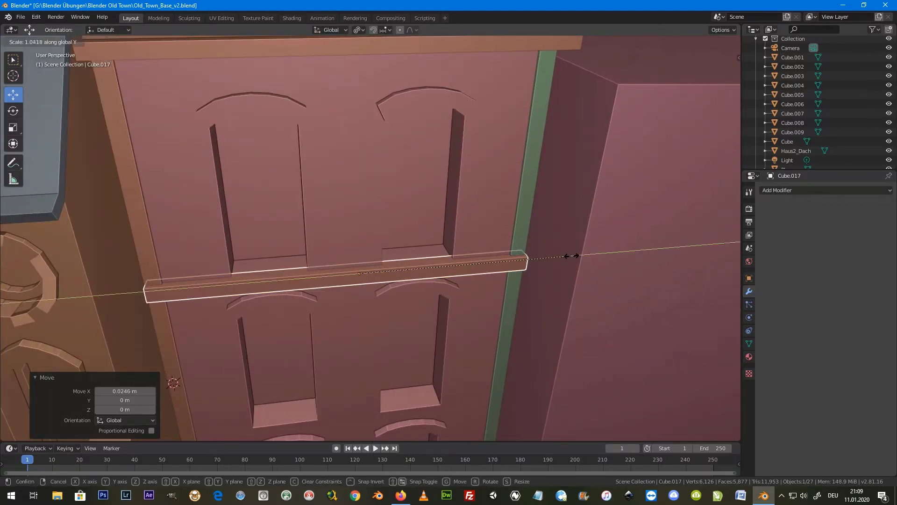
left_click(578, 255)
mouse_move(556, 270)
middle_mouse_down()
mouse_move(526, 274)
mouse_move(575, 270)
mouse_move(413, 276)
mouse_move(450, 258)
mouse_move(371, 257)
middle_mouse_up()
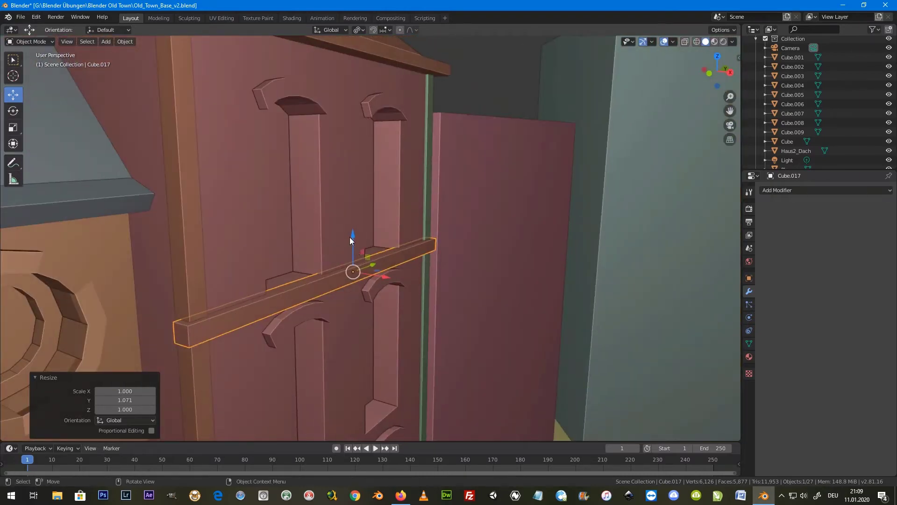
key("g")
key("z")
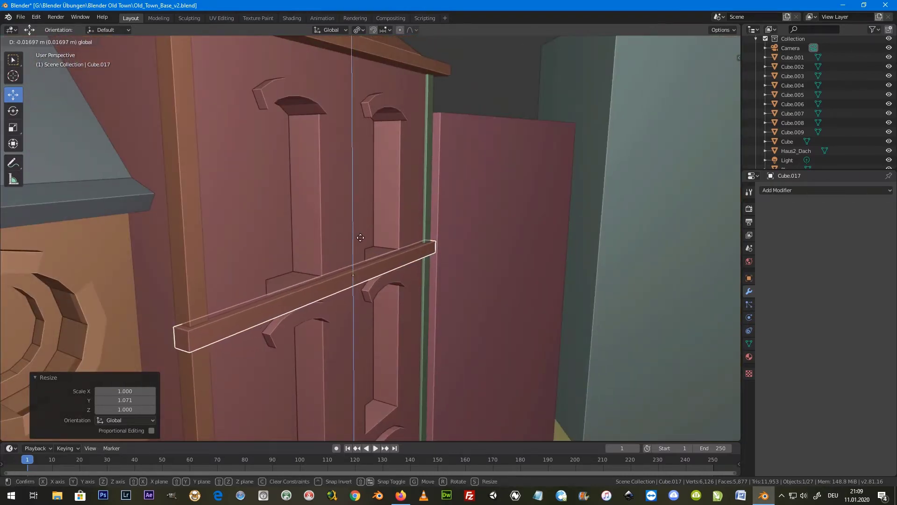
left_click(361, 238)
middle_click_drag(362, 240, 433, 285)
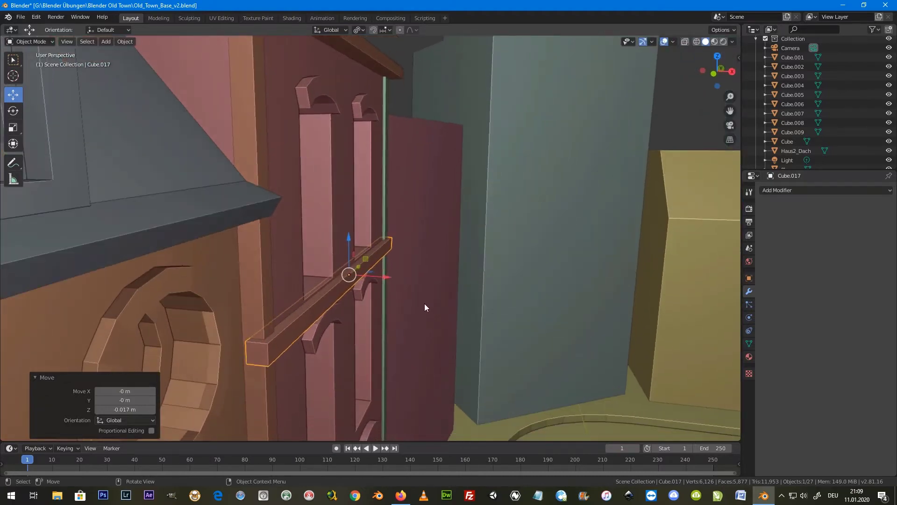
left_click_drag(388, 276, 400, 299)
mouse_move(401, 301)
middle_mouse_down()
mouse_move(383, 282)
mouse_move(313, 276)
mouse_move(265, 252)
middle_mouse_up()
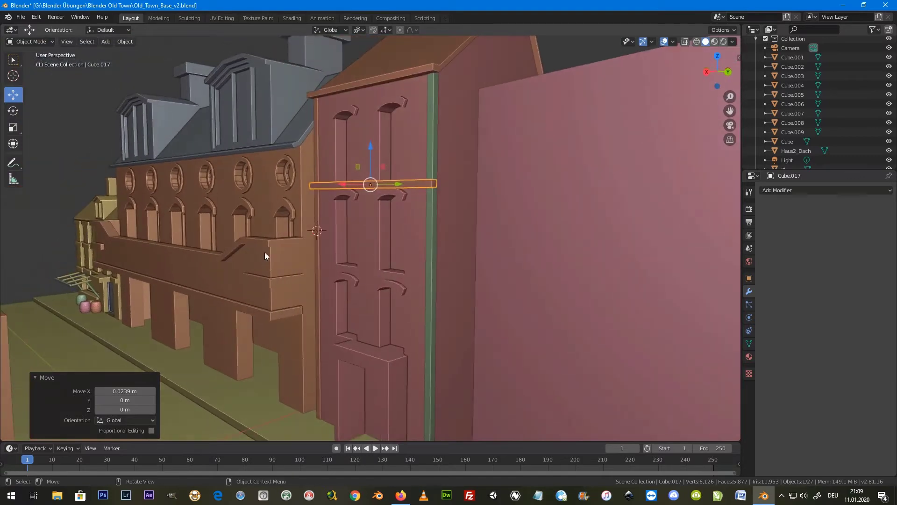
Step: Raise the floor band slightly into its final height and duplicate it
middle_click_drag(370, 158, 486, 214)
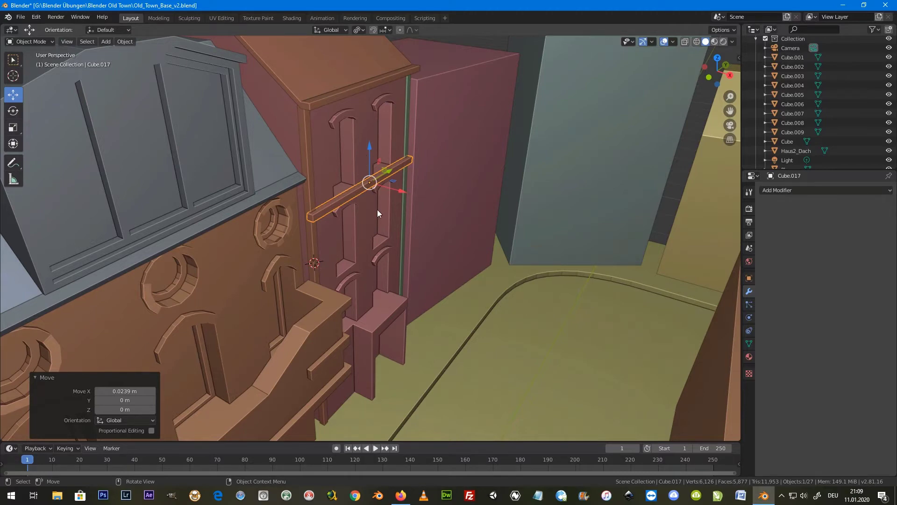
scroll(377, 206, "up", 3)
scroll(386, 198, "up", 2)
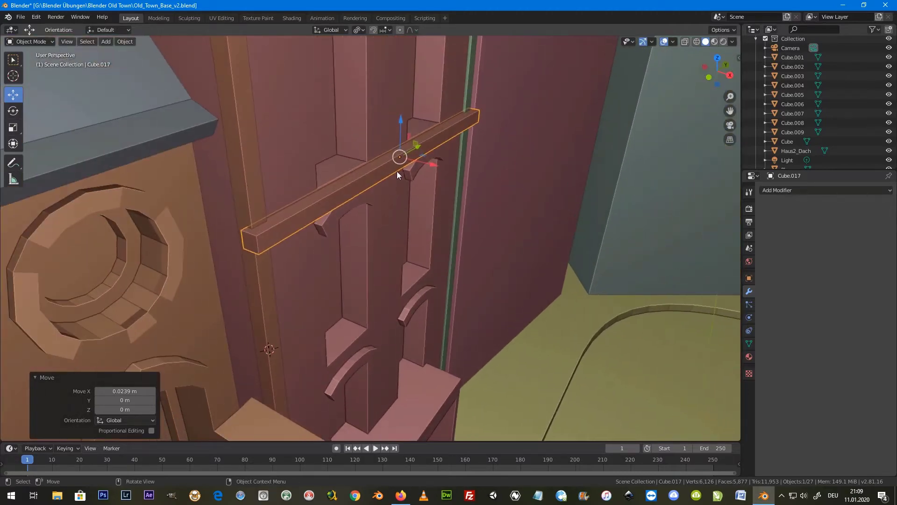
middle_click_drag(397, 172, 396, 142)
key("g")
key("z")
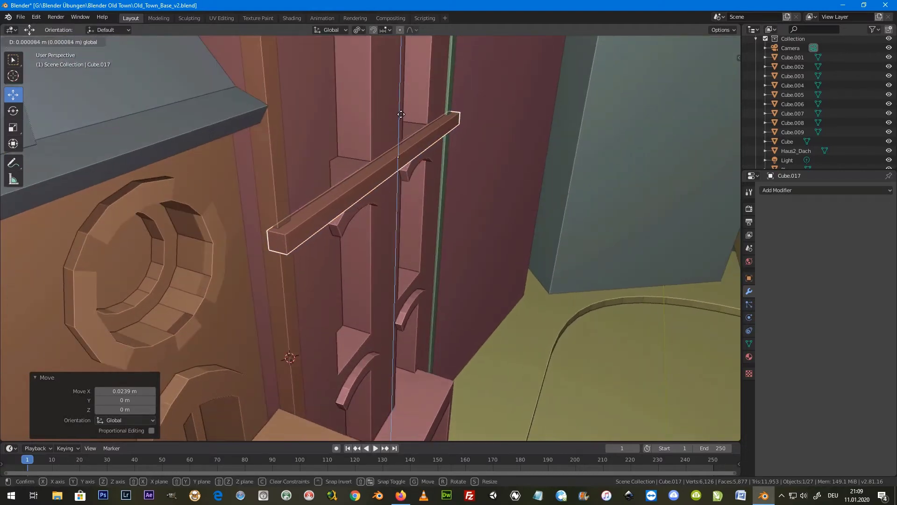
left_click(406, 140)
mouse_move(407, 140)
middle_mouse_down()
mouse_move(416, 142)
mouse_move(409, 142)
middle_mouse_up()
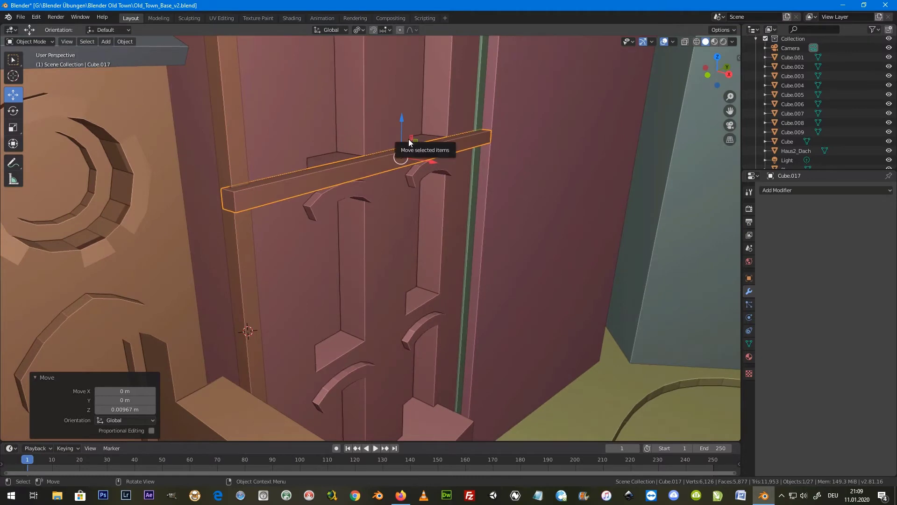
key("shift+d")
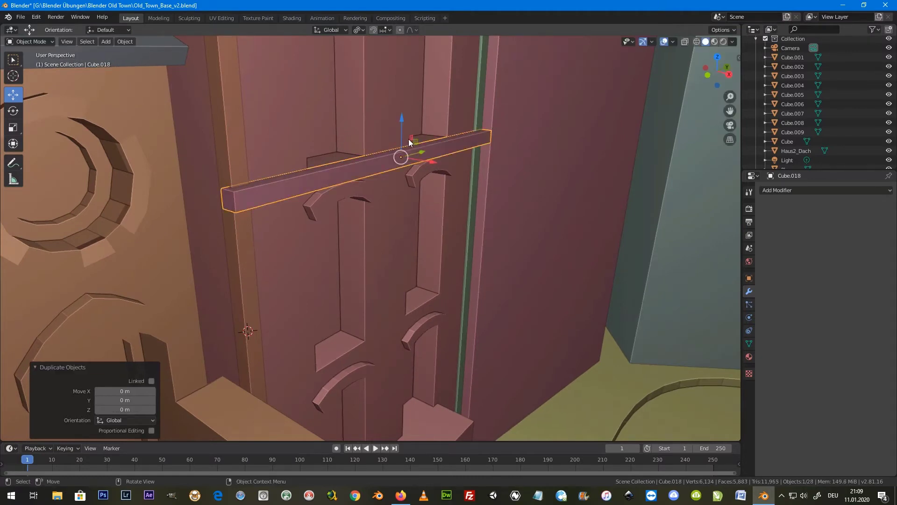
Step: Lower the copy Cube.018 about 0.969 m, one storey down, as a second floor band
key("z")
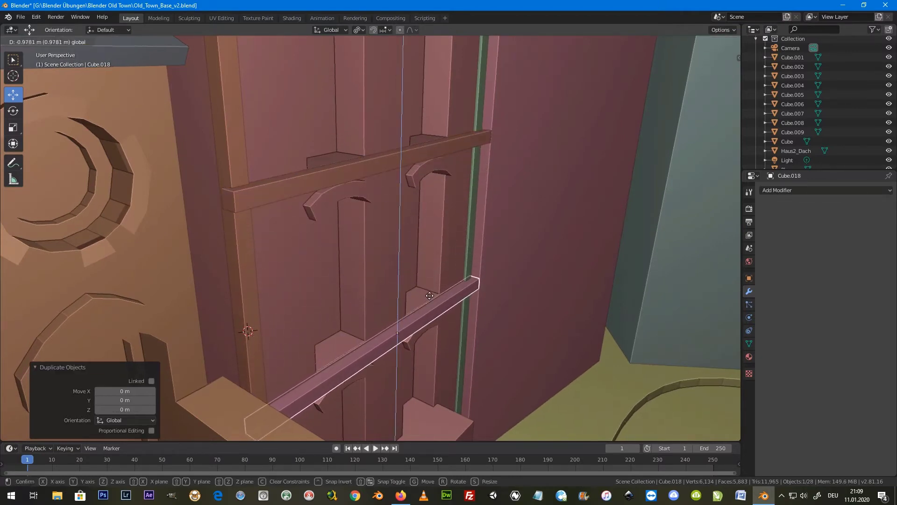
left_click(429, 294)
mouse_move(455, 344)
middle_mouse_down()
mouse_move(403, 357)
mouse_move(456, 341)
mouse_move(454, 324)
mouse_move(401, 312)
mouse_move(430, 312)
mouse_move(422, 312)
middle_mouse_up()
left_click_drag(402, 302, 401, 296)
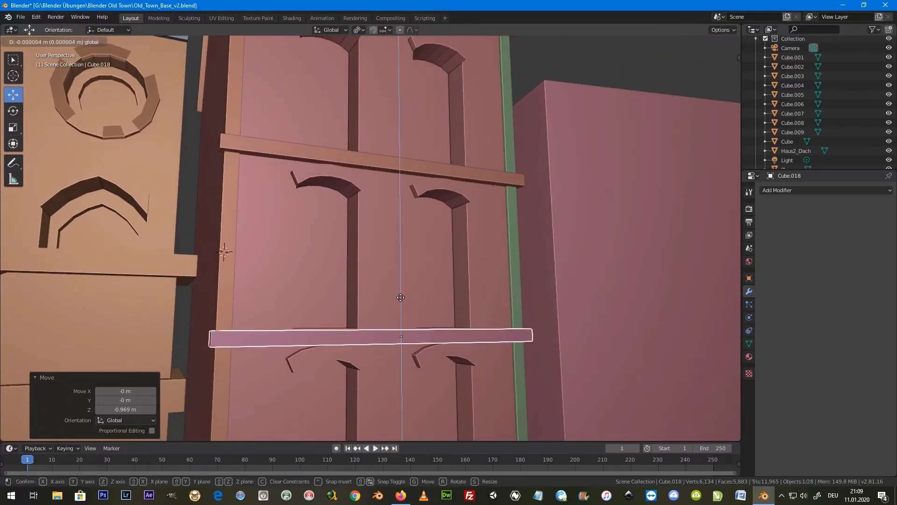
left_click(401, 297)
mouse_move(401, 297)
middle_mouse_down()
mouse_move(448, 322)
mouse_move(428, 287)
mouse_move(335, 265)
mouse_move(287, 282)
mouse_move(341, 301)
mouse_move(411, 232)
middle_mouse_up()
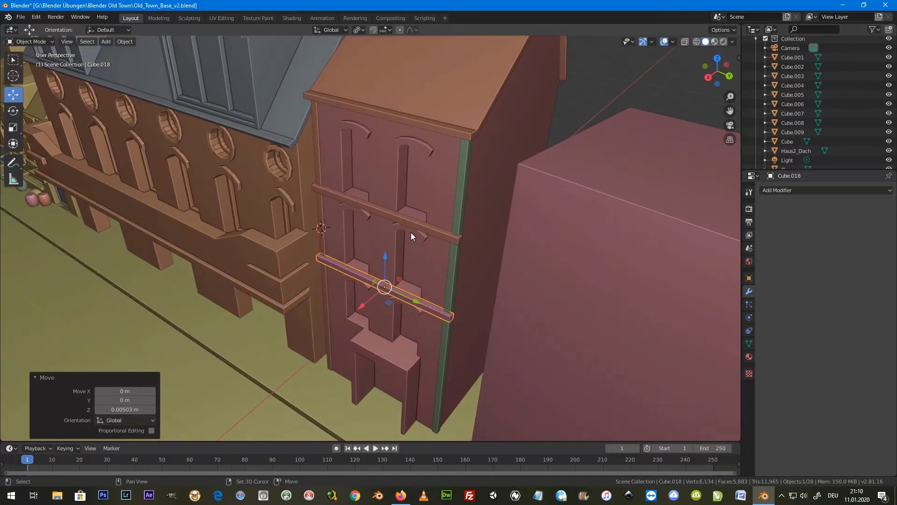
Step: Select both floor bands and shorten them along Y to 0.936
left_click(414, 229, "shift")
key("s")
key("x")
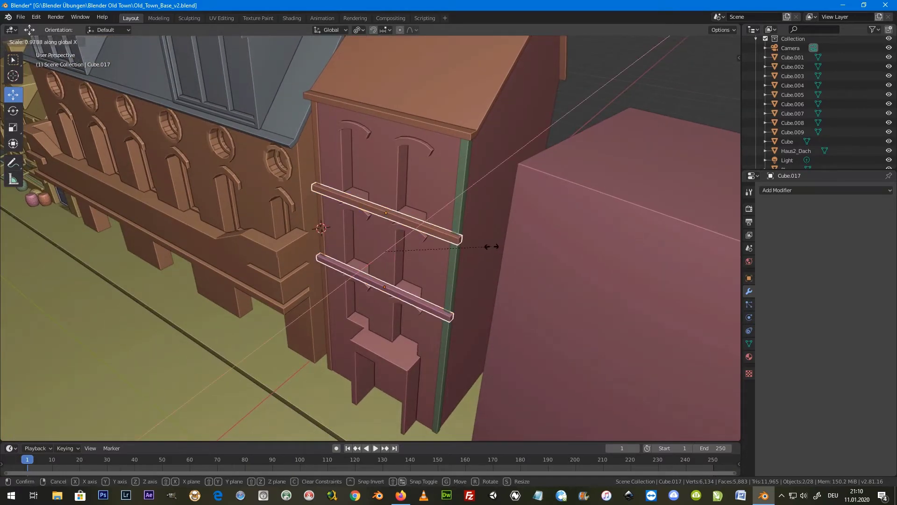
key("Escape")
key("s")
key("y")
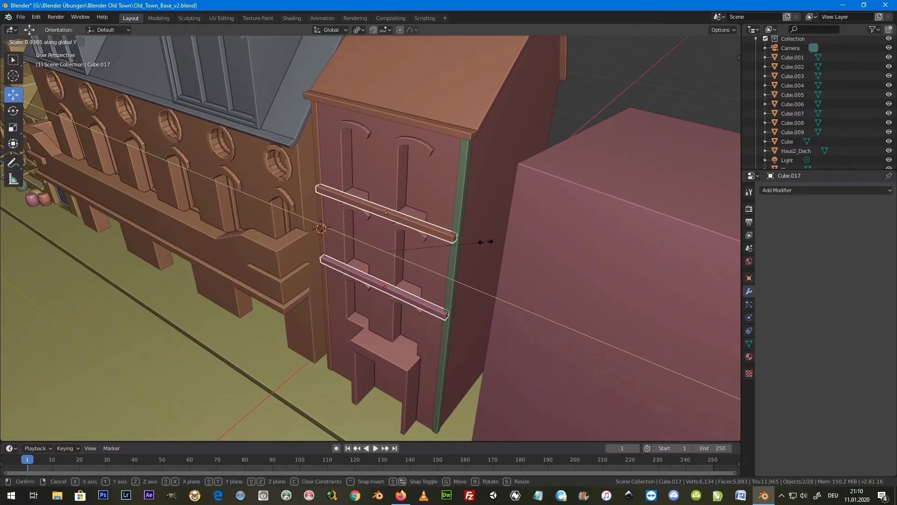
left_click(480, 243)
key("g")
key("x")
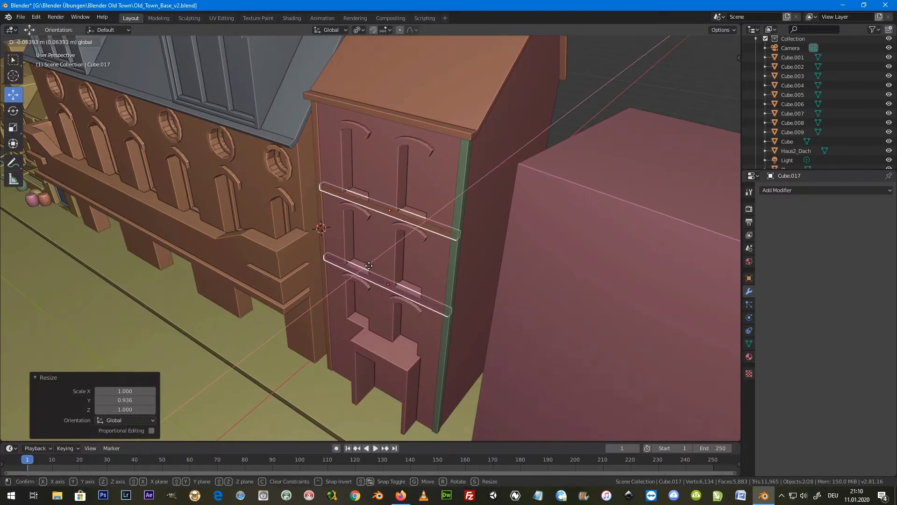
Step: Shift both floor bands sideways along X between the facade's corner strips
left_click(369, 266)
scroll(329, 195, "up", 5)
scroll(330, 195, "up", 3)
middle_click_drag(372, 206, 446, 194)
key("g")
key("x")
left_click(448, 248)
mouse_move(448, 248)
middle_mouse_down()
mouse_move(436, 229)
mouse_move(446, 246)
middle_mouse_up()
scroll(436, 225, "down", 5)
scroll(447, 245, "up", 2)
scroll(411, 242, "up", 2)
scroll(380, 276, "up", 1)
scroll(378, 269, "up", 3)
scroll(357, 279, "up", 2)
Step: Select the pink building Cube.006 and briefly inspect its mesh in Edit Mode
left_click(383, 246)
mouse_move(384, 247)
middle_mouse_down()
mouse_move(385, 256)
mouse_move(411, 238)
middle_mouse_up()
key("Tab")
scroll(384, 182, "down", 3)
scroll(358, 225, "up", 3)
mouse_move(378, 176)
middle_mouse_down()
mouse_move(358, 225)
mouse_move(394, 210)
mouse_move(399, 228)
middle_mouse_up()
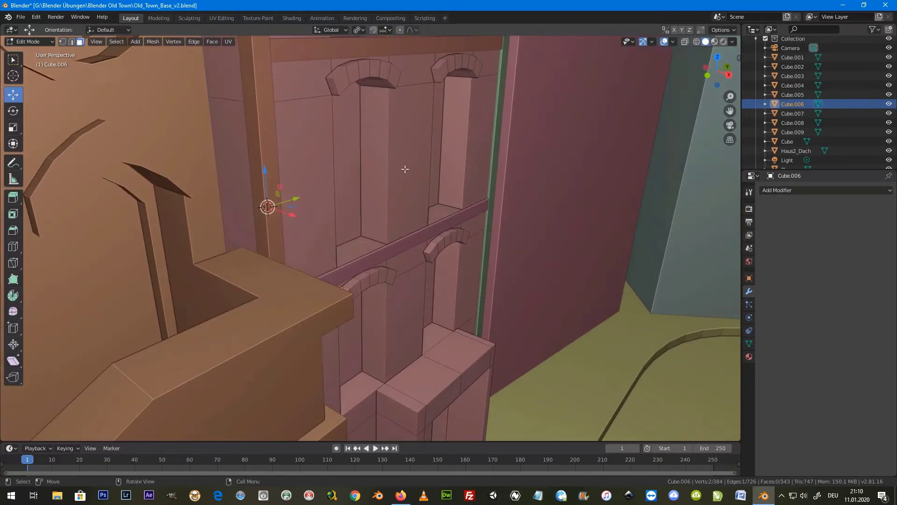
key("Tab")
middle_click_drag(440, 191, 437, 163)
Step: Slide both bands along X and lengthen them along Y to fit the facade
left_click_drag(441, 258, 476, 267)
key("s")
key("x")
key("y")
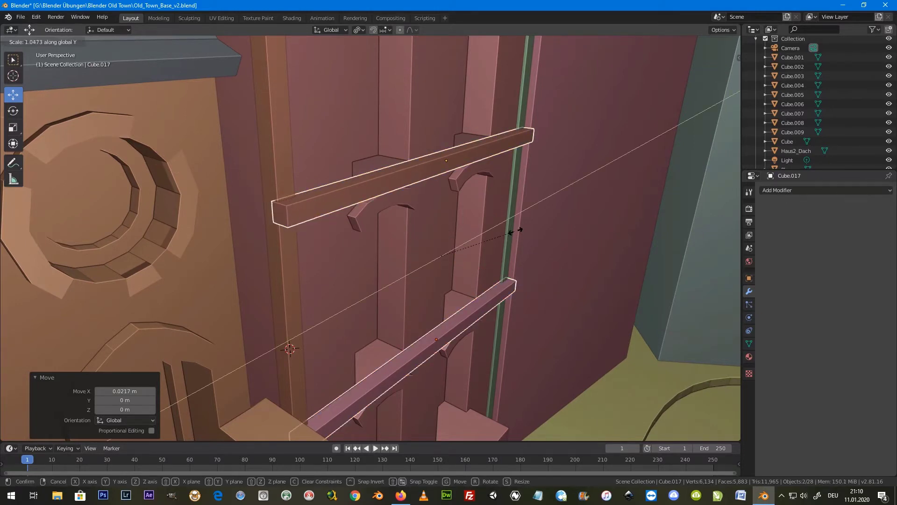
left_click(515, 231)
key("s")
key("y")
left_click(518, 225)
middle_click_drag(459, 233, 484, 249)
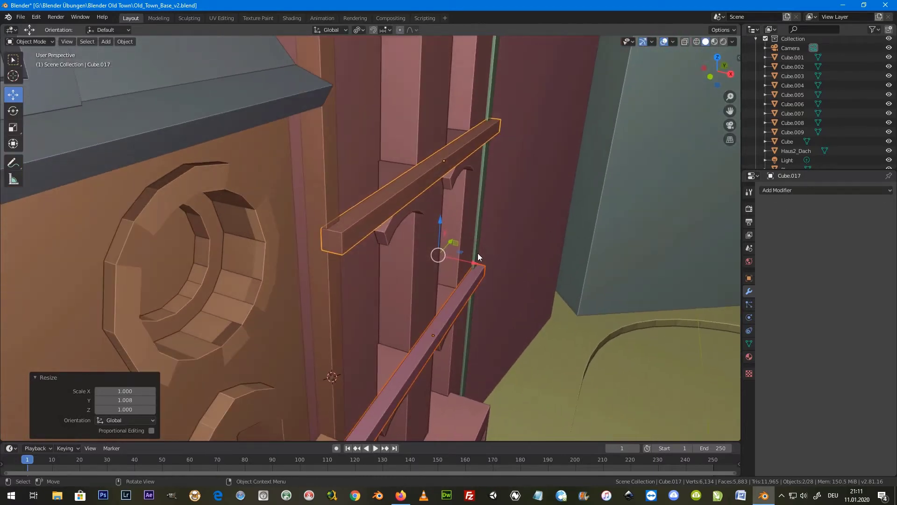
Step: Adjust the bands' height vertically, leaving them 0.00929 m higher
key("g")
key("x")
key("Escape")
key("g")
key("z")
left_click(445, 231)
mouse_move(447, 231)
middle_mouse_down()
mouse_move(439, 251)
mouse_move(418, 218)
middle_mouse_up()
middle_click_drag(439, 261, 438, 246)
left_click_drag(445, 224, 445, 224)
mouse_move(445, 223)
middle_mouse_down()
mouse_move(441, 262)
mouse_move(397, 227)
mouse_move(409, 277)
mouse_move(417, 236)
mouse_move(435, 218)
mouse_move(481, 292)
mouse_move(460, 229)
mouse_move(449, 274)
mouse_move(441, 254)
middle_mouse_up()
left_click(432, 180)
Step: In Cube.006's Edit Mode, select the lintel faces, door post face and thin door-side face
key("Tab")
mouse_move(424, 176)
middle_mouse_down()
mouse_move(409, 184)
mouse_move(375, 164)
mouse_move(352, 164)
mouse_move(419, 176)
mouse_move(393, 161)
mouse_move(477, 224)
mouse_move(426, 192)
middle_mouse_up()
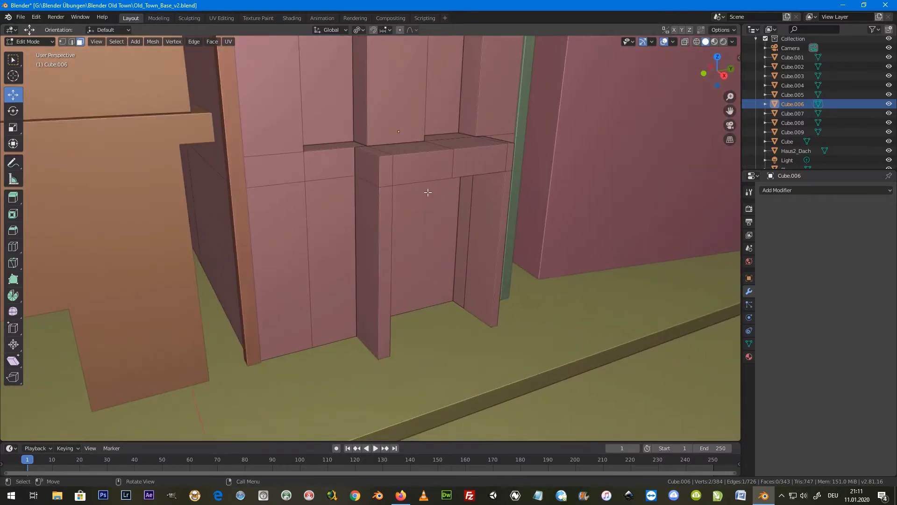
left_click(392, 166, "alt")
left_click(379, 219)
left_click(421, 167, "shift")
left_click(472, 164, "shift")
left_click(510, 156, "shift")
left_click(510, 186, "shift")
middle_click_drag(511, 187, 462, 220)
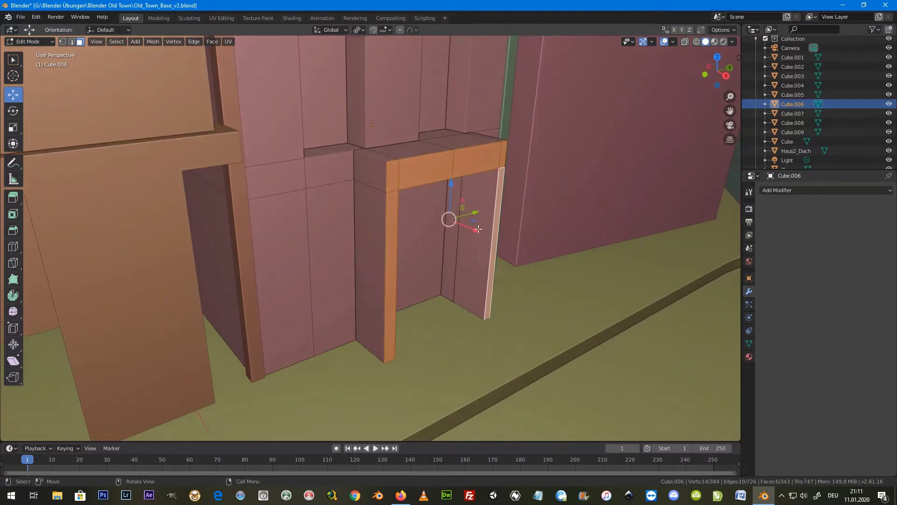
Step: Move the selected door faces -0.069 m along X
key("g")
key("x")
left_click(463, 224)
mouse_move(463, 225)
middle_mouse_down()
mouse_move(409, 199)
mouse_move(439, 215)
mouse_move(434, 242)
mouse_move(383, 220)
mouse_move(380, 190)
mouse_move(477, 200)
mouse_move(437, 211)
mouse_move(447, 227)
mouse_move(400, 258)
middle_mouse_up()
key("Tab")
key("Tab")
key("Tab")
Step: Select Cube.007 and add a loop cut slid up near its top edge
left_click(377, 249)
key("Tab")
key("Tab")
key("Tab")
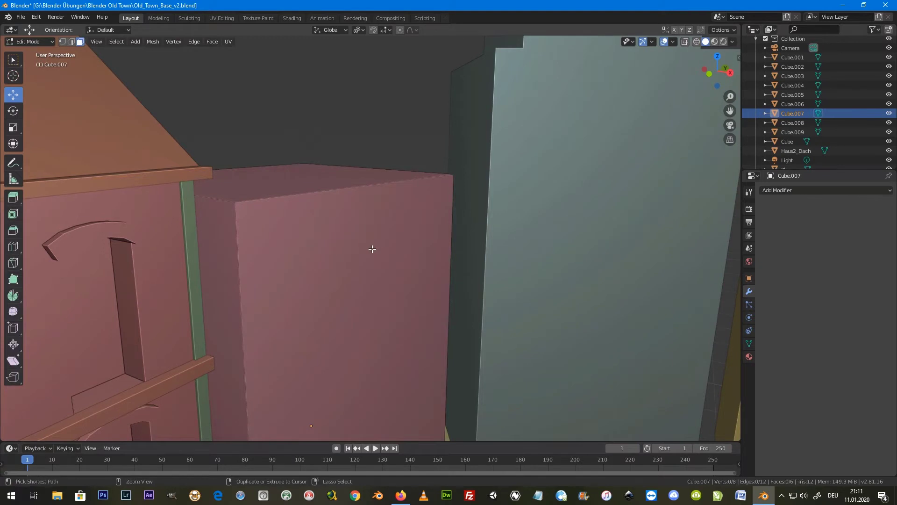
key("ctrl+r")
left_click(448, 322)
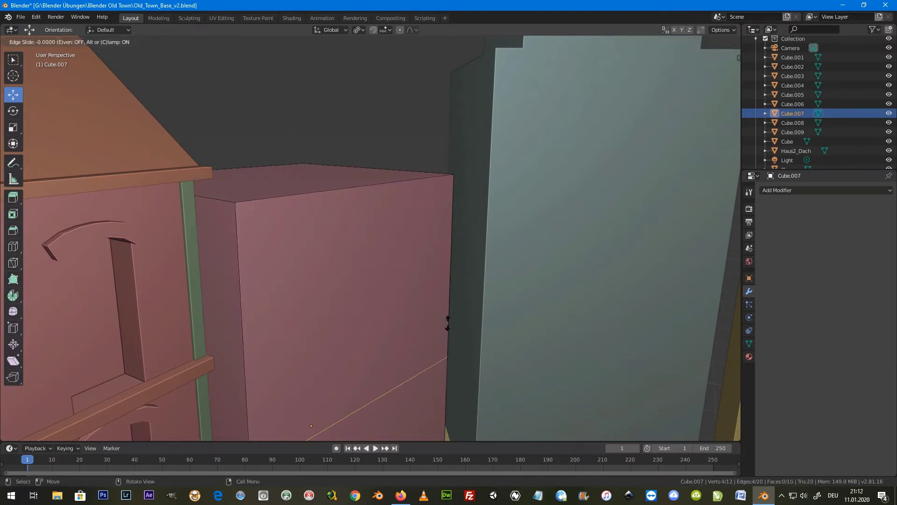
left_click(446, 171)
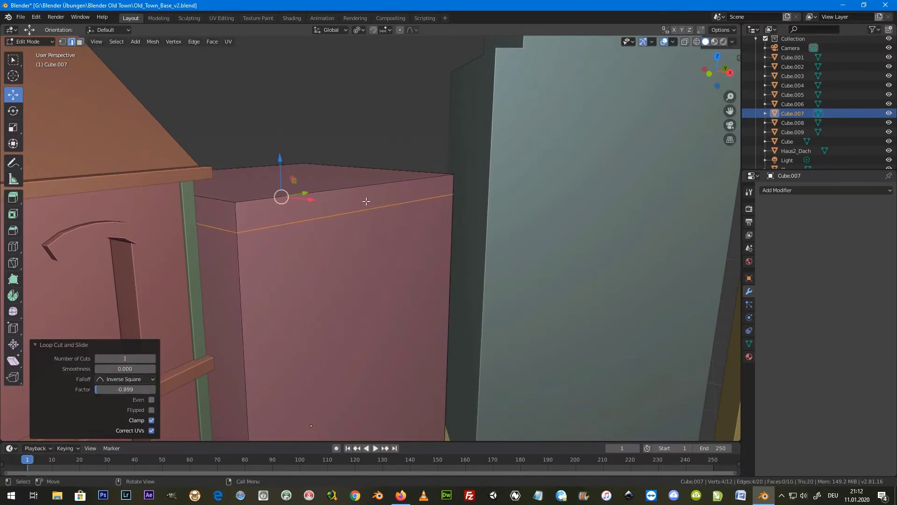
middle_click_drag(366, 201, 367, 203)
Step: Extrude the top ring of faces in place and scale it outward to 1.083, keeping height
left_click(80, 42)
left_click(455, 189, "alt")
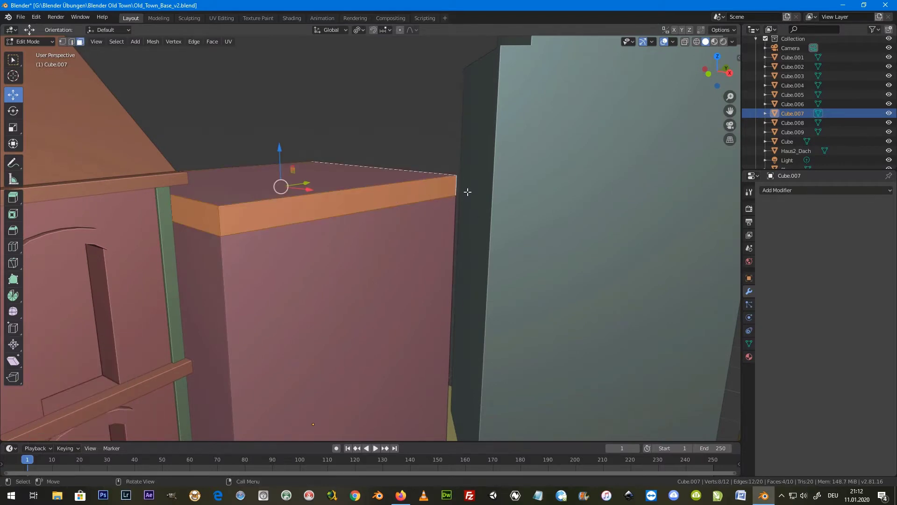
key("e")
right_click(467, 191)
key("s")
key("shift+z")
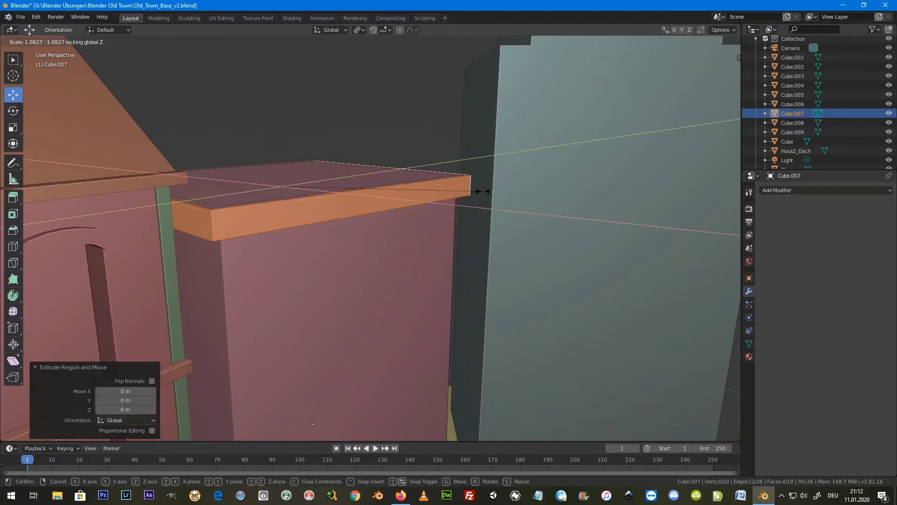
left_click(483, 191)
mouse_move(483, 191)
middle_mouse_down()
mouse_move(400, 223)
mouse_move(415, 257)
mouse_move(378, 194)
mouse_move(386, 184)
mouse_move(453, 216)
mouse_move(427, 206)
mouse_move(415, 238)
mouse_move(420, 311)
middle_mouse_up()
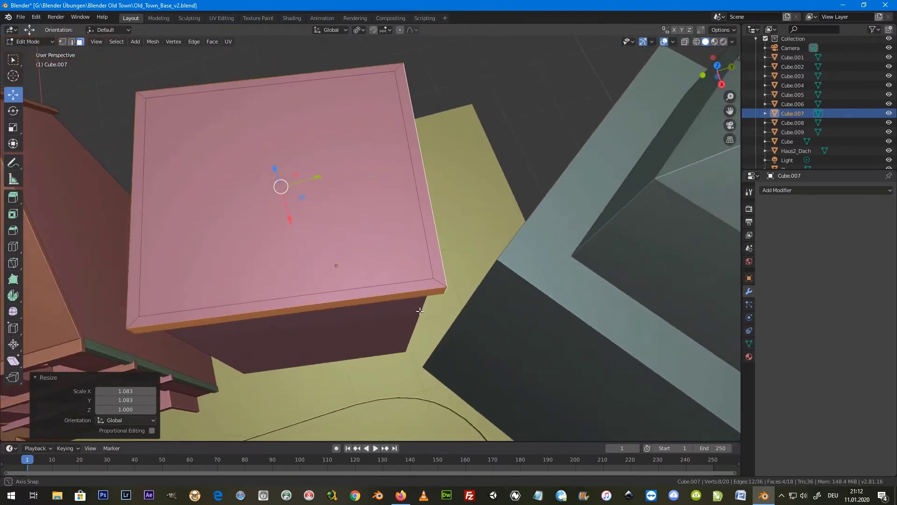
Step: Push the cornice rim faces outward along local Y by about 0.0307 m
left_click(331, 30)
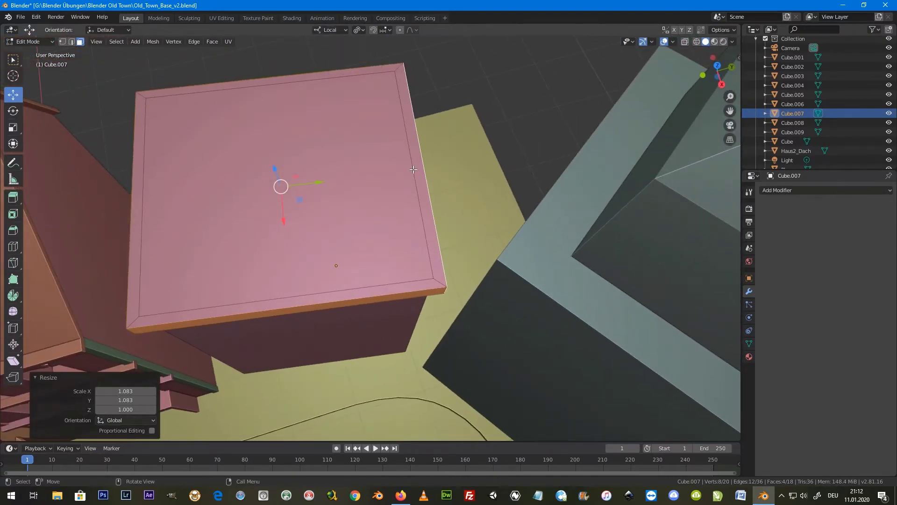
mouse_move(437, 169)
middle_mouse_down()
mouse_move(391, 140)
mouse_move(444, 167)
middle_mouse_up()
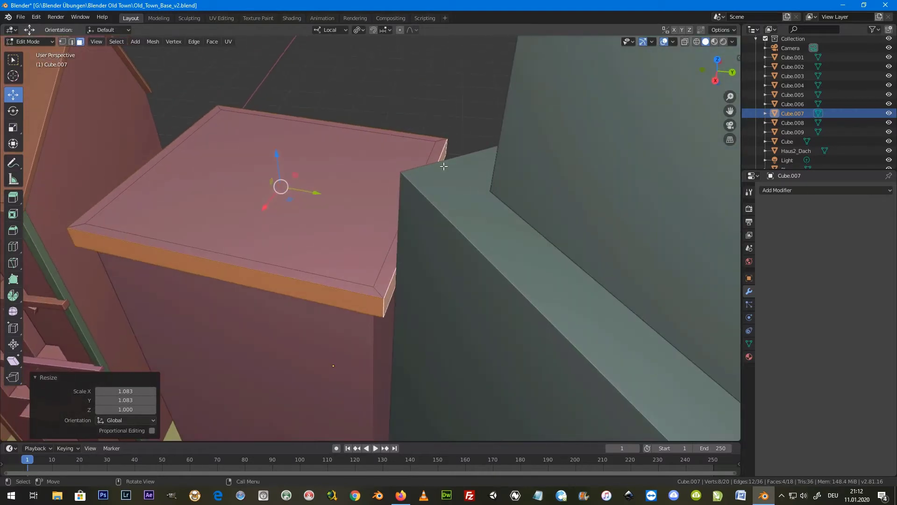
left_click(445, 174)
left_click_drag(458, 220, 449, 223)
middle_click_drag(449, 223, 263, 234)
left_click(242, 291)
middle_click_drag(243, 291, 247, 252)
left_click_drag(247, 252, 250, 248)
mouse_move(251, 248)
middle_mouse_down()
mouse_move(426, 282)
mouse_move(425, 240)
mouse_move(446, 243)
mouse_move(469, 205)
mouse_move(448, 225)
mouse_move(453, 234)
mouse_move(422, 238)
mouse_move(459, 137)
middle_mouse_up()
Step: Add six evenly centred vertical loop cuts to the red box's wall
middle_click_drag(474, 169, 468, 159)
key("ctrl+r")
scroll(513, 89, "up", 4)
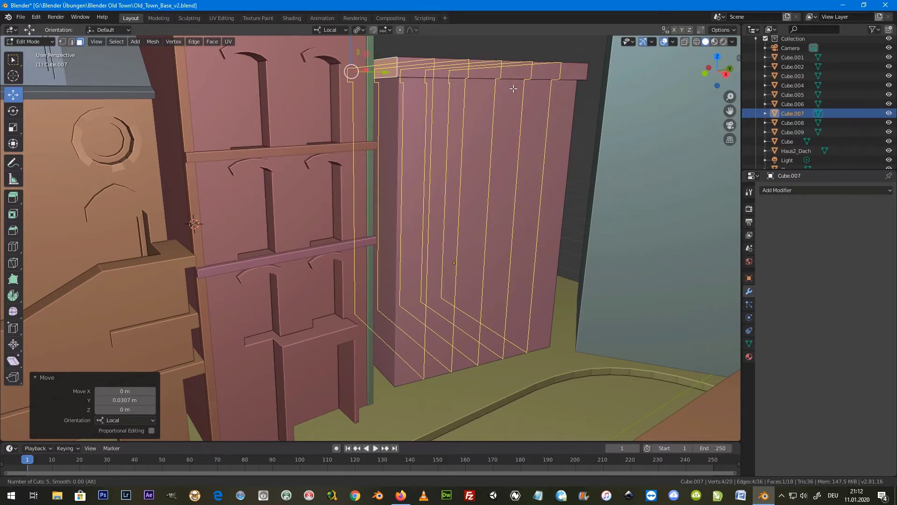
scroll(513, 89, "up", 1)
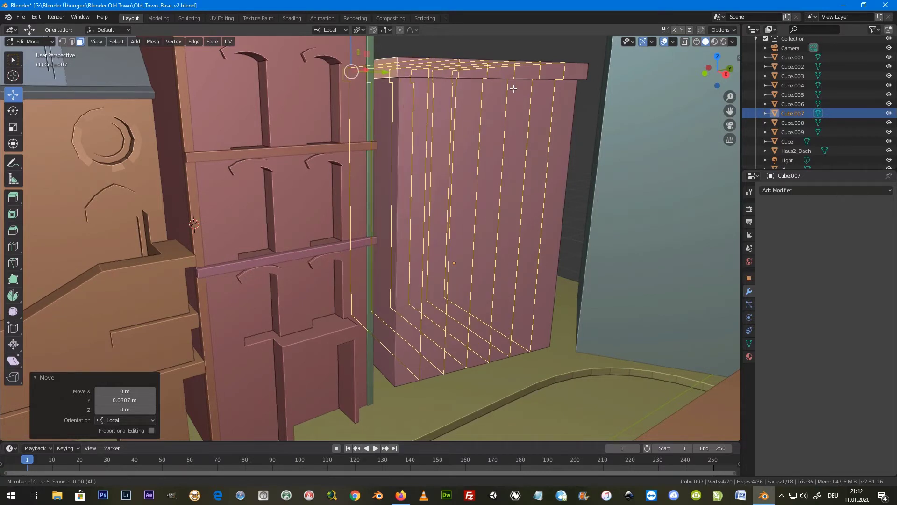
left_click(513, 89)
right_click(516, 99)
Step: Add five horizontal loop cuts across the box's wall
key("ctrl+r")
scroll(518, 129, "up", 4)
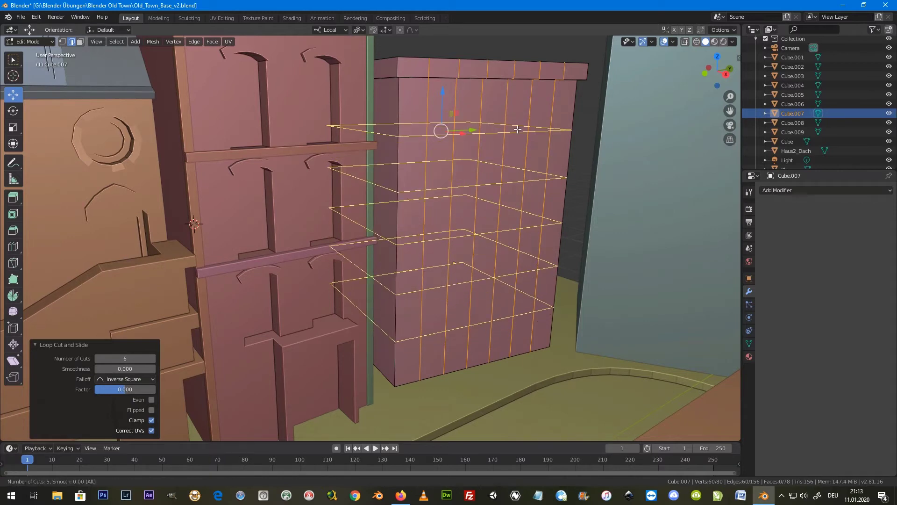
left_click(518, 129)
left_click(521, 84)
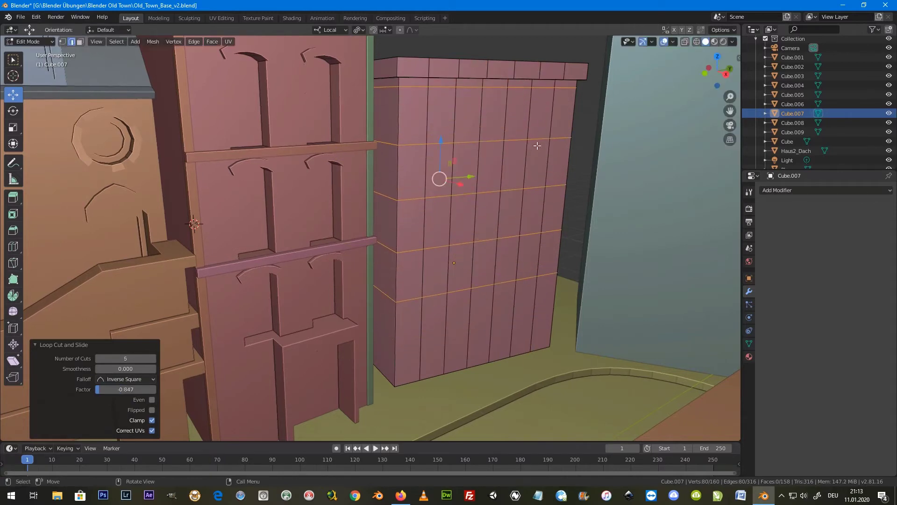
Step: Raise two horizontal wall edge loops vertically to space the floor rows
middle_click_drag(520, 162, 524, 155)
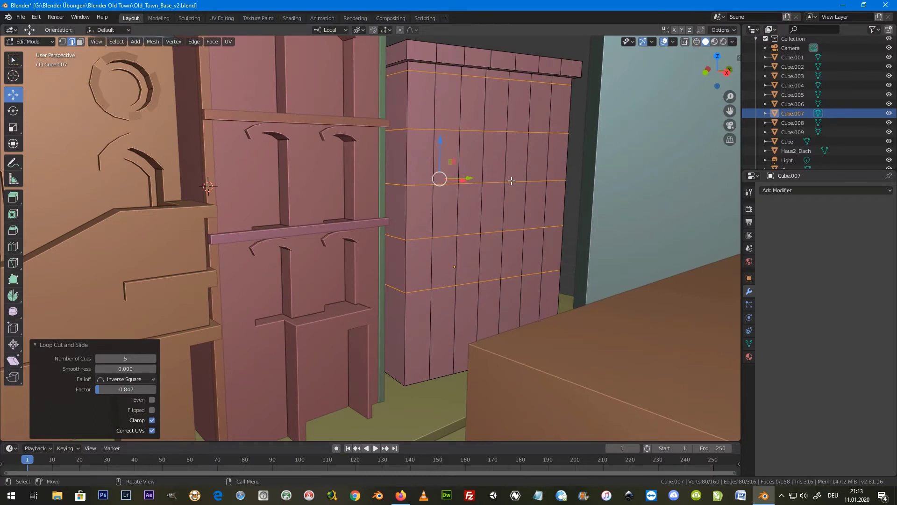
left_click(516, 183, "alt")
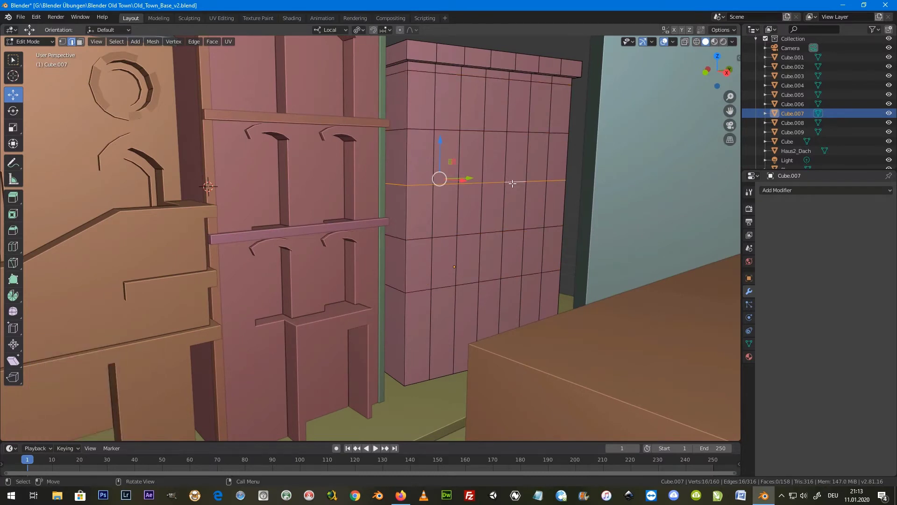
left_click(515, 224, "alt+shift")
key("g")
key("z")
key("z")
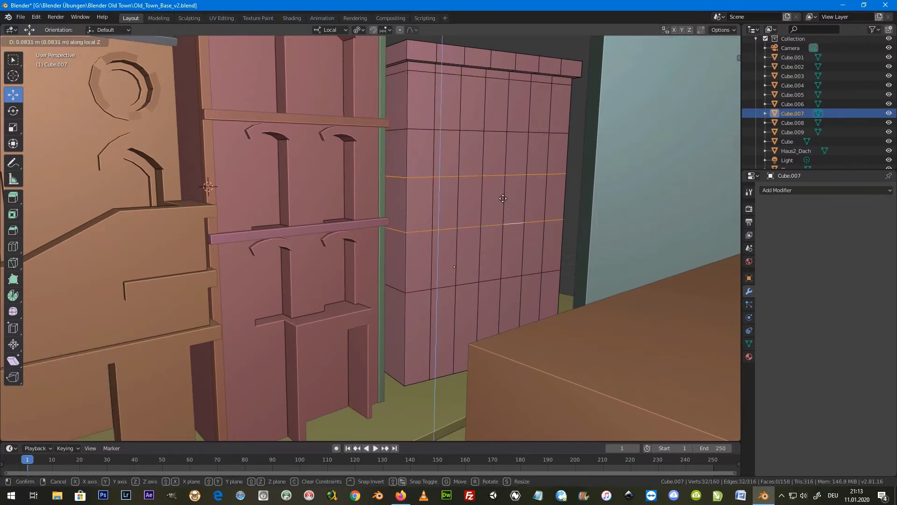
left_click(509, 176)
Step: Raise a lower horizontal edge loop on the wall
left_click(509, 275)
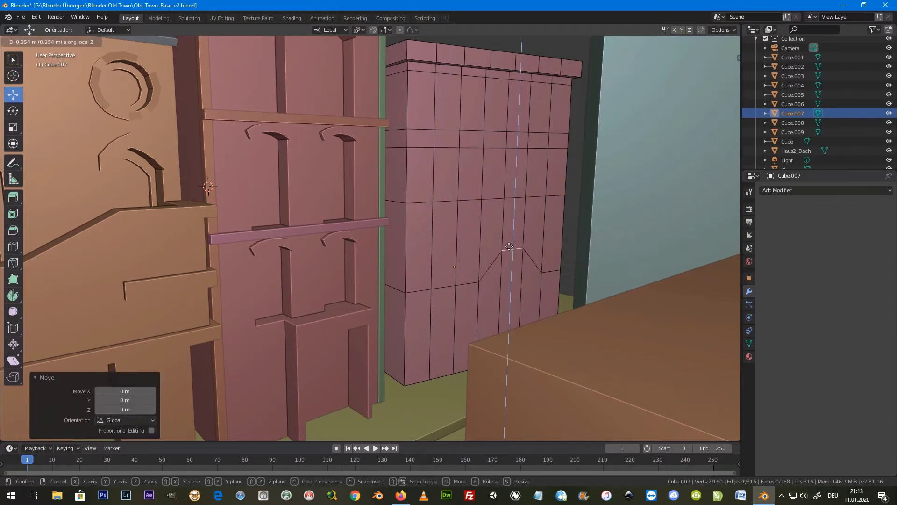
left_click(495, 287, "alt")
key("g")
key("z")
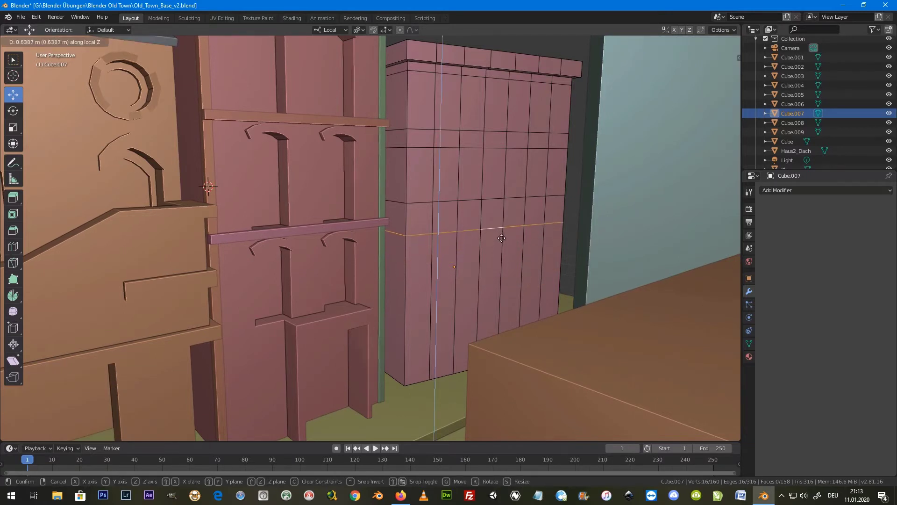
left_click(534, 234)
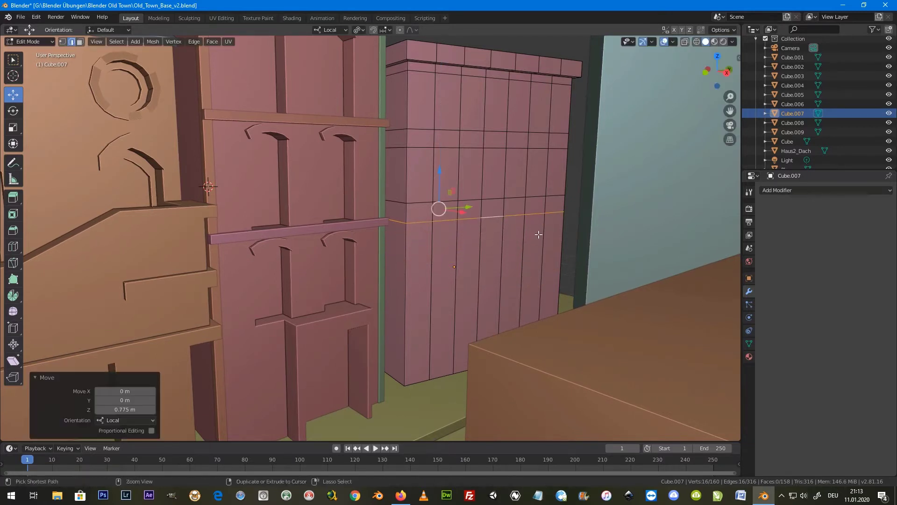
Step: Cut a new edge loop across the lower wall and slide it downward
key("ctrl+r")
left_click(538, 234)
left_click(542, 209)
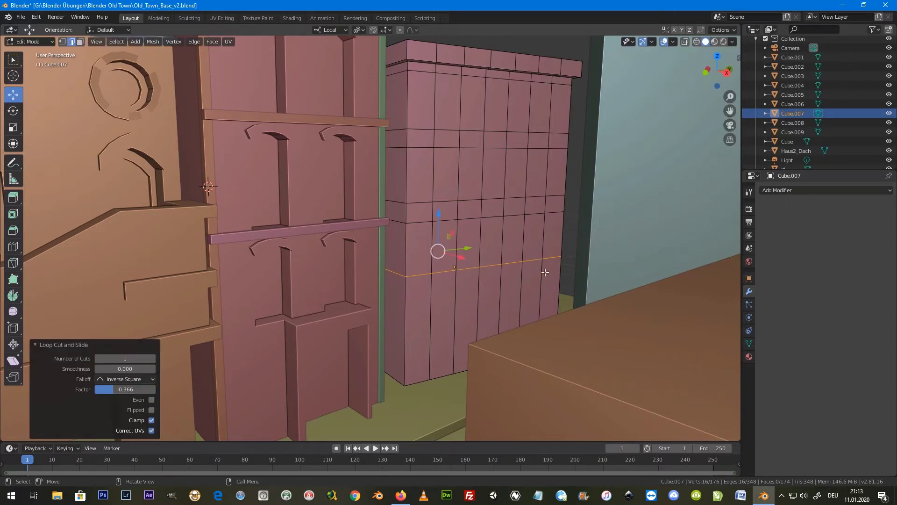
middle_click_drag(538, 272, 553, 271)
key("g")
key("g")
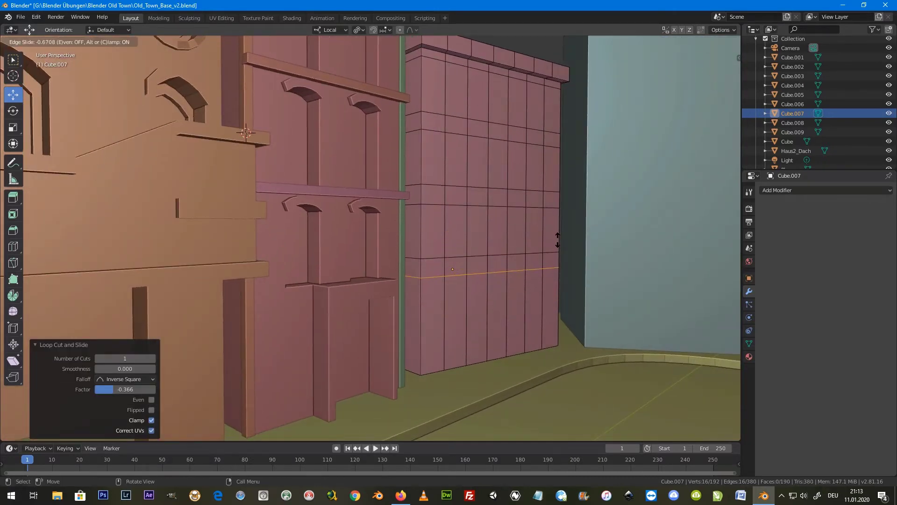
left_click(557, 239)
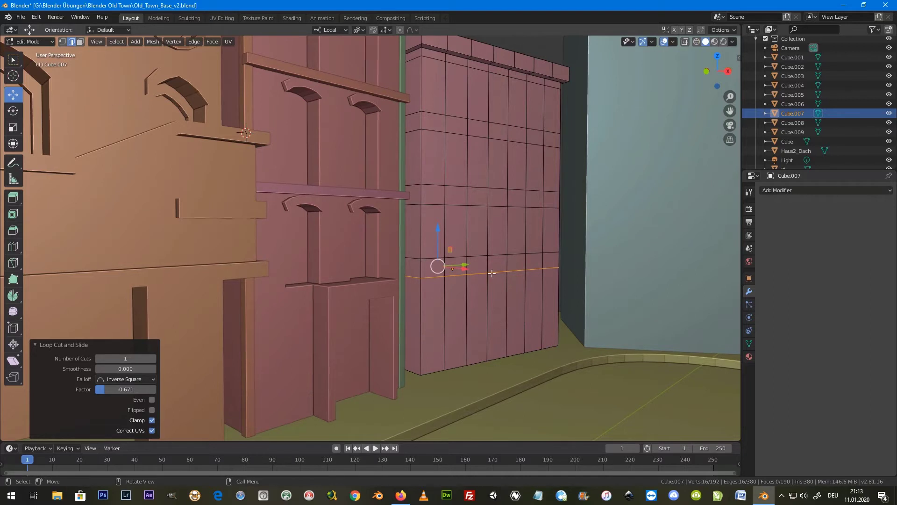
Step: Add another loop cut near the base of the wall
key("ctrl+r")
left_click(526, 295)
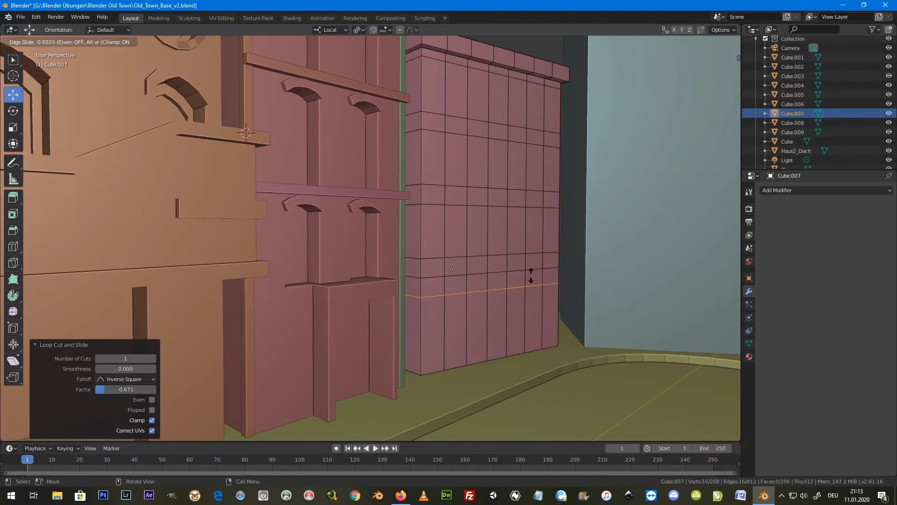
left_click(531, 276)
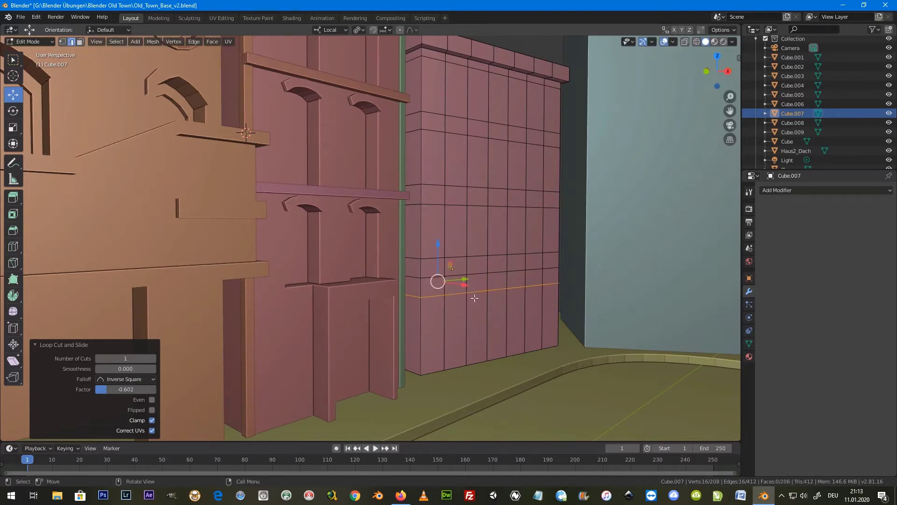
middle_click_drag(492, 306, 497, 306)
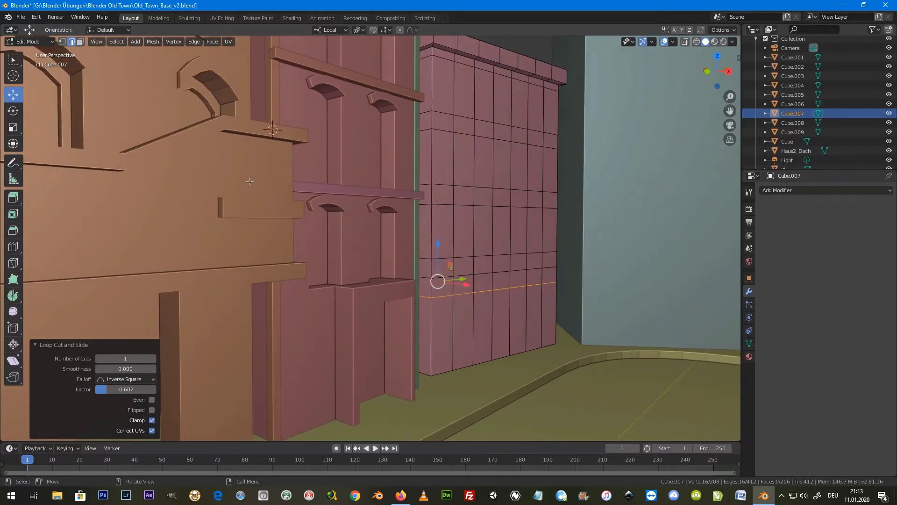
left_click(16, 64)
Step: In face mode, select the window faces in three rows on the front wall
left_click(79, 43)
middle_click_drag(400, 181, 432, 171)
left_click(448, 88)
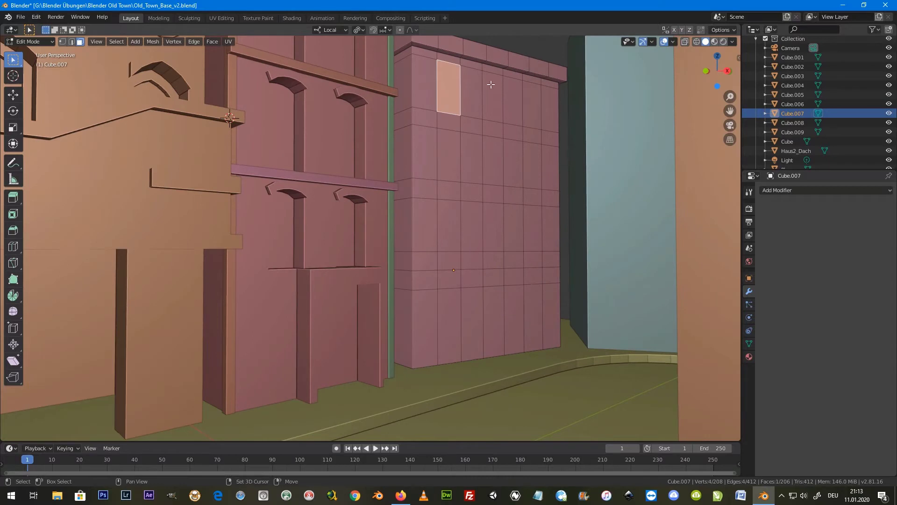
left_click(492, 97, "shift")
left_click(532, 105, "shift")
left_click(532, 165, "shift")
left_click(493, 160, "shift")
left_click(449, 154, "shift")
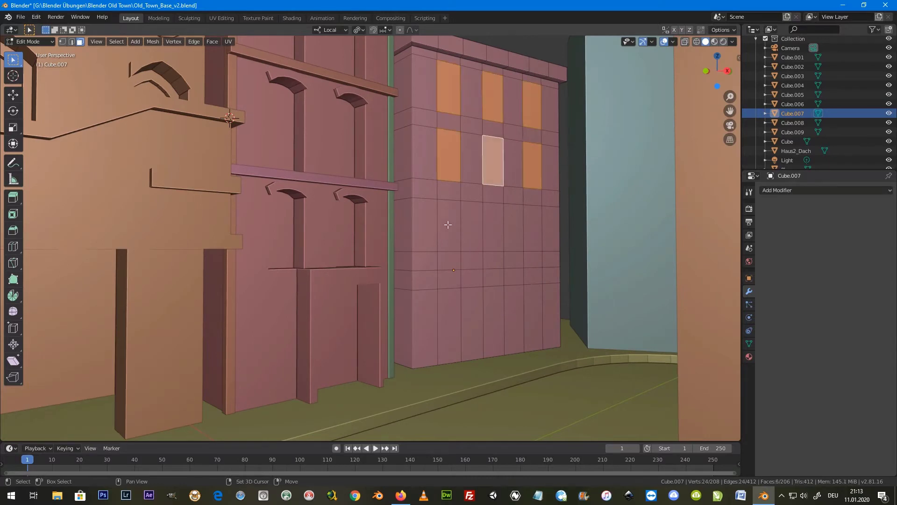
left_click(449, 225, "shift")
left_click(493, 226, "shift")
left_click(533, 227, "shift")
left_click(472, 323, "shift")
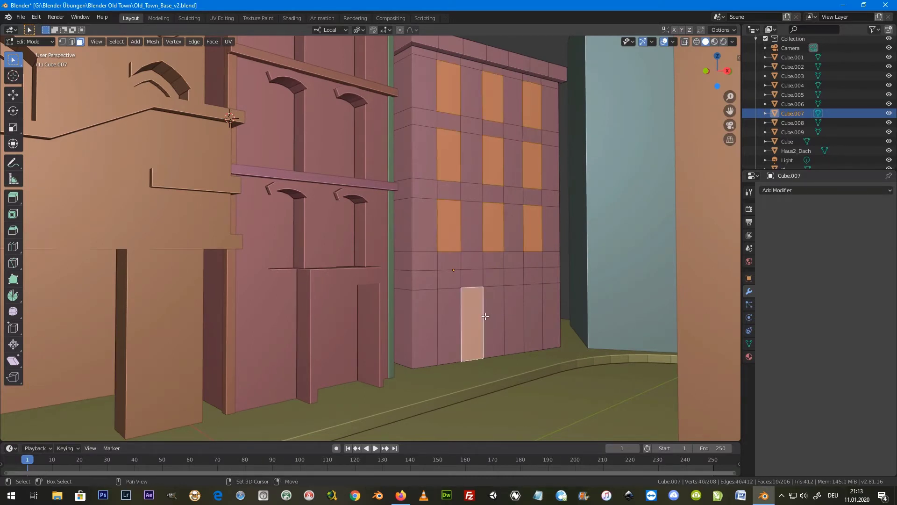
left_click(514, 321, "shift")
Step: Add the two door faces at the wall base and start extruding the selection
mouse_move(514, 312)
middle_mouse_down()
mouse_move(535, 326)
mouse_move(519, 324)
middle_mouse_up()
scroll(519, 324, "down", 4)
scroll(519, 329, "up", 2)
double_click(474, 323, "shift")
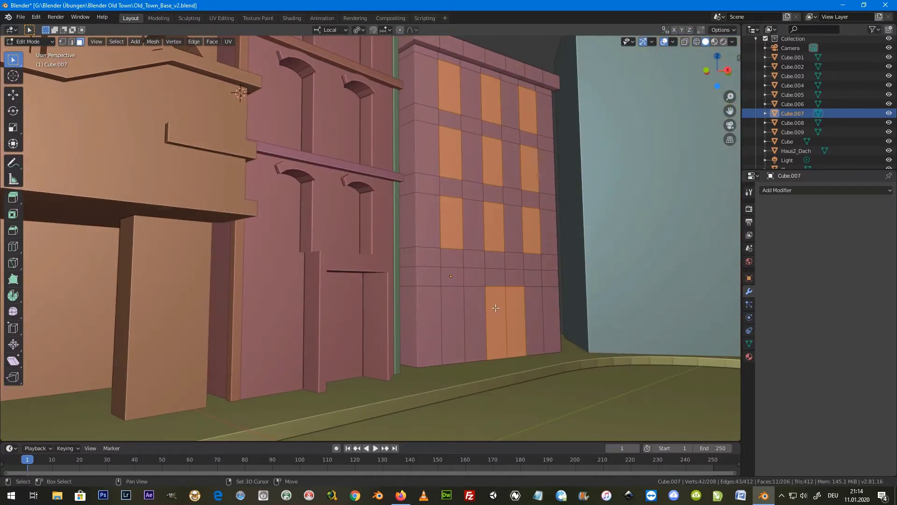
left_click(534, 322, "shift")
mouse_move(534, 321)
middle_mouse_down()
mouse_move(556, 321)
mouse_move(547, 327)
mouse_move(541, 300)
mouse_move(507, 315)
mouse_move(535, 242)
middle_mouse_up()
scroll(557, 321, "up", 8)
scroll(566, 291, "down", 3)
scroll(547, 327, "down", 5)
scroll(574, 309, "up", 8)
scroll(540, 300, "down", 5)
key("e")
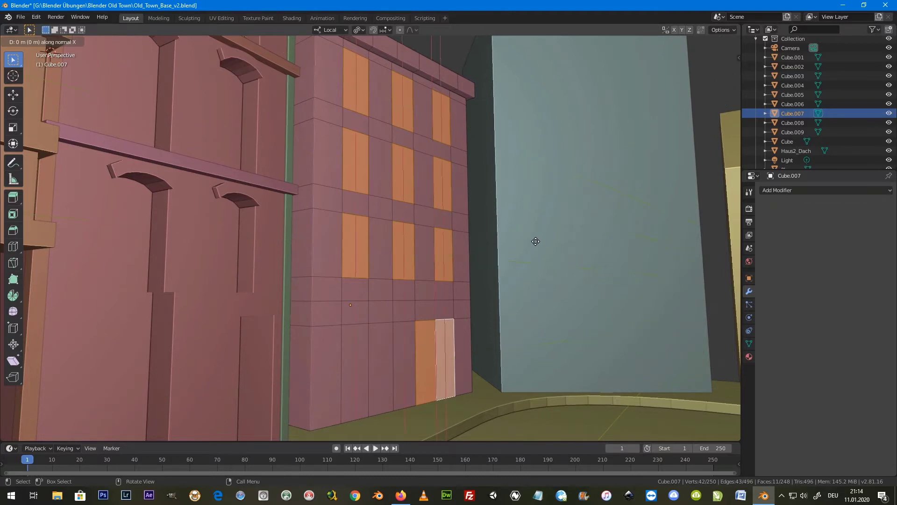
Step: Push the window and door faces 0.167 m into the wall
right_click(536, 241)
mouse_move(474, 248)
middle_mouse_down()
mouse_move(483, 282)
mouse_move(472, 299)
mouse_move(468, 274)
middle_mouse_up()
left_click(13, 94)
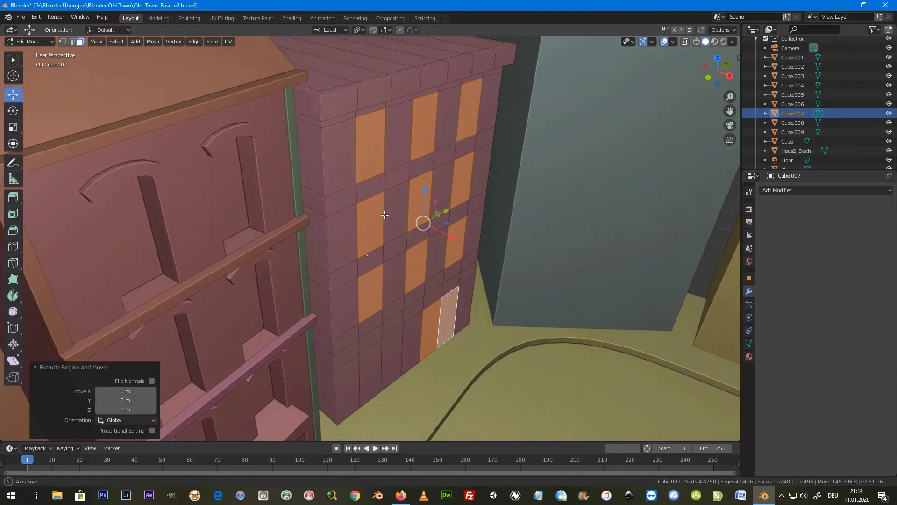
left_click_drag(459, 243, 444, 228)
left_click(444, 228)
Step: Exit Edit Mode and orbit to view the building tops
scroll(445, 228, "up", 3)
mouse_move(444, 228)
middle_mouse_down()
mouse_move(444, 186)
mouse_move(416, 222)
mouse_move(447, 319)
mouse_move(410, 331)
mouse_move(361, 258)
middle_mouse_up()
key("Tab")
key("Tab")
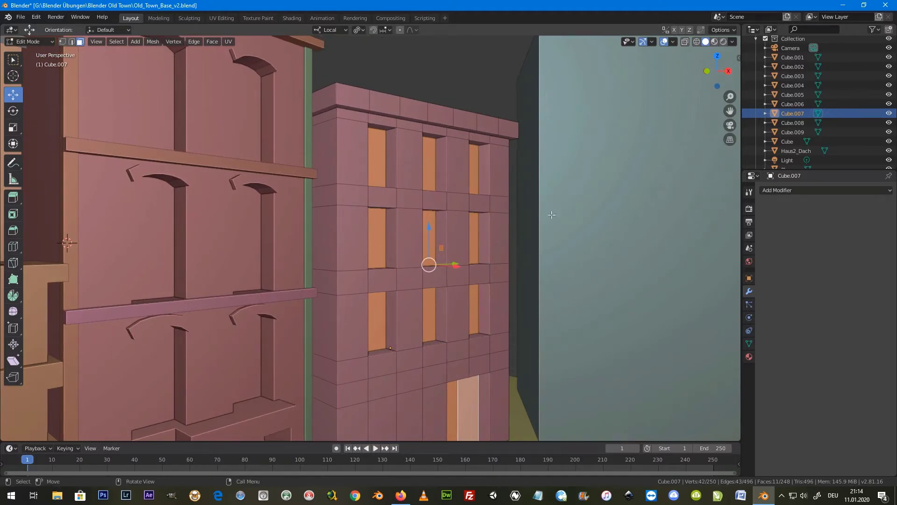
scroll(514, 213, "down", 3)
mouse_move(457, 224)
middle_mouse_down()
mouse_move(447, 221)
mouse_move(447, 231)
mouse_move(424, 223)
middle_mouse_up()
middle_click_drag(486, 207, 495, 208)
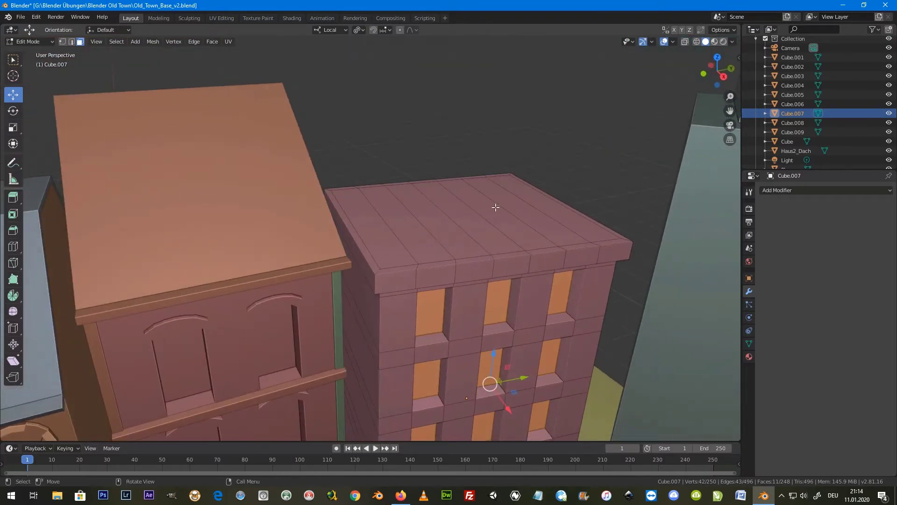
Step: Add three evenly centred loop cuts across the flat roof
key("ctrl+r")
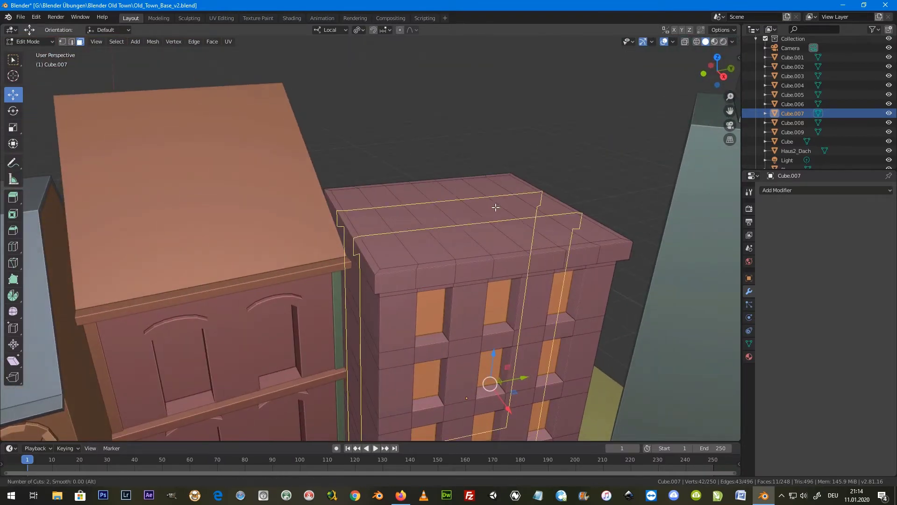
scroll(495, 207, "up", 1)
left_click(495, 207)
right_click(496, 207)
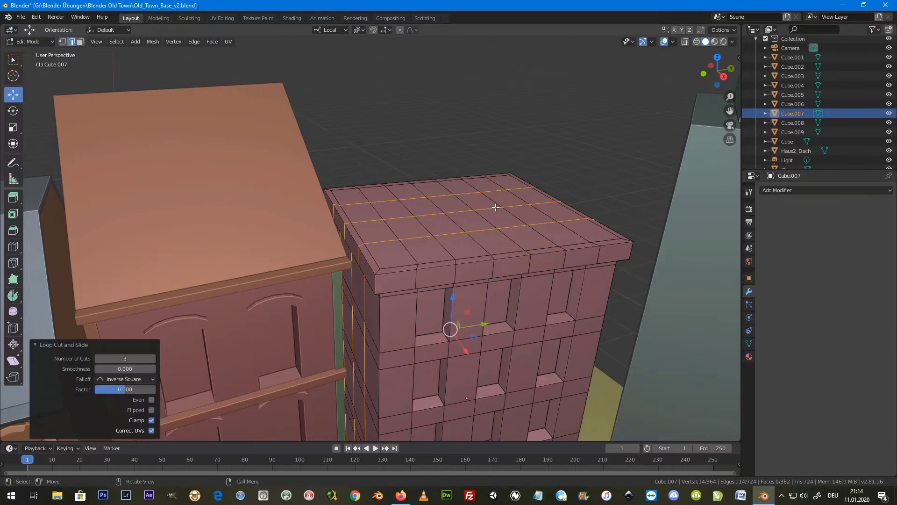
Step: Select three parallel horizontal edge loops across the roof top
left_click(353, 219)
left_click(423, 216, "shift")
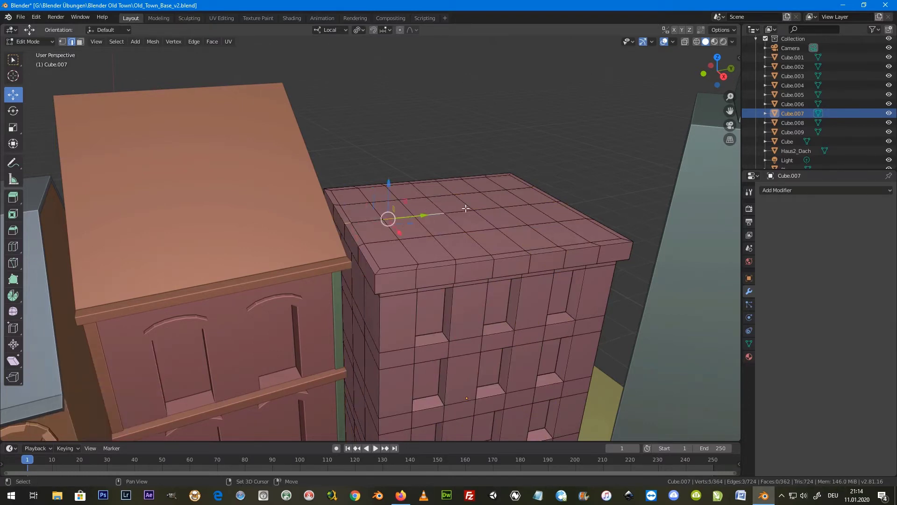
left_click(558, 198, "shift")
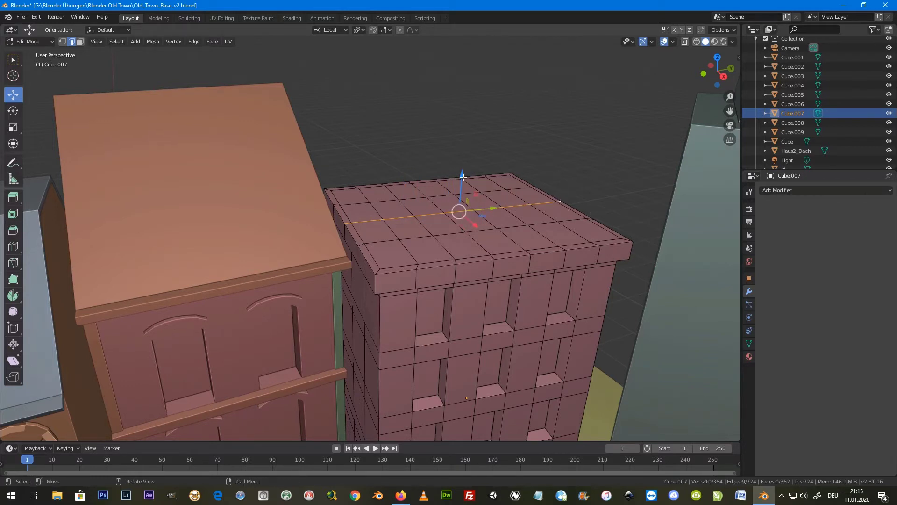
key("c")
key("Escape")
left_click(449, 199)
left_click(440, 210, "alt")
left_click(362, 211, "shift")
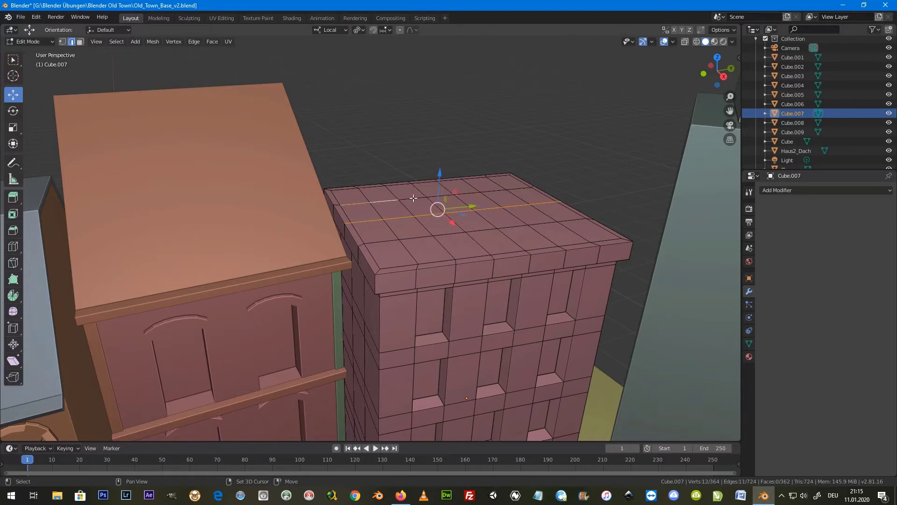
left_click(482, 191, "shift")
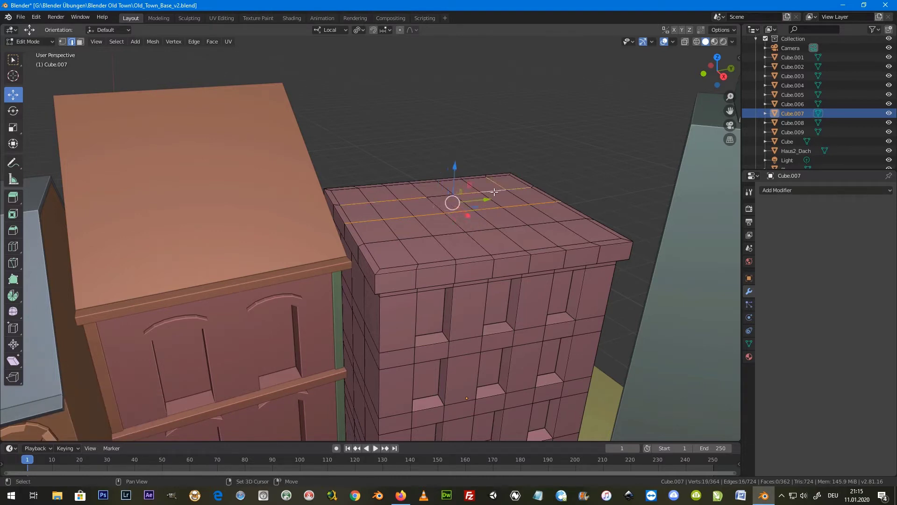
left_click(420, 236, "shift")
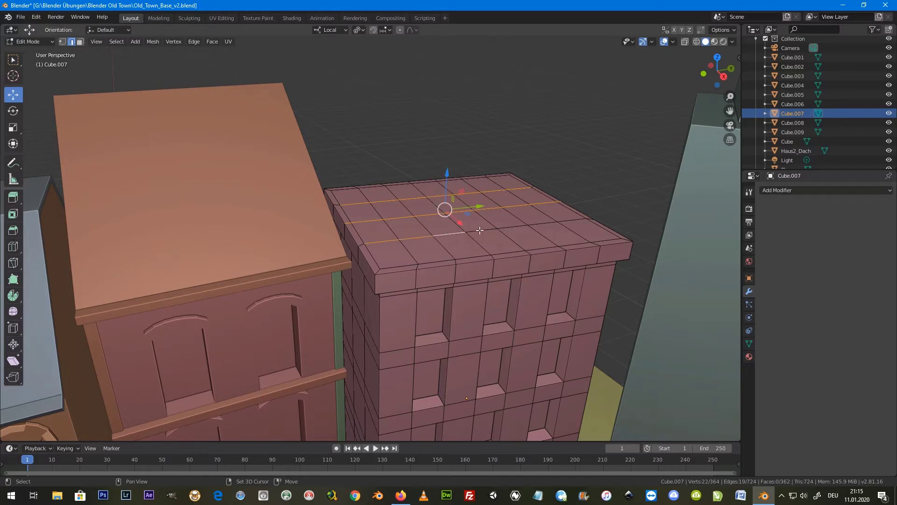
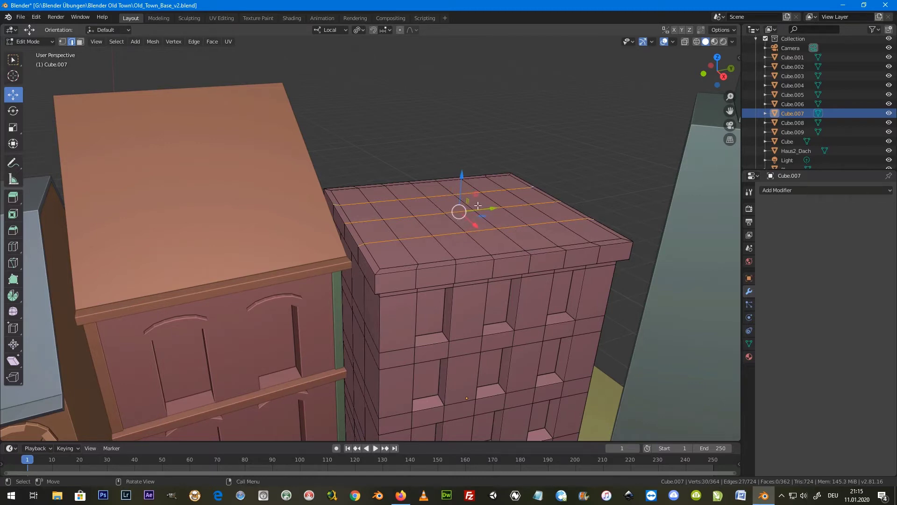
Step: Raise the roof's top edge loops into a slope, settling at 0.18 m
left_click_drag(461, 176, 464, 125)
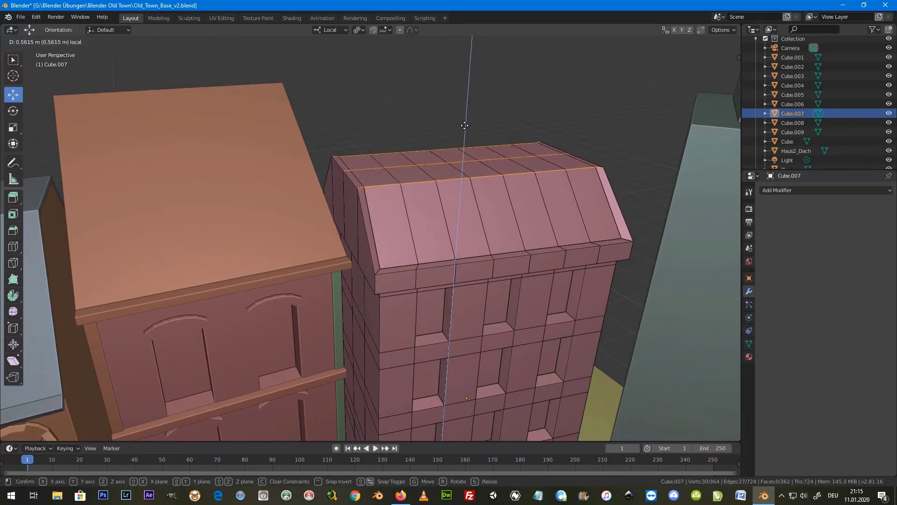
left_click_drag(465, 126, 464, 136)
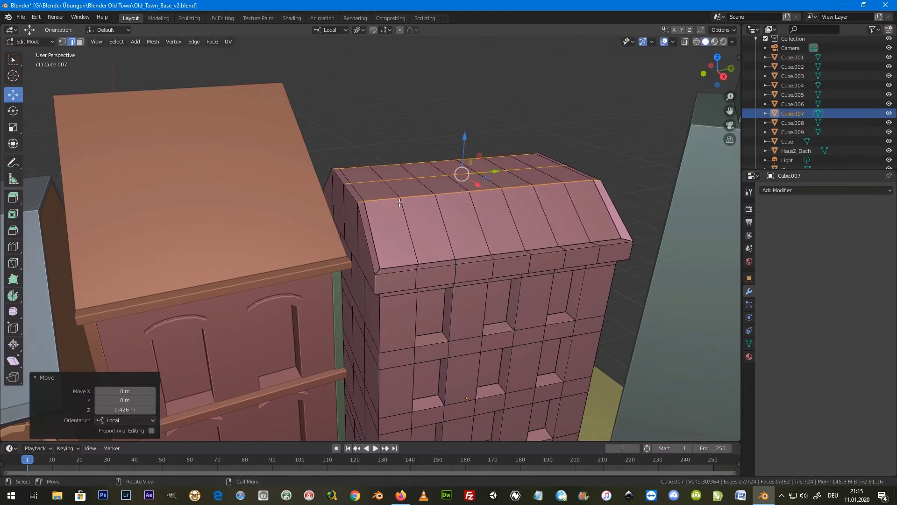
middle_click_drag(400, 202, 428, 162)
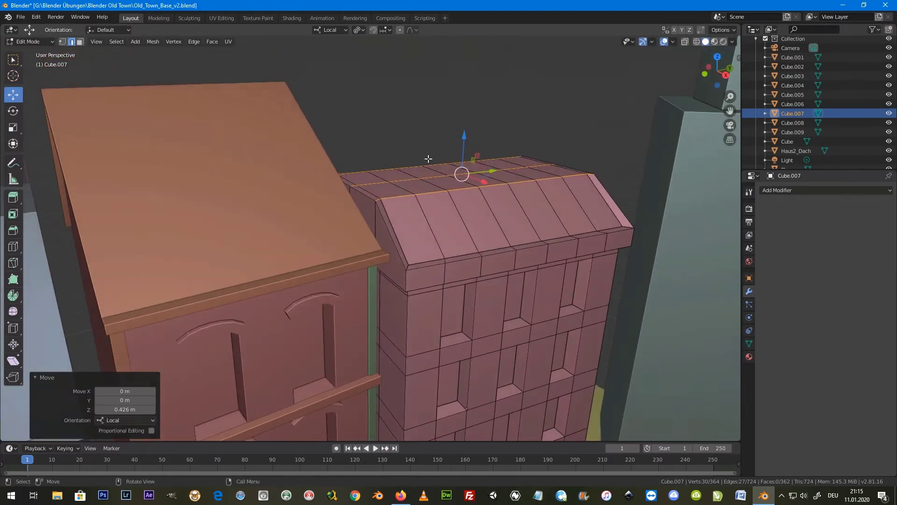
left_click_drag(464, 135, 467, 117)
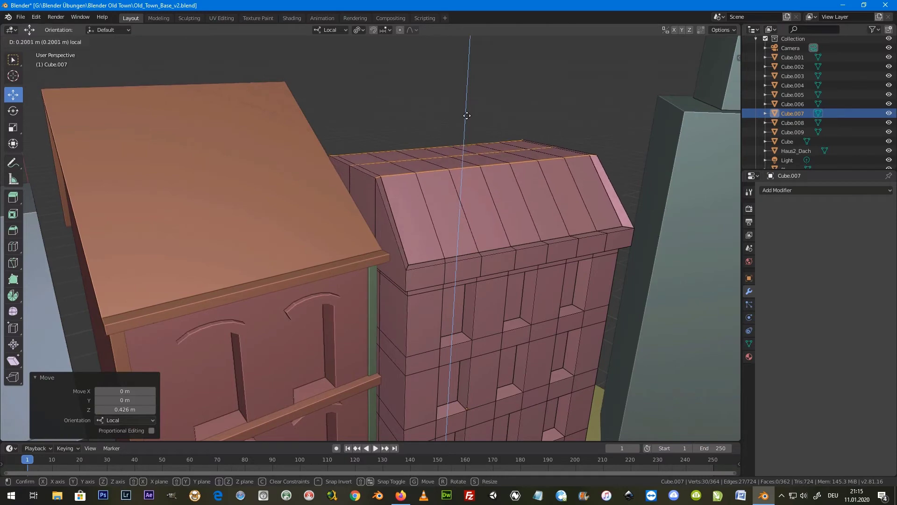
left_click_drag(466, 117, 467, 118)
Step: Deselect the topmost loop and raise the ridge edge loop by 0.31 m
key("c")
mouse_move(467, 118)
middle_mouse_down()
mouse_move(365, 202)
mouse_move(606, 166)
middle_mouse_up()
middle_click_drag(331, 146, 585, 116)
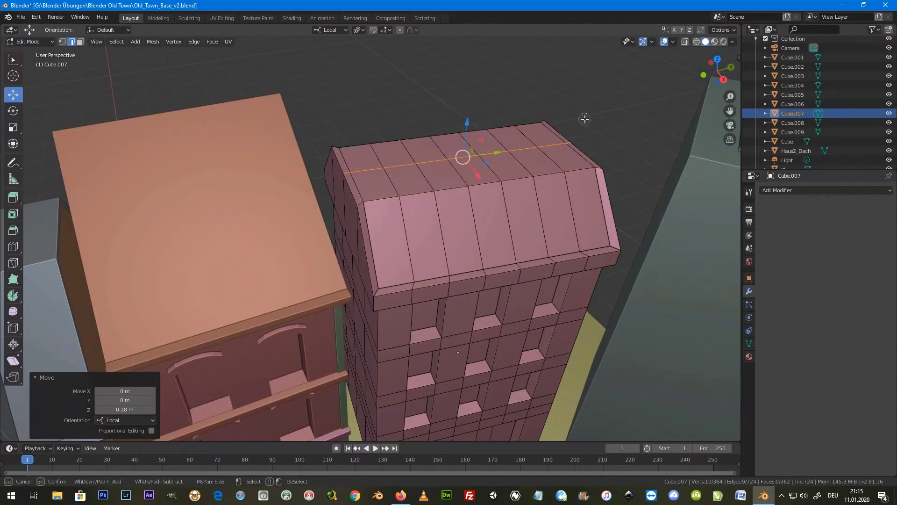
left_click_drag(466, 120, 469, 96)
middle_click_drag(468, 96, 482, 167)
Step: Lower two eave edges of the roof by 0.0313 m along local Z
key("Tab")
scroll(472, 187, "down", 3)
mouse_move(463, 207)
middle_mouse_down()
mouse_move(447, 197)
mouse_move(476, 200)
mouse_move(479, 265)
mouse_move(473, 275)
mouse_move(448, 267)
middle_mouse_up()
scroll(484, 221, "up", 3)
key("Tab")
left_click(448, 267)
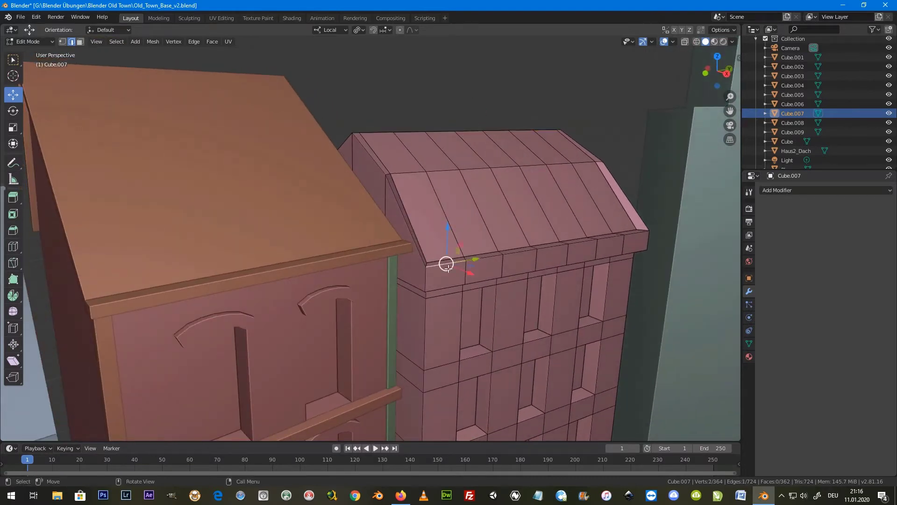
left_click(495, 259, "shift")
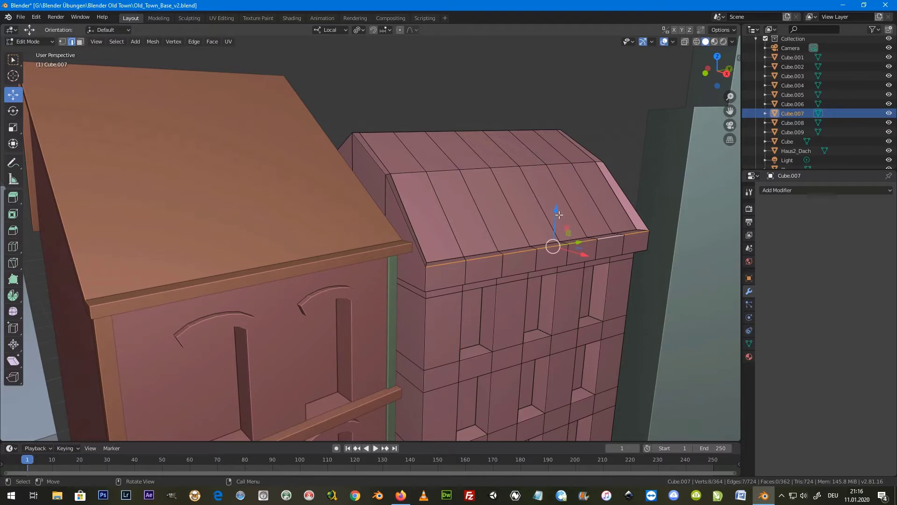
left_click_drag(559, 214, 572, 278)
mouse_move(572, 278)
middle_mouse_down()
mouse_move(594, 262)
mouse_move(551, 285)
middle_mouse_up()
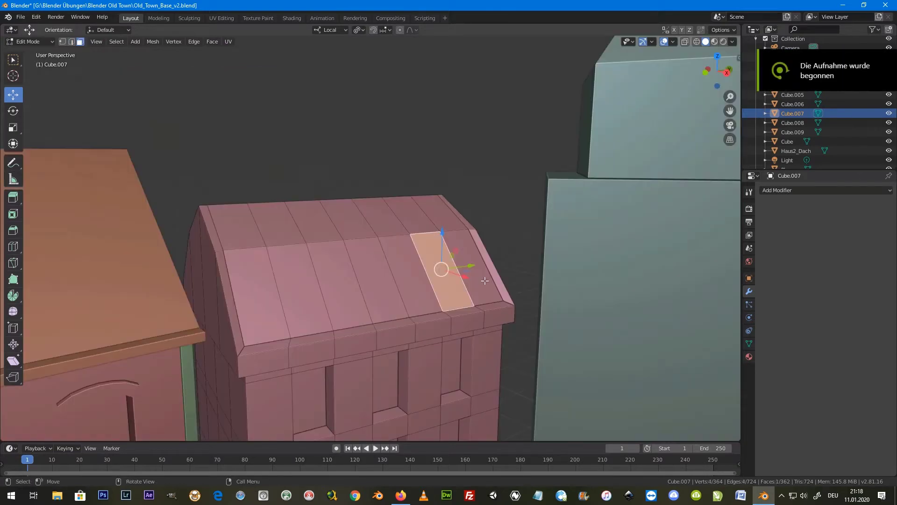
middle_click_drag(469, 267, 416, 277)
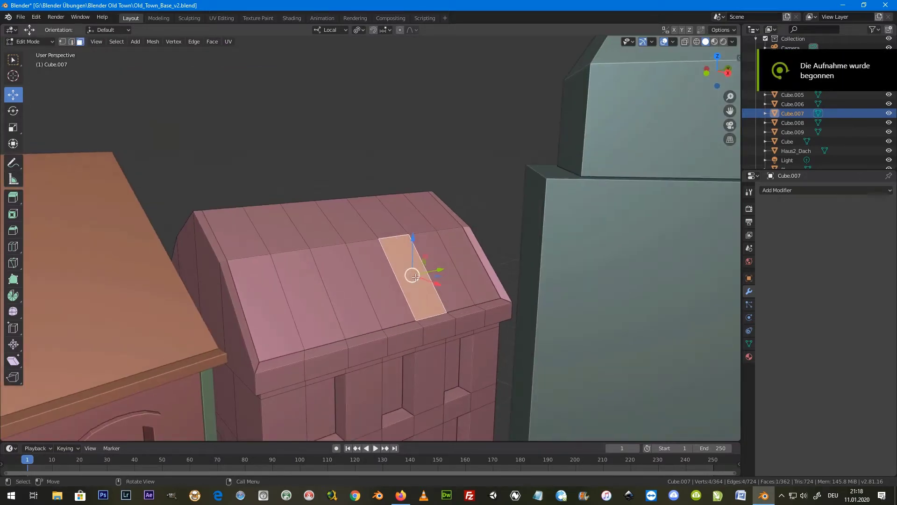
Step: Inset a ridge face to 0.710 and extrude a 0.221 m chimney base
left_click(414, 213)
key("e")
right_click(501, 221)
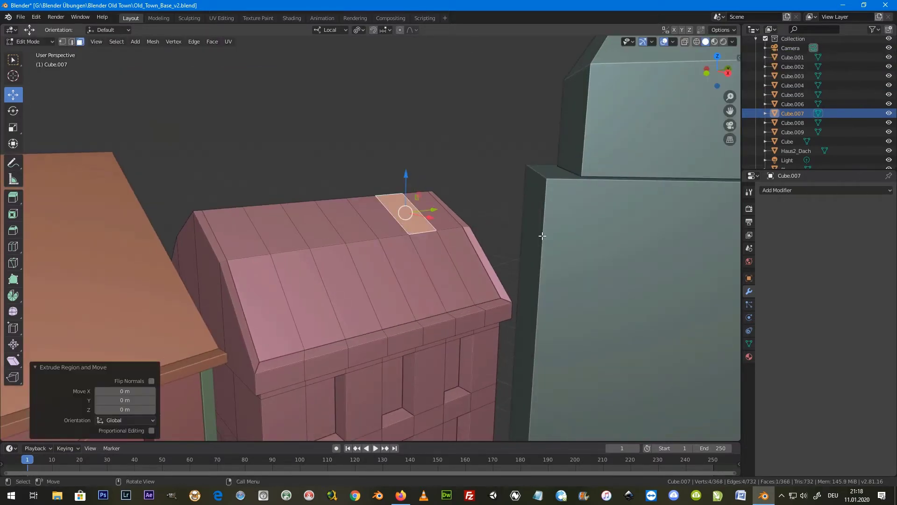
key("s")
left_click(503, 224)
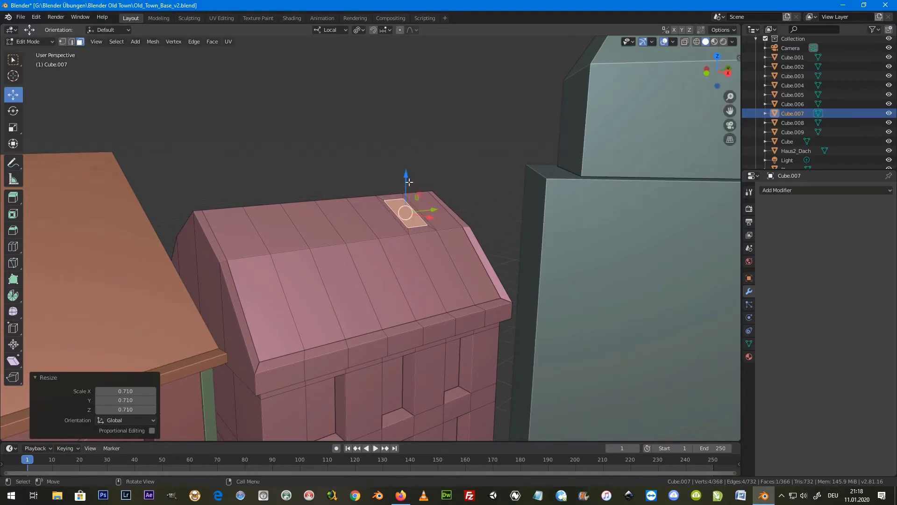
key("e")
left_click(406, 160)
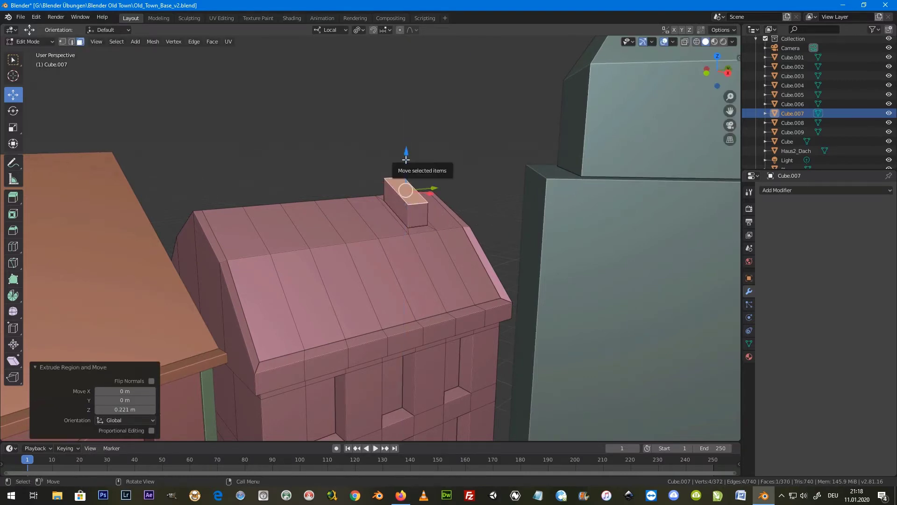
key("z")
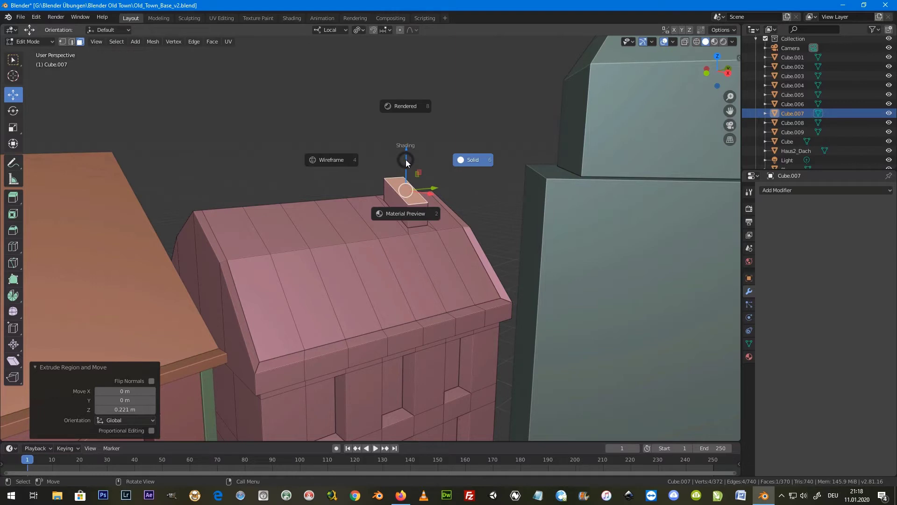
key("Escape")
Step: Flatten the chimney top and raise it by 0.245 m
key("s")
key("z")
key("z")
key("0")
key("Return")
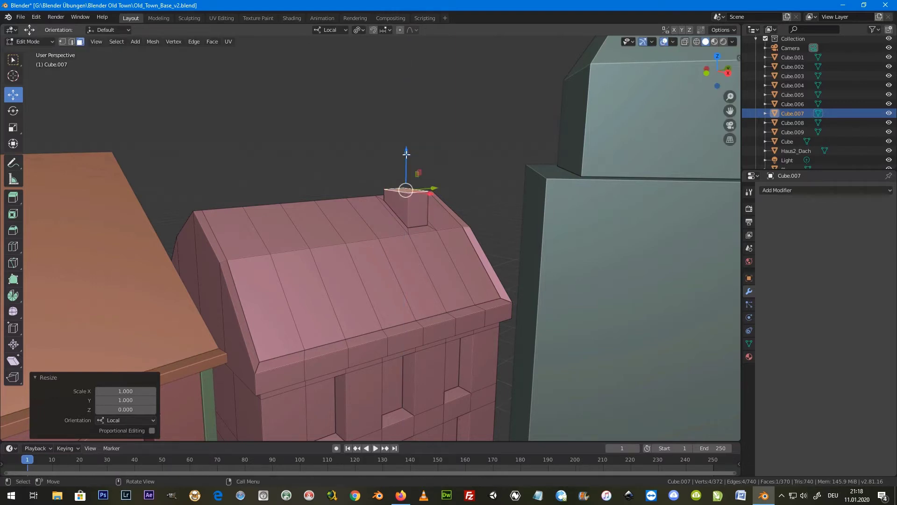
left_click_drag(407, 154, 403, 126)
left_click(403, 129)
scroll(404, 129, "down", 3)
scroll(420, 163, "up", 5)
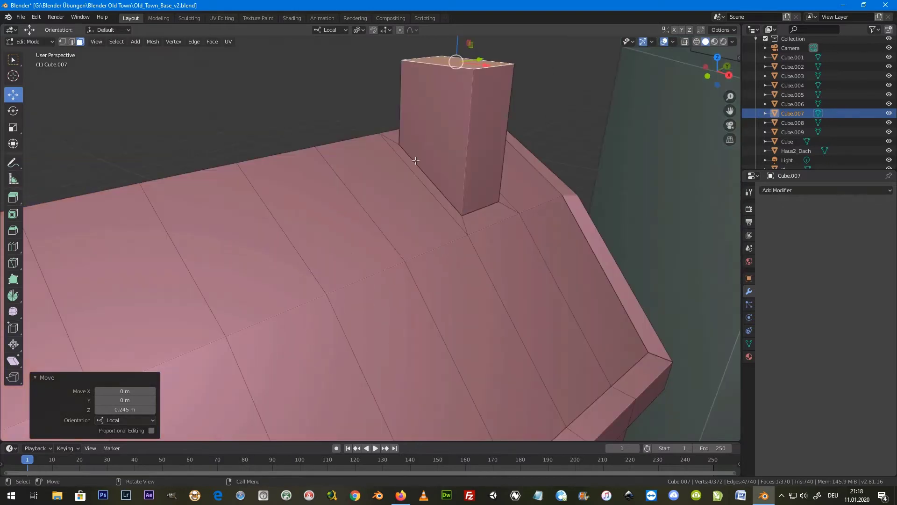
middle_click_drag(420, 164, 484, 164)
Step: Inset the chimney top to 0.676 and extrude it downward to hollow the chimney
key("e")
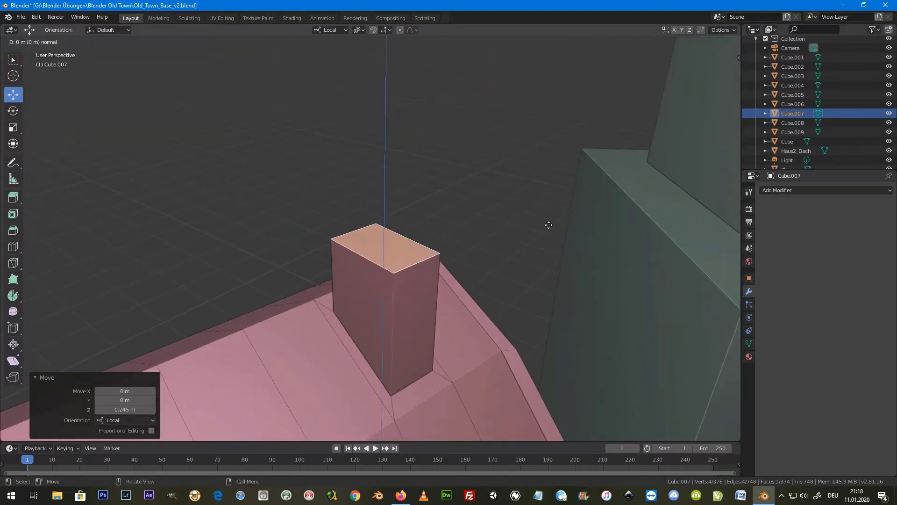
right_click(549, 225)
key("s")
left_click(514, 242)
mouse_move(443, 238)
middle_mouse_down()
mouse_move(420, 263)
mouse_move(385, 211)
middle_mouse_up()
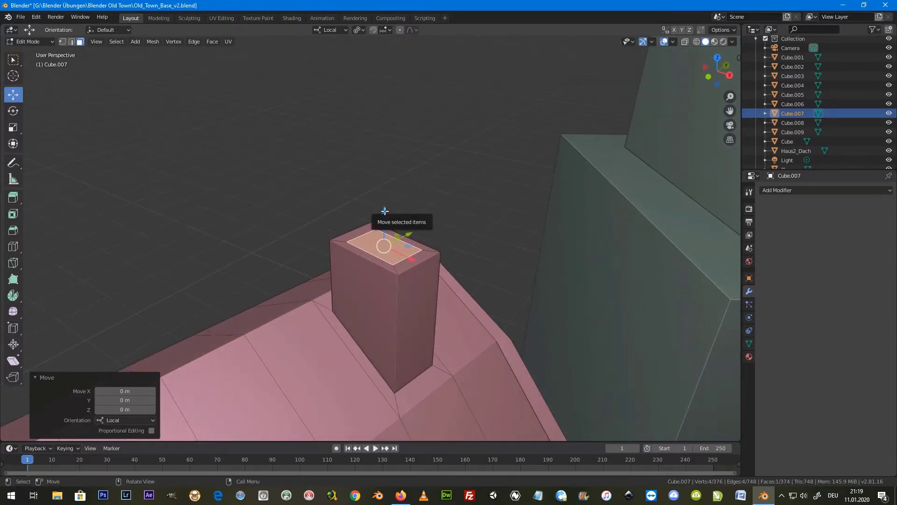
key("e")
left_click(392, 271)
key("Tab")
mouse_move(403, 289)
middle_mouse_down()
mouse_move(397, 260)
mouse_move(405, 277)
middle_mouse_up()
key("Tab")
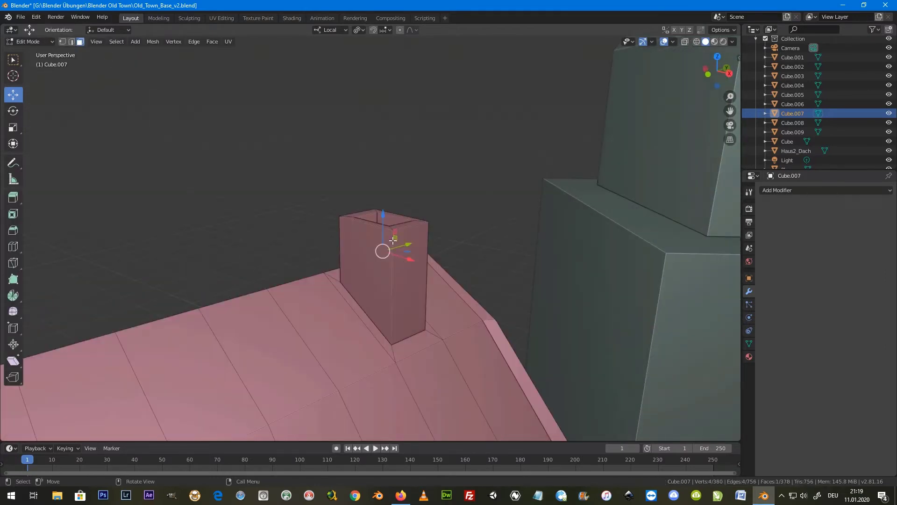
Step: Select the chimney's top rim faces and extrude them upward, discarding a trial edge loop
key("ctrl+r")
left_click(408, 247)
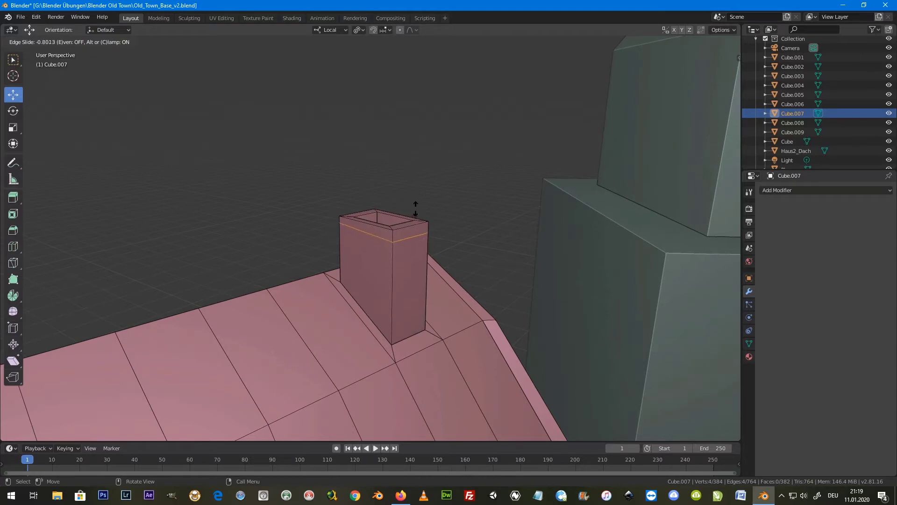
left_click(415, 209)
key("ctrl+z")
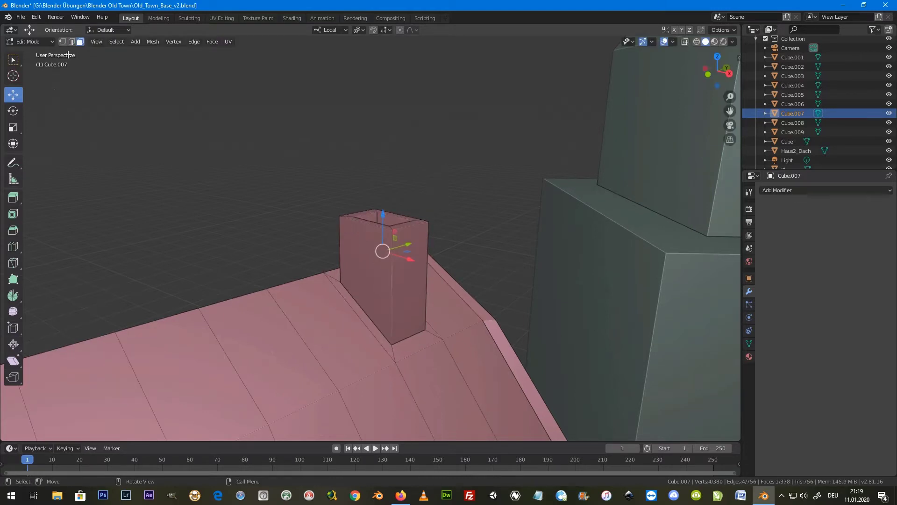
left_click(421, 219, "alt")
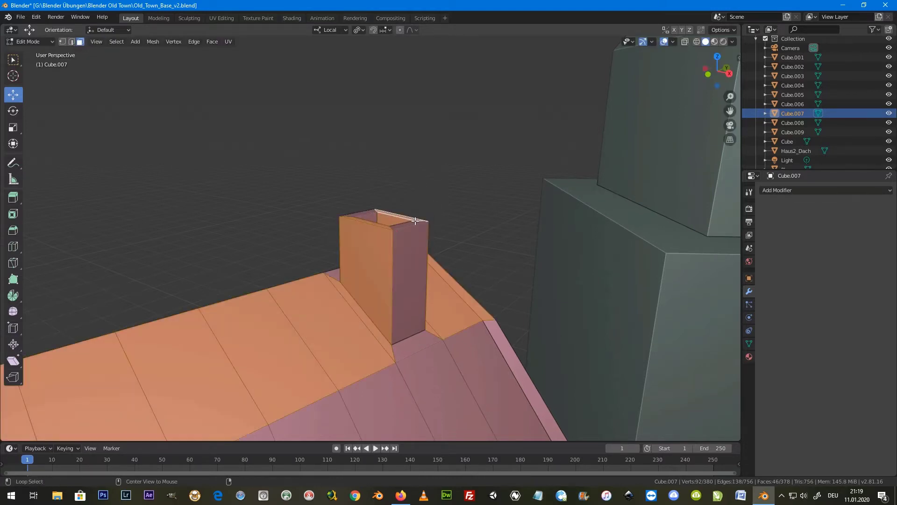
left_click(414, 221, "alt")
key("e")
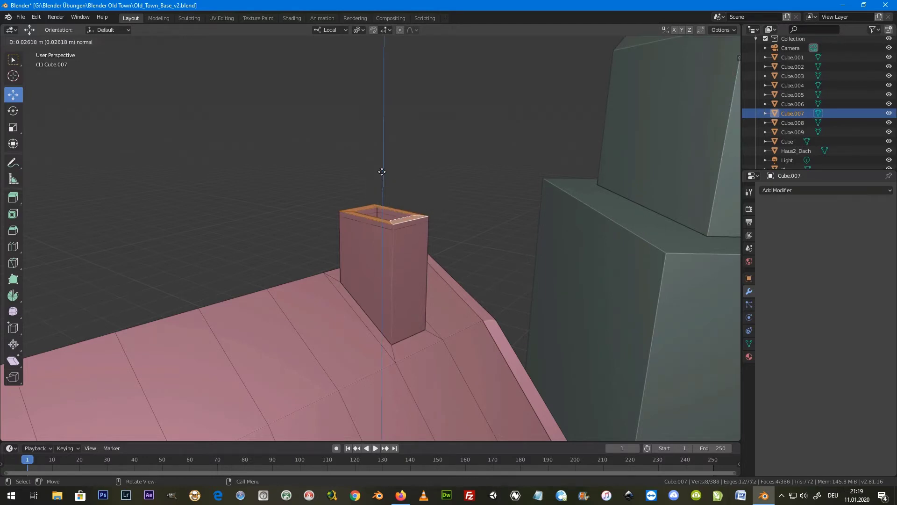
left_click(381, 160)
Step: Extrude the rim's outer band and widen it horizontally to 1.306
left_click(395, 221, "alt")
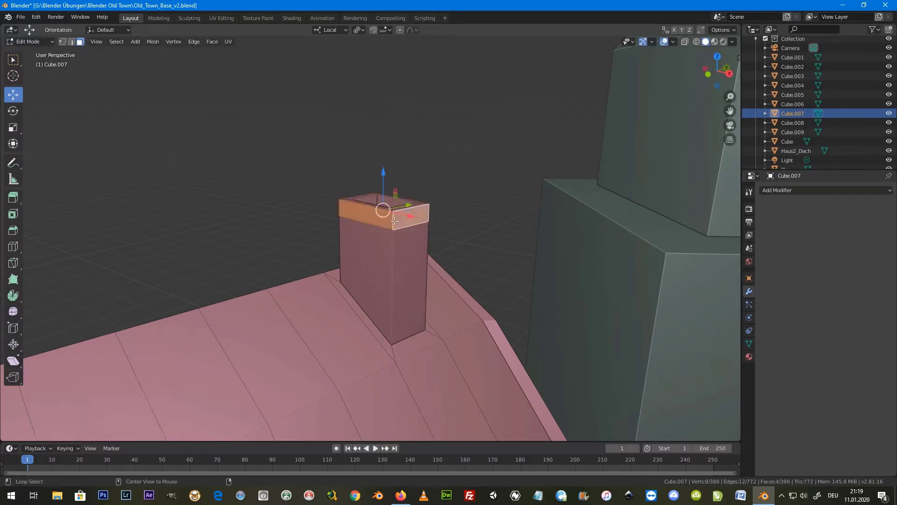
key("e")
right_click(451, 216)
key("s")
key("shift+z")
left_click(468, 220)
middle_click_drag(467, 220, 378, 230)
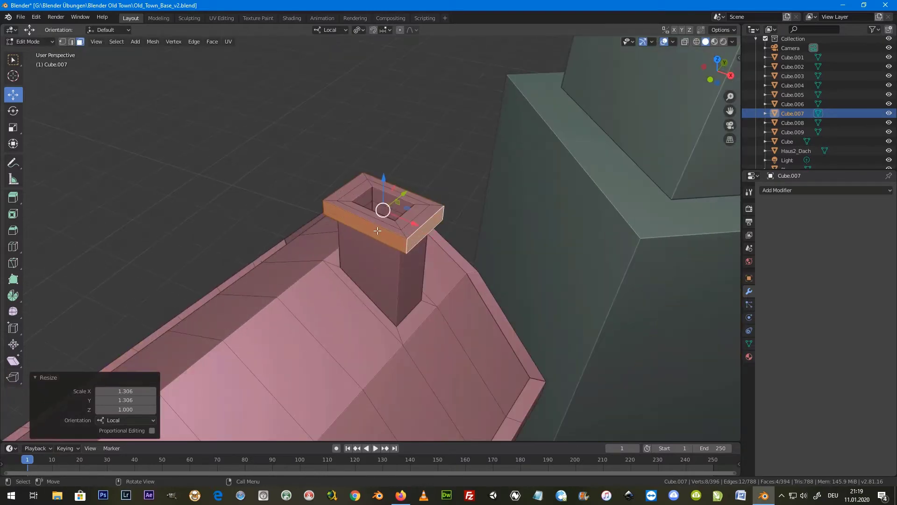
Step: Shift individual rim faces along local X to even out the chimney cap
left_click(426, 228)
key("g")
key("x")
left_click(459, 241)
mouse_move(459, 241)
middle_mouse_down()
mouse_move(423, 227)
mouse_move(361, 275)
mouse_move(394, 251)
mouse_move(409, 277)
mouse_move(388, 283)
mouse_move(401, 296)
mouse_move(396, 206)
mouse_move(321, 140)
middle_mouse_up()
key("g")
key("x")
key("x")
left_click(390, 260)
key("Tab")
key("Tab")
Step: Select the nine sill faces beneath the facade windows
left_click(304, 251)
left_click(397, 249, "shift")
left_click(474, 251, "shift")
left_click(475, 353, "shift")
left_click(396, 359, "shift")
left_click(306, 367, "shift")
middle_click_drag(365, 372, 428, 346, "shift")
left_click(310, 327, "shift")
left_click(399, 318, "shift")
left_click(479, 312, "shift")
middle_click_drag(405, 235, 409, 293)
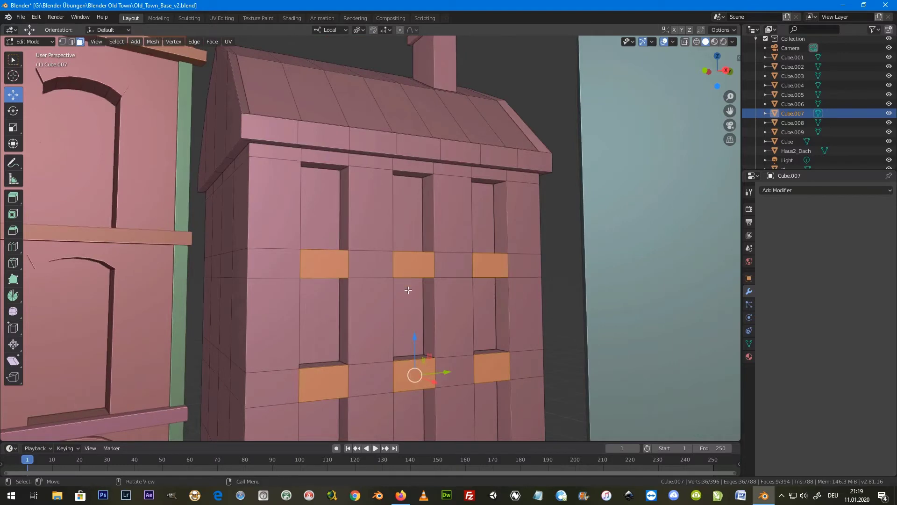
Step: Extrude the sill faces 0.0624 m out from the wall
key("e")
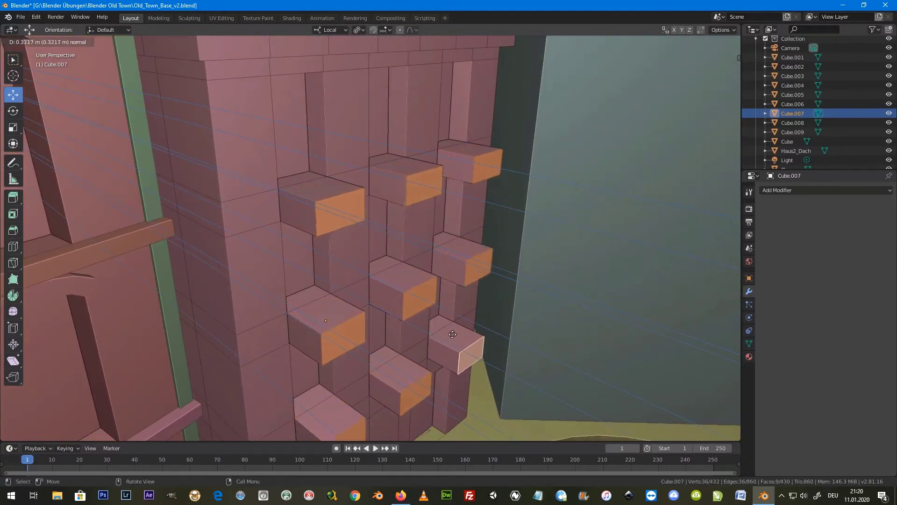
left_click(421, 308)
middle_click_drag(422, 307, 404, 254)
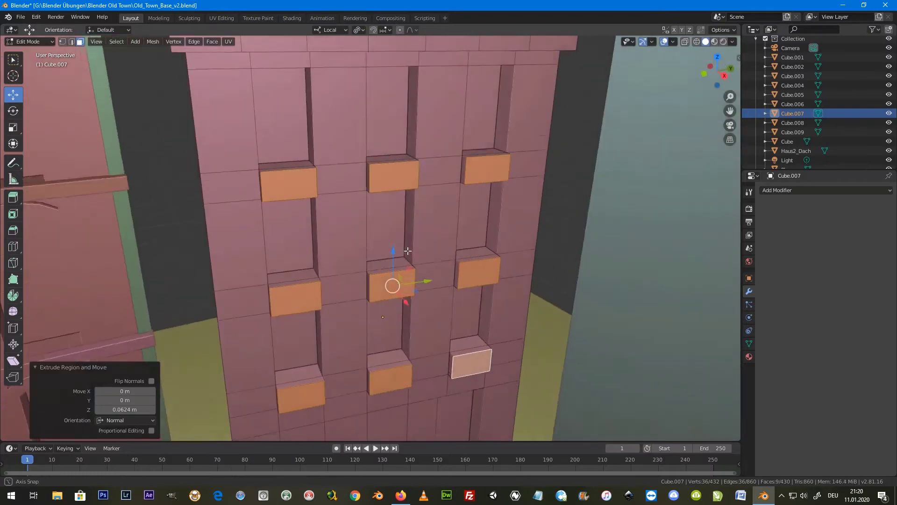
scroll(411, 262, "down", 4)
scroll(408, 281, "up", 4)
scroll(408, 281, "down", 2)
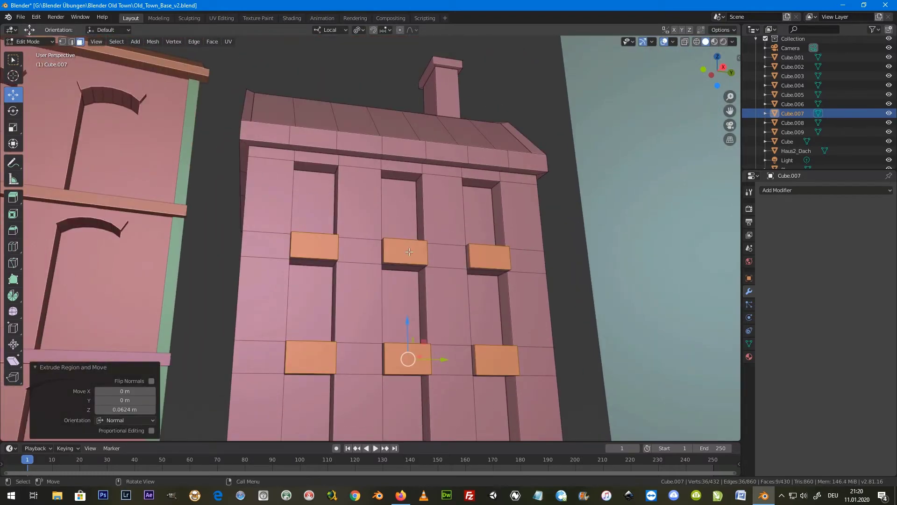
scroll(408, 281, "up", 6)
scroll(409, 280, "down", 5)
scroll(411, 277, "up", 5)
scroll(411, 277, "down", 5)
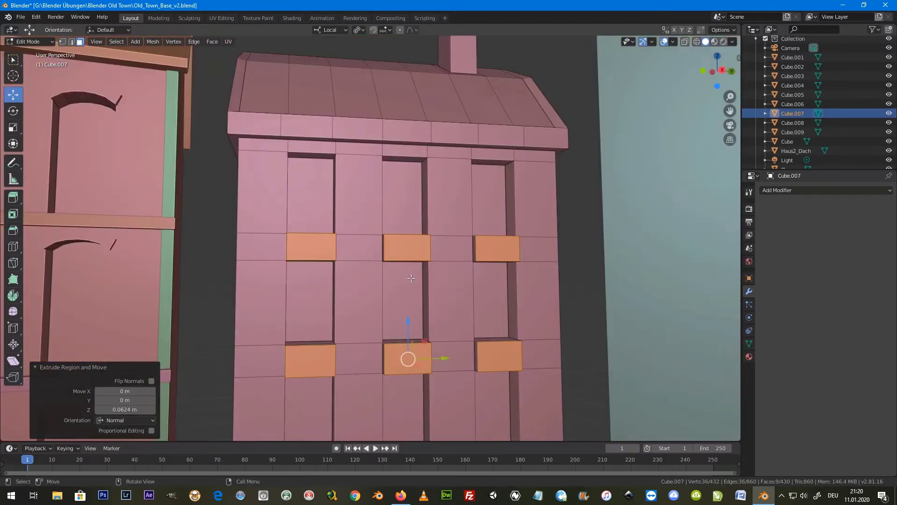
scroll(411, 280, "up", 2)
mouse_move(411, 280)
middle_mouse_down()
mouse_move(424, 283)
mouse_move(407, 262)
middle_mouse_up()
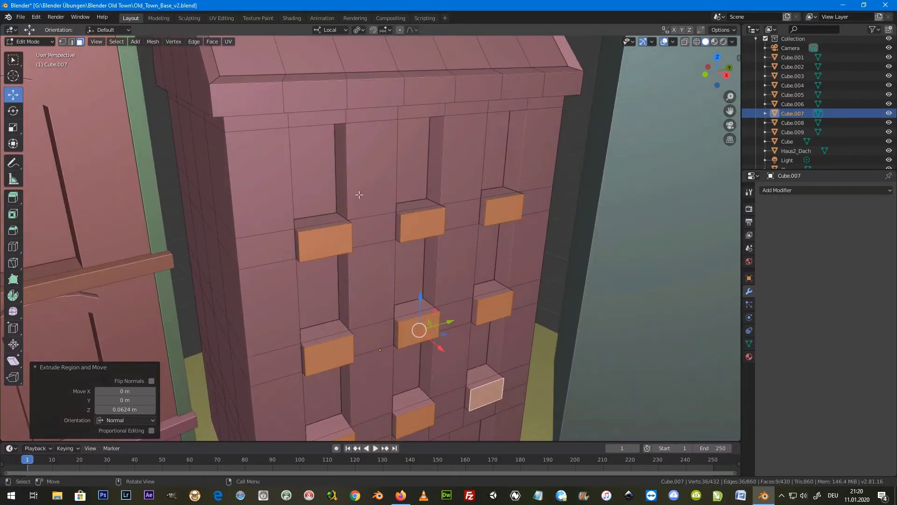
Step: Select the nine window faces and nudge them slightly along X
left_click(313, 178)
left_click(411, 169, "shift")
left_click(493, 150, "shift")
left_click(489, 262, "shift")
left_click(326, 289, "shift")
left_click(409, 262, "shift")
left_click(417, 370, "shift")
left_click(325, 395, "shift")
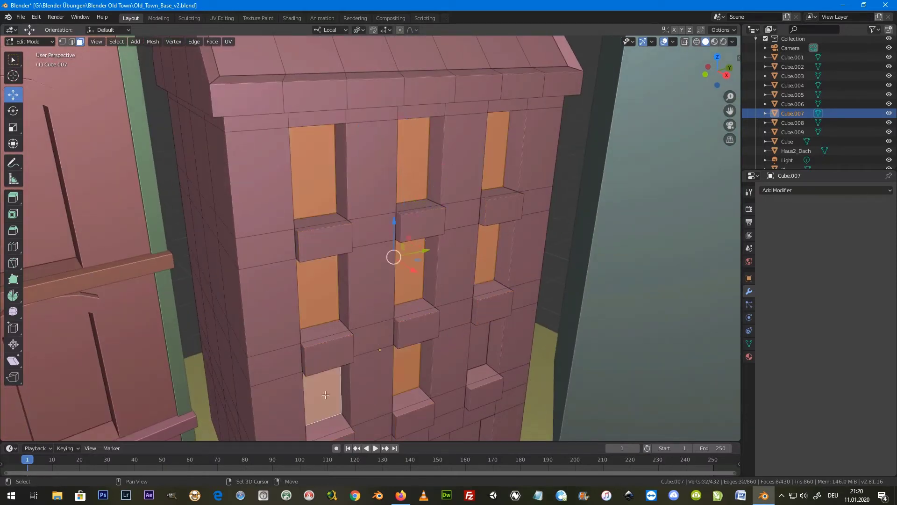
left_click(481, 349, "shift")
key("g")
key("x")
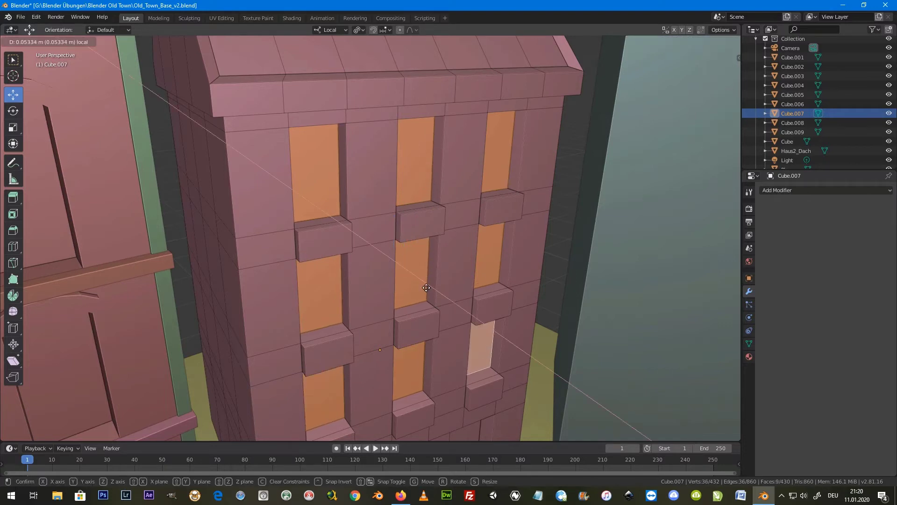
key("Return")
Step: Extrude the window faces in place and scale them slightly smaller and taller
middle_click_drag(475, 281, 597, 187)
key("e")
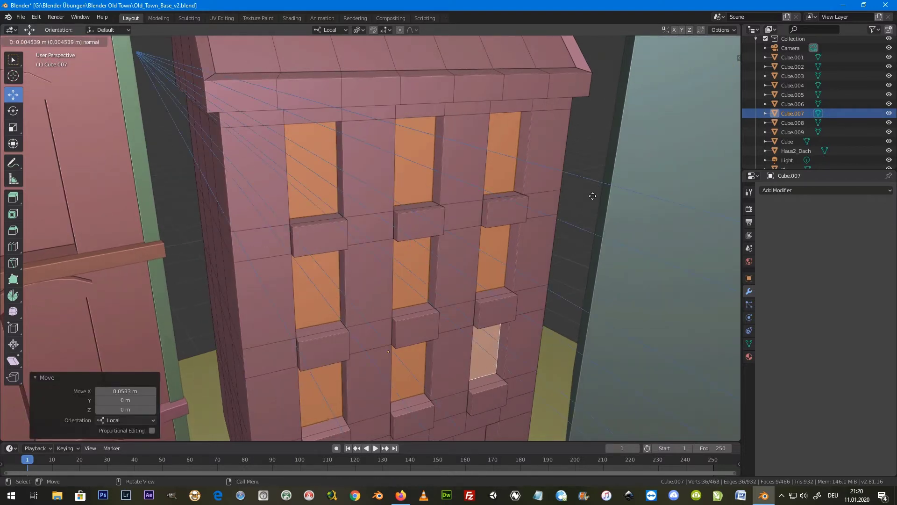
key("Escape")
key("s")
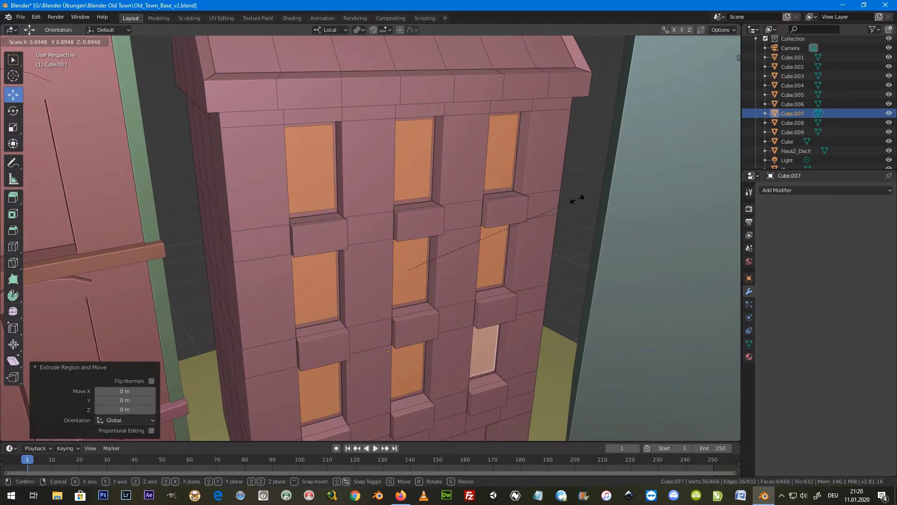
left_click(578, 198)
middle_click_drag(578, 198, 548, 193)
key("s")
left_click(572, 185)
key("s")
key("z")
key("z")
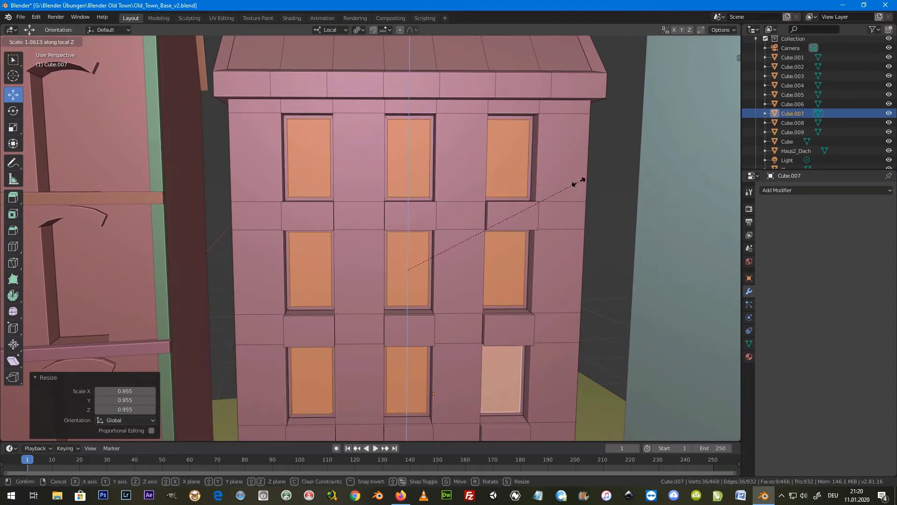
left_click(579, 183)
middle_click_drag(579, 182, 408, 315)
Step: Extrude the windows into the wall to recess them, then check in Object Mode
key("e")
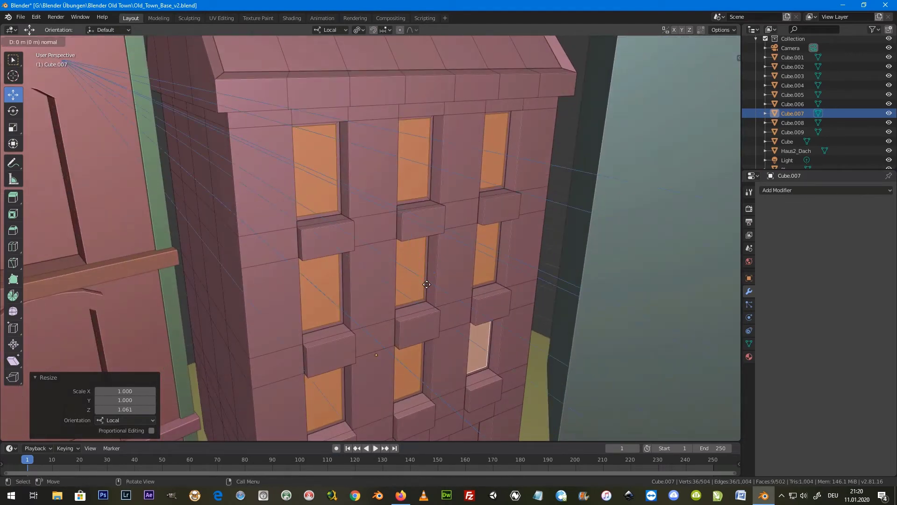
left_click(427, 284)
middle_click_drag(426, 285, 400, 268)
key("Tab")
mouse_move(419, 157)
middle_mouse_down()
mouse_move(445, 175)
mouse_move(438, 209)
middle_mouse_up()
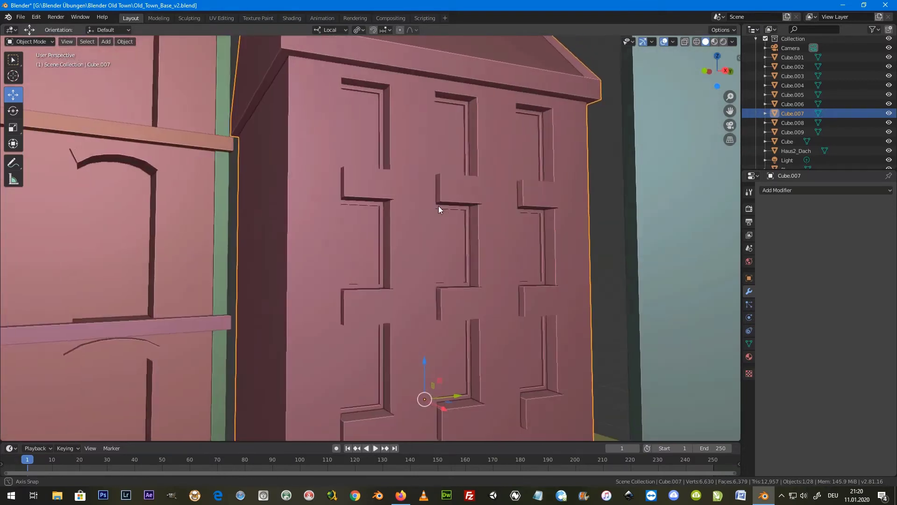
Step: Zoom and orbit out to survey the whole old-town scene
key("Tab")
scroll(416, 243, "down", 5)
middle_click_drag(416, 243, 399, 276)
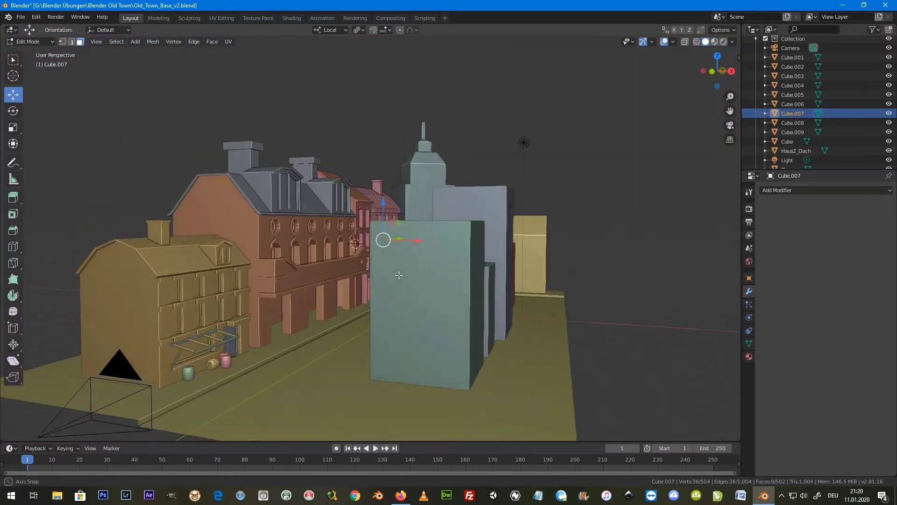
scroll(399, 276, "up", 2)
scroll(395, 278, "up", 4)
scroll(392, 281, "up", 3)
scroll(387, 285, "up", 3)
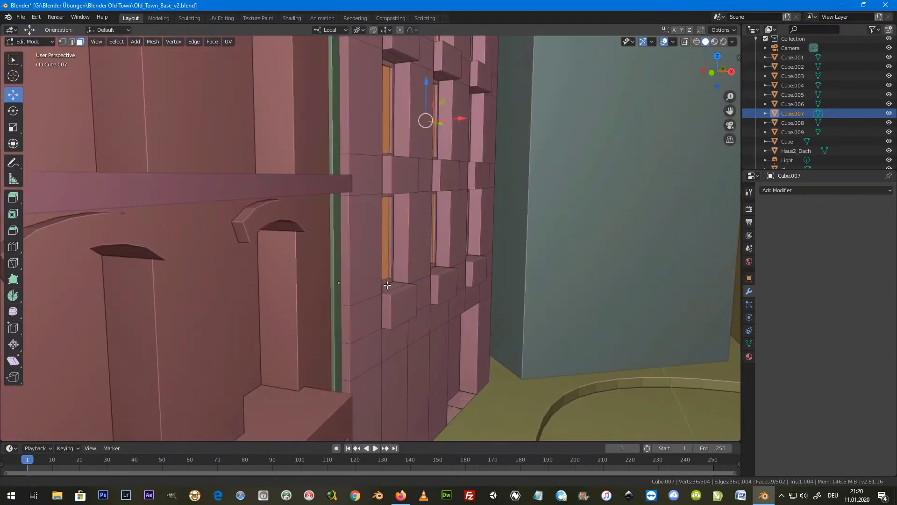
scroll(387, 285, "down", 3)
scroll(355, 269, "up", 3)
scroll(354, 267, "up", 4)
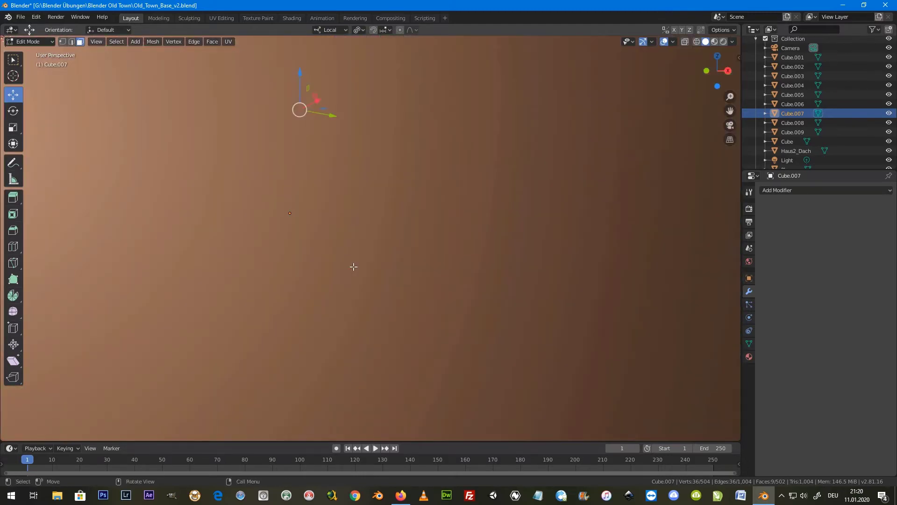
scroll(354, 267, "down", 4)
Step: Frame the tower and pink facade, then view the street through the scene camera
mouse_move(391, 297)
middle_mouse_down()
mouse_move(400, 325)
mouse_move(391, 282)
middle_mouse_up()
scroll(398, 318, "down", 1)
key("KP_0")
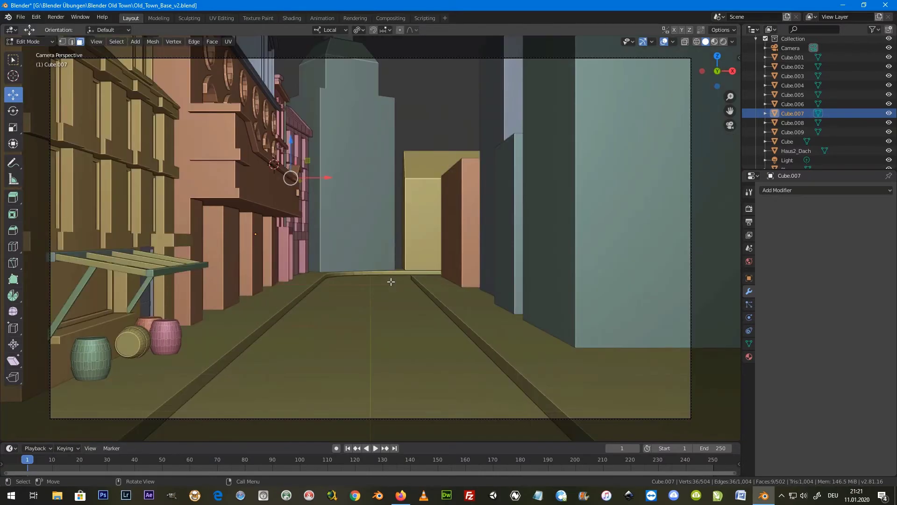
key("Tab")
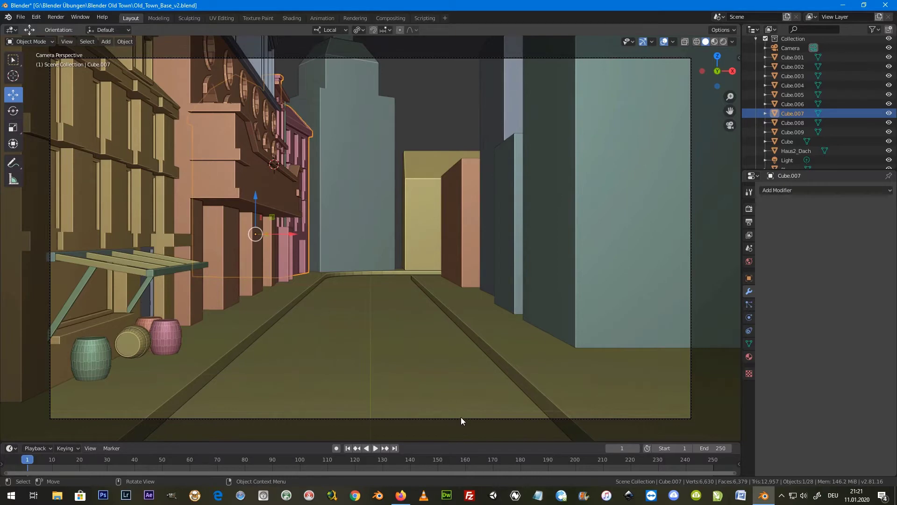
Step: Select the camera and switch the viewport to Rendered shading
left_click(461, 418)
left_click(715, 41)
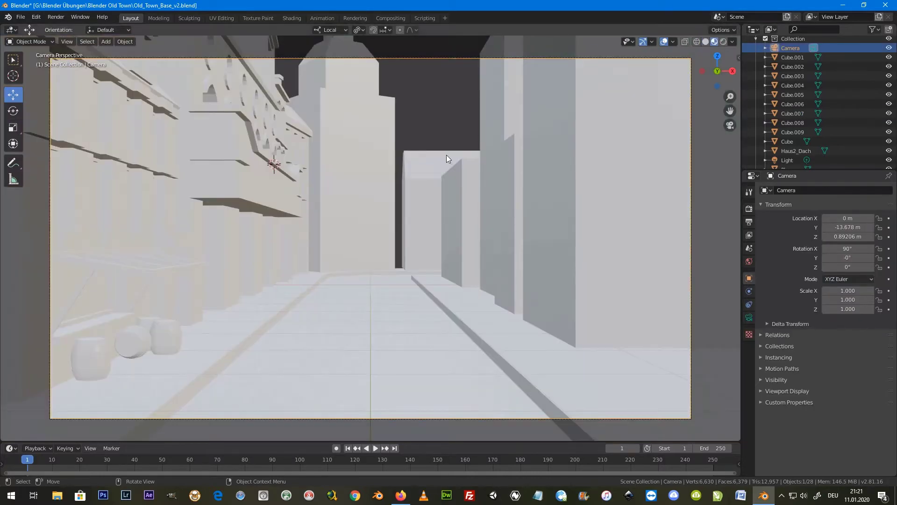
left_click(724, 41)
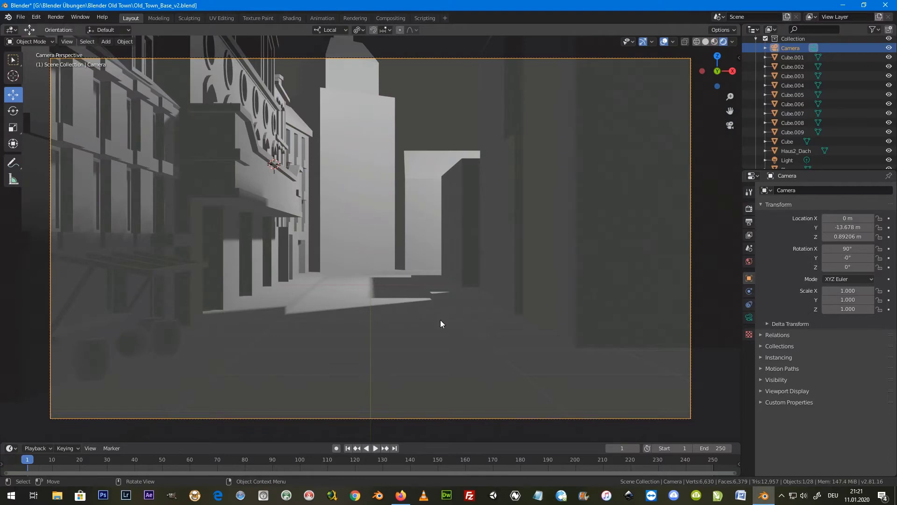
Step: Try several axis-constrained camera moves, cancelling the unwanted attempts
key("g")
key("z")
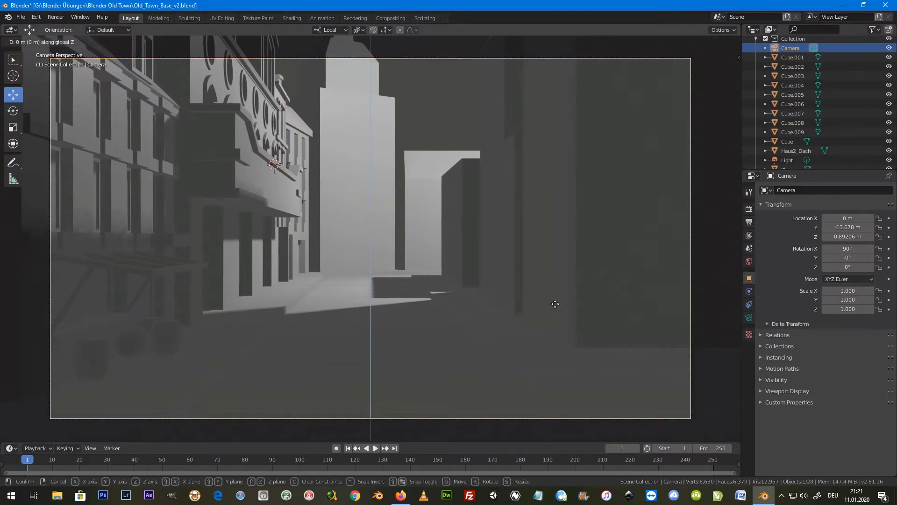
left_click(552, 265)
key("g")
key("z")
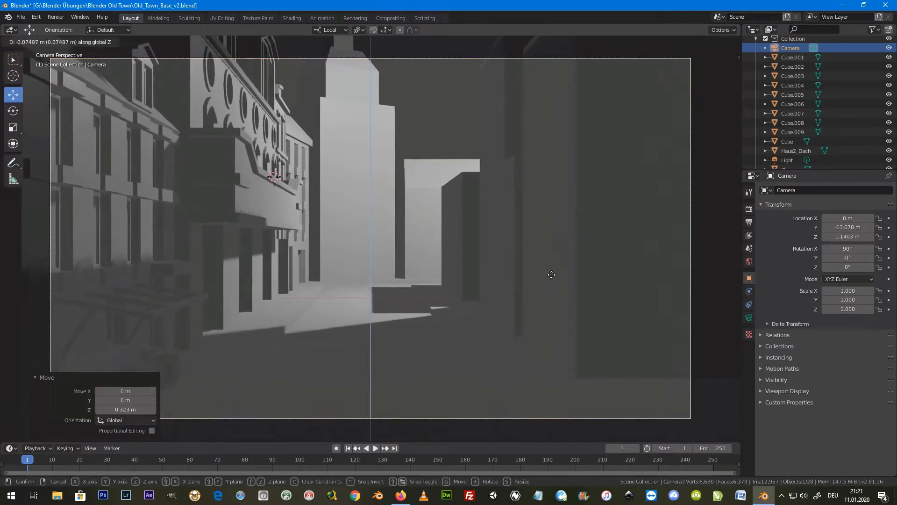
key("z")
key("z")
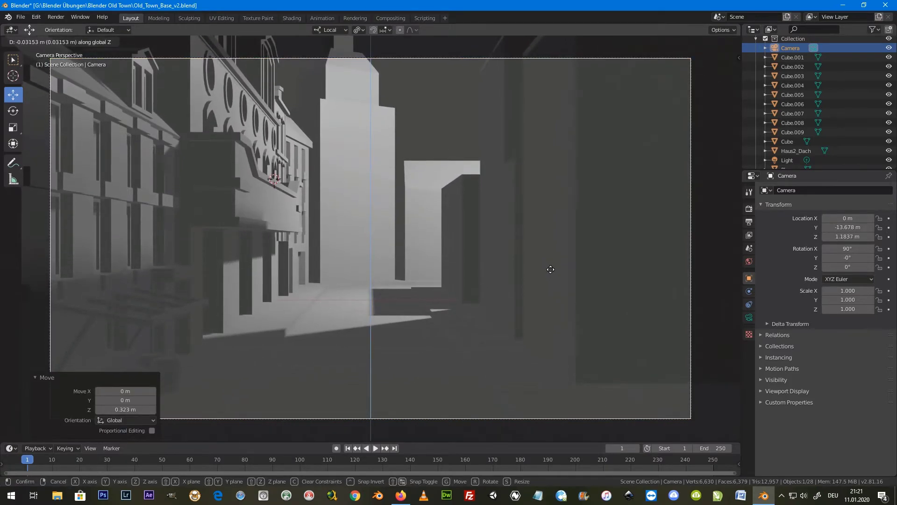
right_click(555, 275)
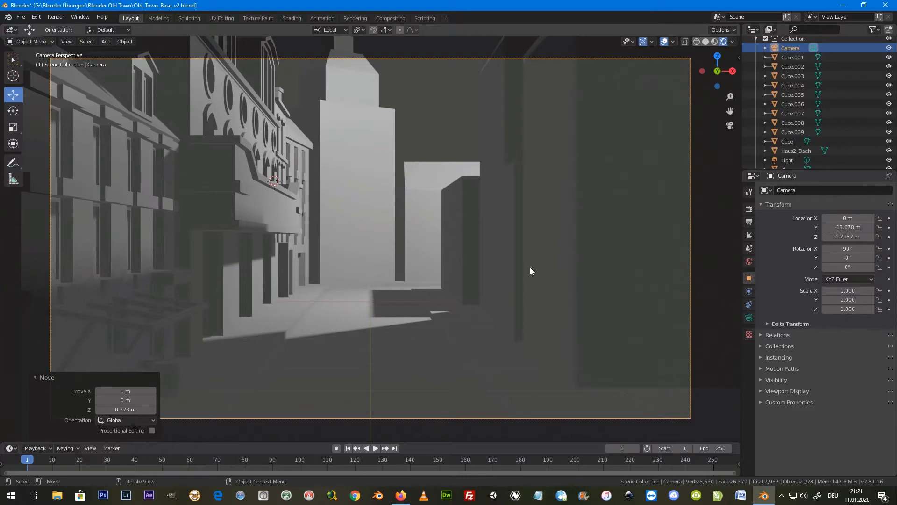
key("g")
key("z")
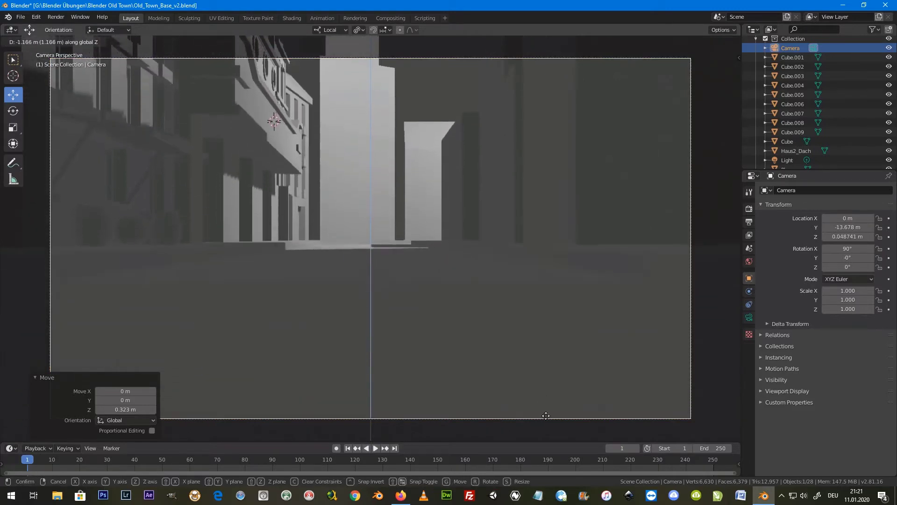
right_click(544, 311)
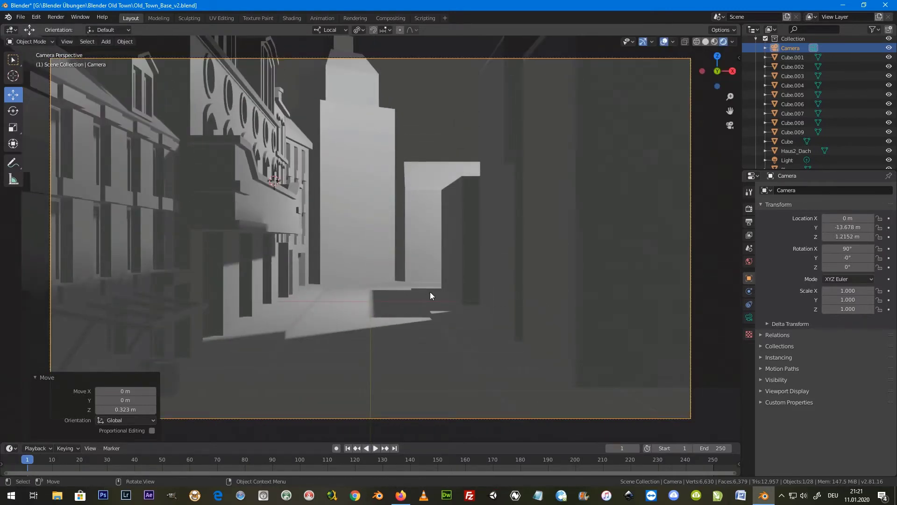
key("g")
key("y")
key("y")
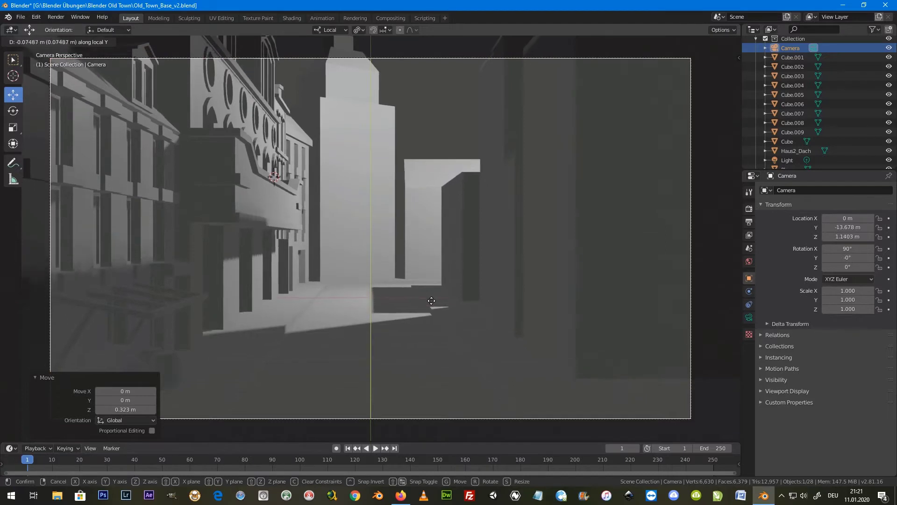
right_click(437, 311)
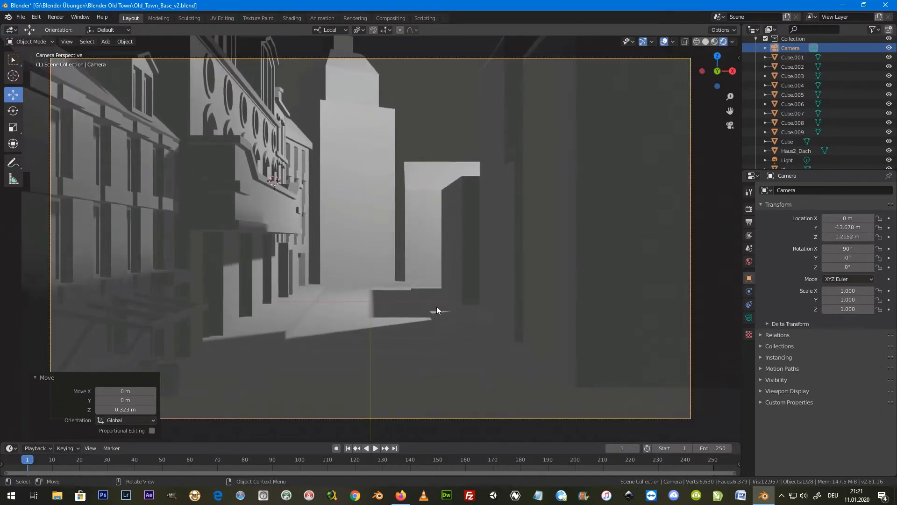
Step: Set Global orientation and pull the camera back 0.765 m along its local Z
left_click(348, 30)
left_click(327, 59)
key("g")
key("z")
key("z")
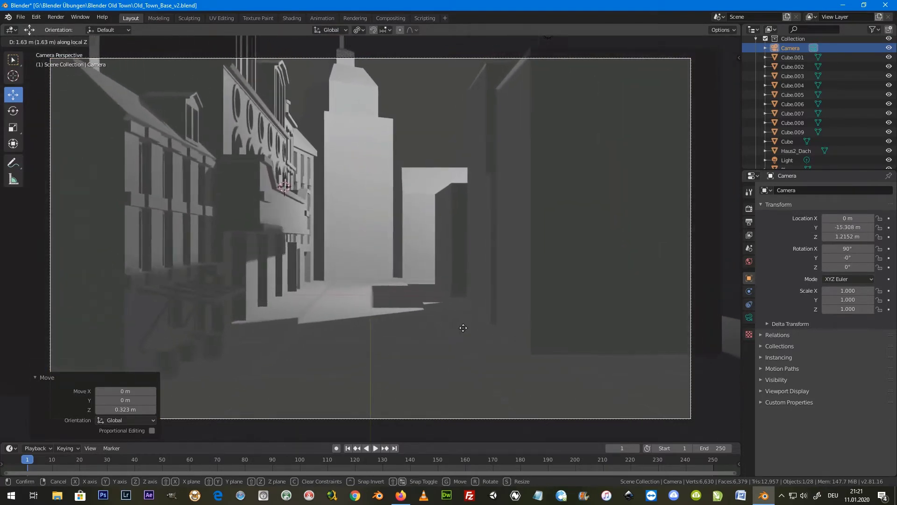
left_click(466, 283)
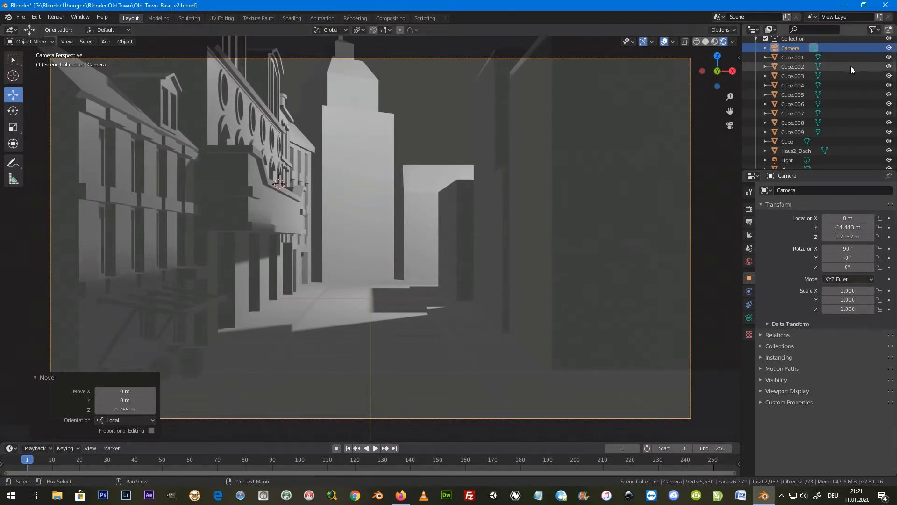
scroll(867, 70, "up", 2)
scroll(832, 124, "down", 5)
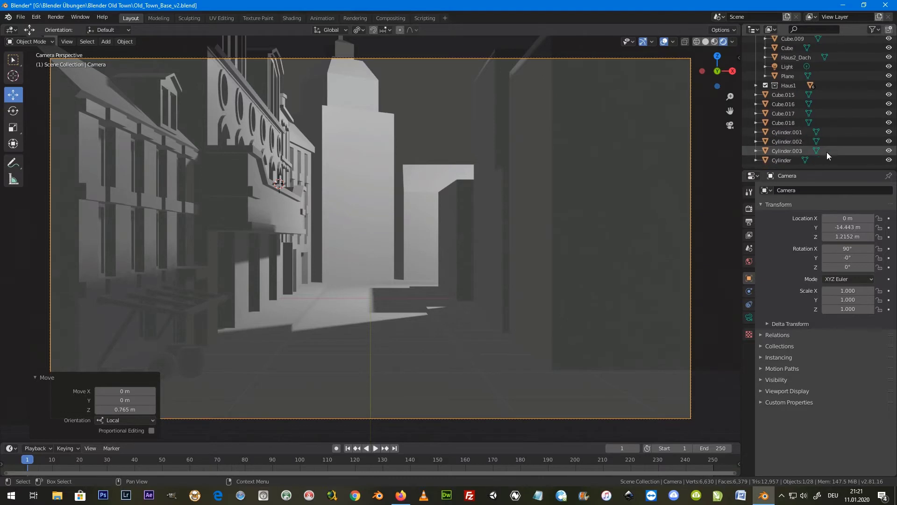
Step: Give the point light a warm yellowish colour and a 3.25 m radius
left_click(789, 66)
left_click(750, 317)
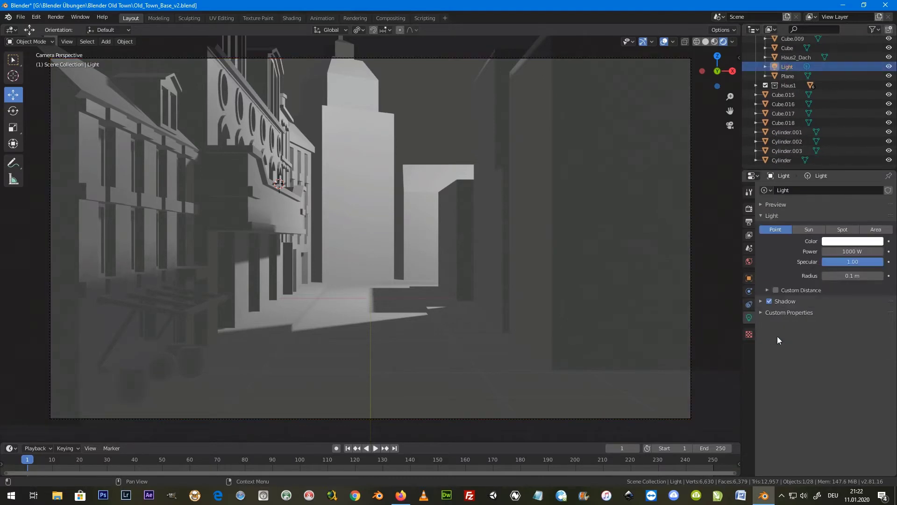
left_click(853, 241)
left_click_drag(835, 150, 831, 162)
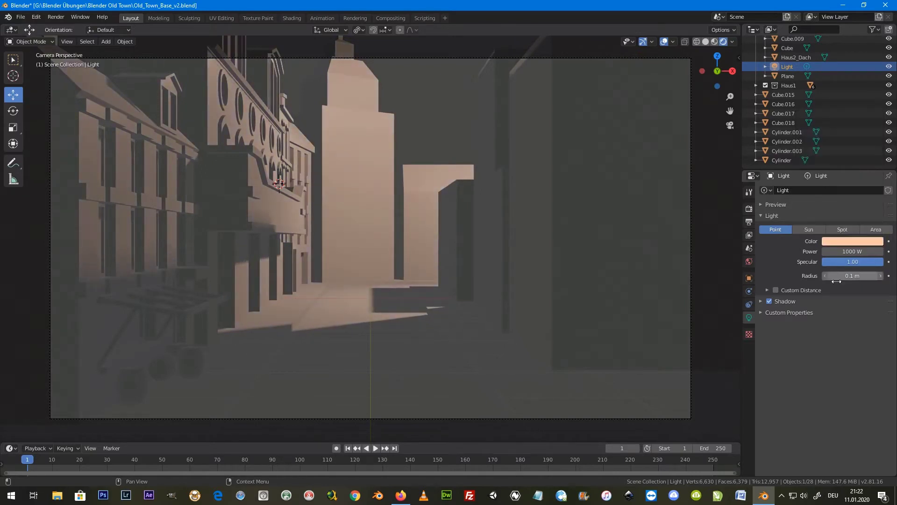
left_click_drag(851, 276, 870, 275)
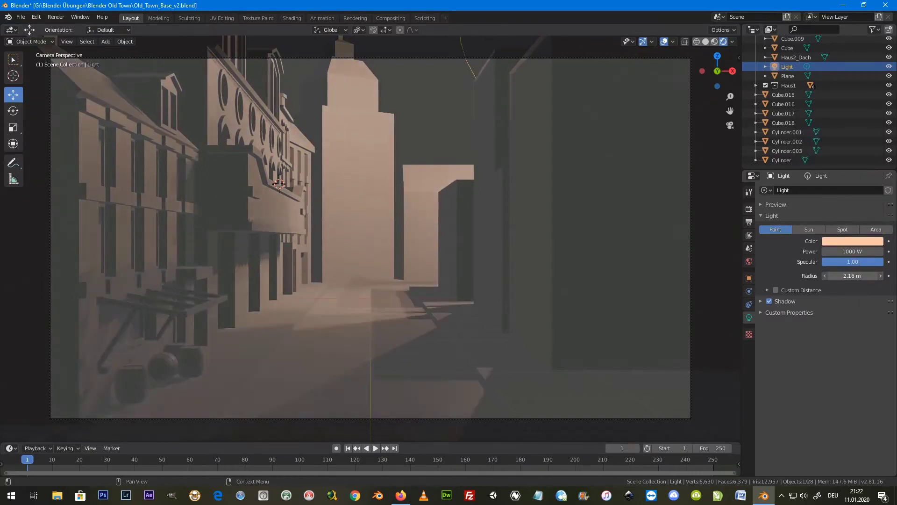
left_click_drag(851, 275, 841, 276)
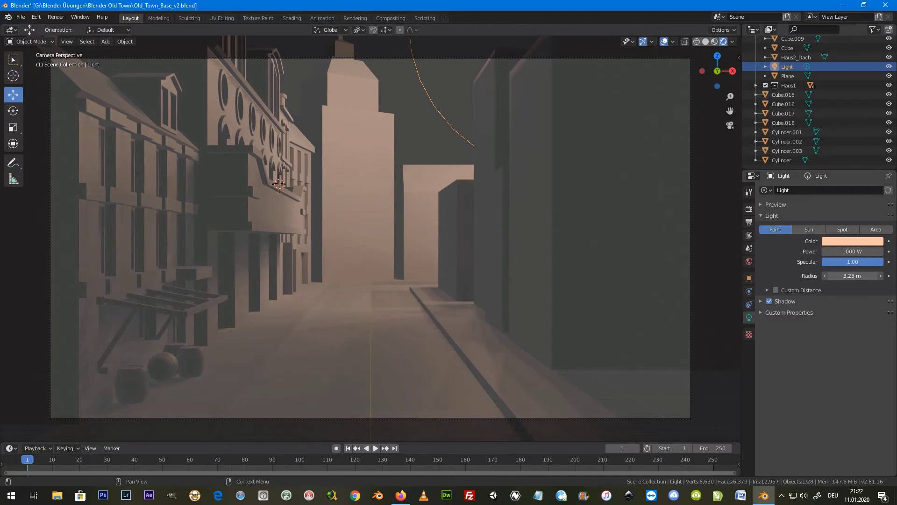
left_click(857, 240)
left_click_drag(819, 148, 827, 161)
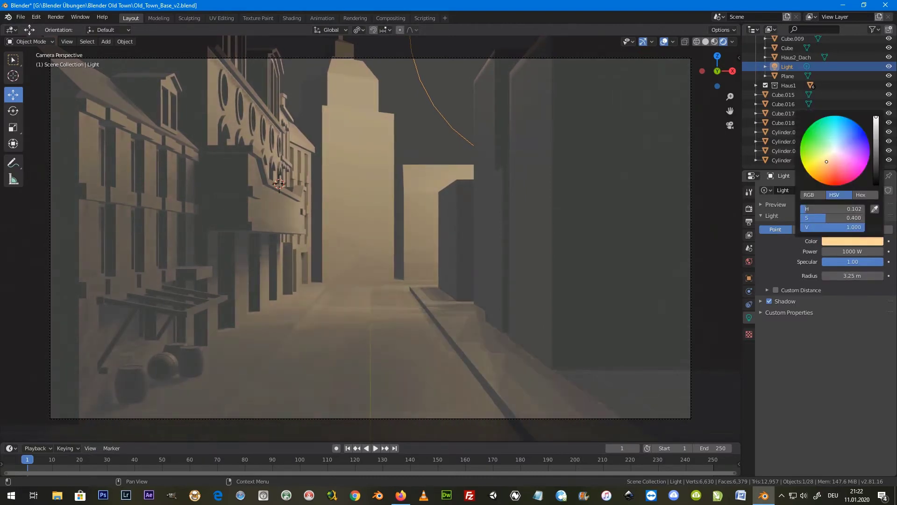
Step: Enable contact shadows on the light and set their distance to 1
left_click(767, 305)
left_click(778, 339)
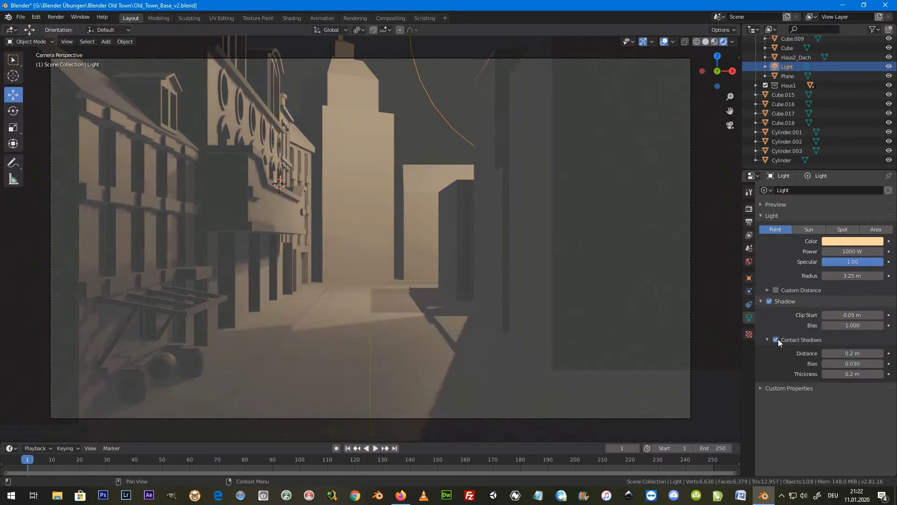
left_click(853, 354)
type("1")
key("Return")
mouse_move(853, 354)
left_mouse_down()
mouse_move(874, 353)
mouse_move(832, 353)
left_mouse_up()
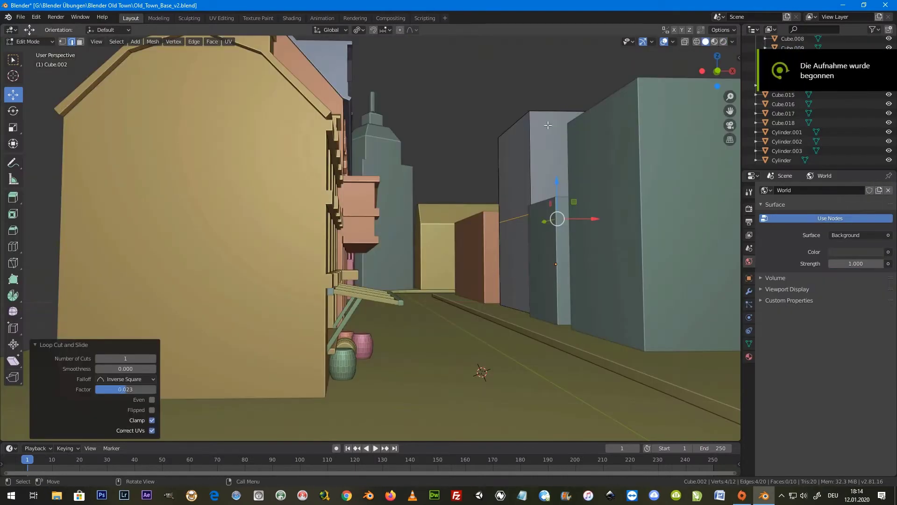
Step: Extrude Cube.002's upper face 0.556 m into an overhang, then select the tower in Object Mode
key("e")
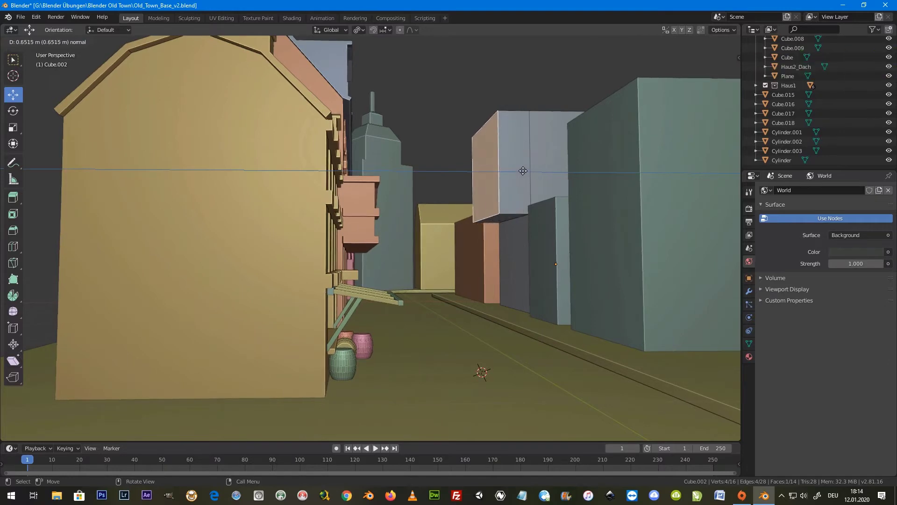
left_click(523, 187)
mouse_move(524, 187)
middle_mouse_down()
mouse_move(523, 207)
mouse_move(512, 191)
mouse_move(523, 188)
mouse_move(522, 214)
mouse_move(505, 236)
mouse_move(465, 197)
mouse_move(470, 239)
mouse_move(441, 183)
mouse_move(461, 316)
mouse_move(501, 297)
mouse_move(525, 322)
mouse_move(422, 292)
mouse_move(535, 327)
mouse_move(528, 292)
middle_mouse_up()
key("Tab")
left_click(596, 318)
Step: Frame the tower and add a loop cut near its top in Edit Mode
key("KP_Decimal")
mouse_move(596, 318)
middle_mouse_down()
mouse_move(453, 310)
mouse_move(504, 293)
mouse_move(424, 298)
middle_mouse_up()
scroll(425, 299, "up", 3)
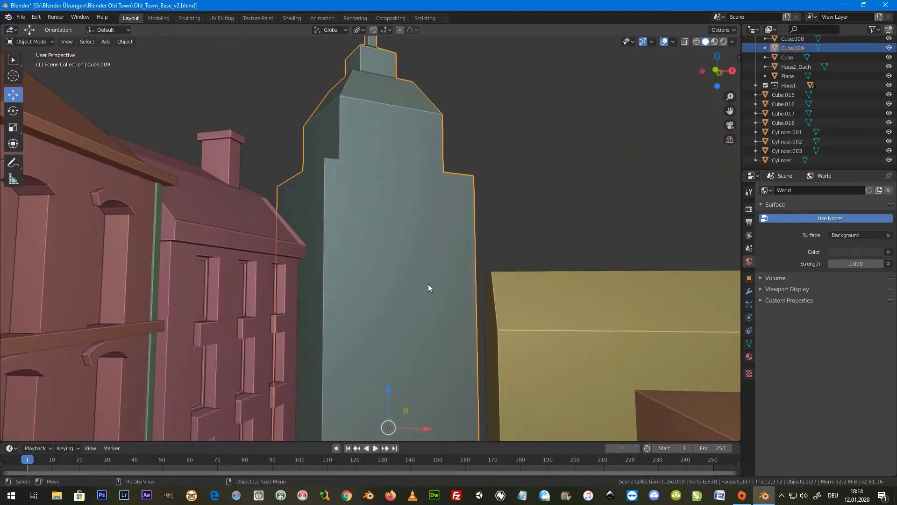
mouse_move(422, 316)
middle_mouse_down()
mouse_move(425, 268)
mouse_move(428, 291)
middle_mouse_up()
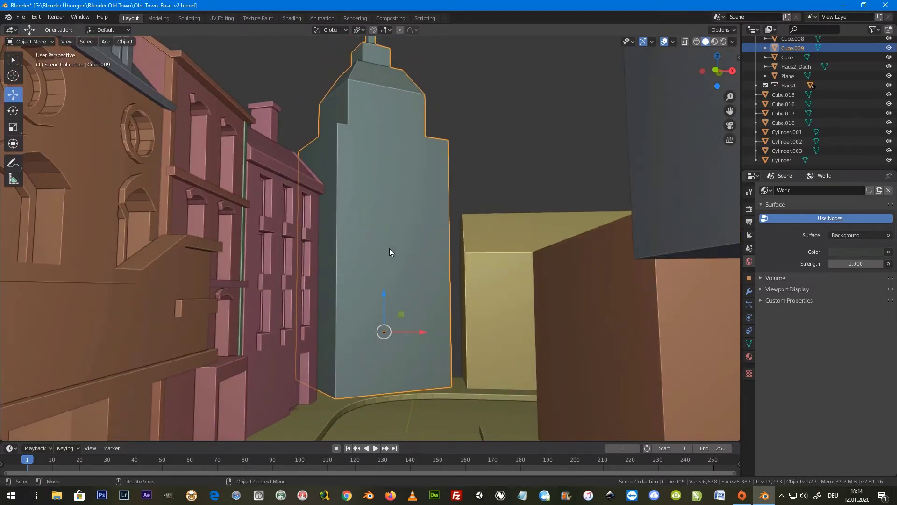
key("Tab")
key("ctrl+r")
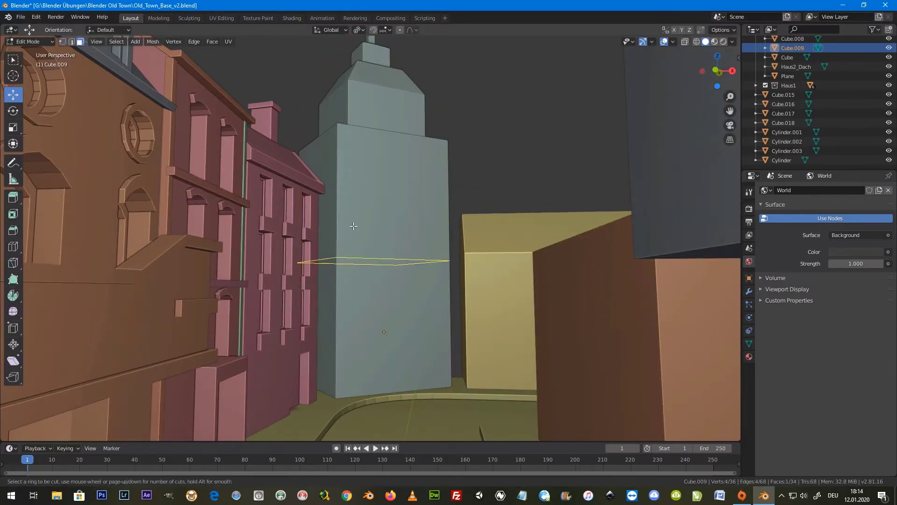
left_click(354, 226)
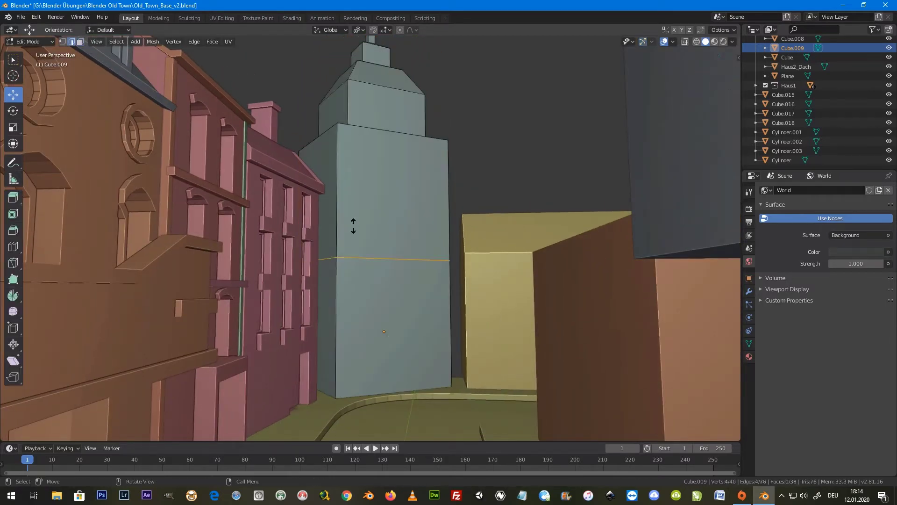
left_click(361, 97)
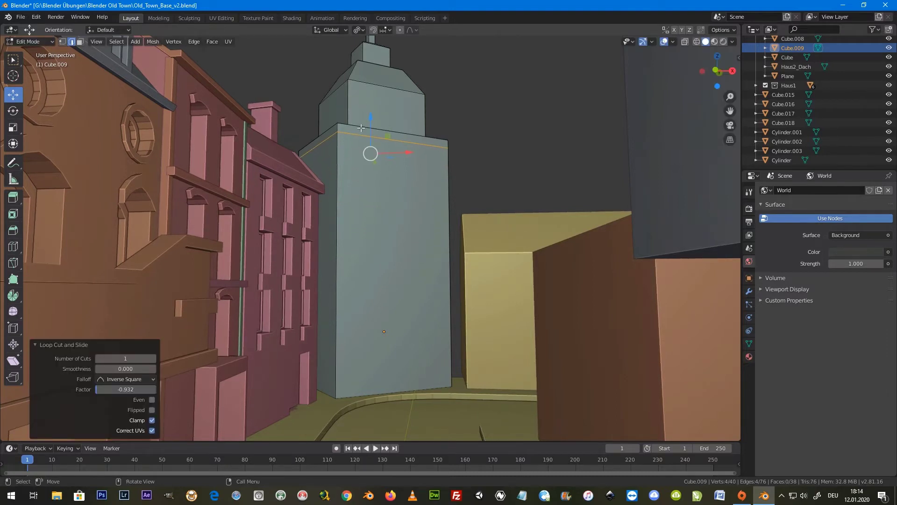
middle_click_drag(335, 153, 380, 181)
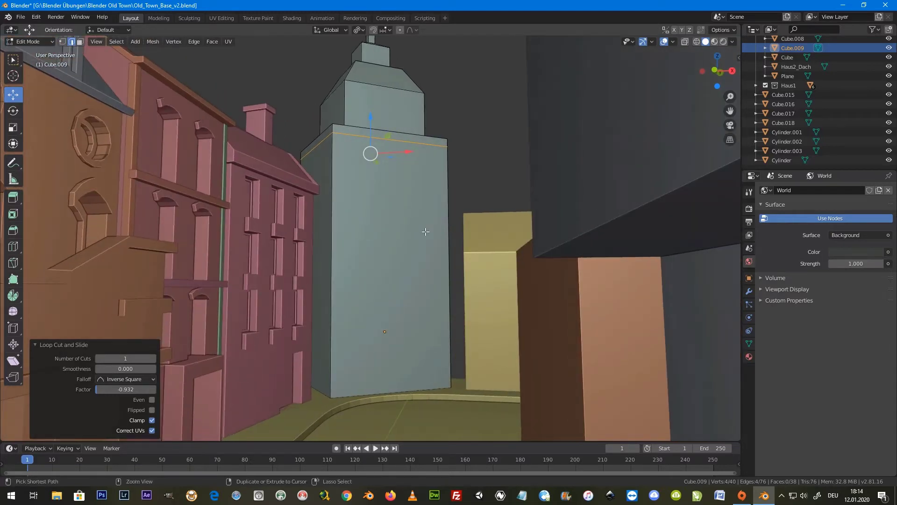
Step: Add eight horizontal loop cuts along the tower shaft
key("ctrl+r")
scroll(458, 217, "up", 7)
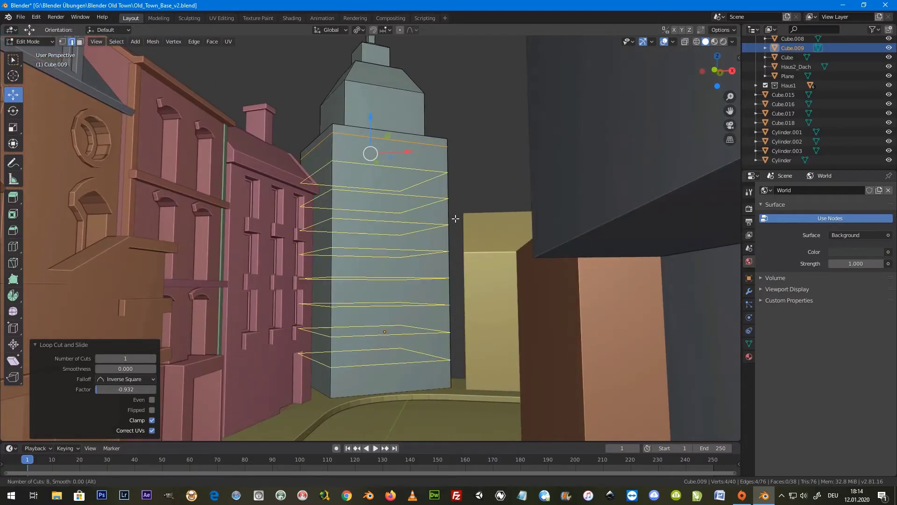
scroll(455, 218, "up", 1)
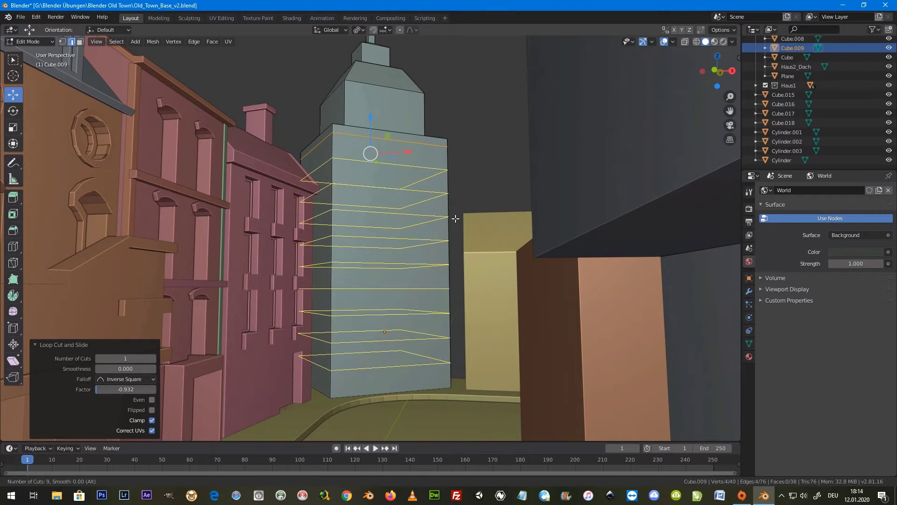
scroll(455, 224, "down", 1)
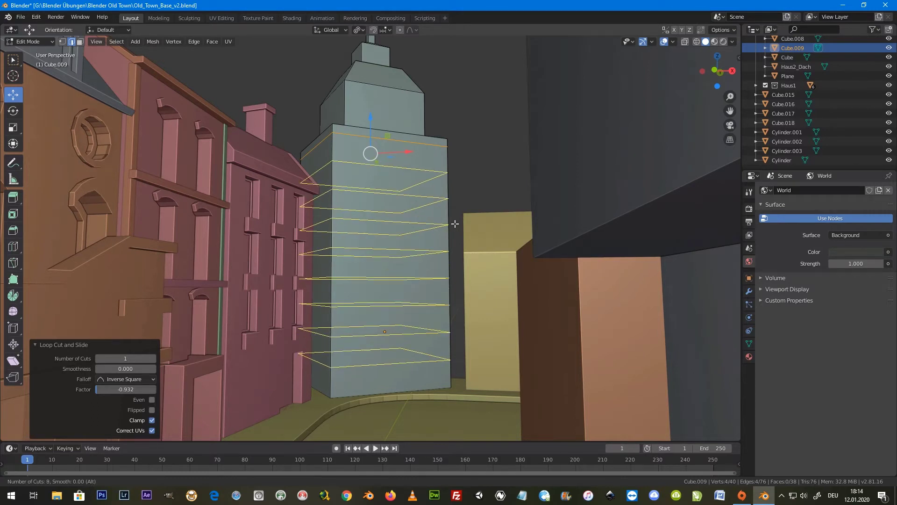
left_click(453, 225)
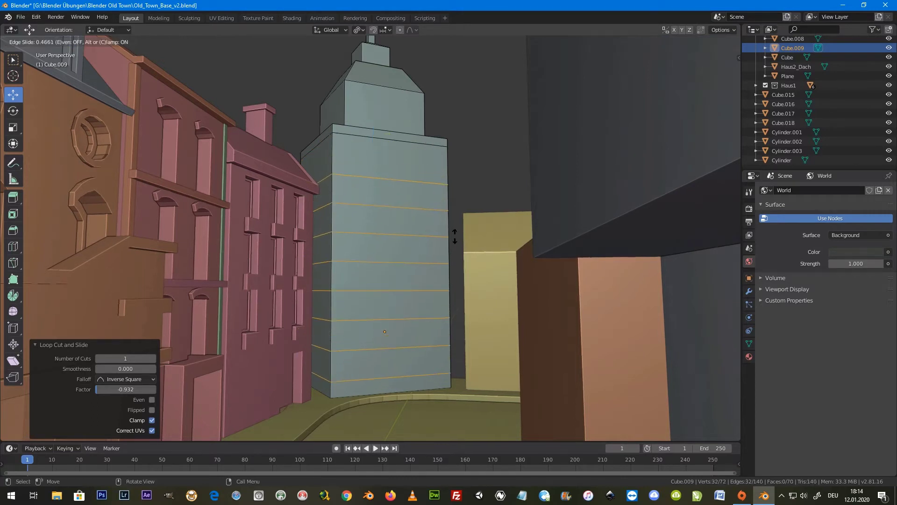
left_click(456, 201)
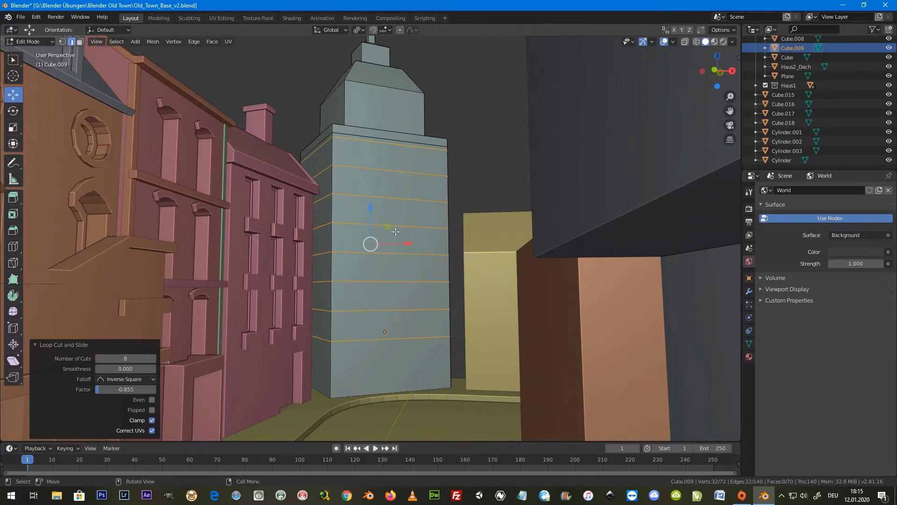
Step: Add six evenly spaced vertical loop cuts around the tower
key("ctrl+r")
scroll(395, 231, "down", 1)
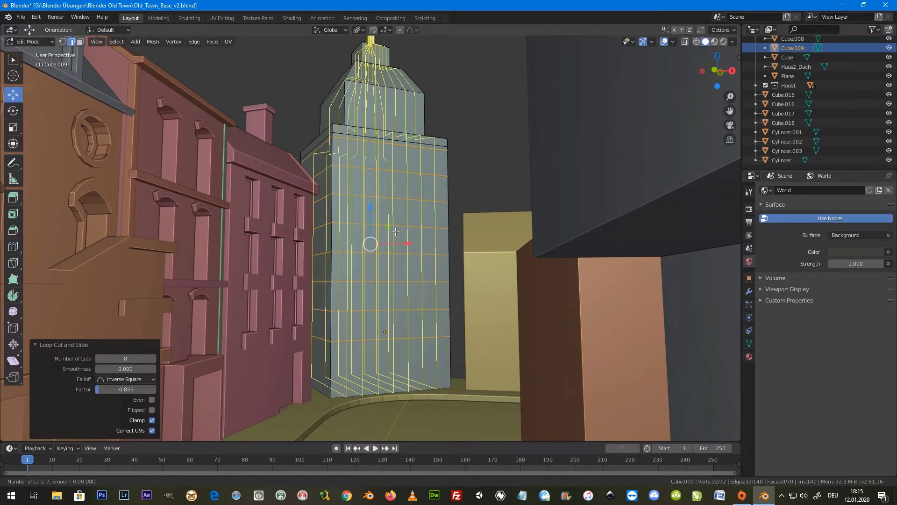
scroll(395, 231, "down", 1)
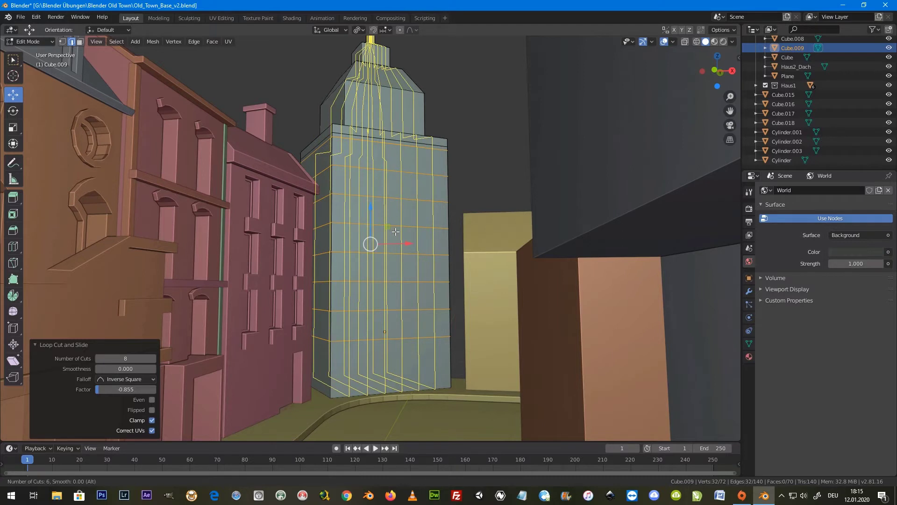
left_click(396, 231)
right_click(396, 232)
Step: In Face mode, select twelve faces in four rows of three on the tower's front
left_click(80, 41)
left_click(420, 168)
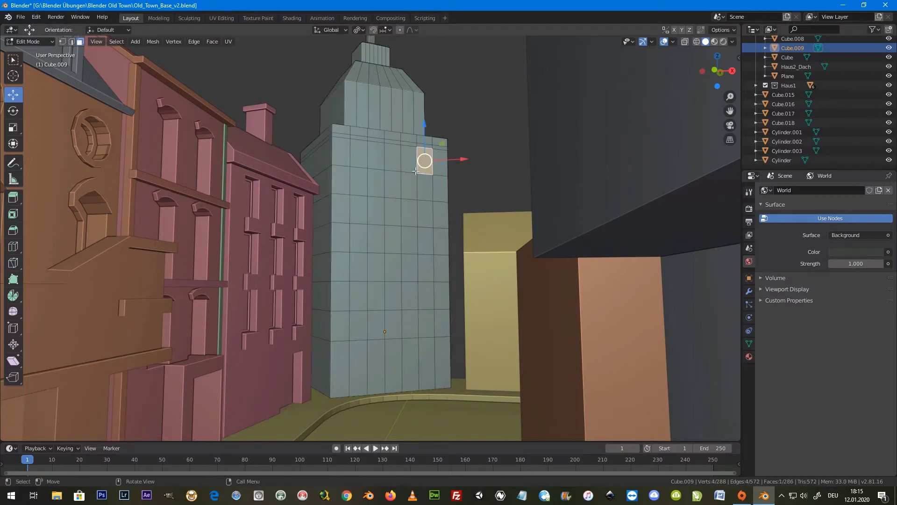
left_click(394, 157, "shift")
left_click(356, 155, "shift")
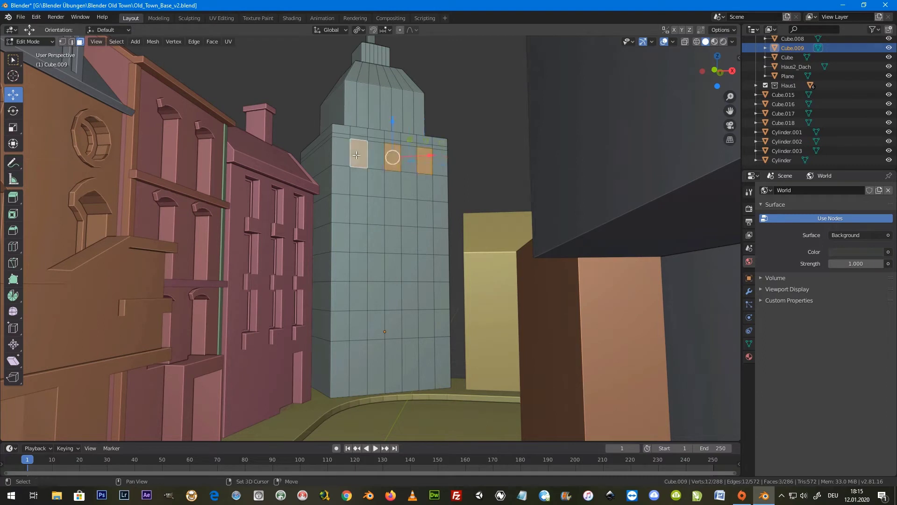
left_click(359, 209, "shift")
left_click(393, 213, "shift")
left_click(424, 214, "shift")
left_click(426, 268, "shift")
left_click(393, 267, "shift")
left_click(364, 270, "shift")
left_click(359, 326, "shift")
left_click(395, 321, "shift")
left_click(423, 323, "shift")
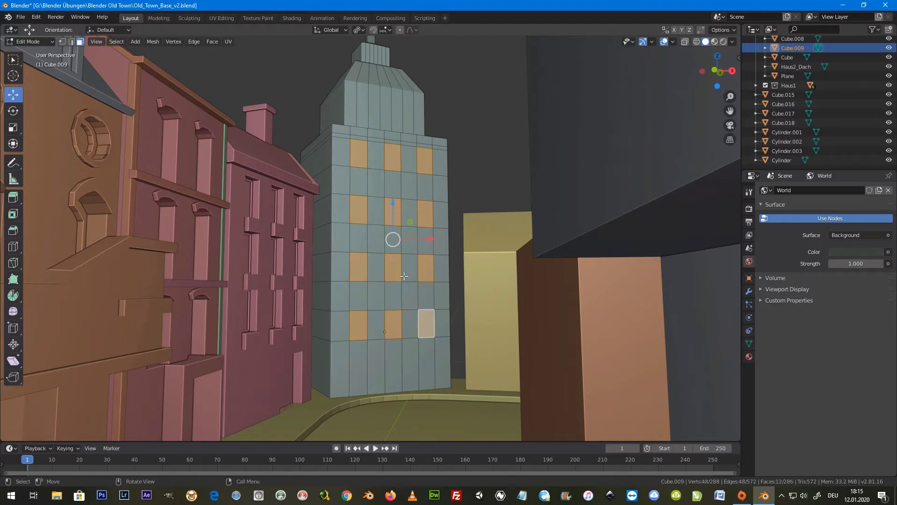
Step: Switch the Transform Orientation to Local for moving the window faces
middle_click_drag(404, 276, 401, 230)
scroll(410, 215, "up", 3)
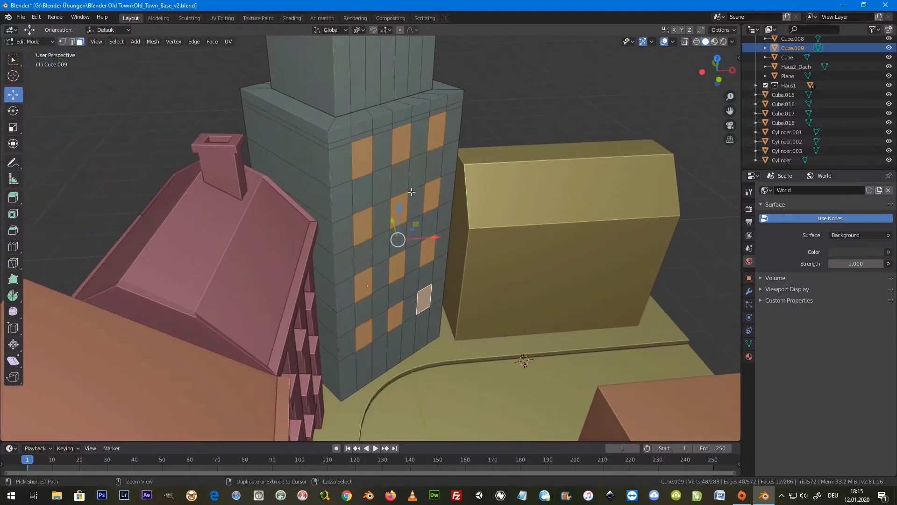
middle_click_drag(407, 218, 301, 154)
left_click(330, 30)
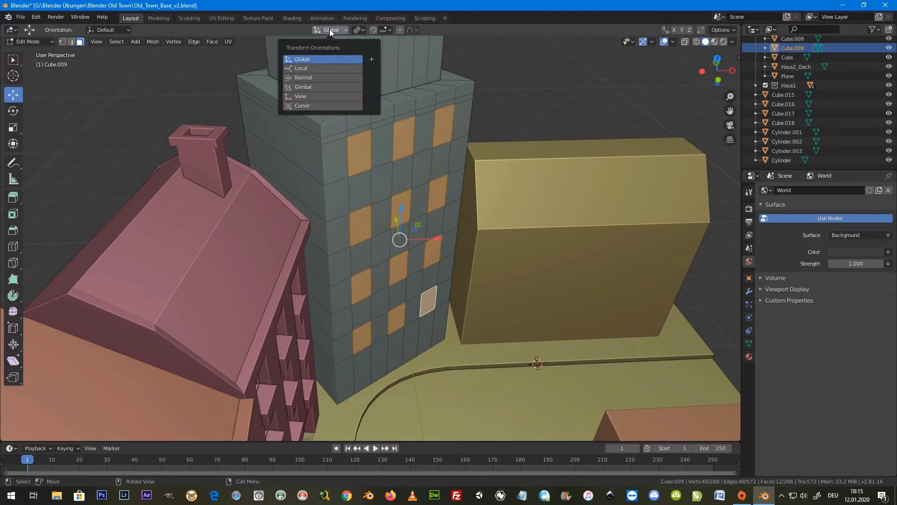
left_click(332, 69)
middle_click_drag(419, 233, 419, 237)
Step: Extrude the window faces and push them 0.11 m into the wall
key("e")
right_click(419, 237)
key("g")
key("y")
key("y")
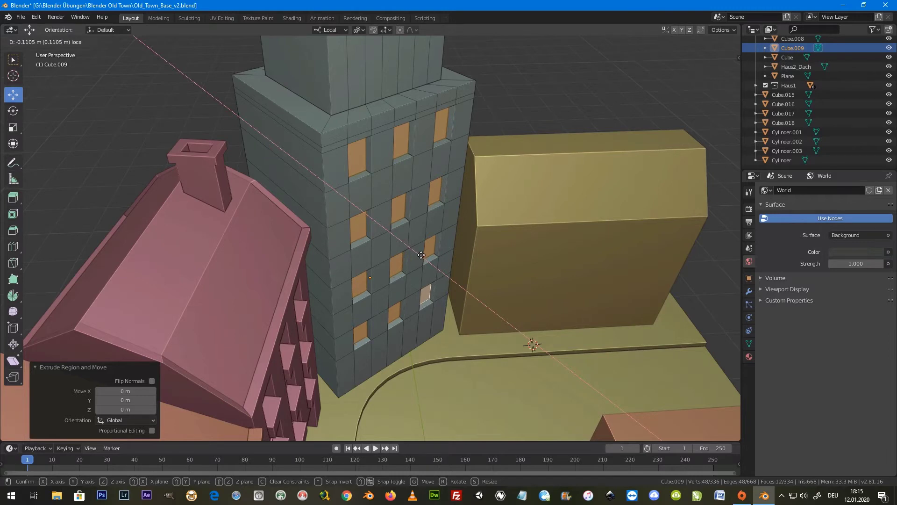
left_click(419, 253)
middle_click_drag(419, 253, 404, 215)
Step: Add a horizontal loop cut near the tower's base
key("ctrl+r")
left_click(424, 275)
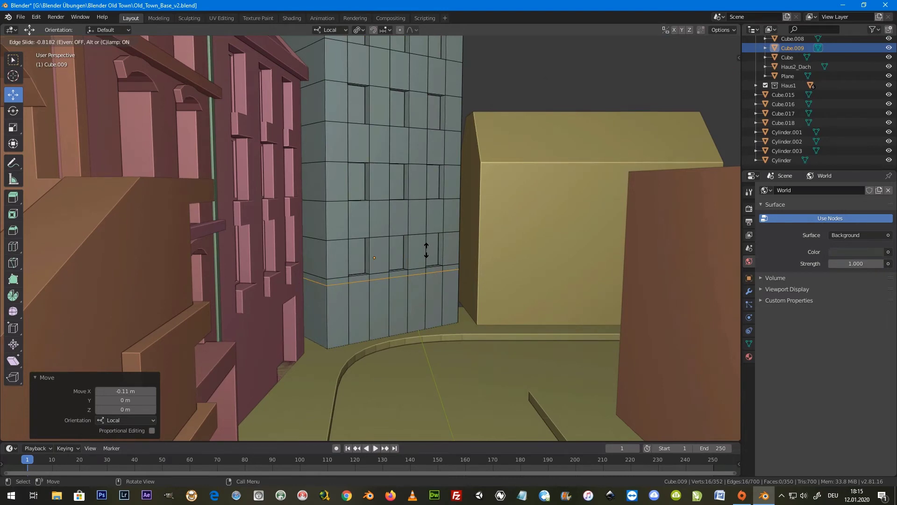
left_click(427, 253)
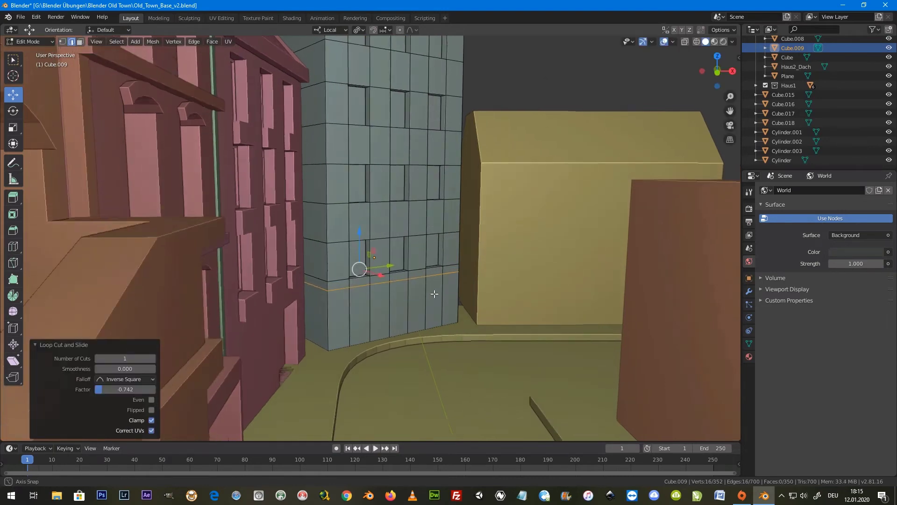
middle_click_drag(426, 253, 318, 153)
Step: Select two adjacent faces at the tower's base for the doorway
key("3")
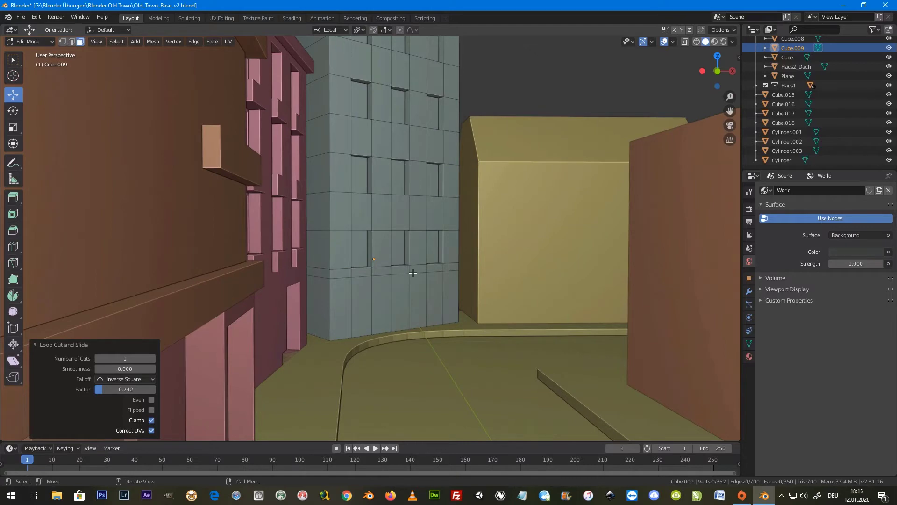
left_click_drag(407, 299, 416, 297)
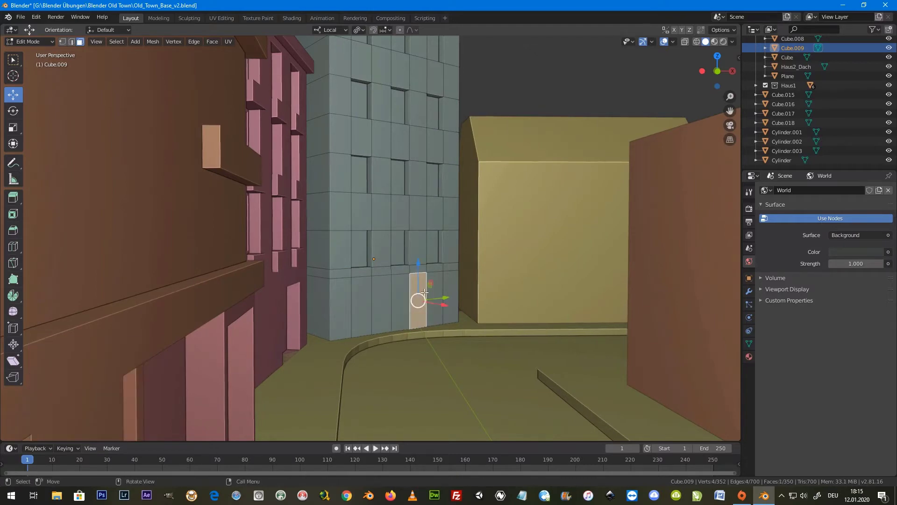
middle_click_drag(424, 293, 430, 312)
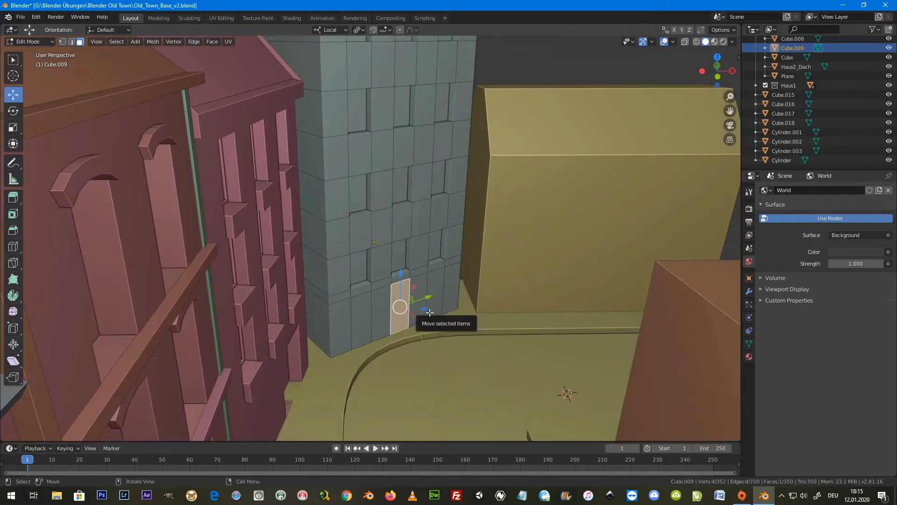
left_click(419, 305, "shift")
middle_click_drag(420, 305, 427, 310)
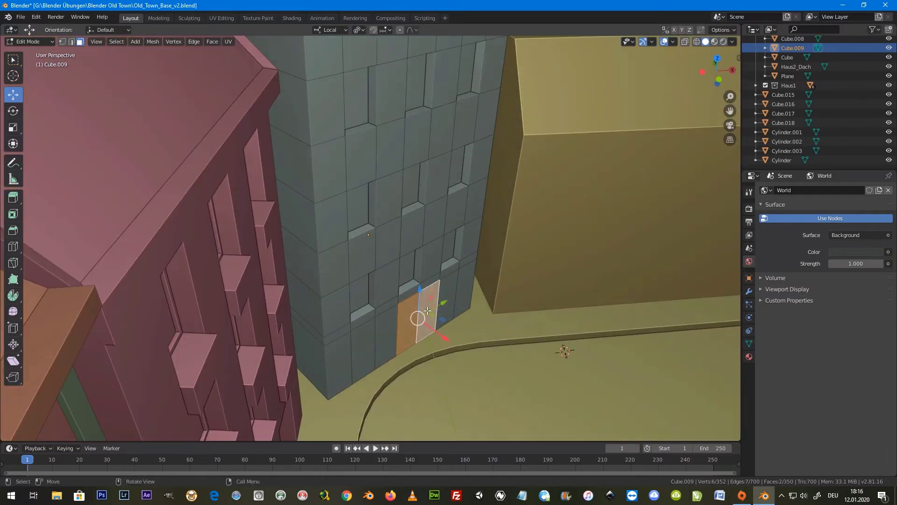
scroll(428, 311, "up", 3)
Step: Extrude the doorway faces 0.161 m into the tower wall
key("e")
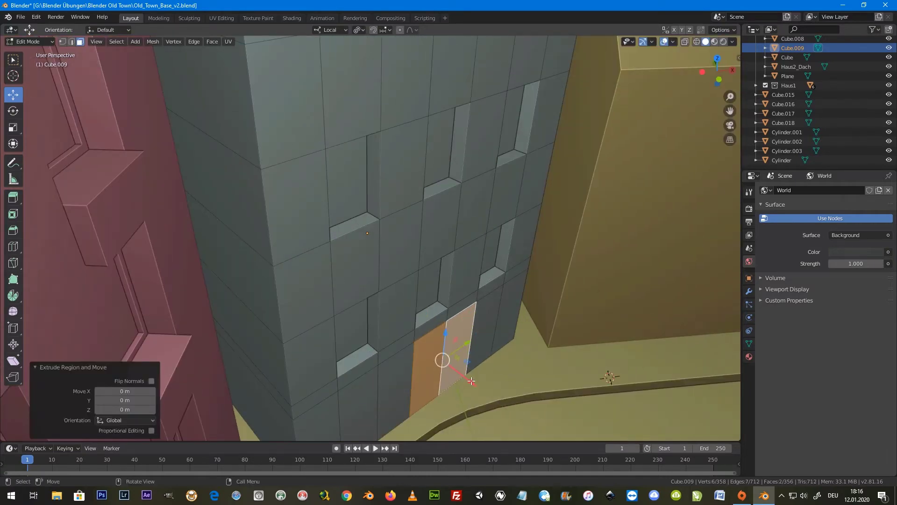
left_click(457, 373)
mouse_move(457, 373)
middle_mouse_down()
mouse_move(427, 351)
mouse_move(419, 328)
mouse_move(431, 315)
mouse_move(418, 323)
mouse_move(403, 313)
middle_mouse_up()
mouse_move(402, 201)
middle_mouse_down()
mouse_move(384, 182)
mouse_move(367, 130)
mouse_move(337, 119)
mouse_move(370, 115)
middle_mouse_up()
scroll(392, 197, "down", 5)
scroll(388, 197, "up", 4)
key("ctrl+r")
Step: Add a loop cut low on the tower's upper block
left_click(394, 121)
key("g")
key("g")
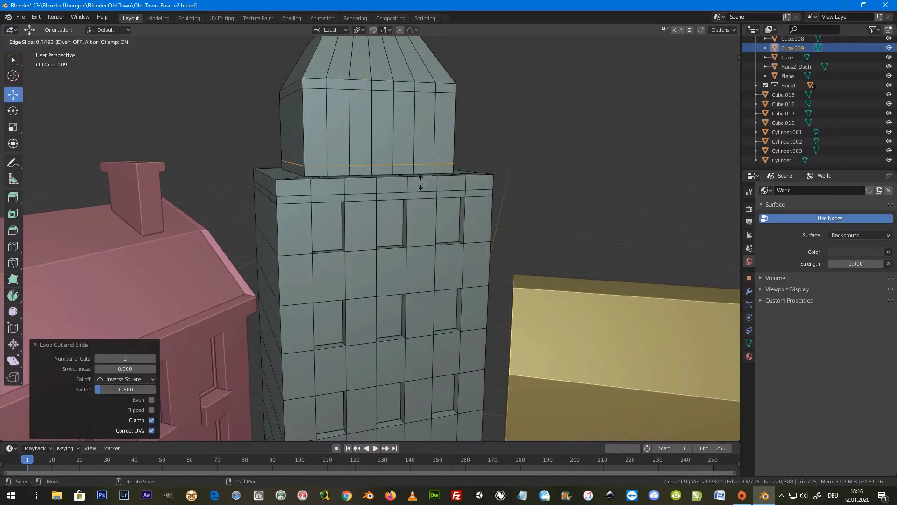
left_click(421, 183)
middle_click_drag(387, 136, 419, 127)
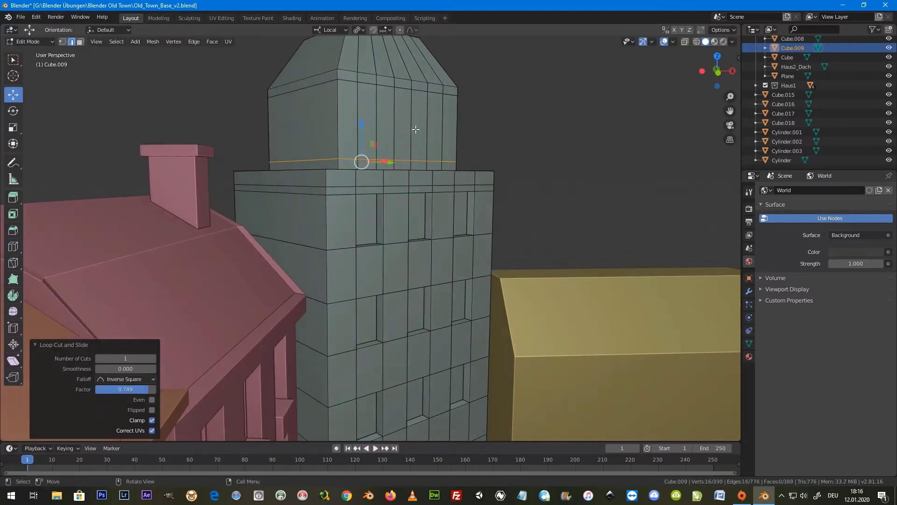
Step: Extrude the upper block's face band and scale it 1.066 on X and Y into a ledge
left_click(80, 42)
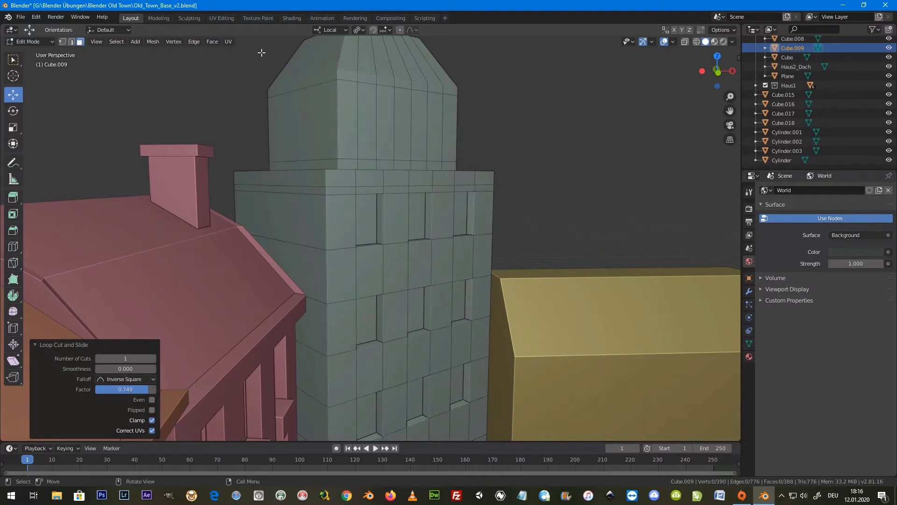
left_click(458, 95, "alt")
key("e")
key("Escape")
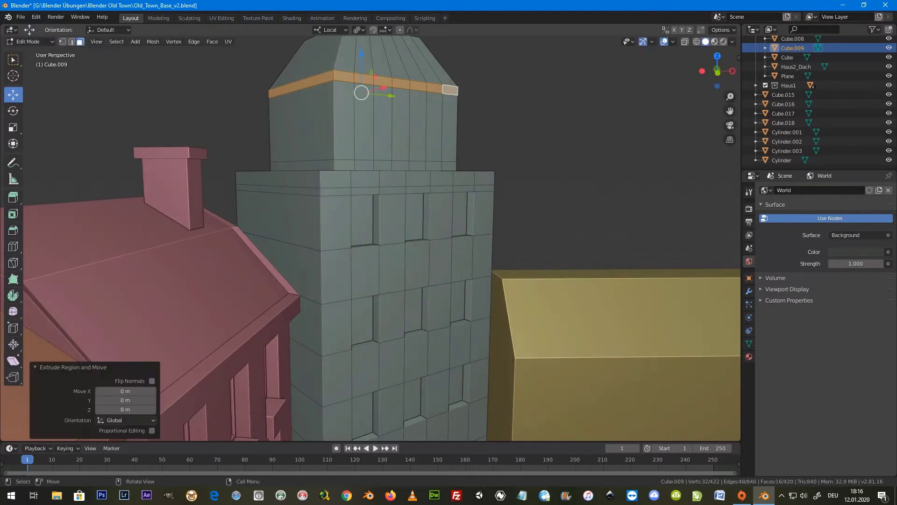
key("s")
key("shift+z")
key("shift+z")
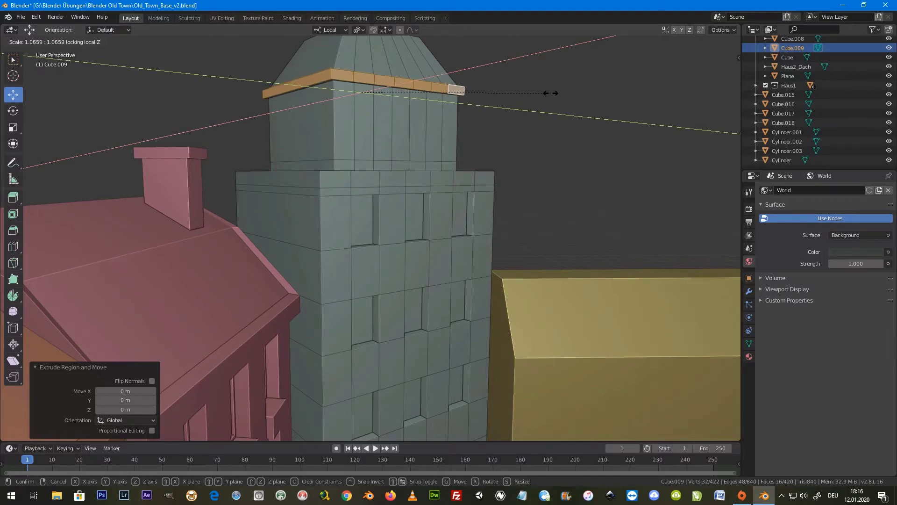
left_click(550, 93)
middle_click_drag(550, 93, 495, 193)
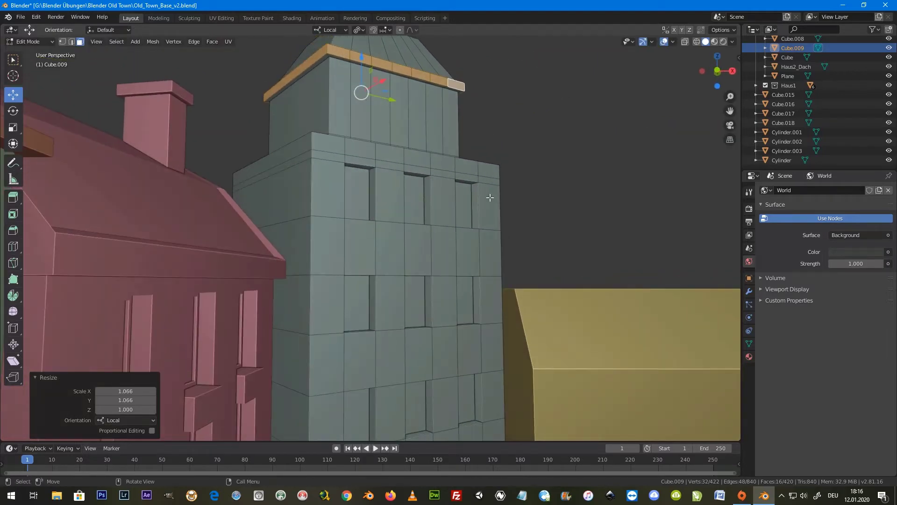
left_click(500, 172, "alt")
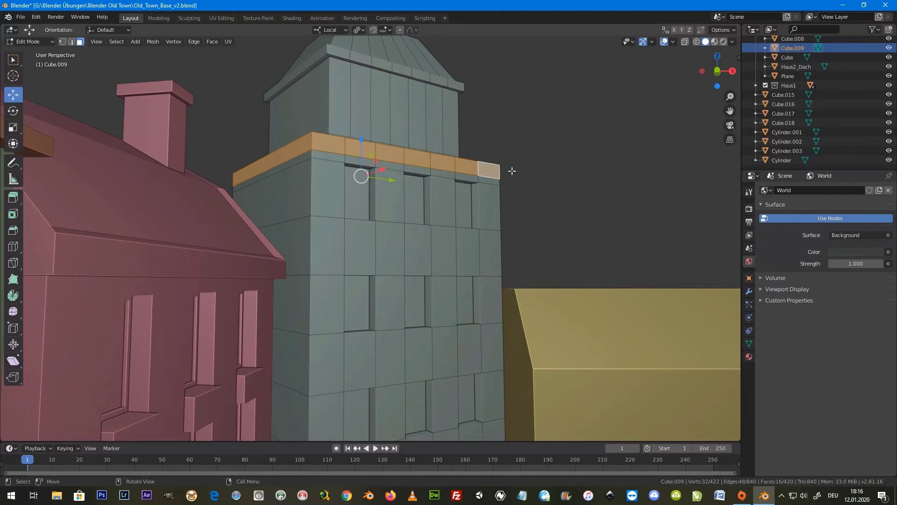
Step: Extrude the top band again and scale it 1.084 on X and Y
key("e")
right_click(512, 171)
key("s")
key("shift+z")
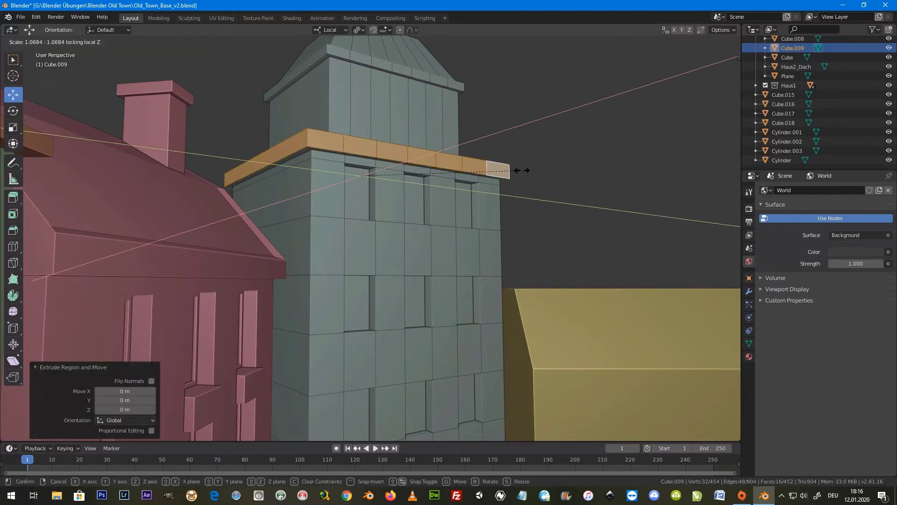
left_click(520, 171)
mouse_move(520, 172)
middle_mouse_down()
mouse_move(349, 207)
mouse_move(351, 150)
middle_mouse_up()
Step: Inspect the ledge overhang from several angles and return to Object Mode
mouse_move(366, 184)
middle_mouse_down("shift")
mouse_move(378, 260)
mouse_move(379, 239)
middle_mouse_up("shift")
mouse_move(437, 140)
middle_mouse_down()
mouse_move(452, 136)
mouse_move(450, 179)
mouse_move(444, 161)
middle_mouse_up()
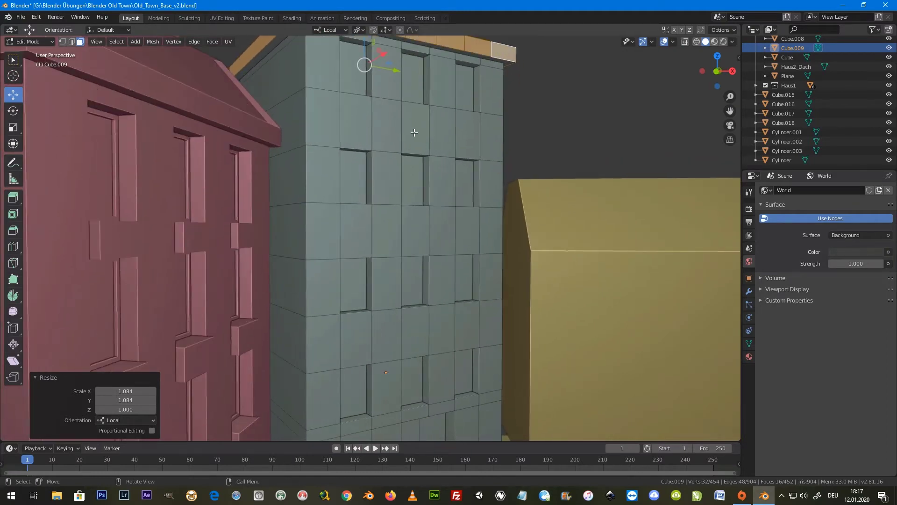
scroll(412, 136, "down", 3)
mouse_move(412, 136)
middle_mouse_down()
mouse_move(413, 216)
mouse_move(401, 232)
mouse_move(365, 238)
mouse_move(380, 113)
middle_mouse_up()
scroll(397, 234, "up", 2)
scroll(395, 244, "up", 2)
scroll(361, 210, "up", 2)
mouse_move(445, 146)
middle_mouse_down()
mouse_move(460, 243)
mouse_move(443, 196)
mouse_move(444, 251)
mouse_move(358, 132)
middle_mouse_up()
scroll(312, 100, "down", 2)
scroll(318, 89, "down", 2)
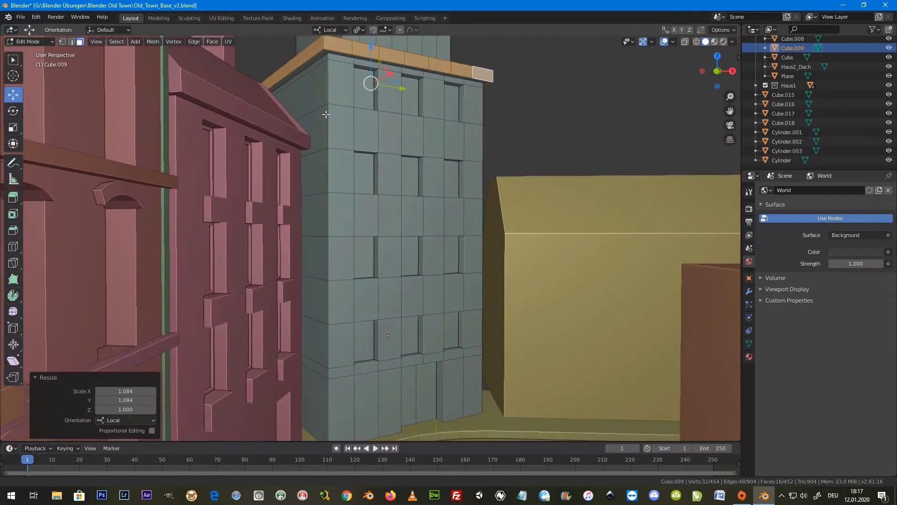
scroll(325, 77, "down", 2)
scroll(366, 77, "up", 2)
scroll(347, 84, "up", 2)
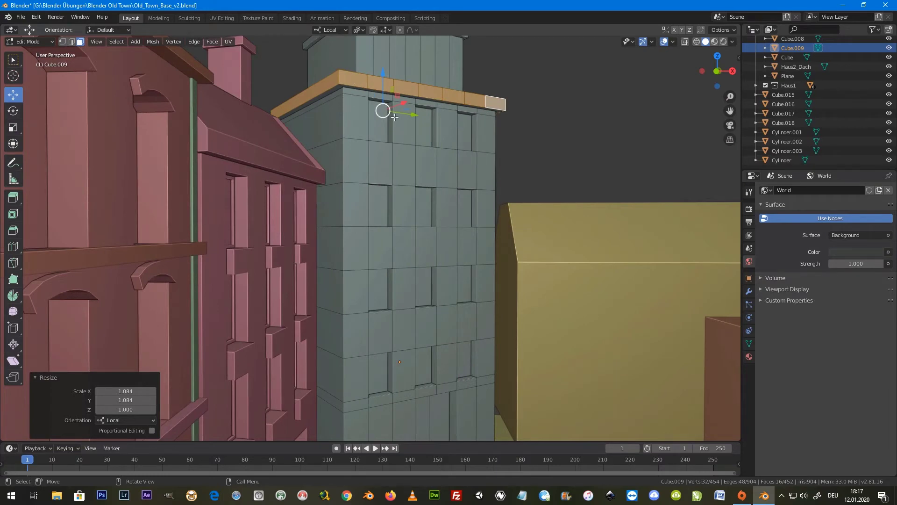
key("Tab")
scroll(397, 122, "down", 4)
Step: Shift the grey tower Cube.009 -0.436 m along its local X axis
middle_click_drag(413, 162, 302, 181)
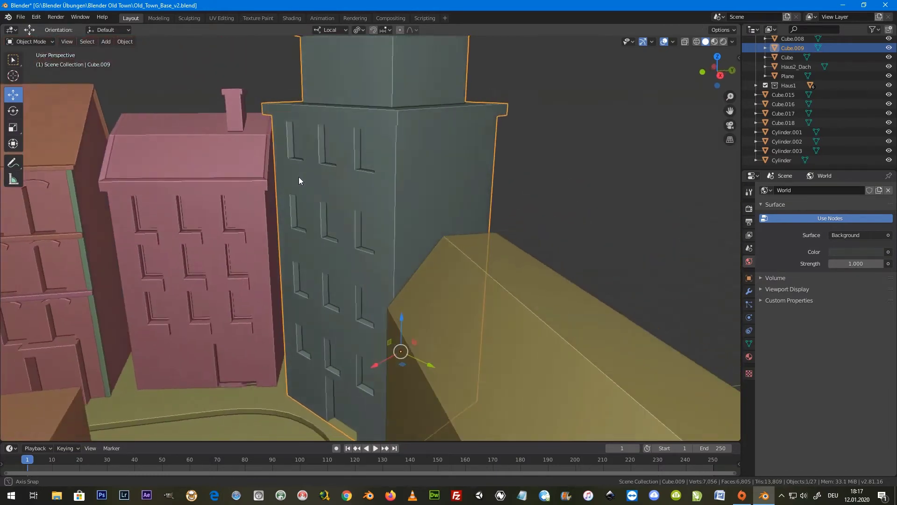
scroll(301, 175, "down", 2)
scroll(328, 154, "up", 4)
middle_click_drag(338, 147, 388, 136)
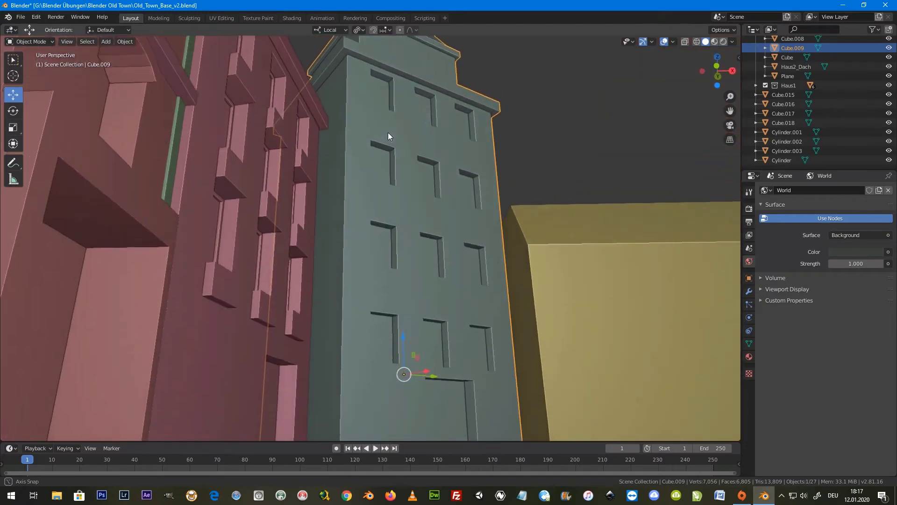
scroll(388, 136, "down", 2)
scroll(416, 168, "up", 2)
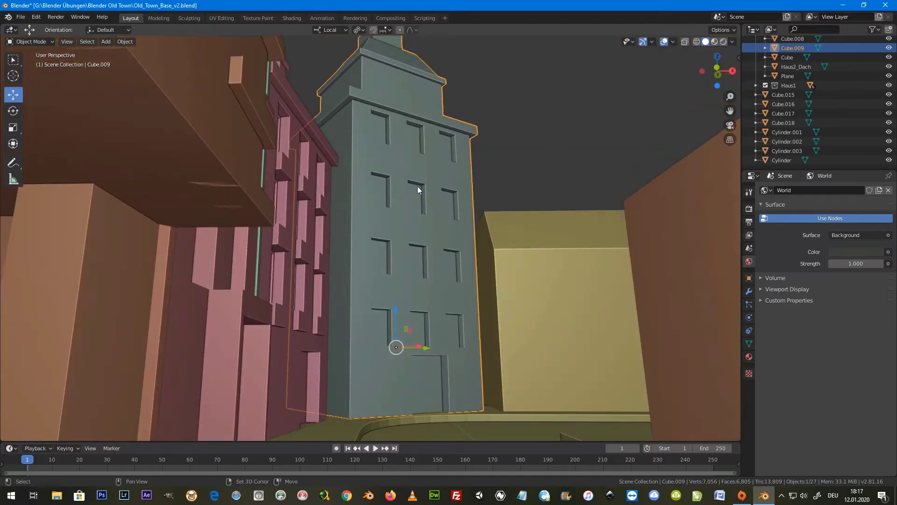
scroll(418, 187, "down", 1)
mouse_move(416, 158)
middle_mouse_down()
mouse_move(401, 240)
mouse_move(387, 256)
middle_mouse_up()
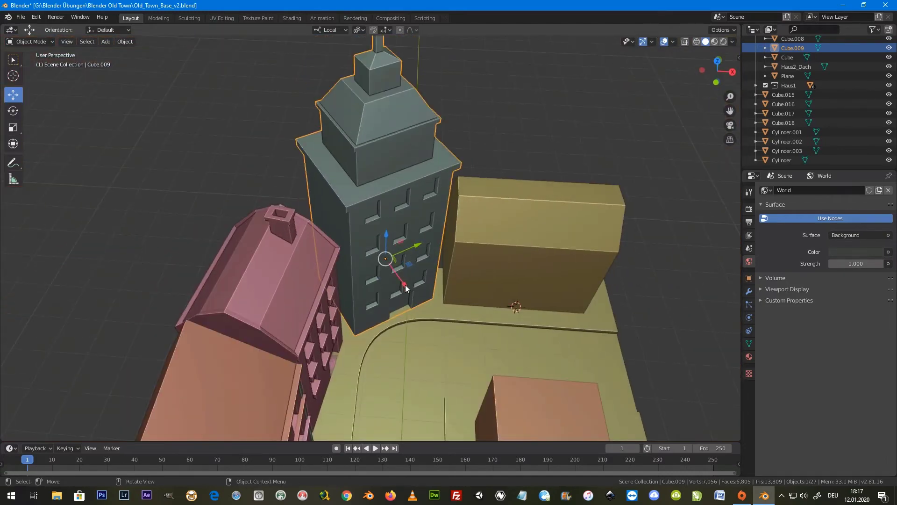
key("g")
key("x")
left_click(419, 267)
Step: Nudge the tower -0.0185 m along Y and select the ground Plane
mouse_move(419, 266)
middle_mouse_down()
mouse_move(400, 291)
mouse_move(416, 268)
middle_mouse_up()
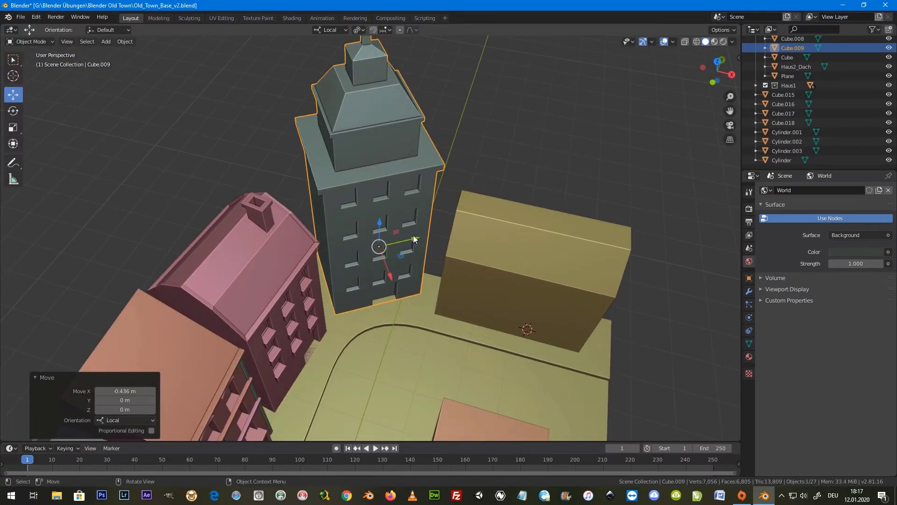
left_click_drag(414, 239, 437, 310)
left_click(436, 307)
mouse_move(436, 307)
middle_mouse_down()
mouse_move(471, 334)
mouse_move(455, 321)
mouse_move(525, 332)
middle_mouse_up()
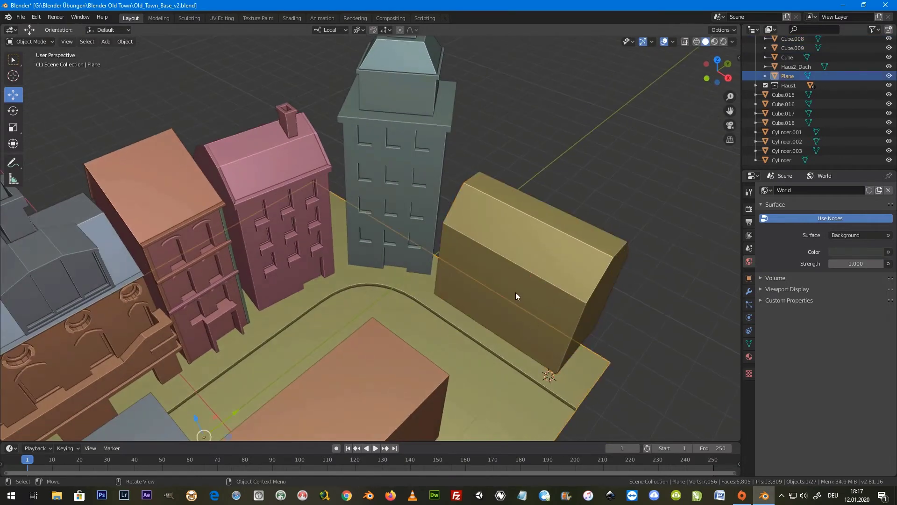
Step: Push the ground Plane's outer edge chain nearly 3 m outward along Y
key("Tab")
key("alt+a")
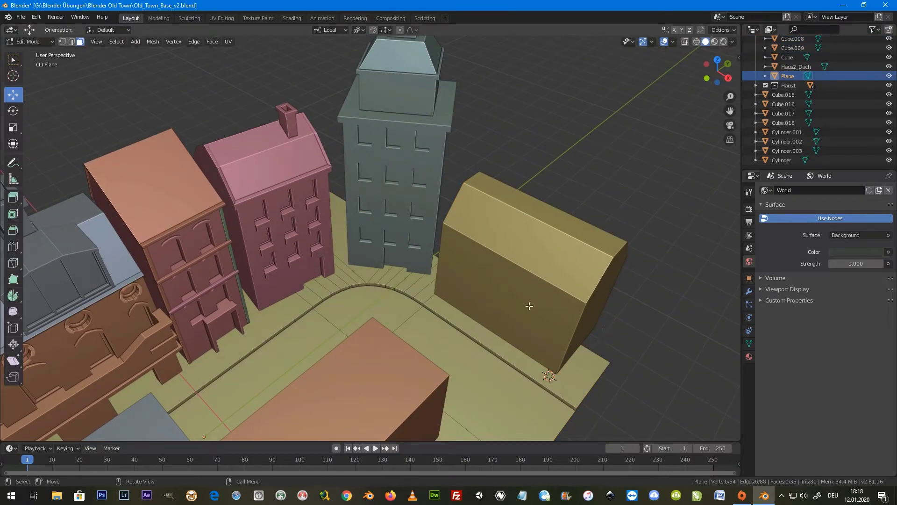
left_click(75, 41)
left_click(605, 350, "alt")
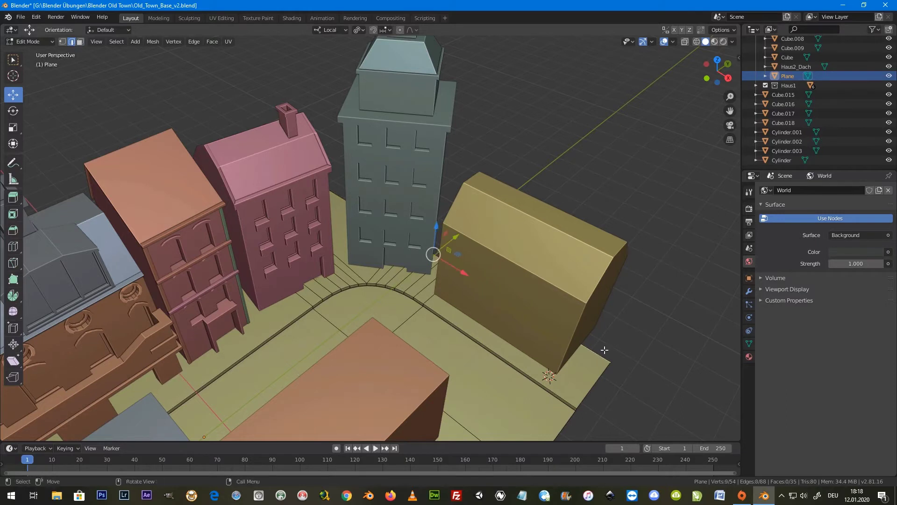
left_click_drag(461, 237, 504, 184)
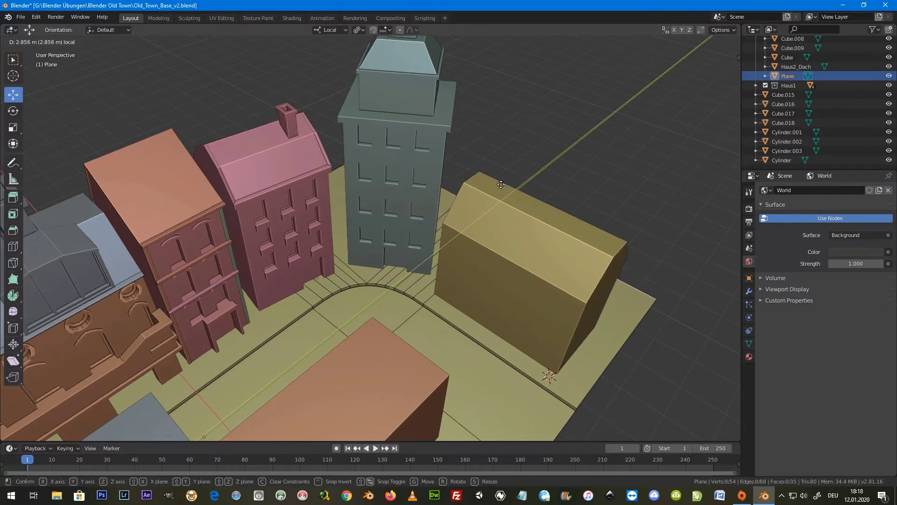
left_click_drag(504, 183, 501, 185)
key("KP_Decimal")
key("Tab")
Step: Orbit around the street to inspect the extended ground, then re-enter Edit Mode
mouse_move(461, 210)
middle_mouse_down()
mouse_move(460, 257)
mouse_move(455, 153)
middle_mouse_up()
mouse_move(427, 191)
middle_mouse_down()
mouse_move(291, 298)
mouse_move(325, 302)
mouse_move(368, 256)
middle_mouse_up()
scroll(483, 209, "up", 3)
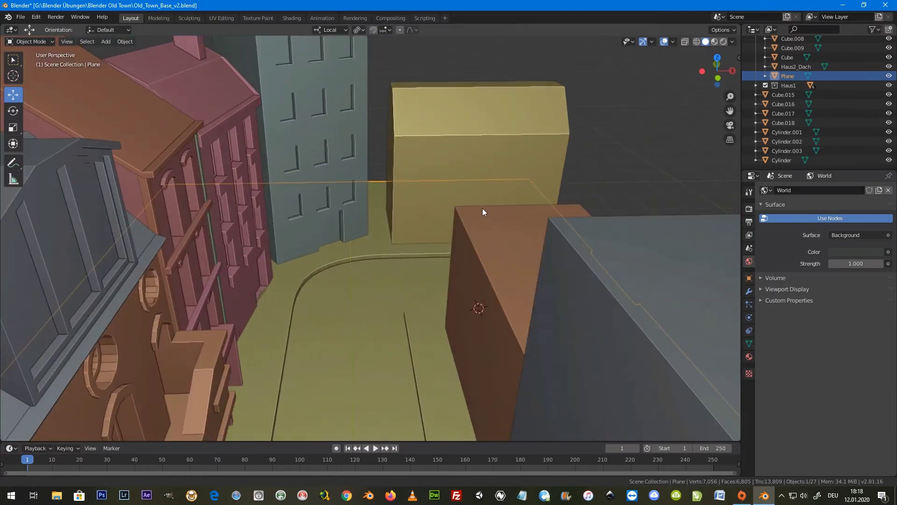
scroll(356, 213, "up", 2)
mouse_move(356, 214)
middle_mouse_down()
mouse_move(348, 242)
mouse_move(315, 286)
mouse_move(313, 208)
middle_mouse_up()
scroll(329, 266, "down", 3)
mouse_move(329, 266)
middle_mouse_down()
mouse_move(365, 253)
mouse_move(344, 219)
middle_mouse_up()
key("Tab")
Step: Add horizontal loop cuts across the grey tower Cube.009 at the floor levels
key("Tab")
left_click(284, 177)
key("Tab")
scroll(290, 196, "up", 2)
key("ctrl+r")
left_click(327, 129)
key("ctrl+r")
left_click(338, 205)
left_click(339, 201)
key("ctrl+r")
left_click(341, 273)
left_click(344, 261)
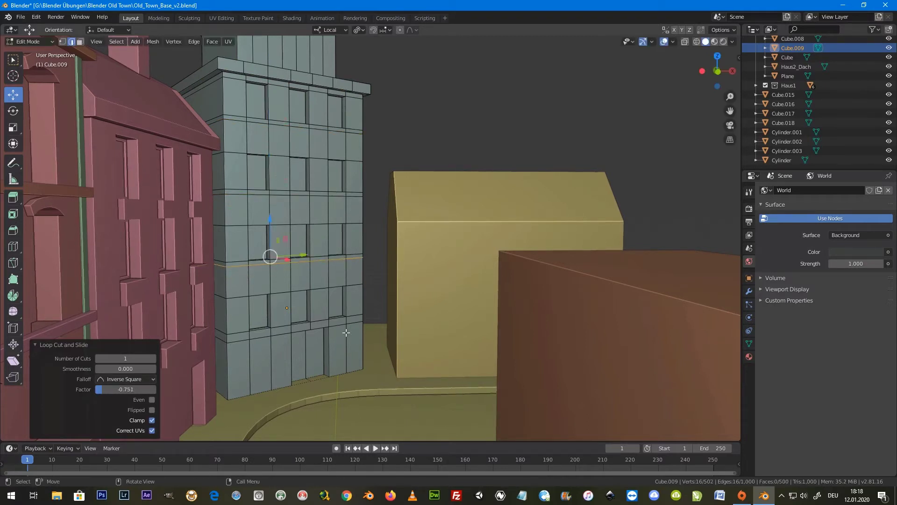
Step: Extrude four face loops and scale them out 1.055 on X and Y into ledges
left_click(80, 41)
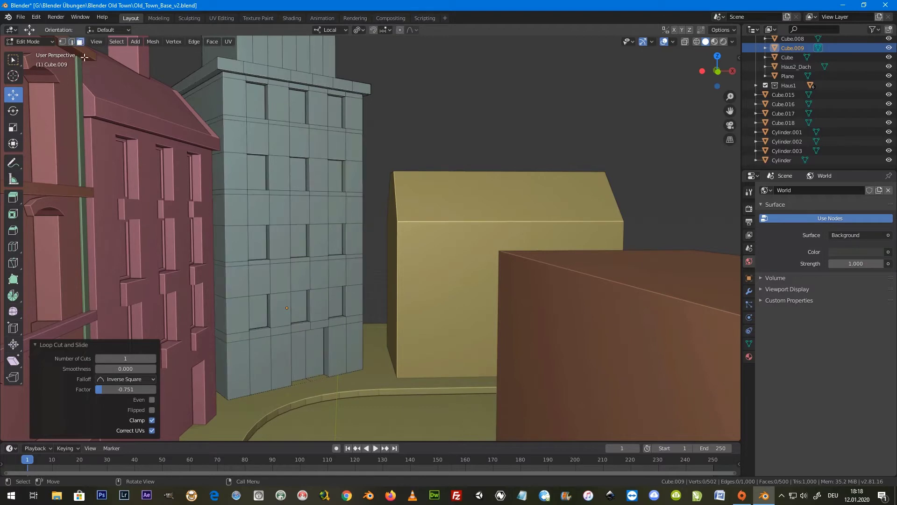
left_click(368, 132, "alt")
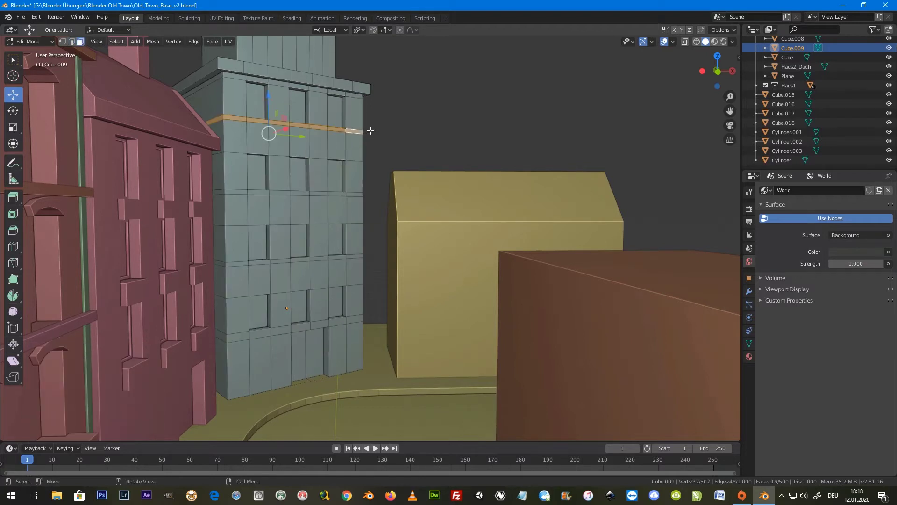
left_click(367, 194, "alt+shift")
left_click(363, 258, "alt+shift")
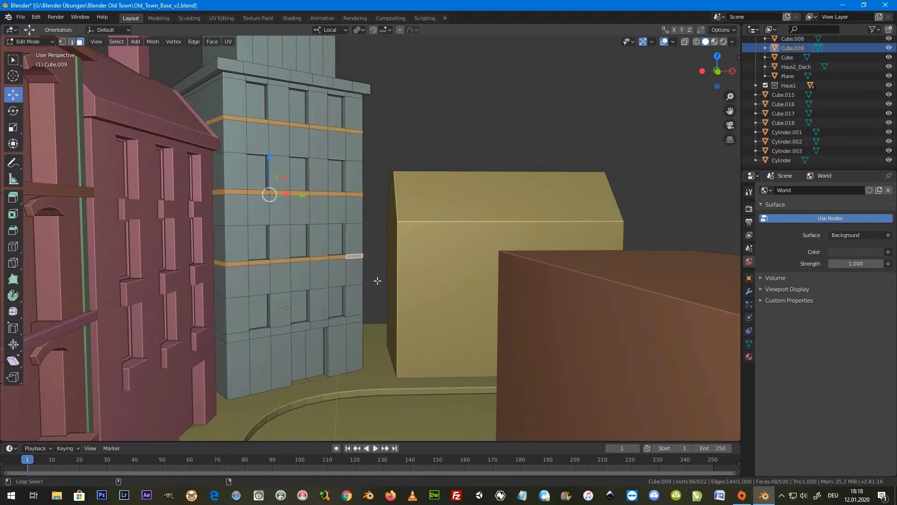
left_click(359, 323, "alt+shift")
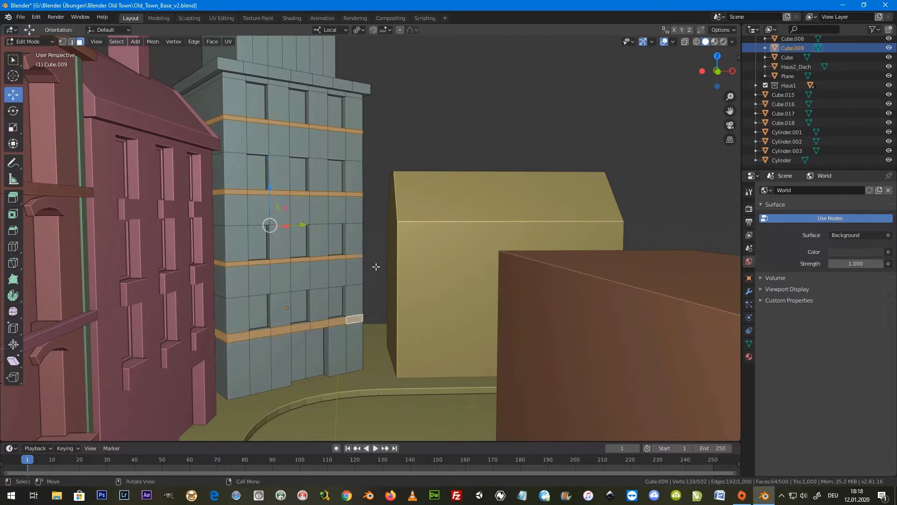
key("e")
key("Escape")
key("s")
key("shift+z")
key("shift+z")
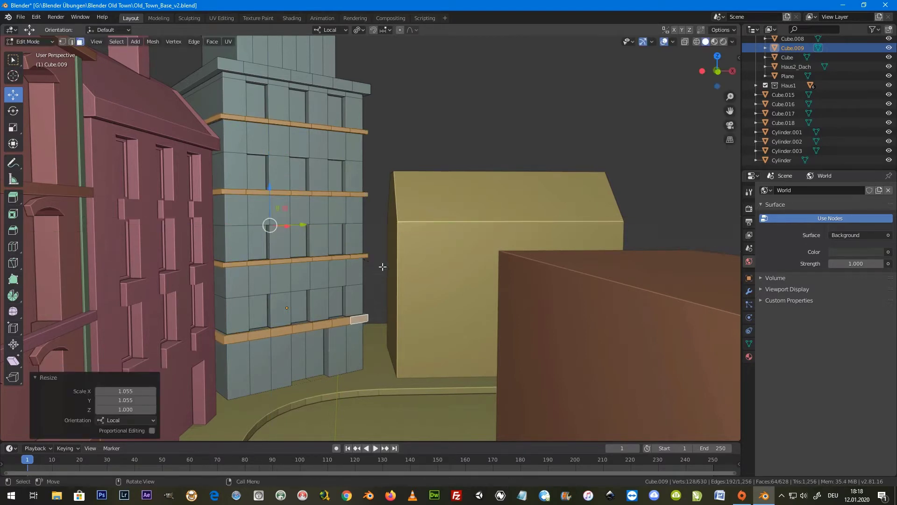
left_click(382, 267)
middle_click_drag(382, 267, 329, 266)
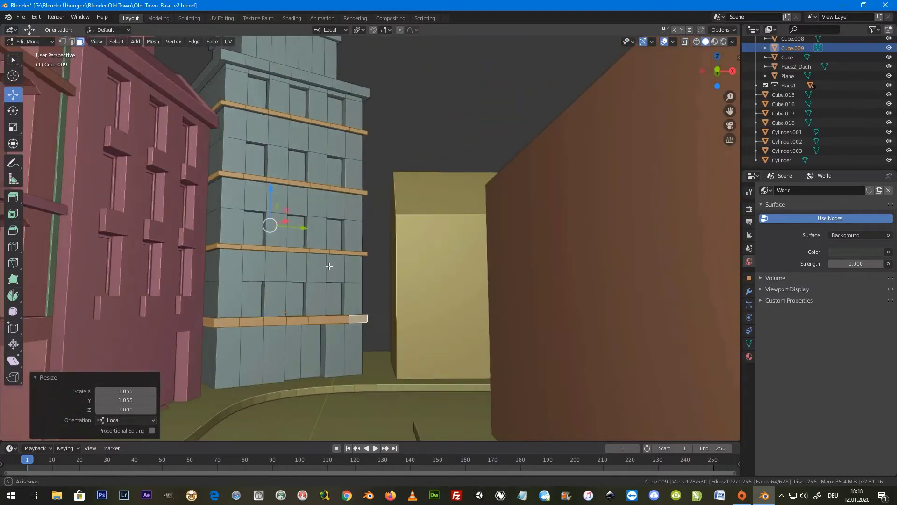
Step: Select a strip of faces on the tower's bottom ledge for the balcony
left_click(296, 320)
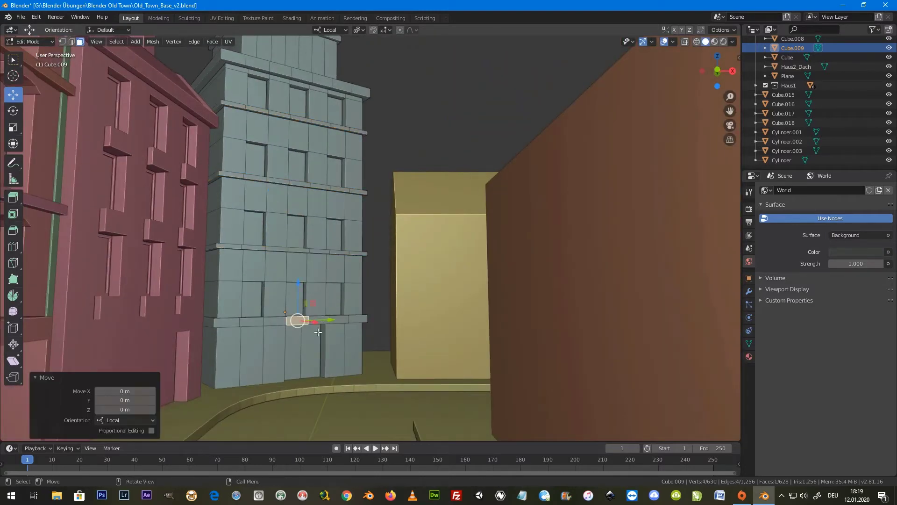
middle_click_drag(322, 317, 320, 318)
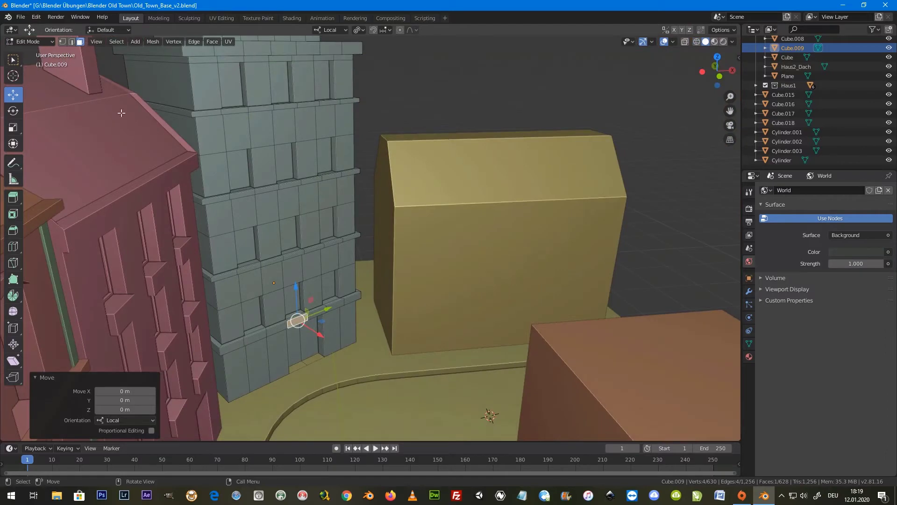
left_click(13, 59)
left_click(318, 314, "shift")
middle_click_drag(326, 323, 111, 99)
left_click(16, 100)
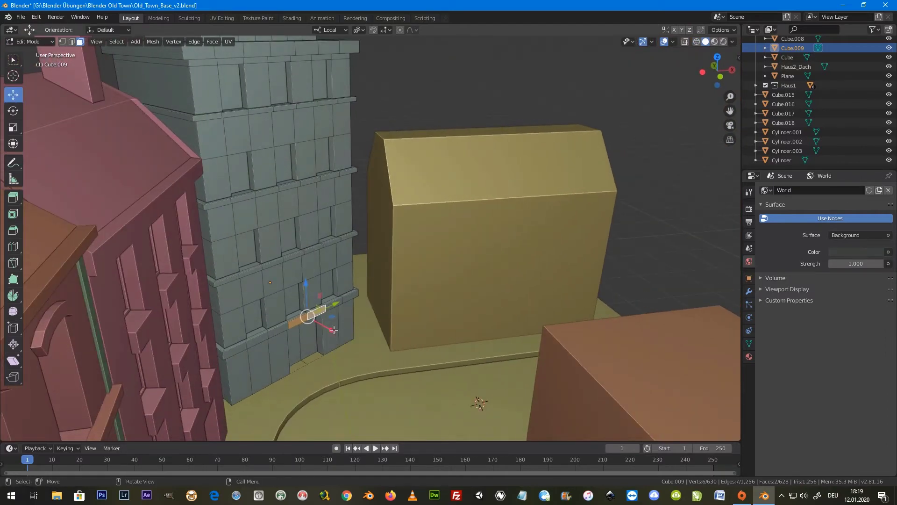
middle_click_drag(316, 344, 319, 301)
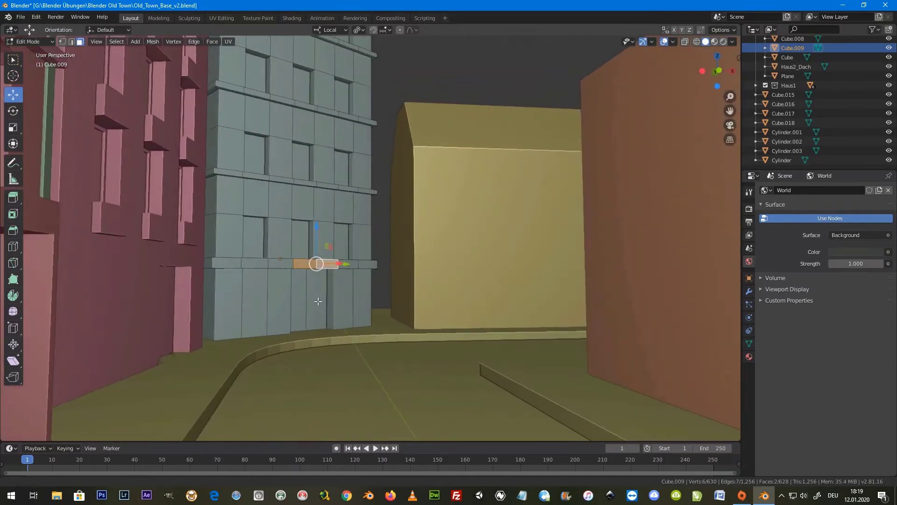
scroll(319, 301, "up", 2)
middle_click_drag(318, 302, 279, 290)
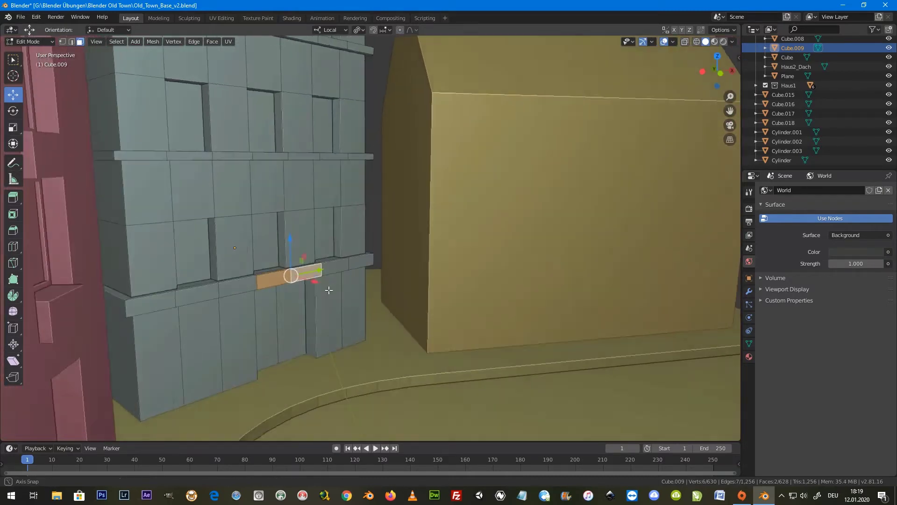
left_click(280, 290, "shift")
left_click_drag(236, 291, 270, 284)
left_click(307, 271, "shift")
left_click(273, 283, "shift")
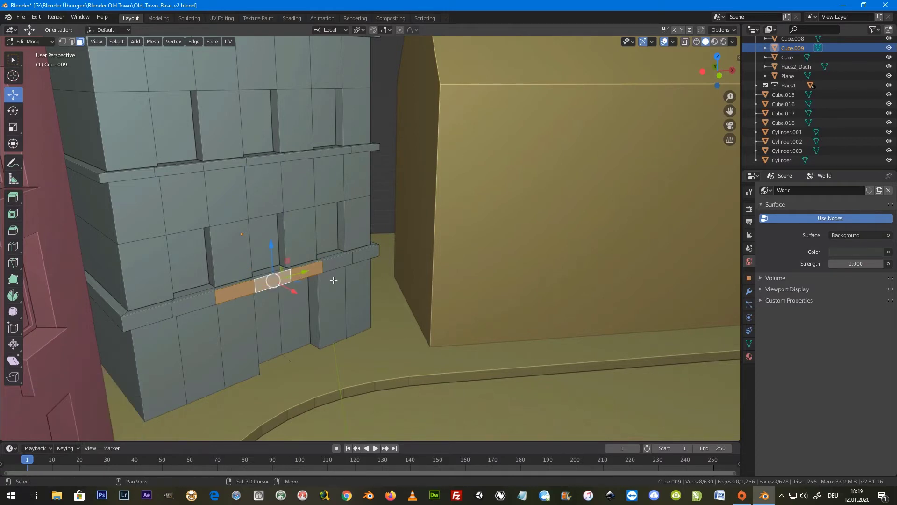
left_click(336, 262, "shift")
Step: Extrude the ledge strip and push it out 0.157 m along local X as a slab
key("e")
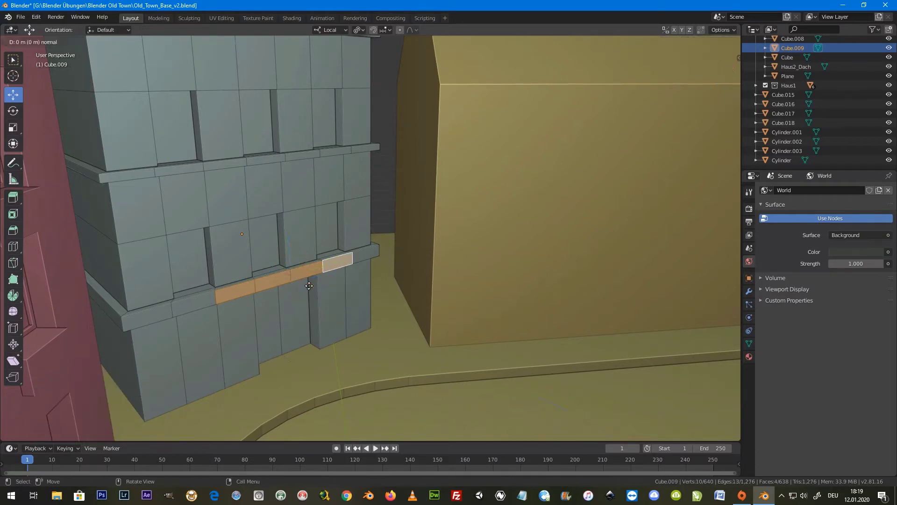
right_click(312, 286)
key("g")
key("x")
key("x")
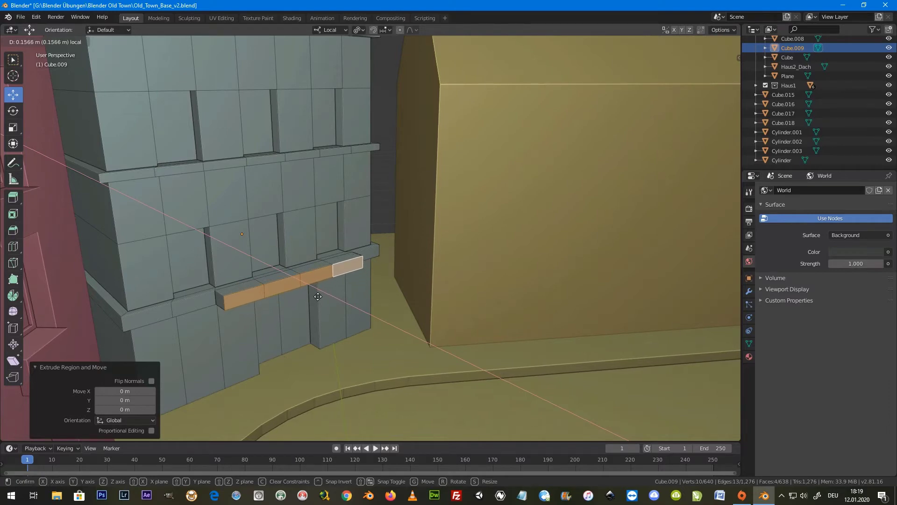
left_click(318, 296)
middle_click_drag(320, 321, 331, 303)
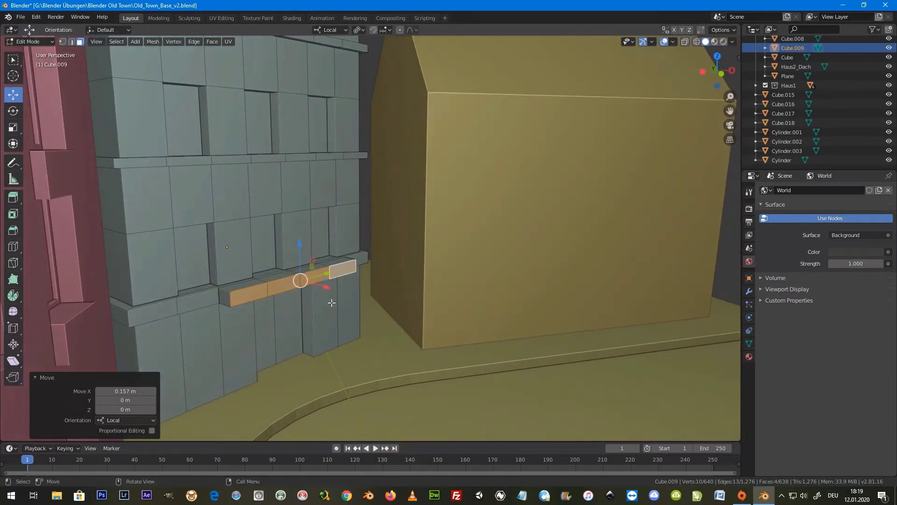
mouse_move(312, 293)
middle_mouse_down()
mouse_move(309, 319)
mouse_move(308, 302)
mouse_move(255, 289)
mouse_move(278, 345)
middle_mouse_up()
key("Tab")
key("Tab")
Step: Move the slab's end faces 0.288 m along local X to lengthen the balcony
left_click(288, 293)
middle_click_drag(299, 280, 304, 276)
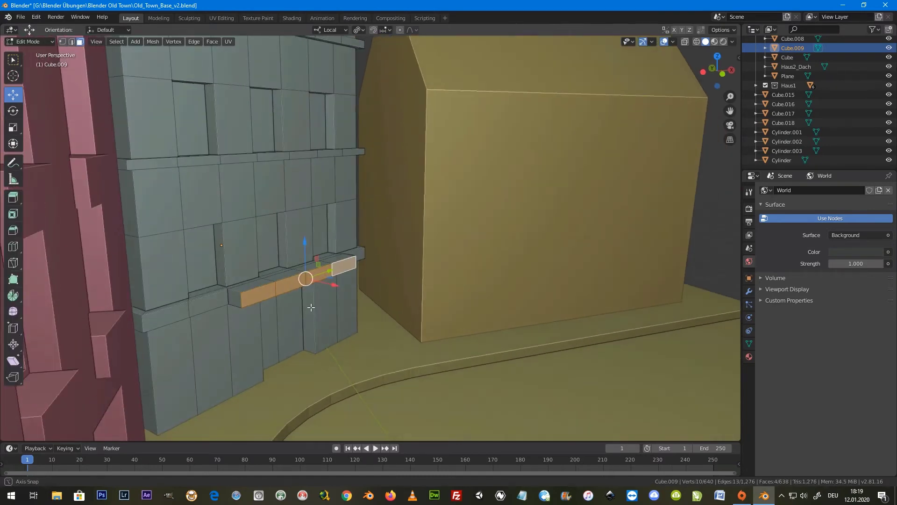
left_click(318, 274)
left_click(290, 285, "shift")
key("g")
key("x")
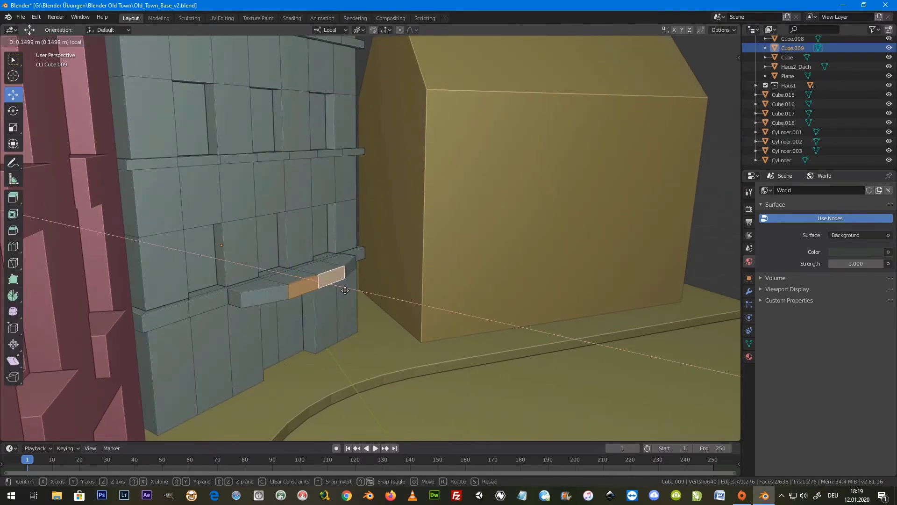
left_click(356, 308)
mouse_move(355, 308)
middle_mouse_down()
mouse_move(319, 321)
mouse_move(328, 321)
middle_mouse_up()
key("Tab")
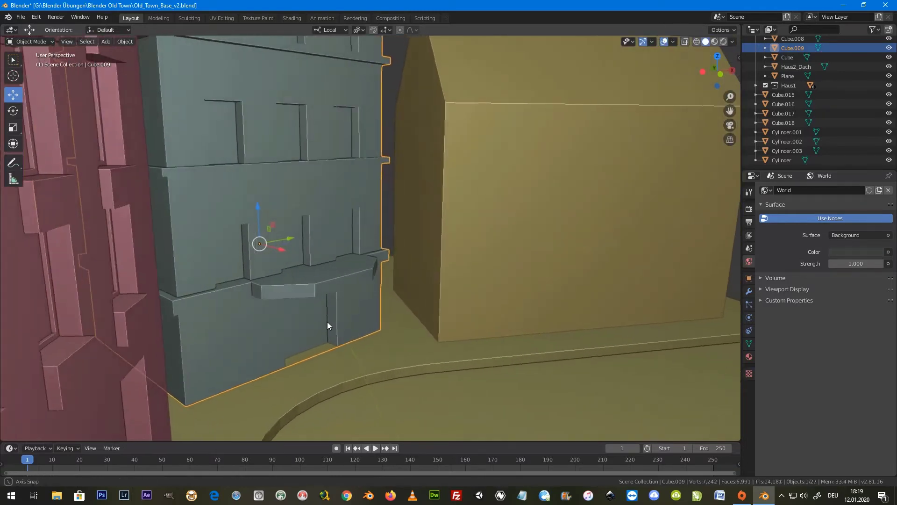
Step: Return to Edit Mode on the tower with the ledge faces selected
key("Tab")
scroll(256, 277, "up", 2)
scroll(265, 277, "up", 2)
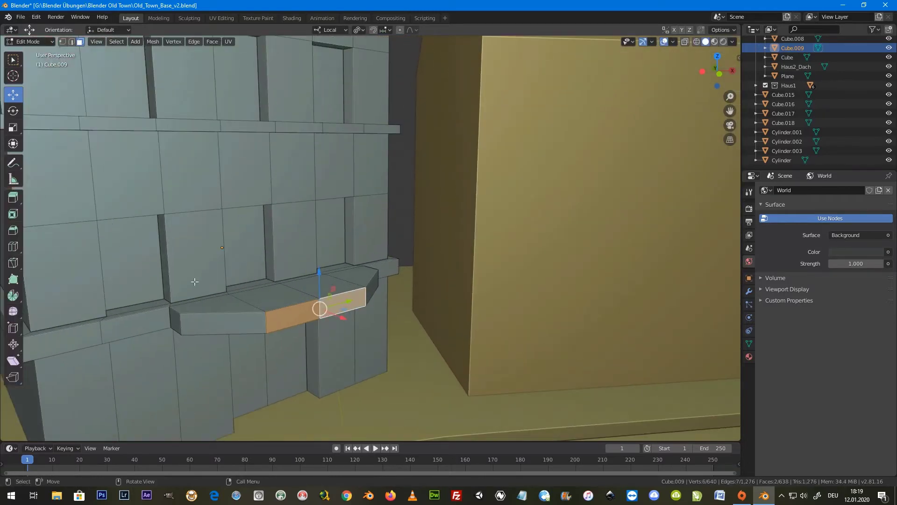
key("Tab")
key("Tab")
key("shift+a")
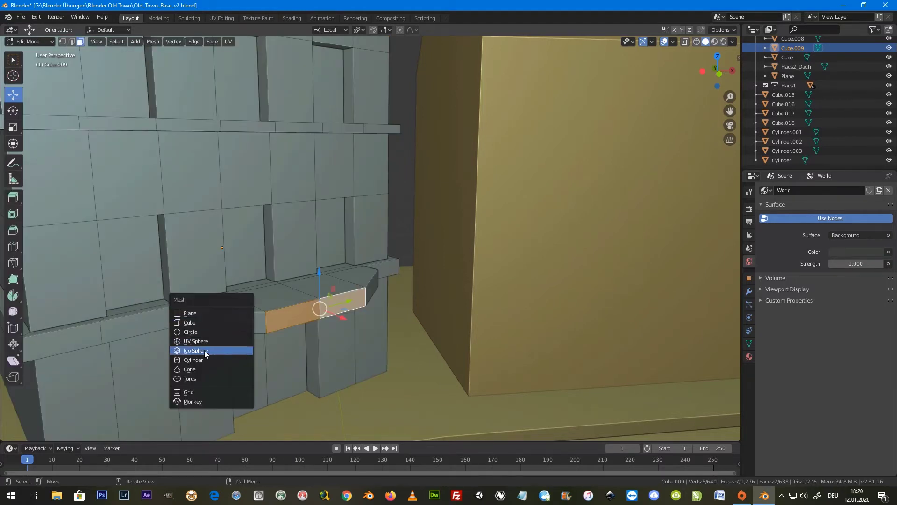
Step: Add a cylinder, shrink it to post size, stretch it tall and raise it onto the ledge
left_click(201, 360)
key("s")
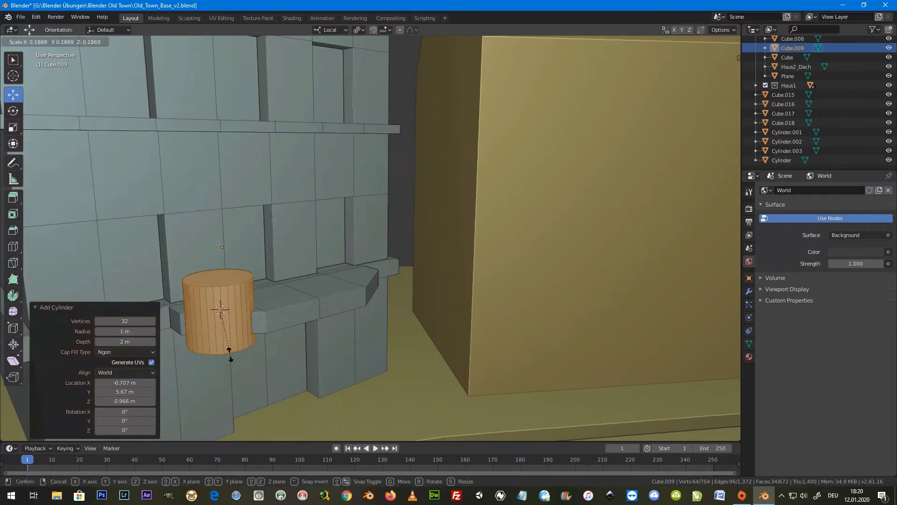
left_click(222, 316)
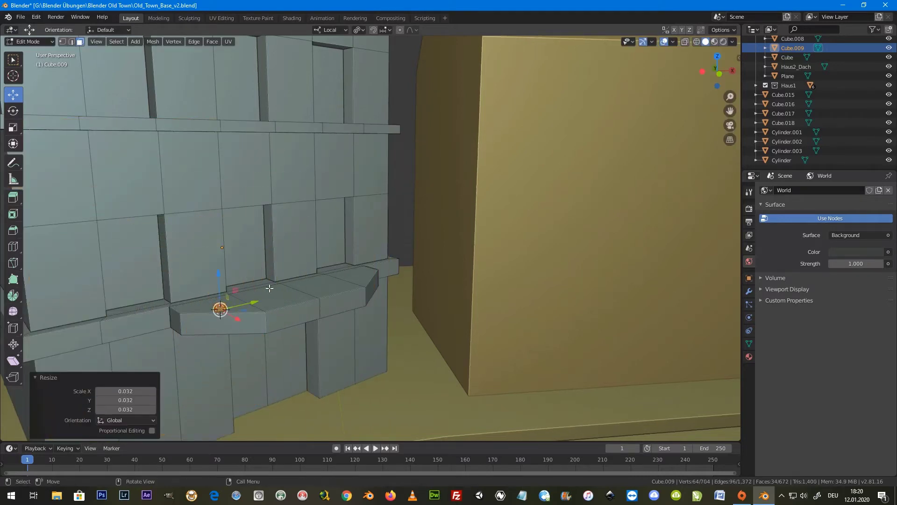
key("s")
key("z")
key("z")
left_click(292, 255)
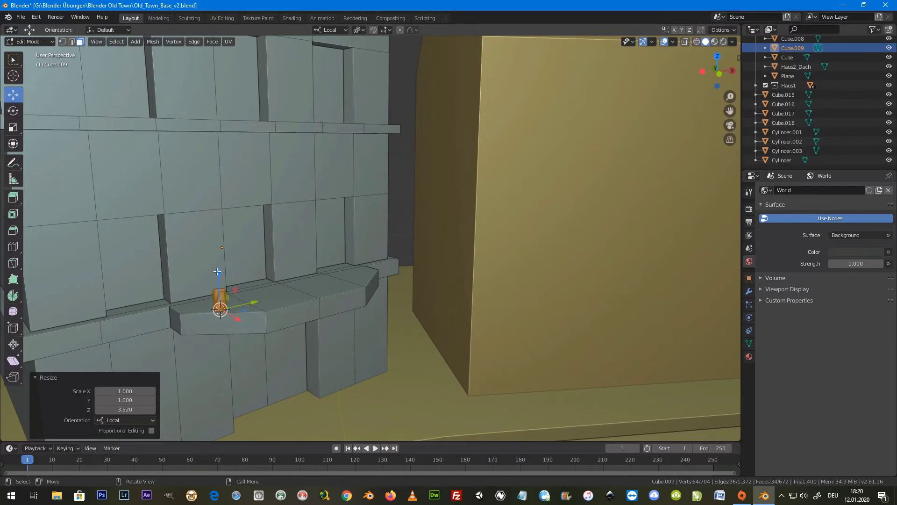
key("g")
key("z")
key("z")
left_click(215, 256)
mouse_move(215, 257)
middle_mouse_down()
mouse_move(269, 294)
mouse_move(251, 296)
middle_mouse_up()
Step: Slide the post to the ledge's end, make it thinner, and settle it onto the slab
key("g")
key("x")
key("x")
left_click(180, 311)
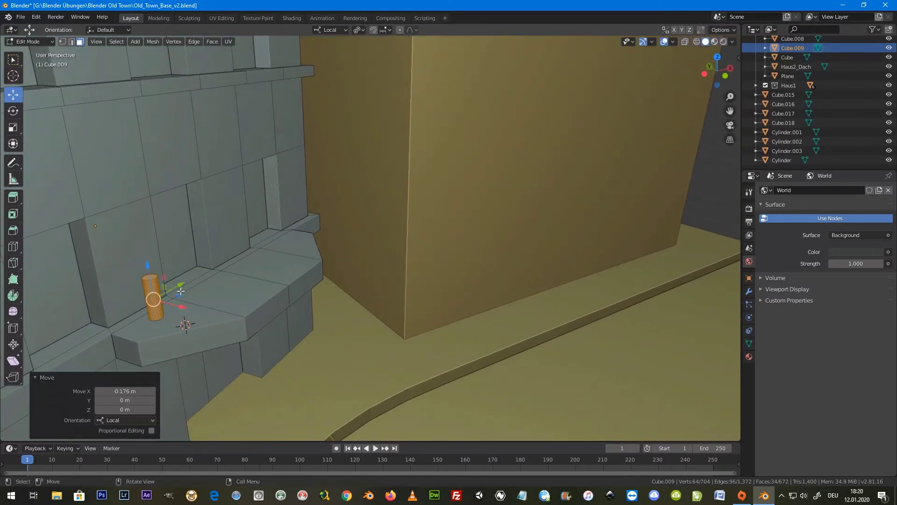
key("g")
key("x")
key("x")
left_click(158, 300)
mouse_move(175, 328)
middle_mouse_down()
mouse_move(163, 328)
mouse_move(187, 303)
mouse_move(185, 280)
middle_mouse_up()
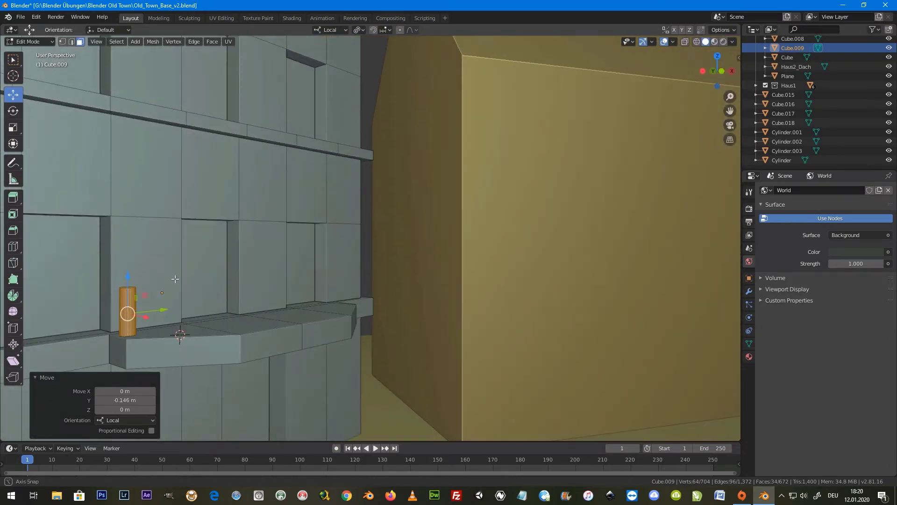
key("s")
key("shift+z")
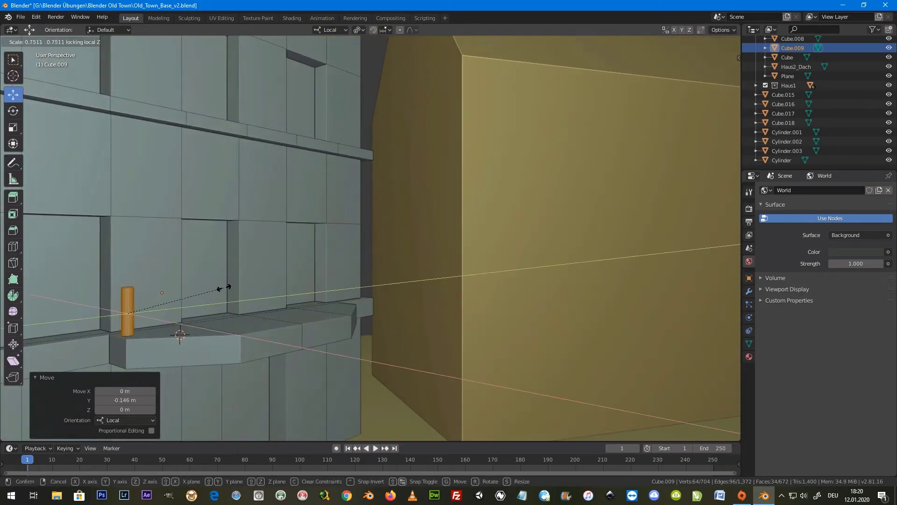
left_click(213, 292)
middle_click_drag(213, 292, 157, 318)
left_click_drag(149, 298, 119, 291)
mouse_move(119, 291)
middle_mouse_down()
mouse_move(140, 310)
mouse_move(167, 299)
middle_mouse_up()
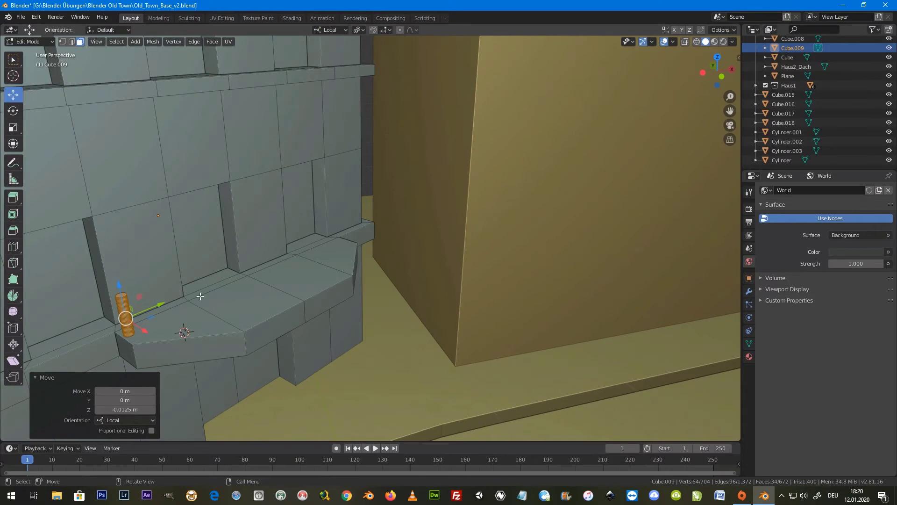
Step: Duplicate the post along local Y to the far end, nudging it 0.026 m
key("shift+d")
key("y")
key("y")
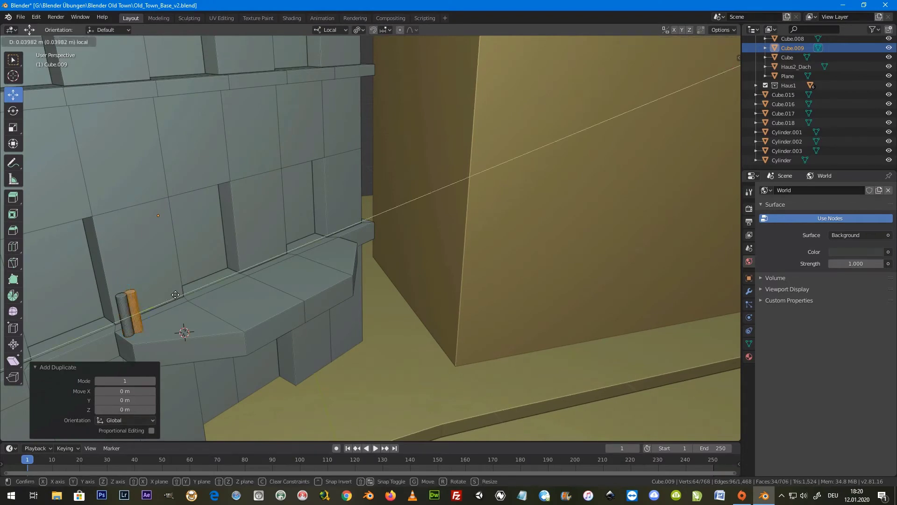
left_click(346, 222)
mouse_move(346, 222)
middle_mouse_down()
mouse_move(342, 292)
mouse_move(369, 243)
middle_mouse_up()
key("g")
key("y")
key("y")
left_click(370, 248)
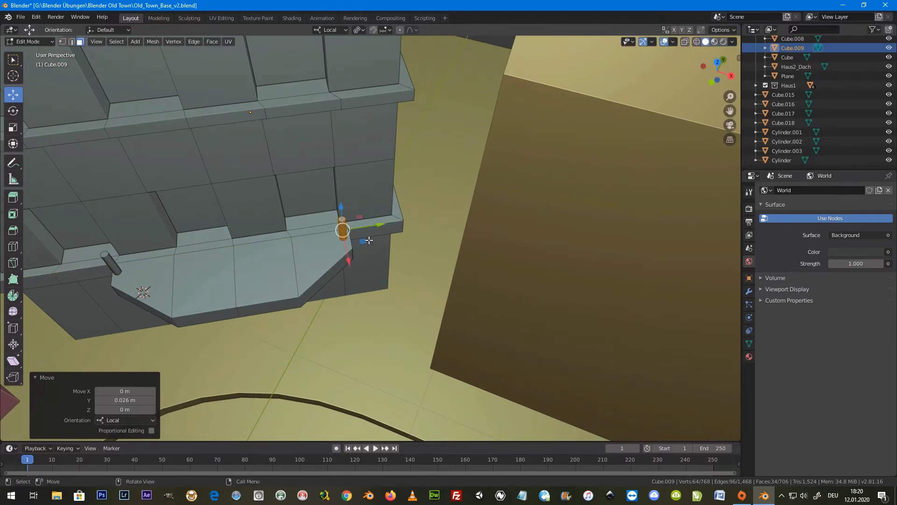
key("KP_7")
scroll(347, 258, "up", 5)
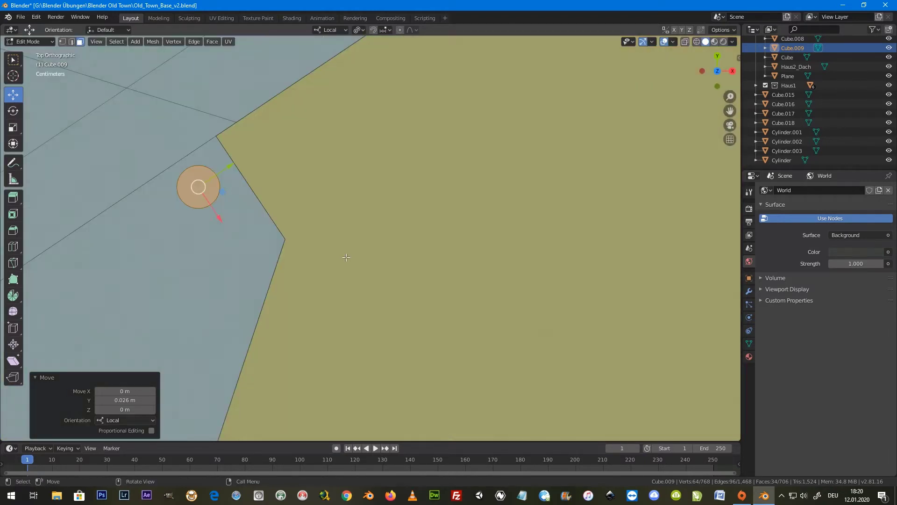
Step: Bring the corner post into view and orbit back to a perspective view of the balcony
scroll(356, 233, "down", 2)
middle_click_drag(363, 253, 516, 157, "shift")
scroll(561, 160, "down", 1)
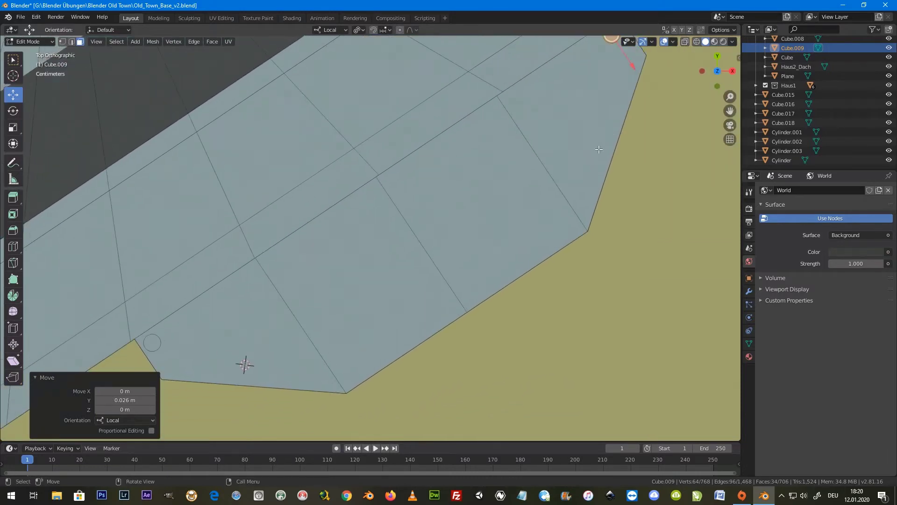
scroll(592, 162, "down", 1)
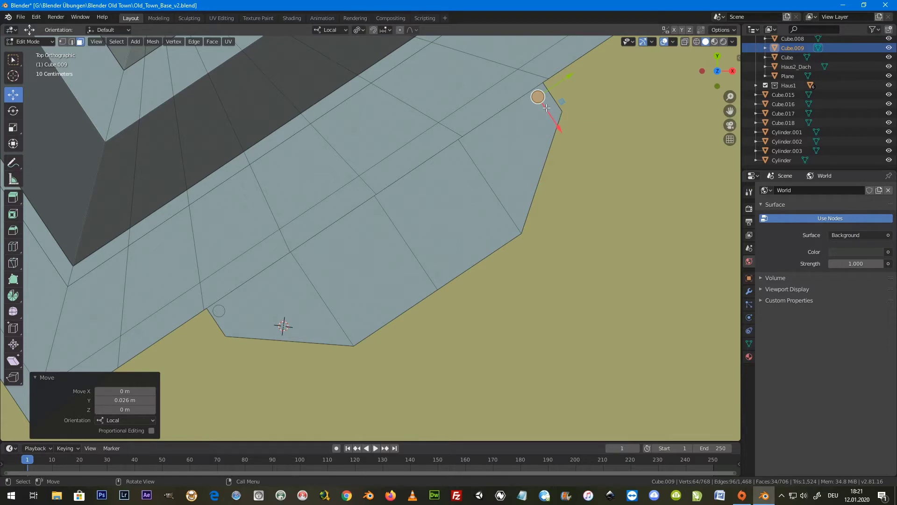
key("alt+d")
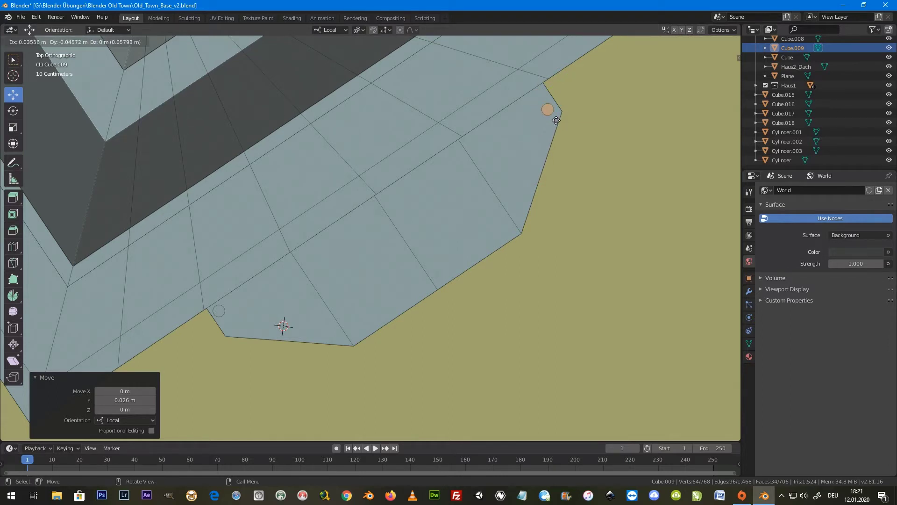
key("Escape")
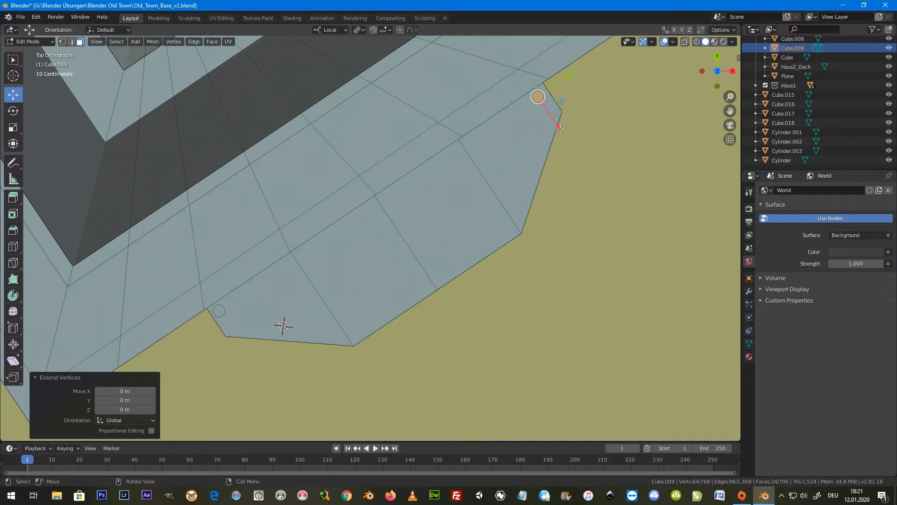
mouse_move(577, 153)
middle_mouse_down()
mouse_move(440, 215)
mouse_move(481, 173)
middle_mouse_up()
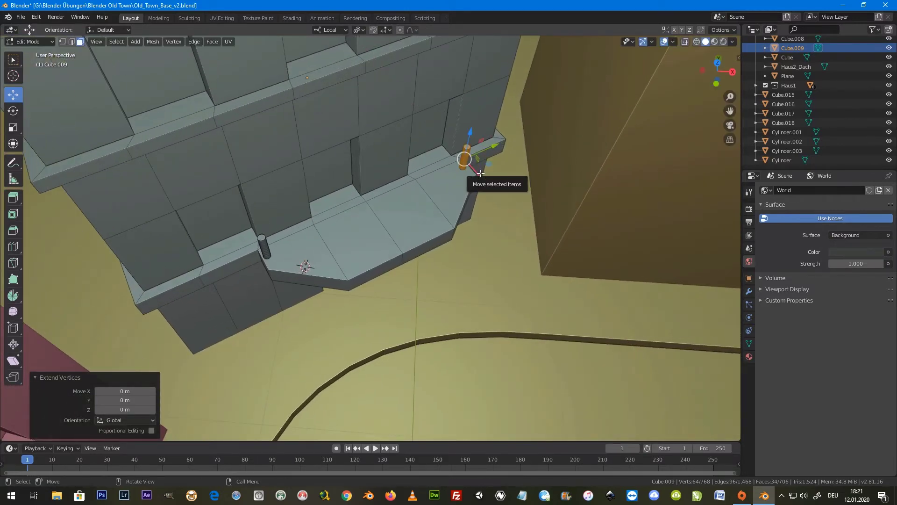
Step: Duplicate the corner post and slide the copy down-left along the ledge edge in top view
key("shift+d")
key("x")
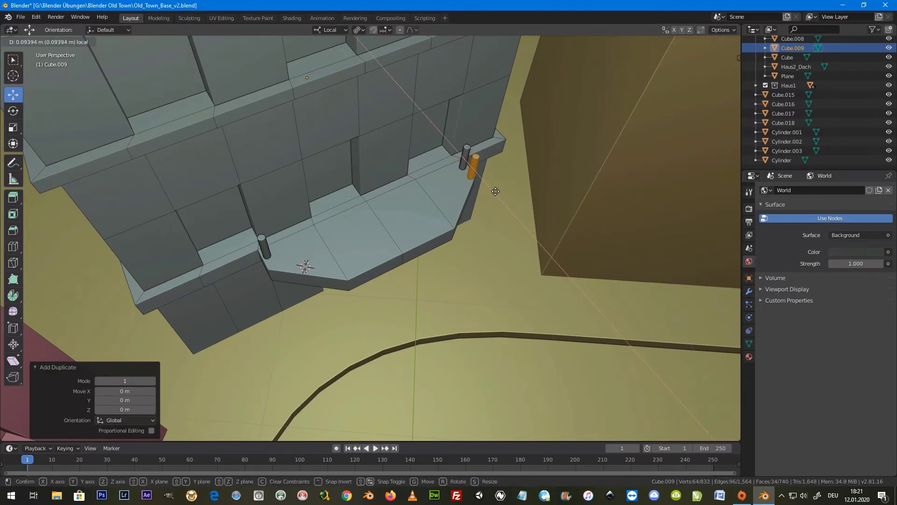
left_click(495, 191)
key("KP_7")
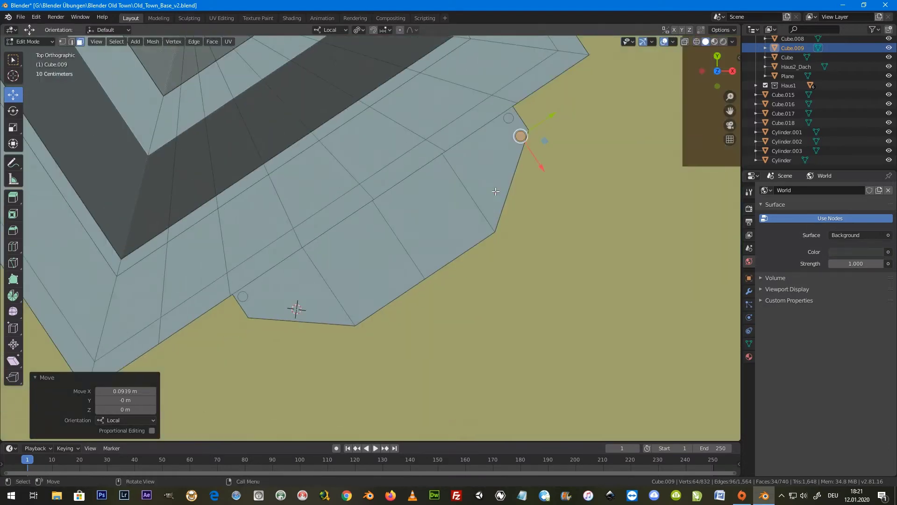
left_click_drag(533, 161, 542, 166)
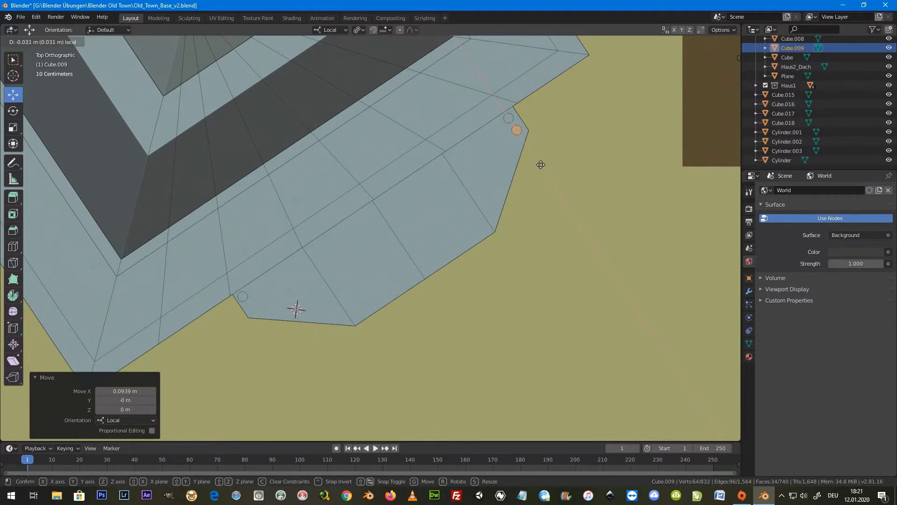
key("Escape")
mouse_move(551, 109)
left_mouse_down()
mouse_move(270, 260)
mouse_move(282, 277)
left_mouse_up()
Step: Place post copies at the ledge's front corner and partway up its right edge
key("shift+d")
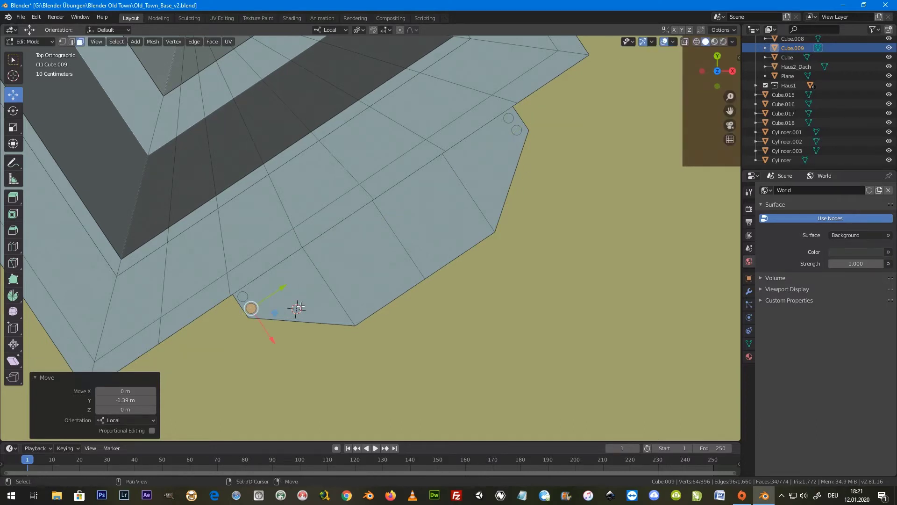
key("Escape")
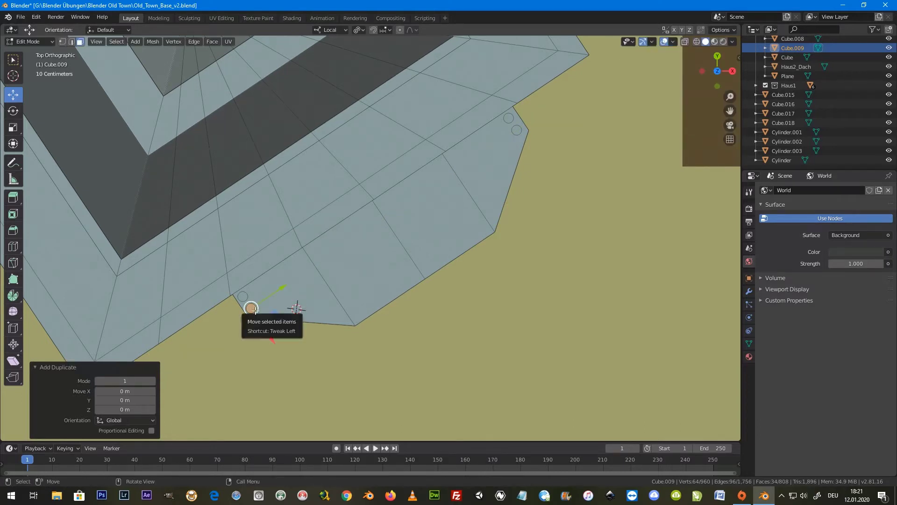
left_click_drag(252, 308, 351, 318)
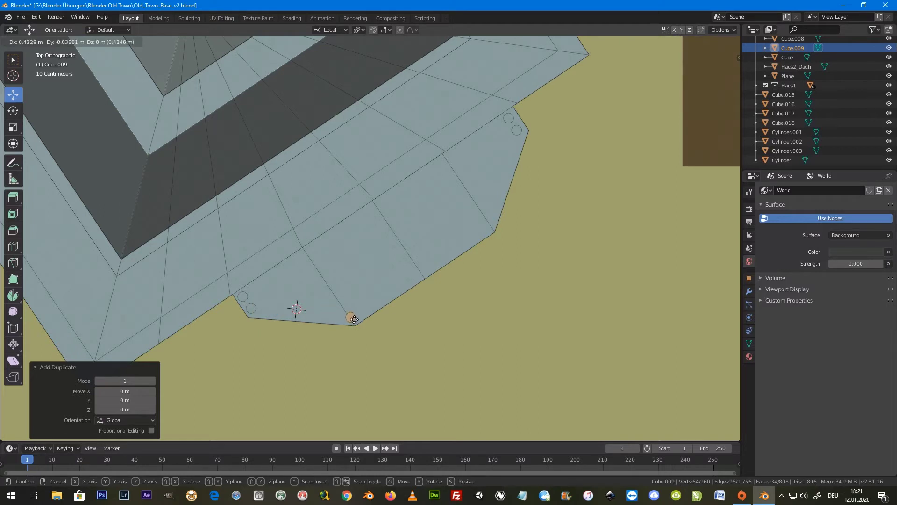
left_click_drag(354, 319, 355, 319)
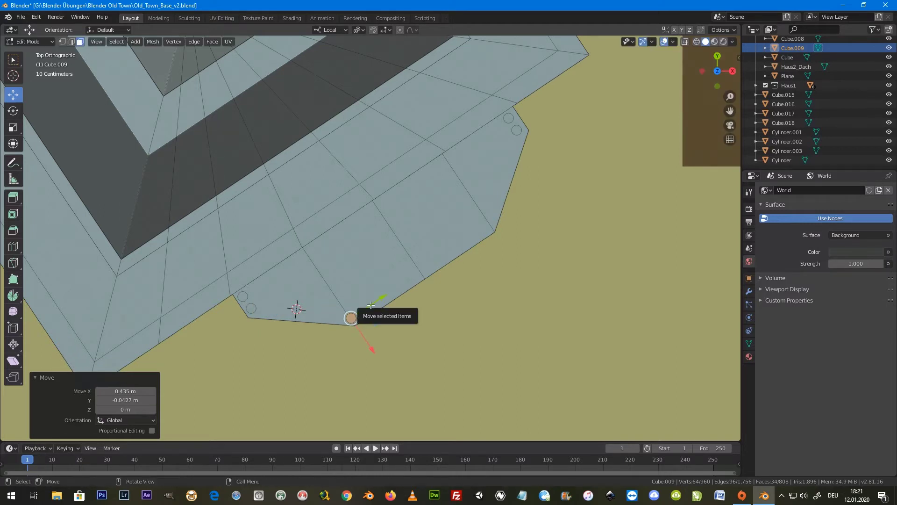
key("shift+d")
right_click(370, 305)
mouse_move(371, 305)
left_mouse_down()
mouse_move(537, 208)
mouse_move(528, 215)
left_mouse_up()
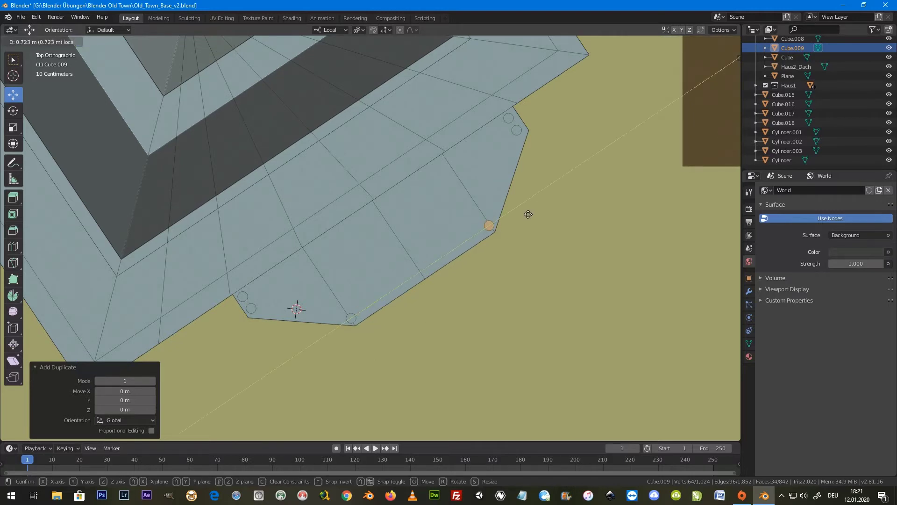
left_click(527, 214)
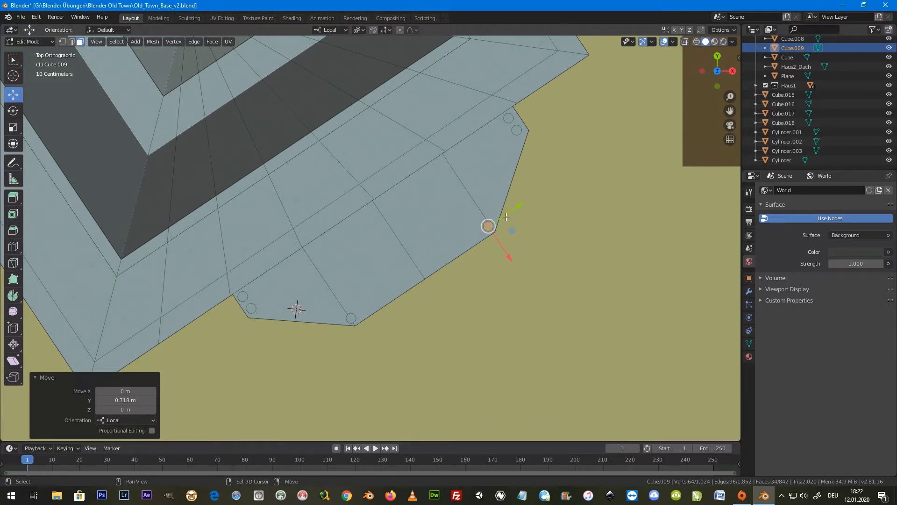
Step: Add another post higher on the right edge and one near the front edge
key("e")
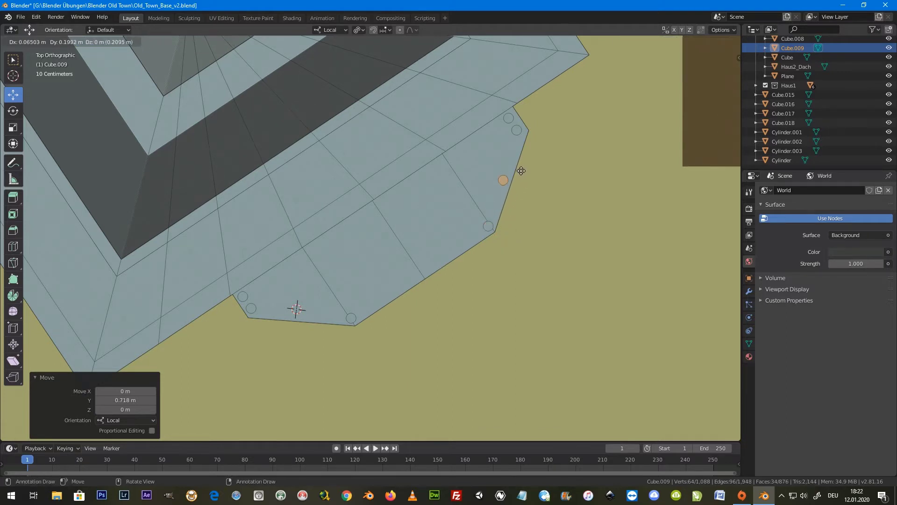
left_click(523, 170)
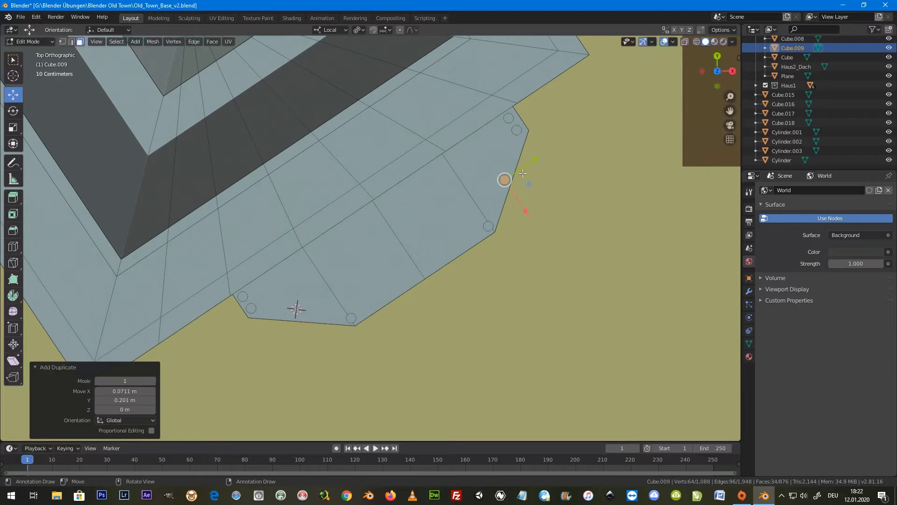
key("e")
key("Escape")
key("e")
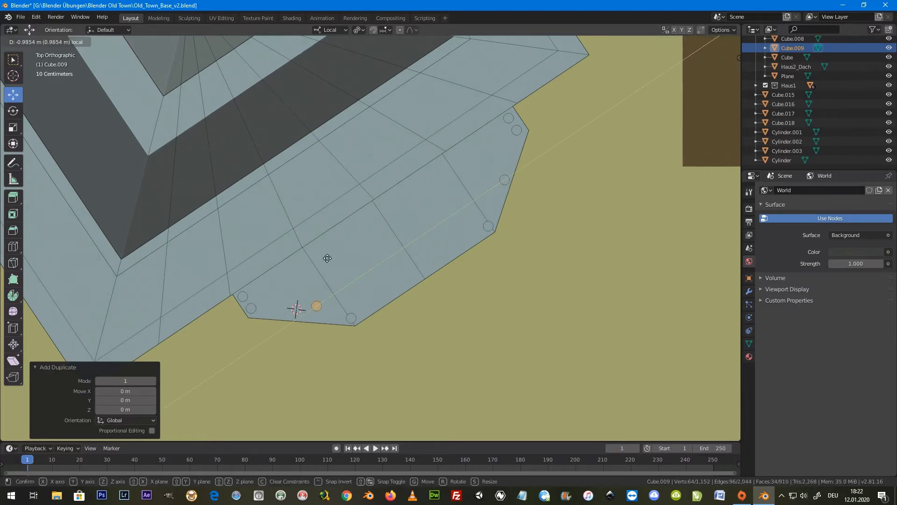
left_click(317, 264)
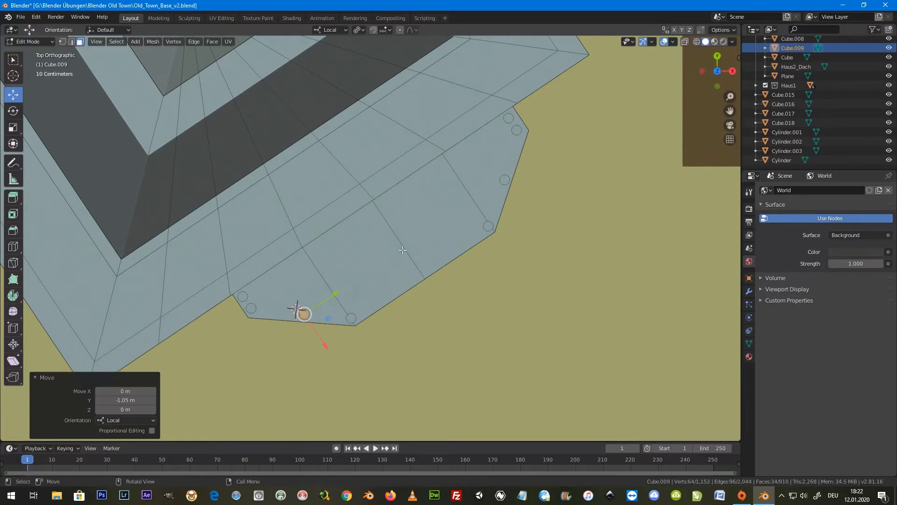
Step: Duplicate the post circle and line it up along the front edge, -0.103 m on local Y
key("shift+d")
key("Escape")
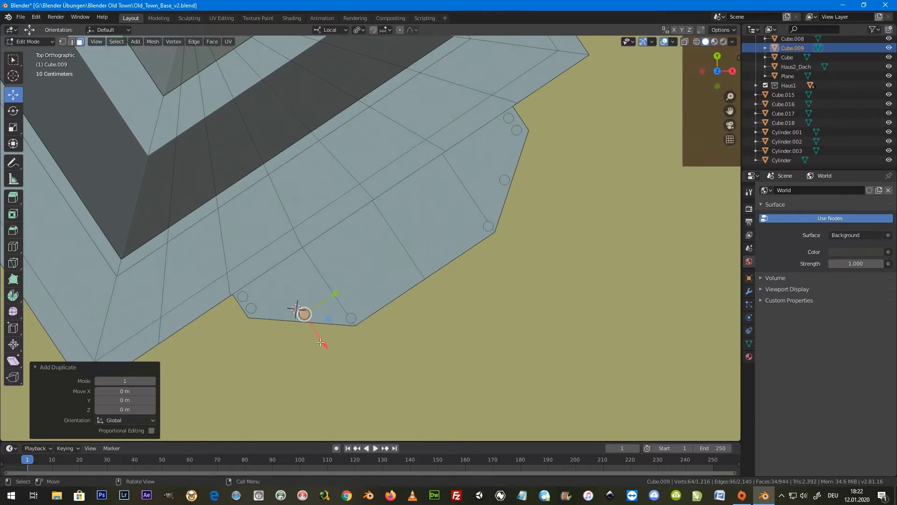
key("g")
key("x")
key("x")
left_click(316, 329)
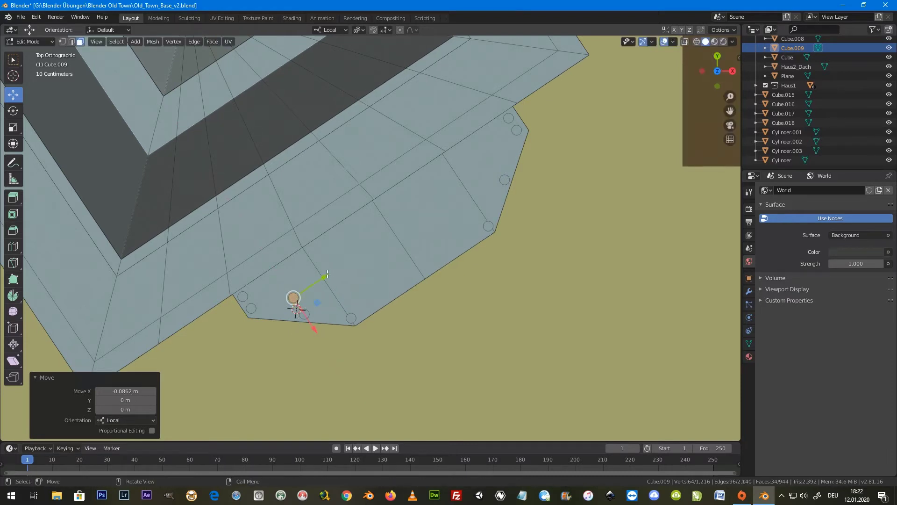
left_click_drag(329, 274, 311, 287)
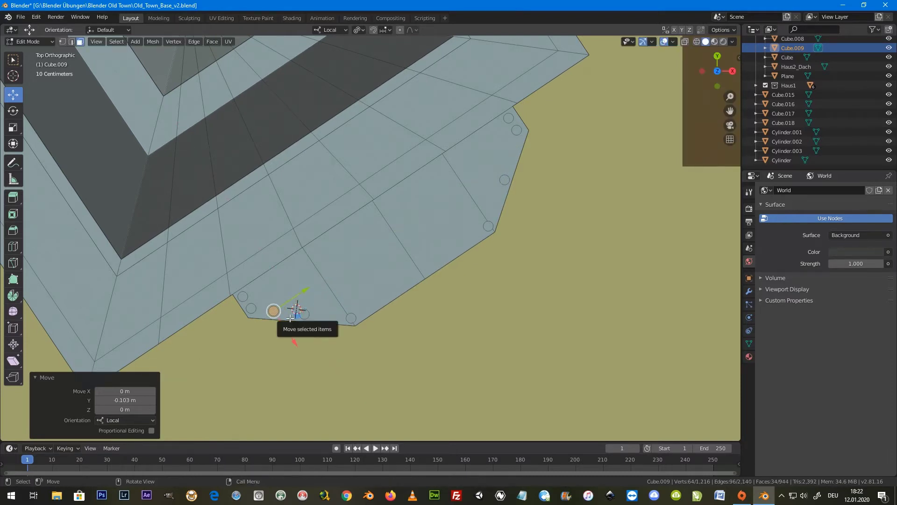
scroll(291, 318, "up", 1)
scroll(281, 324, "up", 1)
Step: Copy the post circle beside the previous one on the front edge and onto the right edge
scroll(240, 360, "up", 1)
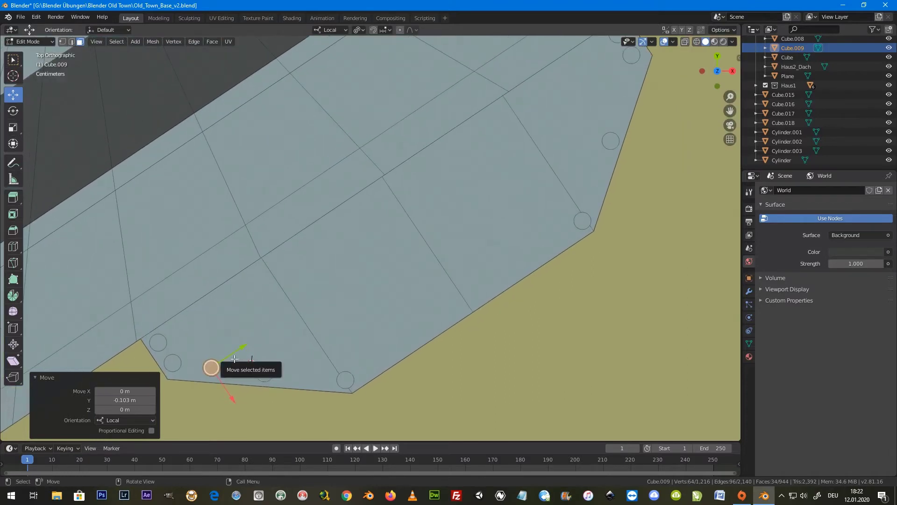
left_click_drag(222, 369, 226, 371)
key("shift+d")
left_click_drag(311, 378, 316, 378)
left_click(316, 379)
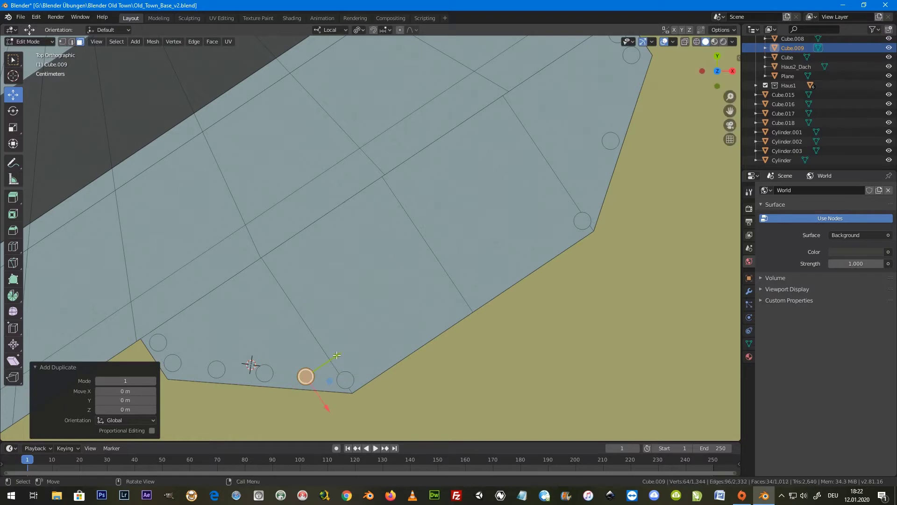
key("shift+d")
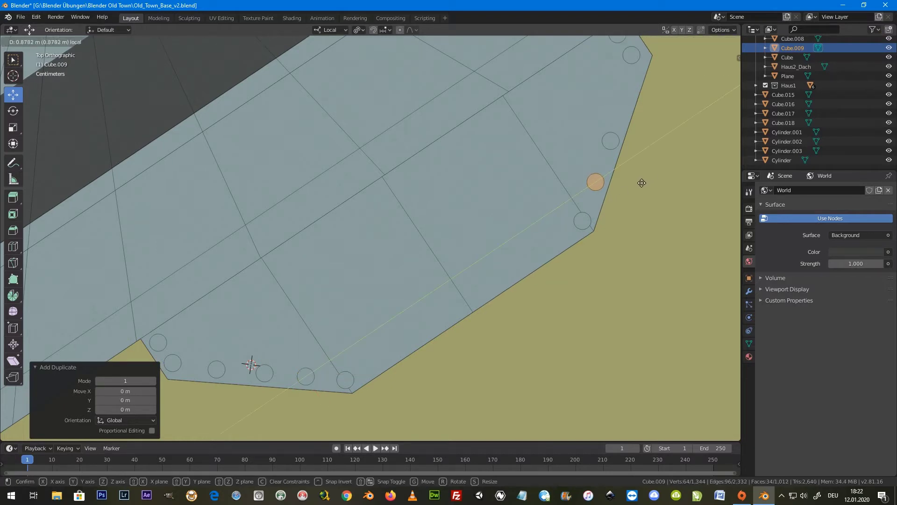
left_click(642, 183)
Step: Copy a whole front-edge circle along Y to the right edge's far end, then orbit to check
left_click(215, 371)
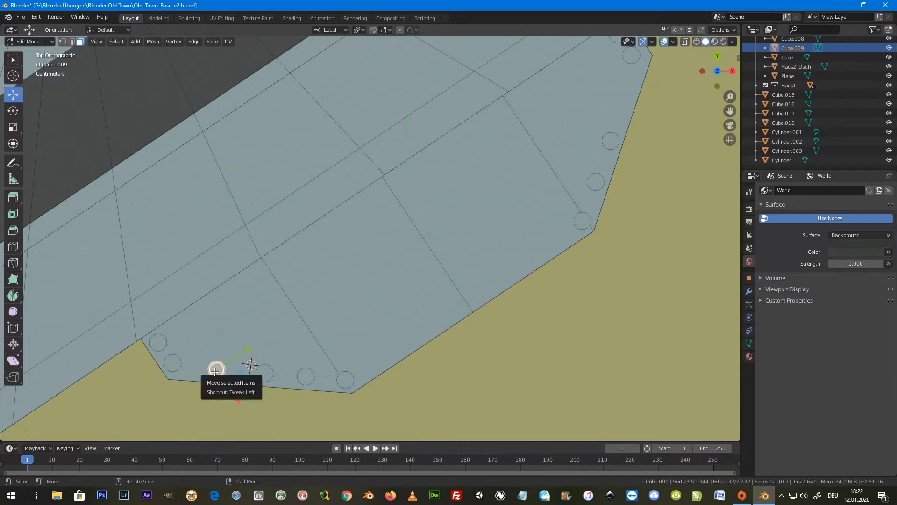
key("l")
key("shift+d")
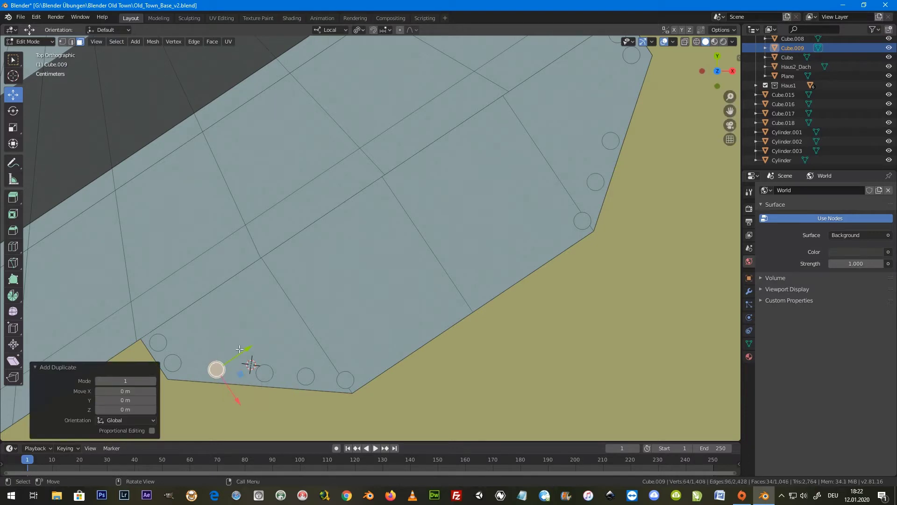
key("y")
key("y")
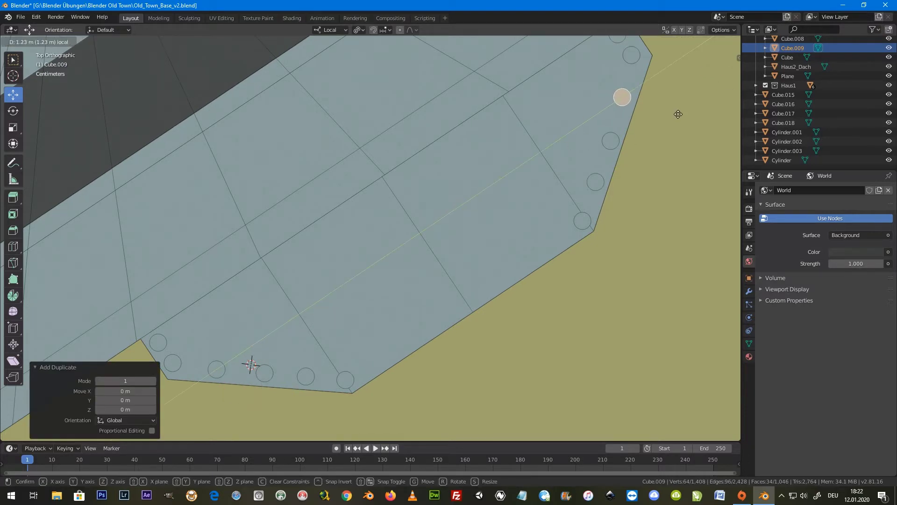
left_click(679, 114)
scroll(514, 187, "down", 3)
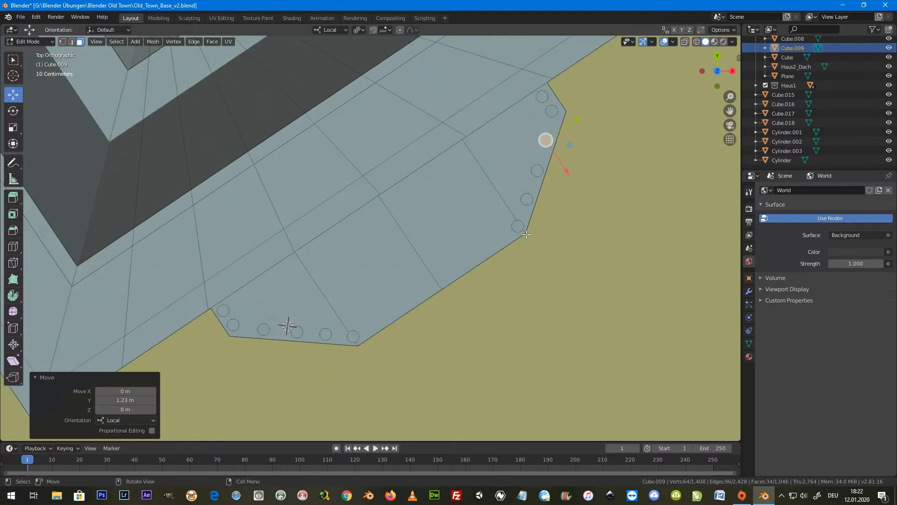
middle_click_drag(514, 187, 486, 179)
scroll(487, 178, "up", 4)
scroll(487, 179, "down", 2)
middle_click_drag(416, 217, 416, 266)
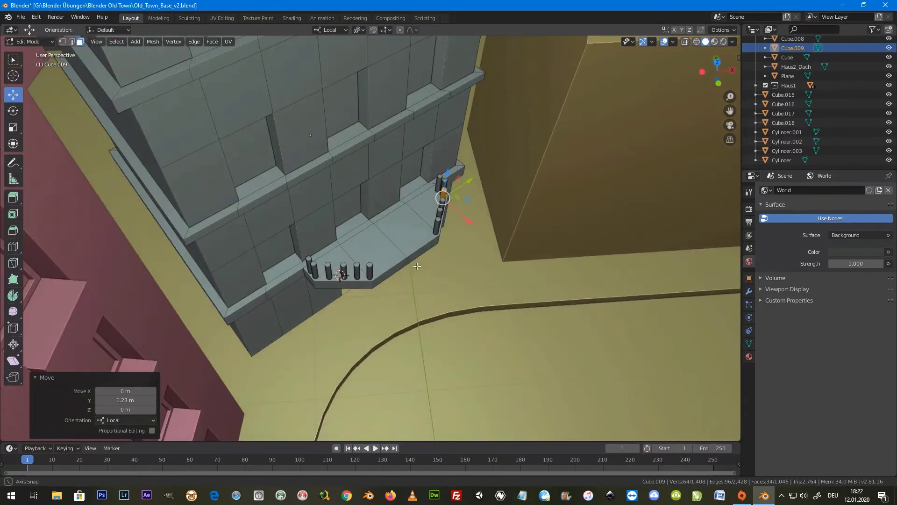
Step: In top view, select the lower right-row circle and slide a copy along the right edge
key("KP_7")
scroll(417, 266, "up", 5)
scroll(412, 281, "up", 1)
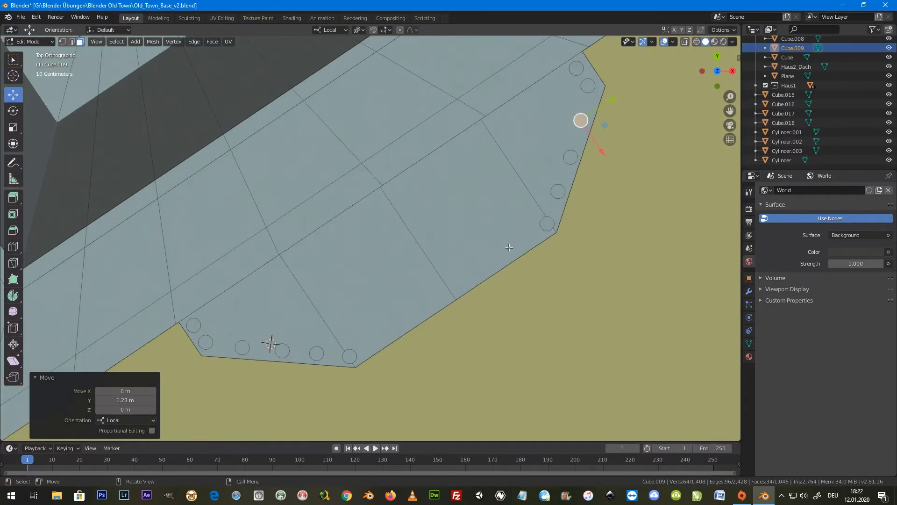
left_click(547, 225)
key("ctrl+l")
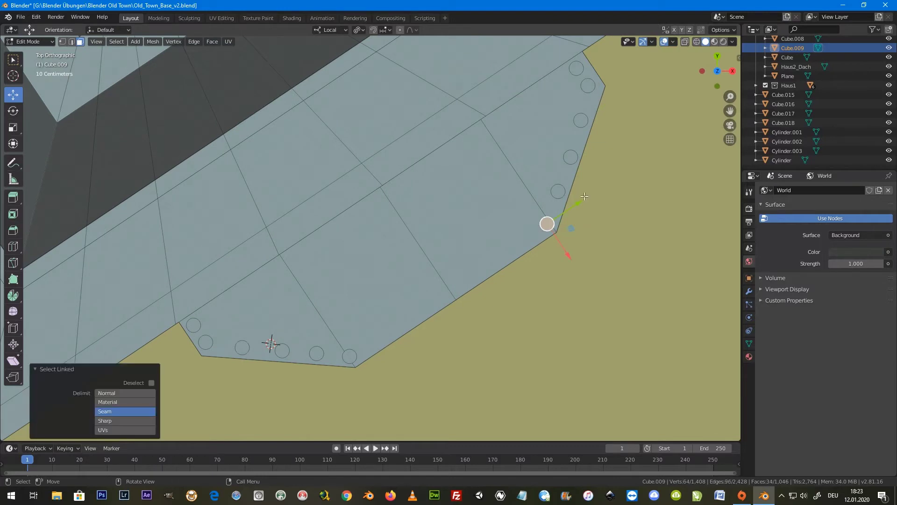
key("shift+d")
right_click(579, 205)
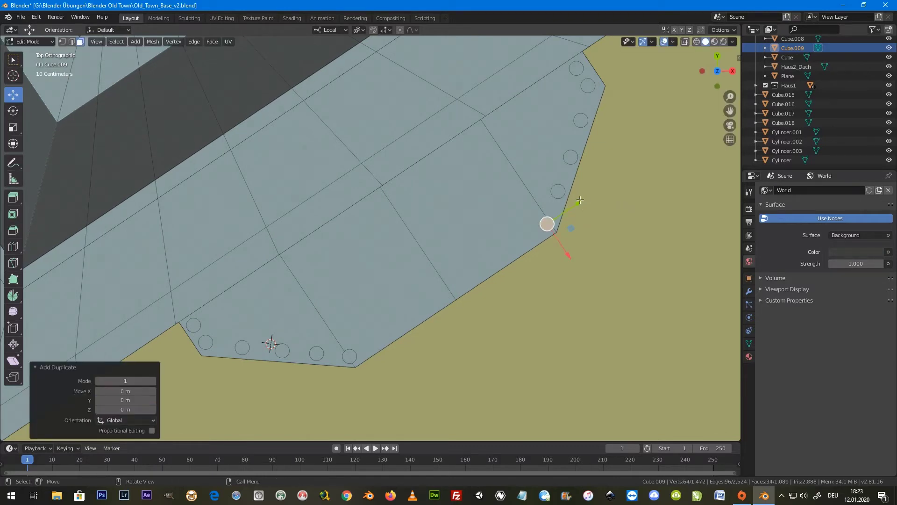
left_click_drag(579, 201, 560, 214)
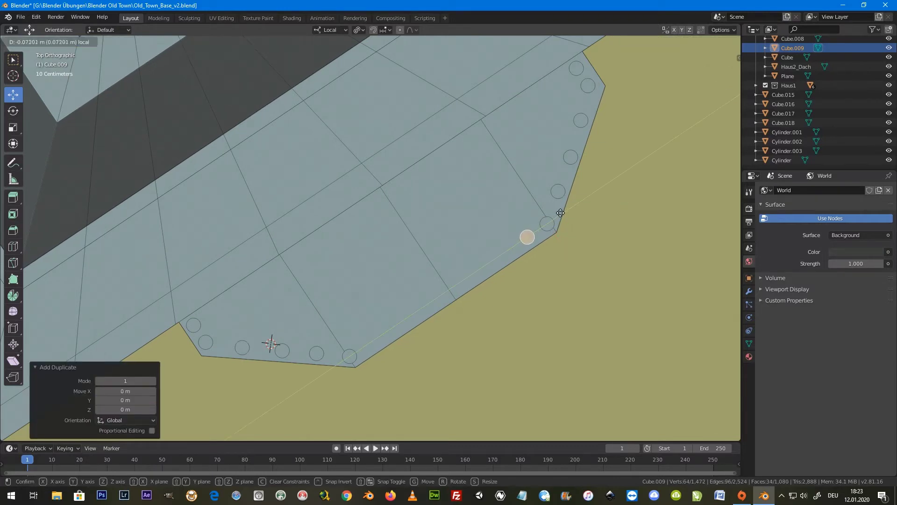
Step: Make further circle copies spaced along the right edge
key("shift+d")
right_click(553, 216)
left_click_drag(553, 216, 467, 278)
key("shift+d")
right_click(525, 241)
key("shift+d")
right_click(498, 262)
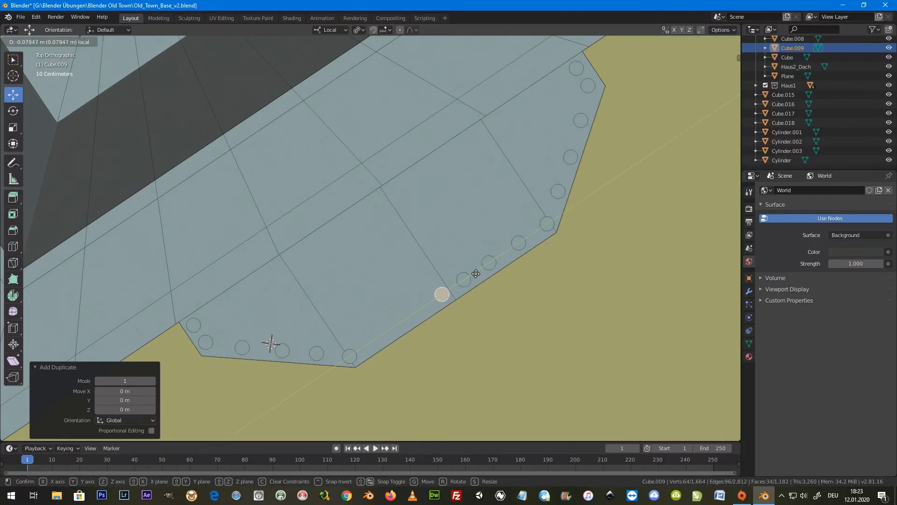
Step: Place the last circle copies down the front edge, the final one at -0.104 m local Y
left_click(468, 278)
key("shift+d")
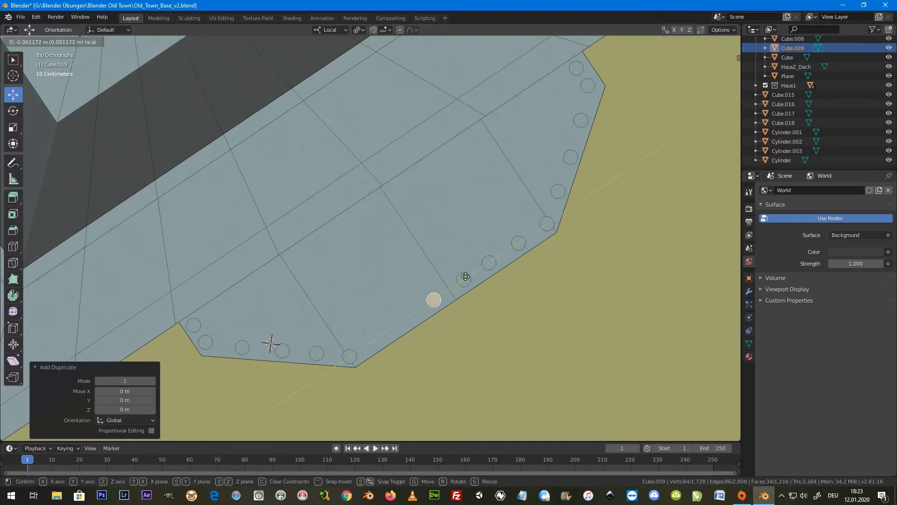
left_click(441, 295)
key("shift+d")
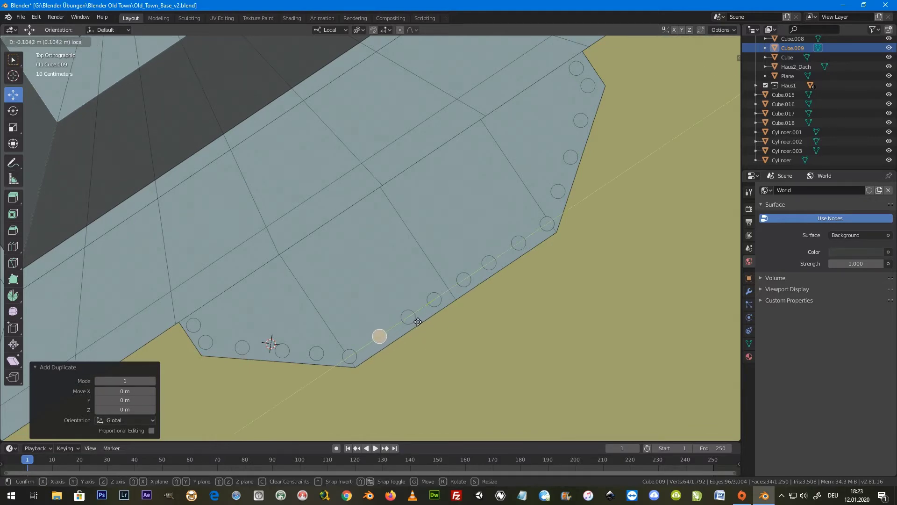
left_click(418, 321)
mouse_move(477, 277)
middle_mouse_down()
mouse_move(407, 267)
mouse_move(414, 315)
mouse_move(370, 267)
mouse_move(299, 285)
middle_mouse_up()
Step: Select all the balcony ledge's top faces around its front and sides
key("ctrl+r")
key("Escape")
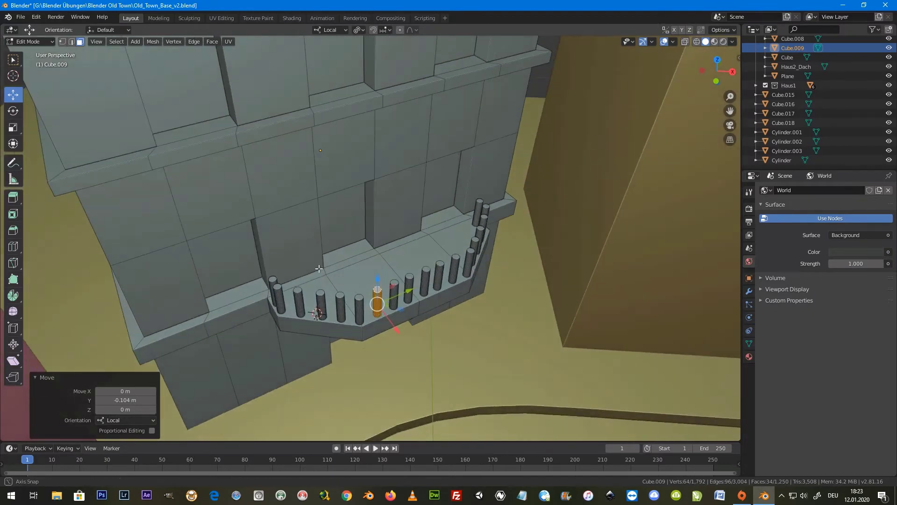
middle_click_drag(289, 329, 340, 321)
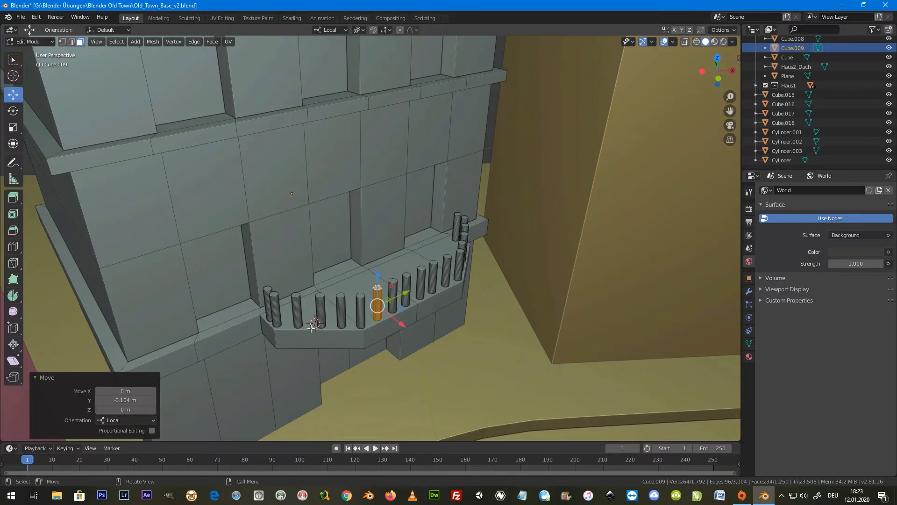
left_click(266, 331)
left_click(308, 337, "shift")
left_click(384, 331, "shift")
left_click(423, 322, "shift")
middle_click_drag(423, 323, 447, 289)
left_click(505, 303, "shift")
mouse_move(504, 303)
middle_mouse_down()
mouse_move(550, 376)
mouse_move(514, 358)
middle_mouse_up()
left_click(536, 394, "shift")
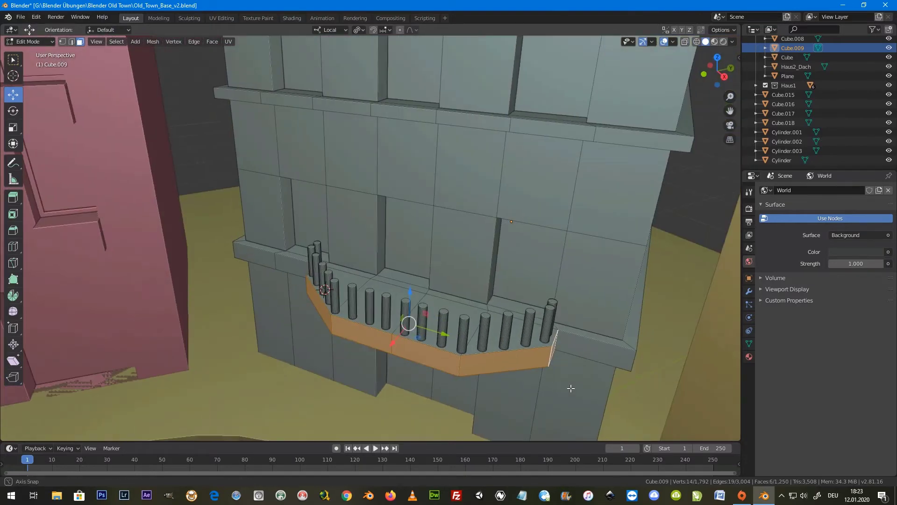
Step: Duplicate the ledge faces and raise the copy 0.276 m on Z
key("shift+d")
key("z")
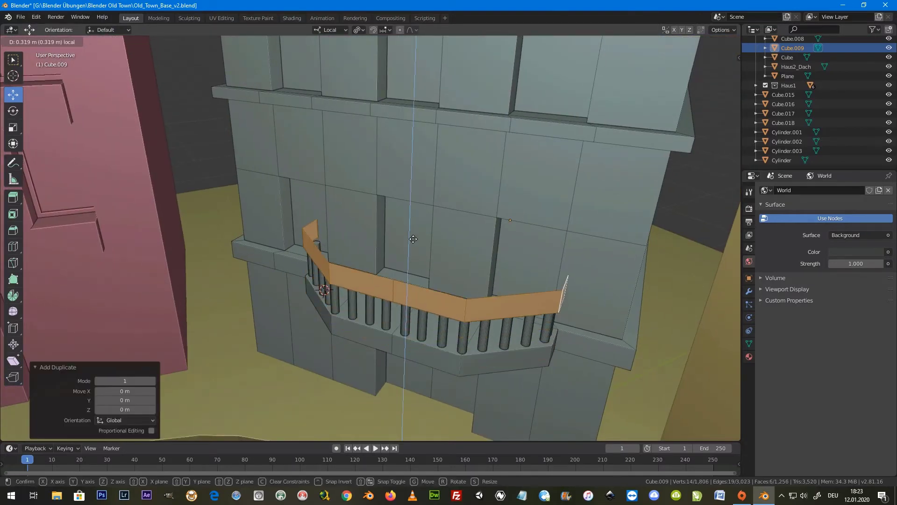
left_click(423, 250)
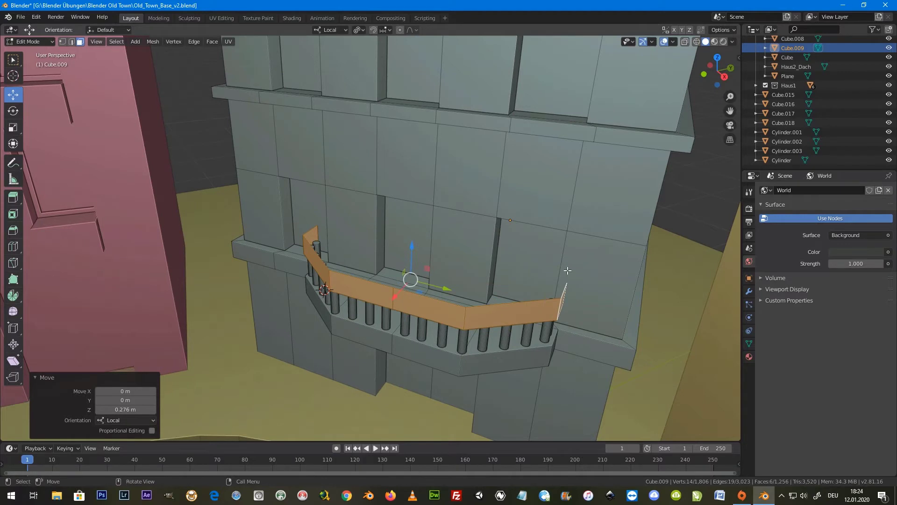
middle_click_drag(568, 270, 572, 278)
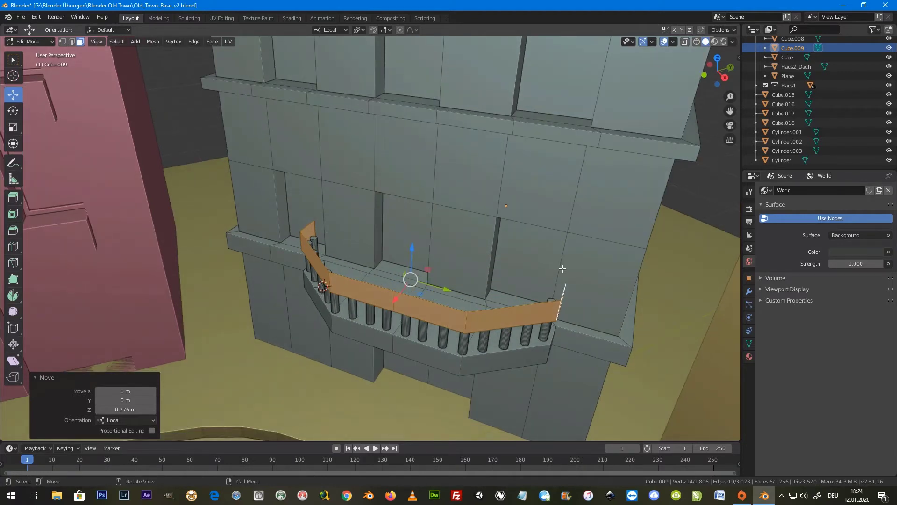
Step: Extrude the raised strip in place and scale it inward to 0.806 on X and Y
key("e")
key("Escape")
key("s")
key("shift+z")
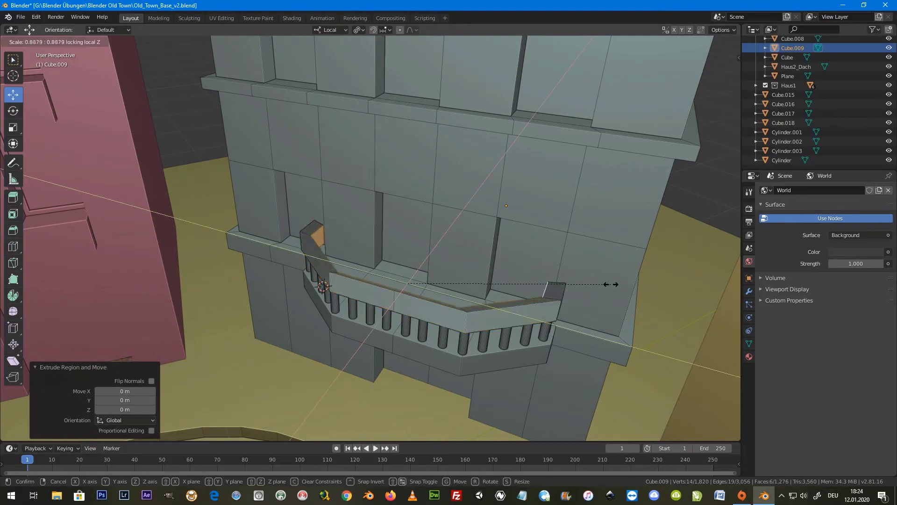
left_click(592, 286)
key("KP_7")
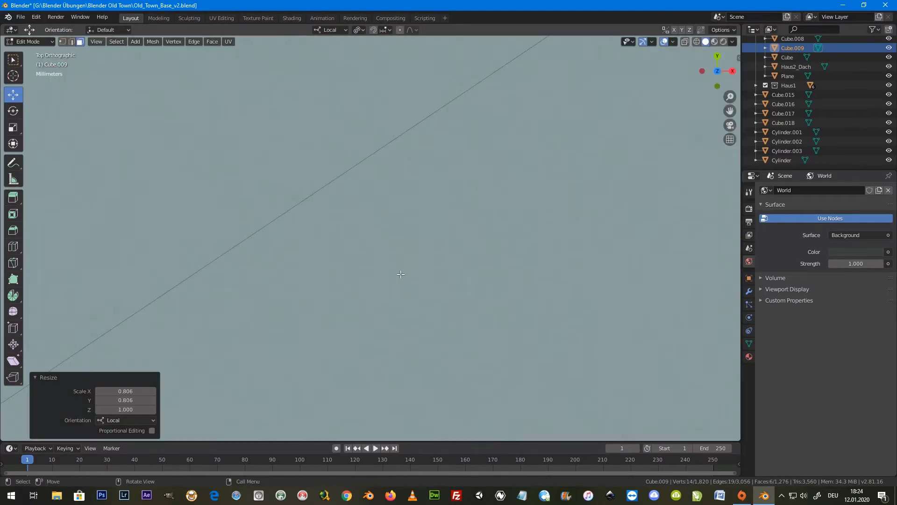
Step: Switch to wireframe shading and shift the rail edges sideways to sit over the posts
scroll(401, 274, "down", 5)
scroll(401, 274, "down", 5)
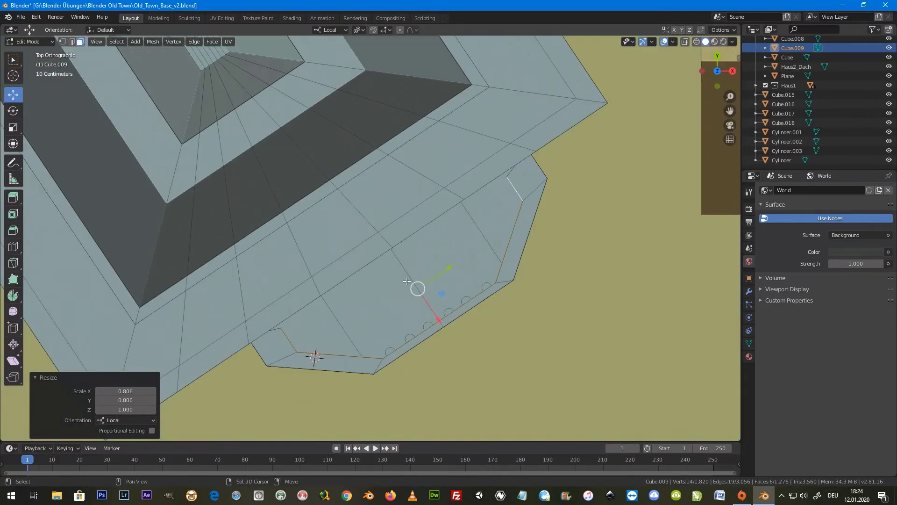
middle_click_drag(407, 280, 454, 262, "shift")
scroll(454, 262, "up", 1)
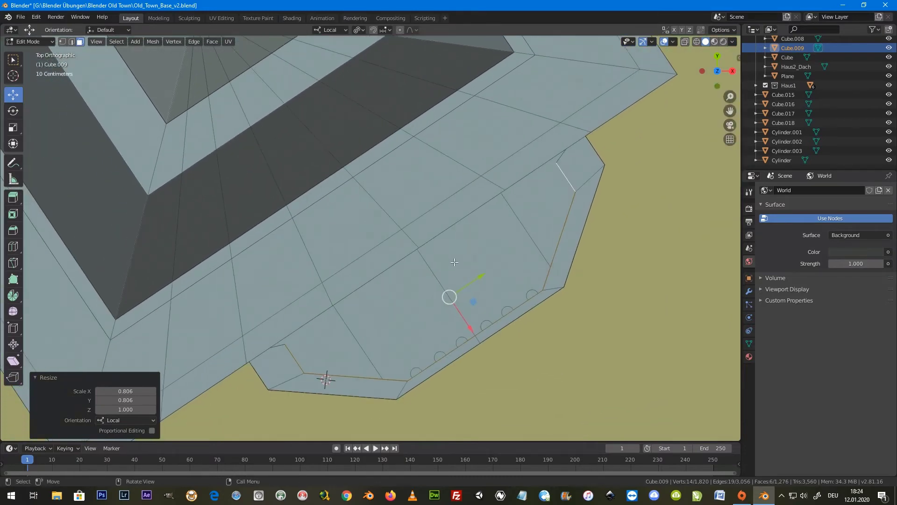
left_click_drag(456, 306, 463, 316)
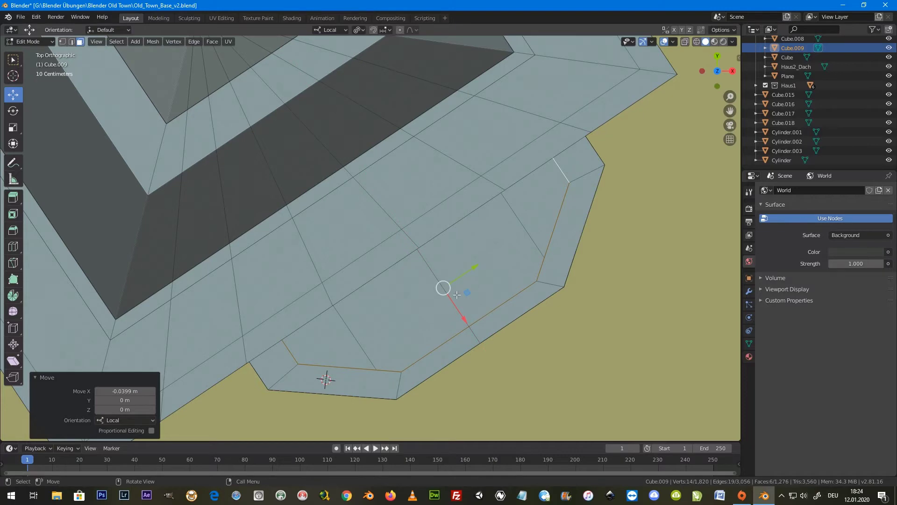
key("z")
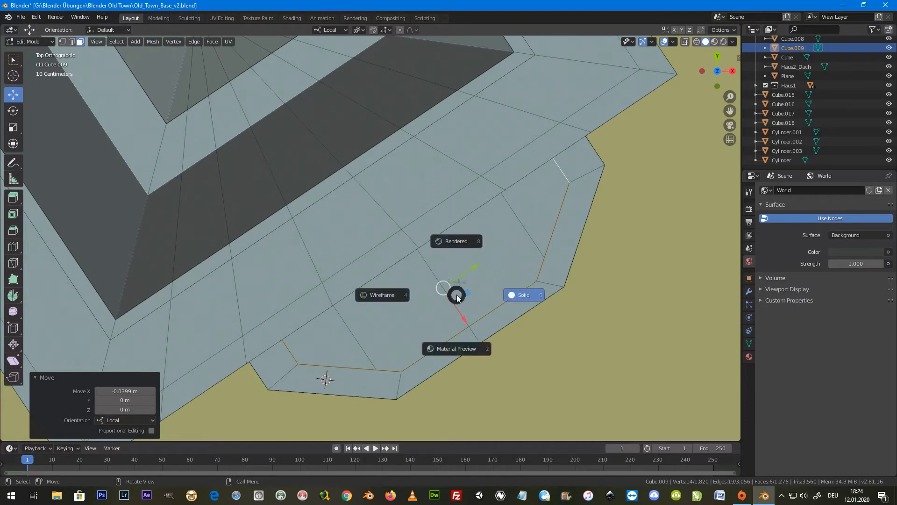
left_click(386, 295)
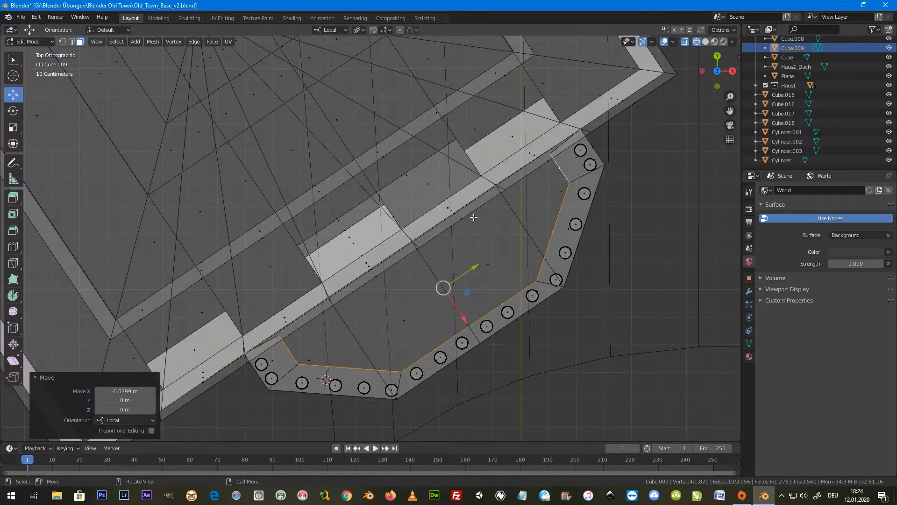
left_click_drag(464, 320, 461, 316)
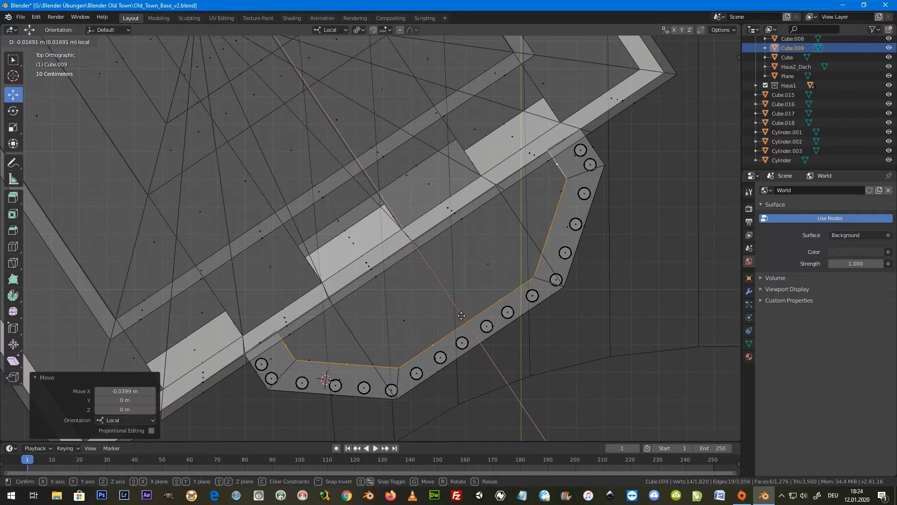
left_click_drag(461, 316, 552, 279)
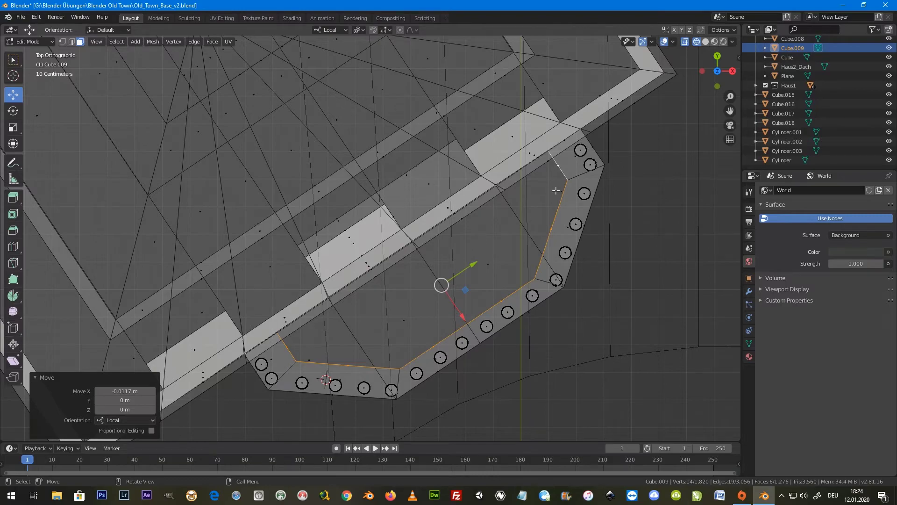
Step: Select the rail's two end faces and stretch them 1.0629 along local Y
mouse_move(294, 365)
middle_mouse_down()
mouse_move(407, 229)
mouse_move(321, 290)
mouse_move(335, 108)
middle_mouse_up()
left_click(429, 217)
left_click(302, 133, "shift")
middle_click_drag(301, 133, 454, 183)
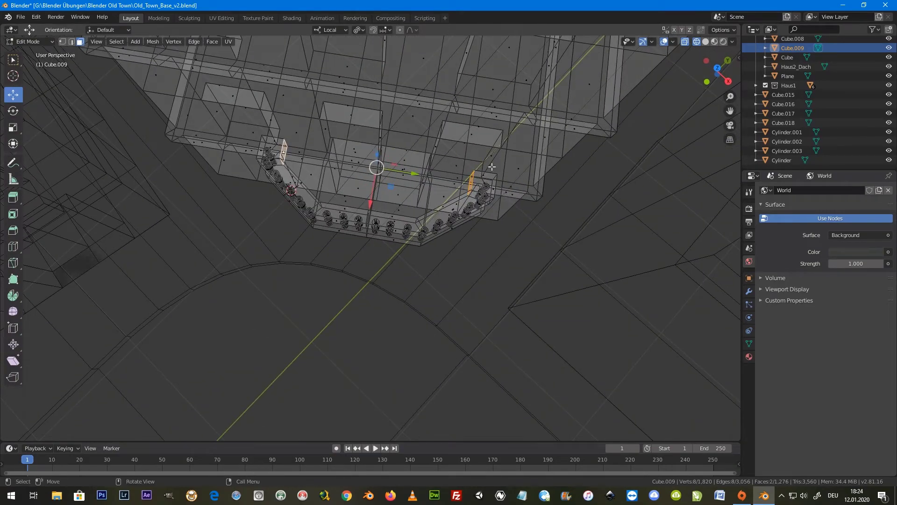
key("s")
key("y")
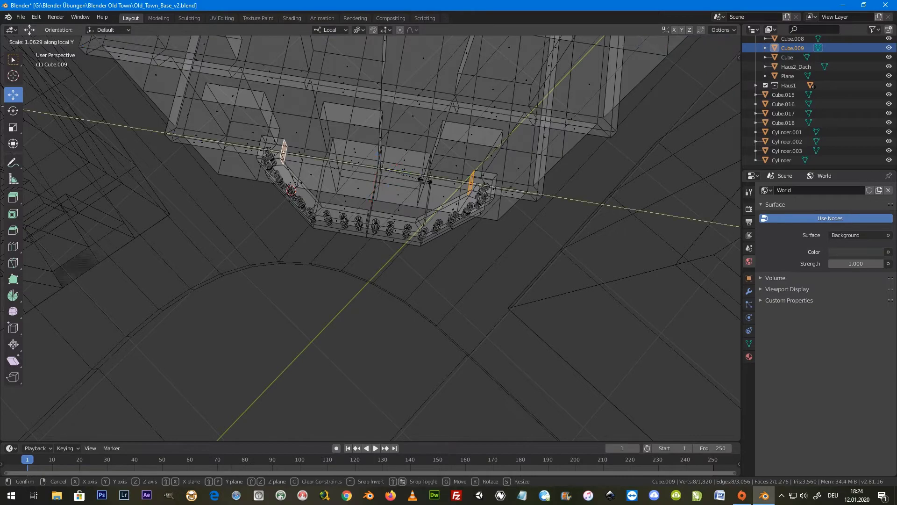
left_click(431, 179)
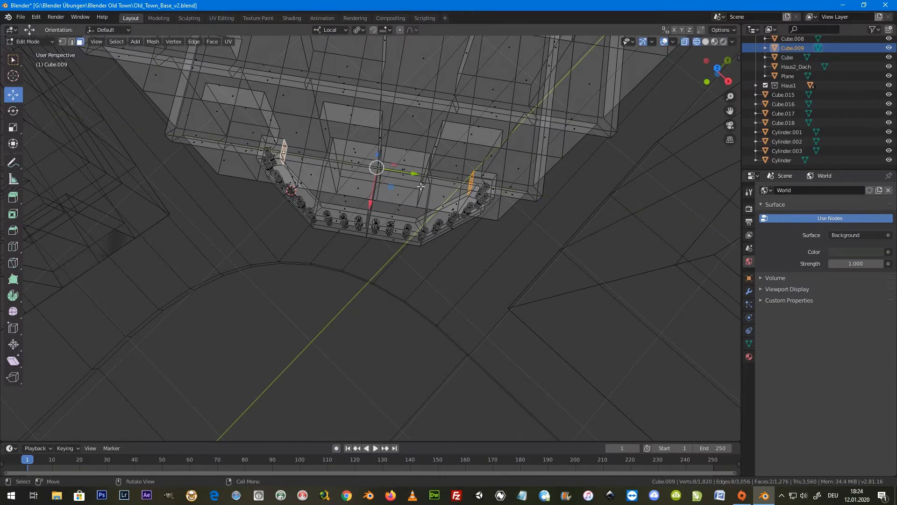
Step: Return the viewport to Solid shading and orbit to look under the balcony
middle_click_drag(421, 186, 443, 178)
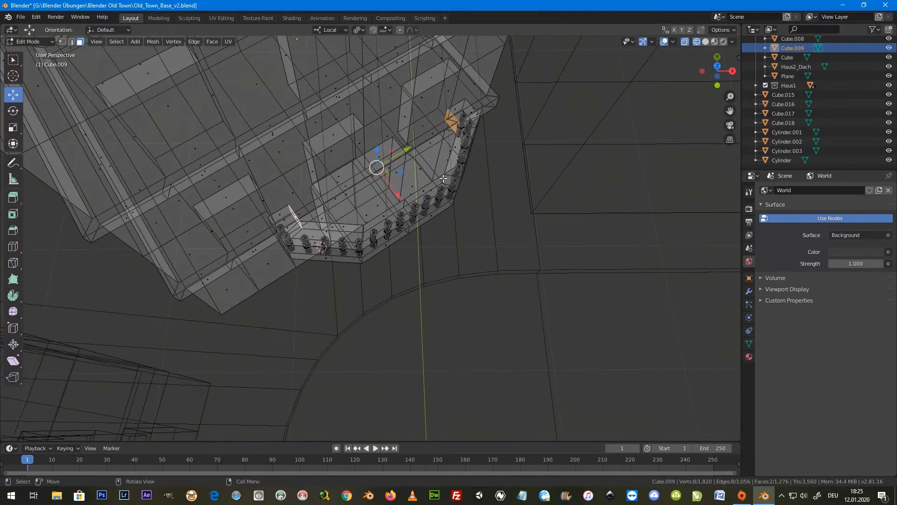
key("z")
left_click(487, 165)
middle_click_drag(487, 165, 410, 167)
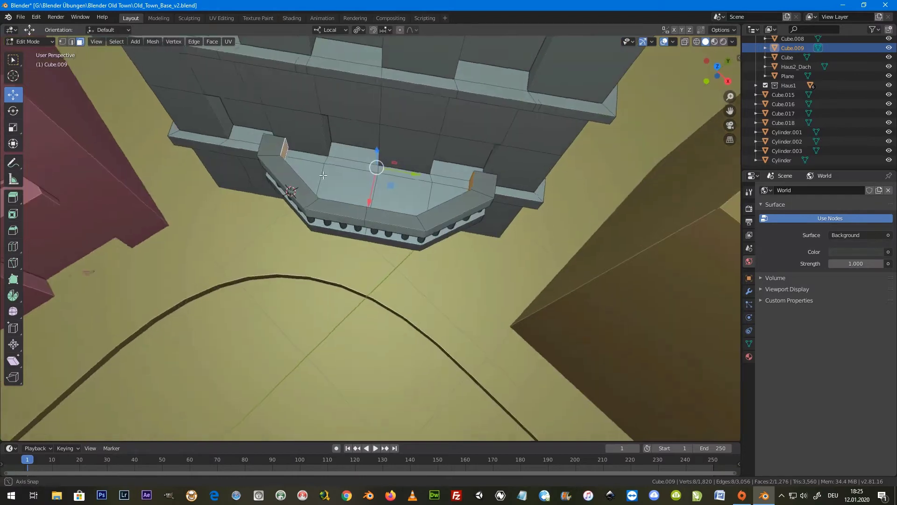
Step: Slide the right end face and the left block's side face along local Y into line
key("g")
right_click(417, 174)
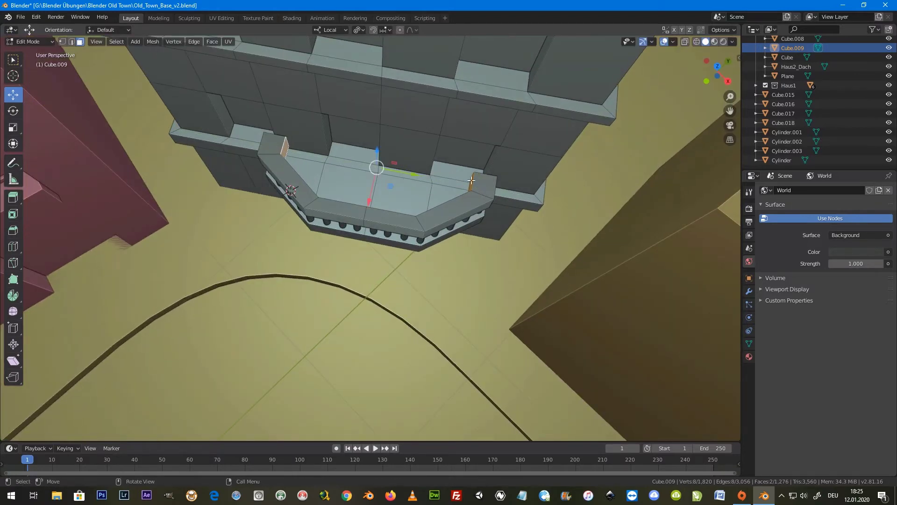
scroll(467, 195, "up", 6)
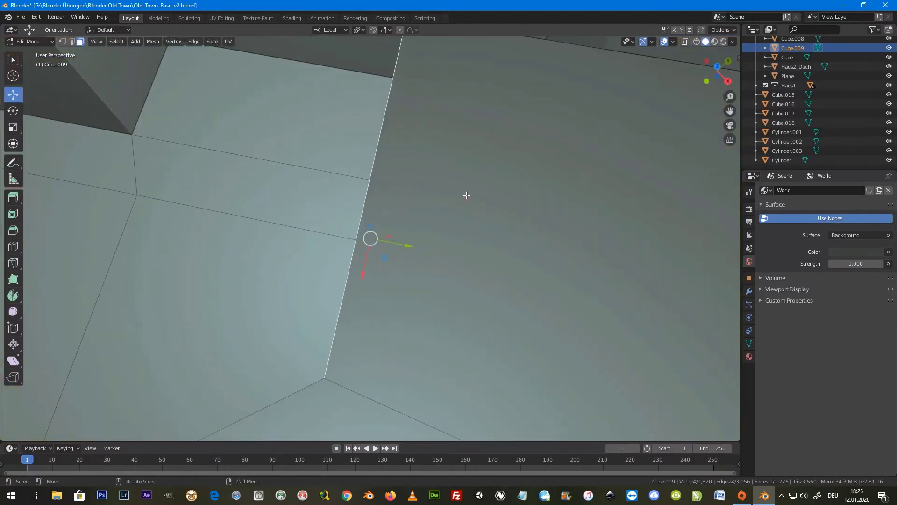
scroll(467, 195, "down", 3)
scroll(467, 195, "down", 2)
middle_click_drag(400, 276, 591, 221)
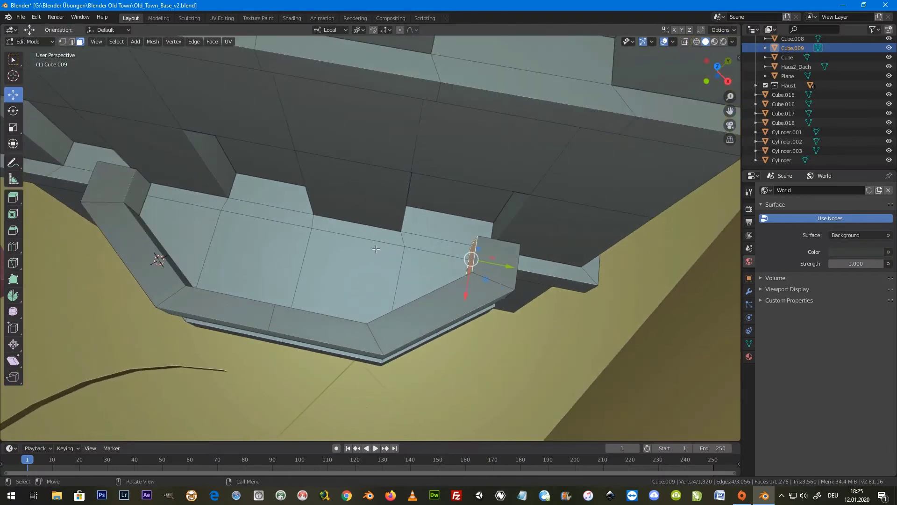
left_click_drag(580, 248, 597, 248)
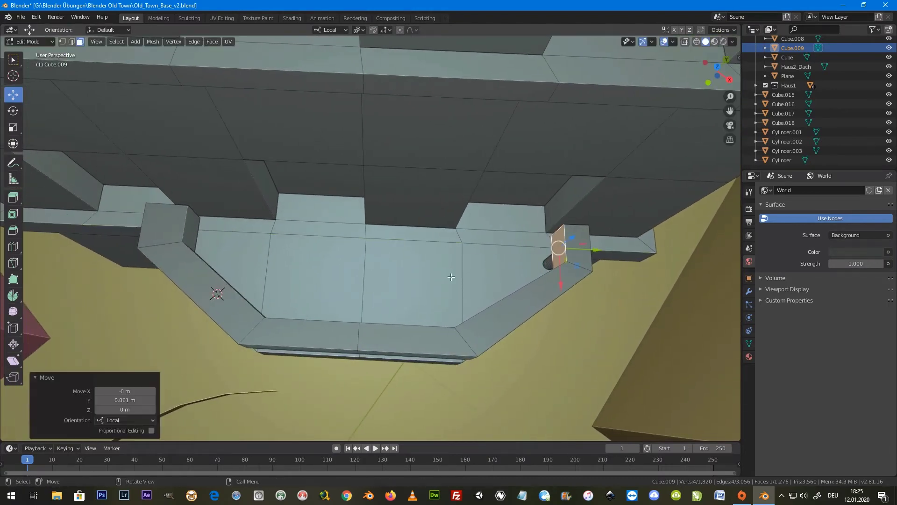
left_click(183, 229)
left_click(194, 237)
left_click_drag(223, 229, 208, 232)
Step: Shift the two bottom strip faces 0.0251 m along local X and stretch them 1.096 along local Y
middle_click_drag(365, 305, 365, 314)
left_click(369, 317)
left_click(367, 350, "shift")
key("g")
key("x")
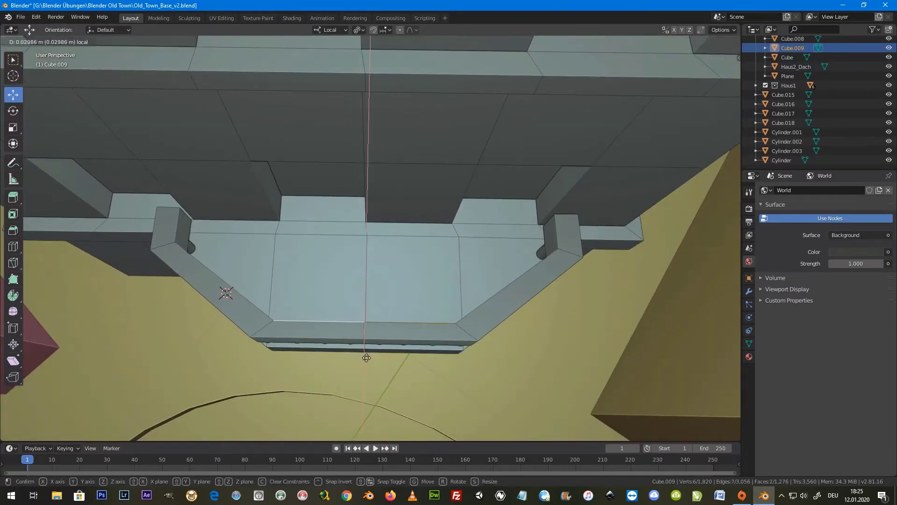
left_click(366, 357)
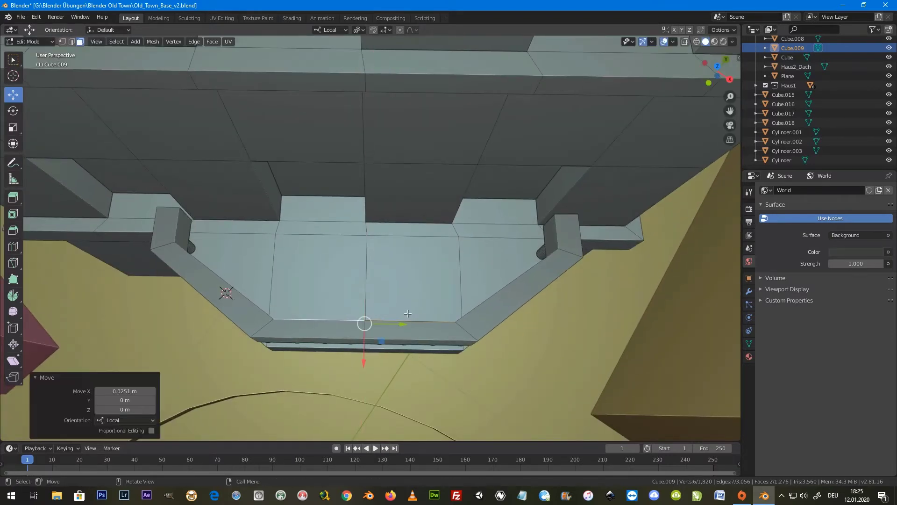
key("s")
key("y")
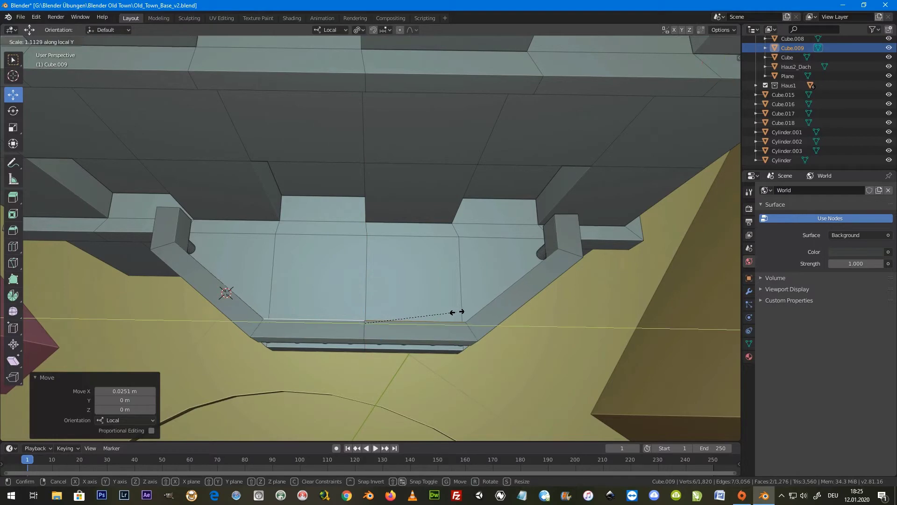
left_click(455, 312)
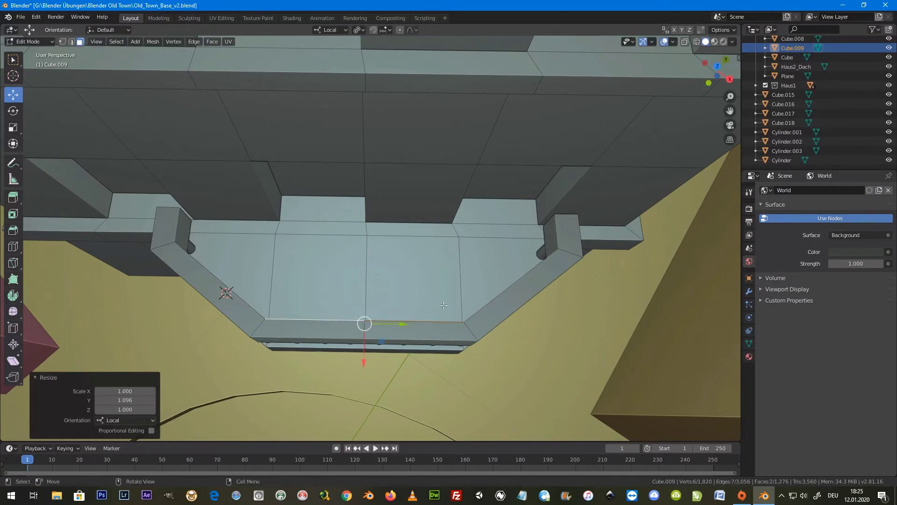
Step: Scale the two opposite side strip faces along local Y
middle_click_drag(434, 229, 545, 225)
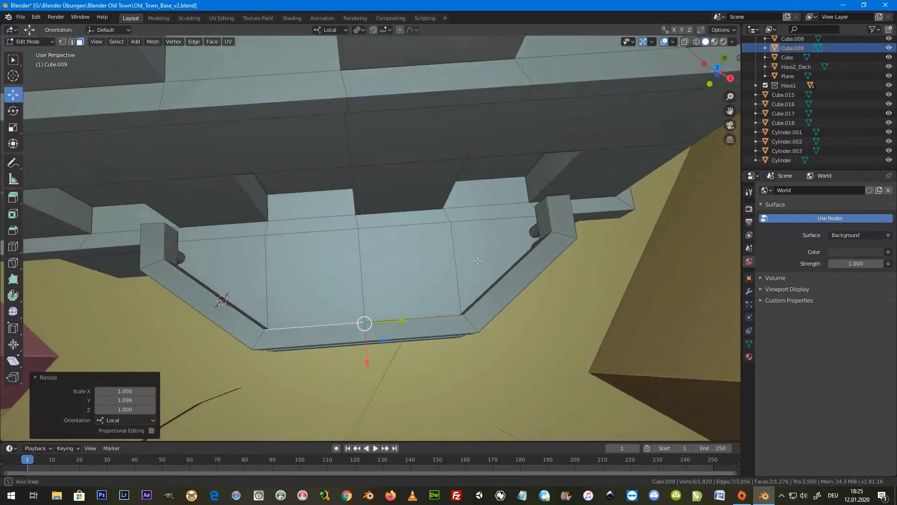
left_click(545, 226)
mouse_move(545, 225)
middle_mouse_down()
mouse_move(451, 342)
mouse_move(506, 308)
mouse_move(500, 287)
mouse_move(326, 169)
mouse_move(369, 188)
mouse_move(384, 158)
middle_mouse_up()
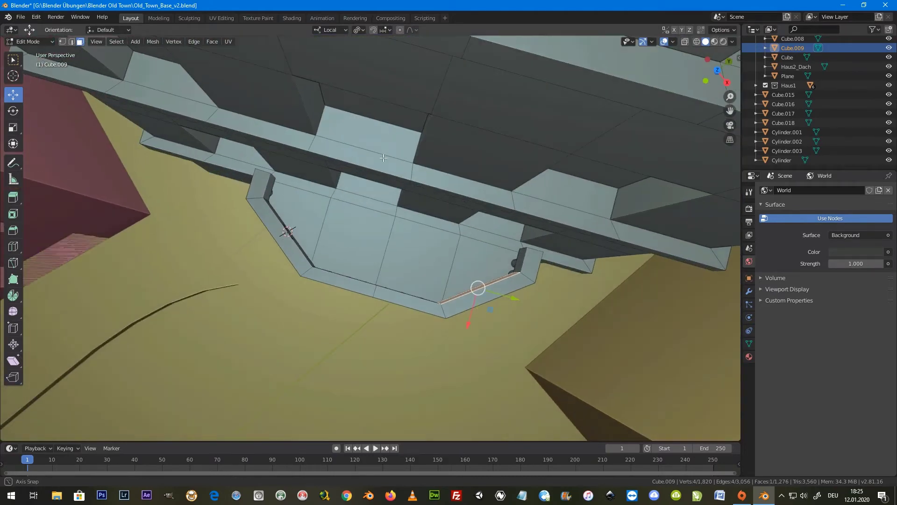
left_click(286, 227, "shift")
middle_click_drag(286, 227, 462, 248)
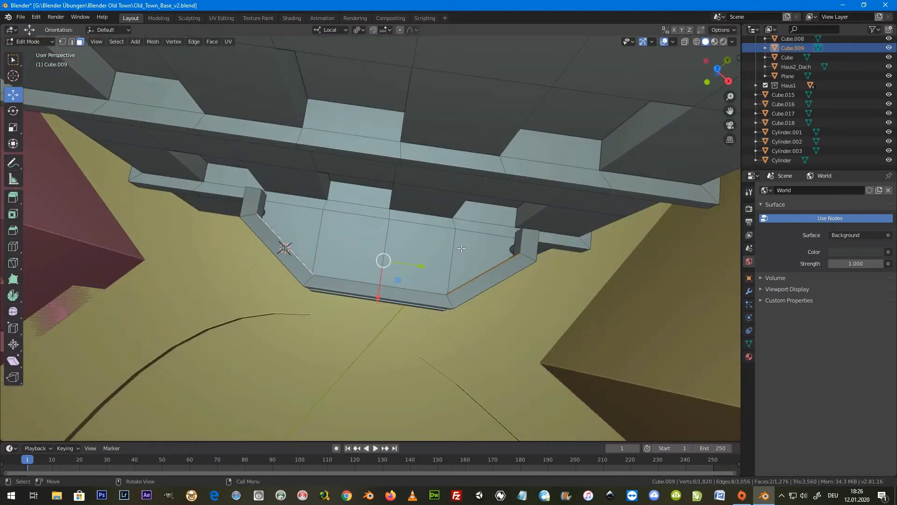
key("s")
key("y")
key("y")
left_click(467, 246)
Step: Move the right slanted strip face 0.0136 m along local Y and nudge the left one to match
middle_click_drag(468, 247, 515, 230)
middle_click_drag(574, 224, 588, 247)
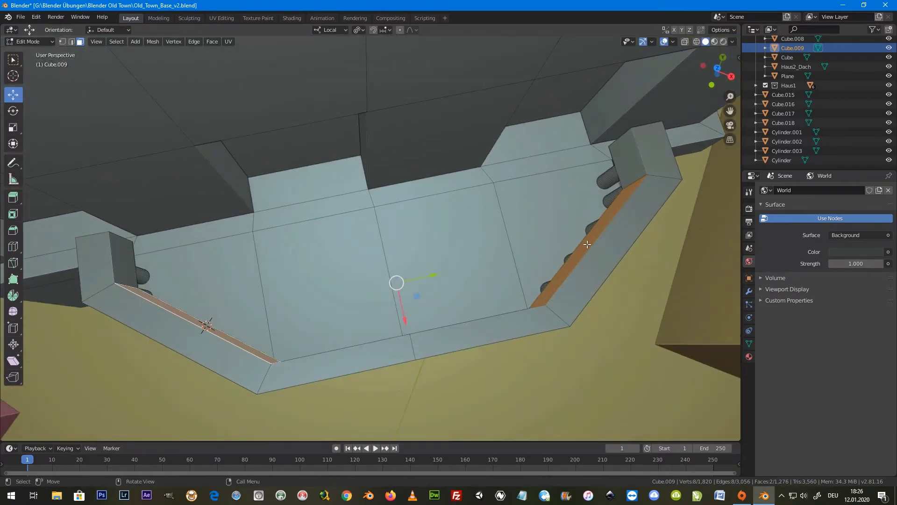
left_click(588, 248)
key("g")
key("y")
key("y")
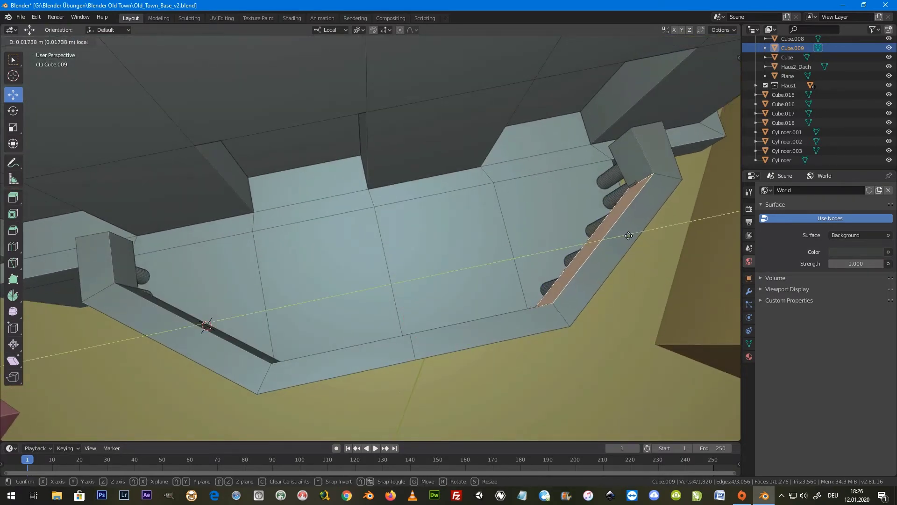
left_click(627, 236)
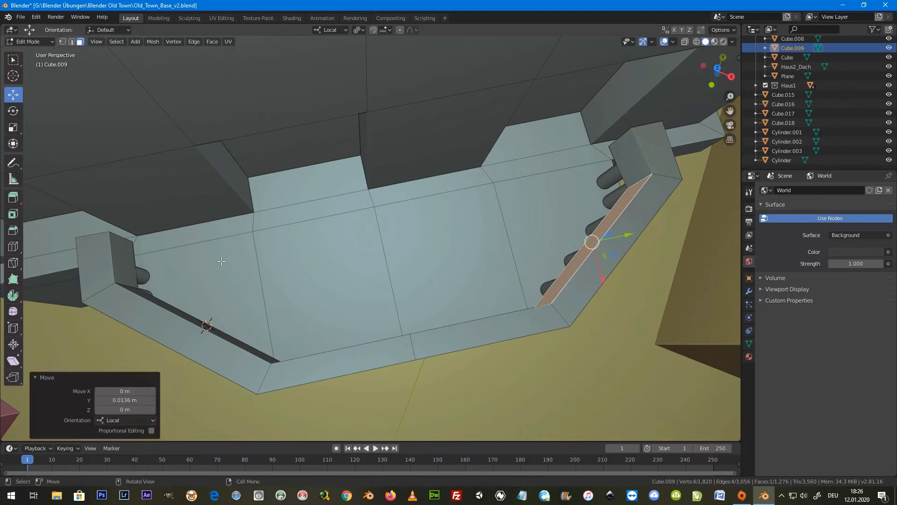
left_click(201, 324)
left_click_drag(202, 323, 195, 325)
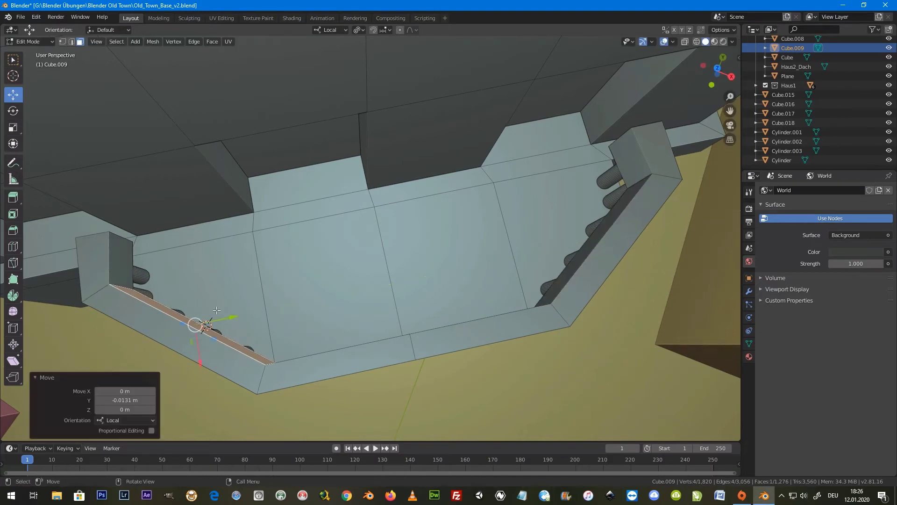
Step: Flatten the left end block's face (scale Y 0), then slide both end faces along local Y, the right by 0.00748 m
left_click(126, 251)
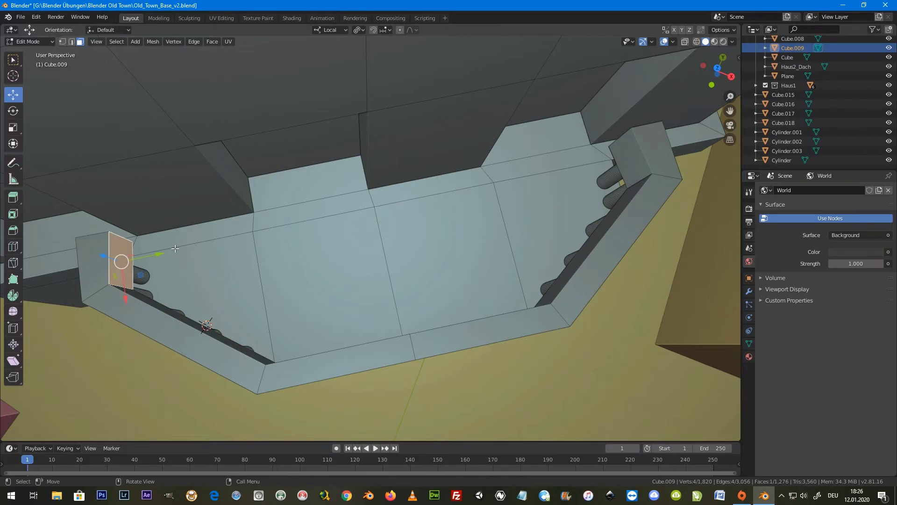
key("s")
key("y")
key("0")
key("Return")
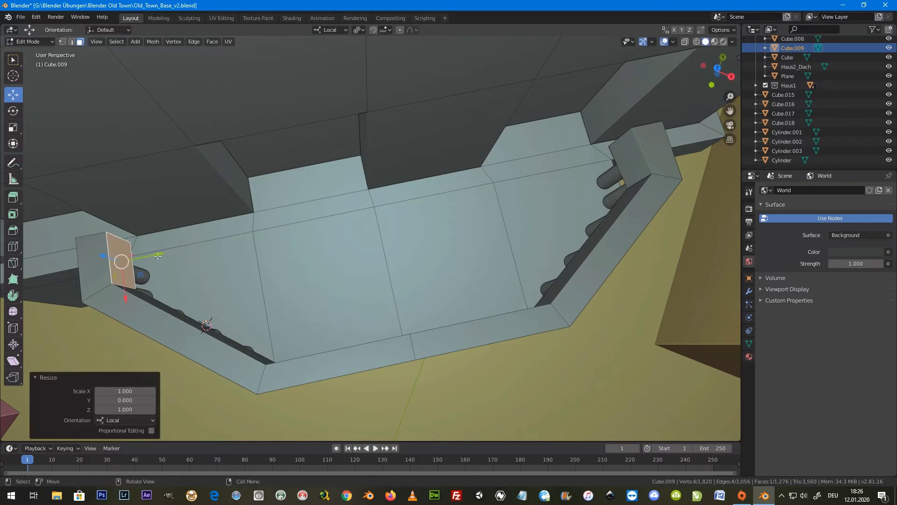
left_click_drag(160, 252, 151, 255)
key("Escape")
left_click(629, 158)
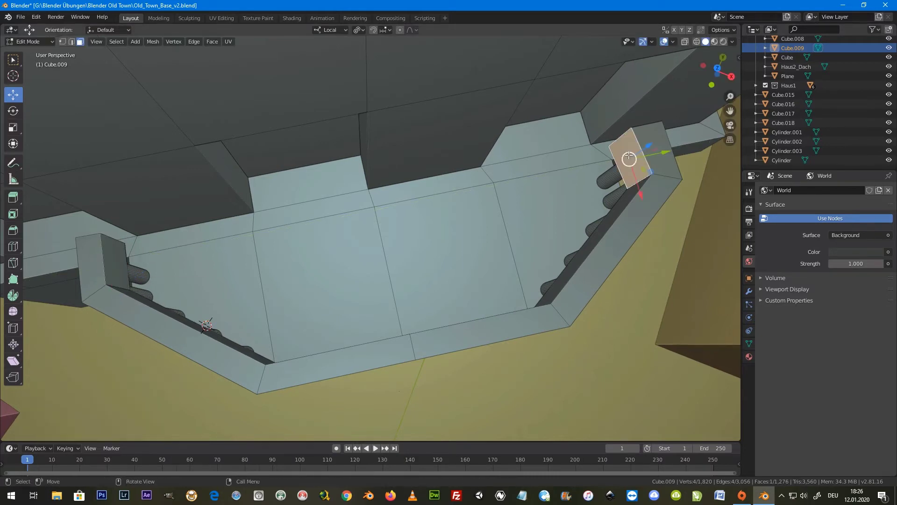
left_click_drag(666, 153, 671, 154)
middle_click_drag(671, 154, 542, 187)
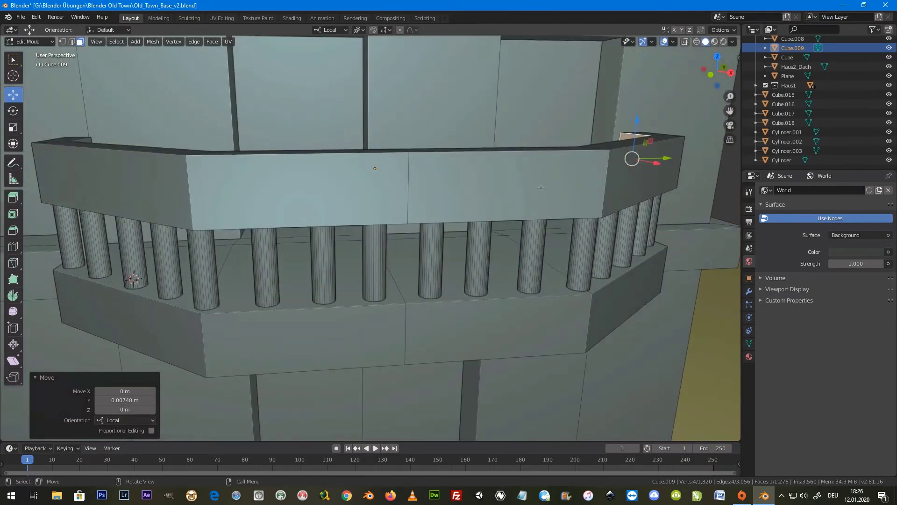
Step: Scale the connected top rail to 0.360 along Z and return to Object Mode
scroll(550, 203, "up", 2)
key("l")
middle_click_drag(551, 203, 631, 191)
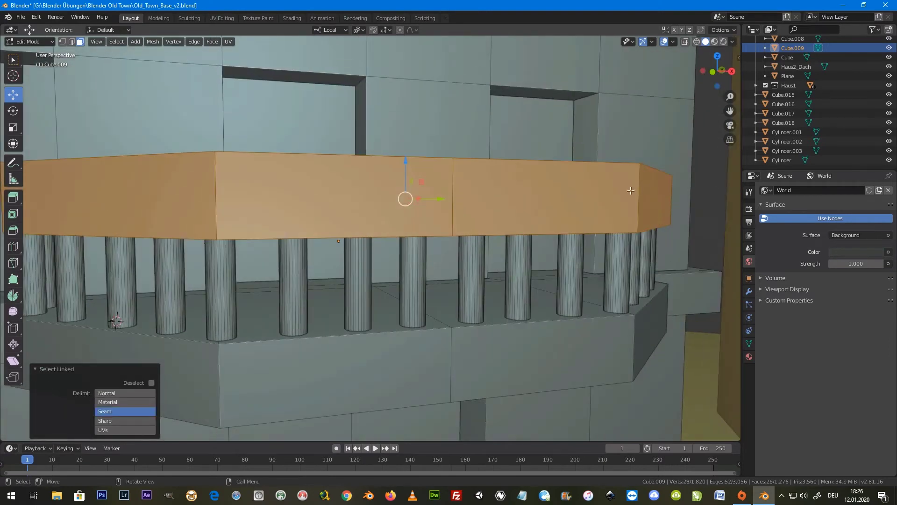
key("s")
key("z")
key("z")
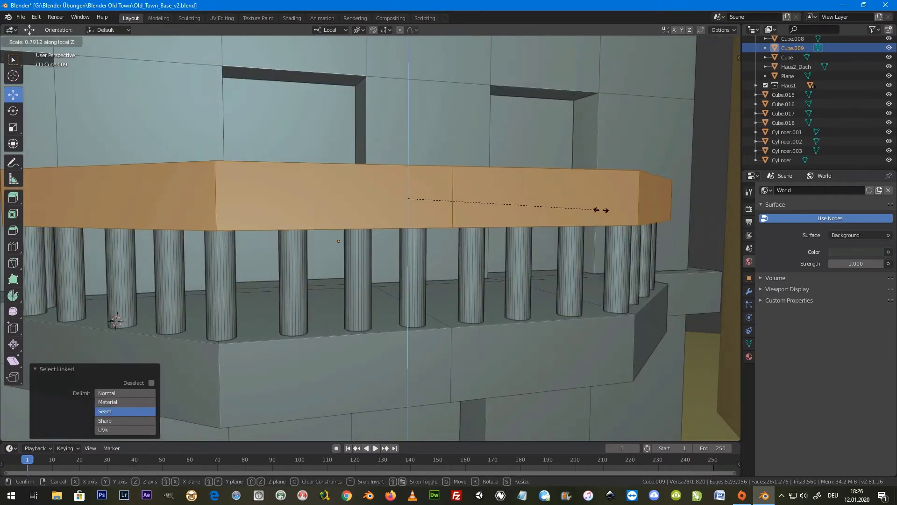
left_click(486, 201)
mouse_move(486, 200)
middle_mouse_down()
mouse_move(439, 180)
mouse_move(470, 264)
mouse_move(391, 248)
mouse_move(399, 275)
mouse_move(404, 257)
mouse_move(404, 267)
middle_mouse_up()
key("Tab")
scroll(470, 265, "down", 5)
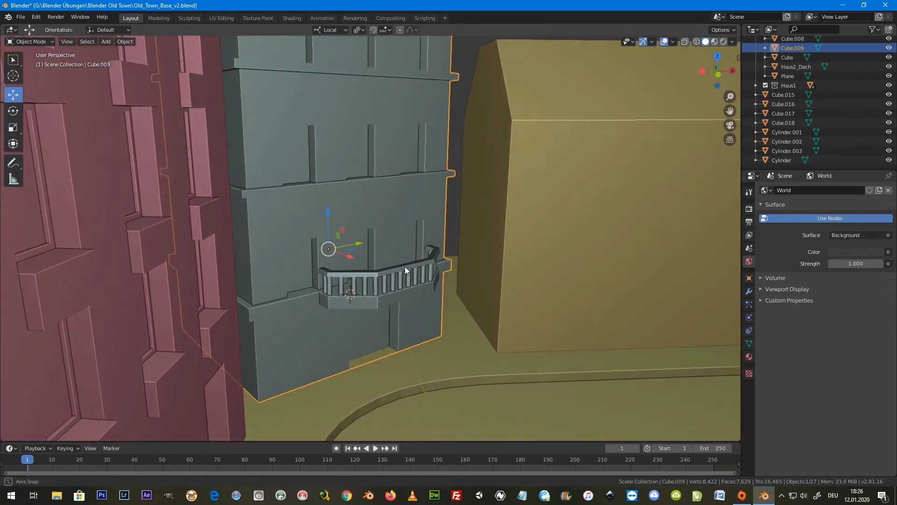
Step: Back in Edit Mode, circle-select the balcony railing faces
scroll(375, 303, "up", 4)
mouse_move(375, 302)
middle_mouse_down()
mouse_move(369, 323)
mouse_move(303, 364)
middle_mouse_up()
key("Tab")
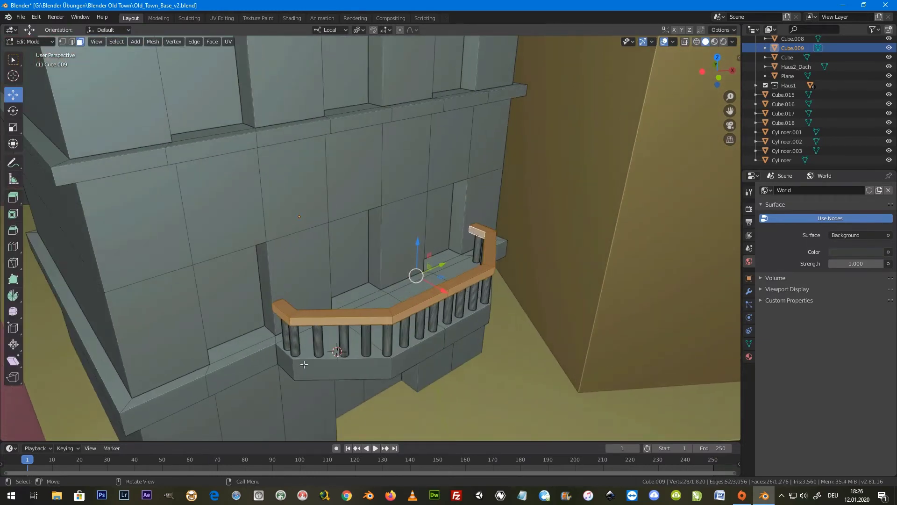
left_click(283, 359)
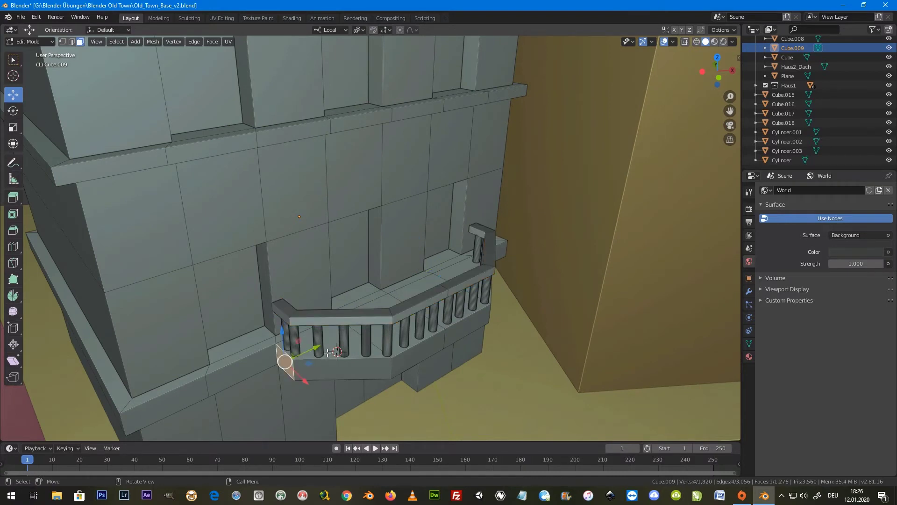
key("c")
mouse_move(290, 361)
left_mouse_down()
mouse_move(482, 280)
mouse_move(486, 251)
left_mouse_up()
right_click(515, 247)
Step: Brush-select the balcony's bottom, front, sides and posts, dropping the wall faces behind it
middle_click_drag(515, 248, 431, 343)
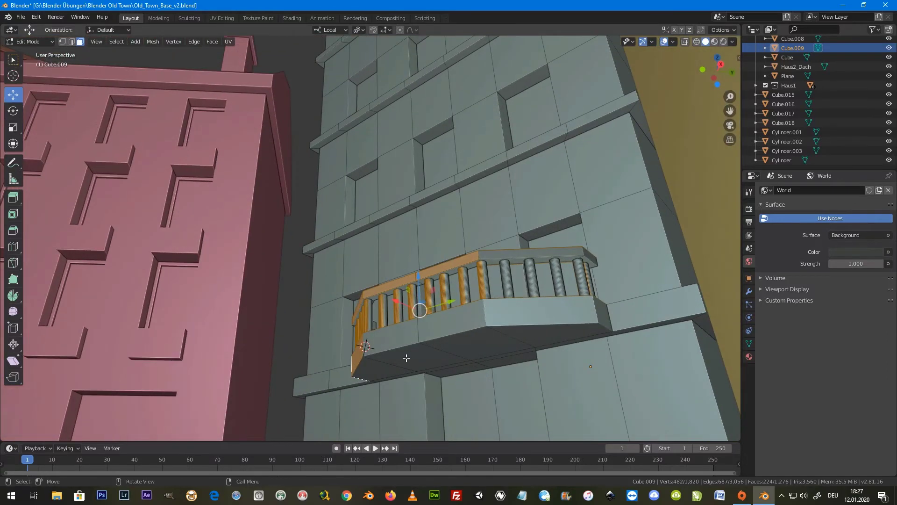
key("c")
mouse_move(358, 370)
left_mouse_down()
mouse_move(467, 337)
mouse_move(598, 318)
mouse_move(578, 290)
mouse_move(444, 295)
mouse_move(374, 313)
mouse_move(561, 262)
mouse_move(570, 273)
left_mouse_up()
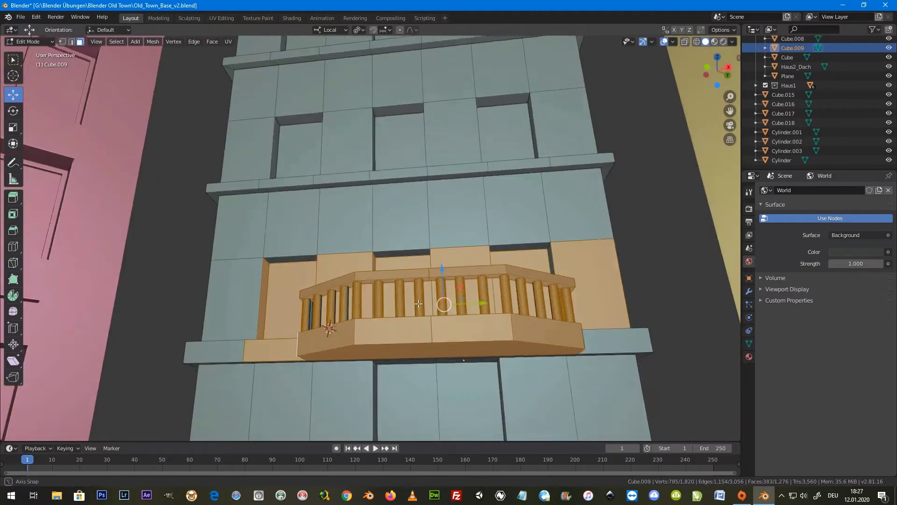
mouse_move(569, 273)
middle_mouse_down()
mouse_move(271, 350)
mouse_move(290, 299)
mouse_move(397, 257)
mouse_move(581, 250)
mouse_move(572, 314)
mouse_move(624, 340)
mouse_move(352, 300)
mouse_move(323, 309)
middle_mouse_up()
right_click(581, 251)
key("c")
left_click(311, 351)
left_click_drag(311, 351, 451, 354)
right_click(451, 354)
Step: Add the remaining balcony floor faces to the selection
mouse_move(451, 354)
middle_mouse_down()
mouse_move(450, 365)
mouse_move(437, 265)
middle_mouse_up()
middle_click_drag(356, 274, 416, 255)
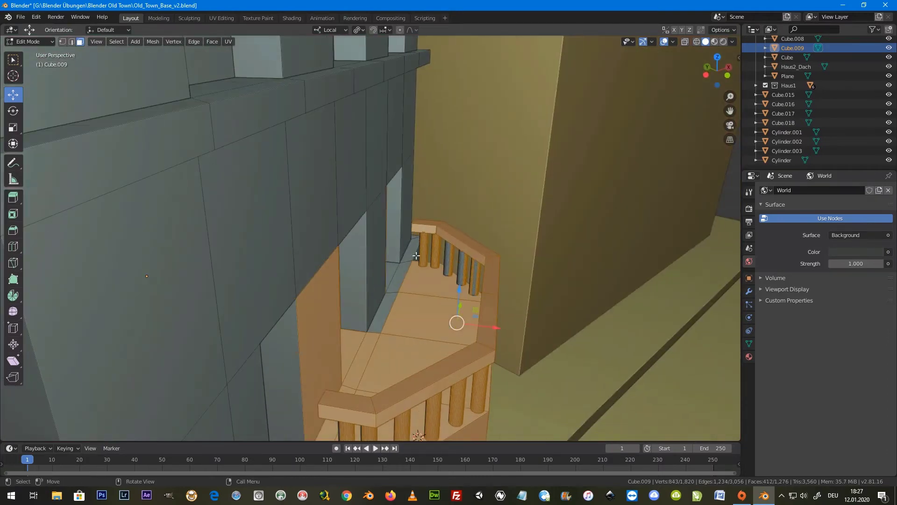
left_click(432, 286)
left_click(397, 363, "shift")
middle_click_drag(397, 362, 381, 248)
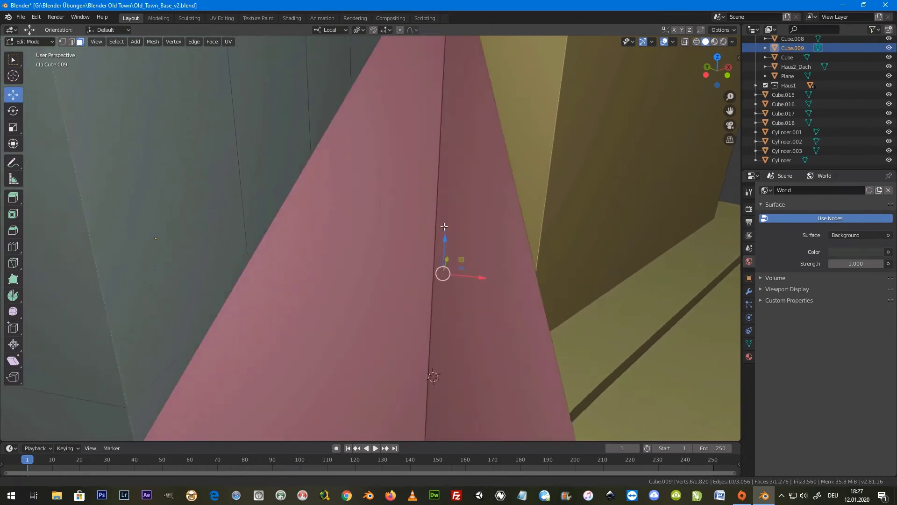
left_click(393, 354, "shift")
left_click(379, 392, "shift")
left_click(417, 411, "shift")
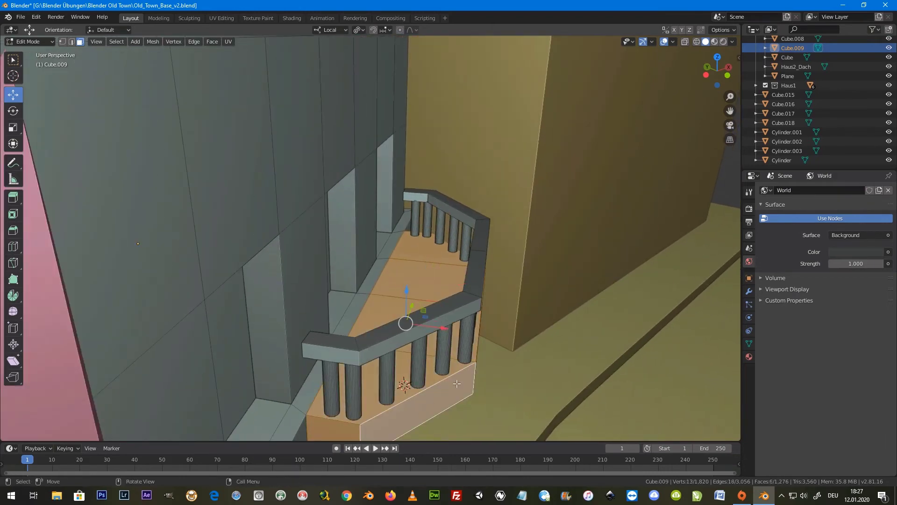
Step: Add the balcony's front and underside faces to the selection
middle_click_drag(399, 311, 363, 353)
left_click(399, 372, "shift")
left_click(467, 371, "shift")
left_click(585, 378, "shift")
mouse_move(585, 379)
middle_mouse_down()
mouse_move(514, 330)
mouse_move(477, 355)
middle_mouse_up()
left_click(520, 307, "shift")
left_click(467, 323, "shift")
left_click(379, 346, "shift")
left_click(302, 379, "shift")
mouse_move(303, 379)
middle_mouse_down()
mouse_move(407, 422)
mouse_move(380, 401)
middle_mouse_up()
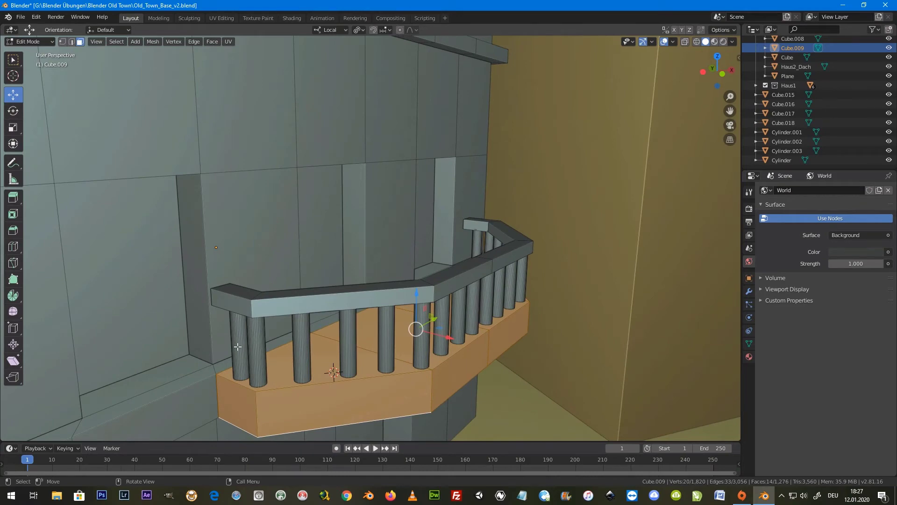
Step: Add all the balcony posts to the selection with linked select (L)
key("l")
key("l")
key("l")
key("l")
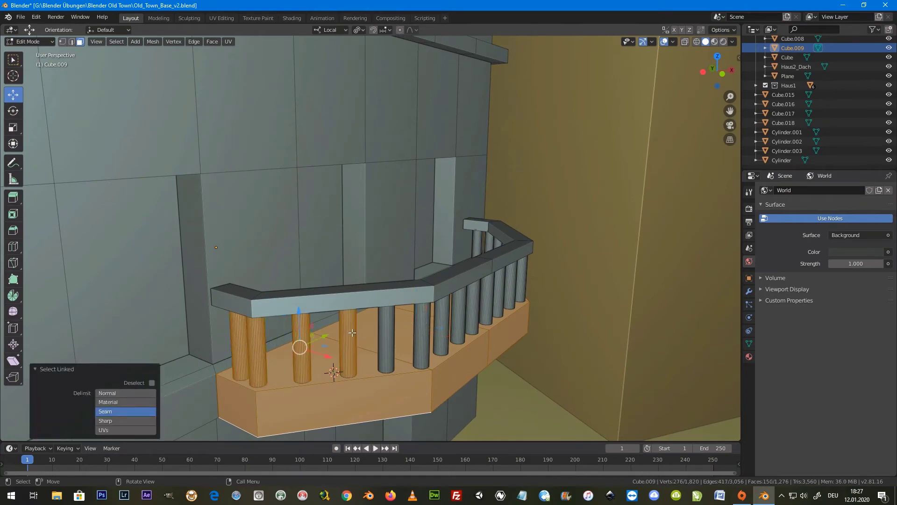
key("l")
key("l")
key("l")
key("l")
key("l")
key("l")
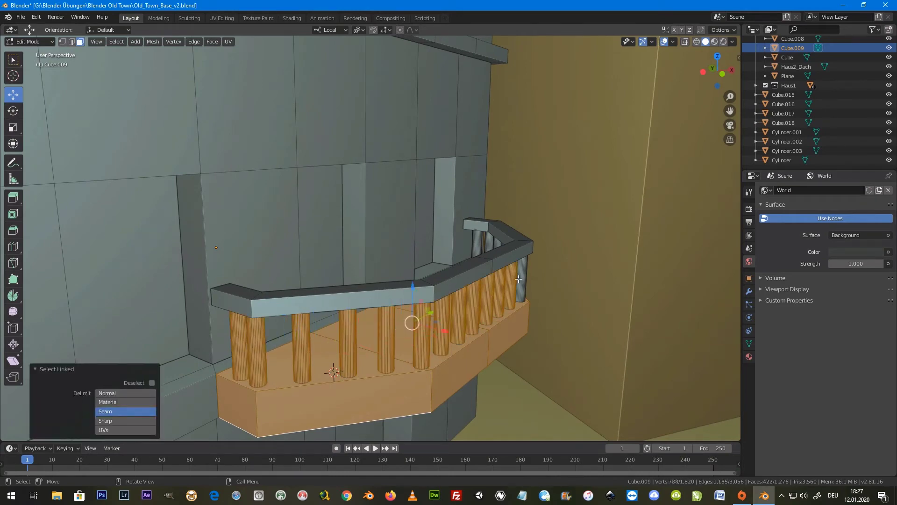
middle_click_drag(449, 218, 467, 245)
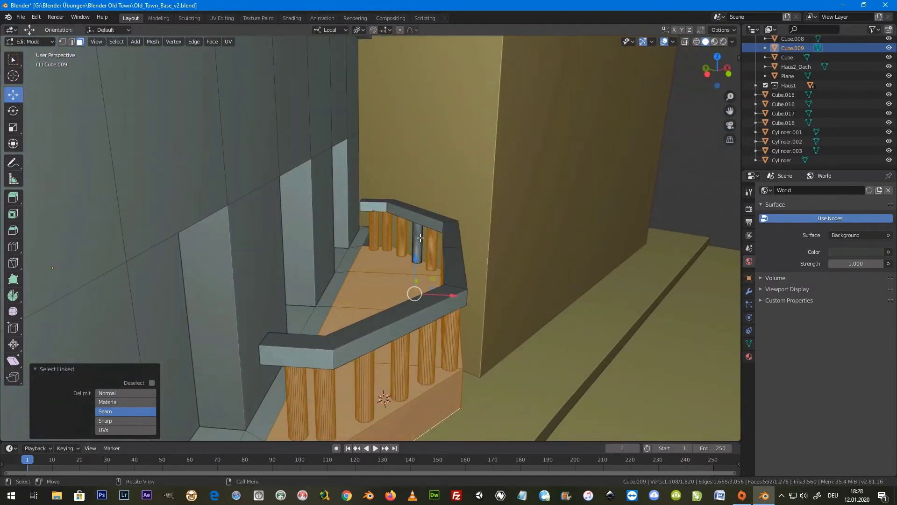
key("l")
mouse_move(420, 238)
middle_mouse_down()
mouse_move(351, 297)
mouse_move(375, 307)
mouse_move(364, 326)
middle_mouse_up()
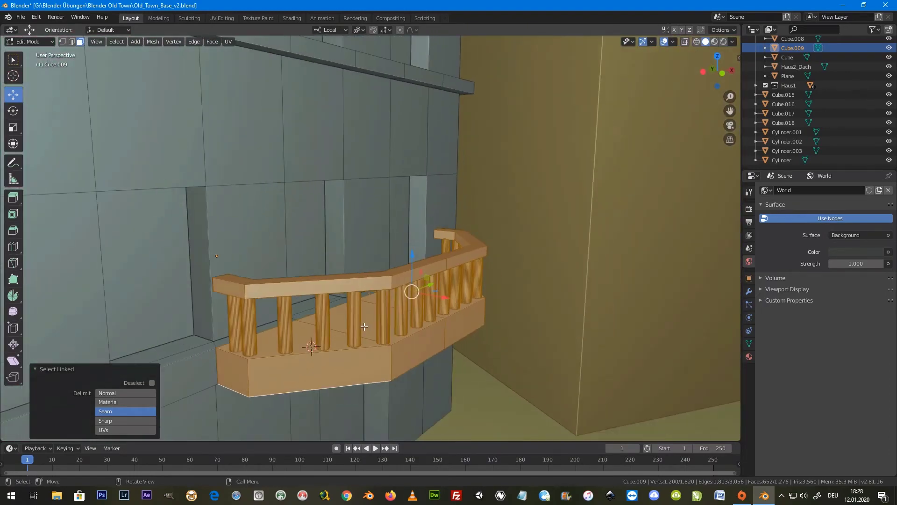
Step: Duplicate the whole balcony and drag the copy up the tower
scroll(365, 326, "down", 3)
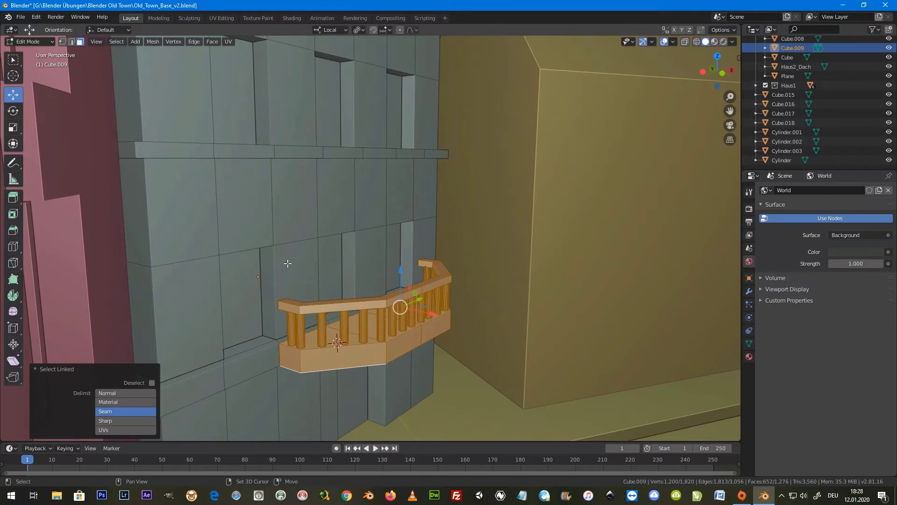
key("shift+d")
left_click_drag(401, 273, 380, 88)
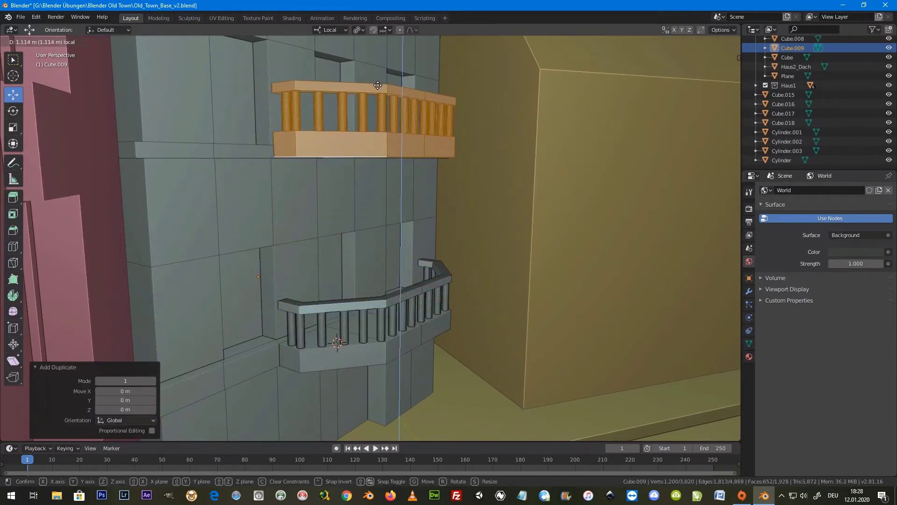
Step: Place the balcony copy 1.11 m higher and check it from around the tower
left_click(378, 86)
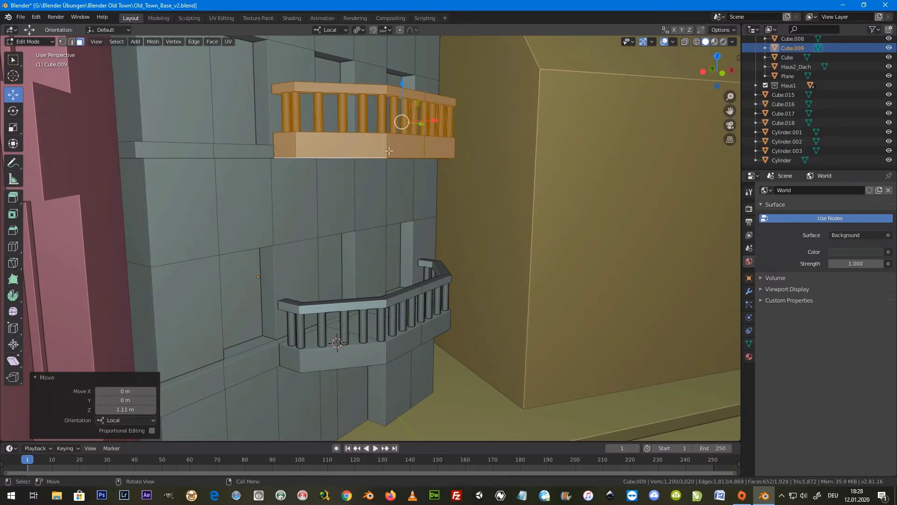
mouse_move(378, 87)
middle_mouse_down()
mouse_move(299, 369)
mouse_move(489, 228)
middle_mouse_up()
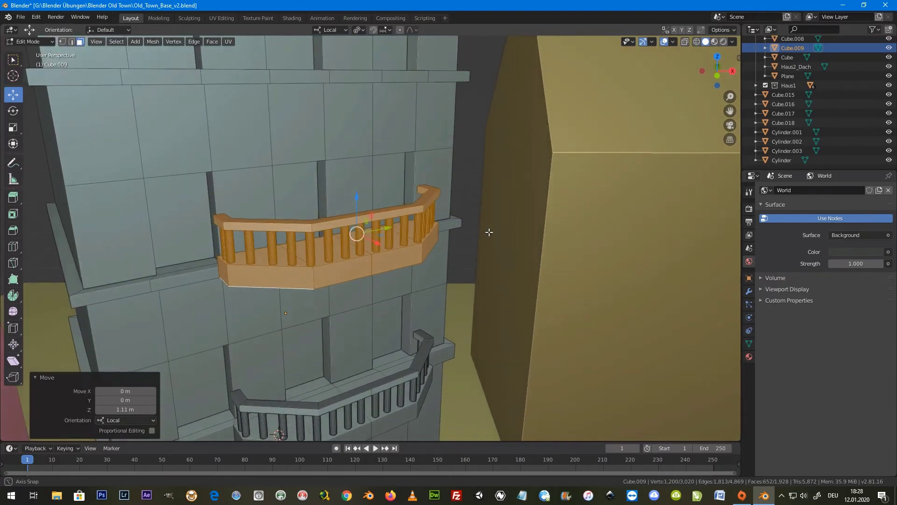
mouse_move(489, 227)
middle_mouse_down()
mouse_move(454, 224)
mouse_move(458, 235)
mouse_move(426, 239)
middle_mouse_up()
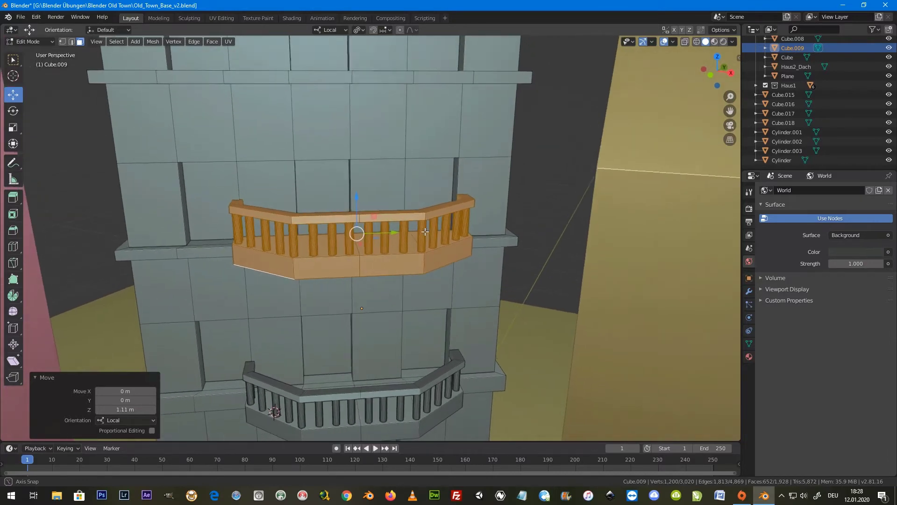
scroll(426, 239, "down", 4)
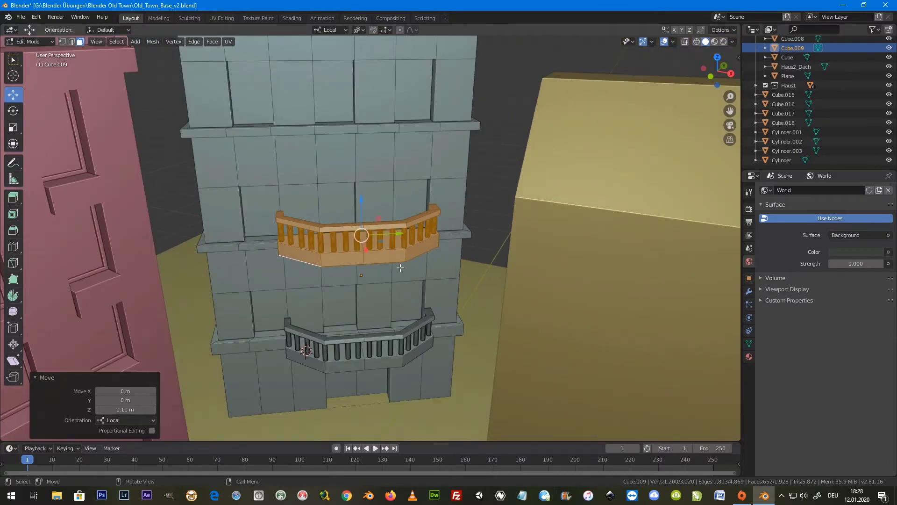
scroll(401, 267, "up", 3)
scroll(388, 258, "down", 2)
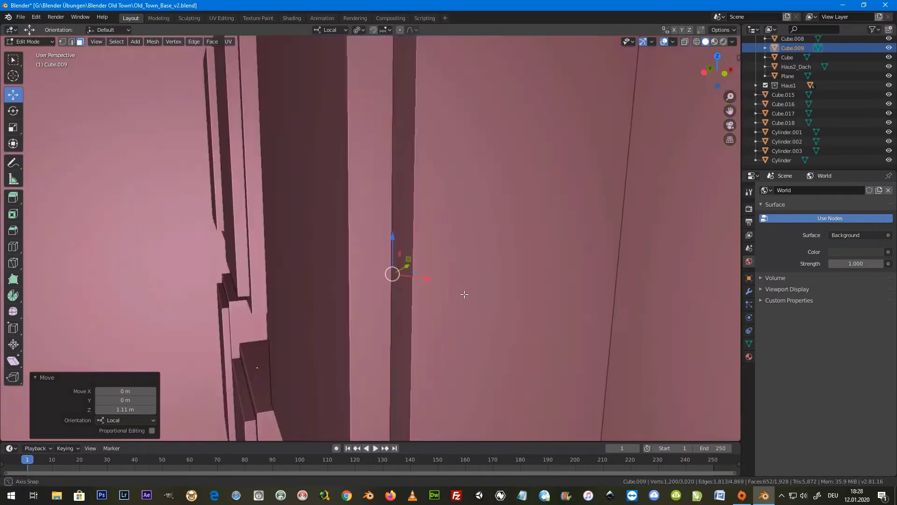
middle_click_drag(397, 280, 425, 279)
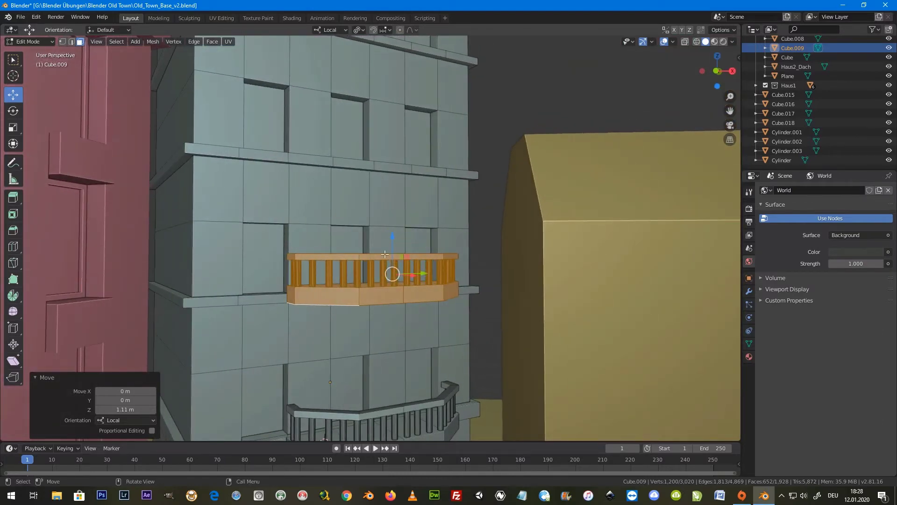
Step: Lower the balcony copy 0.06 m along Z onto the ledge
key("g")
key("z")
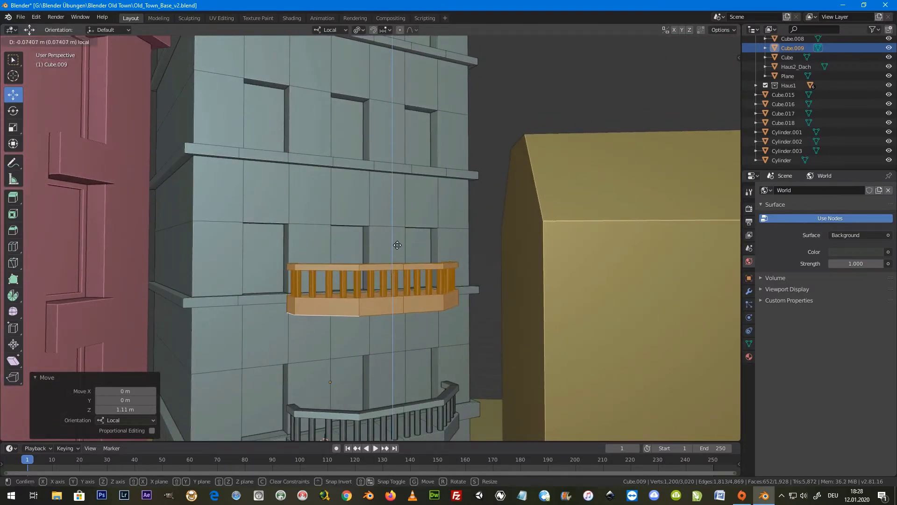
left_click(397, 243)
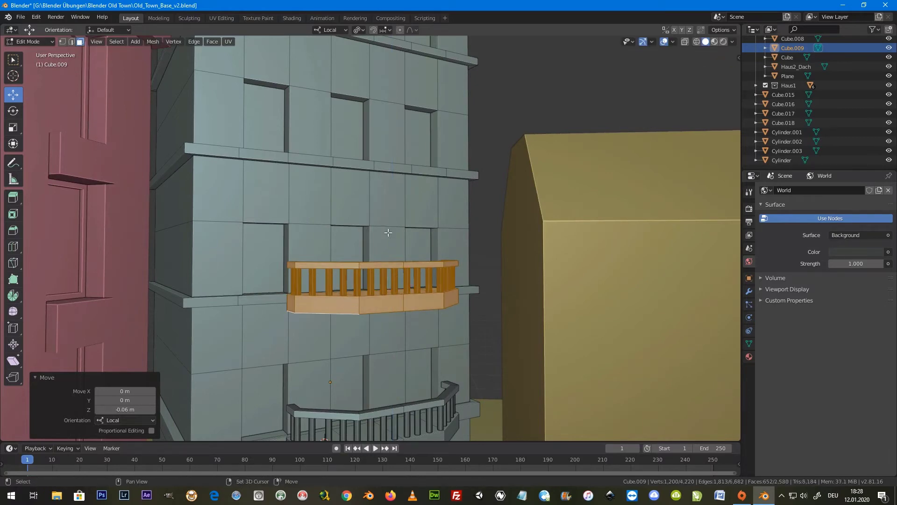
key("shift+d")
Step: Place the next balcony copy 1.04 m higher along Z
key("z")
left_click(386, 108)
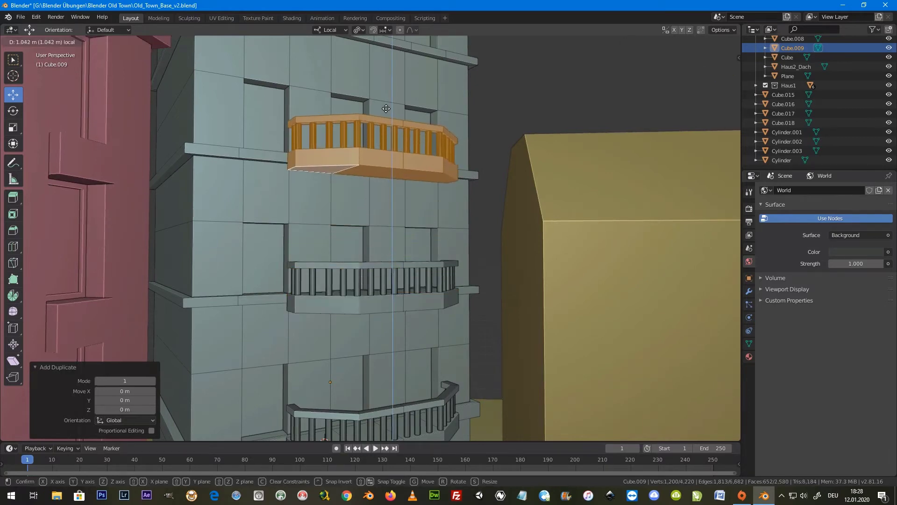
middle_click_drag(386, 108, 390, 238)
scroll(390, 237, "down", 4)
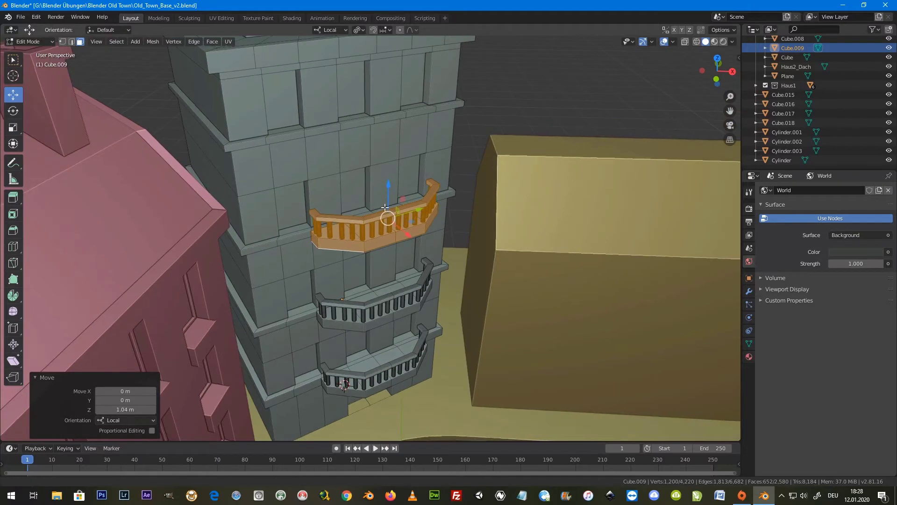
scroll(389, 273, "up", 3)
Step: Add a further balcony copy 1.05 m higher, trying and cancelling a depth scale along Y
key("shift+d")
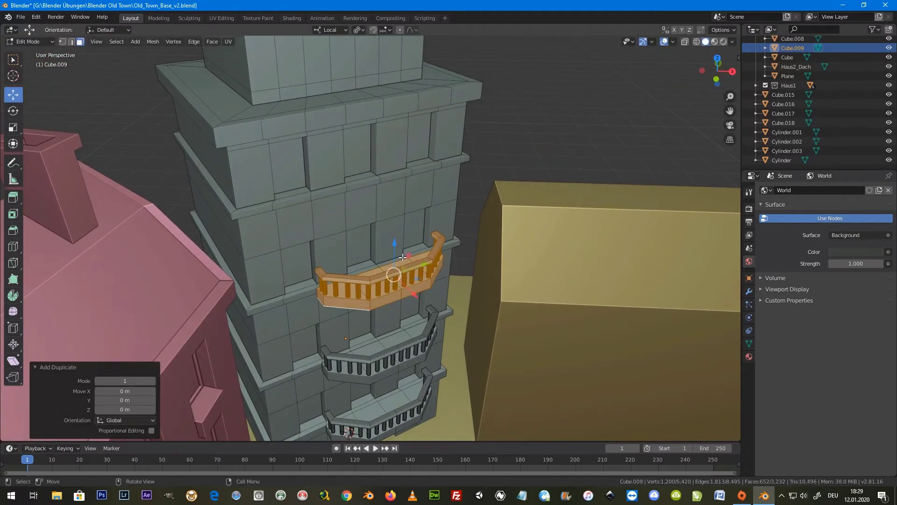
key("z")
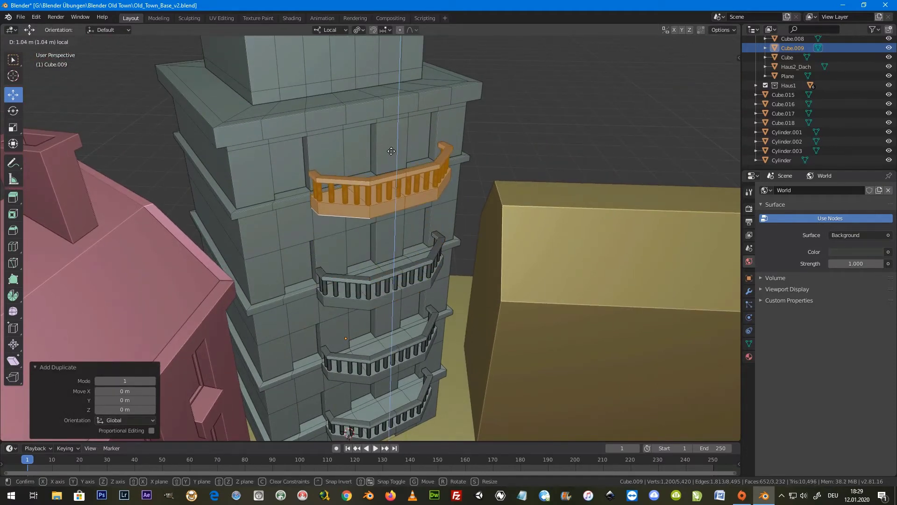
left_click(391, 150)
mouse_move(395, 152)
middle_mouse_down()
mouse_move(439, 161)
mouse_move(448, 173)
middle_mouse_up()
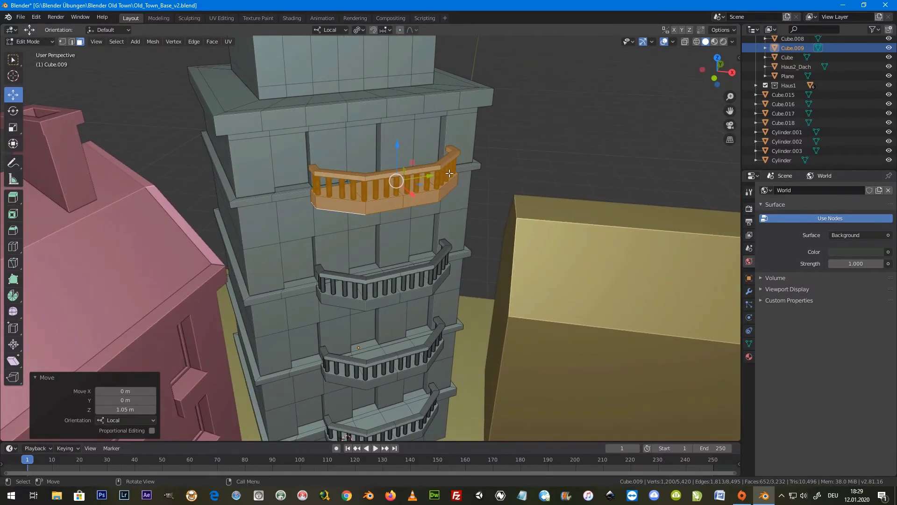
key("s")
key("y")
key("Escape")
mouse_move(449, 173)
middle_mouse_down()
mouse_move(407, 202)
mouse_move(341, 203)
middle_mouse_up()
Step: In Object Mode, zoom out and orbit to inspect the whole tower beside the yellow house
scroll(328, 207, "up", 4)
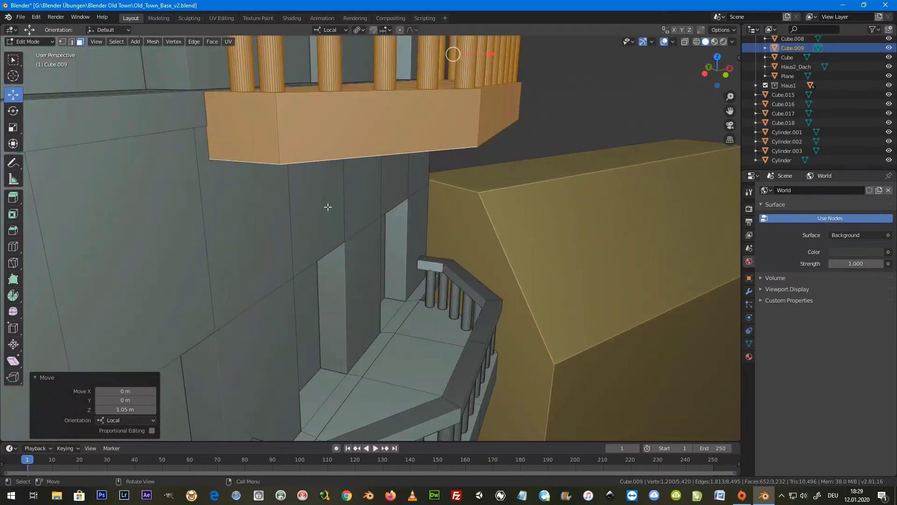
scroll(327, 207, "down", 5)
key("Tab")
scroll(327, 207, "down", 3)
mouse_move(354, 256)
middle_mouse_down()
mouse_move(341, 219)
mouse_move(351, 268)
mouse_move(347, 208)
mouse_move(349, 232)
mouse_move(362, 231)
mouse_move(352, 235)
mouse_move(363, 262)
mouse_move(326, 266)
mouse_move(342, 259)
middle_mouse_up()
scroll(514, 217, "up", 5)
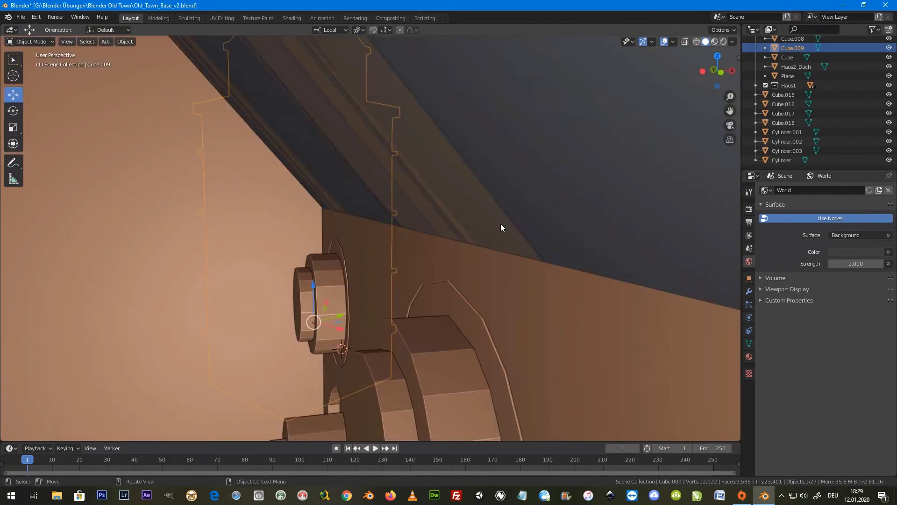
scroll(500, 223, "down", 3)
scroll(501, 223, "down", 2)
left_click(433, 237)
mouse_move(436, 236)
middle_mouse_down()
mouse_move(439, 260)
mouse_move(435, 253)
middle_mouse_up()
mouse_move(232, 167)
middle_mouse_down()
mouse_move(268, 237)
mouse_move(293, 335)
mouse_move(269, 225)
mouse_move(270, 164)
middle_mouse_up()
scroll(270, 167, "up", 2)
Step: Reopen the top balcony object in Edit Mode and view the scene through the camera (Numpad 0)
left_click(270, 196)
key("Tab")
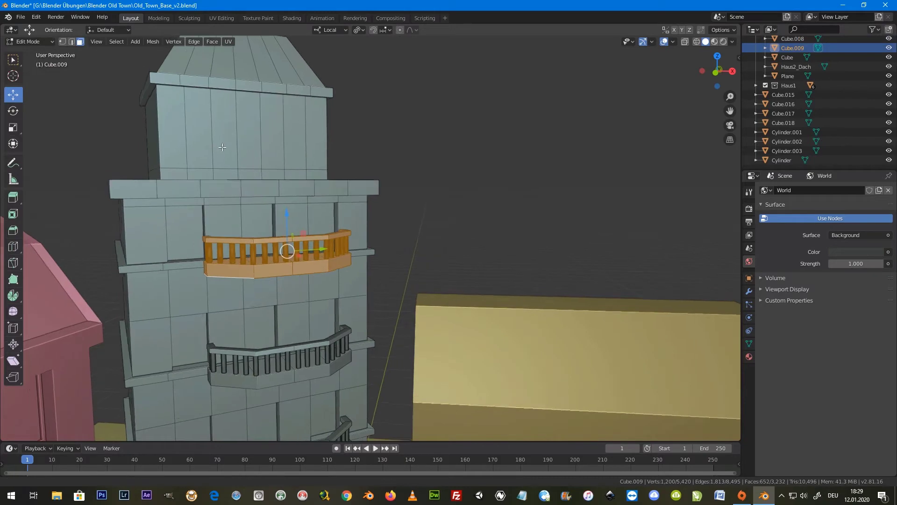
scroll(327, 184, "up", 2)
mouse_move(327, 184)
middle_mouse_down()
mouse_move(317, 157)
mouse_move(328, 139)
mouse_move(318, 140)
middle_mouse_up()
scroll(320, 168, "up", 5)
scroll(320, 168, "down", 6)
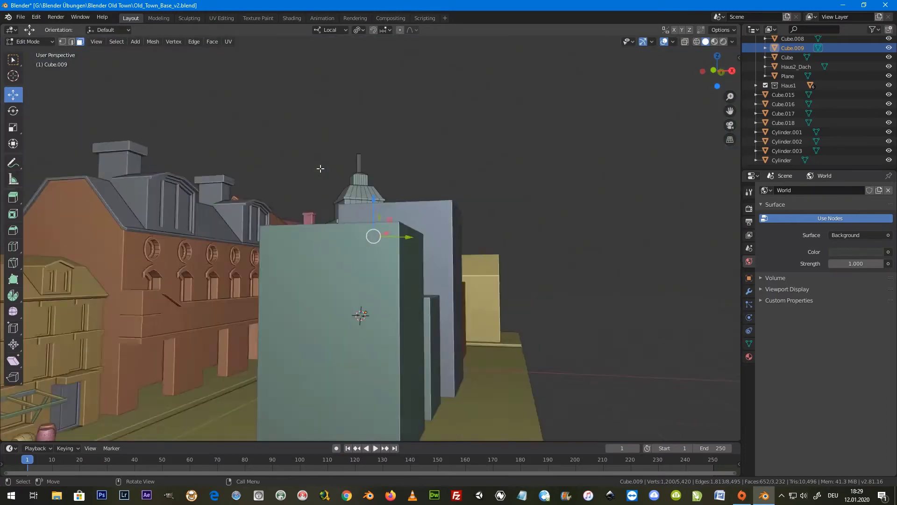
scroll(320, 168, "down", 4)
key("KP_0")
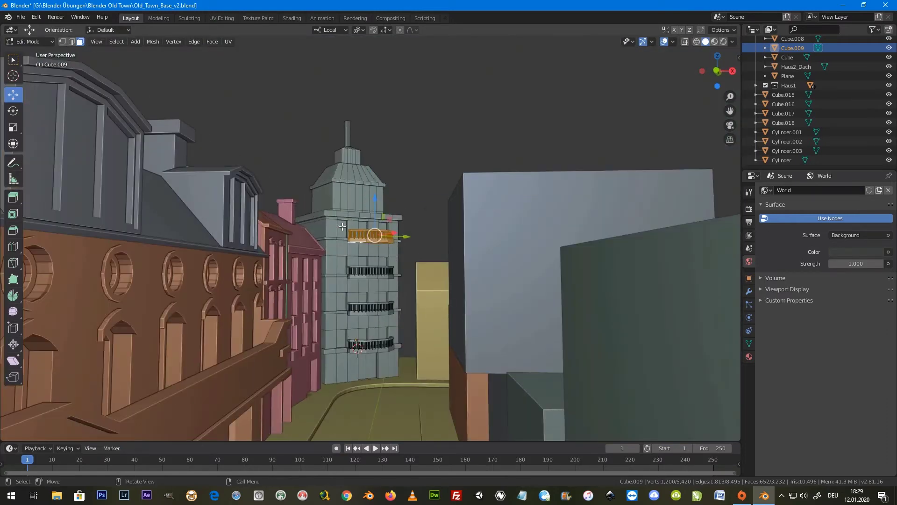
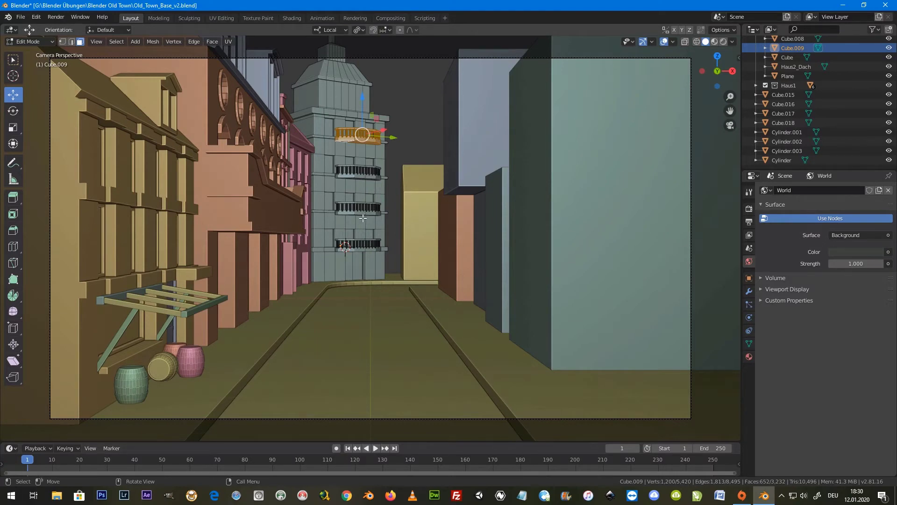
Step: Leave the tower mesh and enter Edit Mode on the yellow house (Cube.008)
key("Tab")
mouse_move(366, 197)
middle_mouse_down()
mouse_move(368, 216)
mouse_move(444, 204)
mouse_move(500, 170)
middle_mouse_up()
left_click(500, 170)
key("Tab")
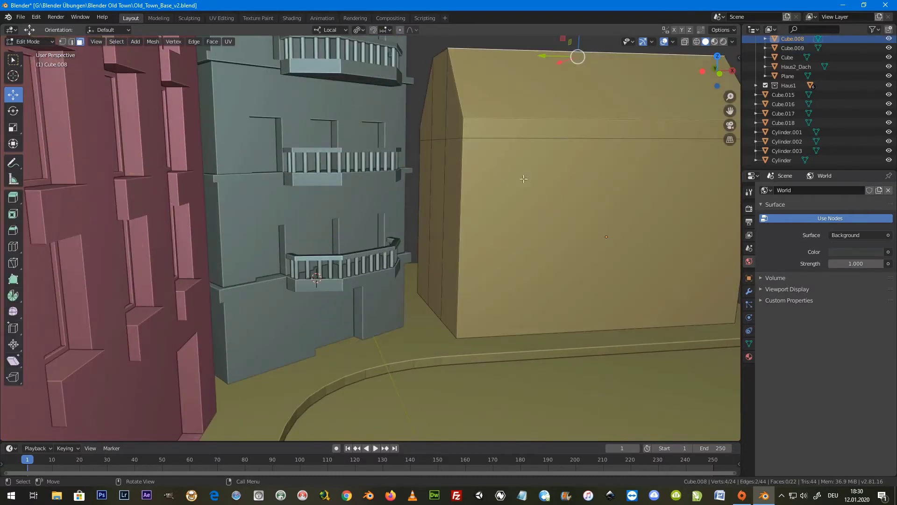
key("Tab")
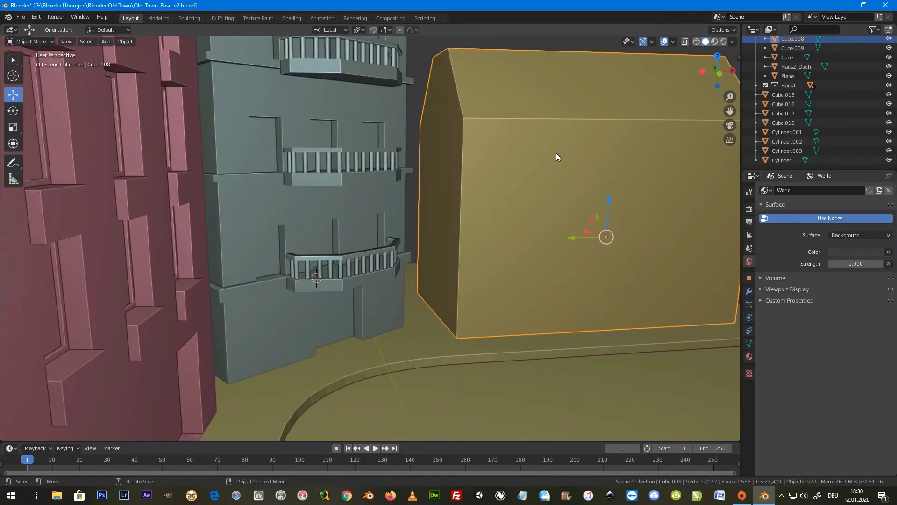
key("Tab")
Step: Add seven trial horizontal loop cuts across the house walls
middle_click_drag(538, 140, 513, 159)
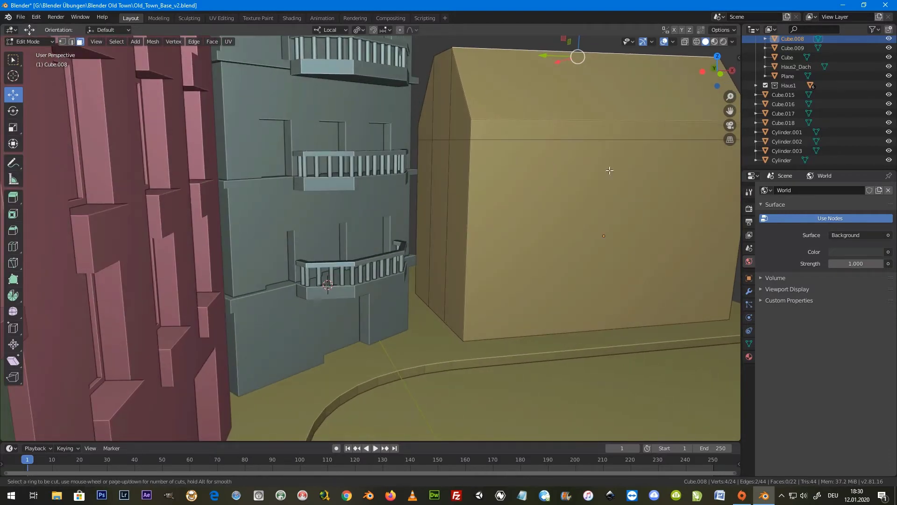
scroll(466, 287, "up", 7)
scroll(466, 288, "down", 3)
scroll(465, 287, "down", 1)
scroll(465, 288, "up", 3)
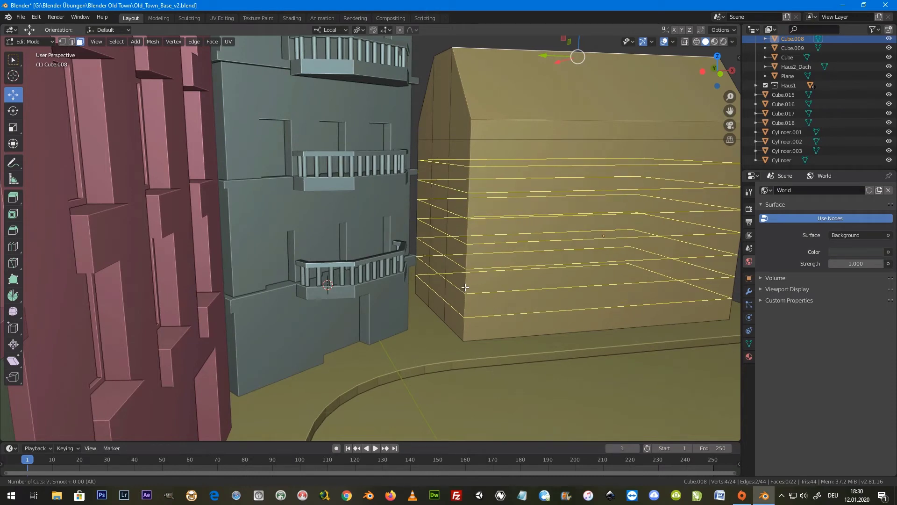
left_click(465, 287)
left_click(467, 266)
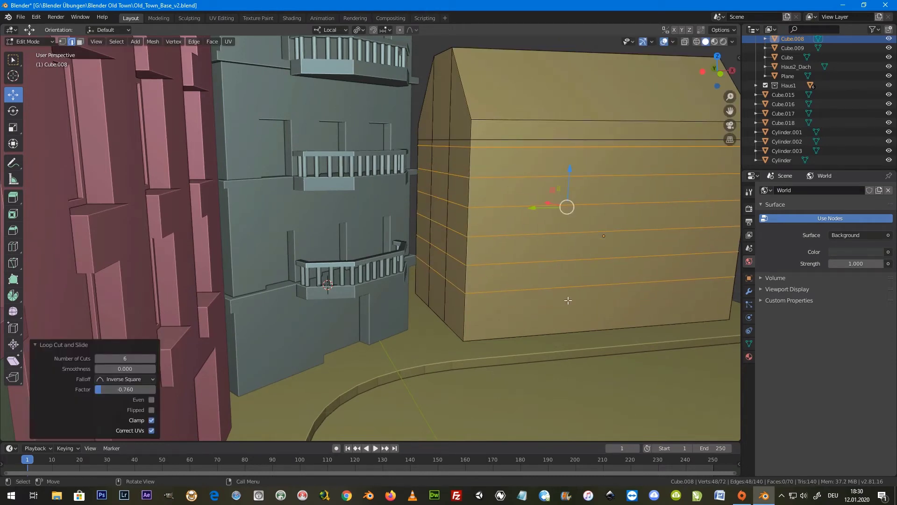
middle_click_drag(568, 300, 504, 301, "shift")
Step: Add ten evenly centred trial vertical loop cuts across the house front
key("ctrl+r")
scroll(507, 243, "up", 8)
scroll(508, 243, "up", 4)
scroll(508, 243, "down", 1)
scroll(508, 243, "down", 1)
scroll(507, 243, "down", 1)
left_click(508, 243)
right_click(508, 243)
mouse_move(507, 243)
middle_mouse_down()
mouse_move(311, 214)
mouse_move(523, 246)
middle_mouse_up()
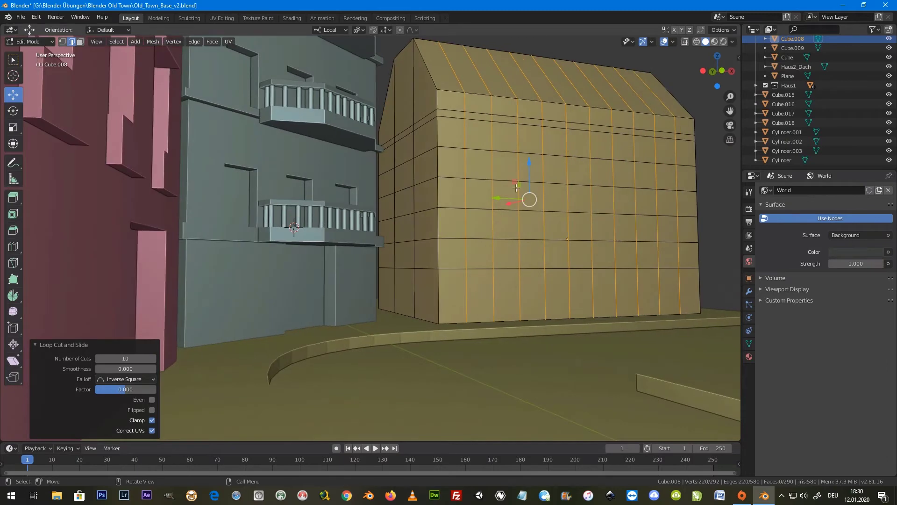
mouse_move(555, 191)
middle_mouse_down()
mouse_move(548, 198)
mouse_move(550, 184)
mouse_move(476, 142)
mouse_move(457, 154)
middle_mouse_up()
Step: In face mode, select the top-row wall faces as trial windows
key("3")
left_click(457, 155)
left_click(504, 158, "shift")
left_click(550, 161, "shift")
left_click(592, 164, "shift")
left_click(634, 168, "shift")
Step: Add the second- and third-row wall faces to the trial window selection
left_click(467, 207, "shift")
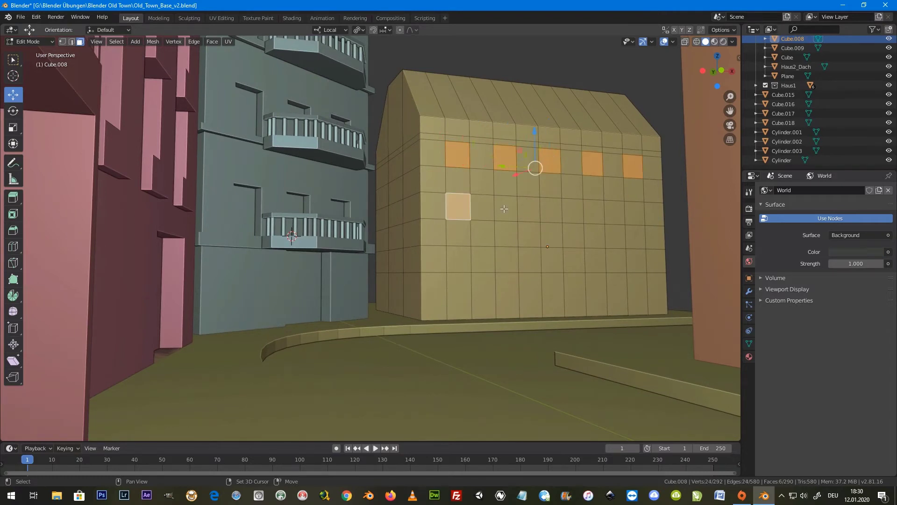
left_click(506, 208, "shift")
left_click(536, 209, "shift")
left_click(590, 209, "shift")
left_click(633, 212, "shift")
left_click(459, 258, "shift")
left_click(507, 259, "shift")
left_click(553, 258, "shift")
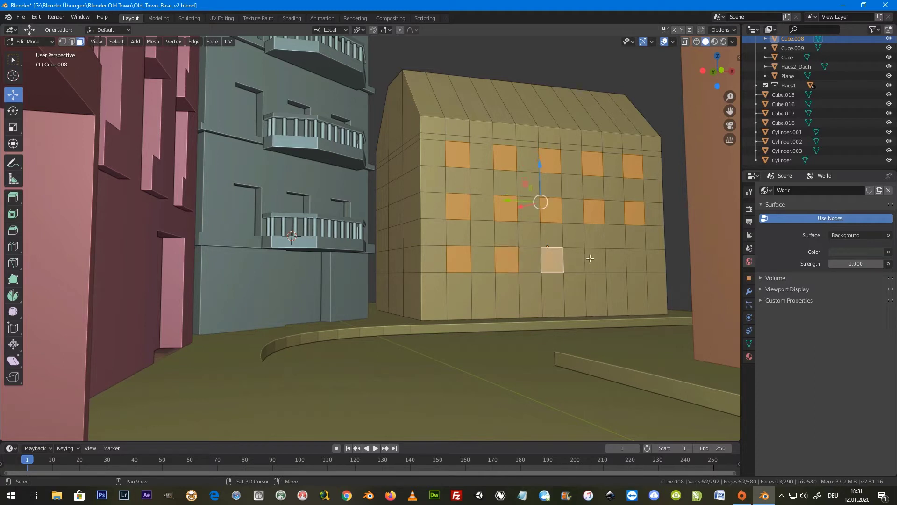
left_click(639, 264, "shift")
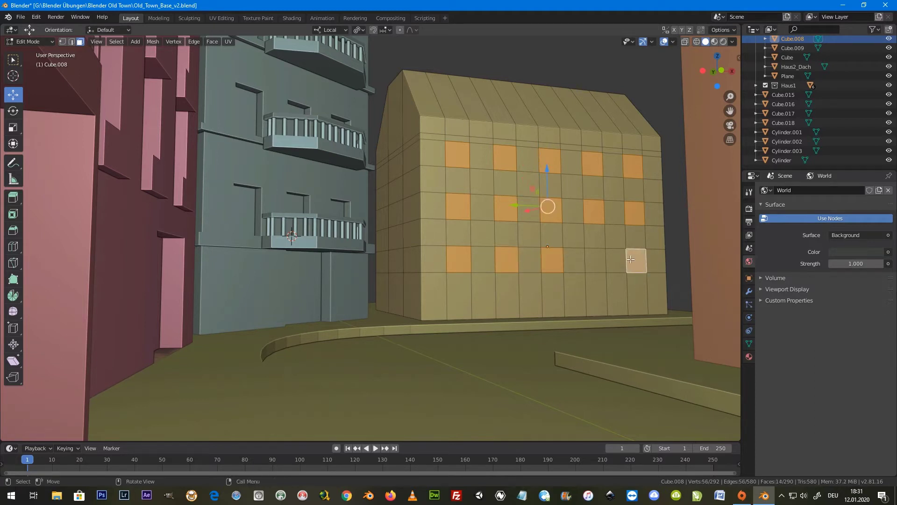
Step: Undo the trial window picks and cuts to restore the plain house walls
middle_click_drag(619, 257, 617, 251)
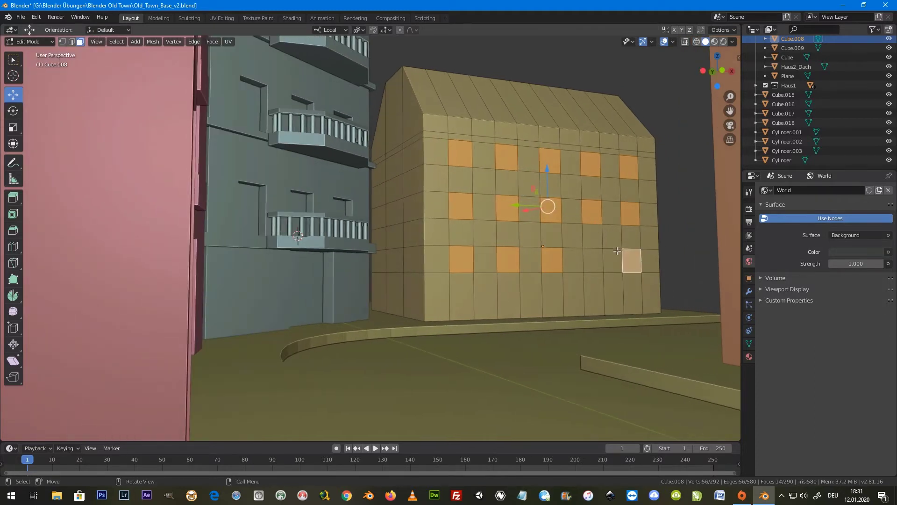
key("ctrl+z")
key("ctrl+z")
key("ctrl+z")
key("ctrl+z")
key("ctrl+z")
key("ctrl+z")
key("ctrl+z")
key("ctrl+z")
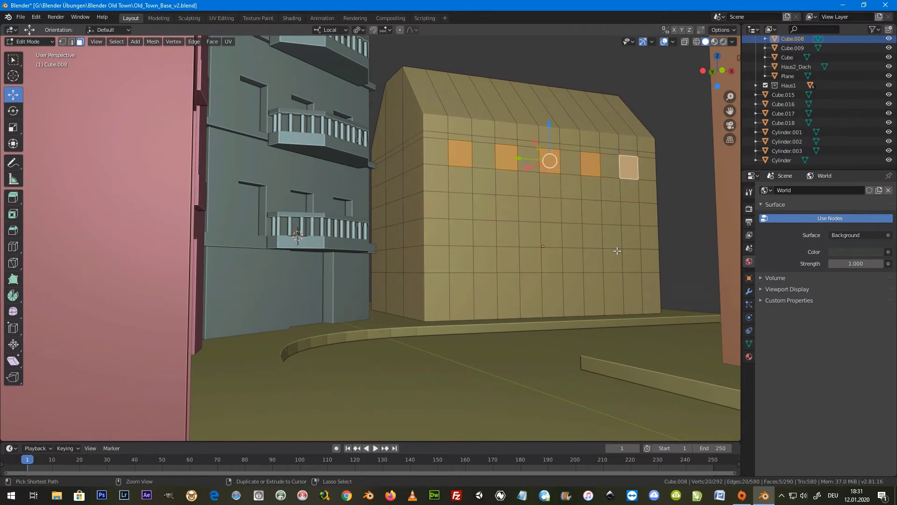
key("ctrl+z")
key("ctrl+z")
key("ctrl+z")
key("ctrl+z")
key("ctrl+z")
key("ctrl+z")
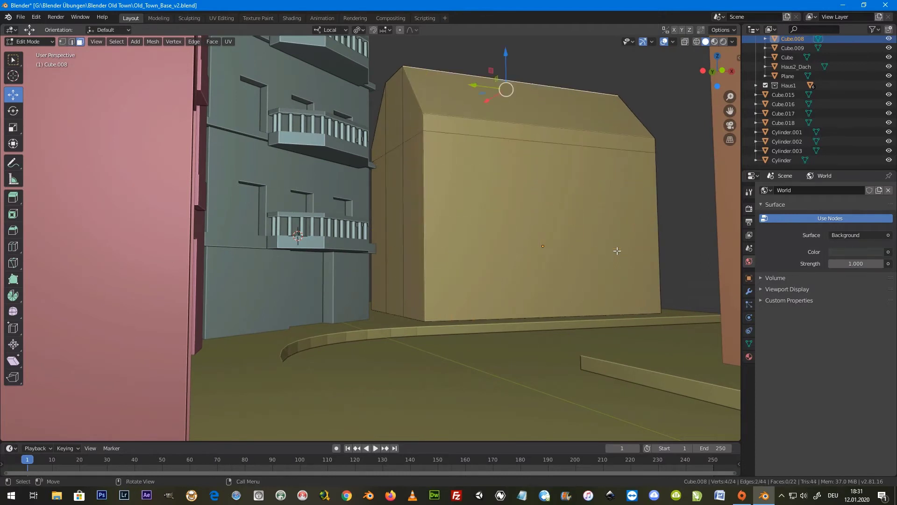
key("ctrl+r")
Step: Add a dividing wall cut, then six evenly spaced vertical cuts on the left wall part
scroll(526, 130, "up", 2)
scroll(527, 130, "down", 2)
left_click(519, 140)
right_click(512, 147)
key("ctrl+r")
scroll(507, 146, "up", 2)
scroll(502, 145, "up", 1)
scroll(502, 145, "up", 1)
scroll(502, 145, "up", 1)
left_click(502, 145)
right_click(502, 145)
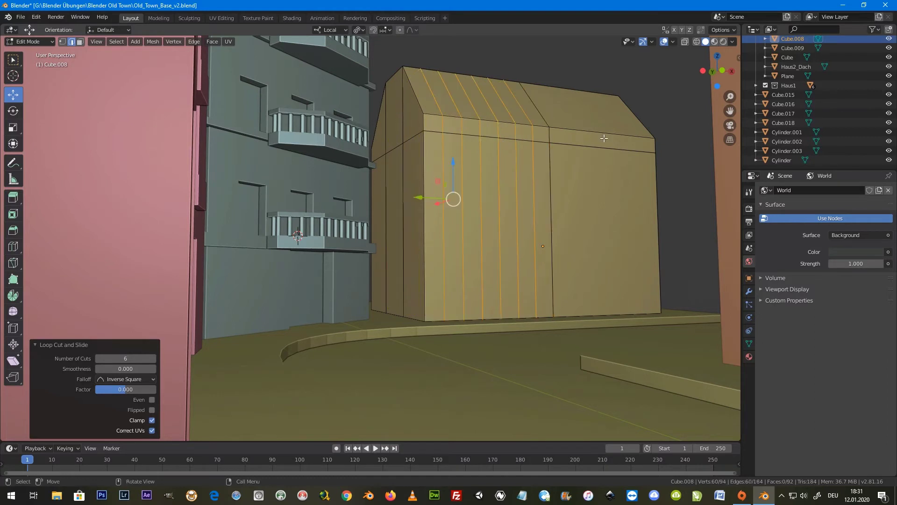
Step: Add five vertical cuts on the right wall part and five horizontal cuts across the wall
key("ctrl+r")
scroll(604, 138, "down", 1)
left_click(604, 138)
right_click(604, 140)
key("ctrl+r")
scroll(586, 175, "up", 4)
left_click(587, 175)
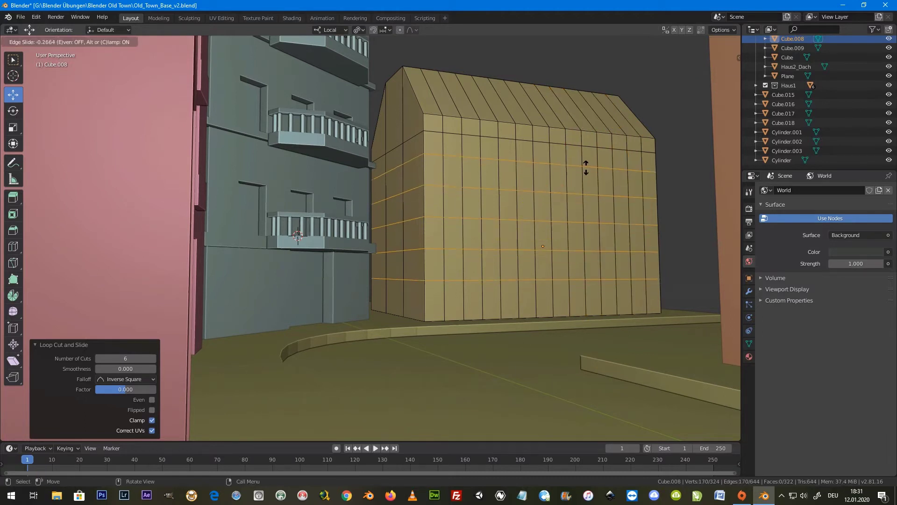
left_click(587, 171)
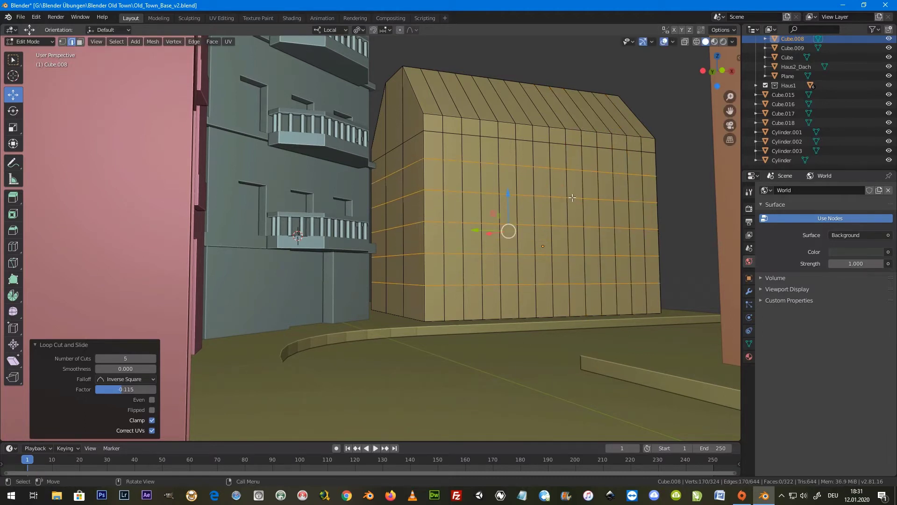
Step: Switch to face mode and select the top-row window faces
left_click(79, 42)
left_click(452, 148)
left_click(490, 150, "shift")
left_click(525, 153, "shift")
left_click(558, 156, "shift")
left_click(590, 159, "shift")
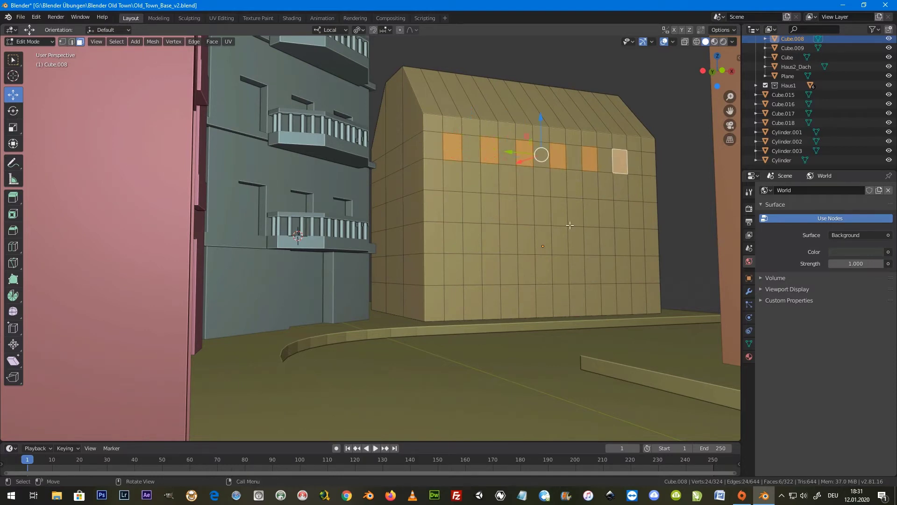
middle_click_drag(574, 229, 568, 222)
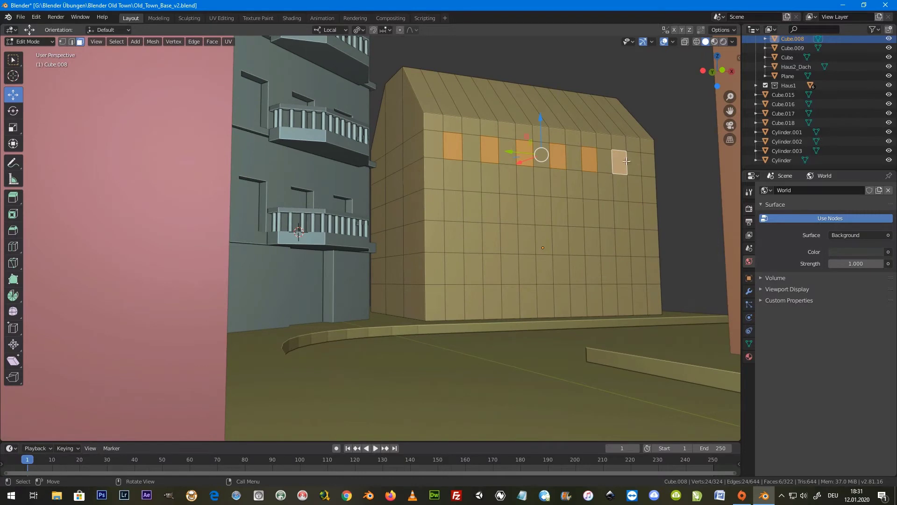
left_click(634, 161)
left_click(604, 163)
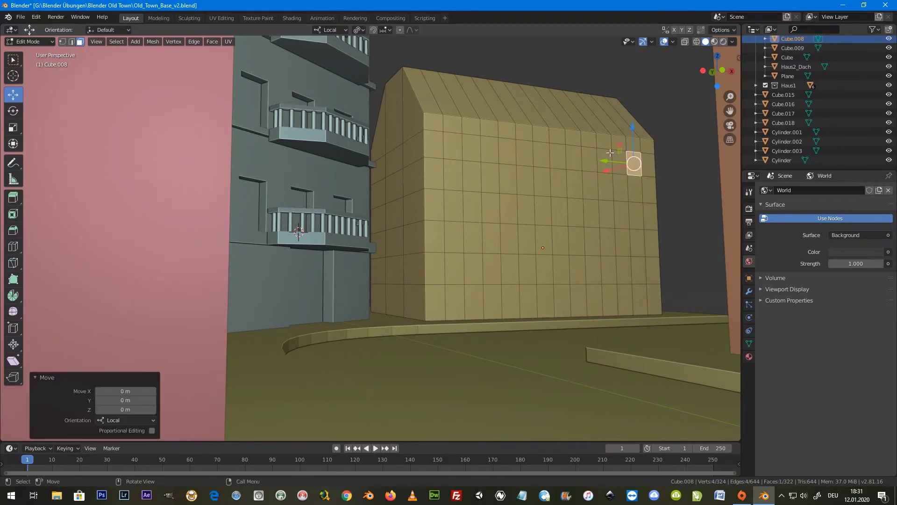
left_click(605, 159, "shift")
left_click(574, 158, "shift")
left_click(489, 142, "shift")
left_click(524, 152, "shift")
Step: Add the middle- and lower-row window faces to the selection
left_click(454, 206, "shift")
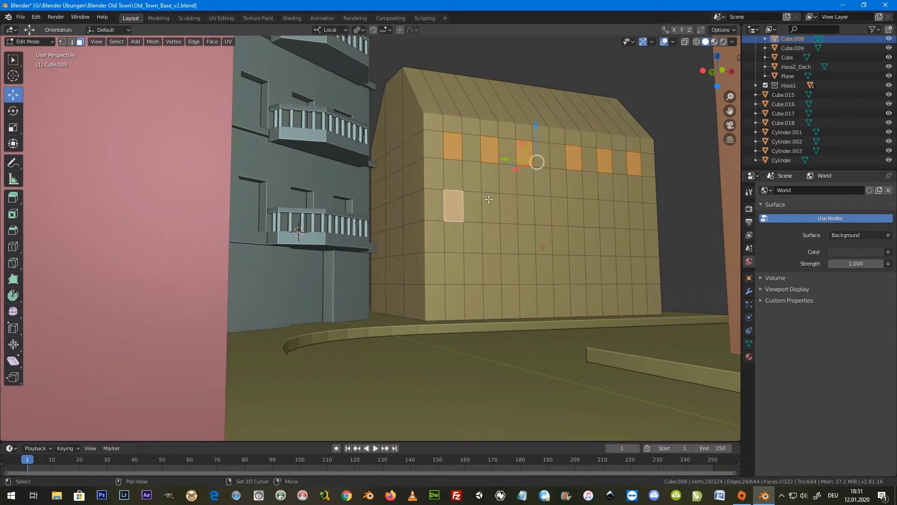
left_click(491, 208, "shift")
left_click(526, 210, "shift")
left_click(456, 268, "shift")
left_click(492, 269, "shift")
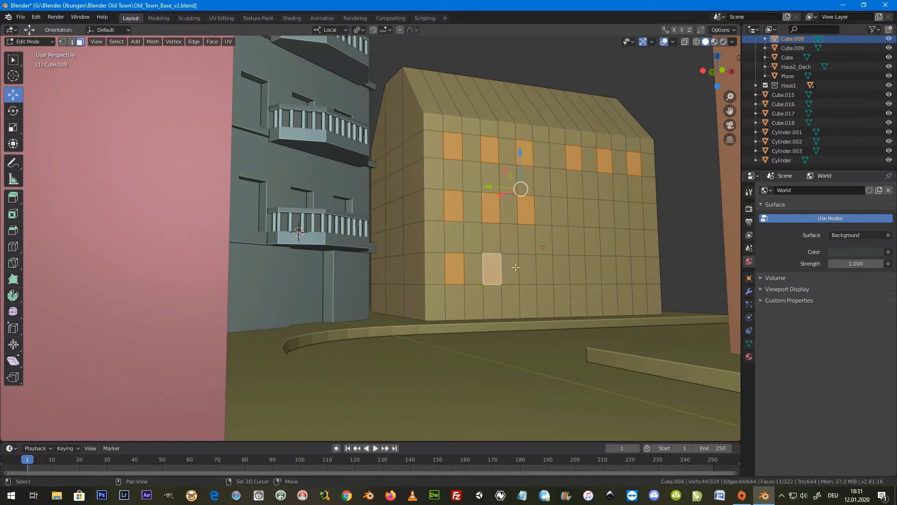
left_click(533, 267, "shift")
left_click(582, 210, "shift")
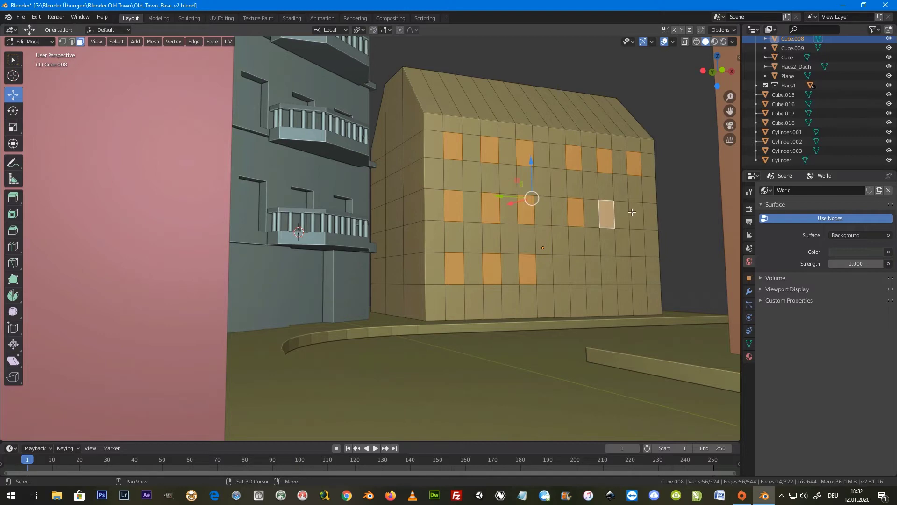
left_click(580, 265, "shift")
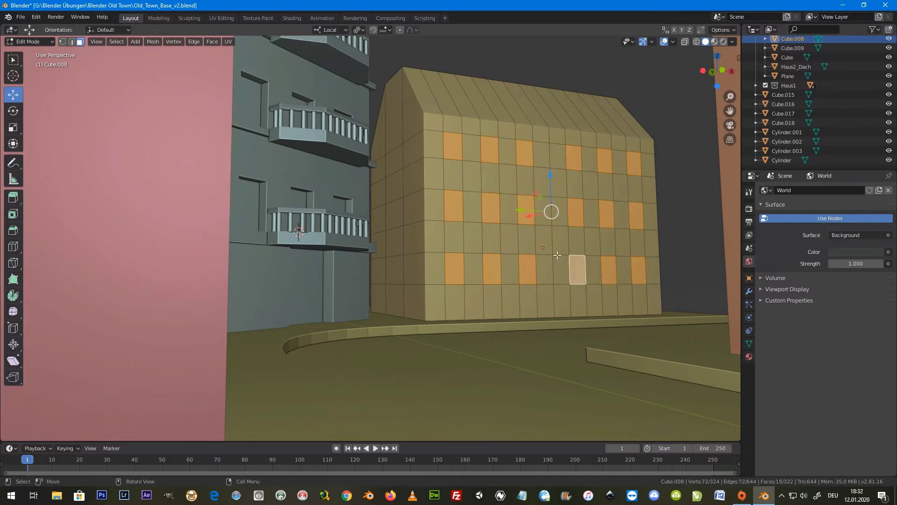
scroll(307, 246, "up", 3)
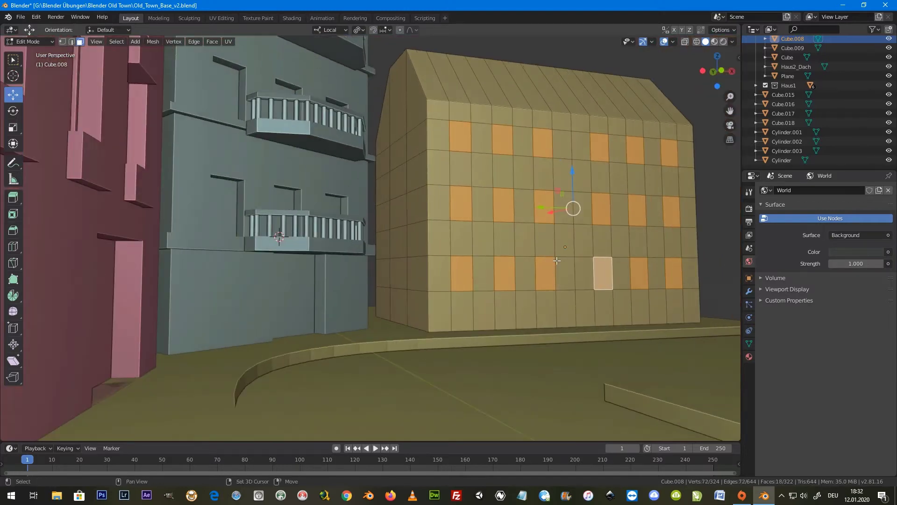
middle_click_drag(556, 261, 542, 178)
mouse_move(605, 174)
middle_mouse_down()
mouse_move(595, 218)
mouse_move(519, 219)
middle_mouse_up()
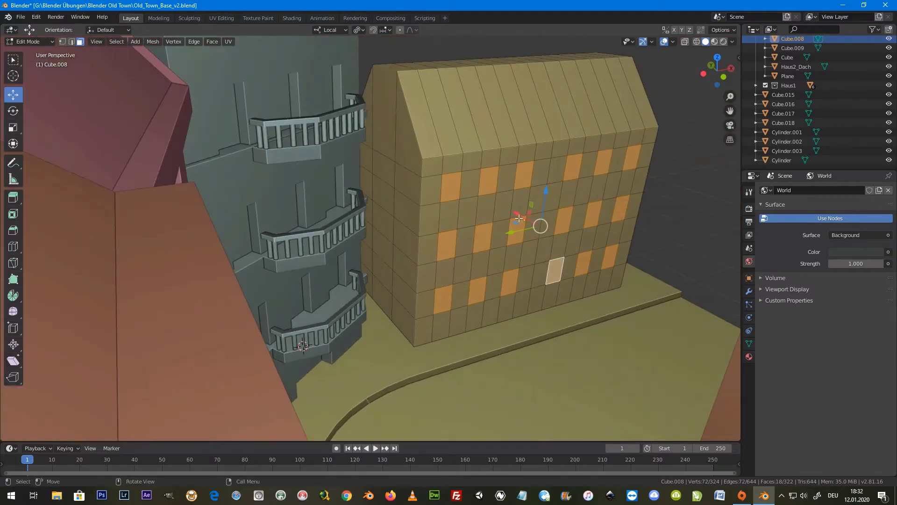
Step: Extrude the selected window faces to form window recesses
key("e")
left_click(513, 212)
mouse_move(513, 213)
middle_mouse_down()
mouse_move(534, 222)
mouse_move(533, 190)
middle_mouse_up()
scroll(521, 259, "up", 1)
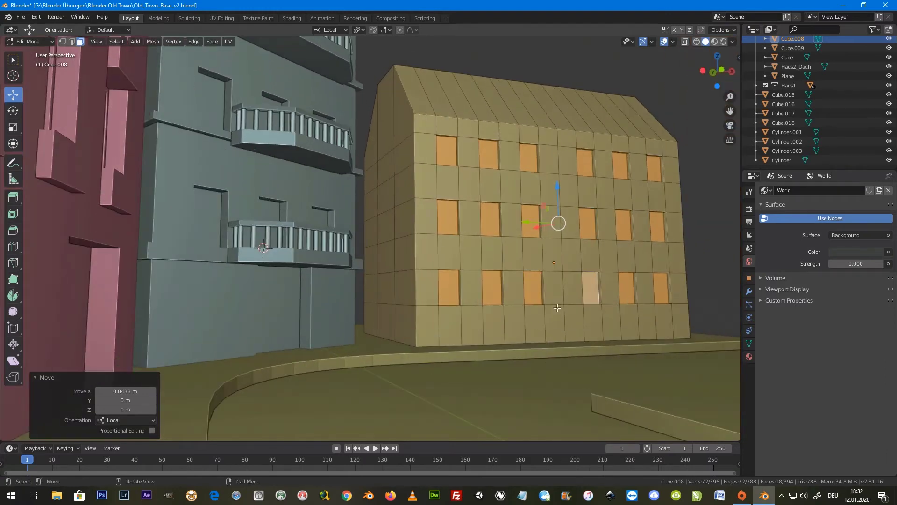
Step: Select three bottom-row door faces, extrude them in place and shrink them
left_click(553, 287)
left_click(554, 325, "shift")
left_click(573, 288, "shift")
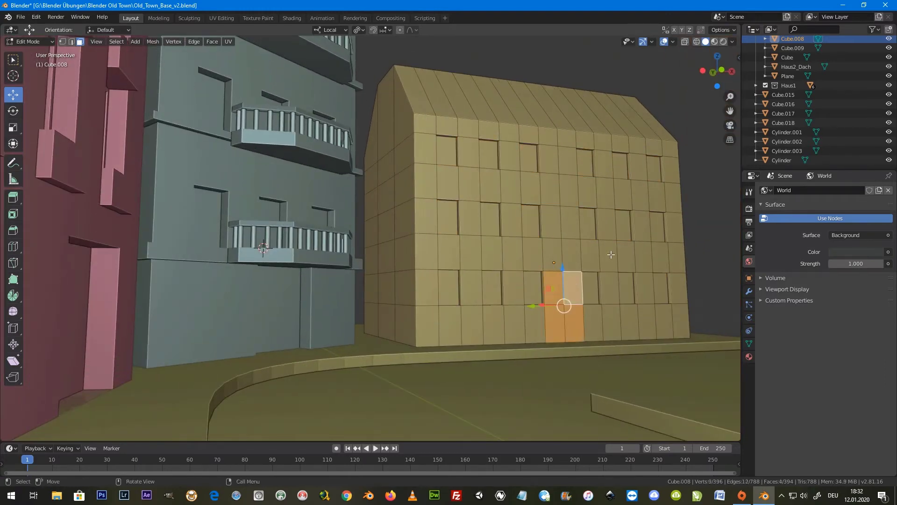
right_click(610, 255)
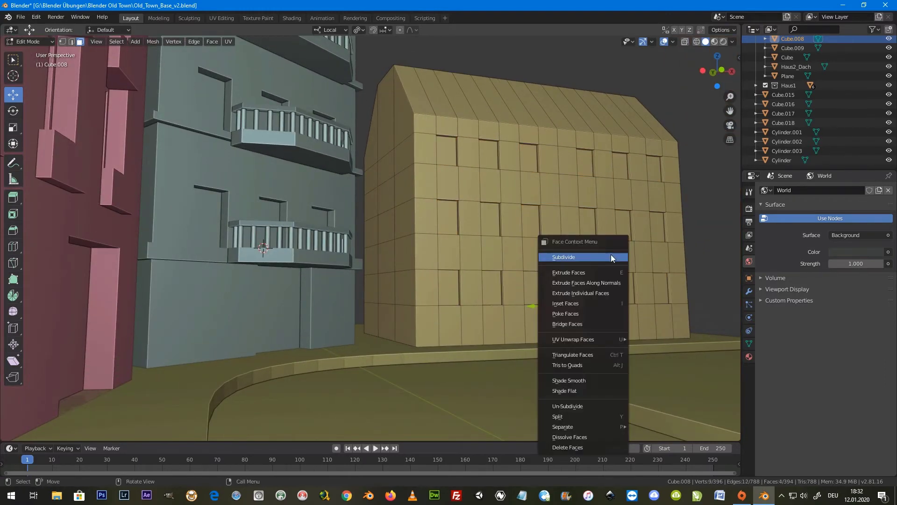
key("e")
right_click(631, 237)
key("s")
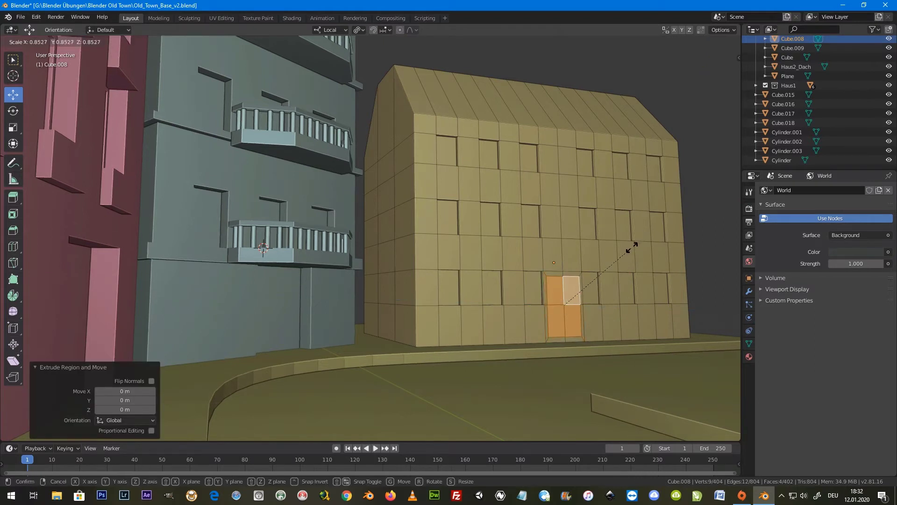
left_click(632, 247)
Step: Lower the door faces along Z and extrude them into a recessed door opening
key("g")
key("z")
key("z")
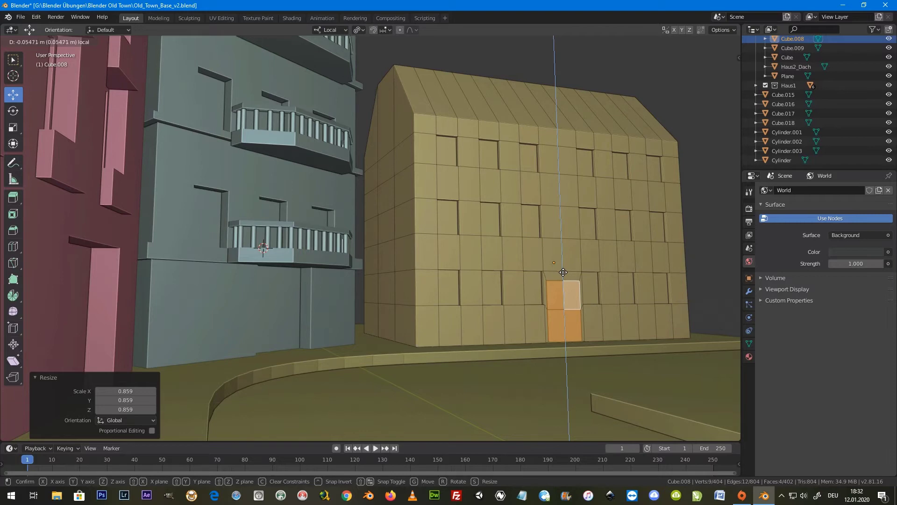
left_click(564, 272)
middle_click_drag(564, 272, 556, 310)
key("e")
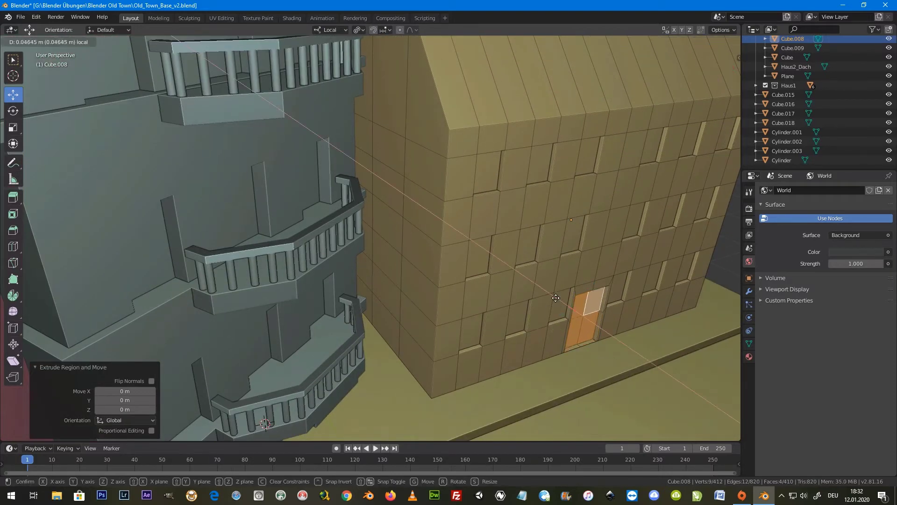
left_click(552, 293)
mouse_move(552, 293)
middle_mouse_down()
mouse_move(588, 299)
mouse_move(593, 284)
middle_mouse_up()
Step: Toggle Edit Mode on the house and orbit to view its left side
key("Tab")
scroll(570, 278, "up", 5)
scroll(570, 278, "down", 5)
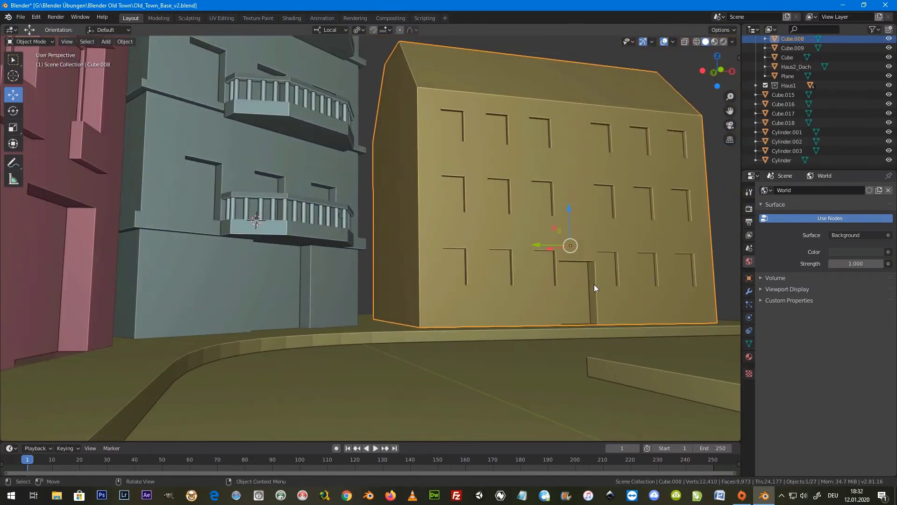
key("Tab")
middle_click_drag(574, 183, 526, 285)
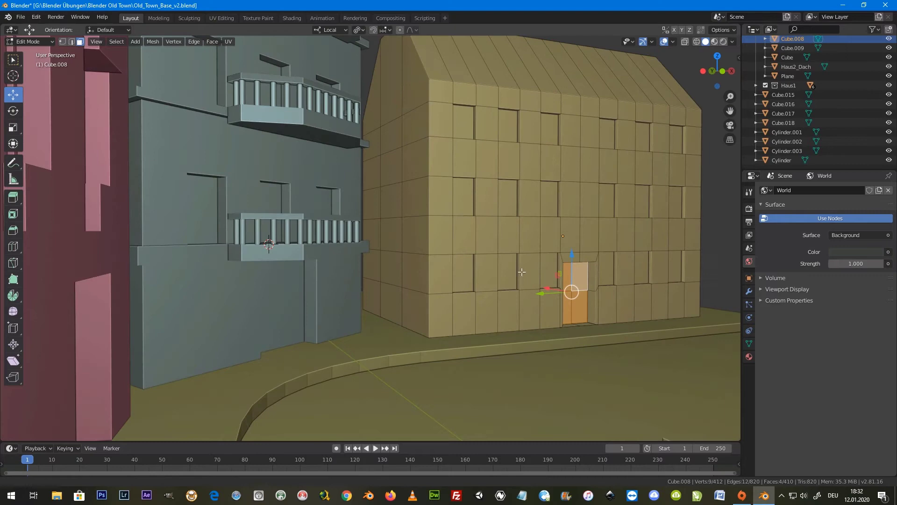
scroll(527, 285, "down", 2)
key("Tab")
key("Tab")
Step: Add two loop cuts across the roof and select four roof faces for chimneys
key("ctrl+r")
scroll(468, 114, "up", 1)
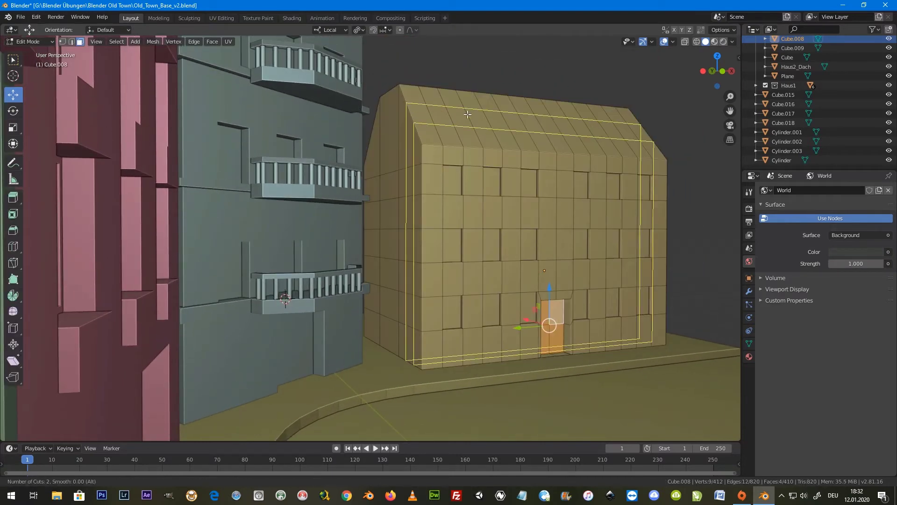
left_click(467, 115)
left_click(468, 121)
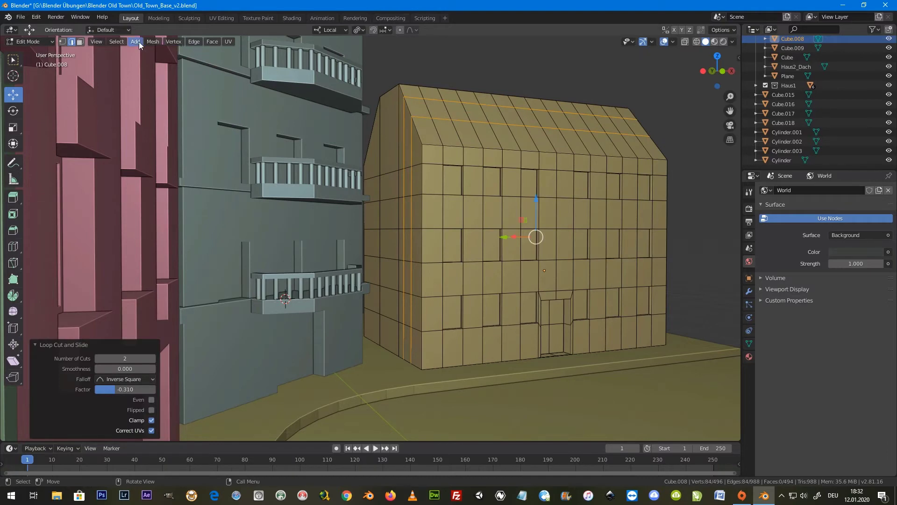
left_click(80, 41)
left_click(437, 108)
left_click(493, 114, "shift")
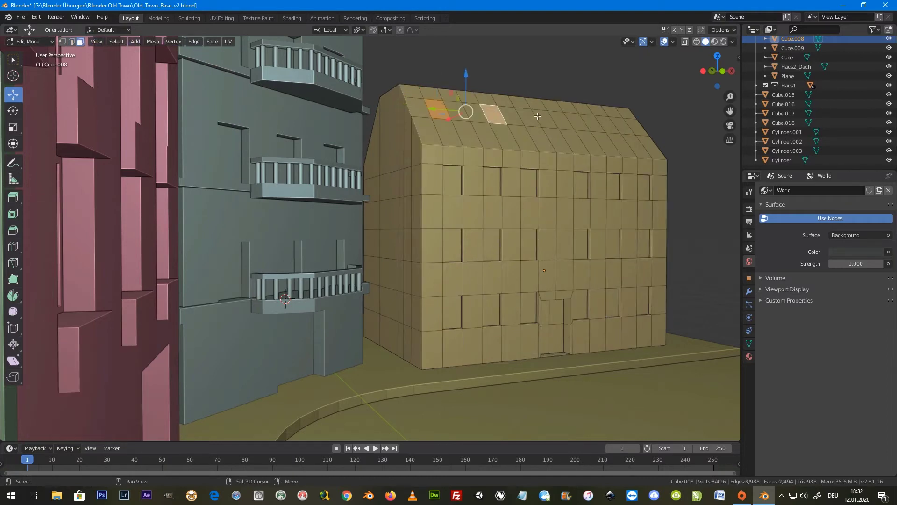
left_click(619, 126, "shift")
left_click(577, 123, "shift")
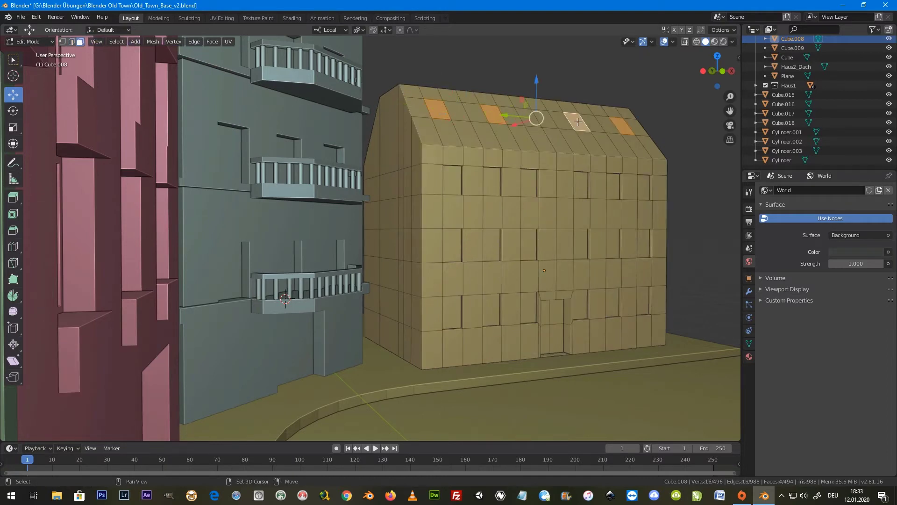
mouse_move(561, 155)
middle_mouse_down()
mouse_move(556, 164)
mouse_move(566, 117)
mouse_move(521, 89)
middle_mouse_up()
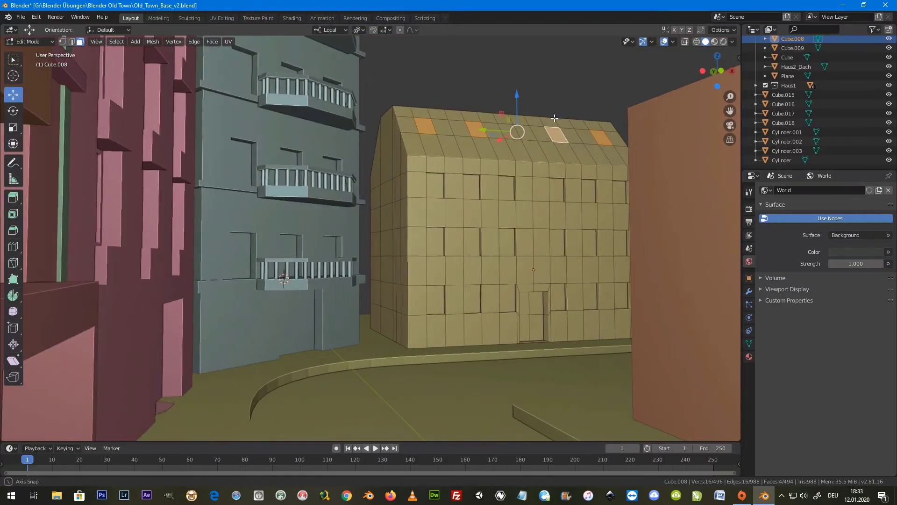
Step: Extrude the four roof faces up into chimneys, flatten their tops (S Z 0), and extrude slightly
key("e")
left_click(520, 89)
left_click_drag(520, 114, 526, 95)
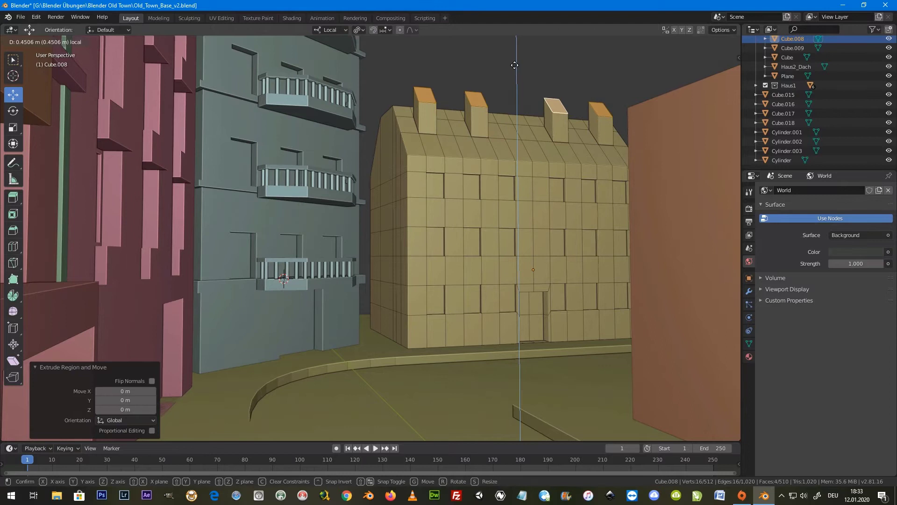
key("s")
key("z")
key("0")
key("Return")
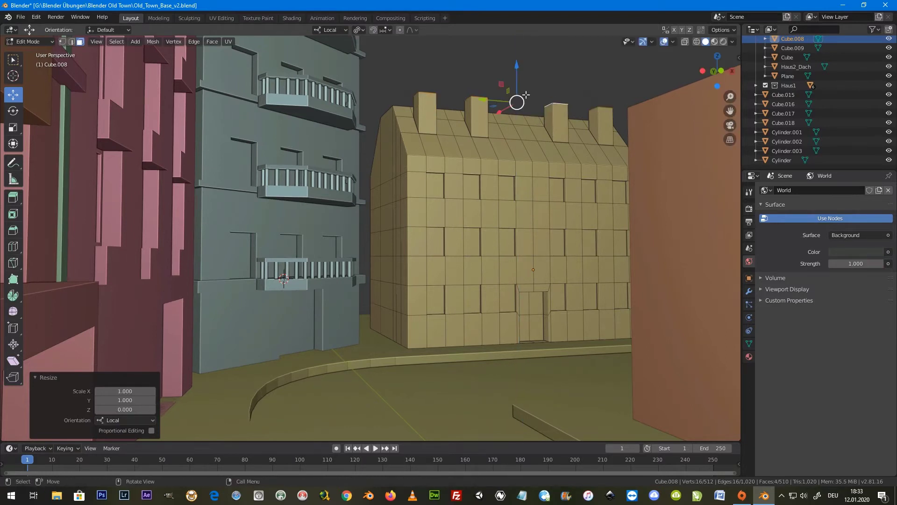
key("e")
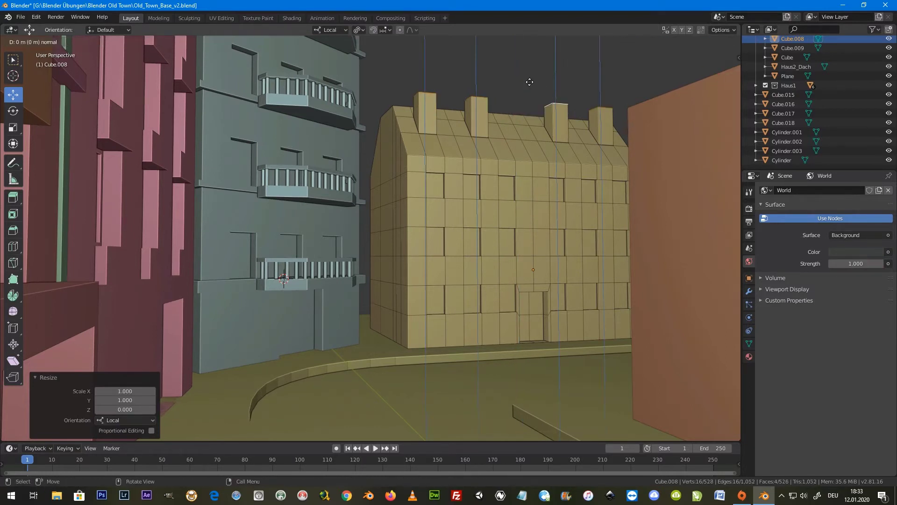
left_click(529, 77)
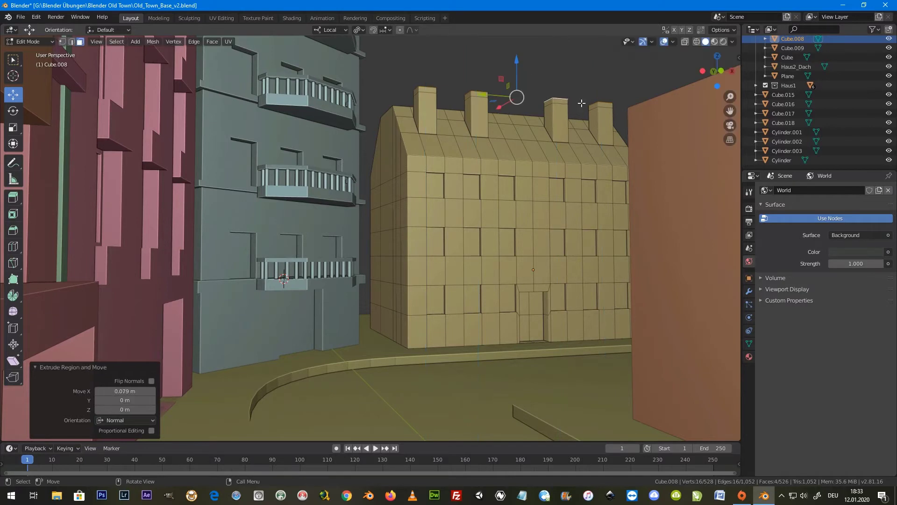
Step: Extrude all four chimney tops in place and widen them horizontally to 1.267 as caps
left_click(612, 105)
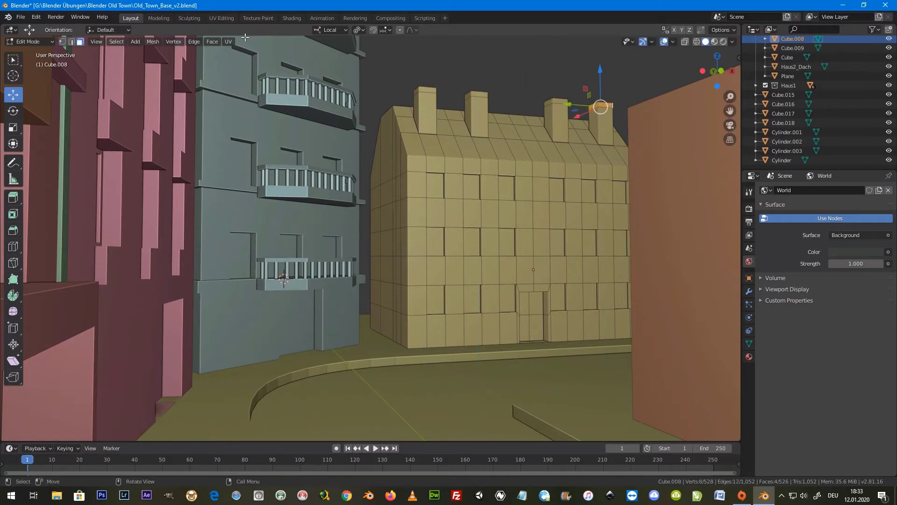
left_click(433, 90, "alt")
key("alt+shift")
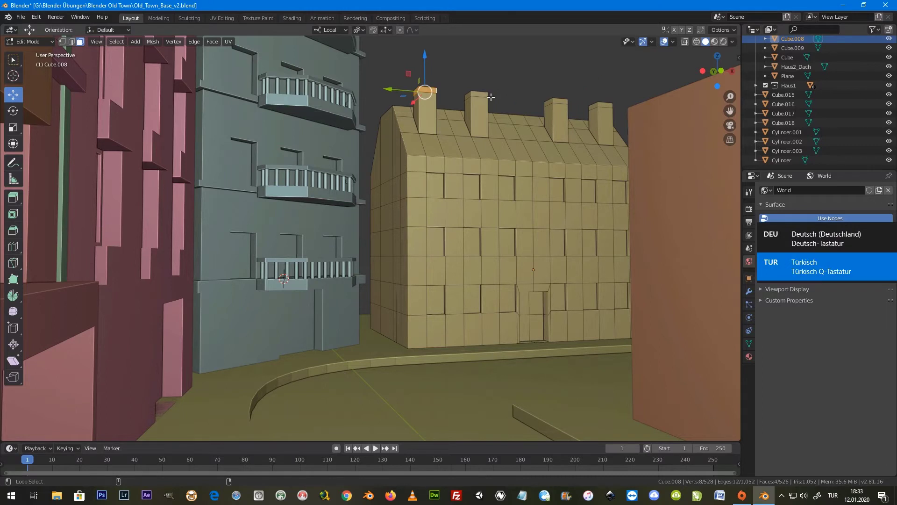
key("alt+shift")
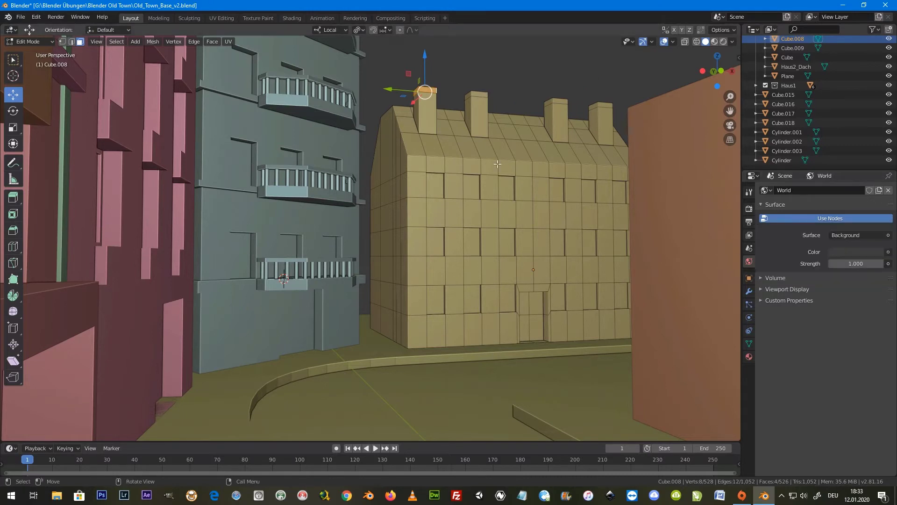
left_click(487, 94, "alt+shift")
left_click(569, 100, "alt+shift")
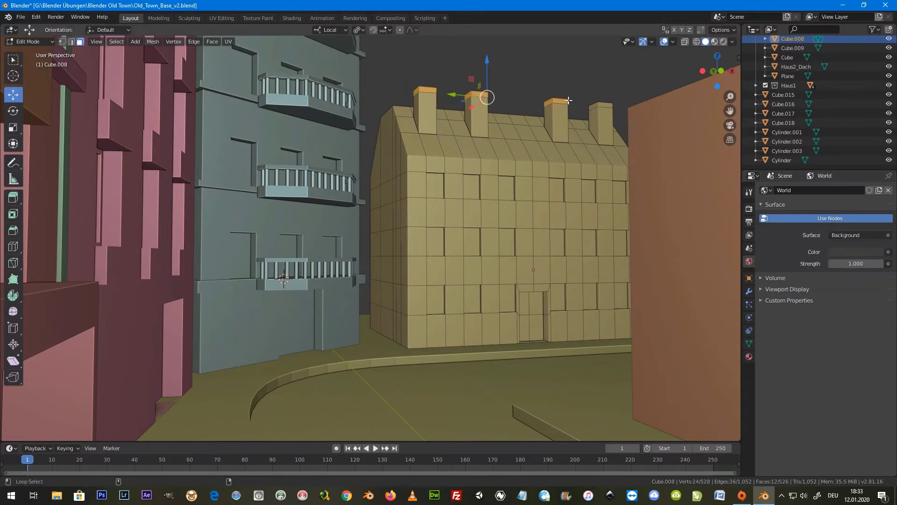
left_click(612, 105, "alt+shift")
key("e")
right_click(629, 100)
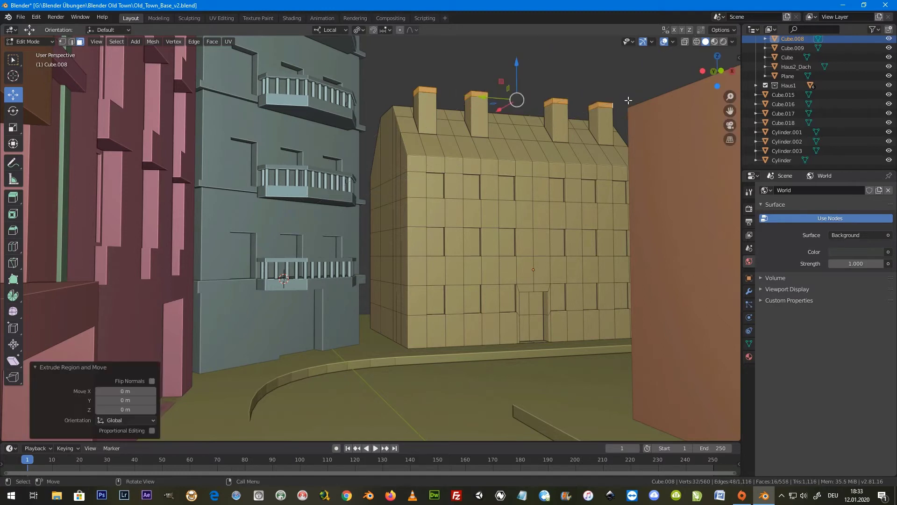
key("s")
key("shift+z")
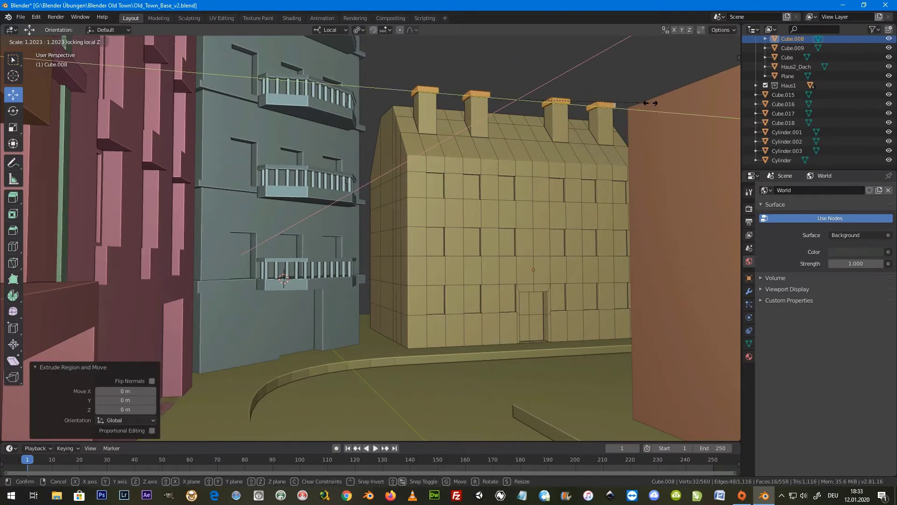
left_click(658, 106)
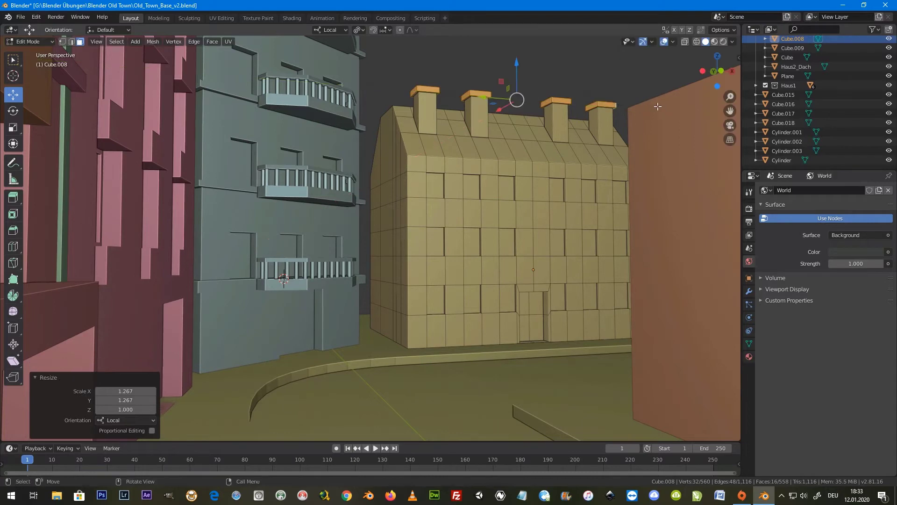
Step: Cancel a stray X scale and select two adjacent roof faces for a dormer
key("s")
key("x")
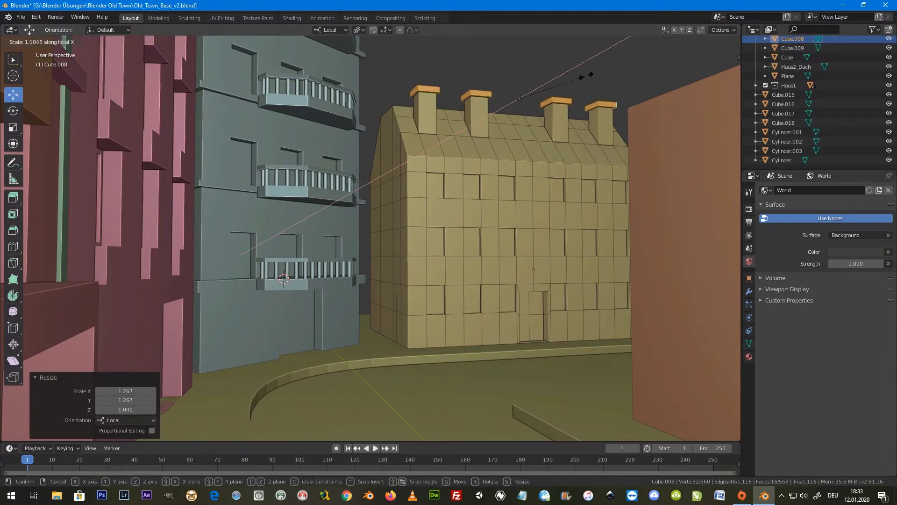
key("Escape")
key("Tab")
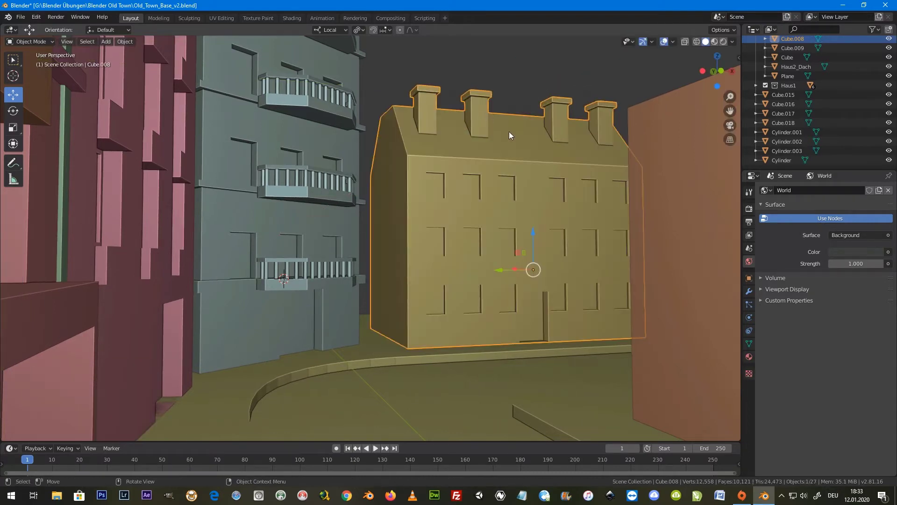
key("Tab")
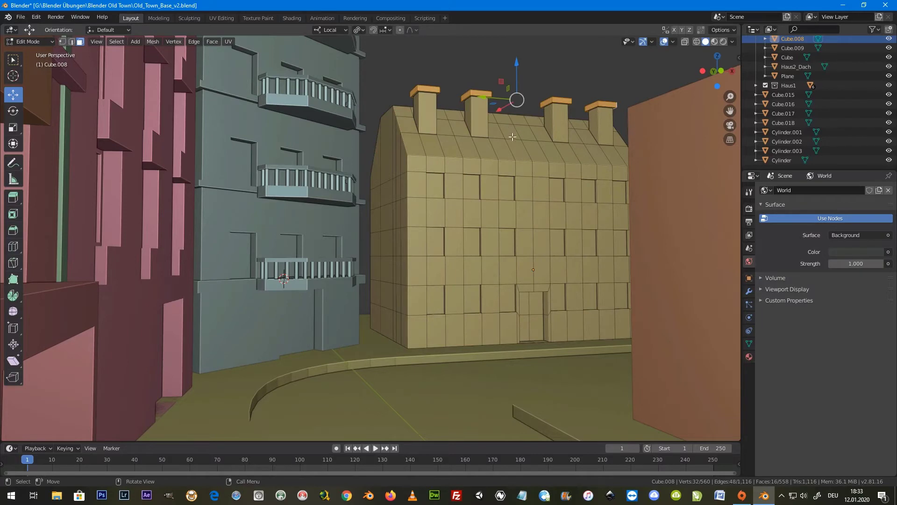
left_click(511, 135)
left_click(527, 149, "shift")
Step: Extrude the selected roof strip in place twice to begin the dormer
mouse_move(527, 148)
middle_mouse_down()
mouse_move(519, 134)
mouse_move(556, 184)
mouse_move(510, 200)
middle_mouse_up()
scroll(537, 159, "up", 2)
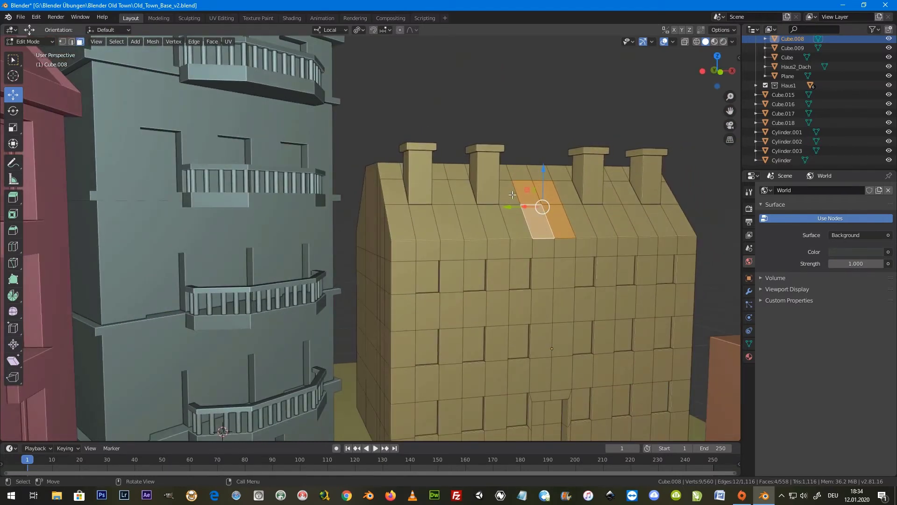
middle_click_drag(542, 213, 514, 191)
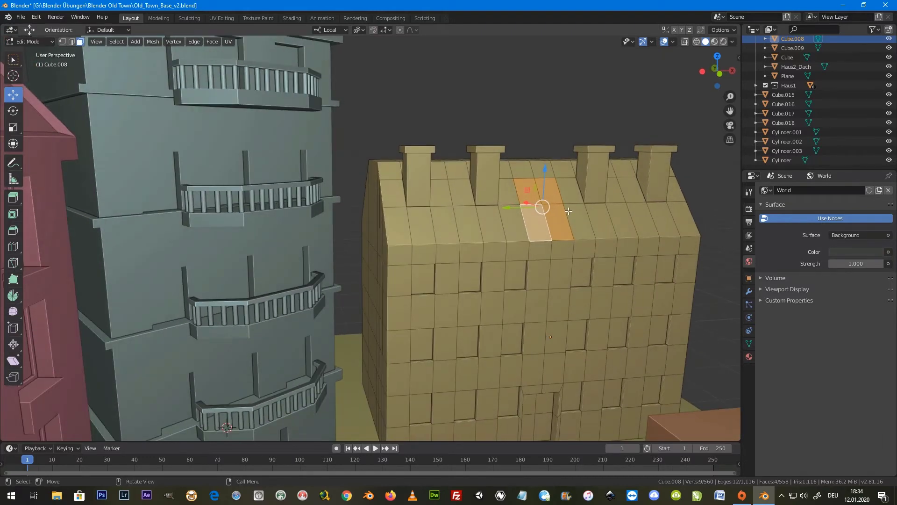
middle_click_drag(568, 211, 576, 216)
key("e")
right_click(556, 208)
key("e")
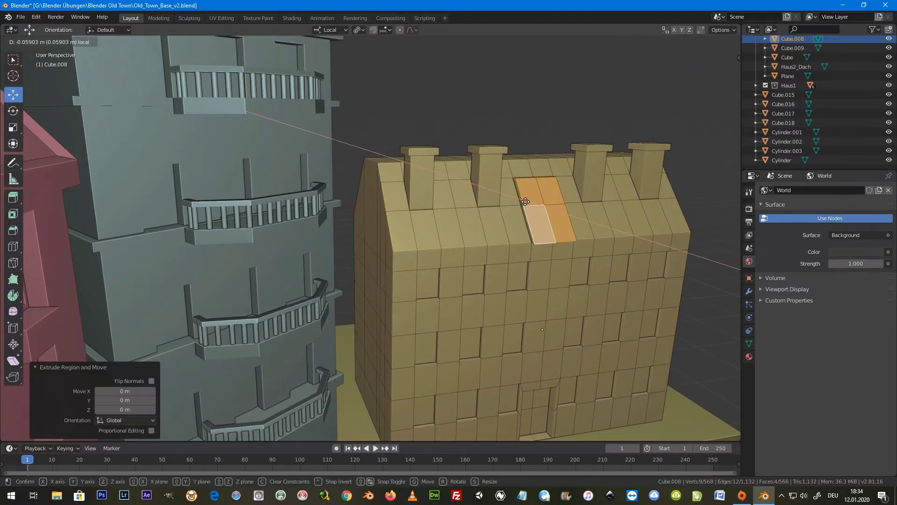
left_click(612, 207)
Step: Flatten the dormer strip with S X 0 and push its front out from the roof
key("s")
key("x")
key("0")
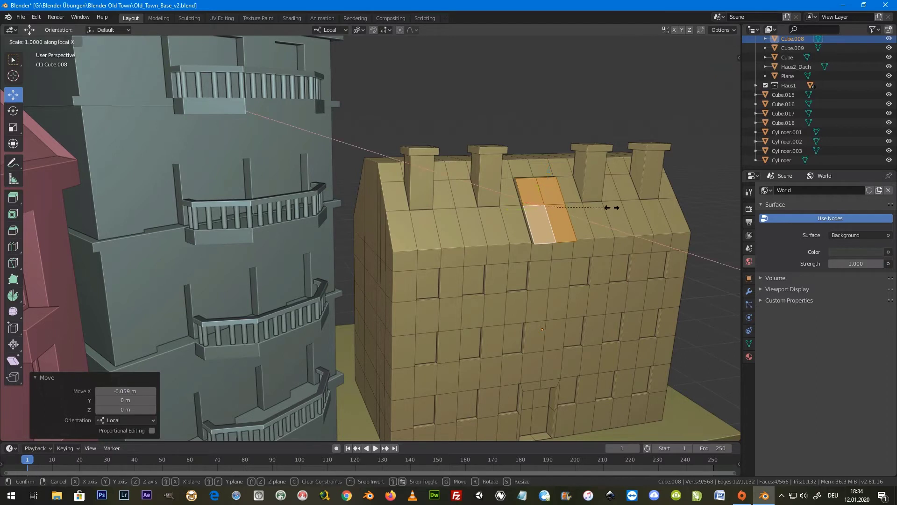
key("Return")
left_click_drag(526, 201, 541, 208)
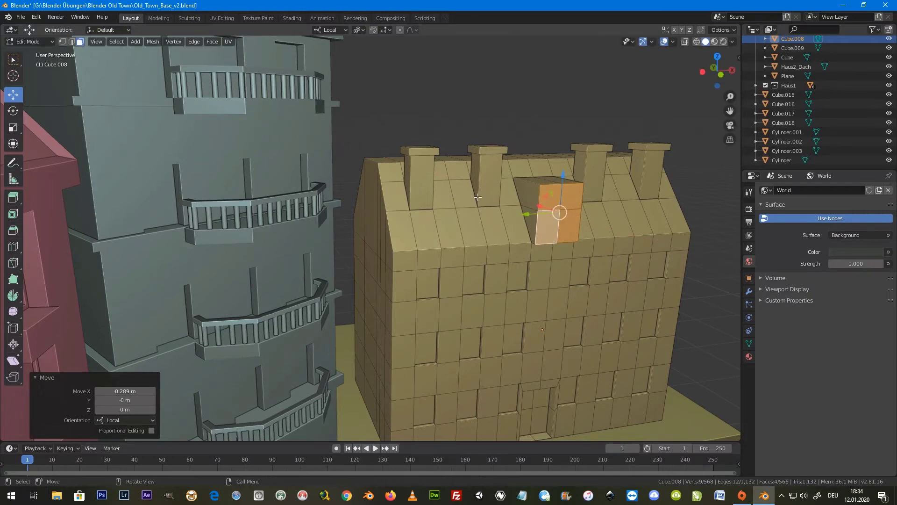
Step: Duplicate the dormer's top face and extrude it in place
middle_click_drag(544, 177, 552, 194)
left_click(563, 173)
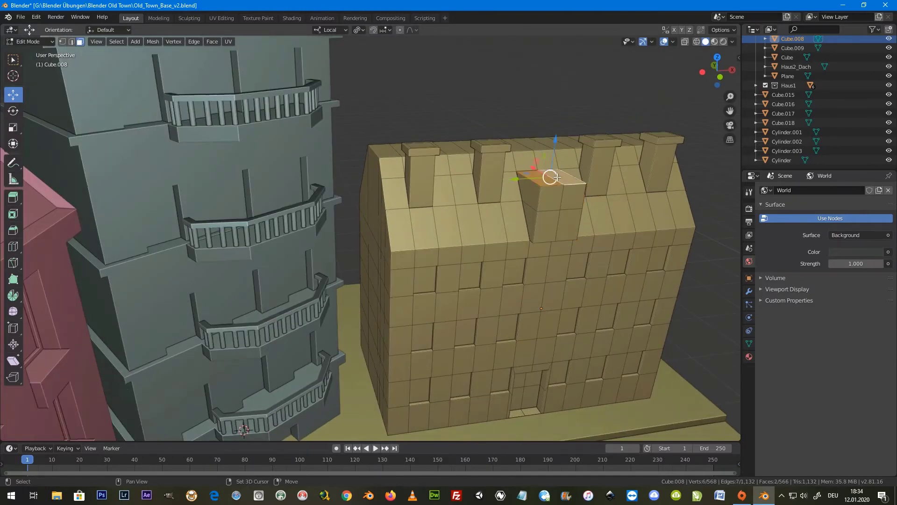
key("shift+d")
key("Escape")
left_click(73, 42)
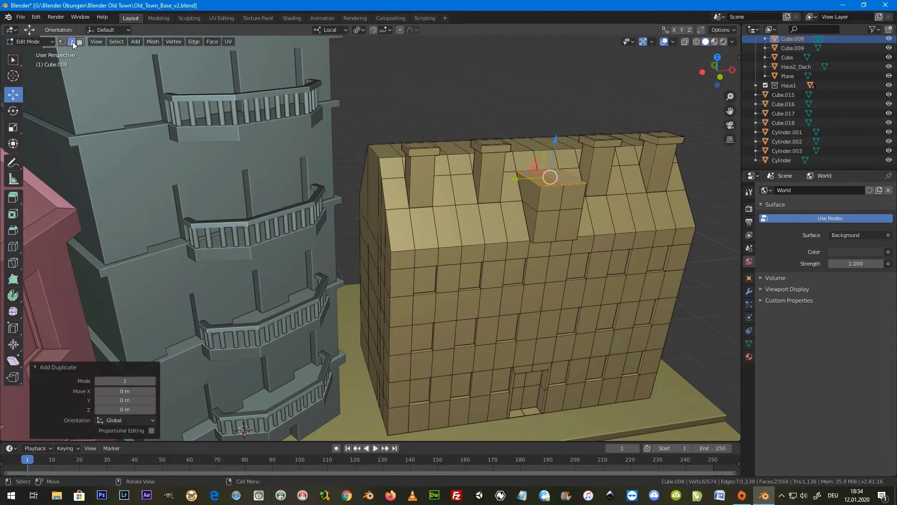
key("e")
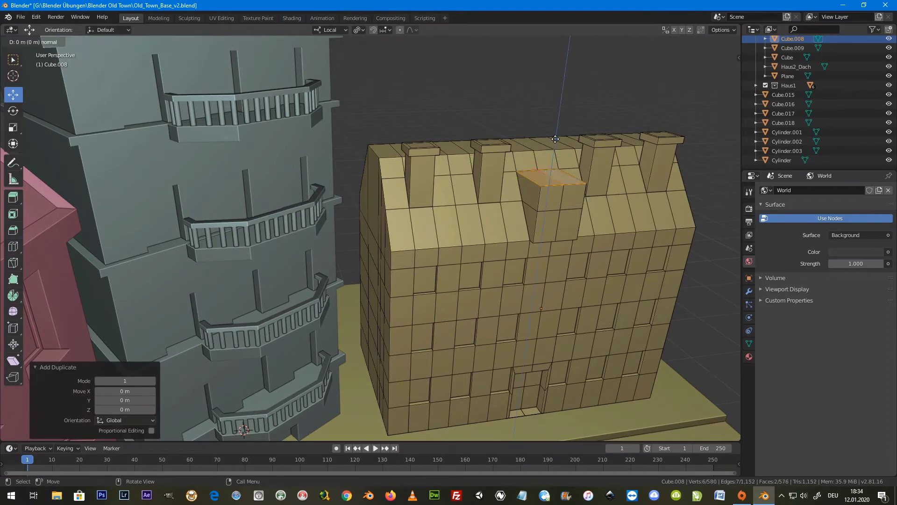
right_click(556, 136)
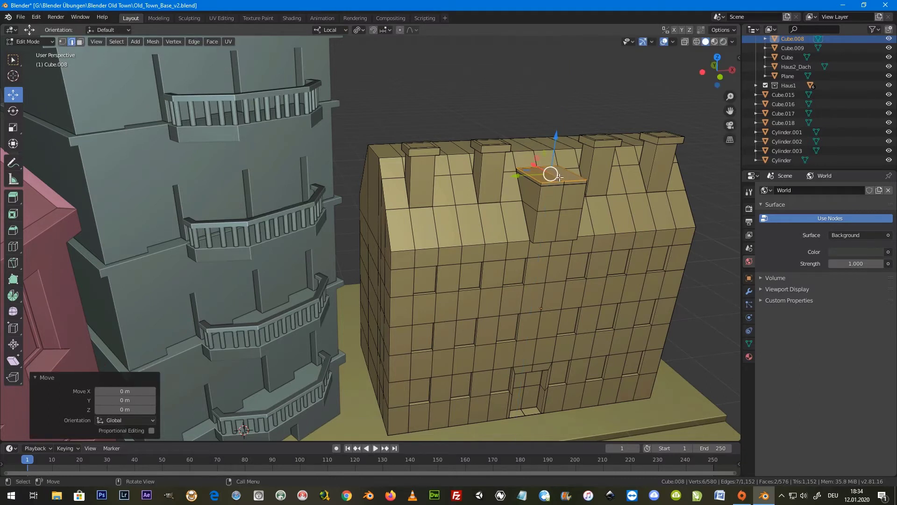
Step: Raise the dormer's top edge 0.233 m to form a gable peak
left_click(562, 181)
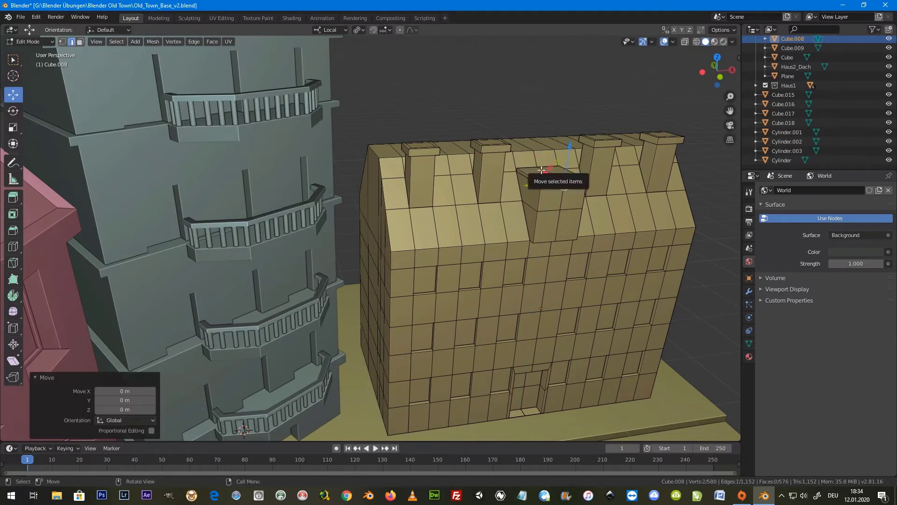
left_click_drag(542, 171, 545, 172)
middle_click_drag(561, 180, 562, 190)
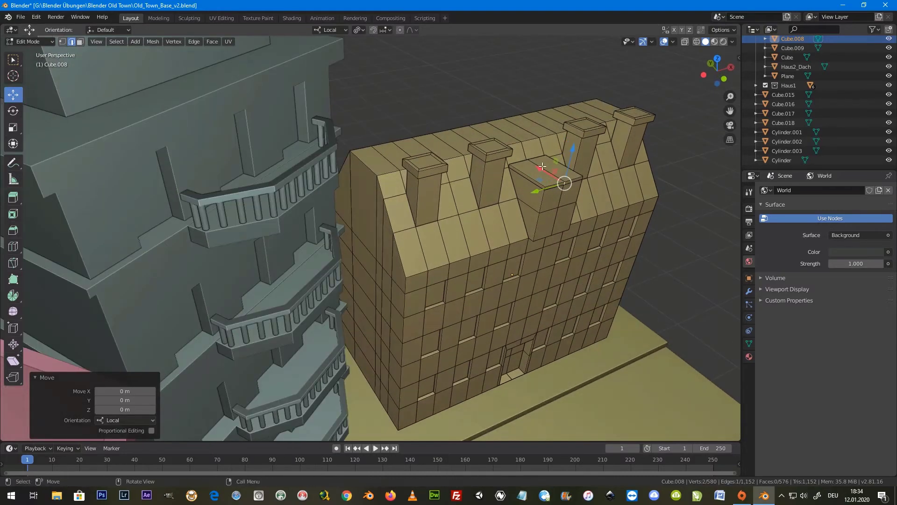
scroll(537, 164, "up", 3)
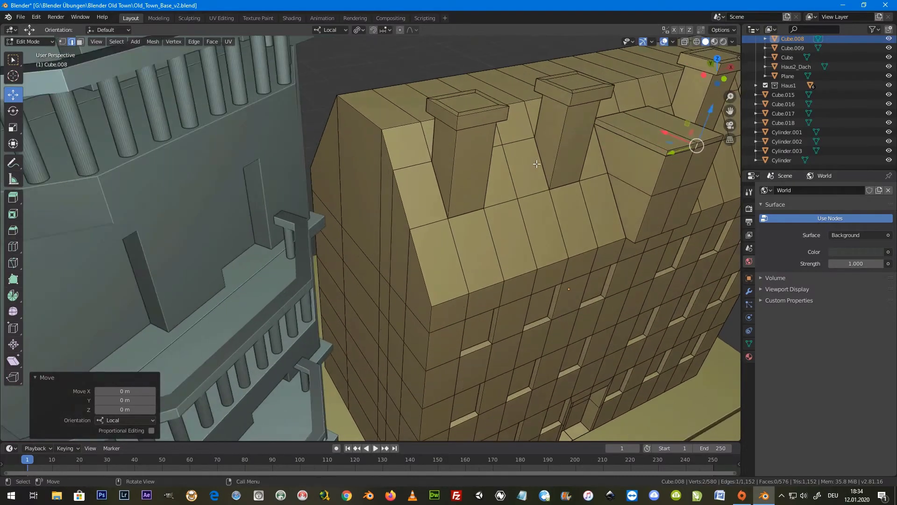
middle_click_drag(654, 123, 650, 105)
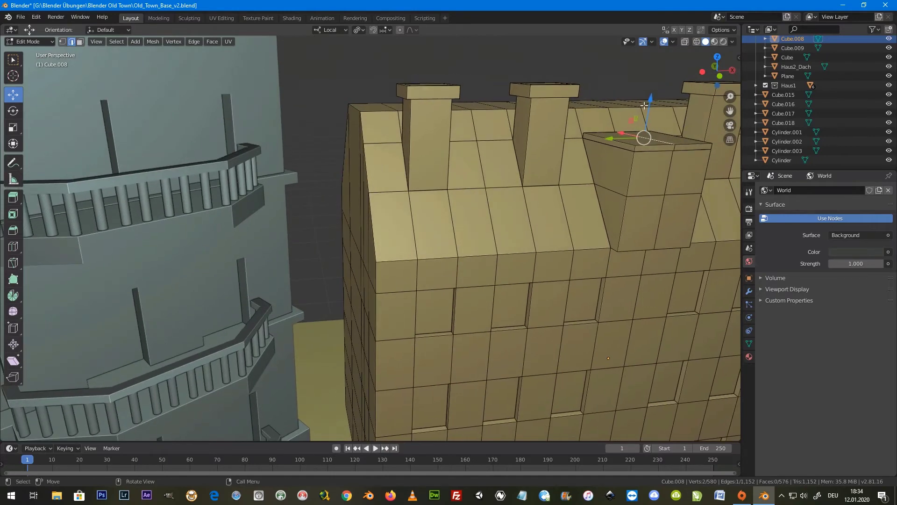
left_click_drag(652, 99, 655, 66)
mouse_move(654, 65)
middle_mouse_down()
mouse_move(612, 140)
mouse_move(479, 214)
middle_mouse_up()
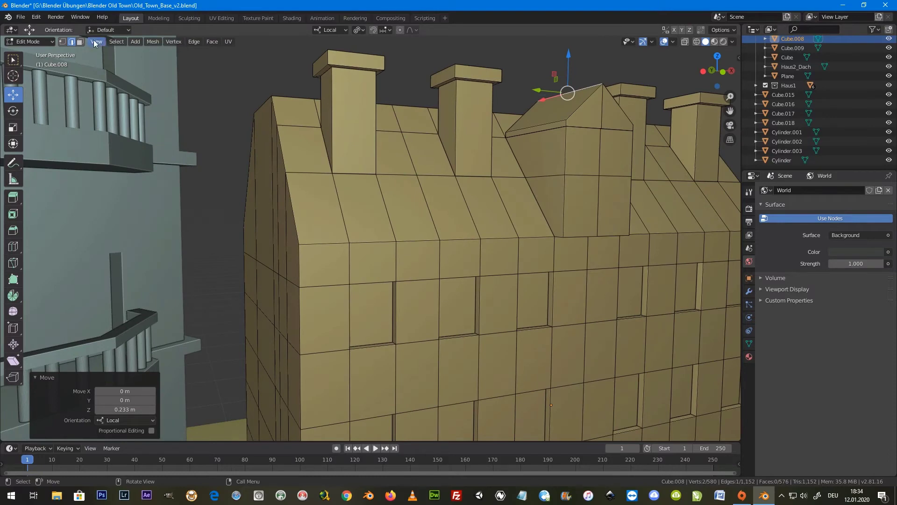
Step: Switch to face select and pick a face on the house's front wall
left_click(80, 41)
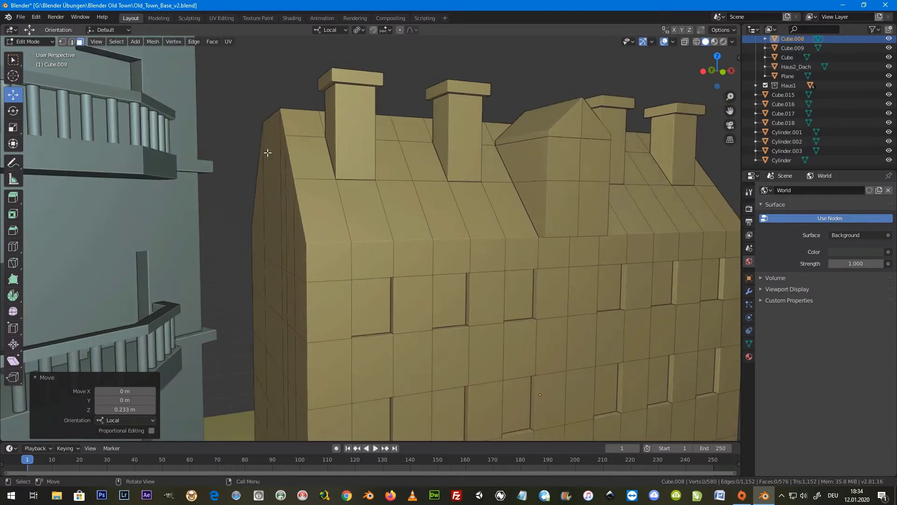
scroll(266, 150, "down", 3)
middle_click_drag(267, 150, 270, 215)
left_click(276, 209)
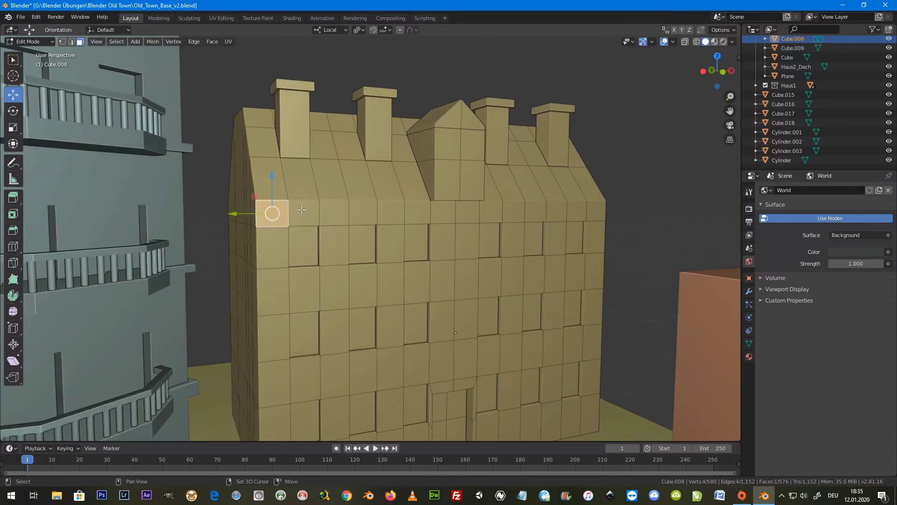
Step: Select face loops on the front wall and over the roof
left_click(303, 210, "shift")
left_click(321, 209, "alt")
middle_click_drag(321, 209, 337, 220)
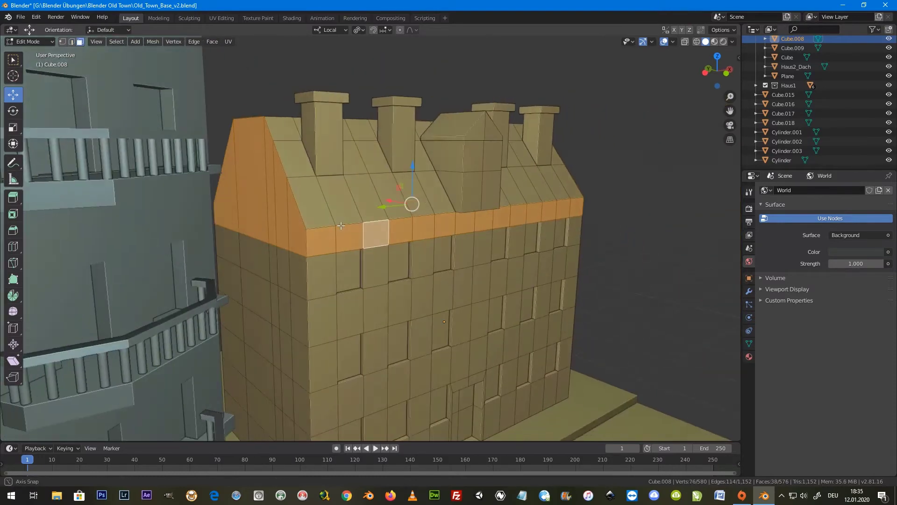
mouse_move(254, 153)
middle_mouse_down()
mouse_move(275, 156)
mouse_move(273, 193)
middle_mouse_up()
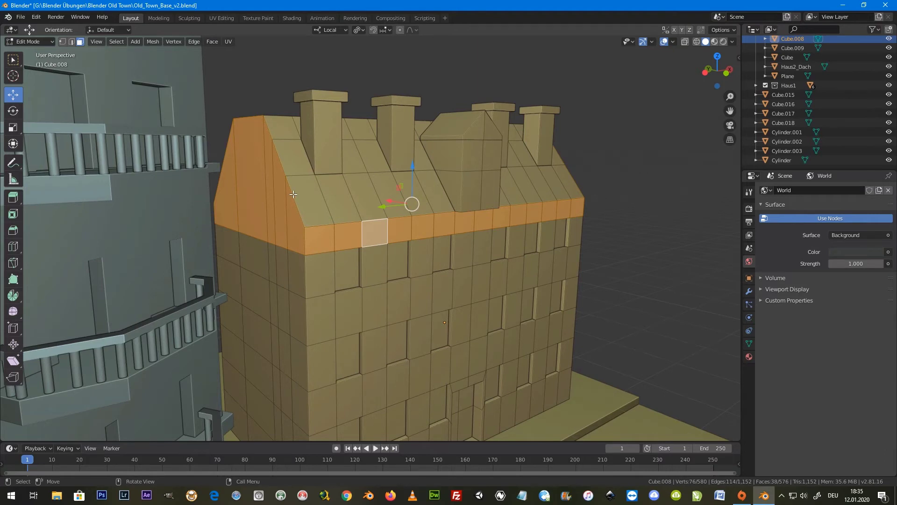
left_click(293, 193, "alt")
middle_click_drag(428, 196, 436, 196)
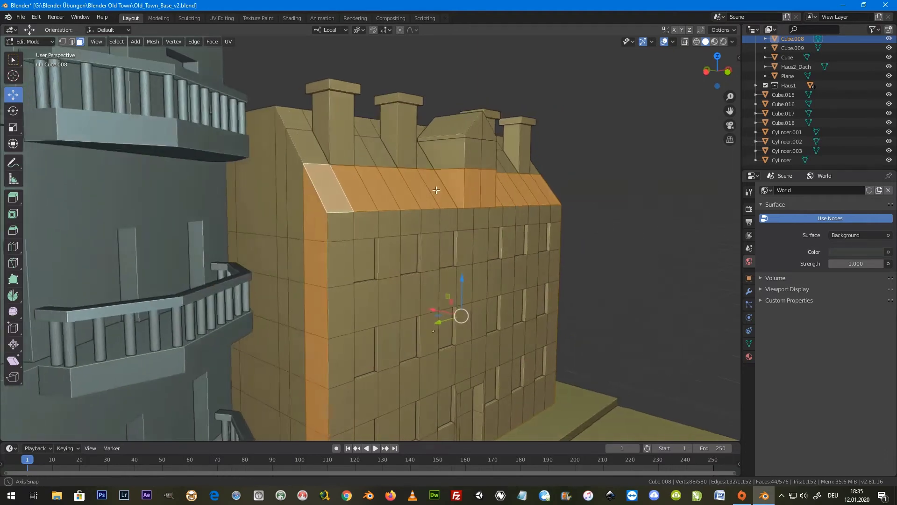
Step: Select the eave faces along the wall top and extrude them outward 0.152 m
left_click(316, 228)
left_click(345, 227, "shift")
left_click(372, 225, "shift")
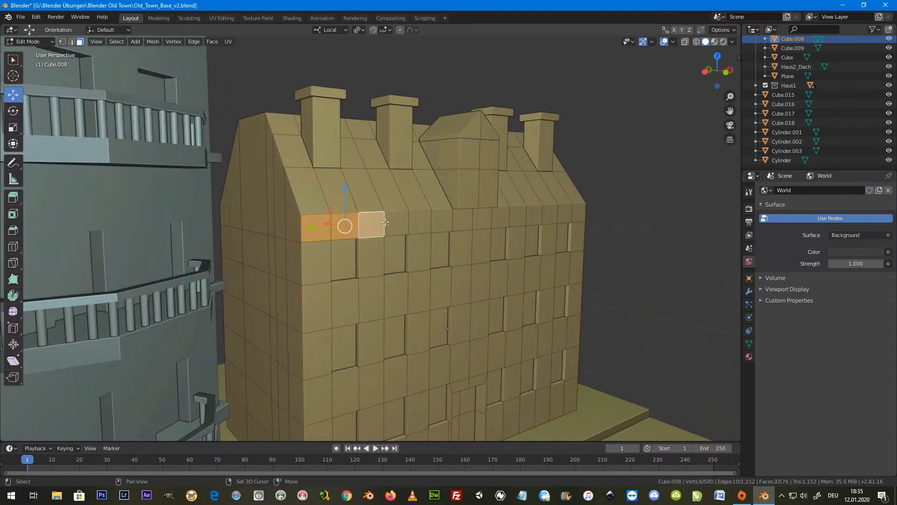
left_click(420, 223, "shift")
left_click(463, 219, "shift")
left_click(483, 217, "shift")
left_click(518, 215, "shift")
left_click(550, 213, "shift")
left_click(579, 211, "shift")
middle_click_drag(579, 211, 561, 241)
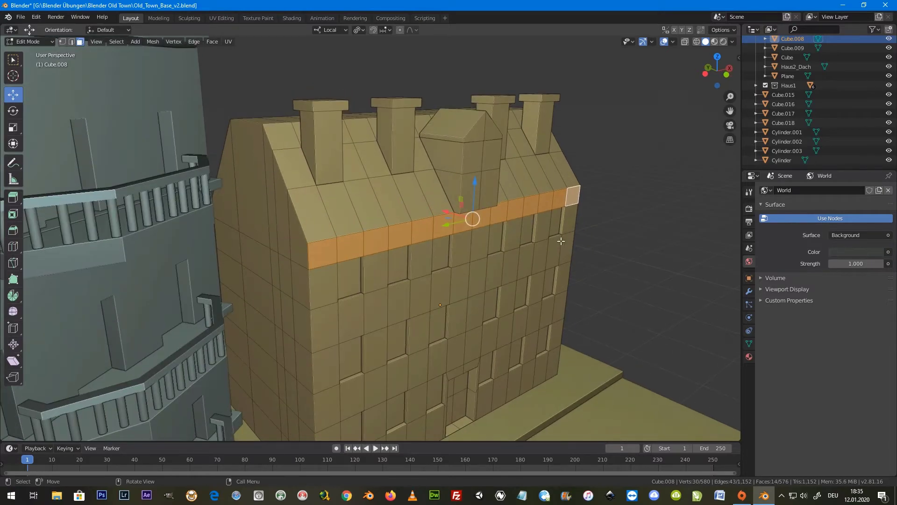
key("alt+e")
left_click(447, 215)
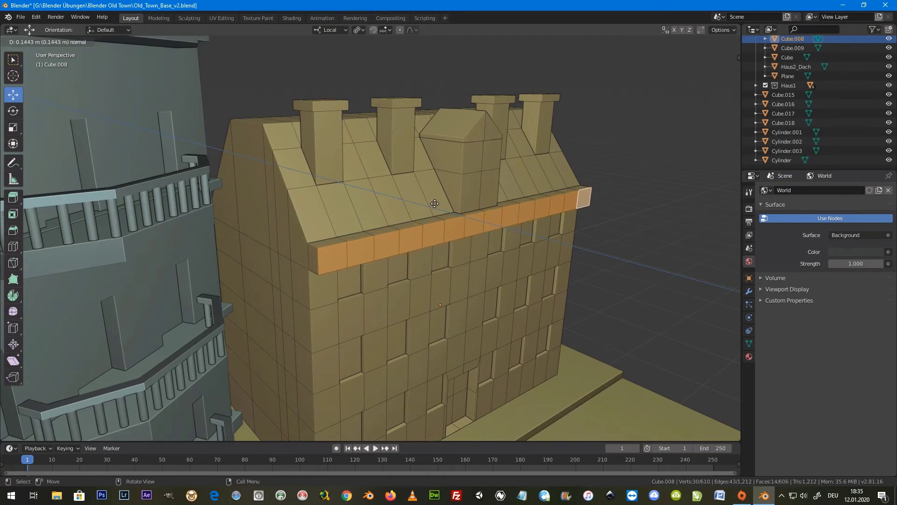
left_click(434, 204)
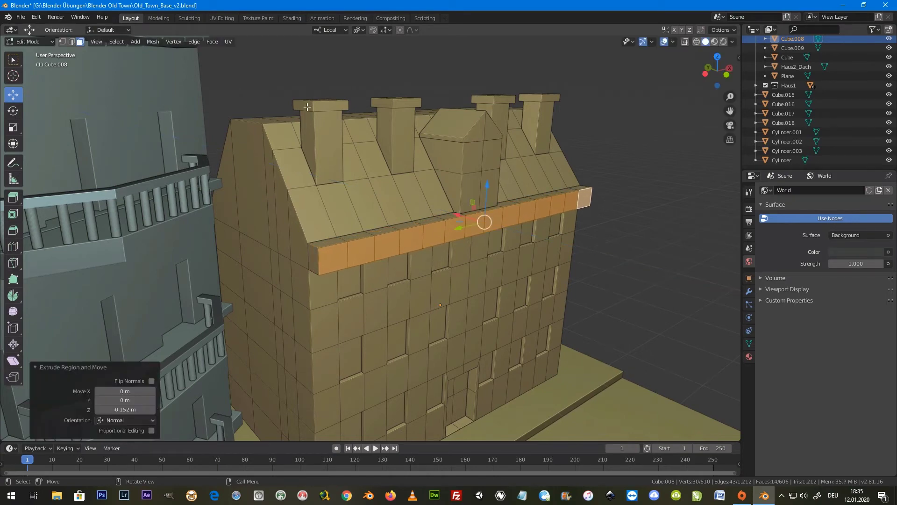
Step: Raise the ledge's outer edge loop 0.115 m
left_click(71, 43)
middle_click_drag(327, 220, 402, 228)
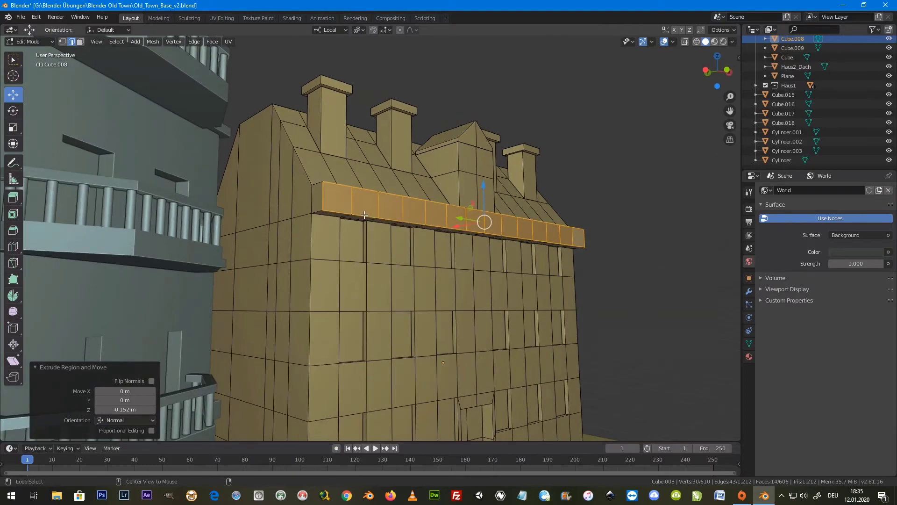
left_click(402, 228, "alt")
left_click_drag(486, 204, 483, 184)
scroll(472, 233, "up", 1)
scroll(473, 229, "up", 2)
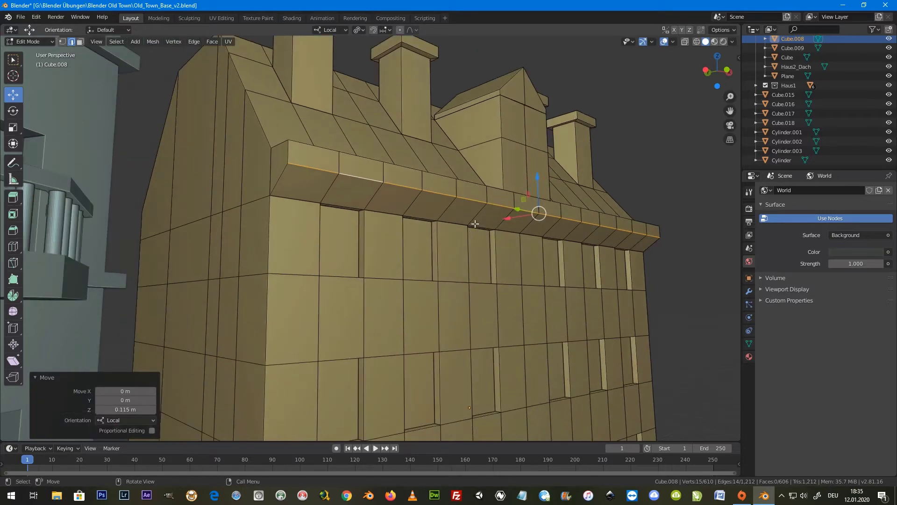
Step: Add six lengthwise loop cuts to the ledge, select one cornice loop, enable X-ray
key("ctrl+r")
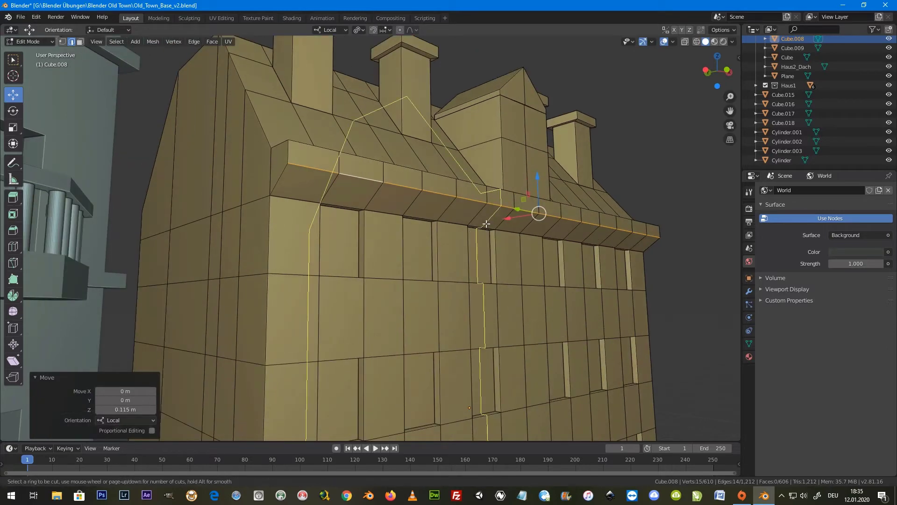
scroll(321, 190, "up", 2)
scroll(320, 191, "up", 2)
scroll(320, 191, "up", 1)
left_click(311, 191)
right_click(311, 191)
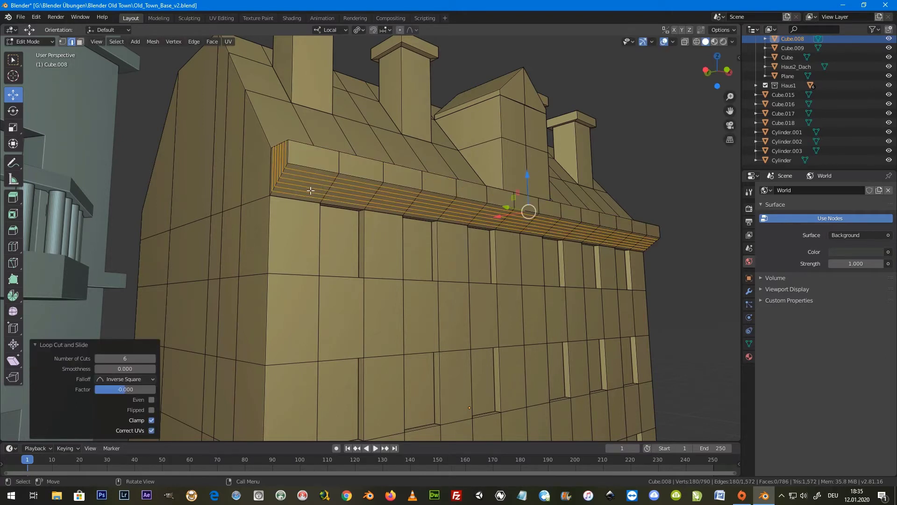
left_click(286, 179, "alt")
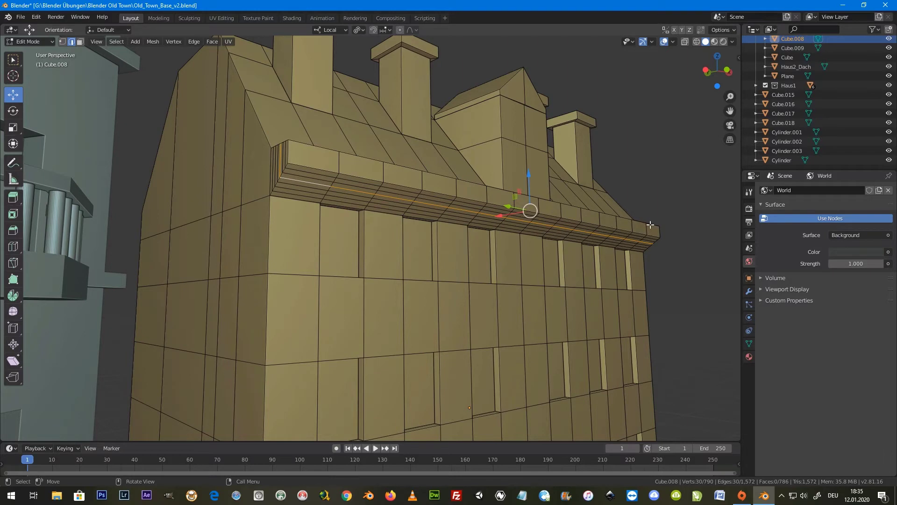
left_click(685, 42)
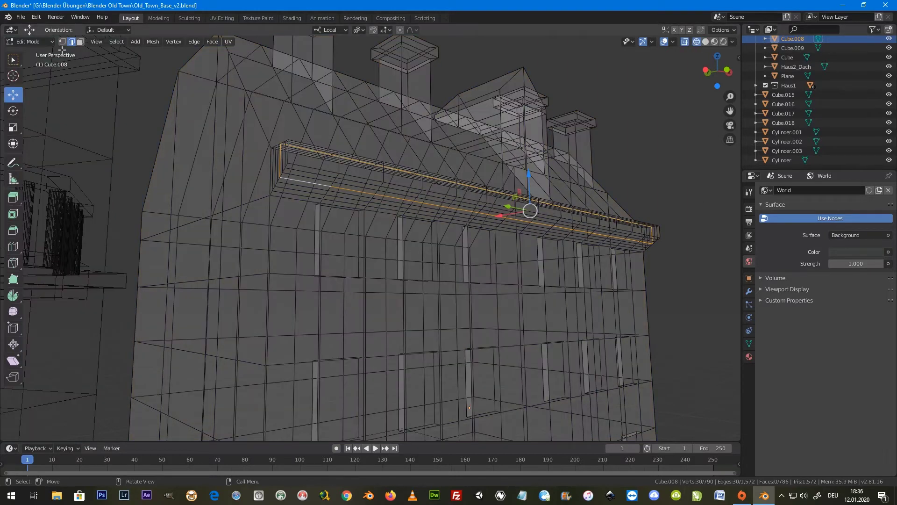
Step: Circle-deselect the left part of the cornice loop and return to Solid shading
key("c")
mouse_move(267, 150)
middle_mouse_down()
mouse_move(529, 182)
mouse_move(655, 218)
middle_mouse_up()
key("Escape")
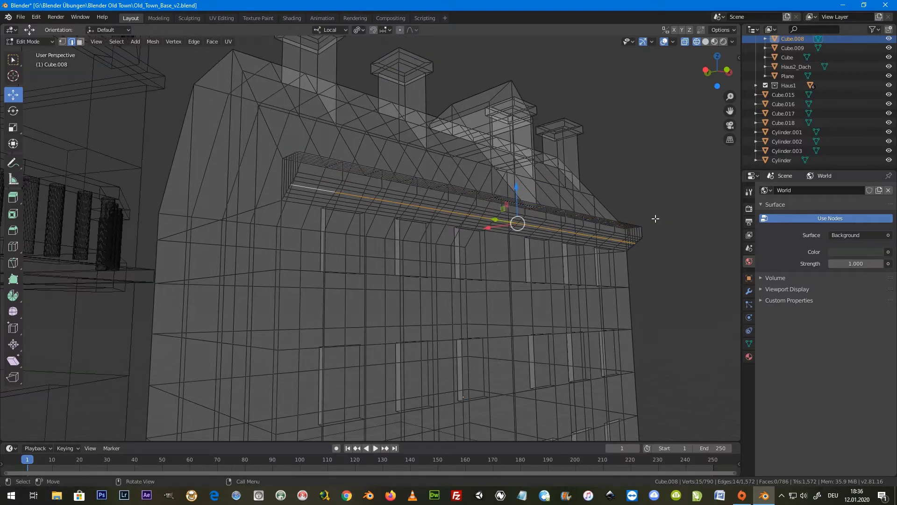
key("z")
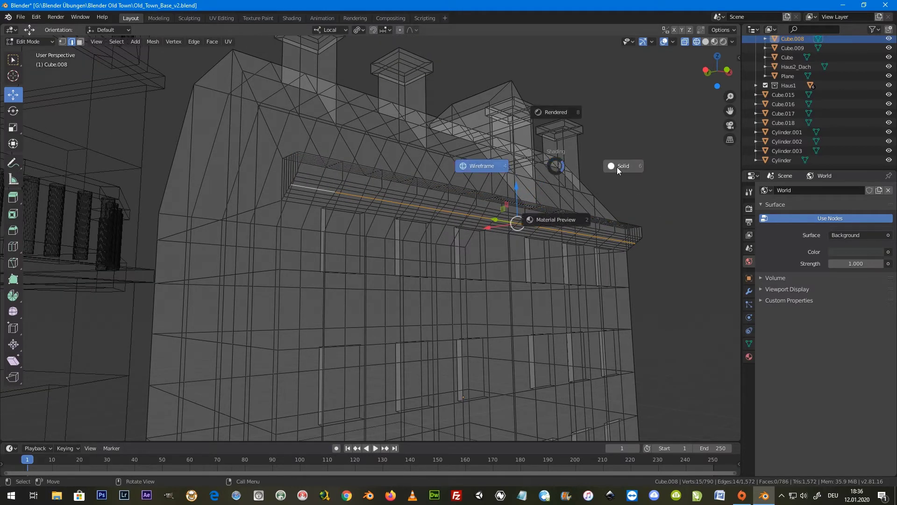
left_click(617, 167)
mouse_move(494, 213)
middle_mouse_down()
mouse_move(537, 215)
mouse_move(567, 199)
middle_mouse_up()
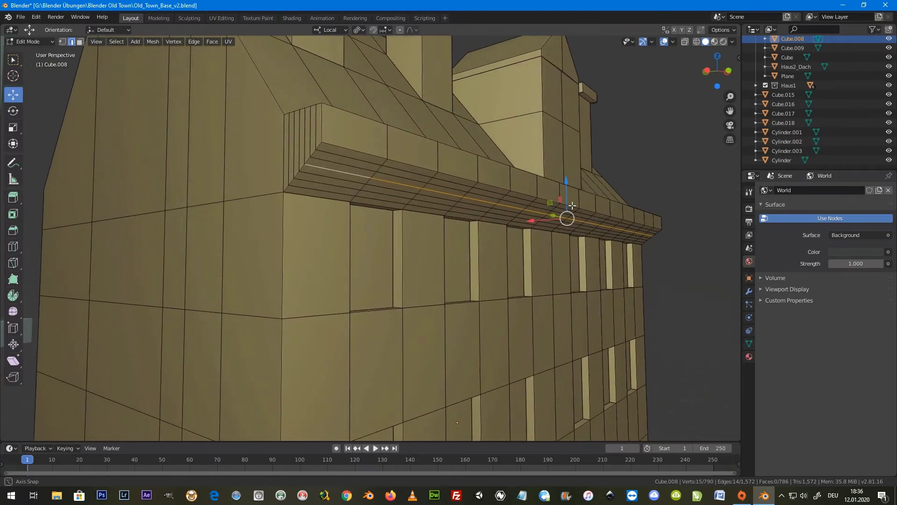
Step: With proportional editing on, bend the cornice loop upward 0.0623 m with smooth falloff
key("o")
left_click_drag(568, 199, 564, 175)
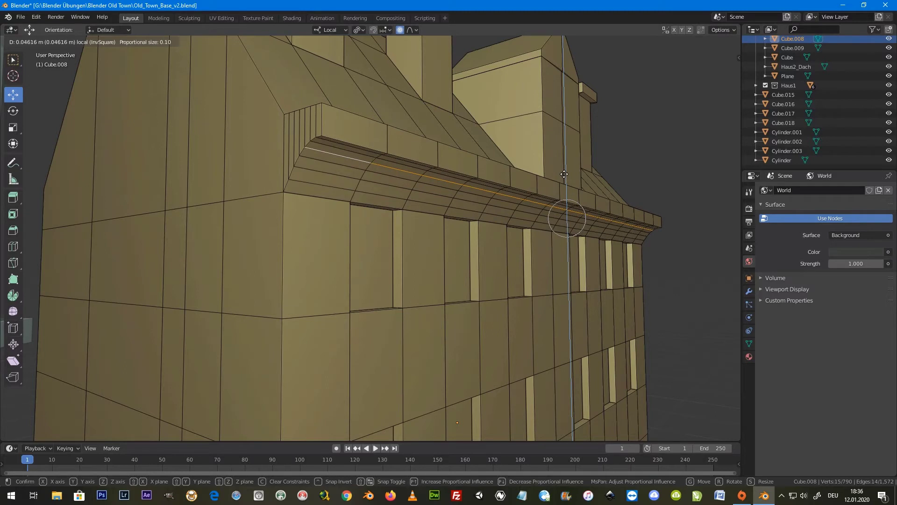
key("Escape")
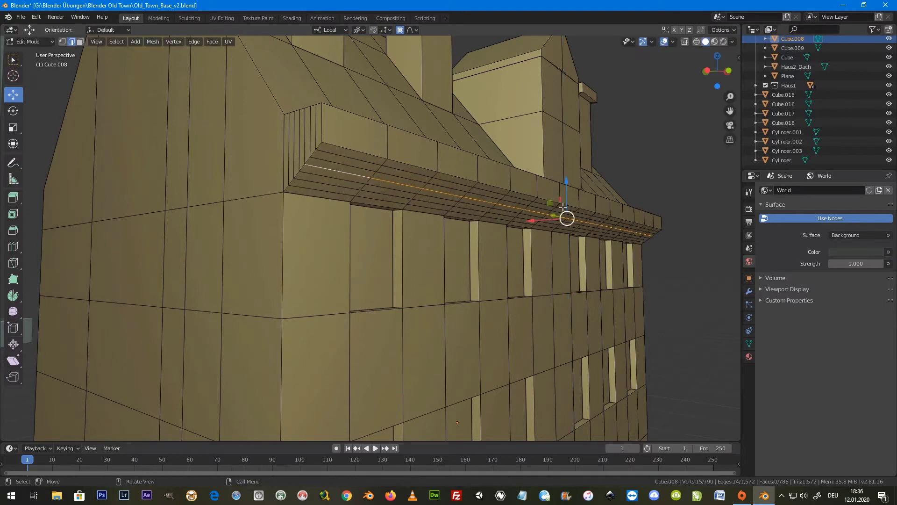
mouse_move(565, 185)
left_mouse_down()
mouse_move(563, 178)
mouse_move(565, 185)
left_mouse_up()
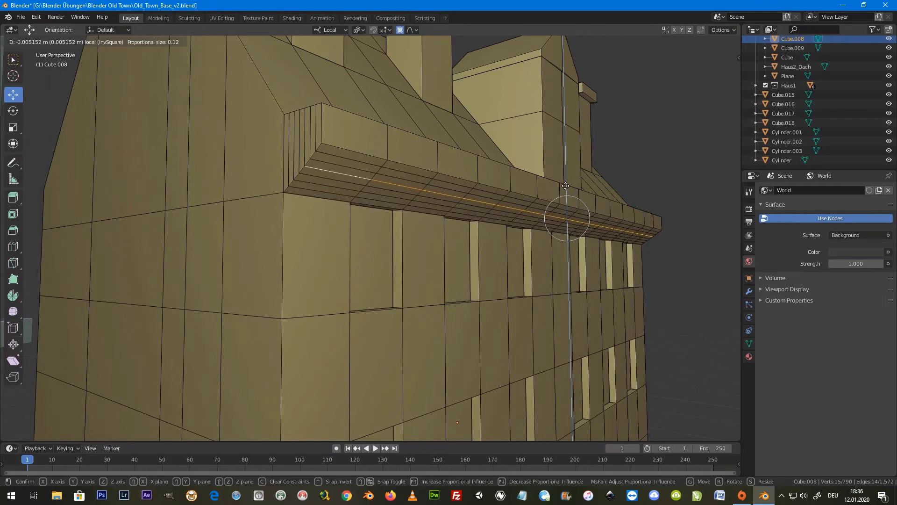
scroll(565, 186, "up", 6)
left_click_drag(565, 185, 563, 182)
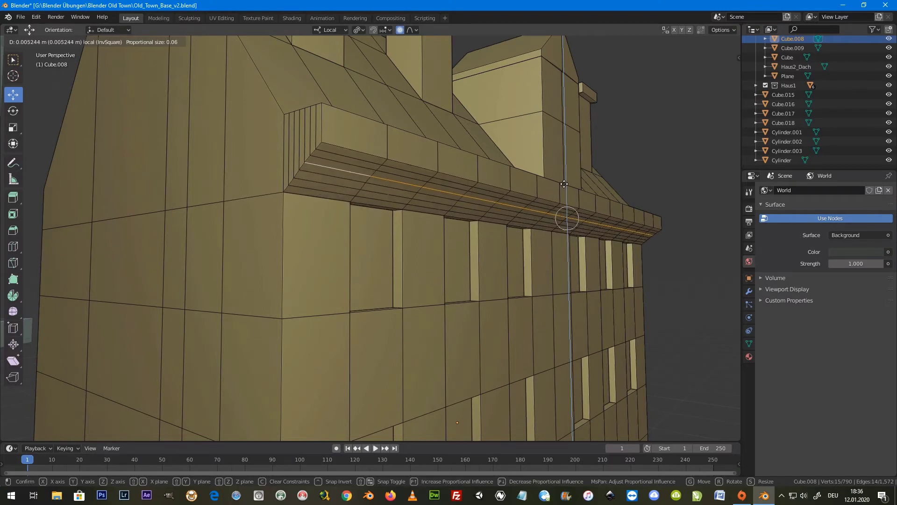
scroll(563, 182, "down", 1)
left_click_drag(563, 182, 560, 177)
scroll(560, 177, "down", 1)
left_click_drag(560, 177, 559, 176)
scroll(559, 177, "down", 1)
scroll(560, 176, "up", 1)
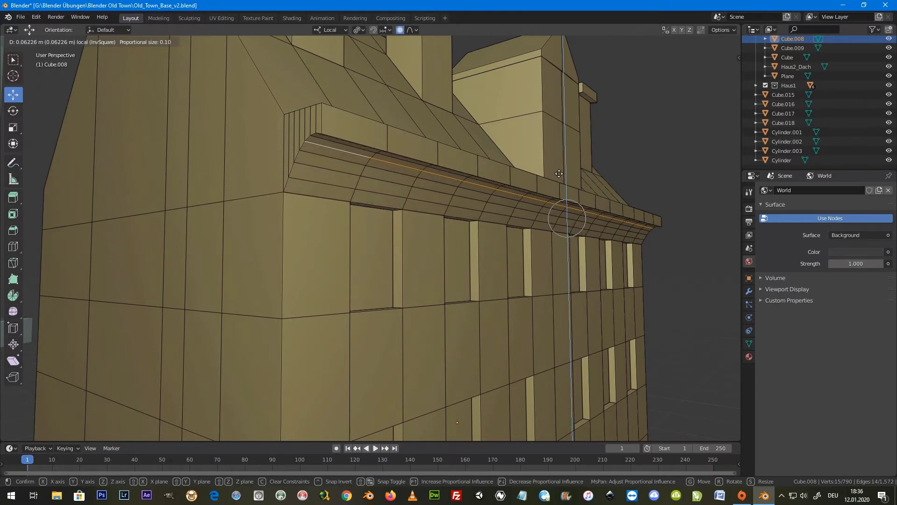
left_click_drag(561, 177, 560, 175)
Step: Inspect the chimneys in Object Mode, then select the dormer's sloping roof edge
key("Tab")
mouse_move(440, 193)
middle_mouse_down()
mouse_move(416, 186)
mouse_move(423, 180)
mouse_move(431, 287)
mouse_move(537, 281)
mouse_move(505, 124)
mouse_move(525, 131)
mouse_move(480, 118)
mouse_move(485, 162)
middle_mouse_up()
key("Tab")
left_click(461, 125)
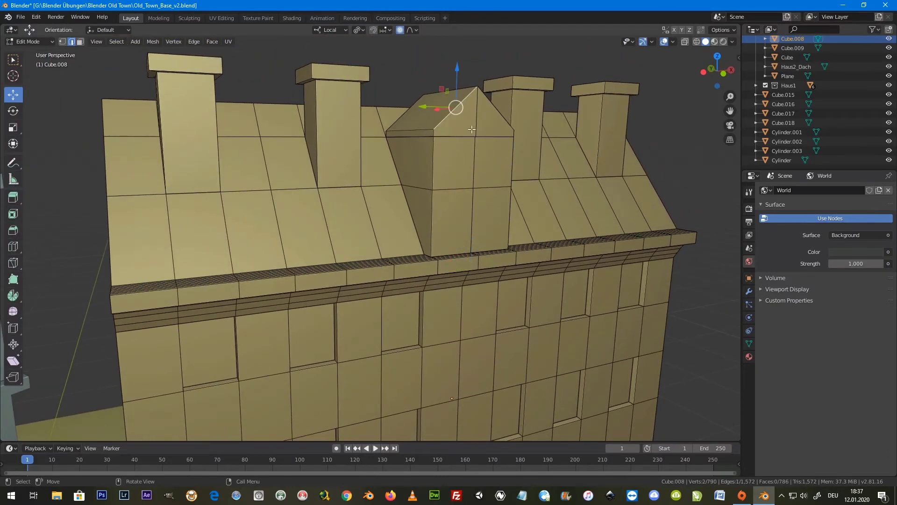
Step: In face mode, select both dormer roof faces and shift them sideways to 0.0463 m
left_click(80, 43)
left_click(435, 115)
left_click(481, 112, "shift")
middle_click_drag(481, 112, 446, 116)
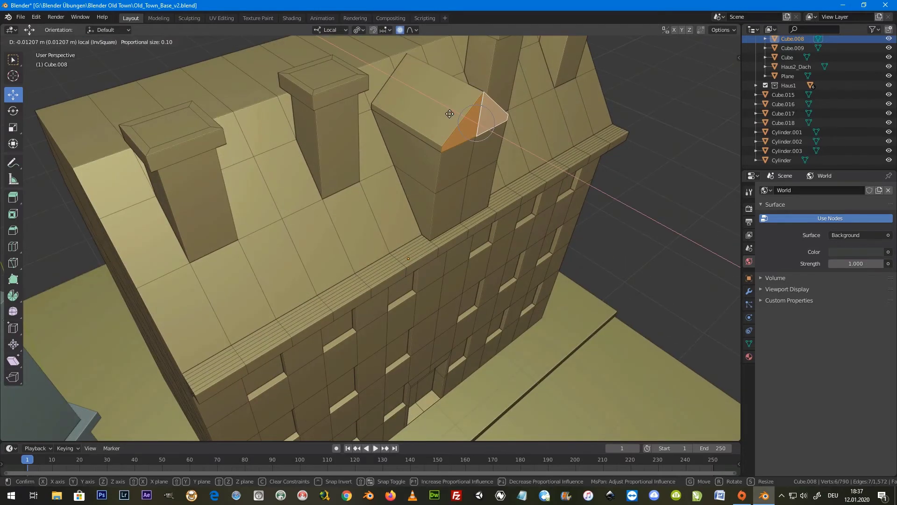
left_click_drag(452, 111, 454, 115)
mouse_move(454, 115)
middle_mouse_down()
mouse_move(479, 134)
mouse_move(462, 132)
middle_mouse_up()
scroll(481, 137, "up", 4)
left_click_drag(517, 100, 521, 100)
middle_click_drag(522, 100, 529, 180)
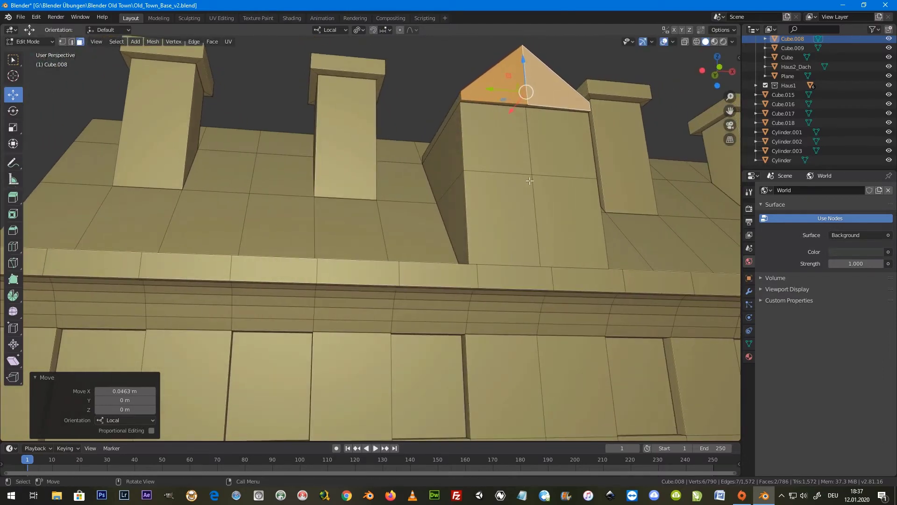
Step: Select the dormer's front faces and trial an inset of 0.9, cancelling the oversized result
left_click(542, 158)
left_click(496, 140, "shift")
left_click(503, 215, "shift")
left_click(558, 211, "shift")
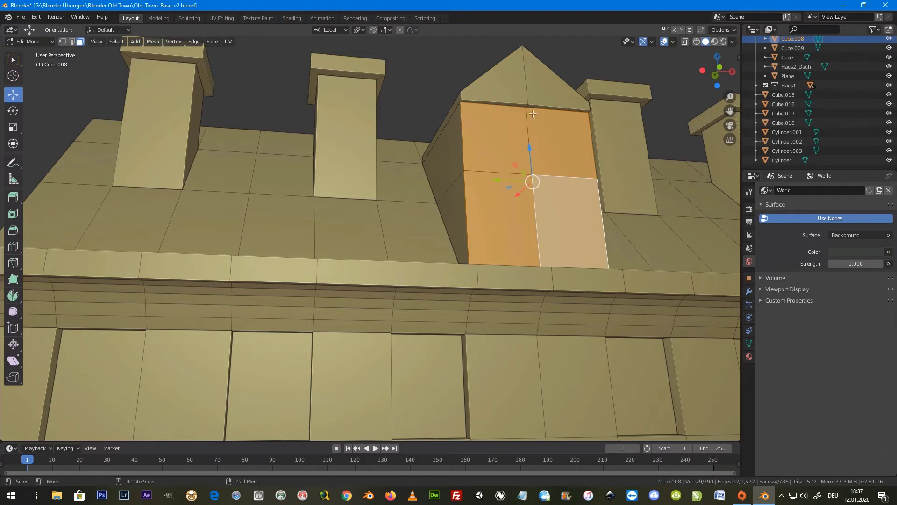
left_click(116, 41)
left_click(135, 121)
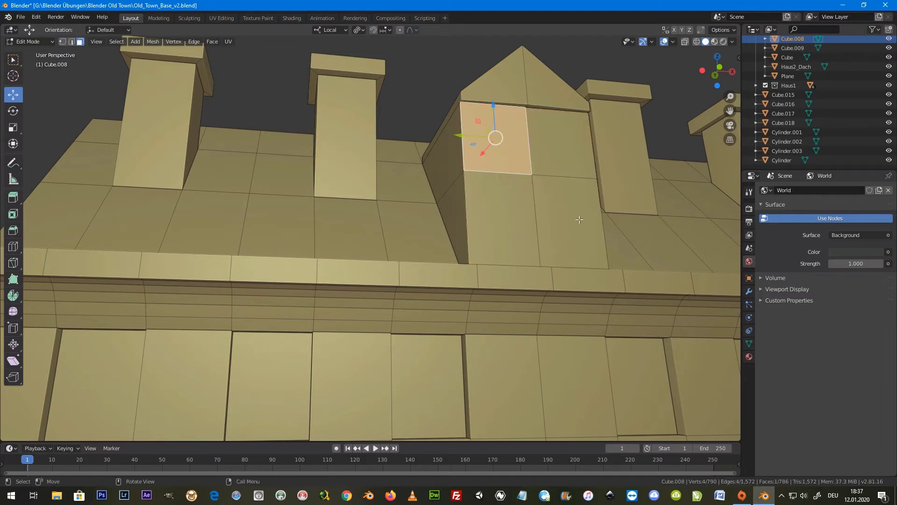
left_click(360, 30)
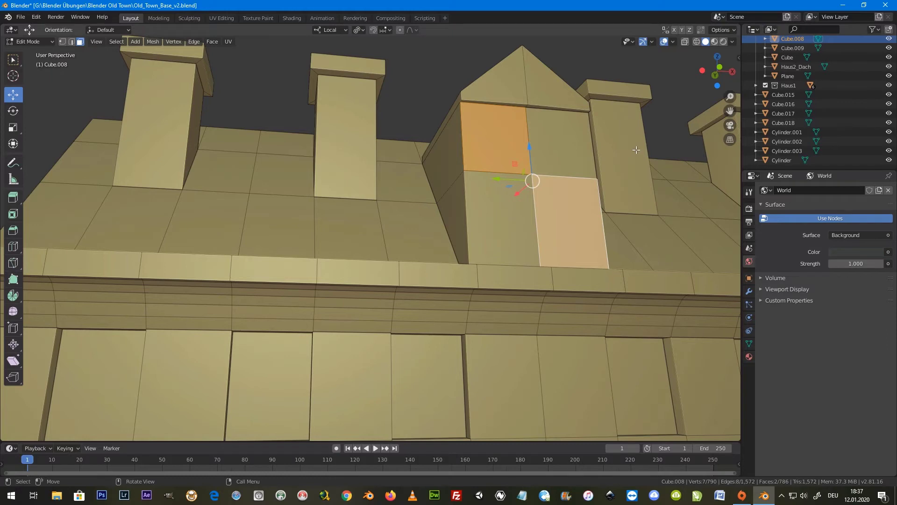
type("i")
type("0.")
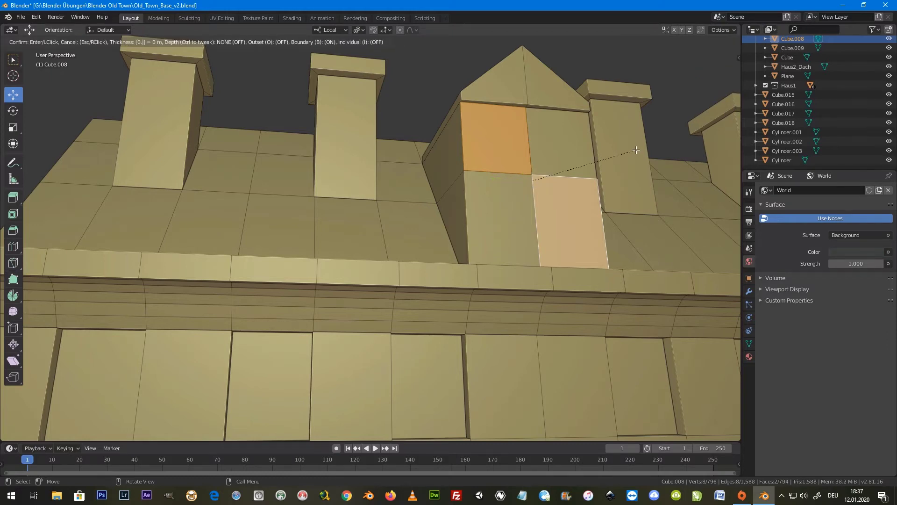
type("9")
key("Escape")
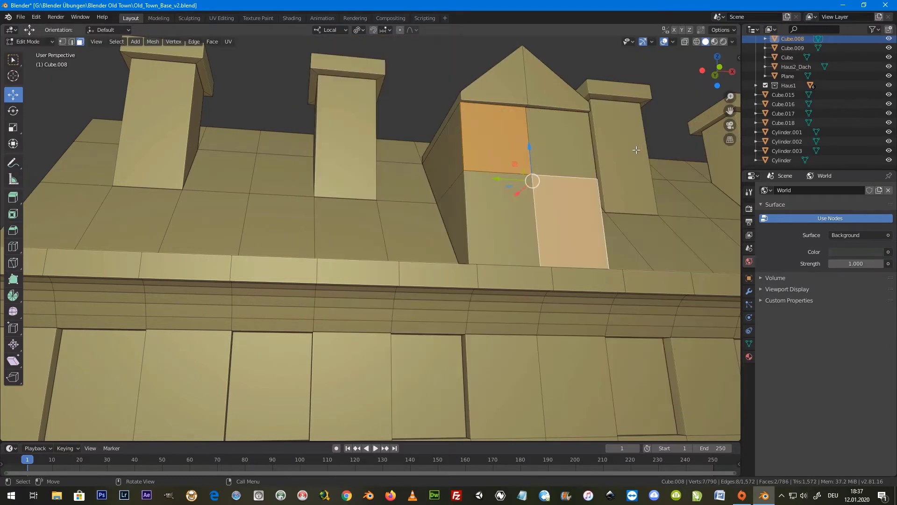
key("i")
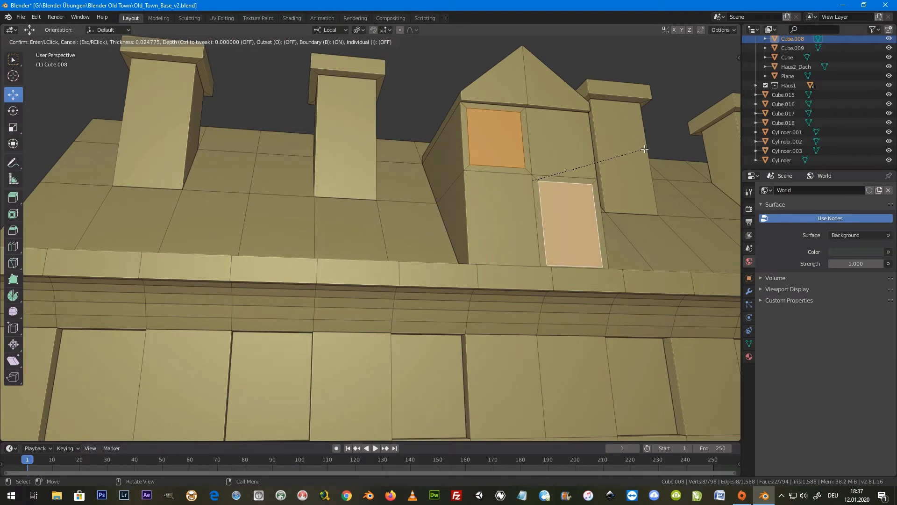
key("Escape")
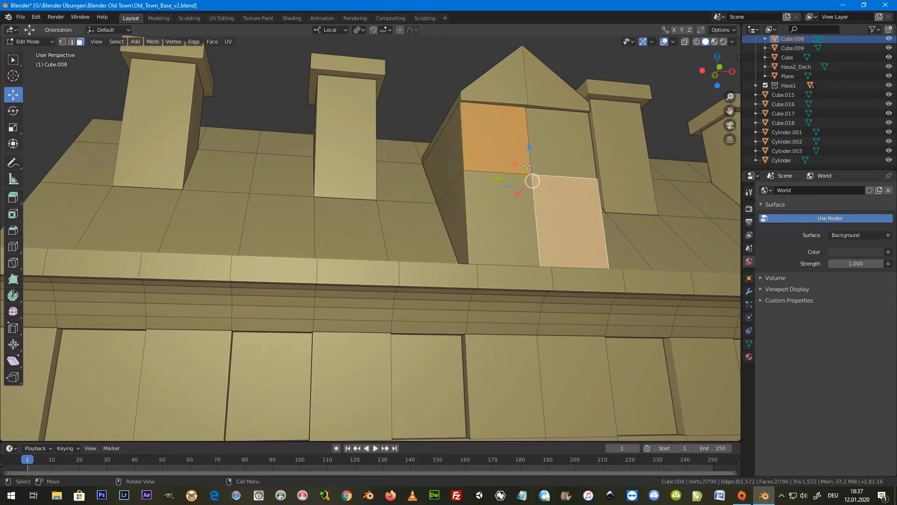
Step: Inset all four dormer front faces together to form the window frame
left_click(488, 140)
left_click(556, 141, "shift")
left_click(566, 196, "shift")
left_click(513, 214, "shift")
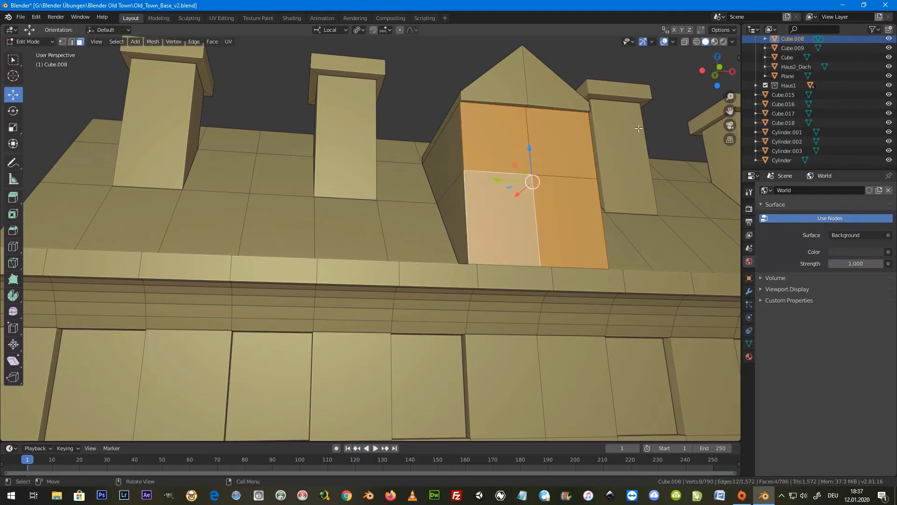
key("i")
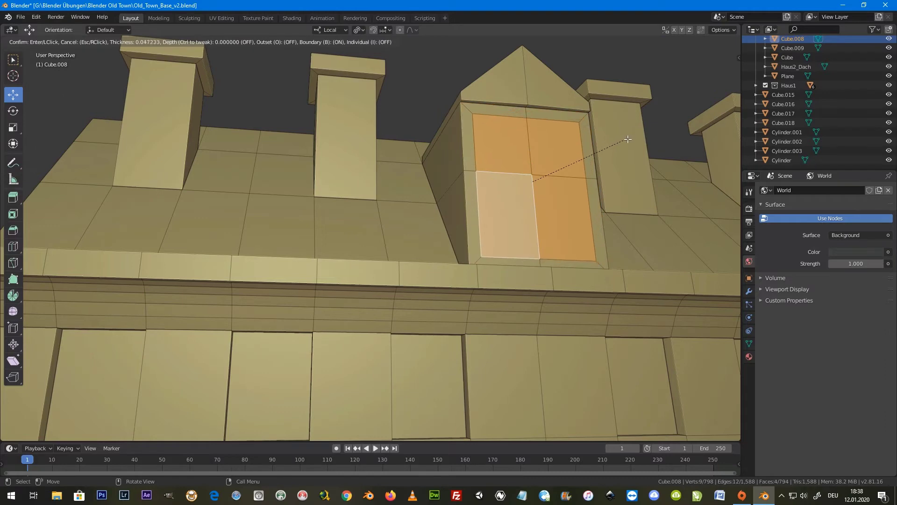
left_click(629, 139)
middle_click_drag(517, 190, 520, 189)
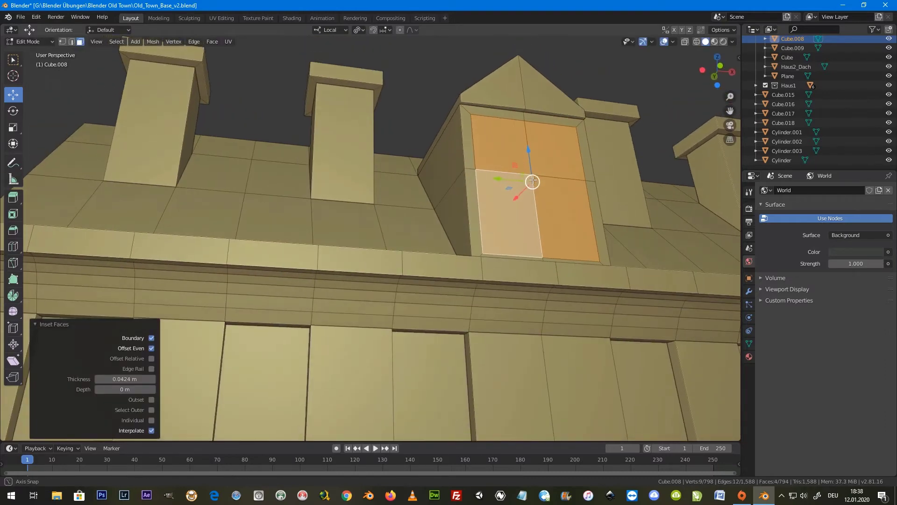
key("e")
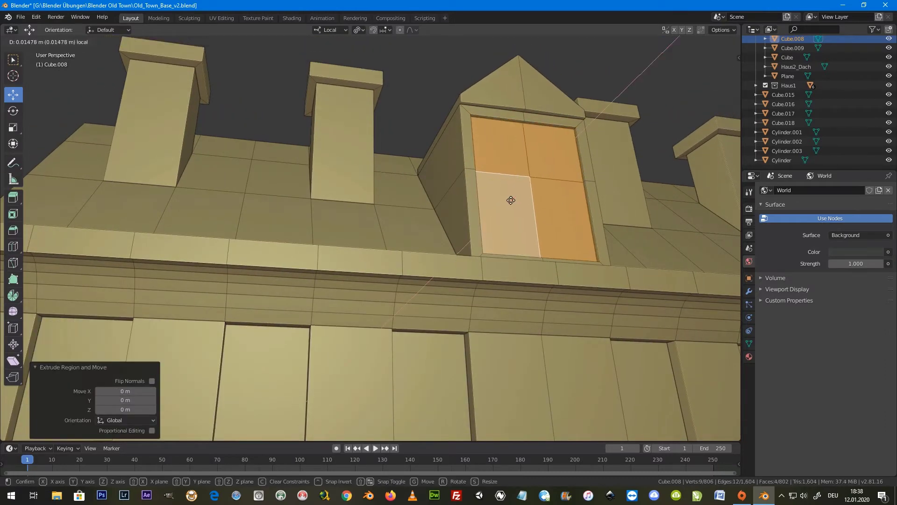
right_click(508, 201)
middle_click_drag(525, 186, 526, 186)
Step: Inset each diagonal pair of window panes by 0.014 m to create thin mullions
left_click(496, 150)
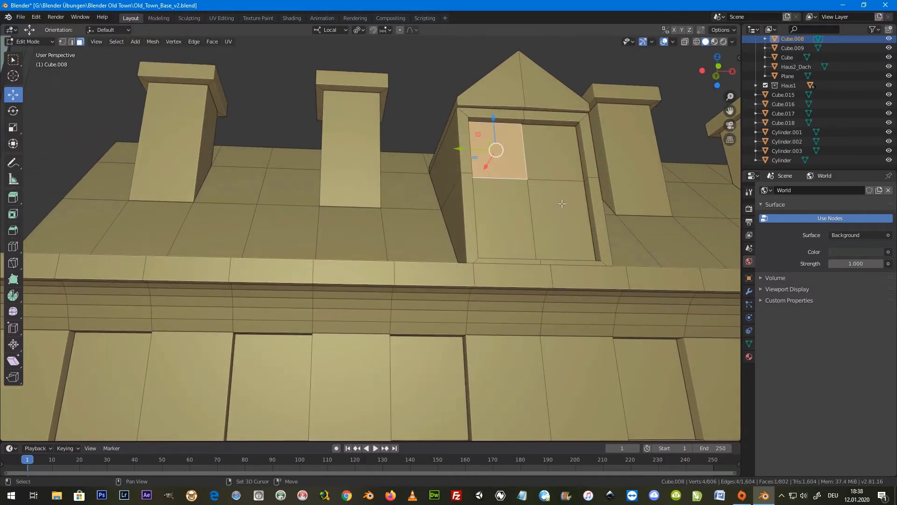
left_click(563, 217, "shift")
key("i")
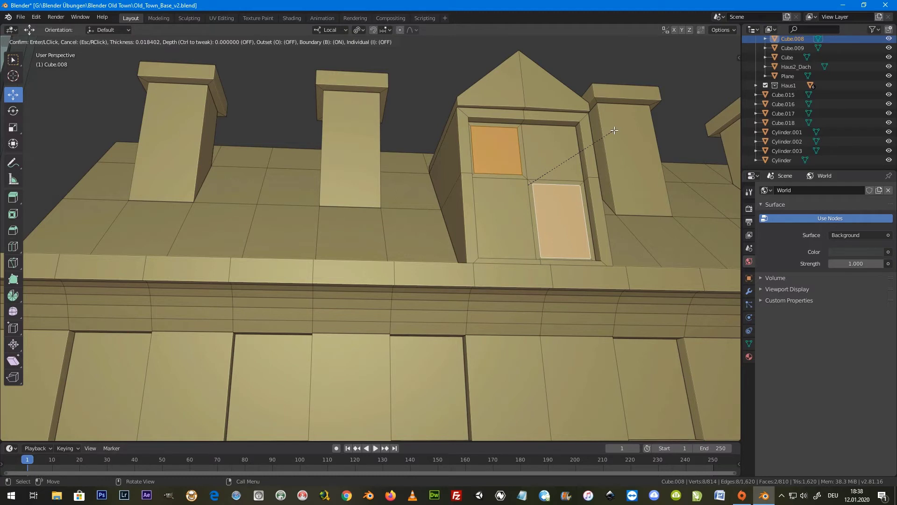
right_click(614, 131)
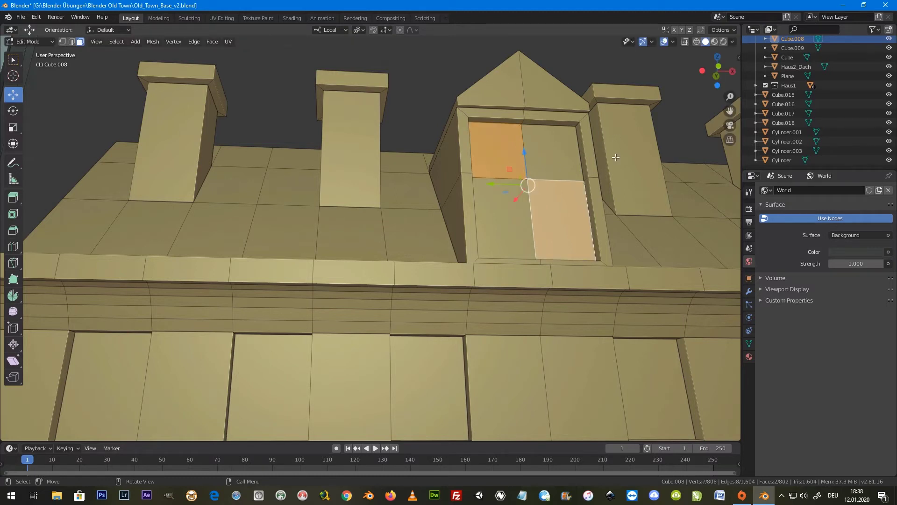
key("i")
right_click(616, 158)
key("i")
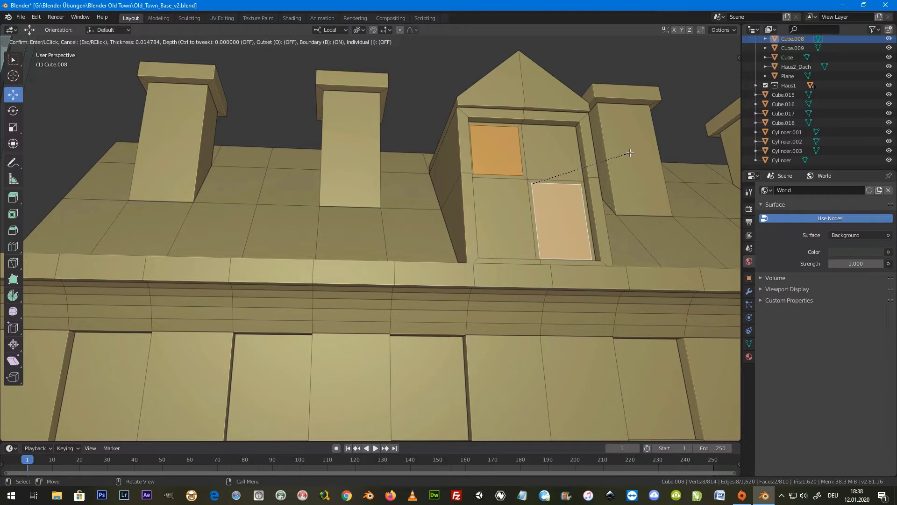
type("0.014")
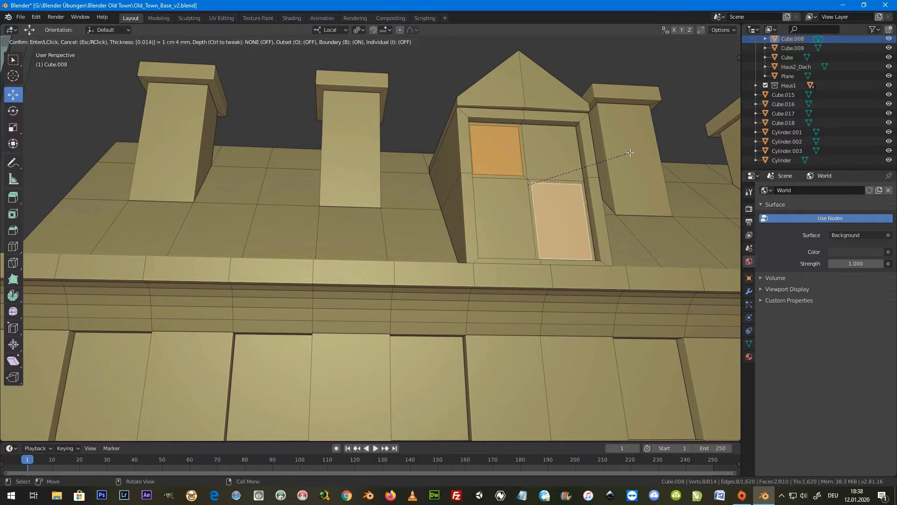
key("Return")
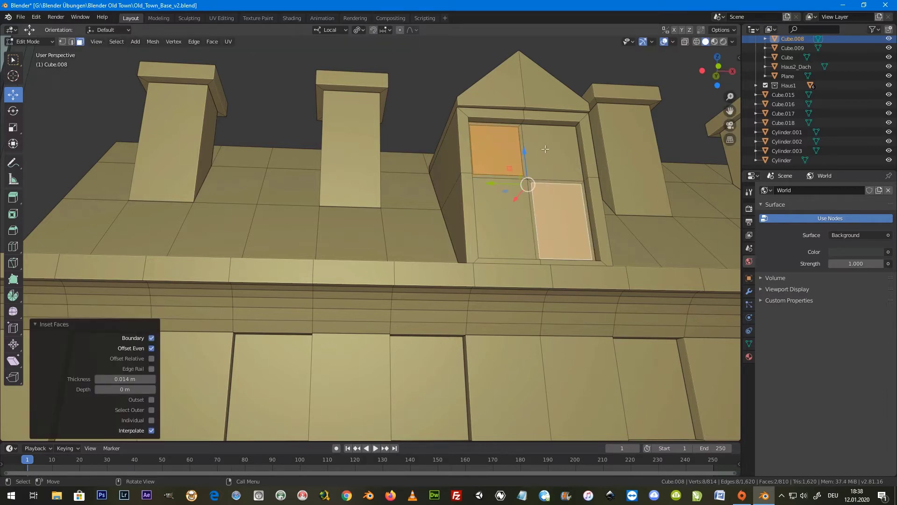
left_click(545, 149)
left_click(534, 200, "shift")
key("i")
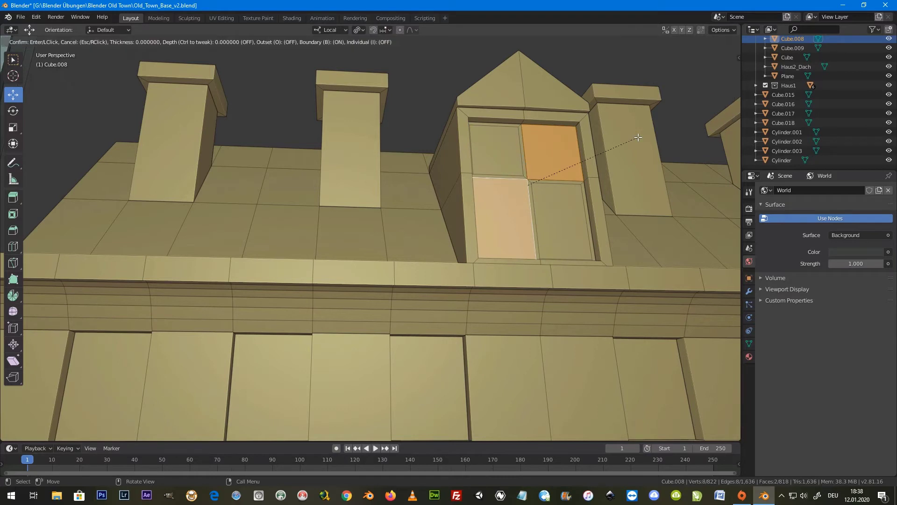
left_click(636, 138)
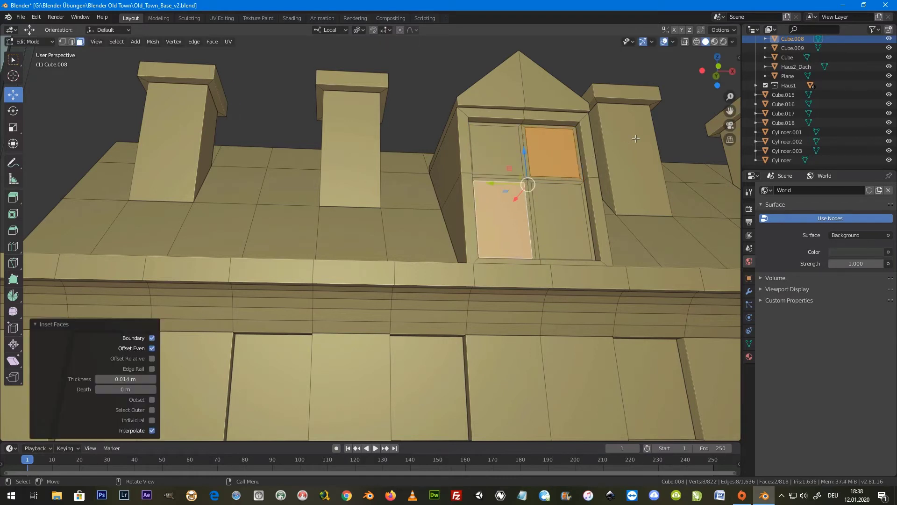
Step: Extrude the four panes and push them slightly inward along the local depth axis
left_click(499, 155)
left_click(563, 220, "shift")
left_click(551, 150, "shift")
left_click(502, 219, "shift")
key("e")
right_click(523, 197)
key("g")
key("z")
key("z")
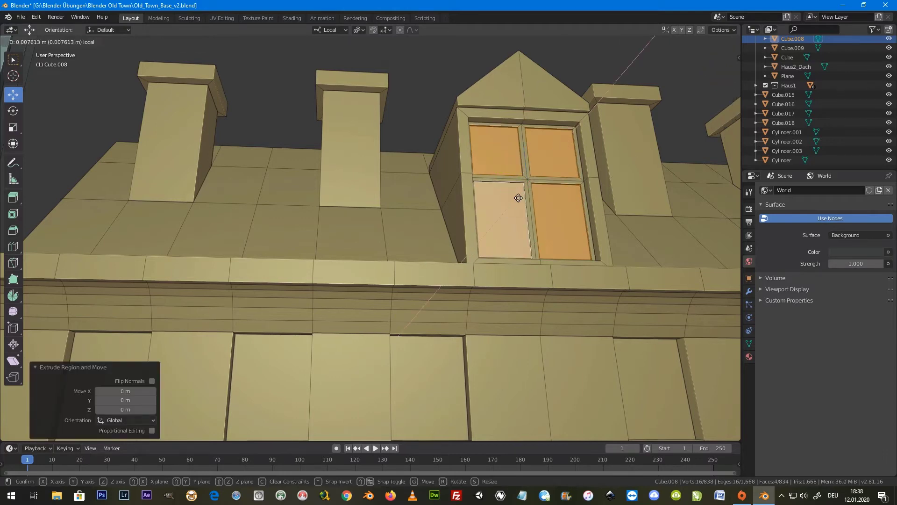
left_click(516, 200)
key("Tab")
scroll(512, 195, "down", 2)
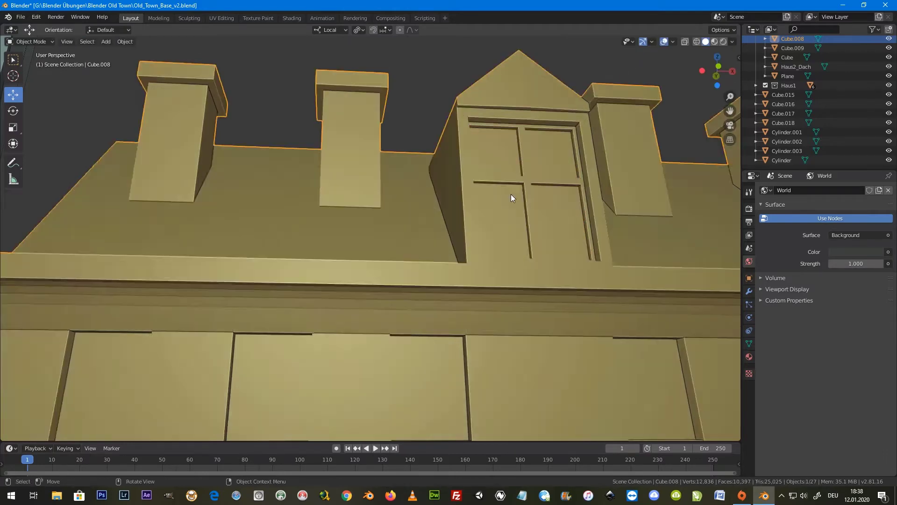
Step: Orbit to the yellow house front and select faces on its front wall in Edit Mode
scroll(512, 194, "down", 4)
scroll(512, 195, "down", 5)
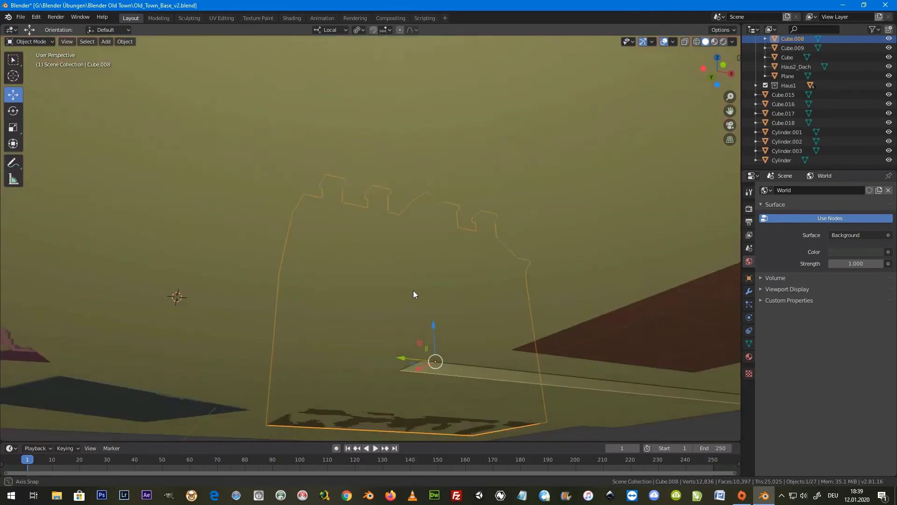
mouse_move(503, 219)
middle_mouse_down()
mouse_move(414, 305)
mouse_move(411, 193)
middle_mouse_up()
scroll(413, 315, "up", 3)
key("Tab")
middle_click_drag(332, 178, 391, 224)
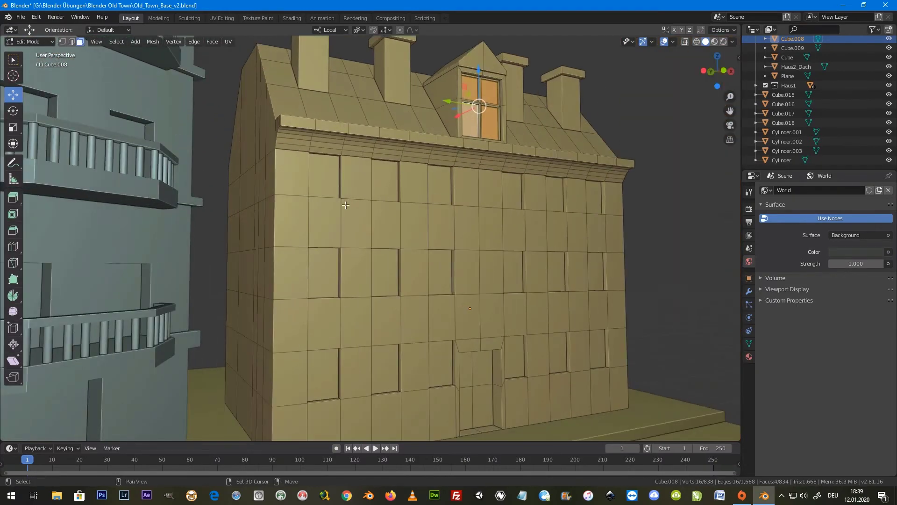
middle_click_drag(386, 221, 379, 213)
left_click(299, 138)
left_click(297, 231, "shift")
left_click(296, 335, "shift")
scroll(364, 187, "down", 3)
key("Tab")
Step: Delete the brown box in front of the house and reselect the yellow house
mouse_move(364, 187)
middle_mouse_down()
mouse_move(354, 235)
mouse_move(347, 226)
mouse_move(378, 225)
mouse_move(360, 223)
mouse_move(374, 238)
middle_mouse_up()
scroll(352, 219, "up", 3)
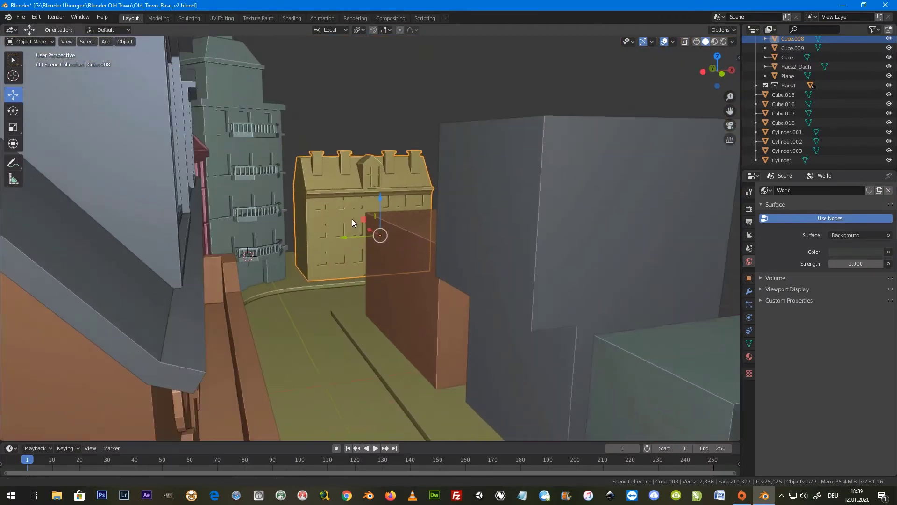
scroll(352, 218, "up", 2)
left_click(419, 259)
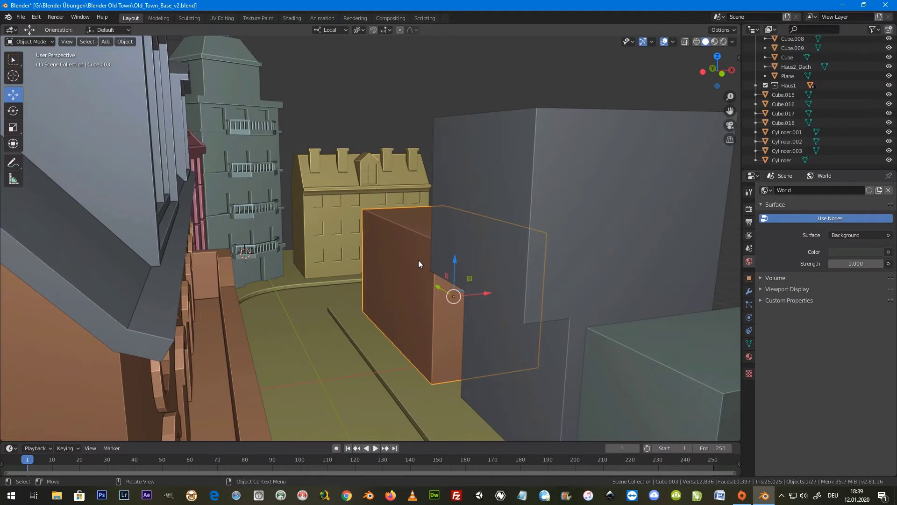
key("Delete")
left_click(341, 226)
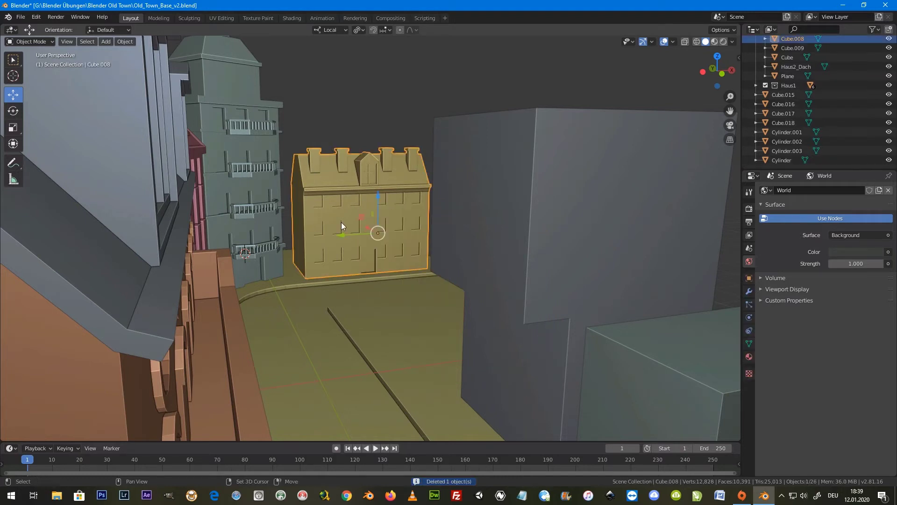
Step: Duplicate the yellow house, rotate the copy 90° about Z, and move it 6.72 m along Y
key("shift+d")
key("Escape")
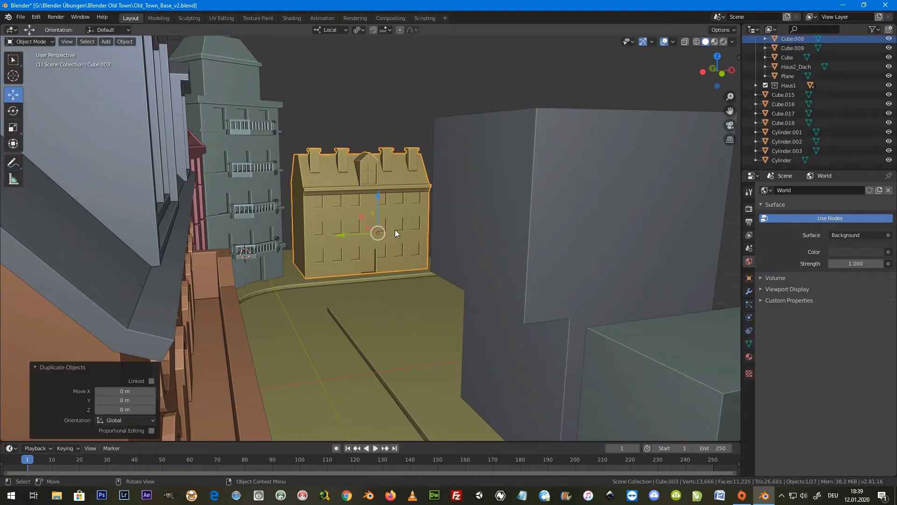
key("r")
key("z")
key("z")
type("90")
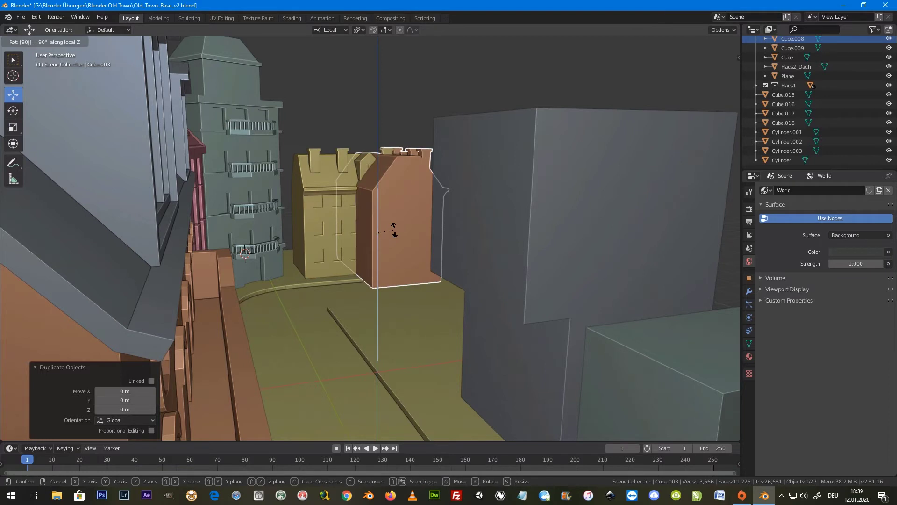
key("Return")
key("g")
key("y")
key("y")
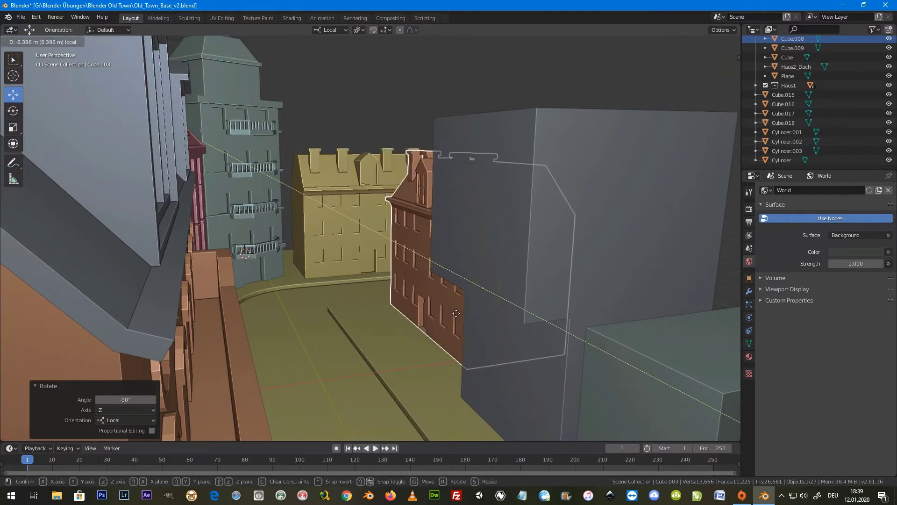
key("Return")
Step: Shift the house copy sideways along X and check it through the camera
key("g")
key("x")
key("x")
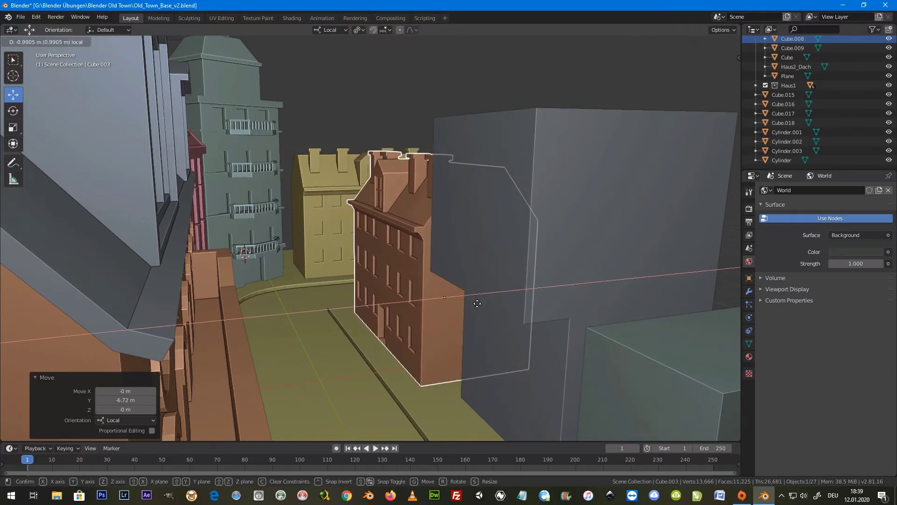
key("Return")
key("KP_0")
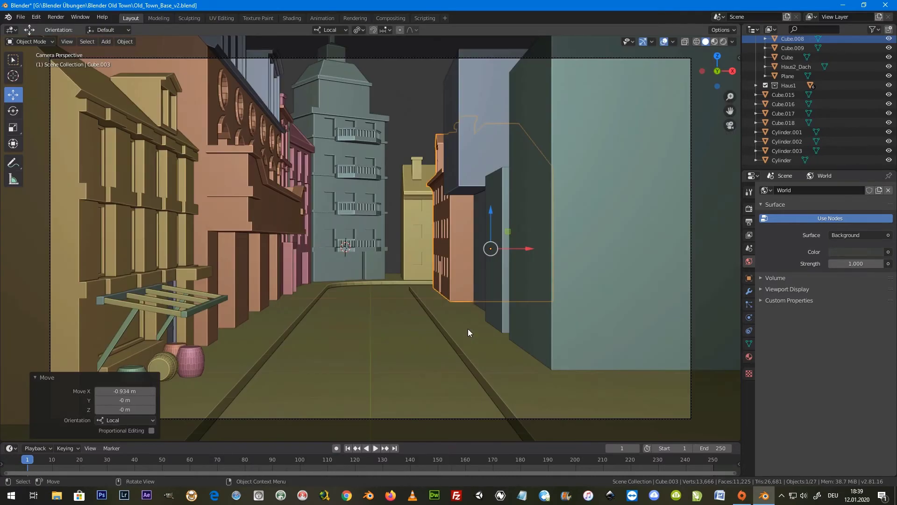
mouse_move(450, 203)
middle_mouse_down()
mouse_move(476, 230)
mouse_move(482, 205)
middle_mouse_up()
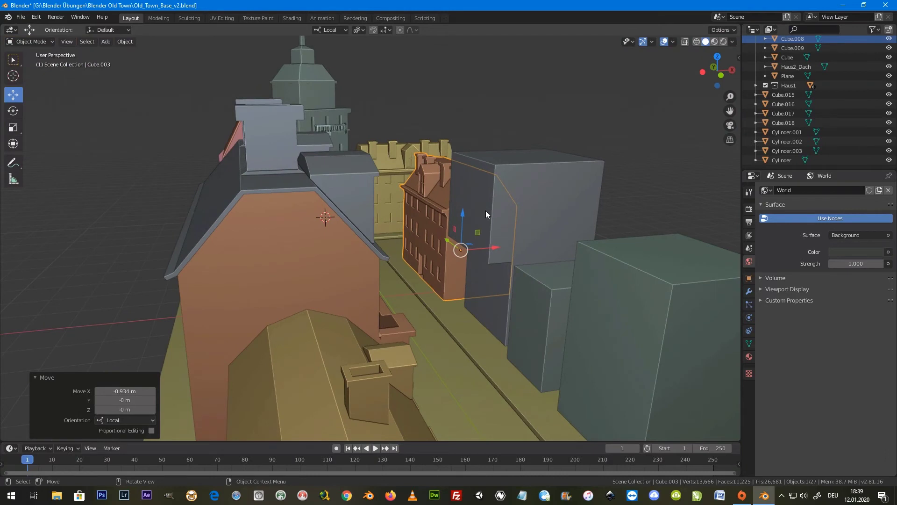
Step: Scale the narrow house to 1.285 in height and raise it 0.23 m
key("s")
key("z")
key("z")
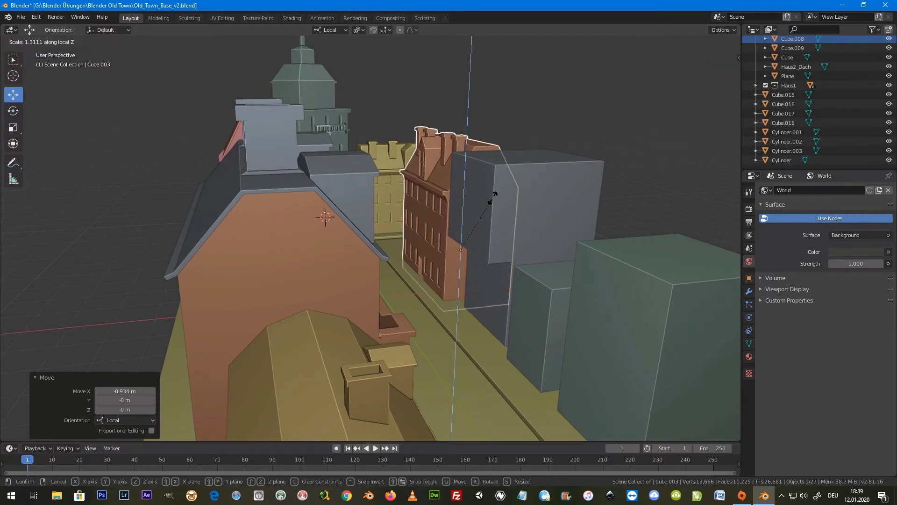
key("Return")
key("g")
key("z")
key("z")
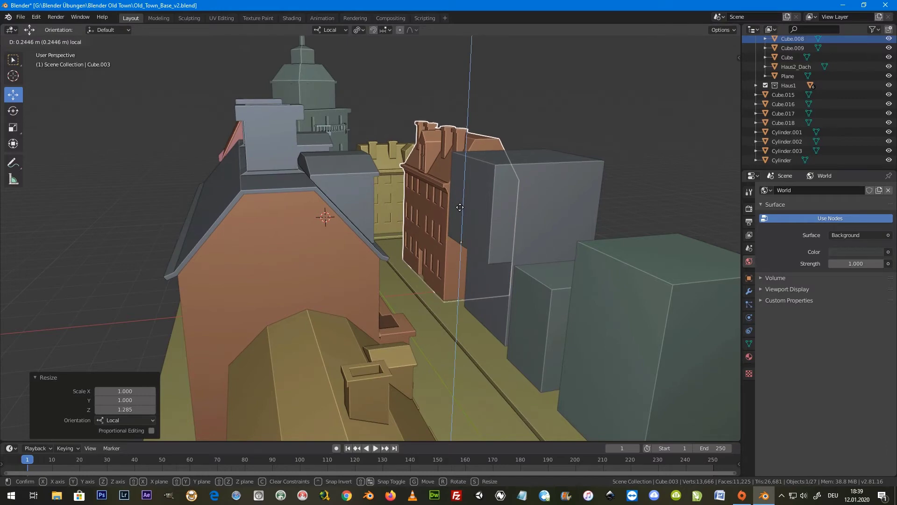
key("Return")
Step: Slide the narrow house to -0.11 m along its local Y and return to camera view
mouse_move(460, 207)
middle_mouse_down()
mouse_move(466, 253)
mouse_move(523, 299)
mouse_move(465, 242)
middle_mouse_up()
left_click_drag(438, 220, 428, 219)
mouse_move(427, 219)
middle_mouse_down()
mouse_move(481, 252)
mouse_move(442, 227)
middle_mouse_up()
left_click_drag(442, 227, 438, 229)
mouse_move(438, 229)
middle_mouse_down()
mouse_move(428, 236)
mouse_move(427, 223)
middle_mouse_up()
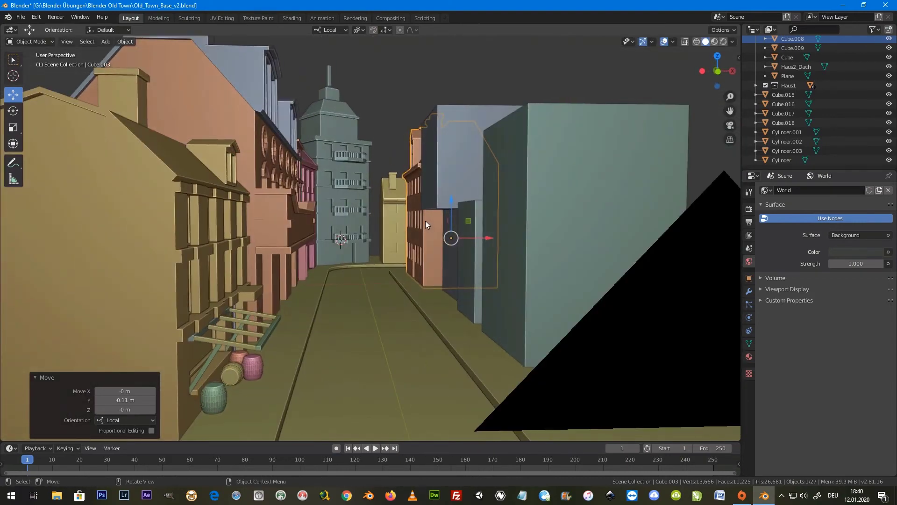
key("KP_0")
Step: Move the house 0.14 m along X in camera view and preview rendered shading
key("g")
key("x")
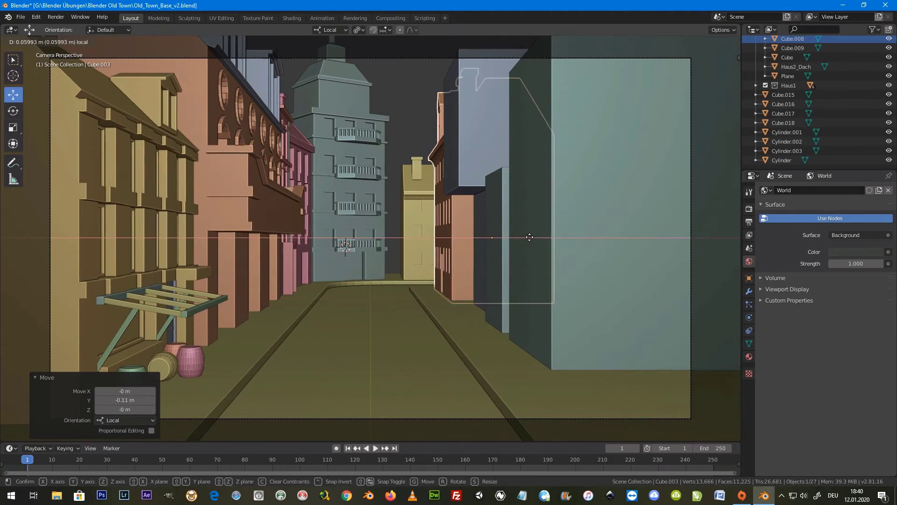
left_click(533, 238)
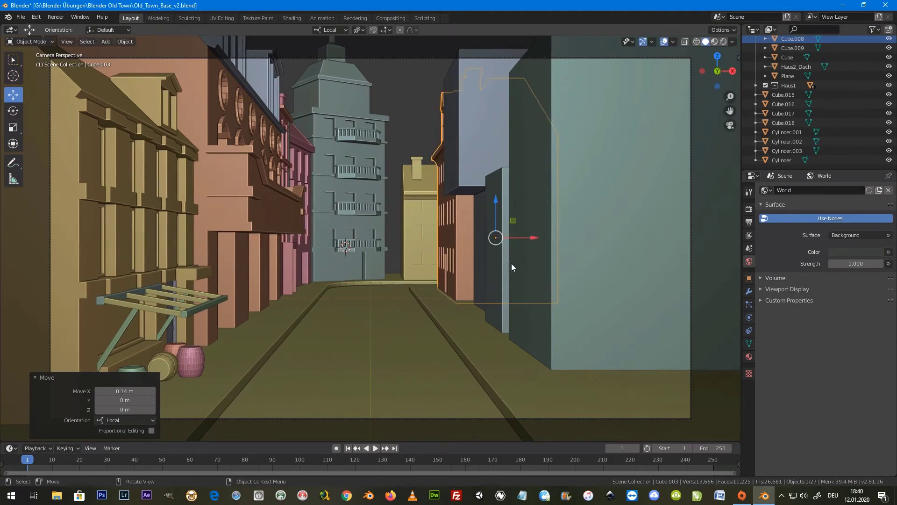
mouse_move(495, 263)
middle_mouse_down("shift")
mouse_move(471, 298)
mouse_move(457, 243)
middle_mouse_up("shift")
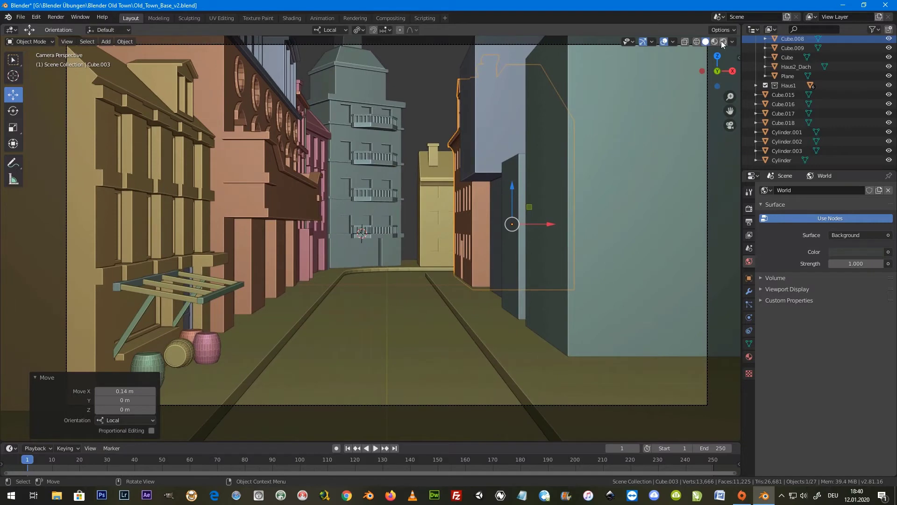
key("z")
left_click(479, 183)
Step: Try Material Preview shading, then return to Solid and adjust cavity and depth-of-field options
middle_click_drag(483, 138, 491, 156, "shift")
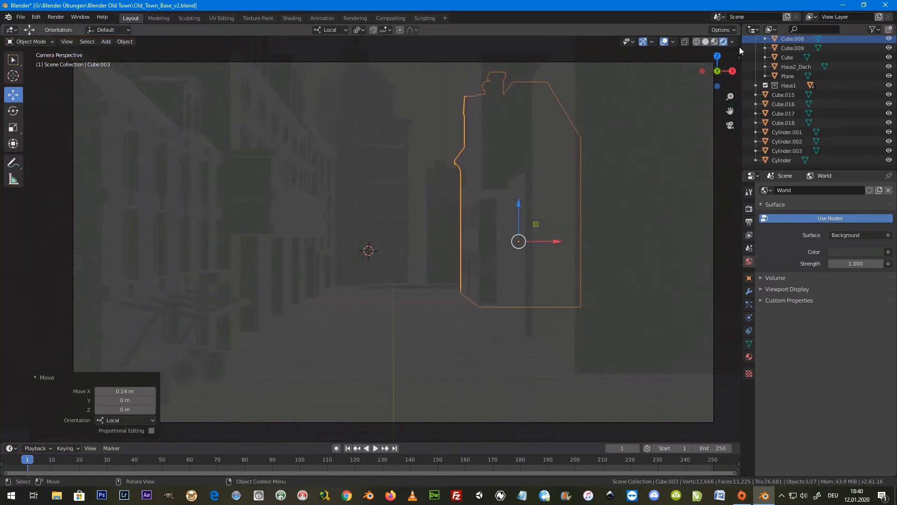
left_click(732, 42)
left_click(714, 42)
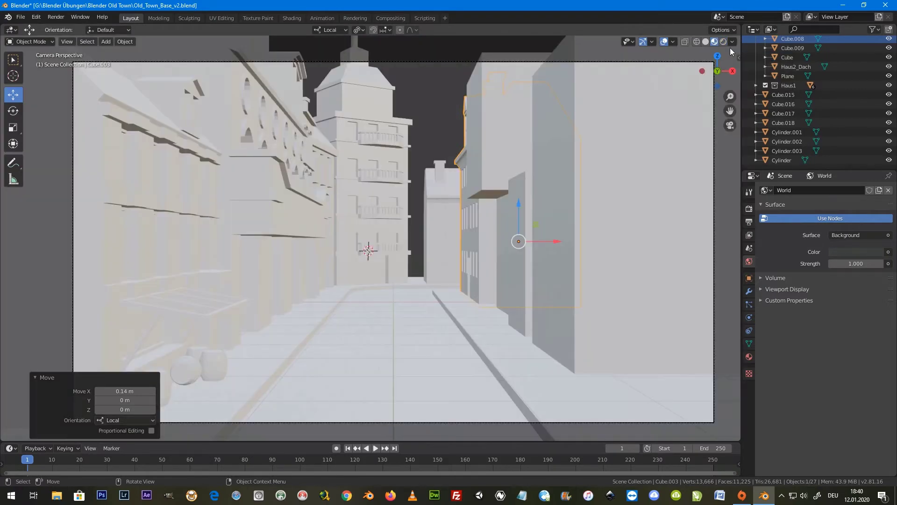
left_click(721, 125)
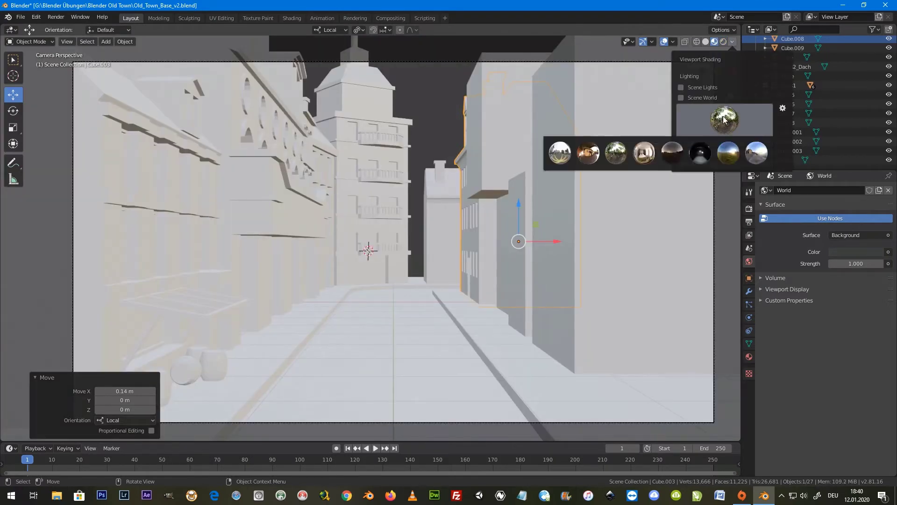
left_click(707, 42)
left_click(732, 42)
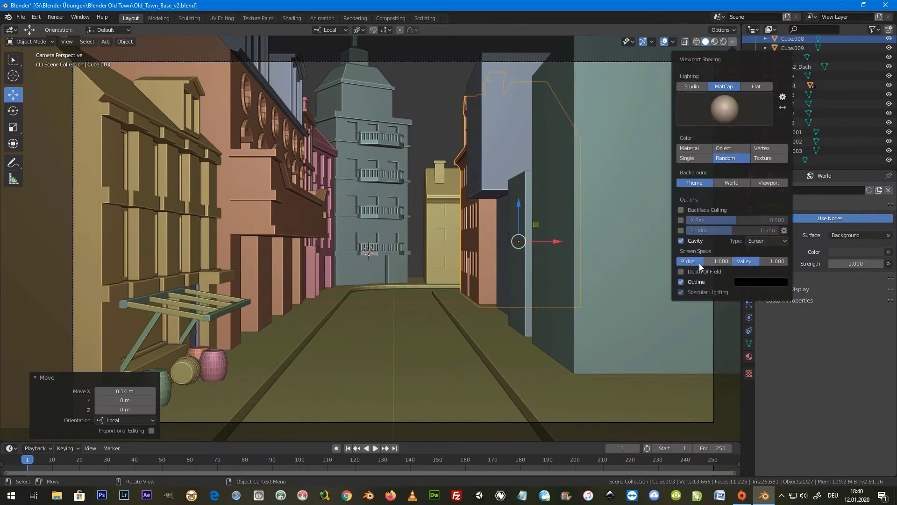
key("Return")
left_click(682, 272)
Step: Set solid shading Color to Material and try red, white and brown matcaps
left_click(702, 159)
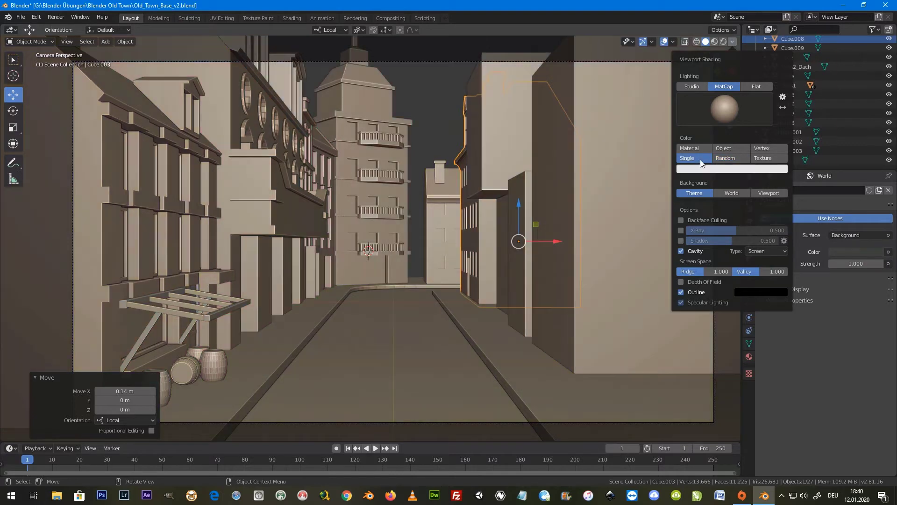
left_click(733, 148)
left_click(752, 147)
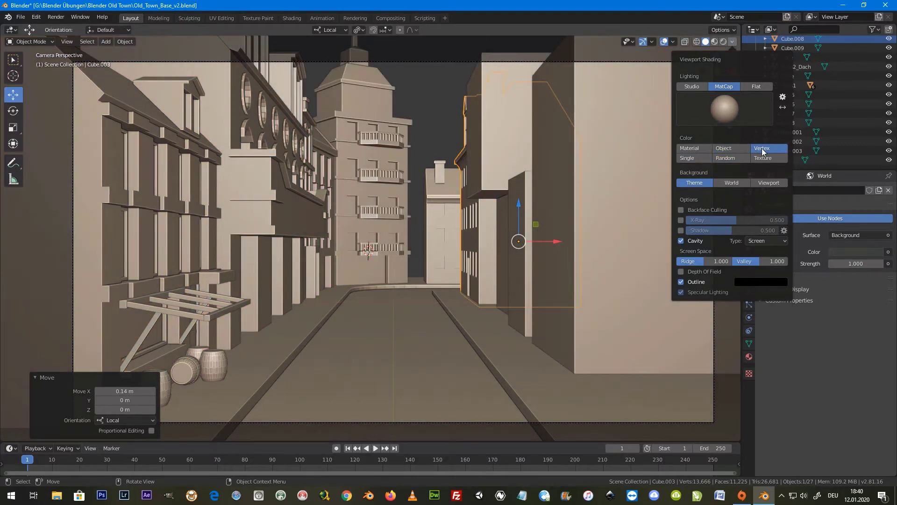
left_click(697, 150)
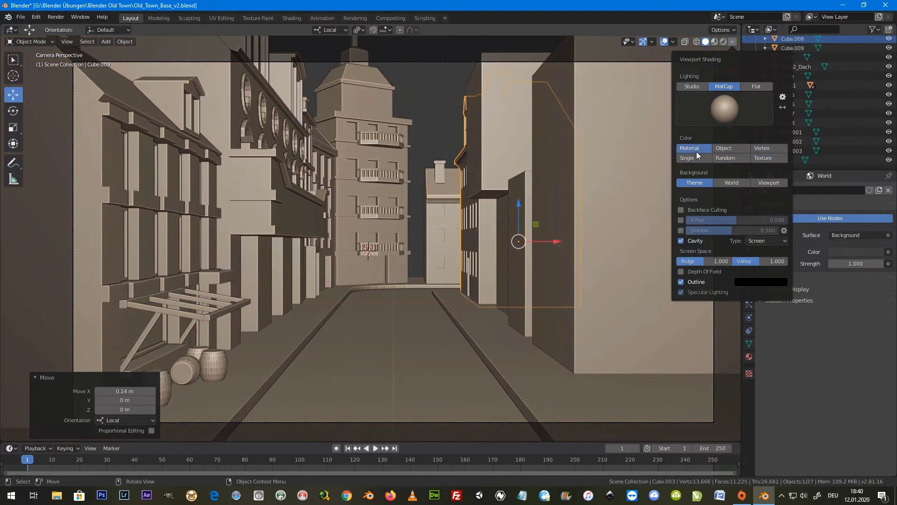
left_click(711, 112)
left_click(728, 175)
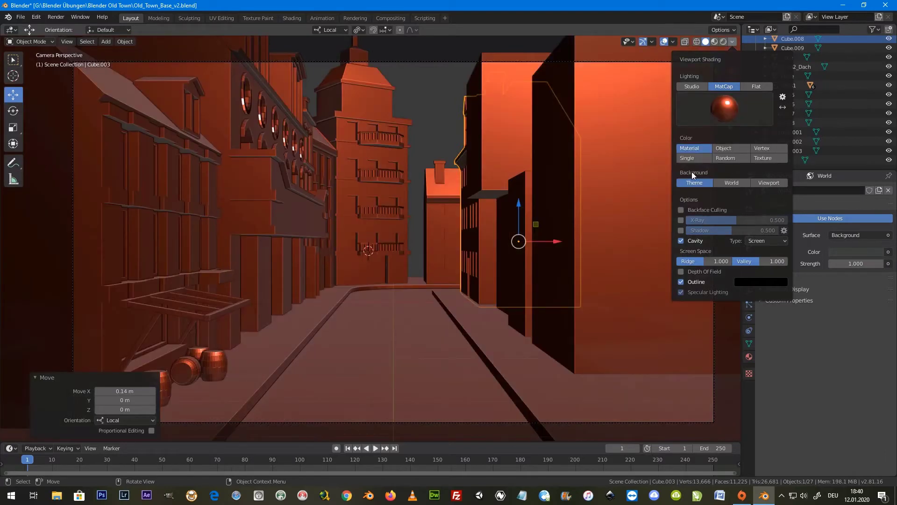
left_click(725, 113)
left_click(723, 196)
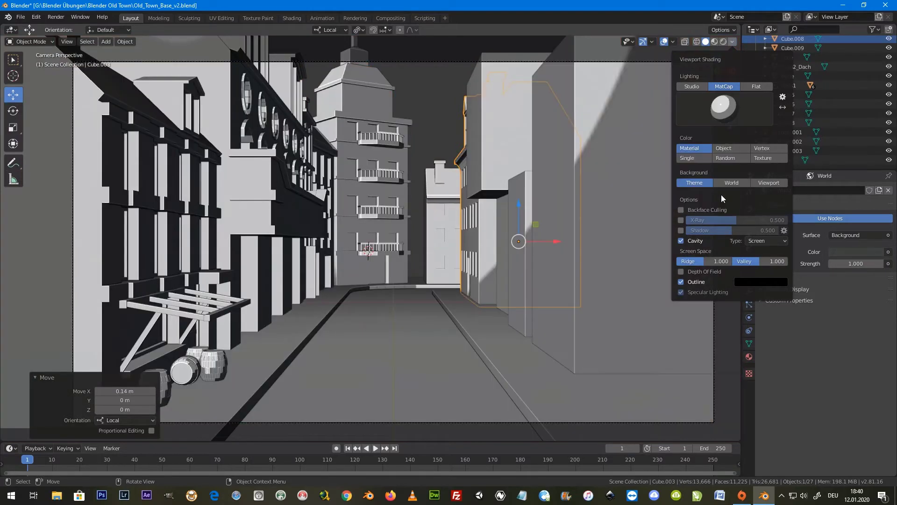
left_click(728, 106)
left_click(591, 136)
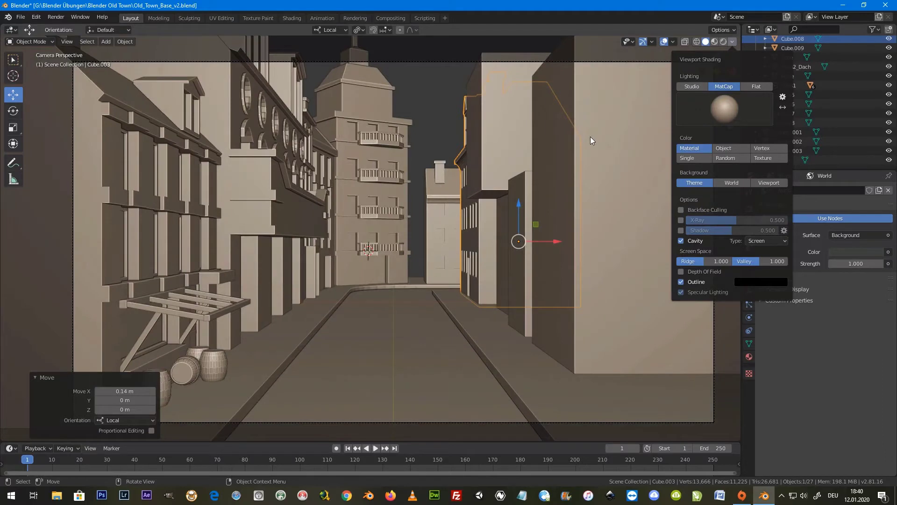
Step: Try grey and white matcaps, then settle on a dark grey matcap
left_click(717, 111)
left_click(563, 142)
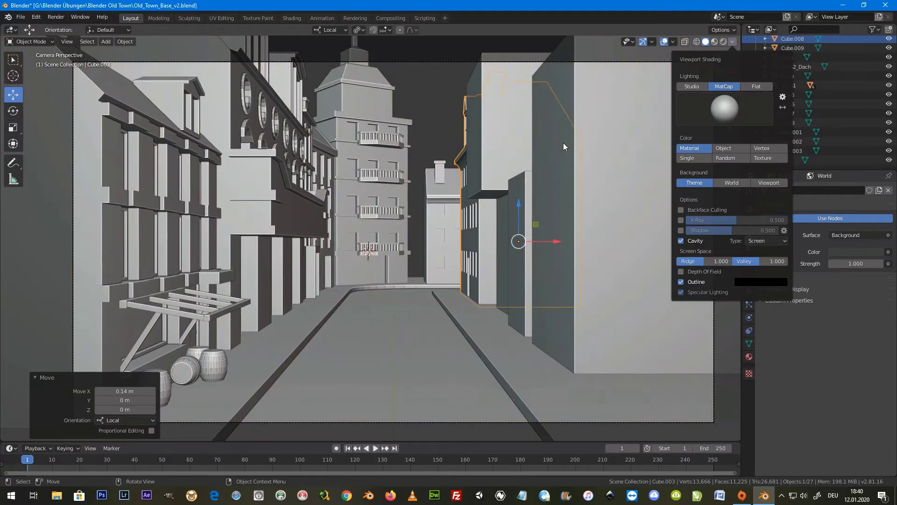
left_click(733, 122)
left_click(756, 141)
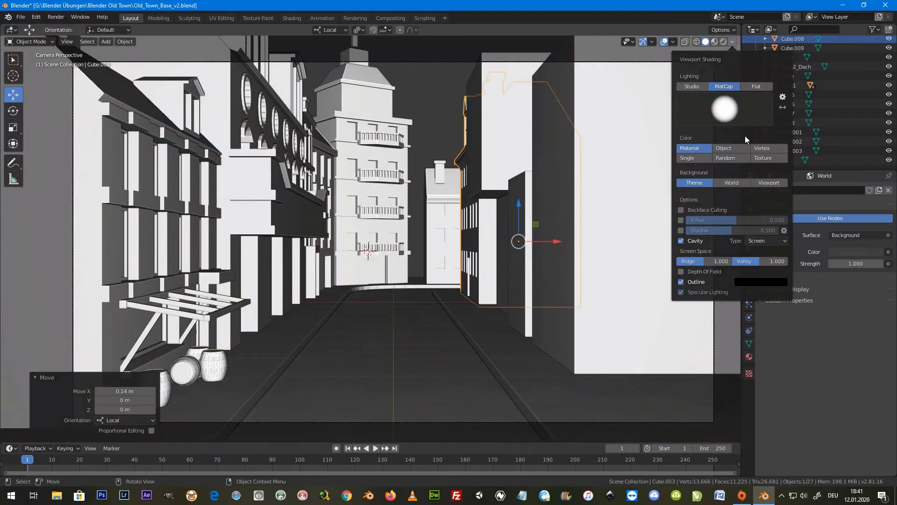
left_click(740, 119)
left_click(759, 170)
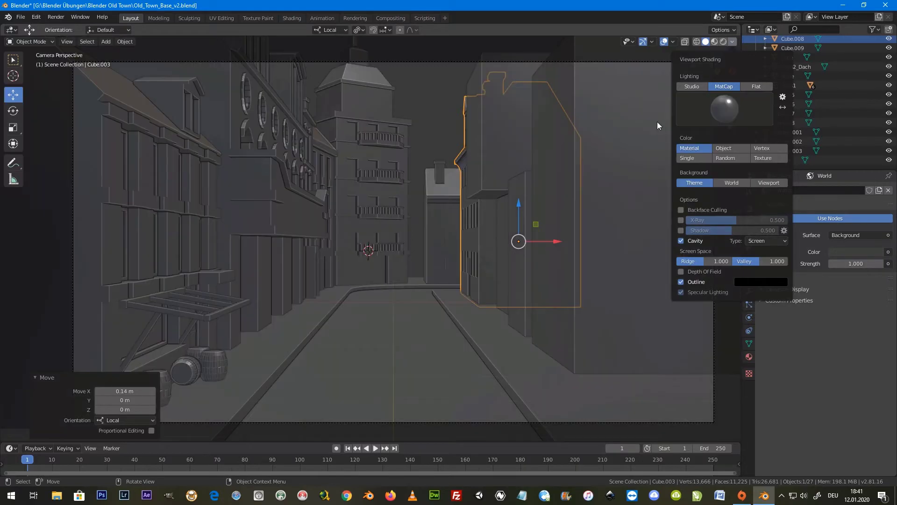
mouse_move(657, 122)
middle_mouse_down()
mouse_move(500, 248)
mouse_move(482, 273)
mouse_move(437, 275)
mouse_move(461, 299)
mouse_move(522, 263)
mouse_move(518, 284)
mouse_move(567, 236)
mouse_move(570, 260)
mouse_move(506, 208)
mouse_move(521, 207)
mouse_move(519, 197)
mouse_move(505, 225)
mouse_move(446, 207)
mouse_move(496, 206)
mouse_move(510, 194)
mouse_move(483, 204)
mouse_move(456, 250)
mouse_move(485, 244)
middle_mouse_up()
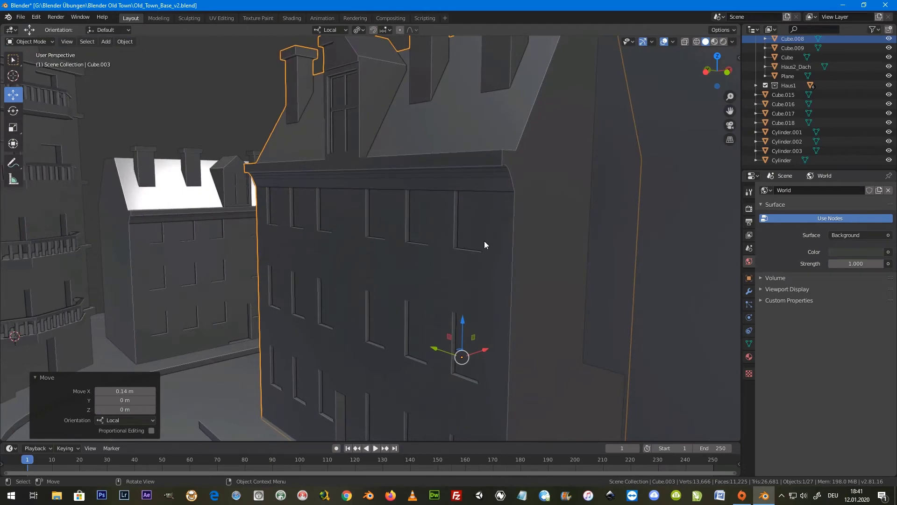
Step: Select the tall box Cube.002 and frame it in the view
scroll(485, 245, "down", 3)
left_click(374, 259)
key("KP_Decimal")
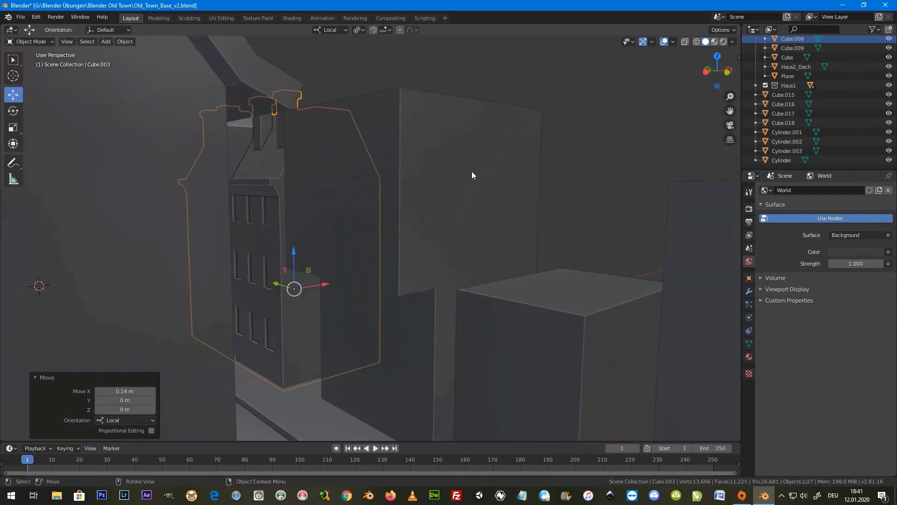
mouse_move(472, 175)
middle_mouse_down()
mouse_move(409, 174)
mouse_move(422, 175)
middle_mouse_up()
Step: Inspect Cube.002's faces in Edit Mode, zooming around the selected face
key("Tab")
scroll(382, 152, "up", 2)
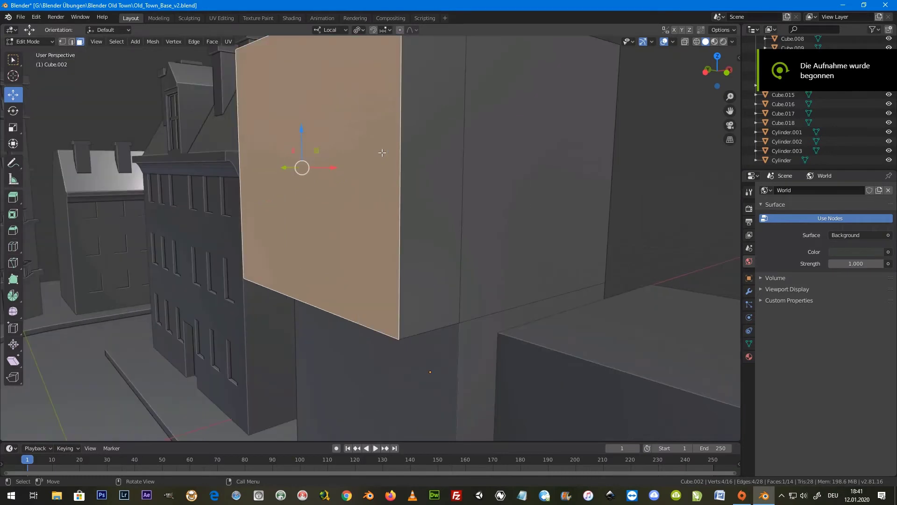
scroll(382, 152, "down", 2)
scroll(384, 166, "down", 3)
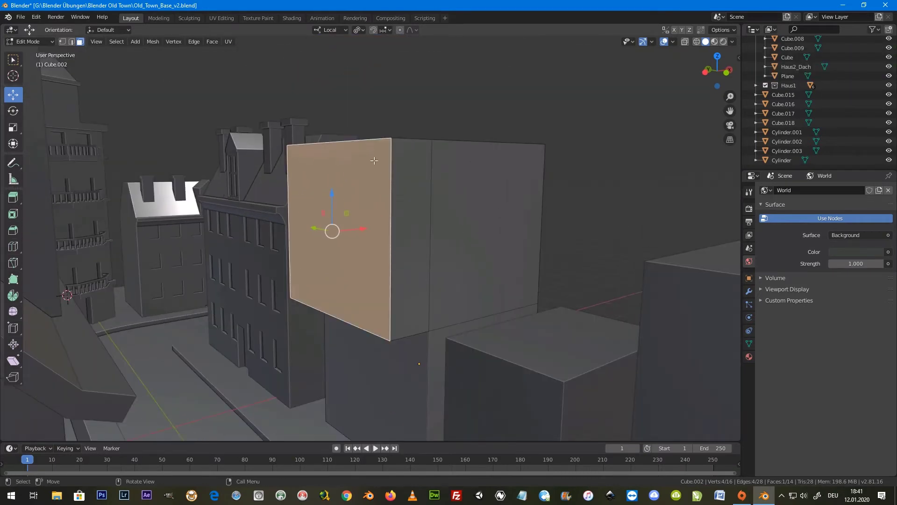
middle_click_drag(373, 160, 377, 166)
scroll(376, 166, "up", 3)
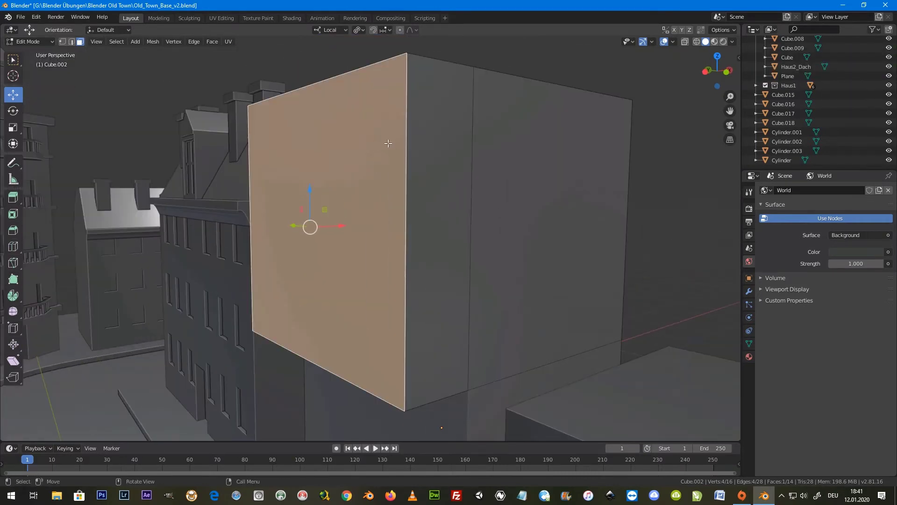
scroll(386, 141, "down", 3)
scroll(378, 183, "up", 6)
scroll(377, 187, "down", 5)
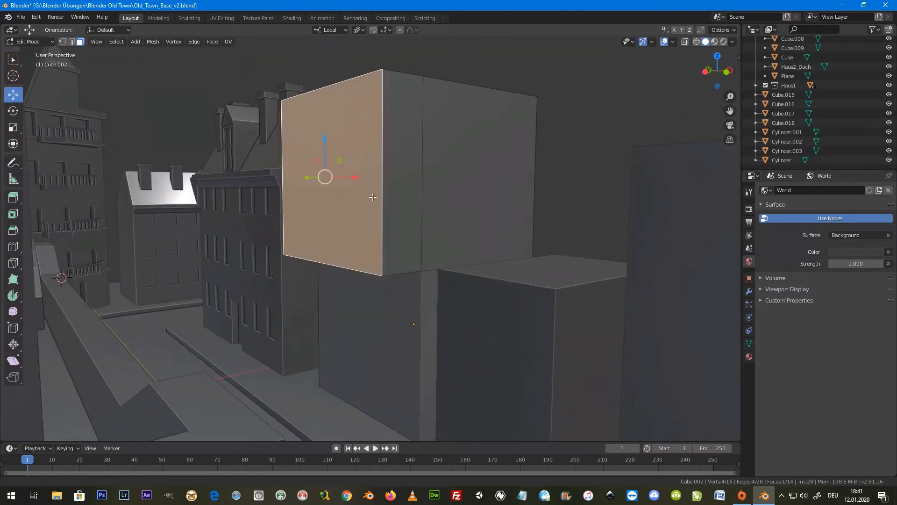
Step: Return to Object Mode and bring up the Add > Mesh list
key("Tab")
middle_click_drag(411, 291, 403, 275)
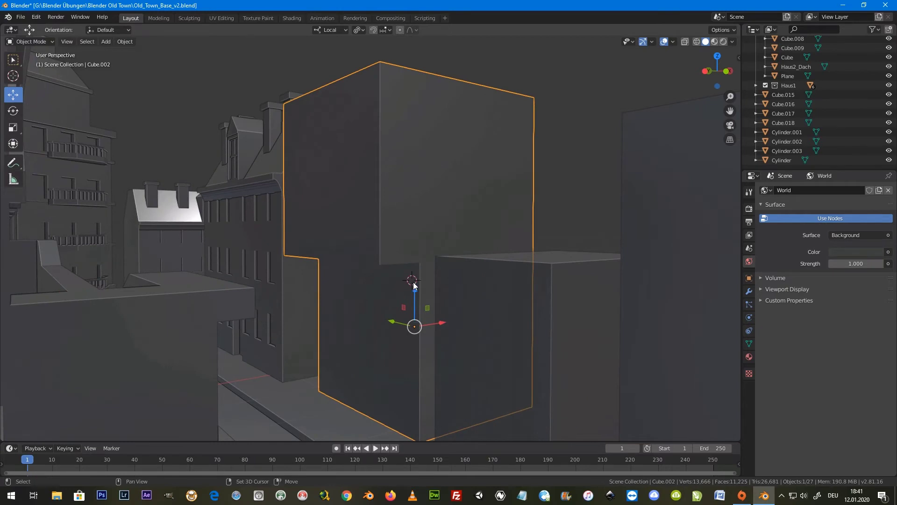
key("shift+a")
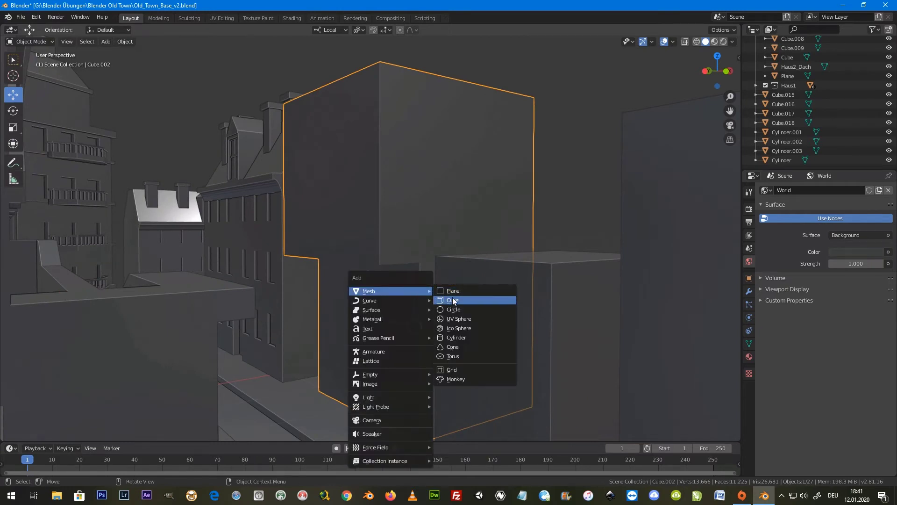
Step: Add a new cube, Cube.019, at the 3D cursor and shrink it
left_click(452, 299)
key("s")
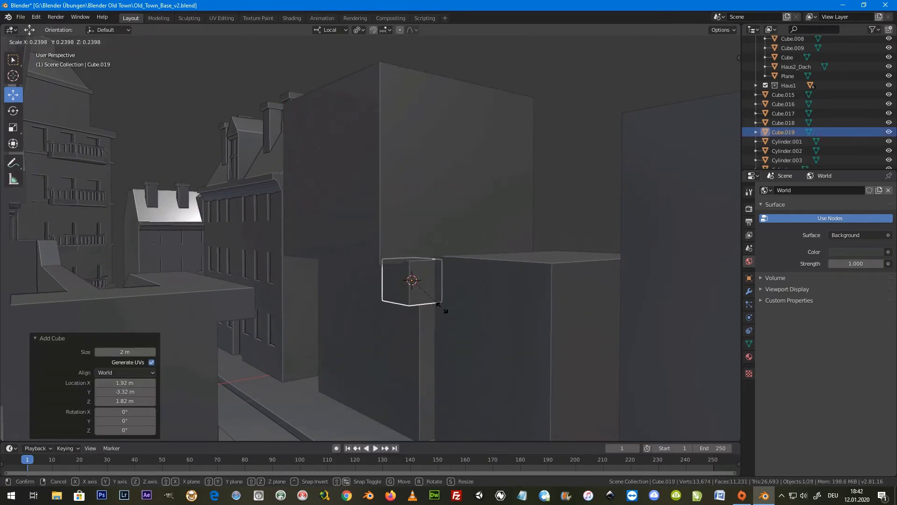
left_click(428, 307)
scroll(423, 281, "up", 3)
scroll(452, 312, "down", 5)
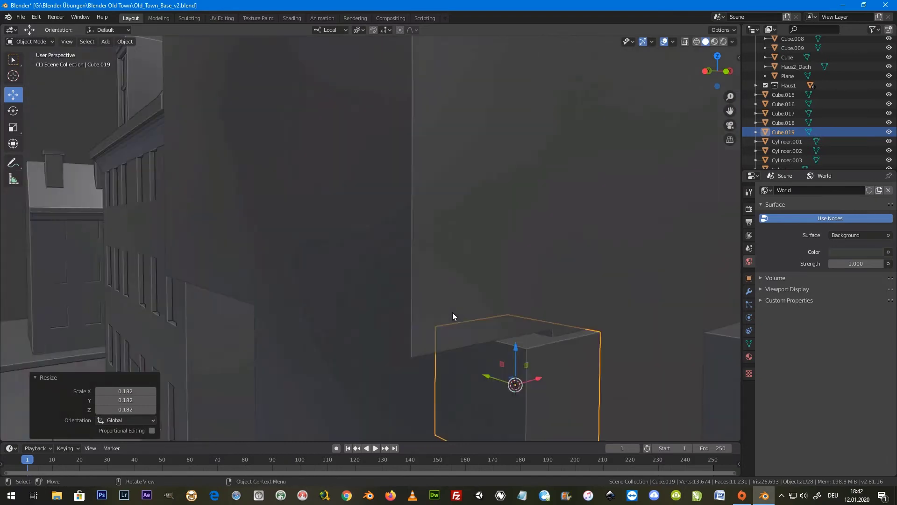
Step: Move the cube slightly along Z, then sideways along local Y
key("g")
key("z")
left_click(513, 339)
key("g")
key("y")
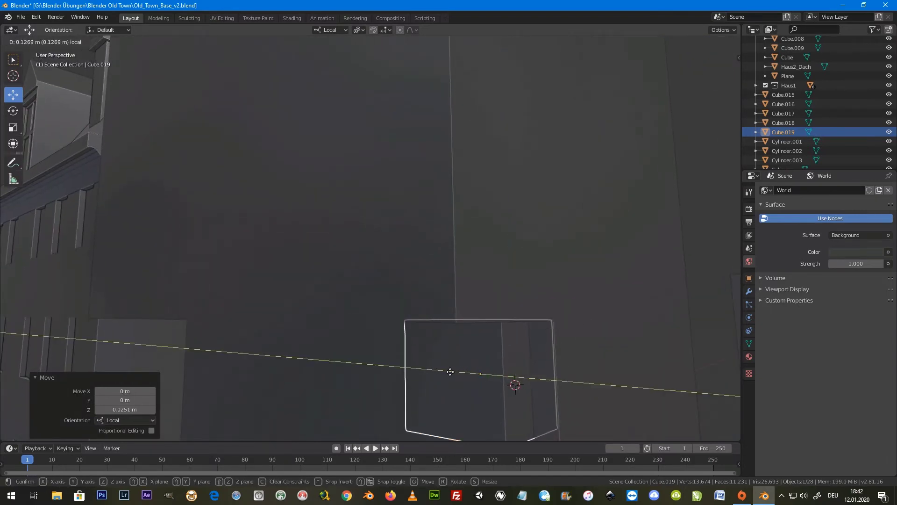
left_click(461, 364)
mouse_move(460, 364)
middle_mouse_down()
mouse_move(515, 302)
mouse_move(511, 373)
mouse_move(456, 288)
mouse_move(470, 306)
middle_mouse_up()
Step: Flatten the cube to 0.429 along local Y and push the slab against the wall
key("s")
key("y")
left_click(414, 219)
key("g")
key("y")
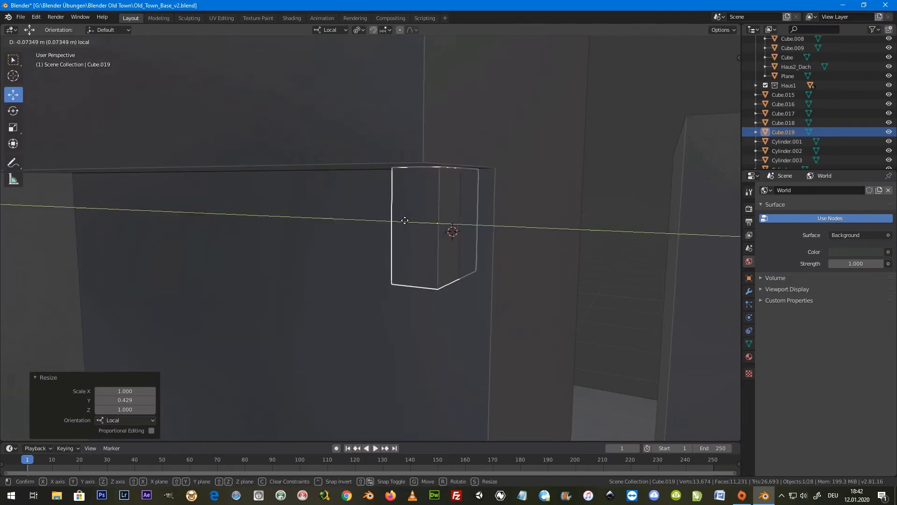
left_click(449, 220)
mouse_move(449, 220)
middle_mouse_down()
mouse_move(421, 251)
mouse_move(438, 229)
middle_mouse_up()
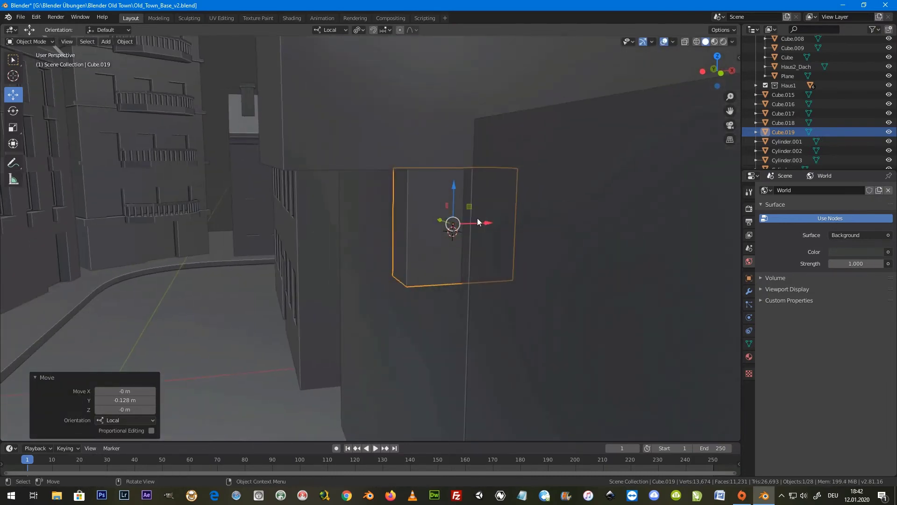
Step: Shift the slab along local X under the overhang, abandoning a Y-locked rescale
key("g")
key("x")
left_click(438, 229)
mouse_move(383, 238)
middle_mouse_down()
mouse_move(373, 231)
mouse_move(400, 198)
middle_mouse_up()
scroll(382, 228, "up", 5)
scroll(381, 230, "down", 5)
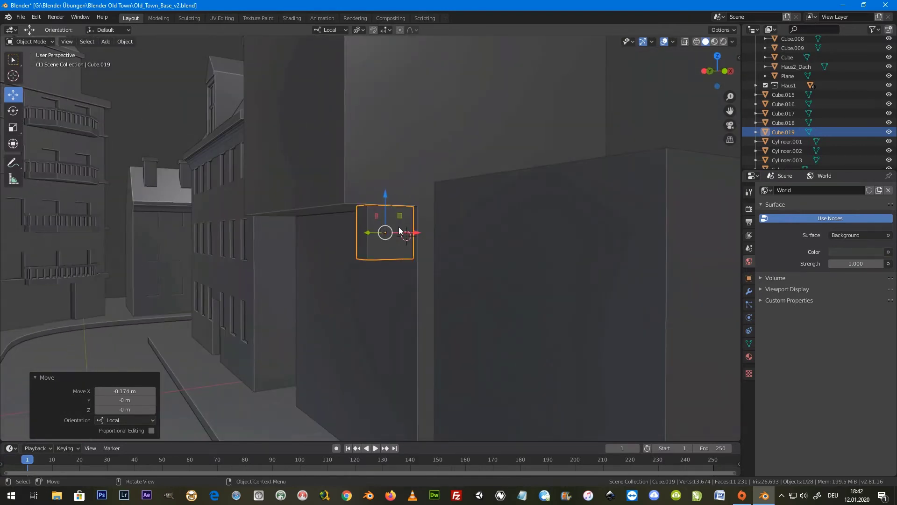
key("s")
key("shift+y")
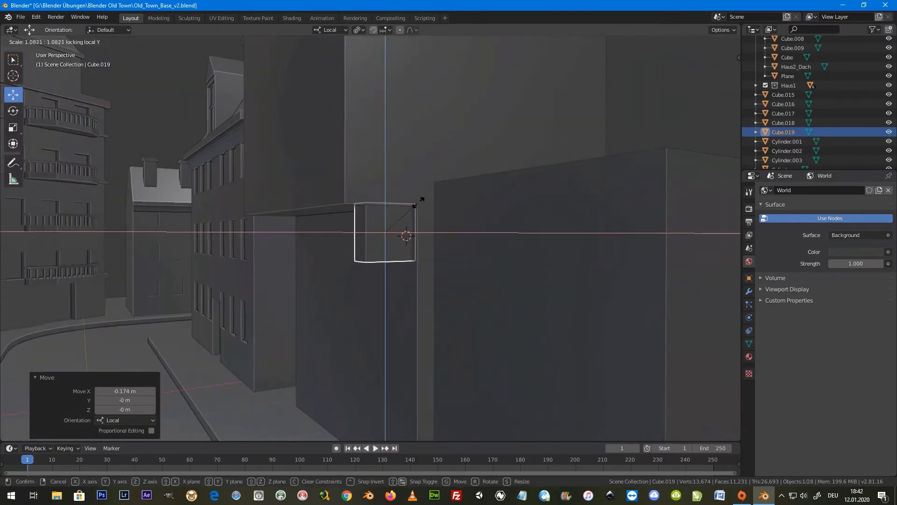
key("Escape")
Step: Nudge the slab -0.0673 m along local X into the wall corner
key("g")
key("z")
key("Return")
key("g")
key("z")
key("z")
left_click(405, 237)
mouse_move(416, 269)
middle_mouse_down()
mouse_move(462, 264)
mouse_move(380, 257)
mouse_move(390, 257)
mouse_move(375, 241)
middle_mouse_up()
scroll(380, 257, "up", 4)
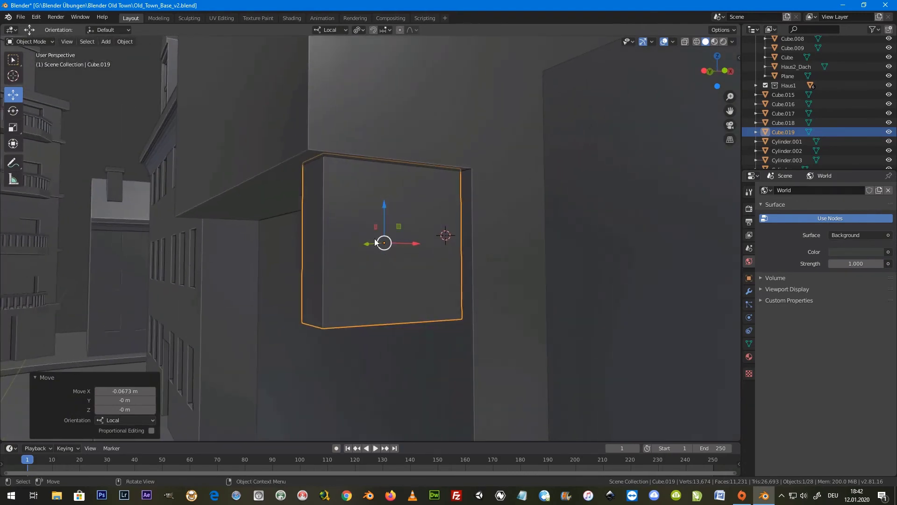
Step: Enter Edit Mode on the slab and turn on X-ray
key("Tab")
mouse_move(375, 195)
middle_mouse_down()
mouse_move(365, 215)
mouse_move(397, 208)
middle_mouse_up()
scroll(361, 222, "down", 3)
scroll(354, 230, "up", 3)
left_click(685, 42)
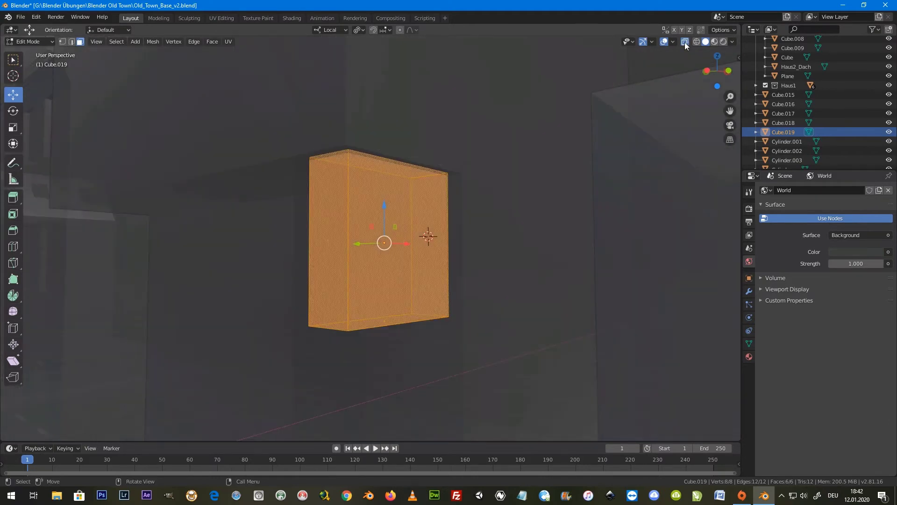
Step: Select every face except the back one and delete those faces
left_click(365, 212)
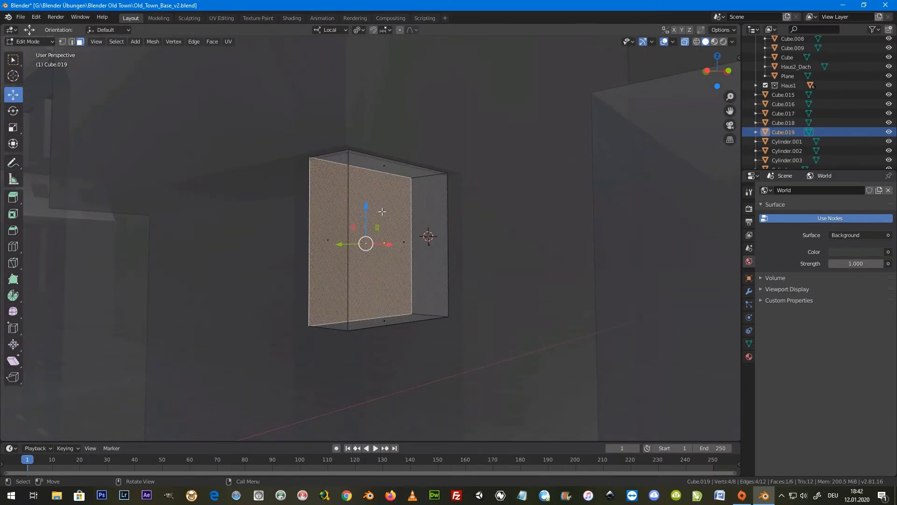
left_click(380, 180, "shift")
left_click(374, 324, "shift")
left_click(390, 276, "shift")
left_click(341, 265, "shift")
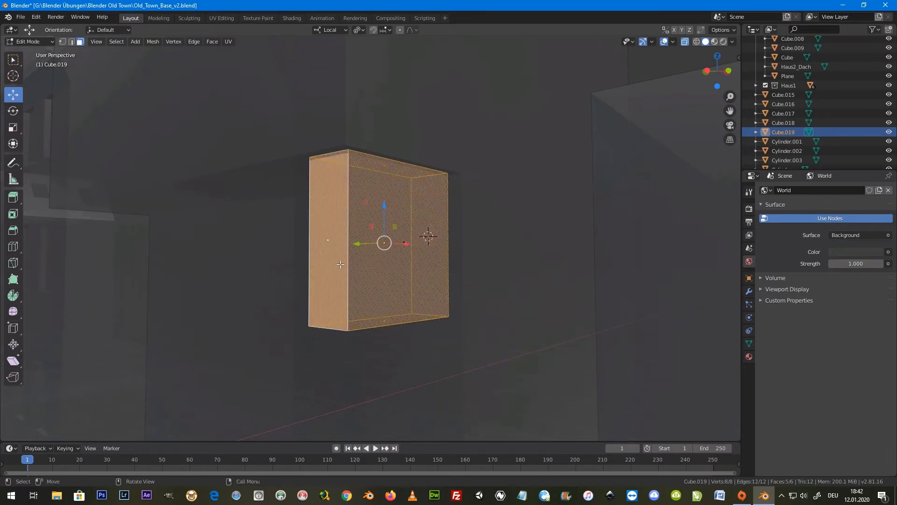
key("x")
left_click(316, 280)
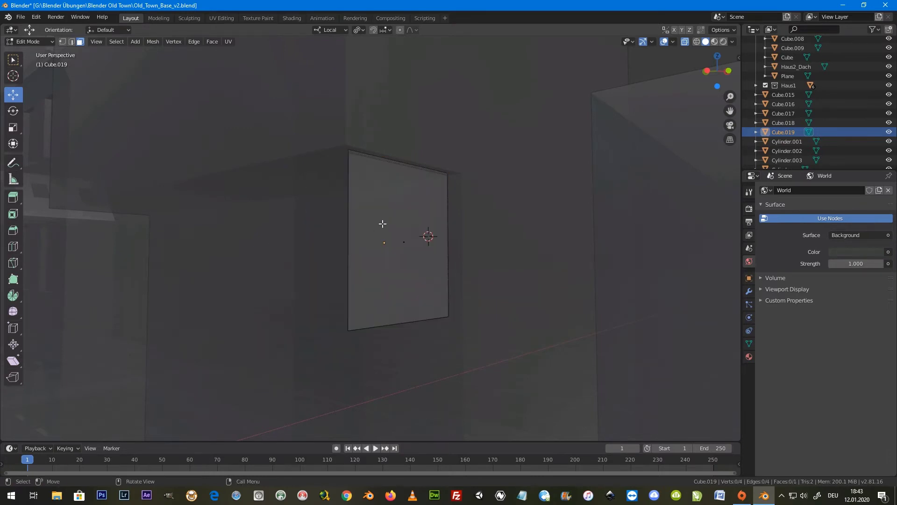
Step: Select the single remaining back face and re-enter Edit Mode
left_click(403, 253)
key("Tab")
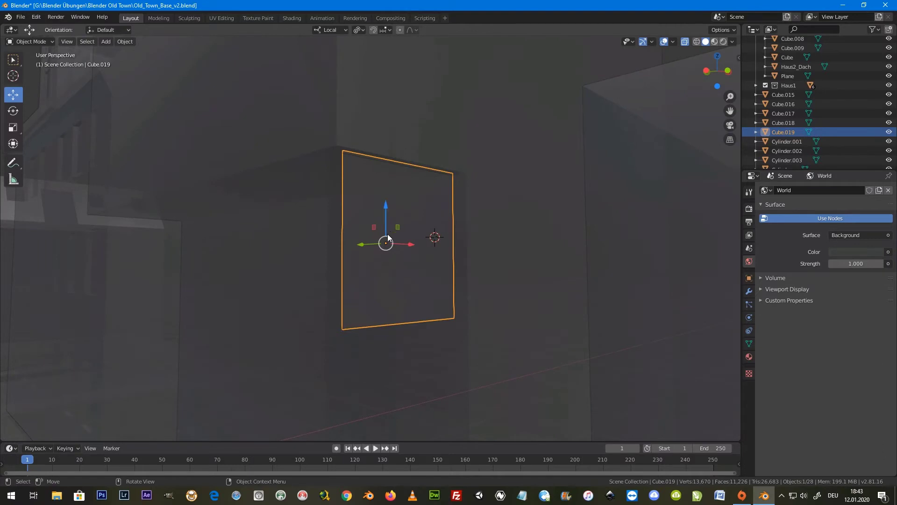
key("Tab")
middle_click_drag(395, 237, 406, 225)
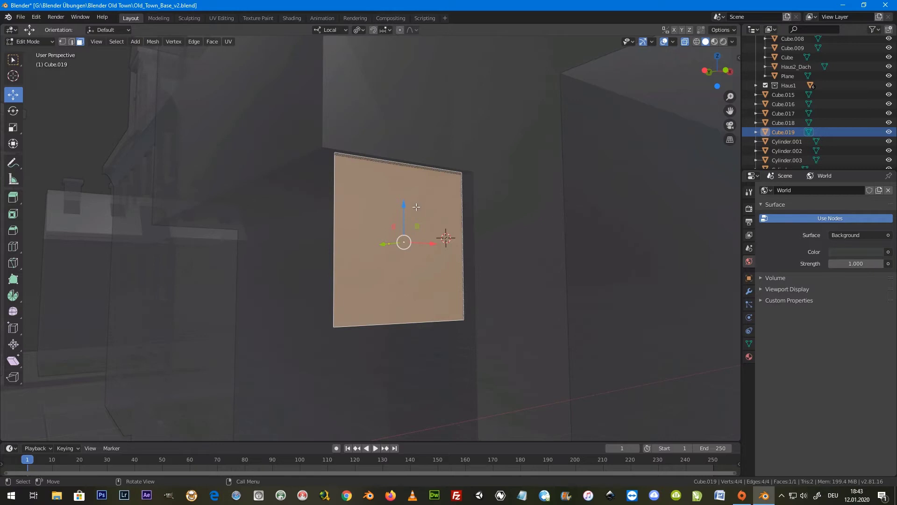
Step: Loop-cut the face with 7 vertical and 9 horizontal evenly spaced cuts
key("ctrl+r")
scroll(403, 167, "up", 7)
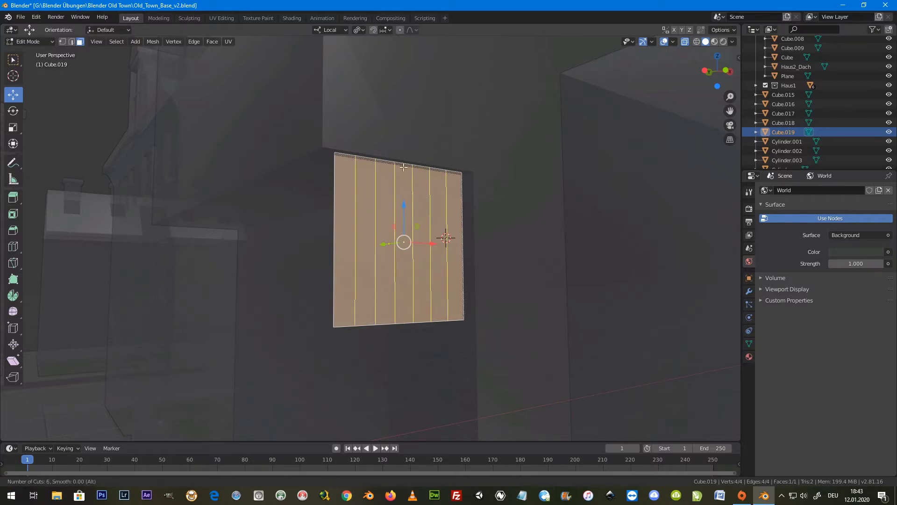
scroll(405, 168, "down", 1)
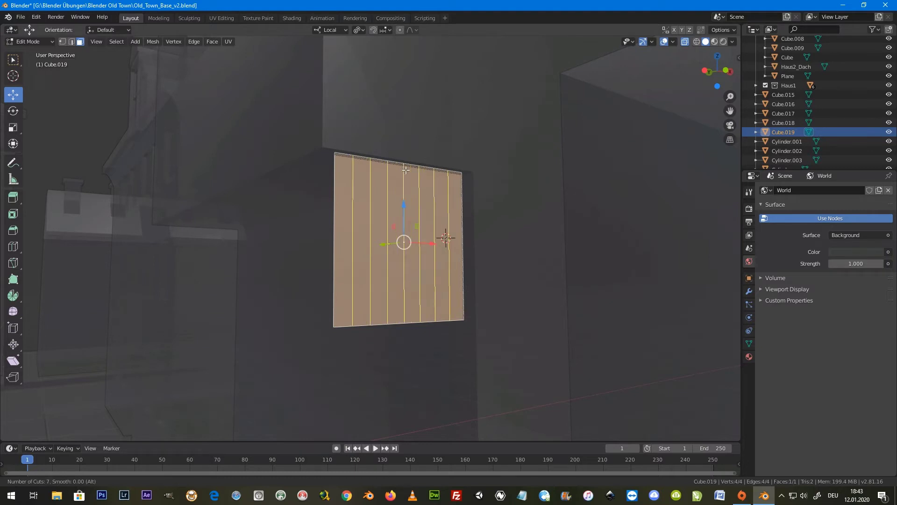
left_click(405, 170)
right_click(405, 169)
key("ctrl+r")
scroll(423, 202, "up", 7)
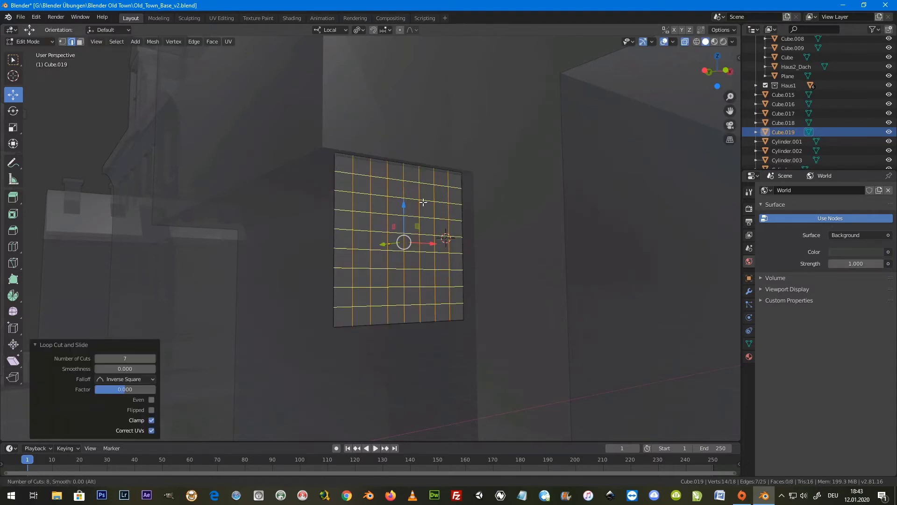
scroll(423, 202, "up", 1)
left_click(423, 202)
right_click(423, 202)
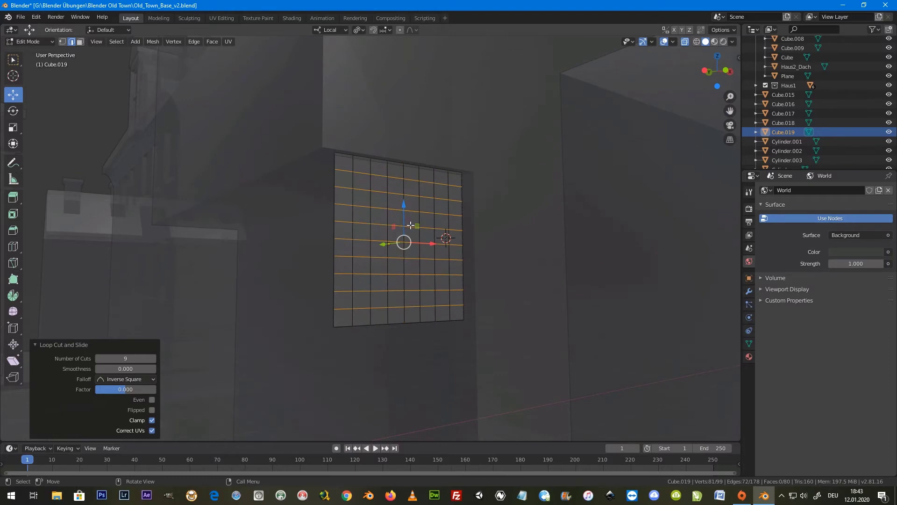
Step: Circle-select faces, then vertices, around the grid's centre
middle_click_drag(410, 226, 396, 259)
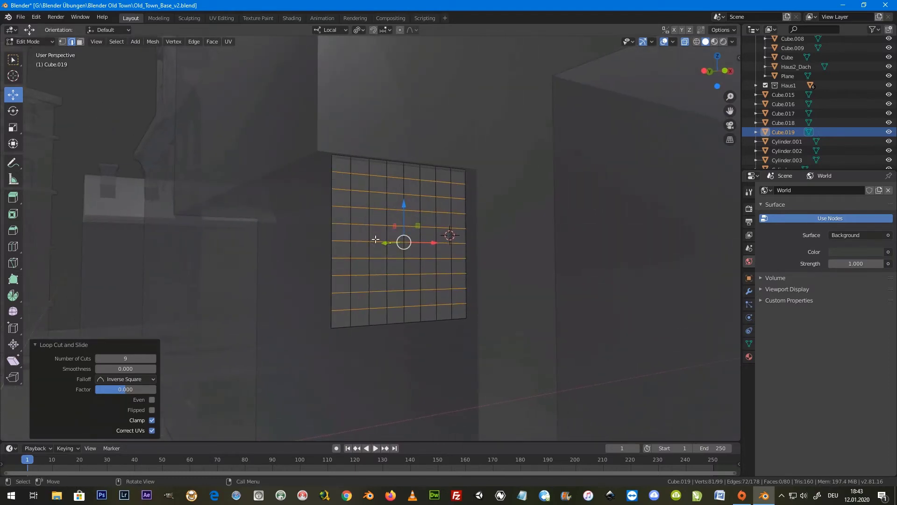
key("c")
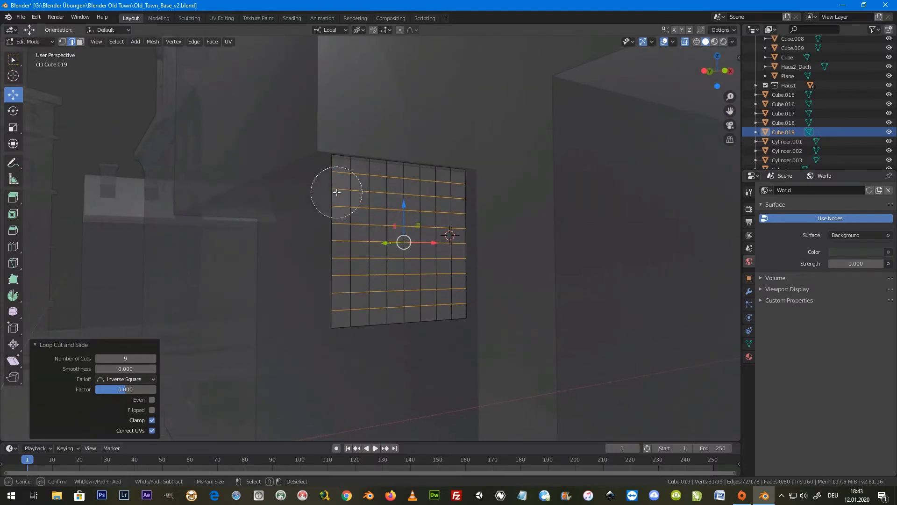
scroll(401, 246, "down", 4)
scroll(401, 244, "down", 3)
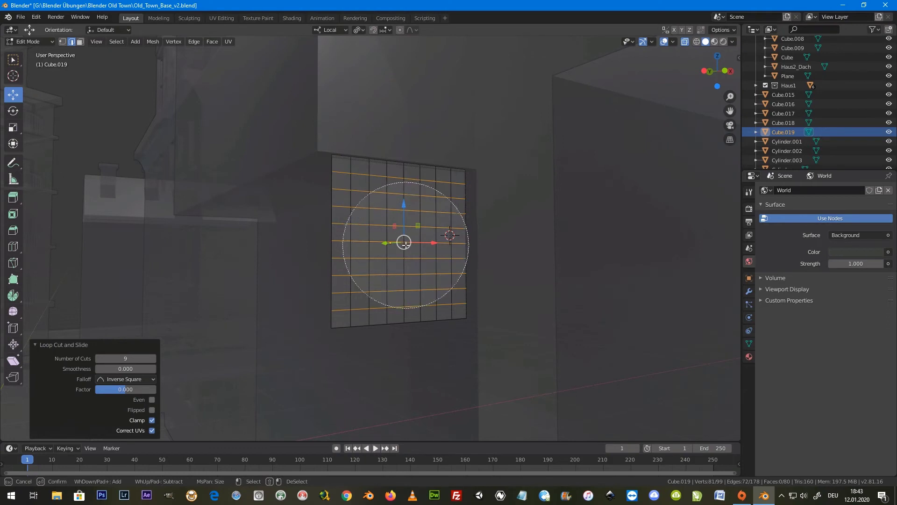
left_click(401, 243)
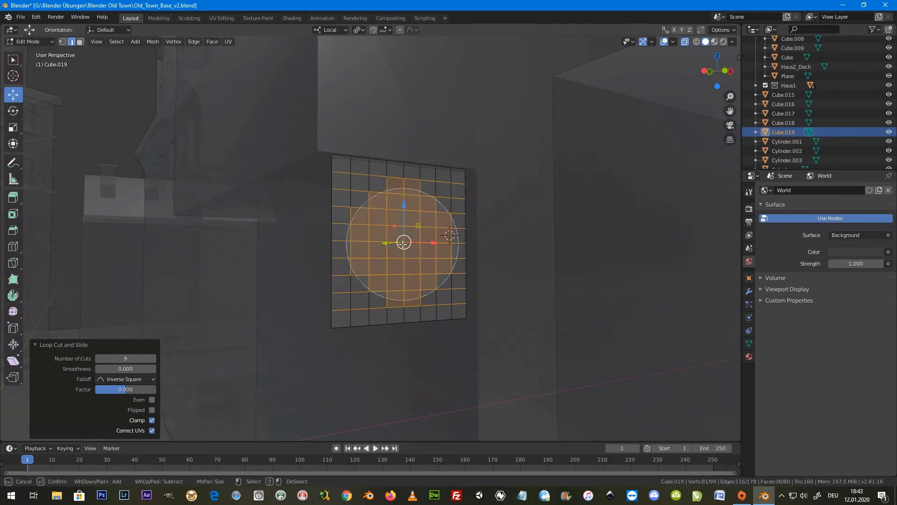
left_click(62, 42)
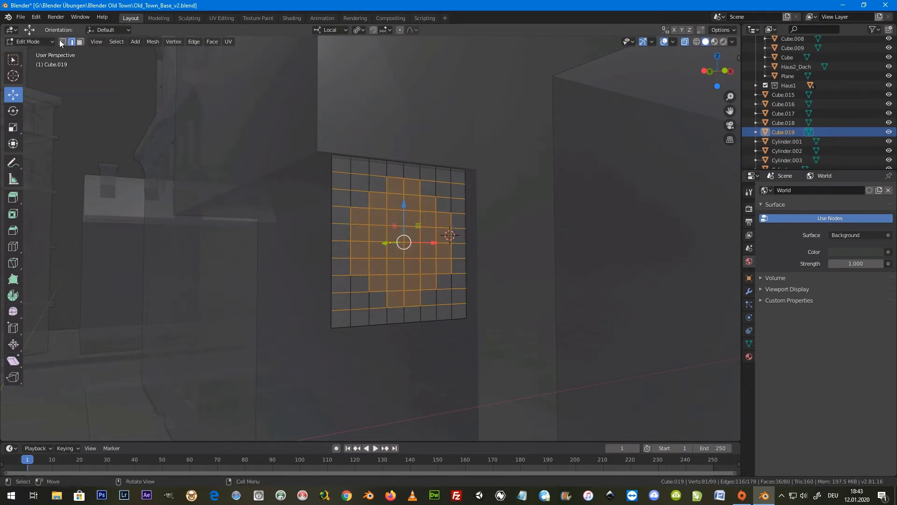
left_click_drag(398, 262, 399, 220)
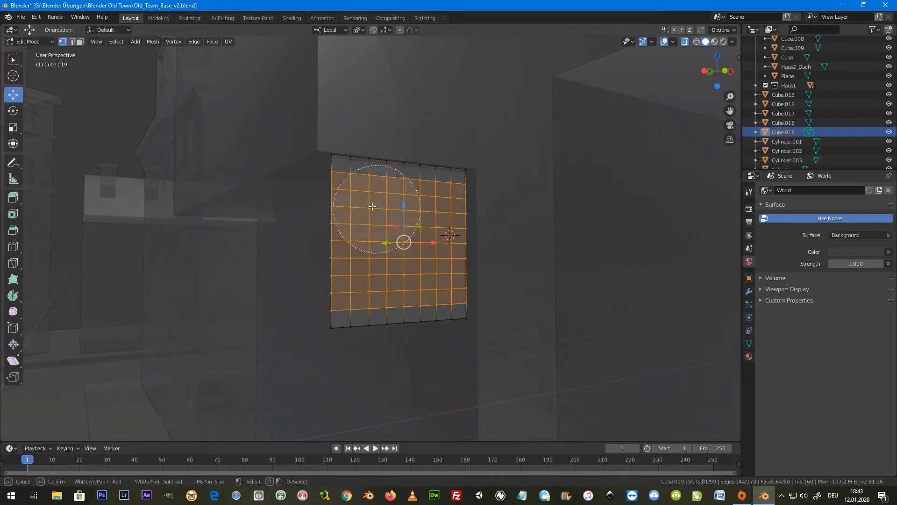
scroll(408, 230, "down", 3)
scroll(407, 230, "up", 3)
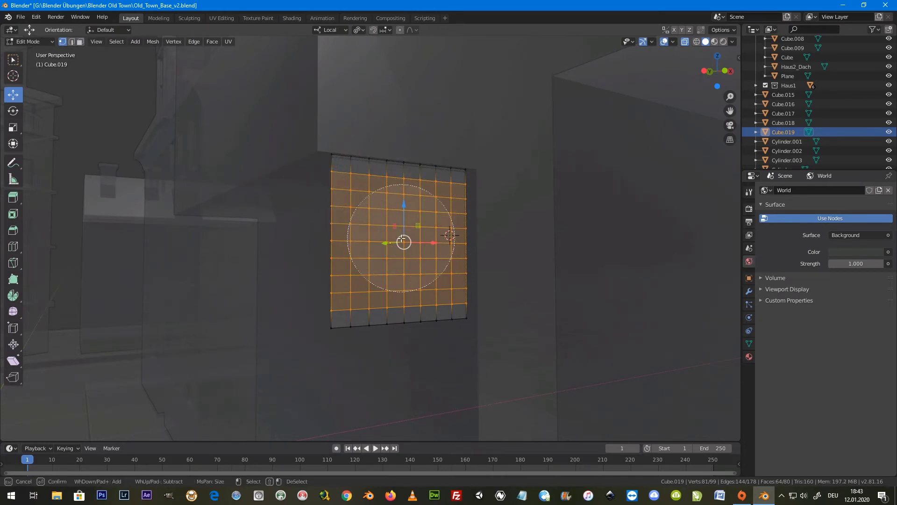
key("Escape")
Step: Select all vertices, then pick only the centre vertex for circle selection
key("a")
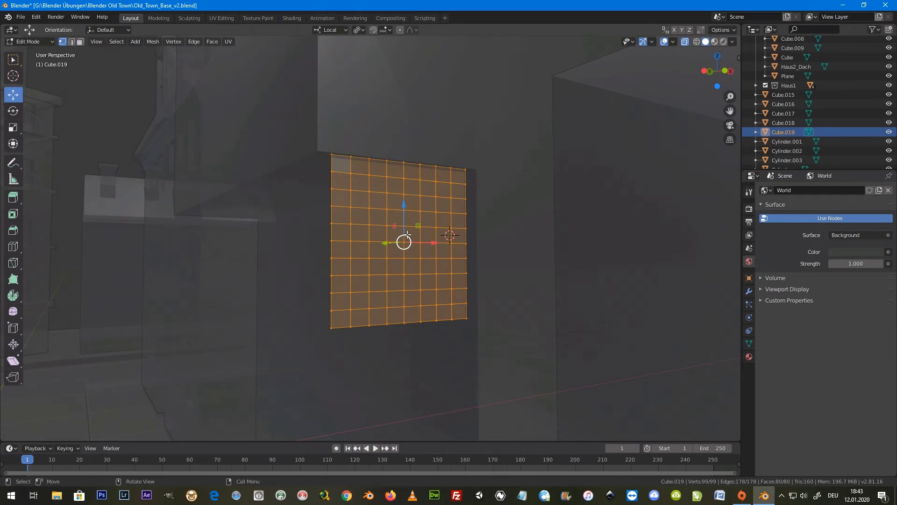
left_click(406, 239)
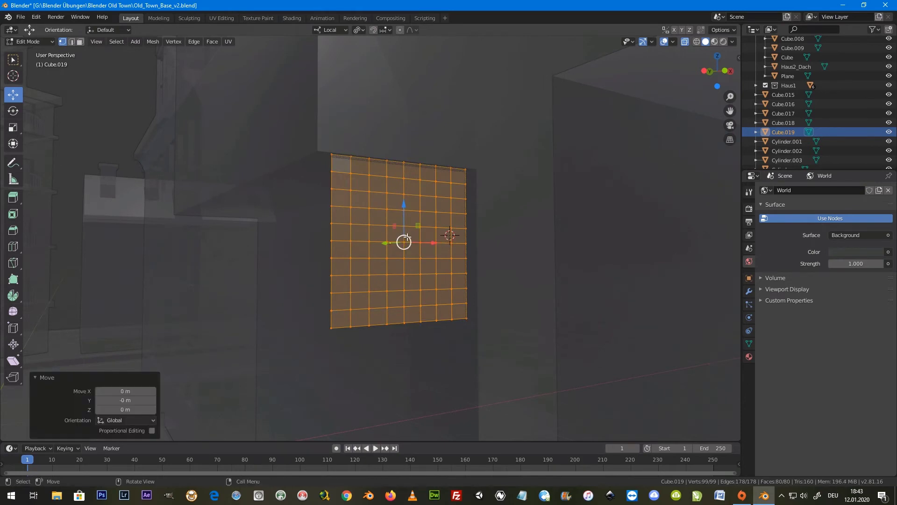
left_click(332, 155)
left_click(404, 241)
key("c")
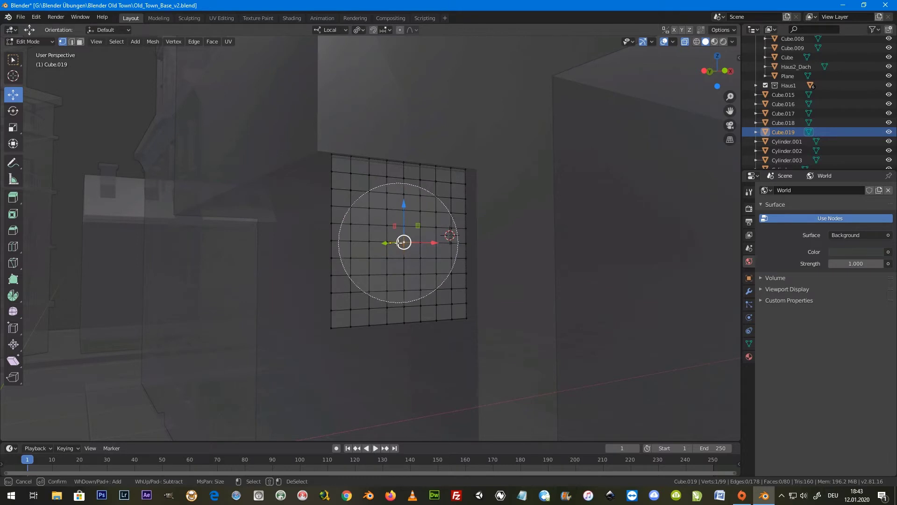
Step: Circle-select a round patch of central vertices and invert the selection
left_click(404, 242)
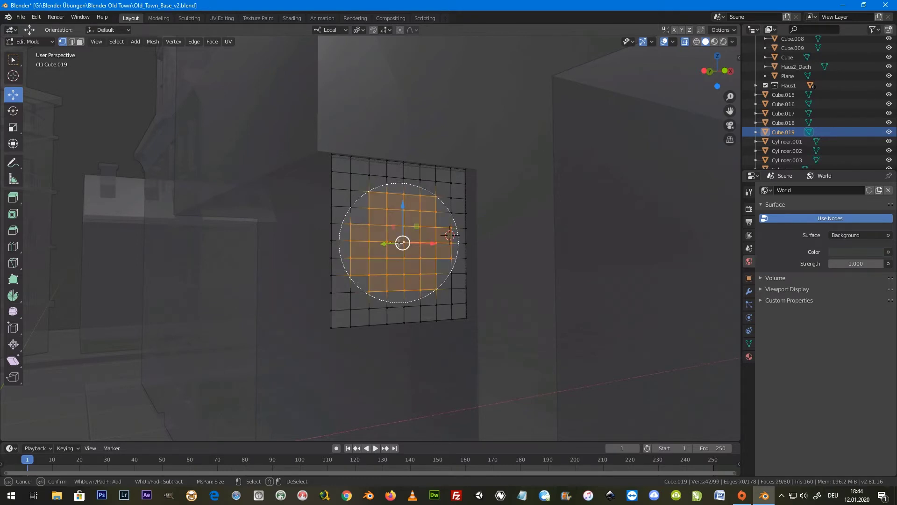
left_click_drag(403, 243, 403, 242)
right_click(403, 242)
middle_click_drag(403, 242, 404, 223)
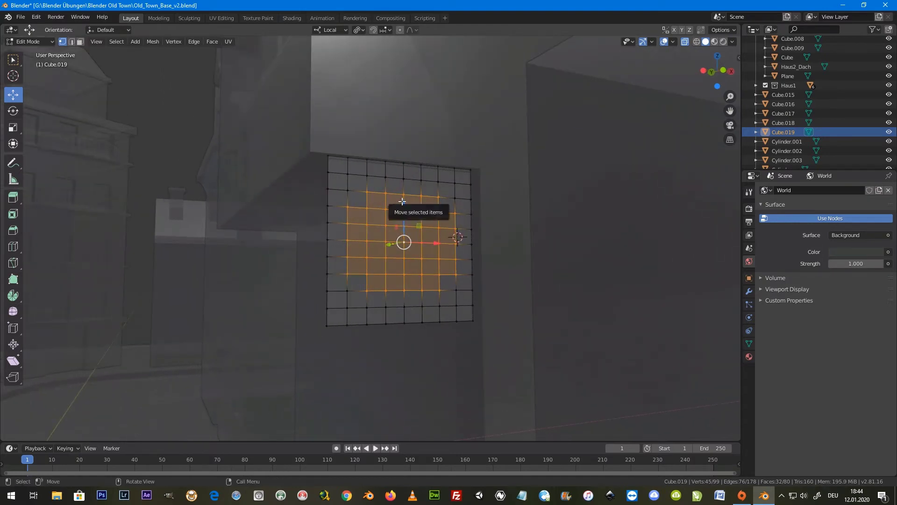
key("ctrl+i")
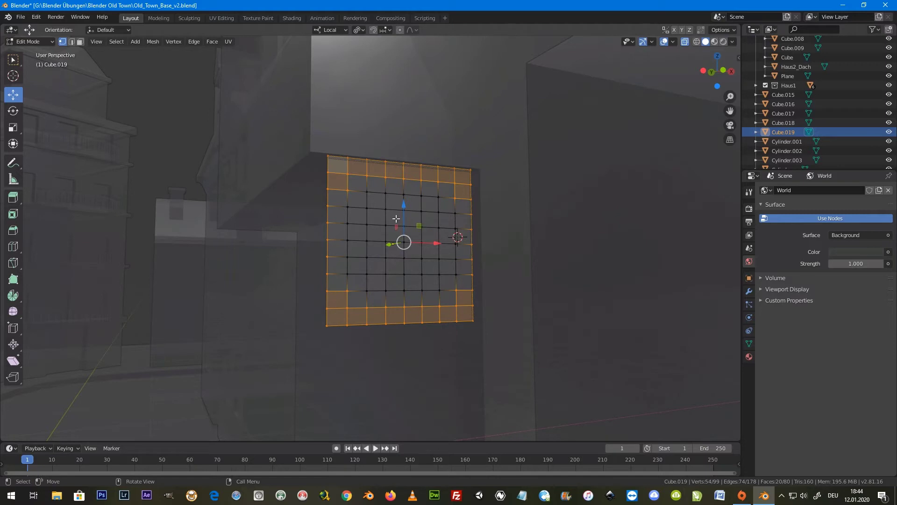
key("ctrl+i")
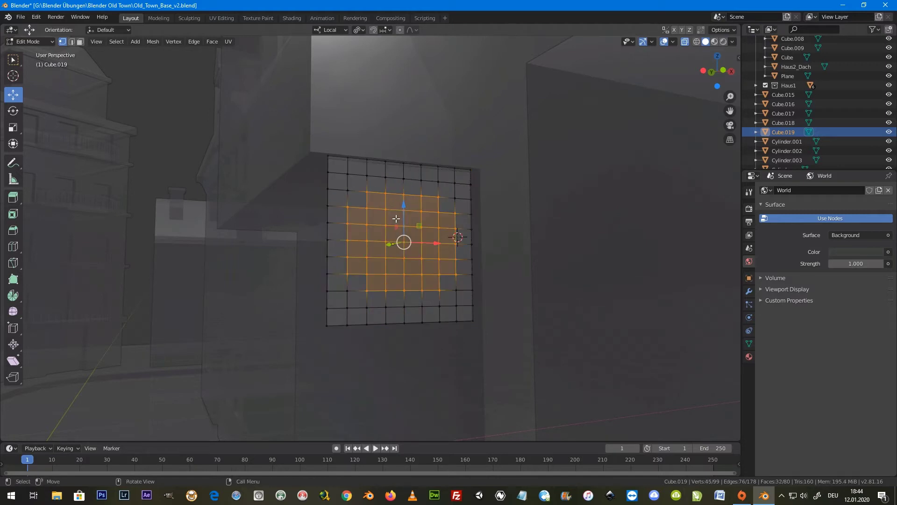
left_click(394, 232)
Step: Circle-select the left-side faces and delete them, leaving a stepped L-shaped panel
left_click(327, 216)
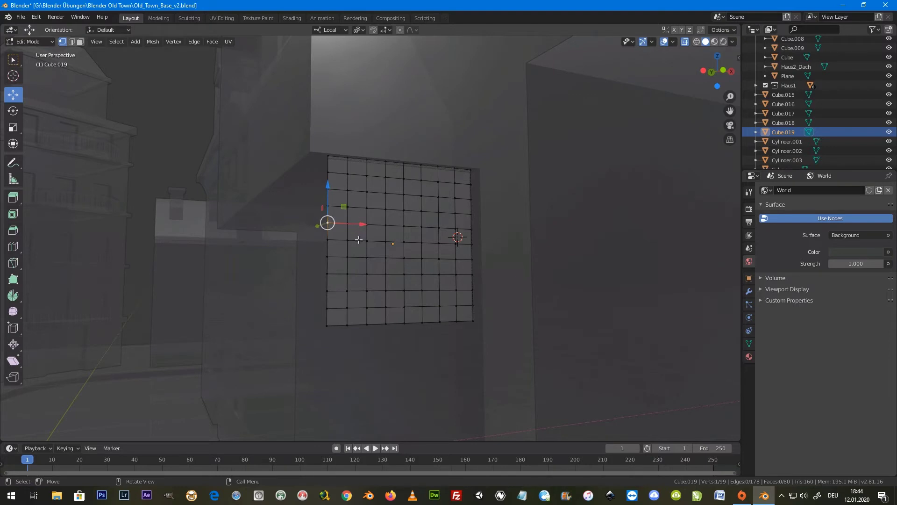
key("c")
mouse_move(355, 291)
left_mouse_down()
mouse_move(357, 274)
mouse_move(377, 330)
mouse_move(316, 275)
left_mouse_up()
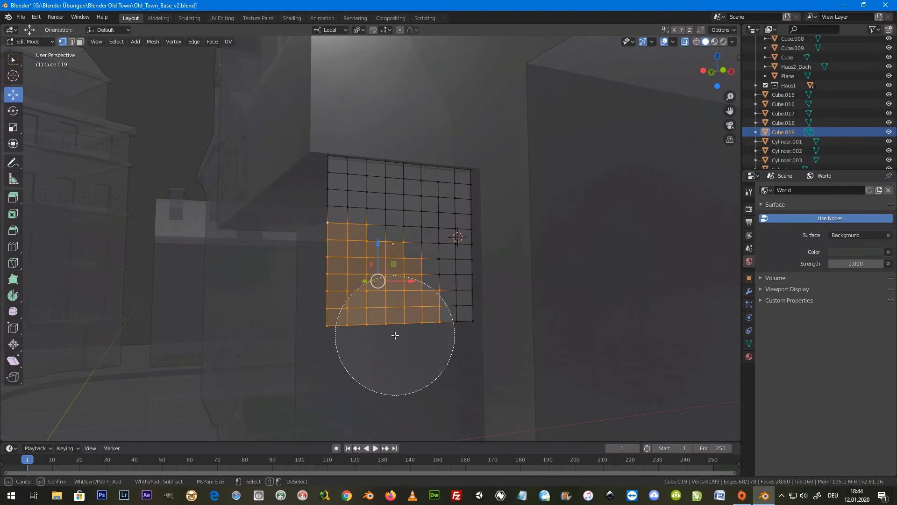
left_click_drag(394, 335, 313, 262)
scroll(360, 262, "up", 10)
left_click_drag(360, 216, 430, 296)
right_click(434, 323)
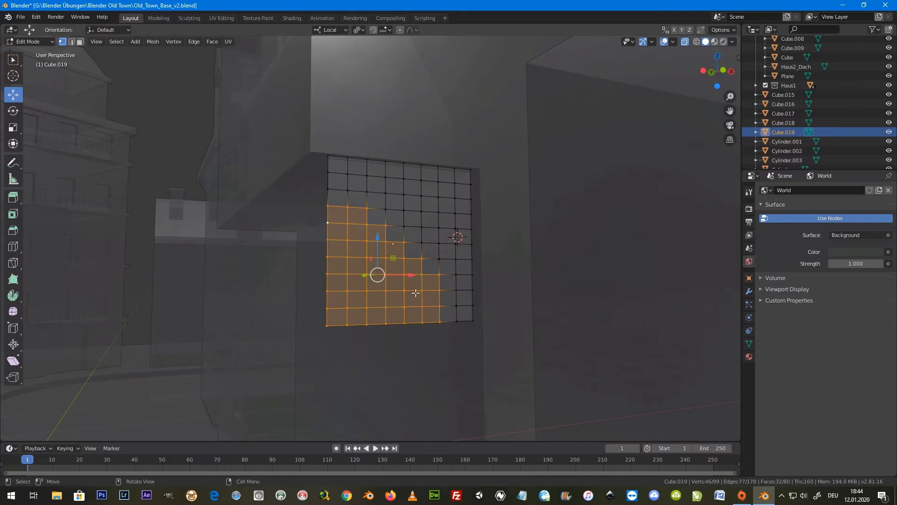
key("x")
left_click(374, 243)
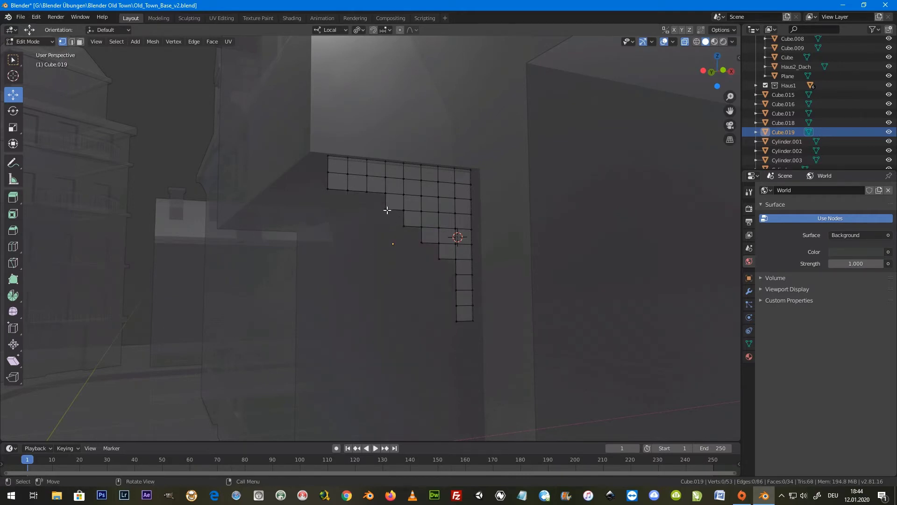
Step: Select the stepped inner-corner vertices and try To Sphere, then cancel it
left_click(347, 190)
left_click(456, 258, "ctrl")
left_click(456, 275, "shift")
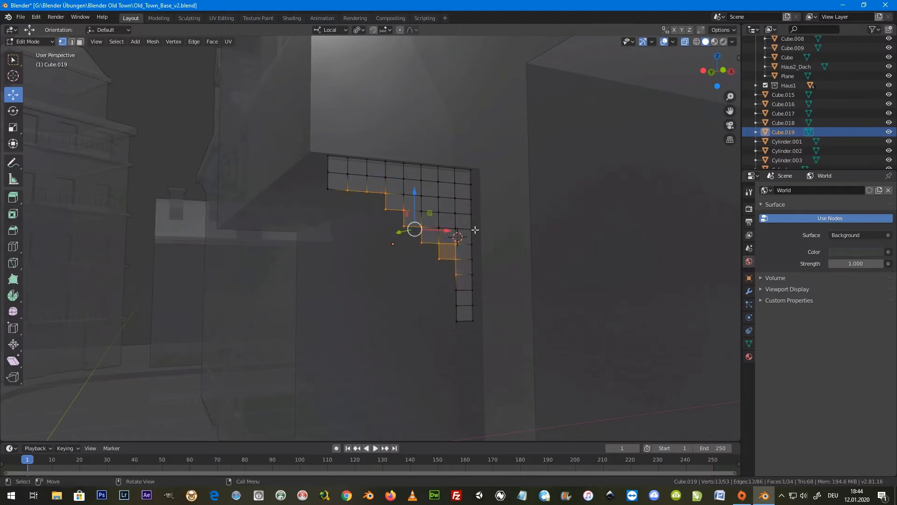
left_click(456, 244, "shift")
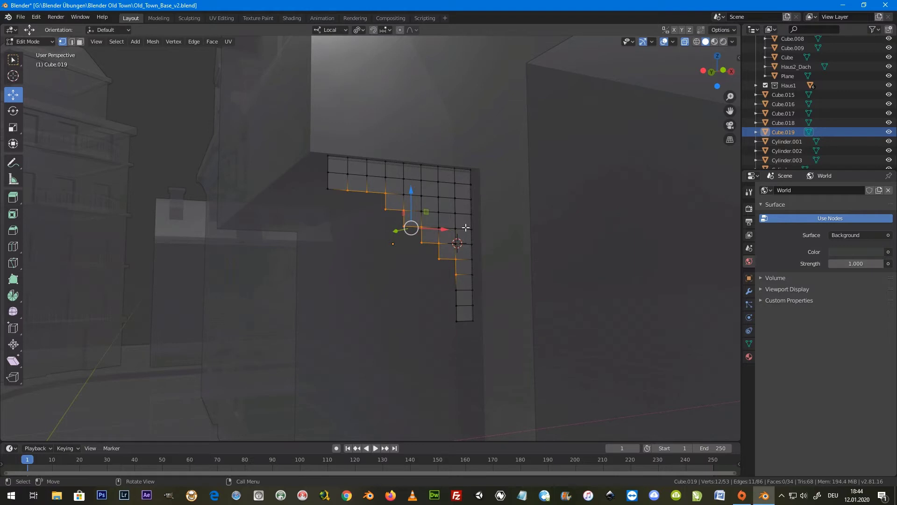
key("shift+alt+s")
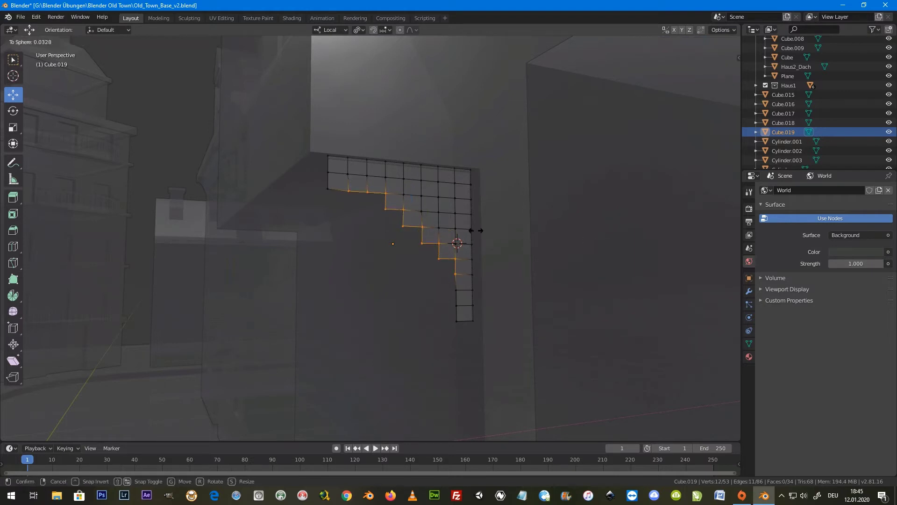
right_click(460, 251)
mouse_move(423, 223)
middle_mouse_down()
mouse_move(444, 220)
mouse_move(422, 226)
mouse_move(433, 238)
mouse_move(455, 231)
mouse_move(461, 194)
mouse_move(452, 215)
mouse_move(424, 220)
mouse_move(416, 193)
middle_mouse_up()
Step: Delete the L-shaped Cube.019 object in Object Mode and bring up the Add menu
key("Tab")
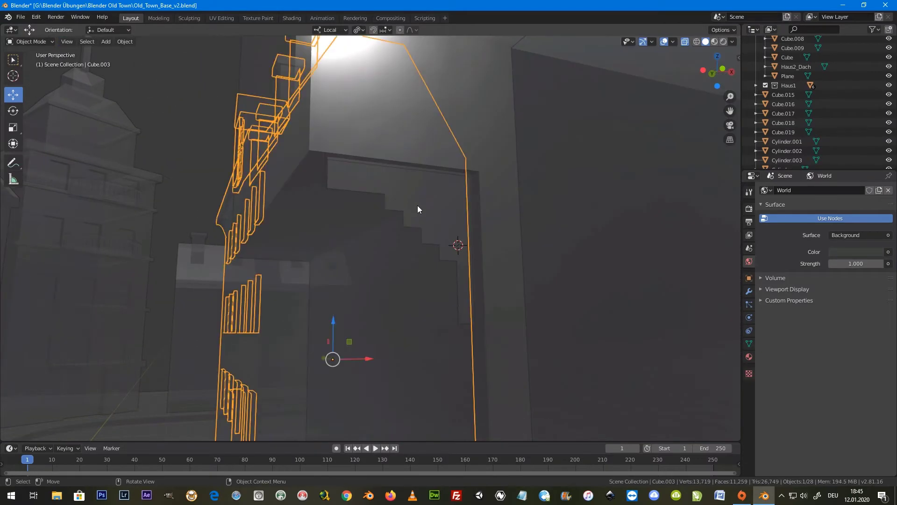
middle_click_drag(440, 231, 380, 196)
key("Tab")
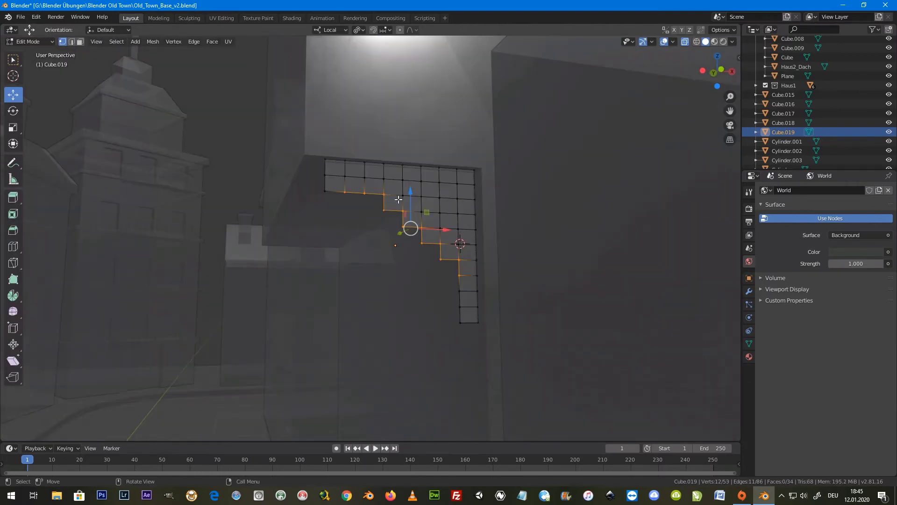
key("Tab")
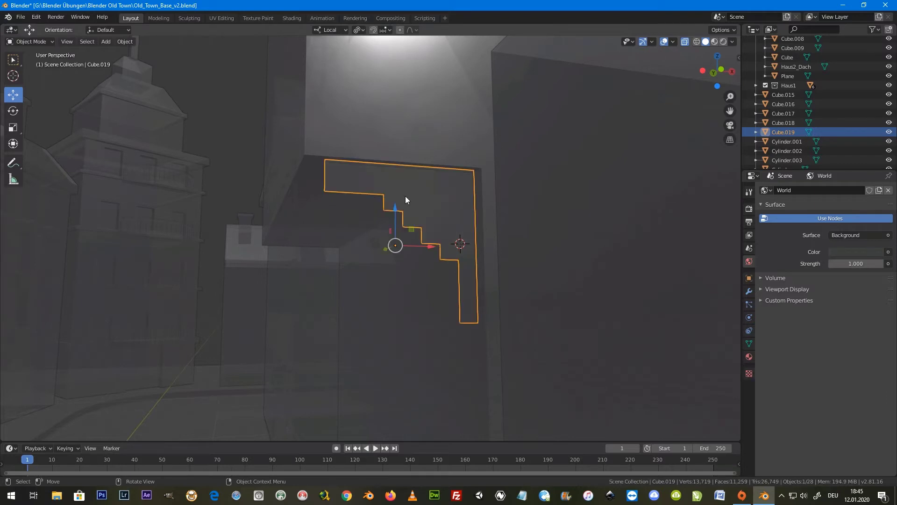
key("Delete")
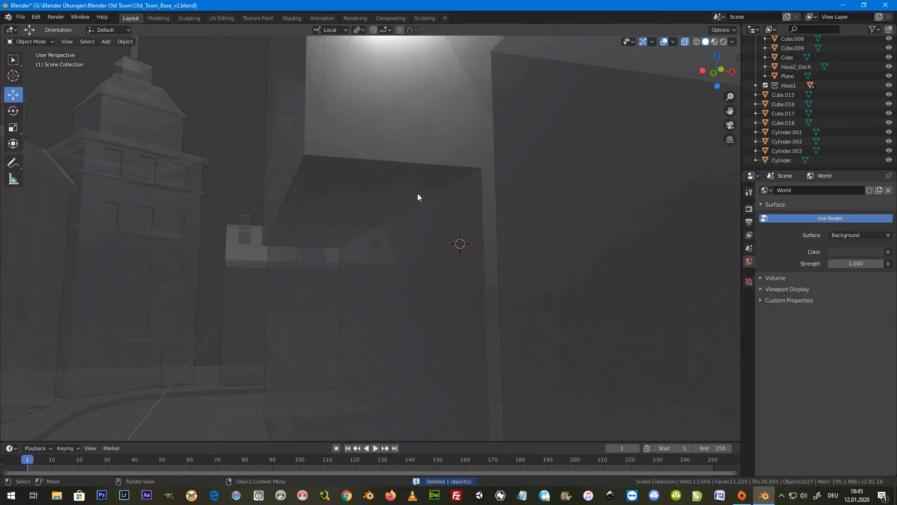
key("shift+a")
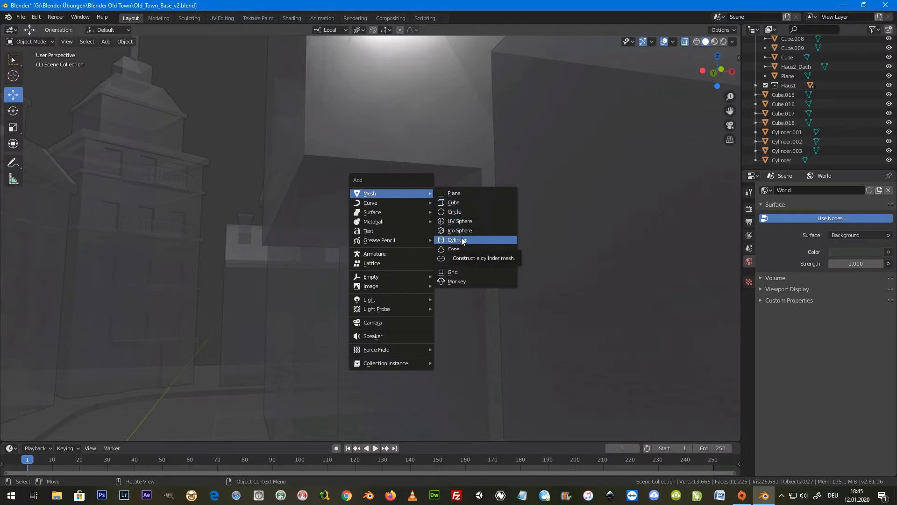
Step: Add a new cube and scale it down to 0.587
left_click(457, 201)
middle_click_drag(420, 220, 442, 248)
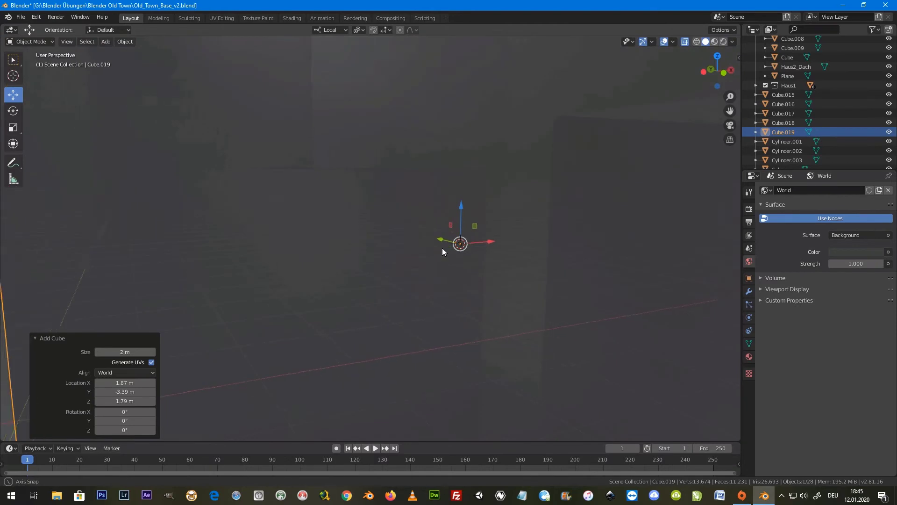
key("shift+a")
left_click(473, 249)
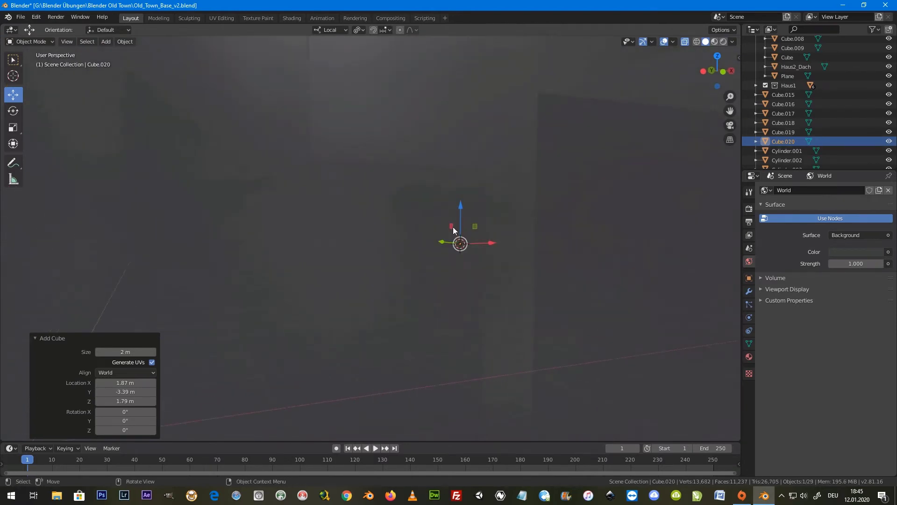
key("s")
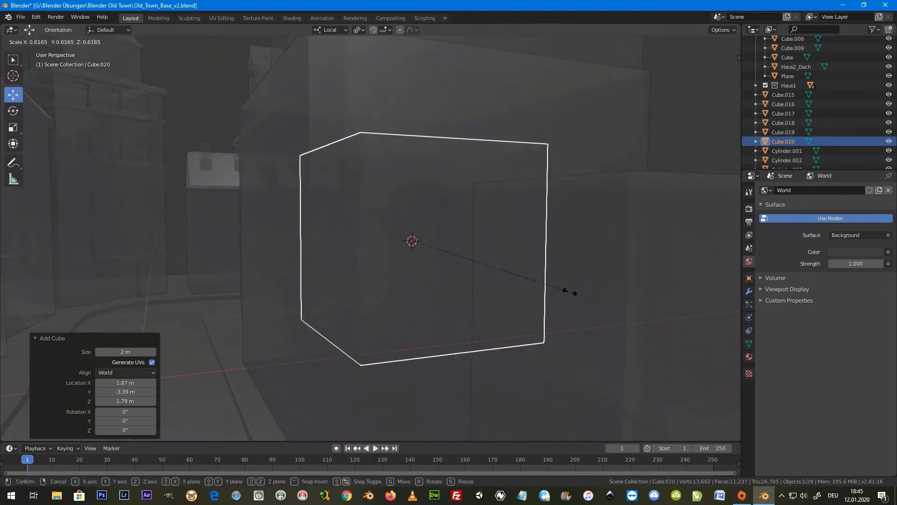
left_click(557, 293)
Step: Select the extra large first cube and delete it
mouse_move(447, 206)
middle_mouse_down()
mouse_move(448, 239)
mouse_move(517, 226)
mouse_move(427, 251)
middle_mouse_up()
scroll(504, 227, "down", 5)
scroll(402, 249, "up", 5)
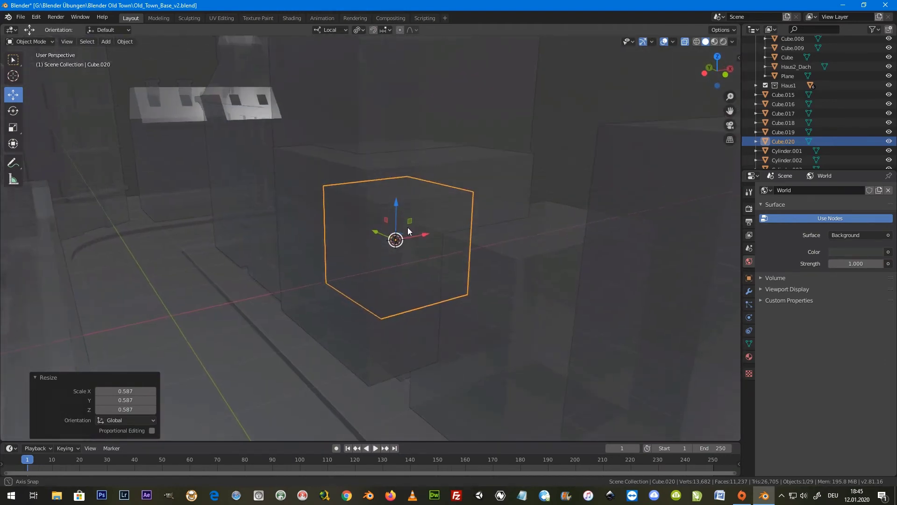
left_click(511, 176)
left_click(507, 192)
mouse_move(506, 193)
middle_mouse_down()
mouse_move(543, 173)
mouse_move(528, 159)
mouse_move(520, 176)
middle_mouse_up()
key("Delete")
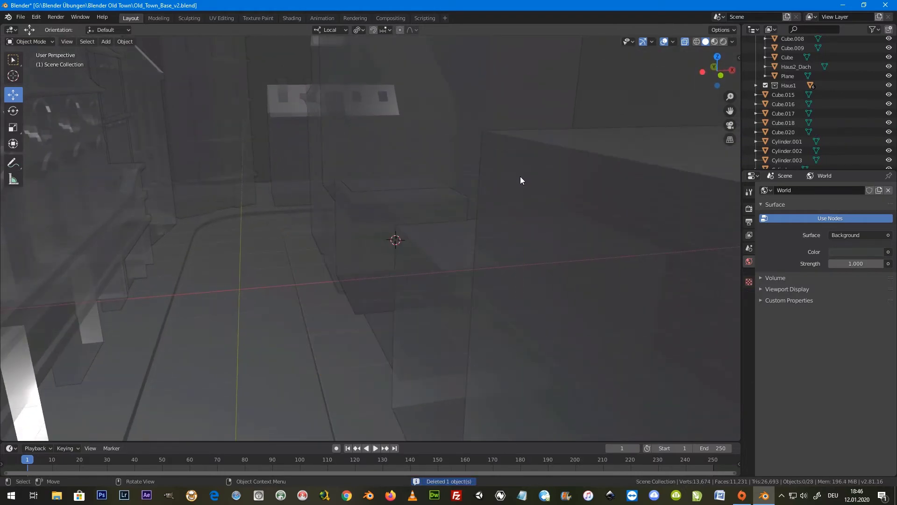
Step: Set viewport shading lighting to the light grey matcap
left_click(430, 195)
middle_click_drag(426, 200, 406, 221)
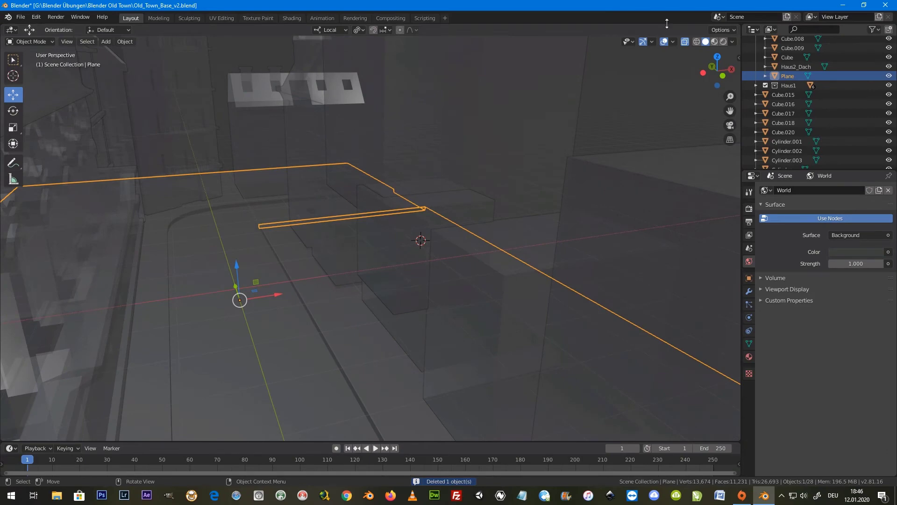
left_click(732, 42)
left_click(702, 109)
left_click(558, 146)
Step: Select the small cube and shrink it further to 0.358
middle_click_drag(395, 207, 471, 178)
left_click(515, 178)
mouse_move(566, 167)
middle_mouse_down()
mouse_move(596, 159)
mouse_move(536, 189)
middle_mouse_up()
key("s")
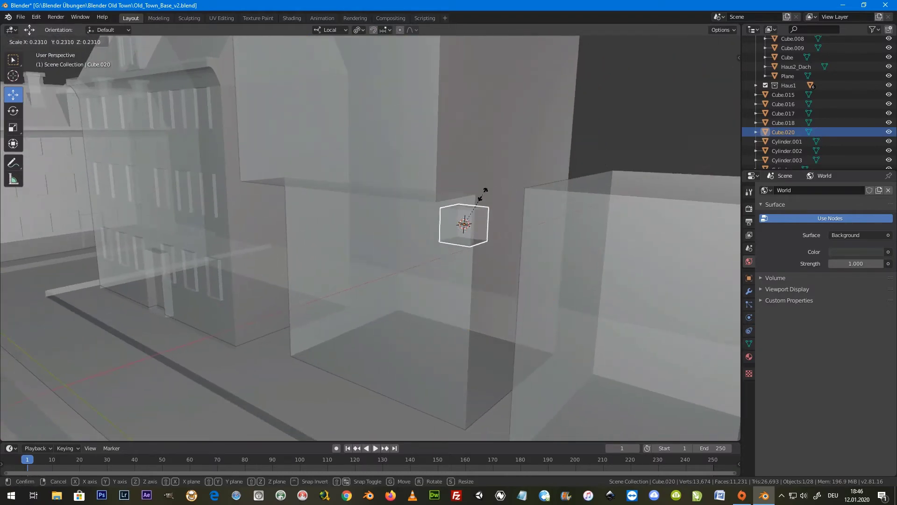
left_click(505, 187)
middle_click_drag(504, 187, 458, 234)
Step: Slide the cube along X into the corner and raise it 0.034 m
left_click_drag(497, 218, 479, 221)
mouse_move(478, 221)
middle_mouse_down()
mouse_move(456, 253)
mouse_move(443, 255)
middle_mouse_up()
left_click_drag(476, 228, 482, 229)
mouse_move(481, 229)
middle_mouse_down()
mouse_move(492, 237)
mouse_move(512, 208)
mouse_move(467, 226)
mouse_move(490, 217)
mouse_move(469, 233)
mouse_move(483, 200)
mouse_move(466, 215)
mouse_move(470, 228)
mouse_move(435, 260)
mouse_move(405, 263)
middle_mouse_up()
key("g")
key("z")
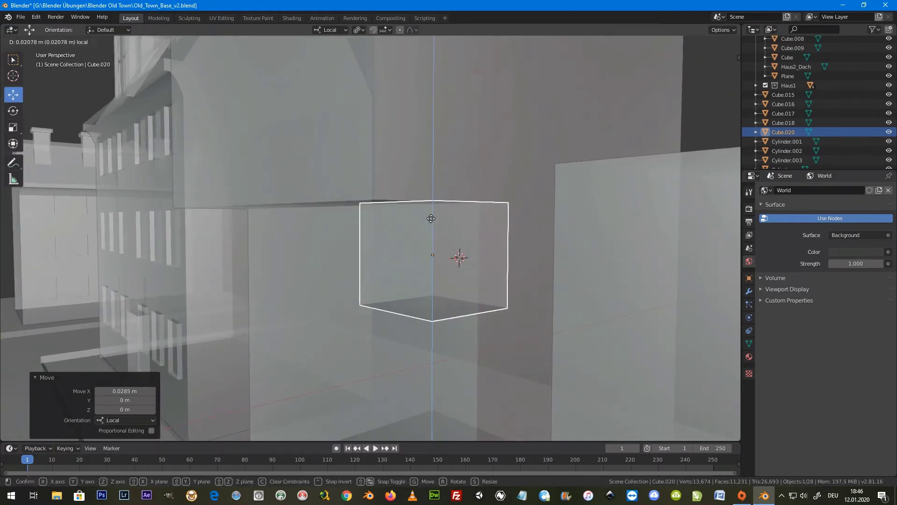
left_click(433, 238)
Step: Put the cube in edit mode and turn off X-ray for solid display
mouse_move(433, 239)
middle_mouse_down()
mouse_move(418, 235)
mouse_move(442, 259)
middle_mouse_up()
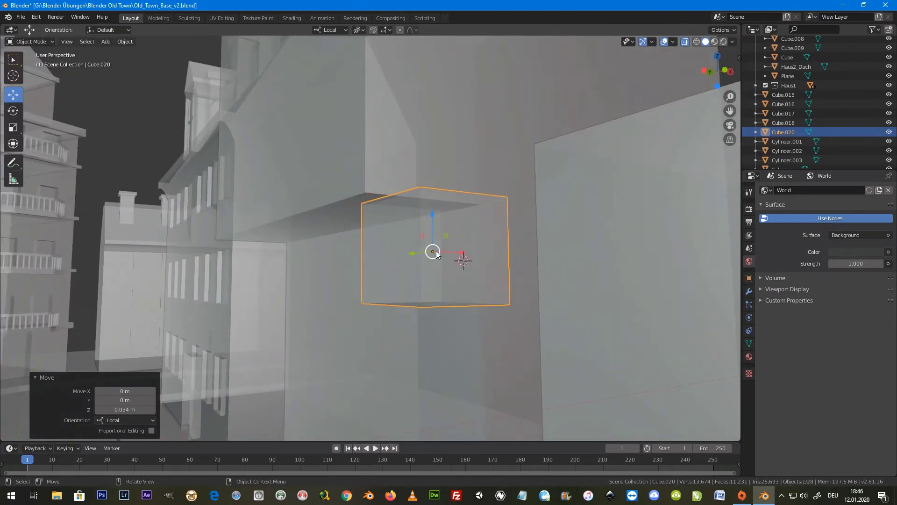
middle_click_drag(442, 258, 430, 251)
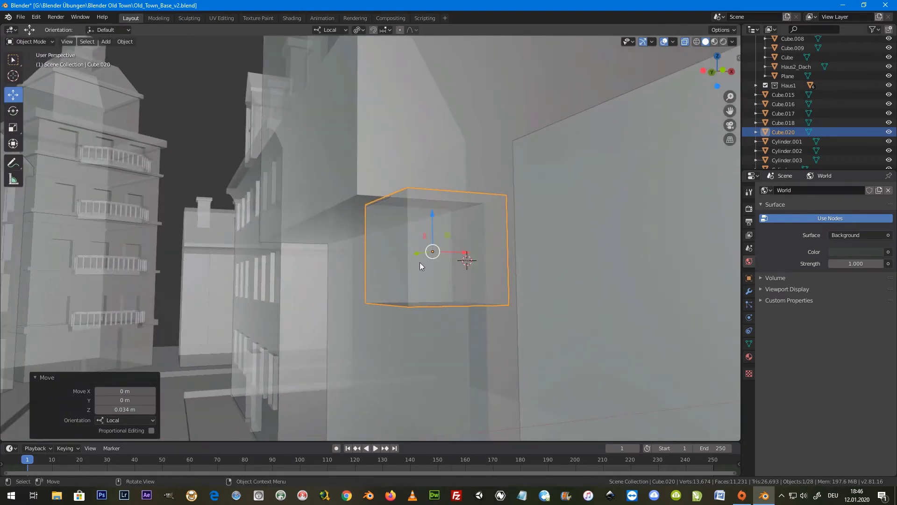
key("Tab")
middle_click_drag(420, 262, 735, 34)
left_click(685, 41)
middle_click_drag(607, 117, 452, 240)
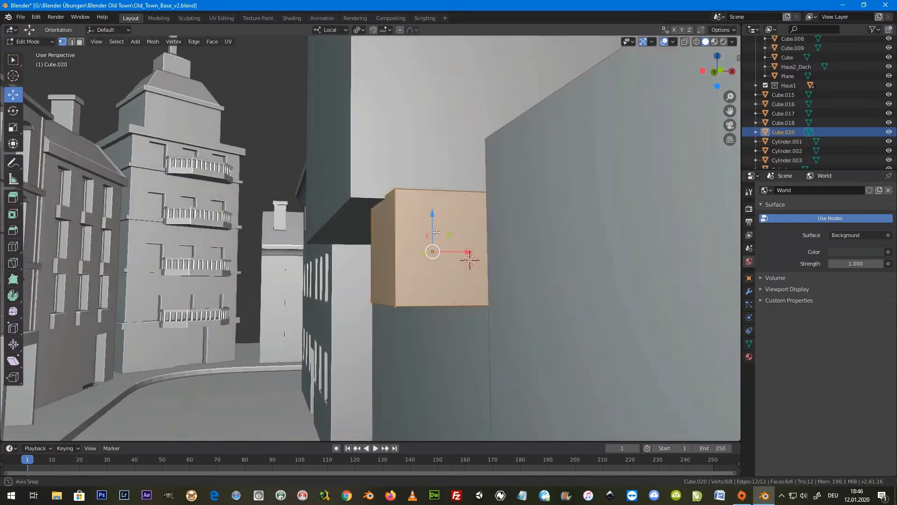
Step: Move the cube 0.163 m along Y in object mode, then return to edit mode
middle_click_drag(437, 233, 465, 261)
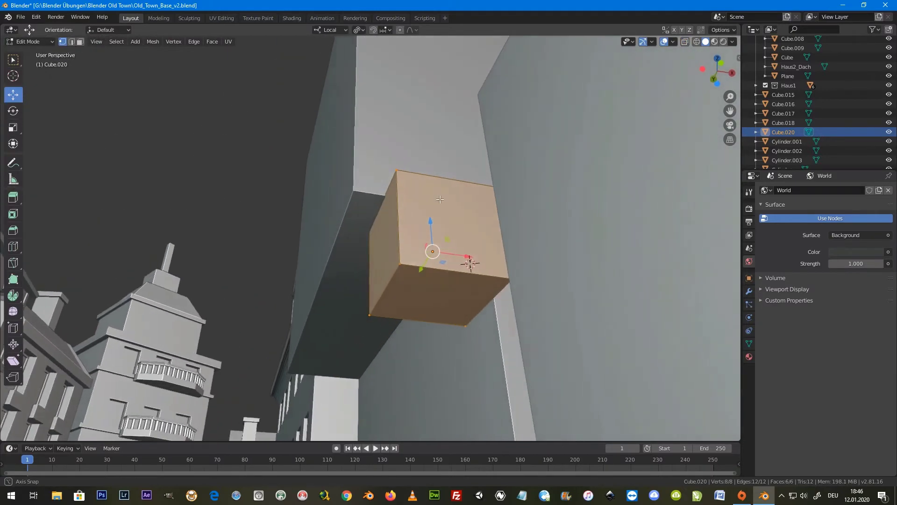
key("Tab")
scroll(464, 259, "down", 4)
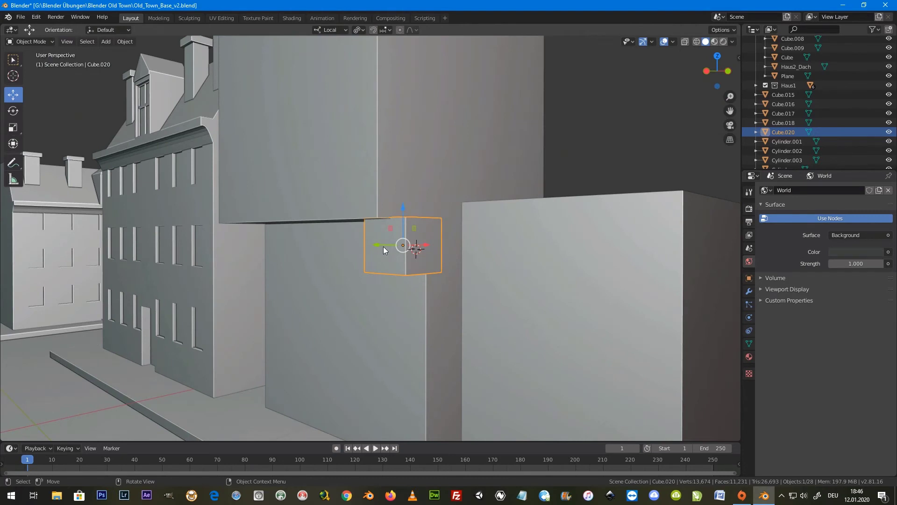
key("g")
key("y")
left_click(362, 241)
key("Tab")
scroll(390, 282, "up", 3)
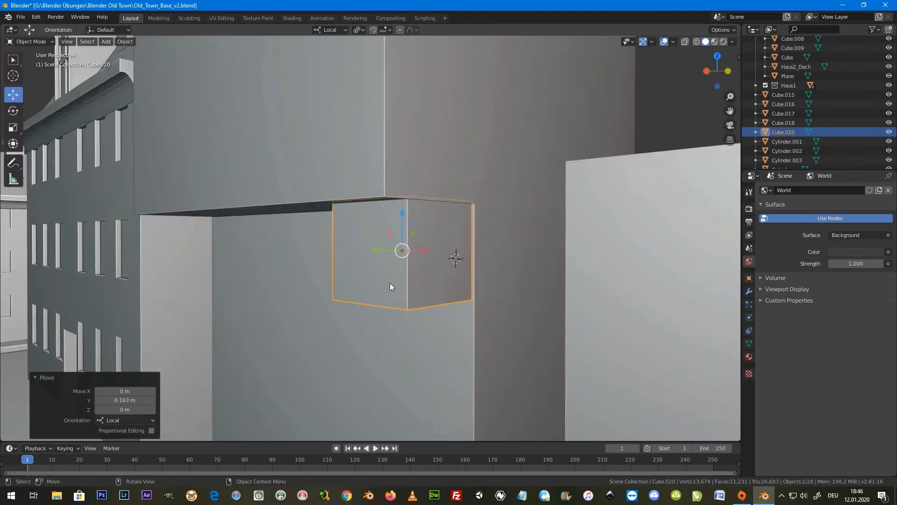
Step: In face select mode, push the cube's left face outward along Y
middle_click_drag(423, 276, 504, 279)
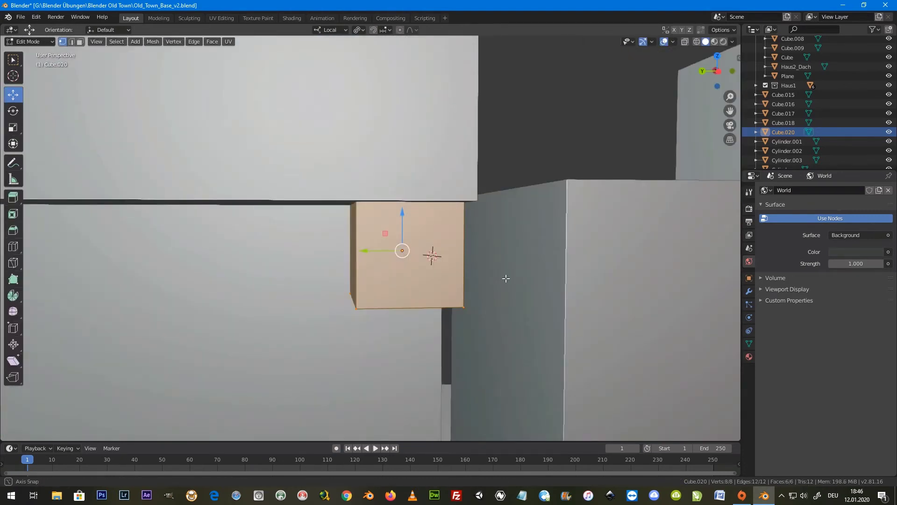
left_click(80, 42)
middle_click_drag(420, 280, 411, 281)
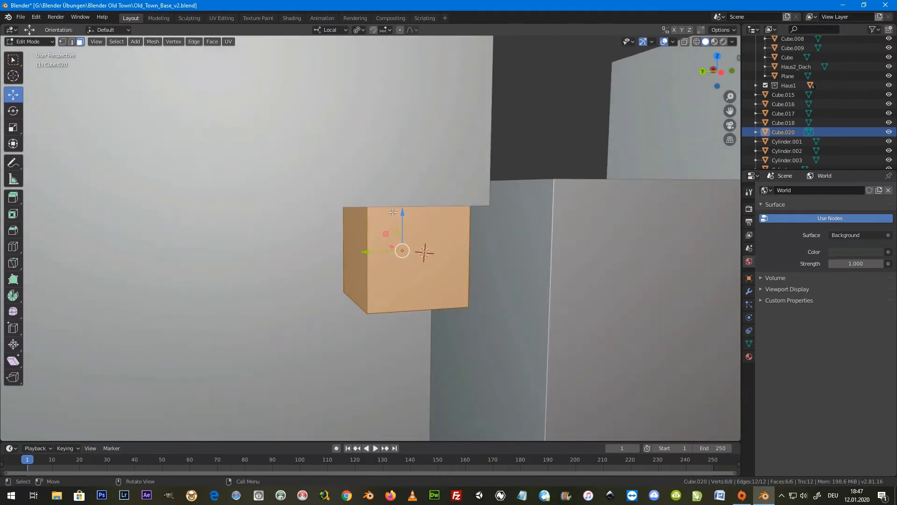
left_click(355, 261)
left_click_drag(315, 253, 418, 251)
mouse_move(415, 251)
middle_mouse_down()
mouse_move(430, 251)
mouse_move(214, 229)
mouse_move(396, 265)
middle_mouse_up()
scroll(395, 265, "up", 5)
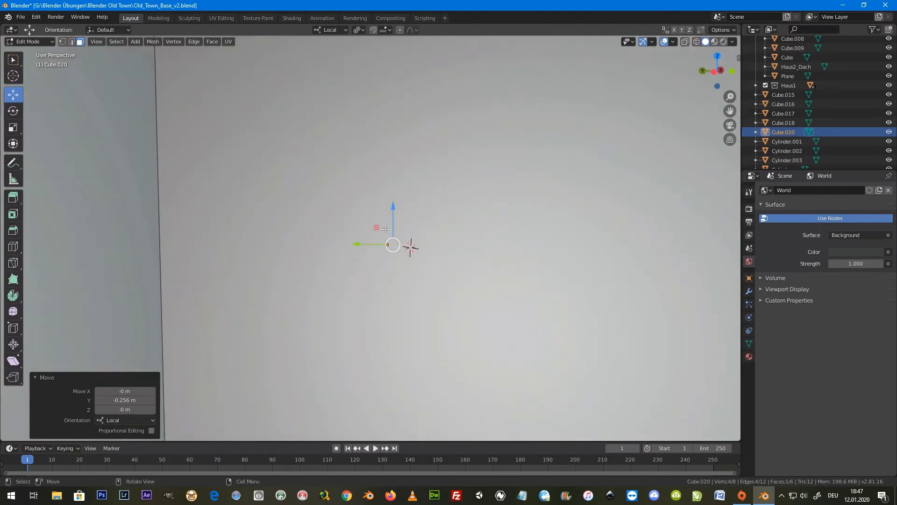
scroll(385, 229, "down", 5)
Step: Extrude the cube's bottom face downward
mouse_move(459, 255)
middle_mouse_down()
mouse_move(411, 251)
mouse_move(387, 229)
middle_mouse_up()
left_click(434, 329)
scroll(457, 260, "down", 3)
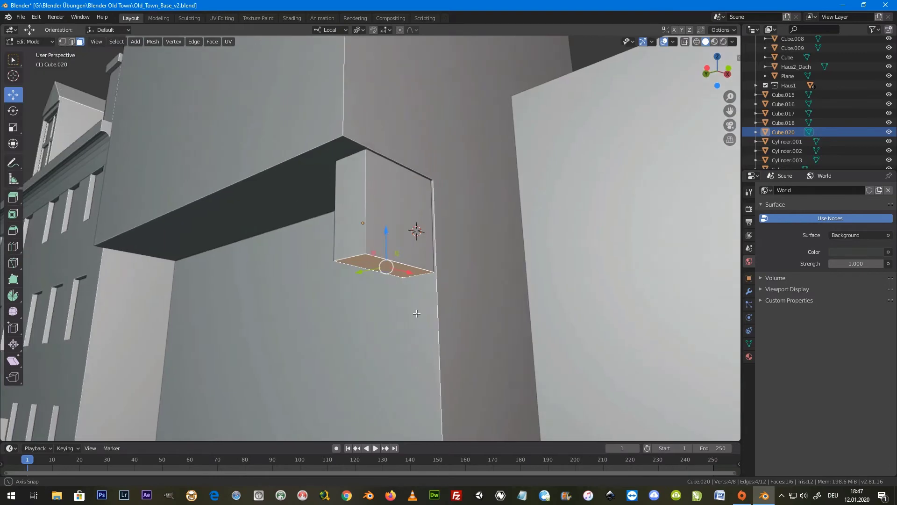
key("e")
left_click(394, 265)
Step: Move the block's left side face -0.115 m along X
left_click(363, 225)
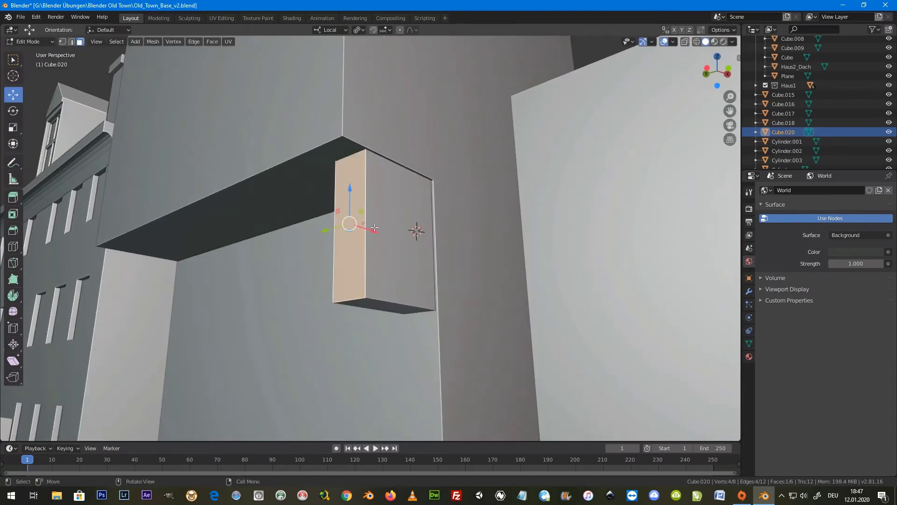
key("g")
key("x")
left_click(354, 222)
mouse_move(354, 223)
middle_mouse_down()
mouse_move(358, 251)
mouse_move(353, 242)
middle_mouse_up()
Step: Add a horizontal edge loop near the top of the block
key("ctrl")
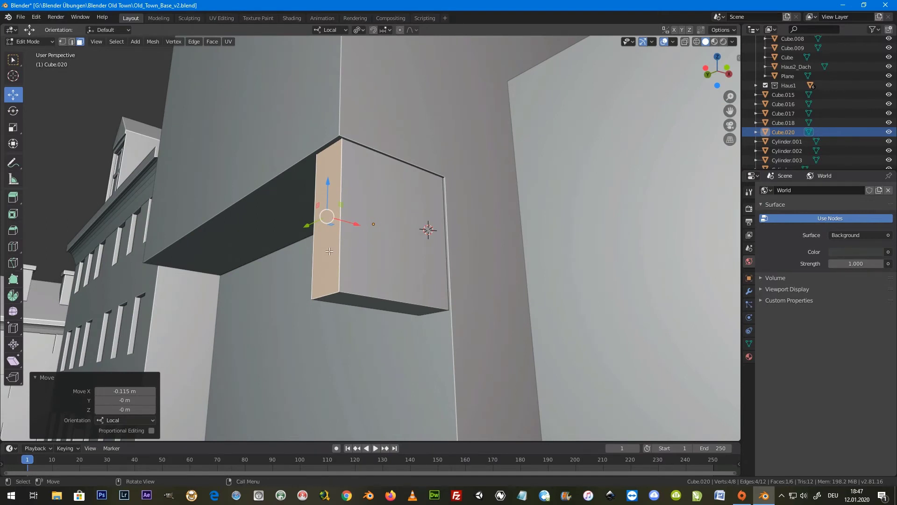
key("ctrl+r")
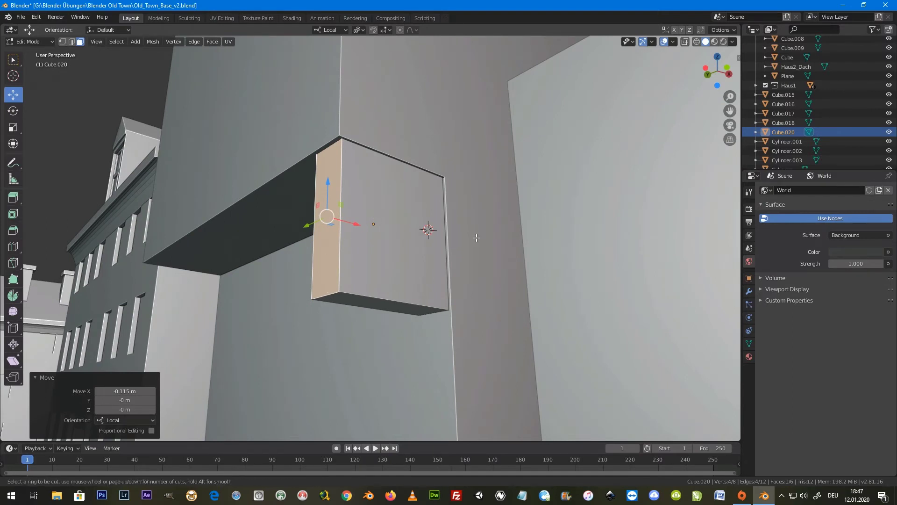
left_click(428, 230)
Step: Add a vertical edge loop across the block
key("ctrl+r")
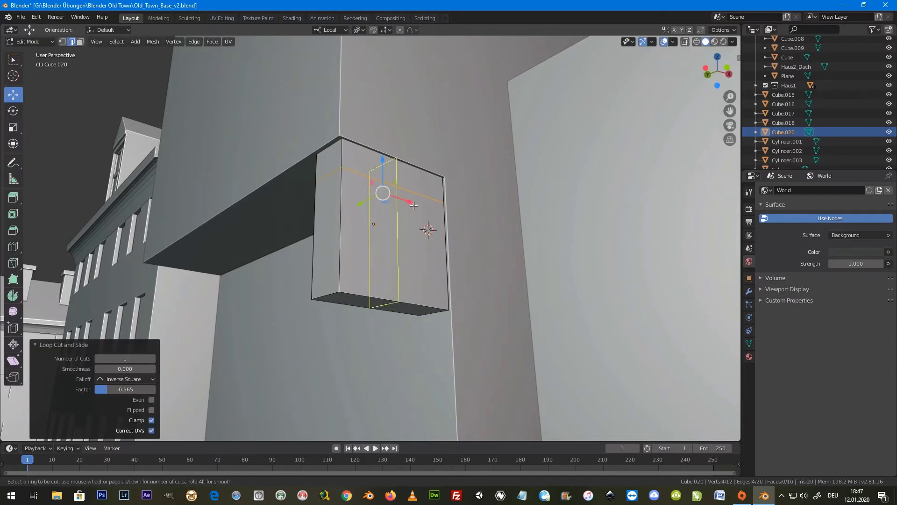
left_click(429, 230)
left_click(436, 219)
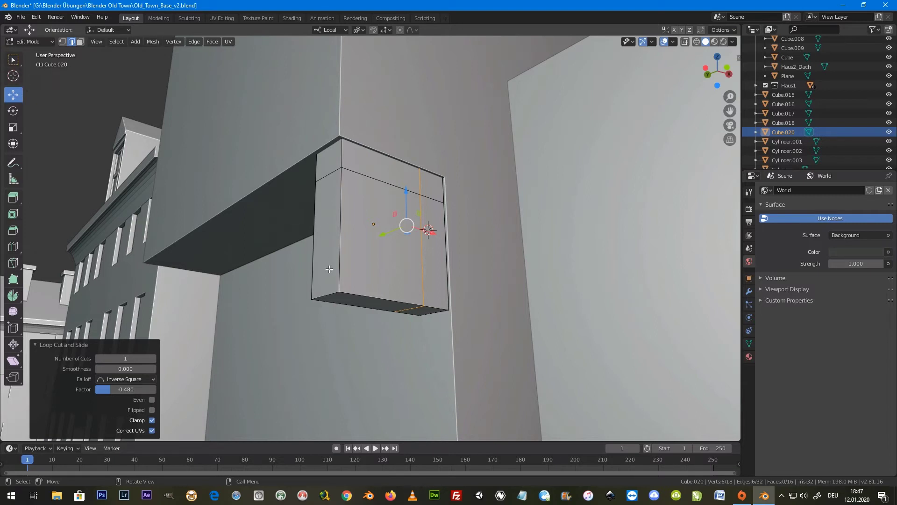
Step: Delete the inner corner vertices to carve the block into an L shape
left_click(81, 42)
left_click(343, 234)
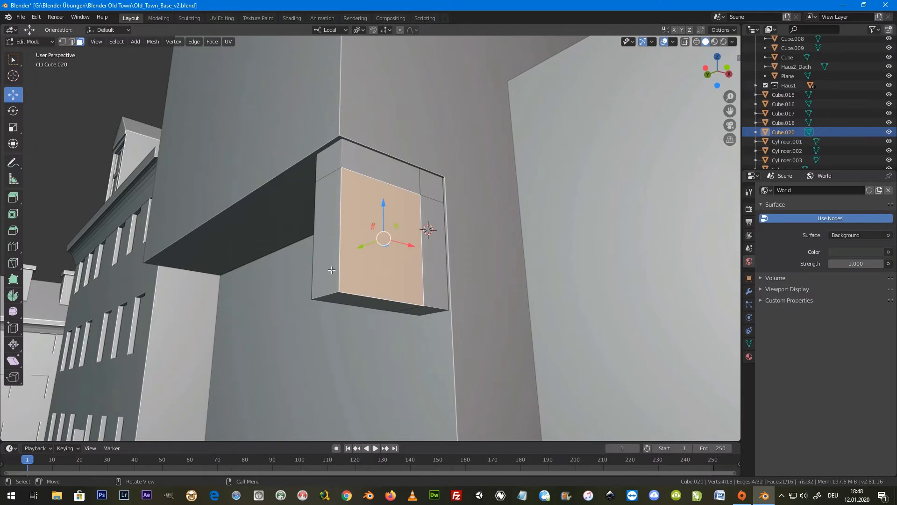
left_click(323, 264, "shift")
middle_click_drag(323, 265, 435, 309)
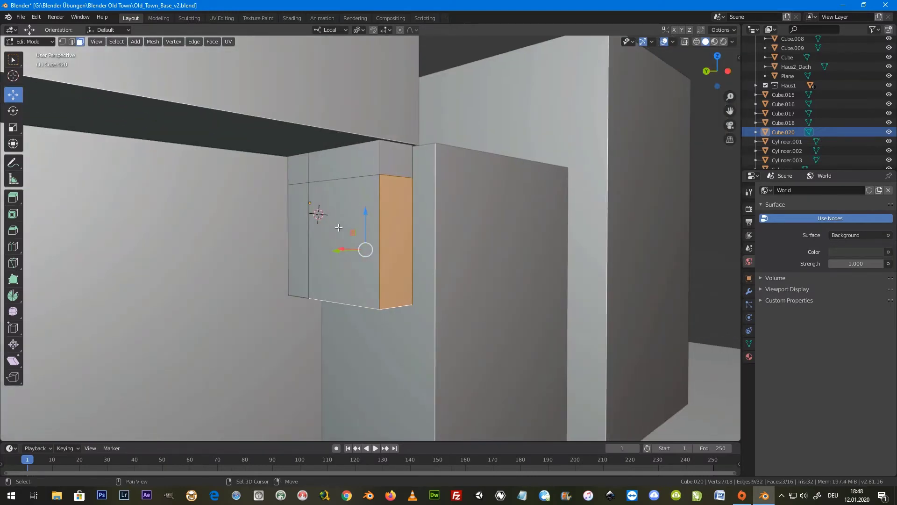
middle_click_drag(314, 209, 285, 263)
key("x")
left_click(285, 263)
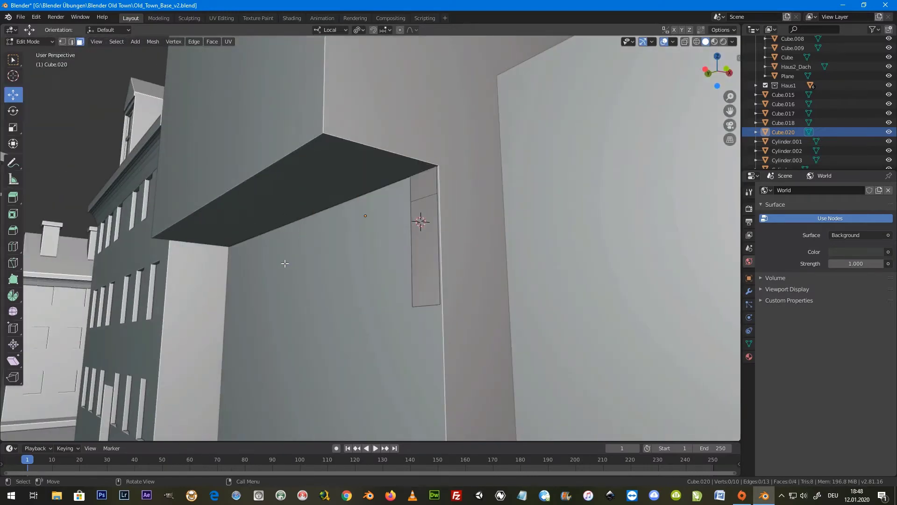
key("ctrl+z")
mouse_move(285, 263)
middle_mouse_down()
mouse_move(456, 278)
mouse_move(445, 231)
mouse_move(357, 240)
mouse_move(371, 254)
middle_mouse_up()
key("x")
left_click(357, 241)
Step: Lower the top inner edge along Z to slant the bracket's inner corner
left_click(71, 42)
left_click(338, 188)
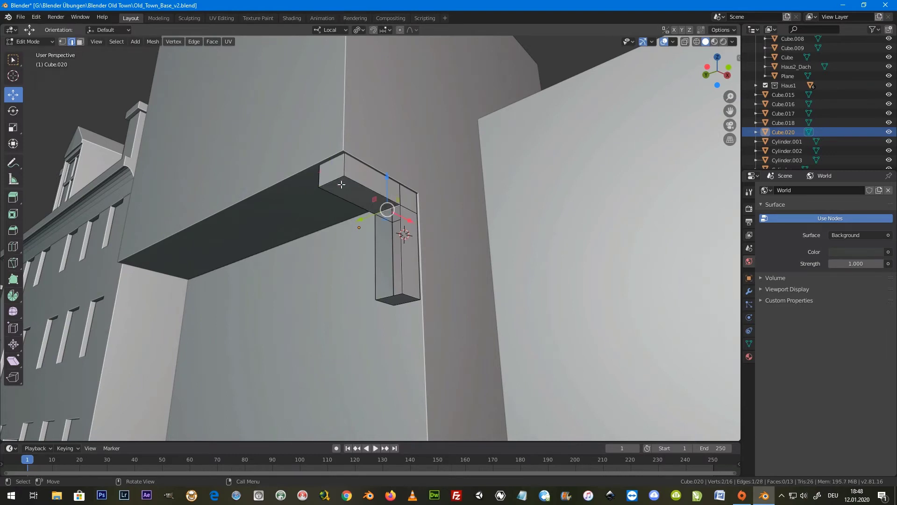
left_click(381, 300)
middle_click_drag(381, 301, 391, 236)
scroll(392, 236, "up", 3)
left_click(391, 202)
middle_click_drag(391, 202, 391, 202)
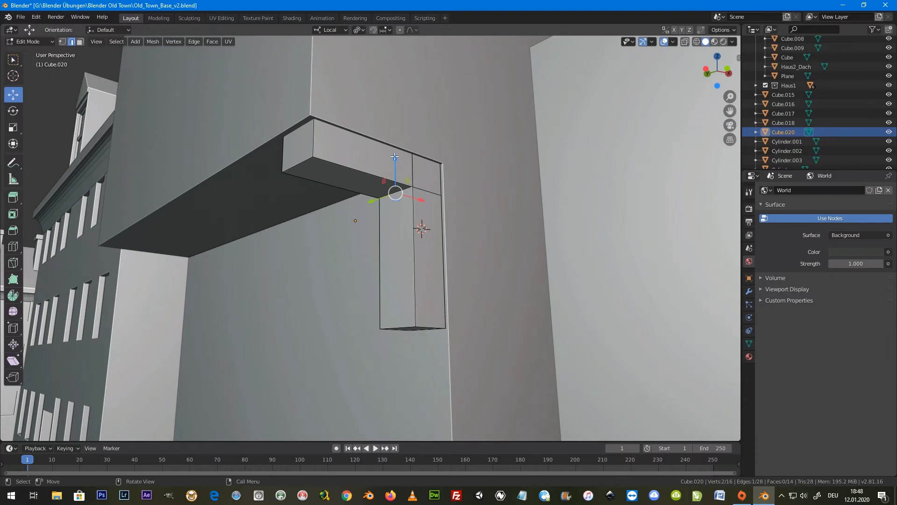
left_click_drag(395, 158, 388, 252)
key("ctrl+r")
Step: Add four edge loops to each arm of the bracket
scroll(389, 252, "up", 4)
left_click(388, 252)
right_click(389, 253)
key("ctrl+r")
scroll(365, 189, "down", 1)
left_click(366, 189)
right_click(369, 226)
Step: Circle-select the inner edges along both arms and start To Sphere on them
left_click(371, 222)
middle_click_drag(370, 222, 351, 184)
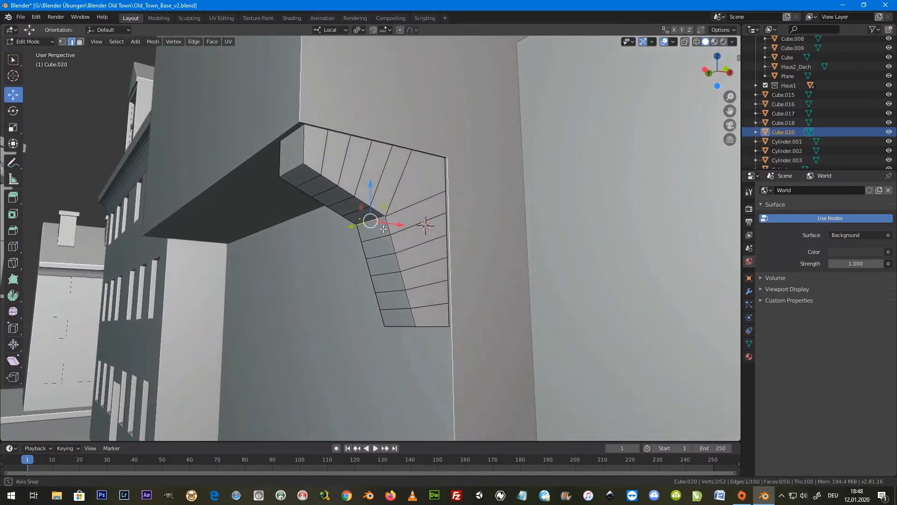
left_click(341, 198, "shift")
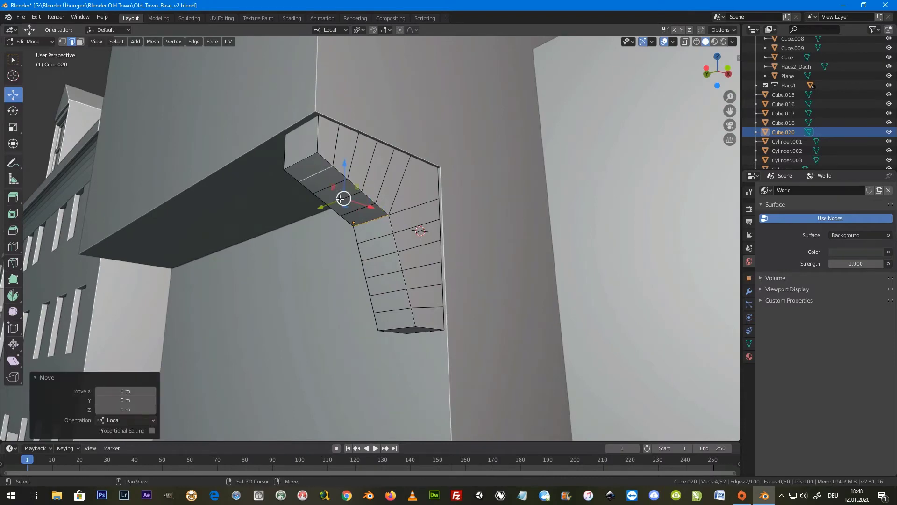
middle_click_drag(365, 218, 344, 183)
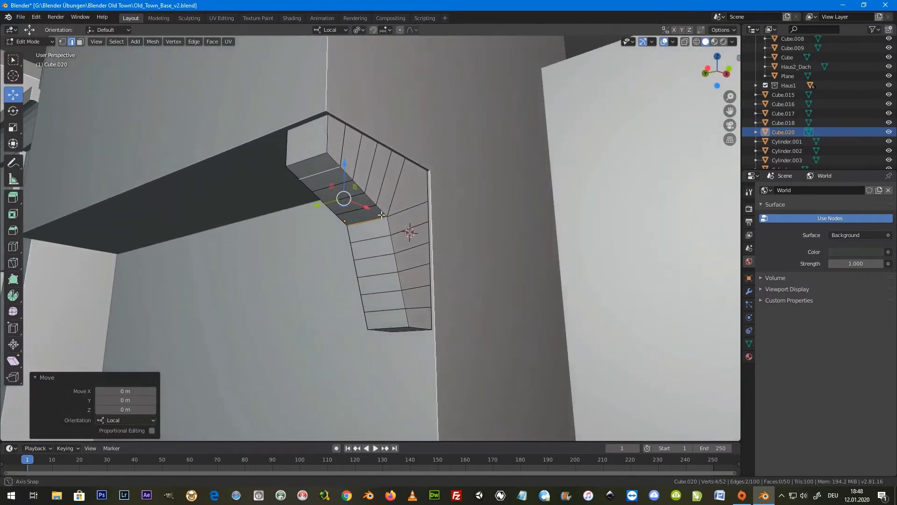
key("c")
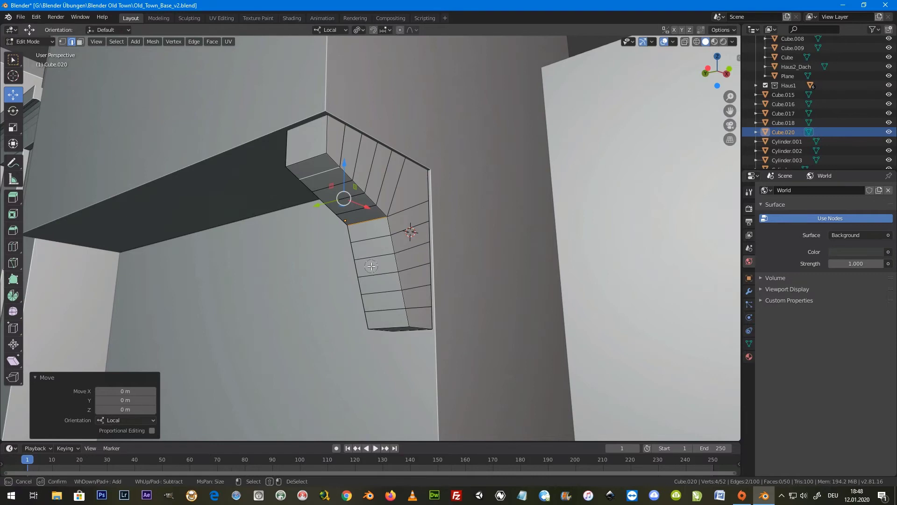
left_click_drag(376, 274, 383, 306)
left_click_drag(360, 214, 326, 179)
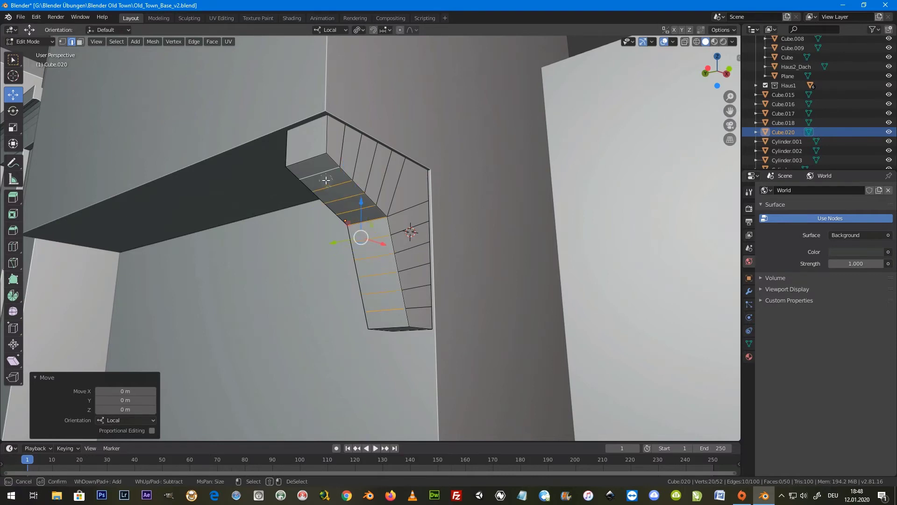
right_click(380, 250)
middle_click_drag(380, 250, 434, 216)
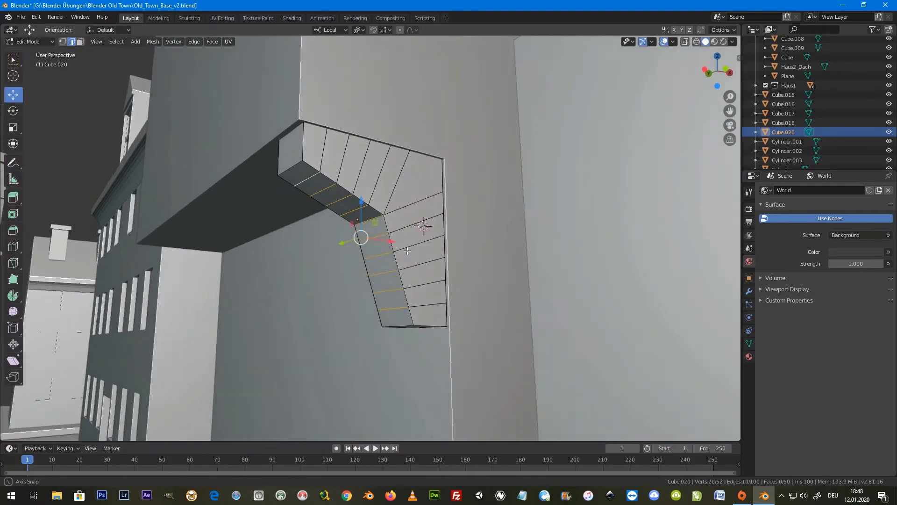
key("shift+alt+s")
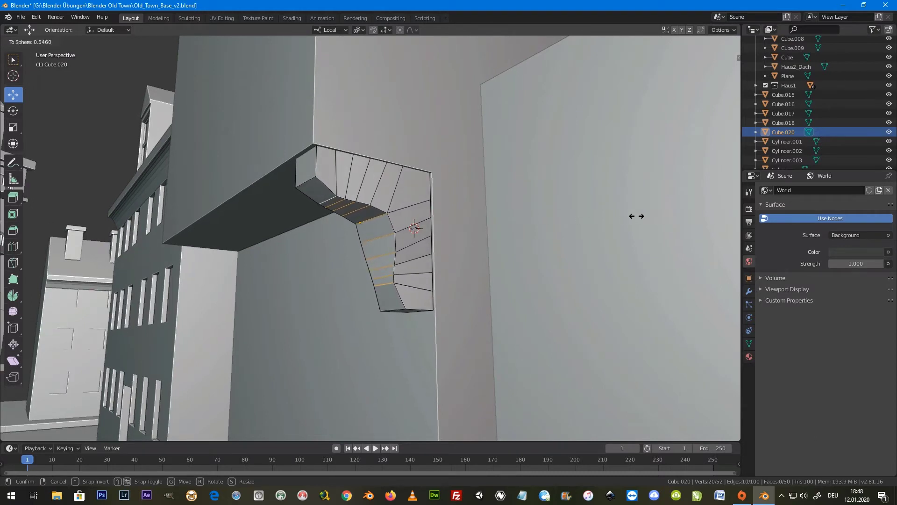
Step: Apply To Sphere at 0.419 and enable proportional editing with Sphere falloff
left_click(601, 205)
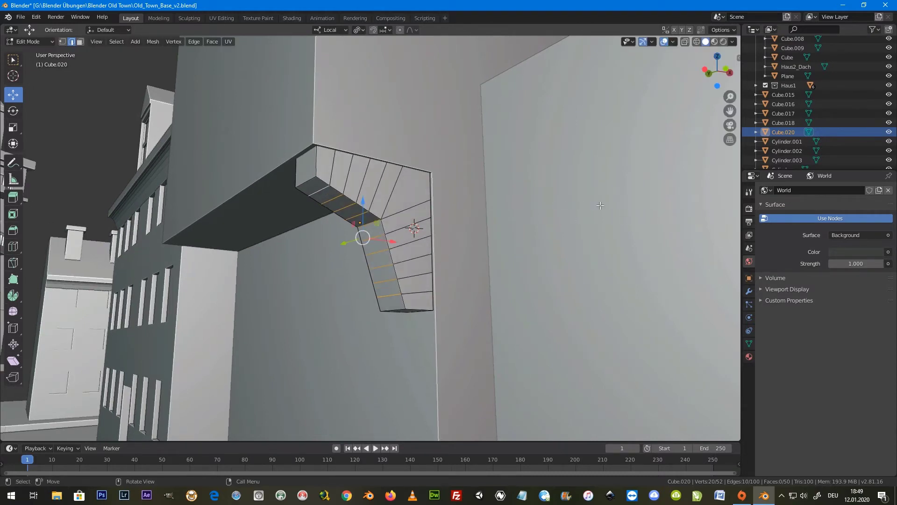
key("shift+alt+s")
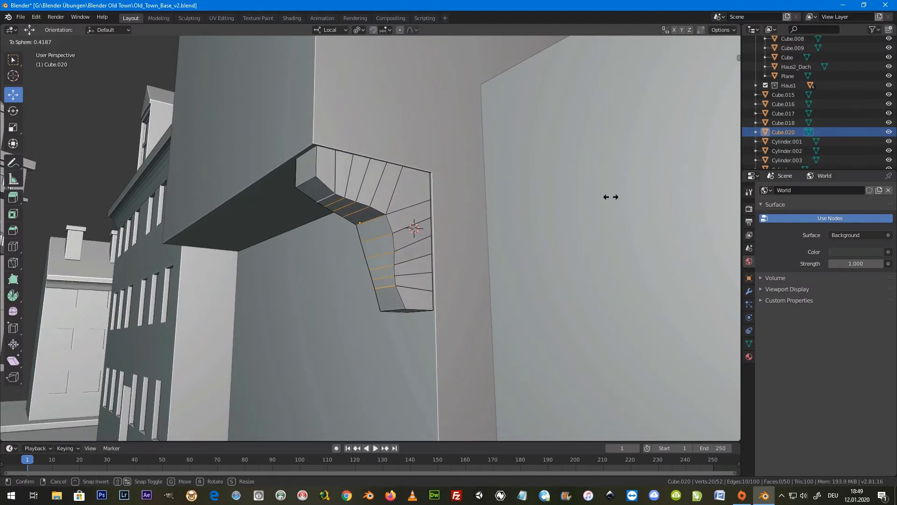
left_click(611, 196)
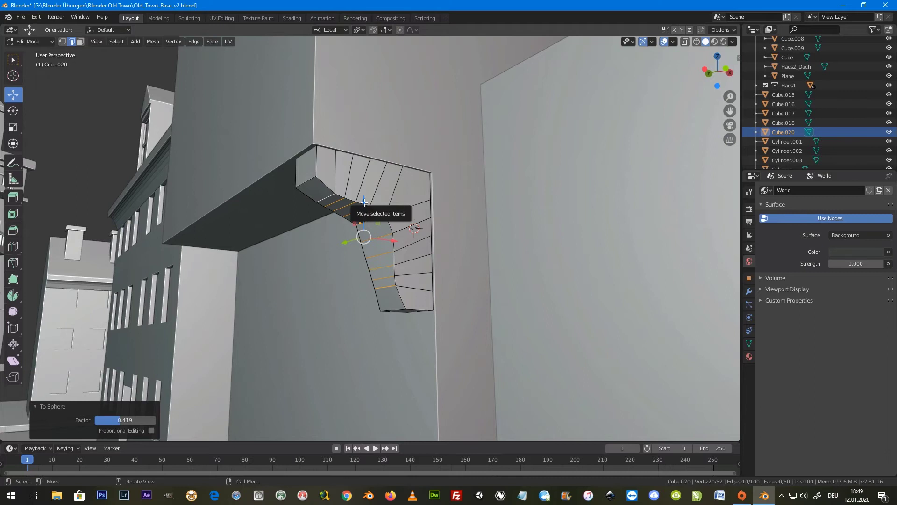
key("o")
left_click(412, 30)
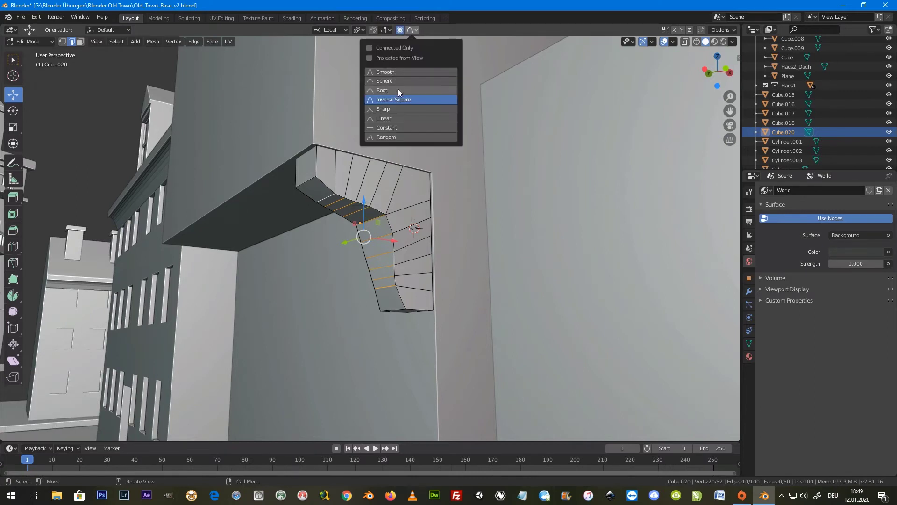
Step: Try proportional moves of the inner edges along X and Y, cancelling the last one
left_click_drag(389, 240, 397, 239)
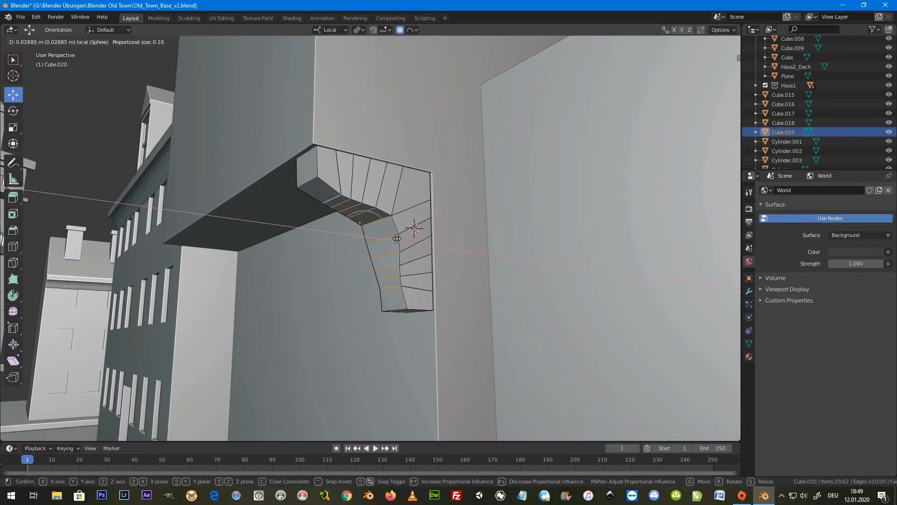
key("y")
scroll(397, 239, "down", 5)
scroll(397, 238, "down", 4)
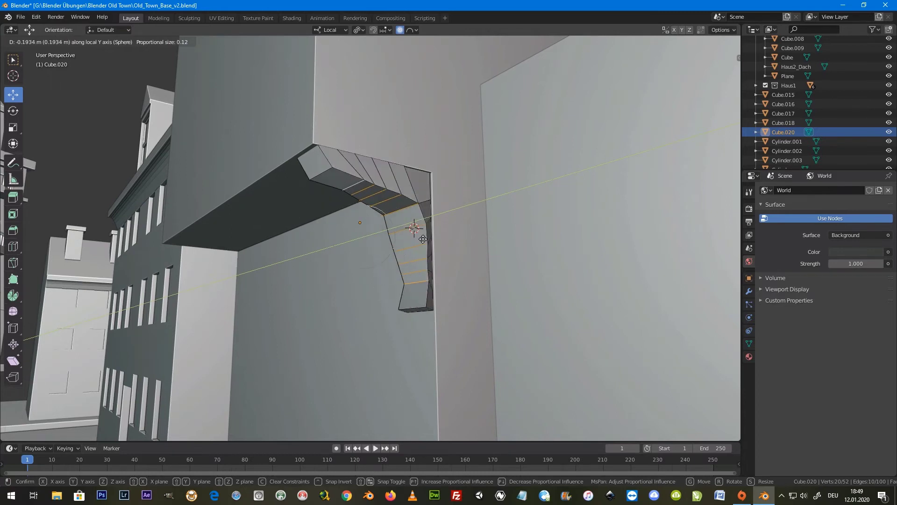
left_click(411, 243)
left_click_drag(392, 243, 401, 242)
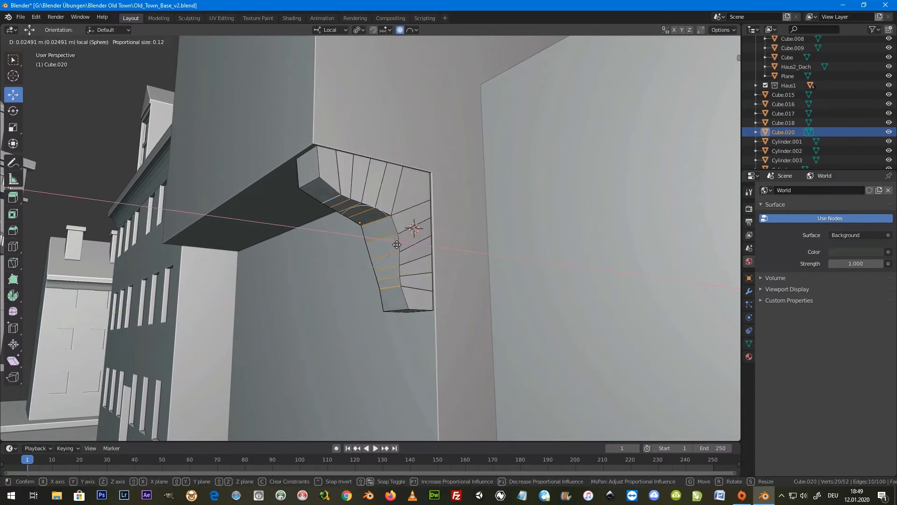
scroll(399, 241, "down", 1)
key("x")
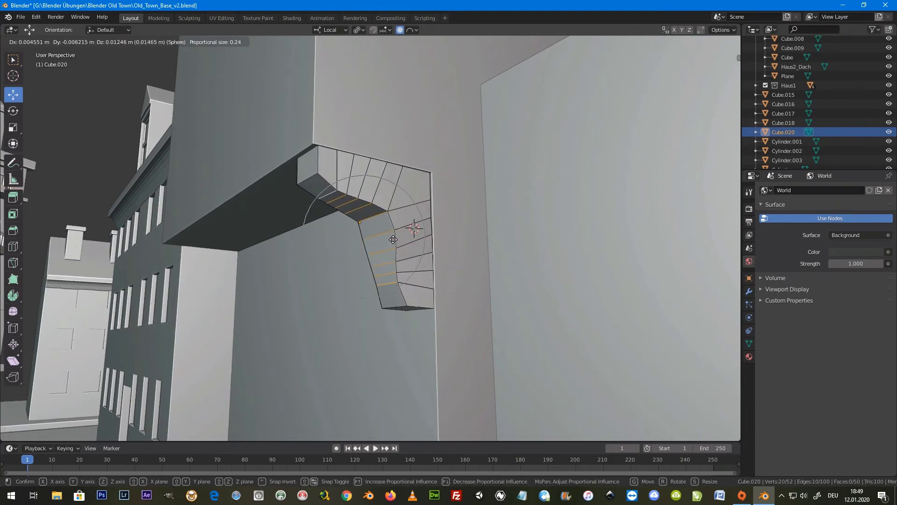
scroll(398, 239, "down", 3)
right_click(404, 239)
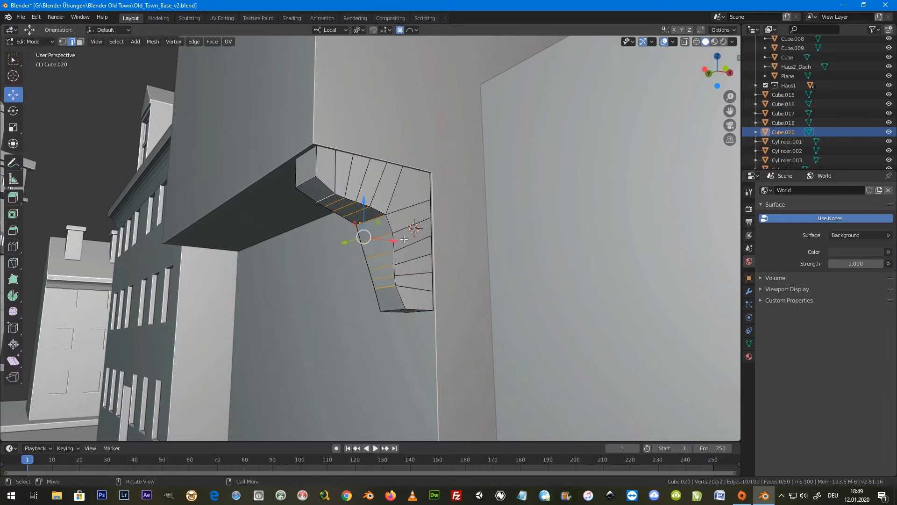
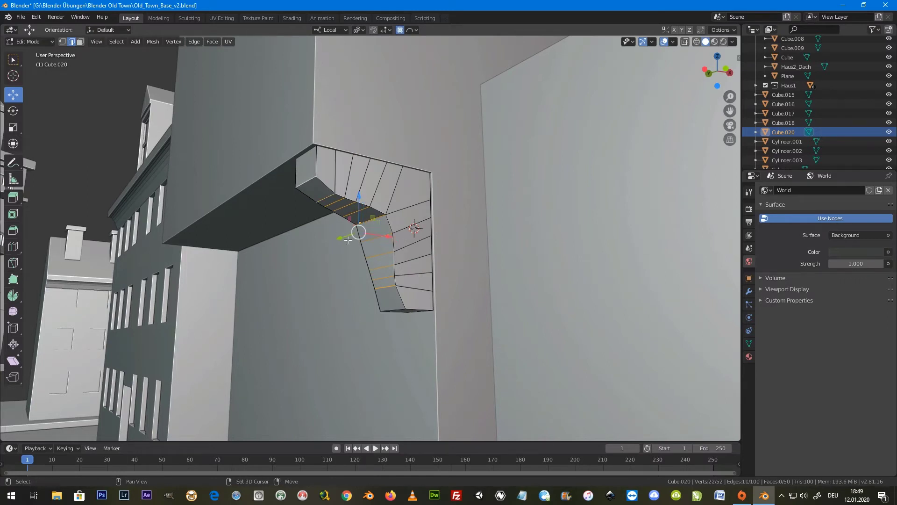
Step: Round the selected corbel bracket curve with To Sphere
key("shift+alt+s")
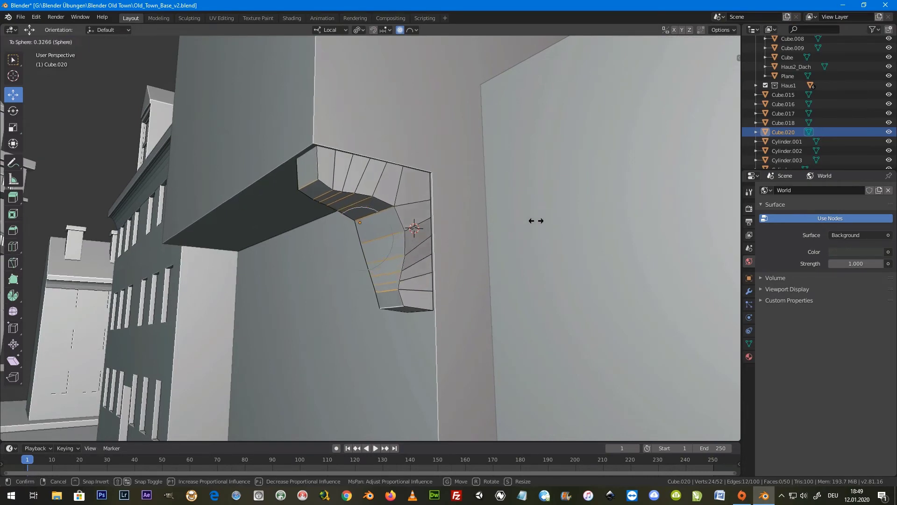
left_click(519, 221)
mouse_move(518, 221)
middle_mouse_down()
mouse_move(448, 250)
mouse_move(506, 236)
mouse_move(266, 200)
middle_mouse_up()
scroll(506, 236, "up", 3)
Step: Flatten the top and right side strip faces to zero on Y and shift them slightly outward
left_click(80, 41)
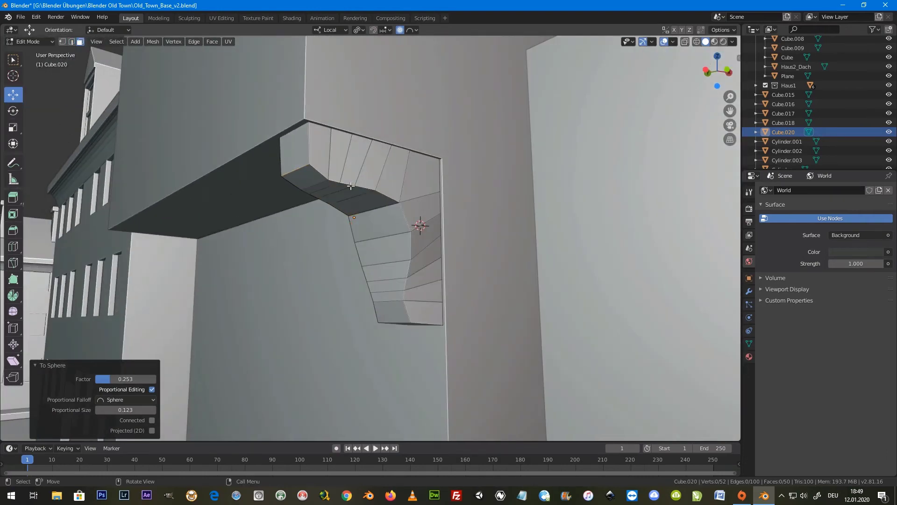
key("c")
mouse_move(327, 151)
left_mouse_down()
mouse_move(421, 285)
mouse_move(423, 310)
left_mouse_up()
key("Escape")
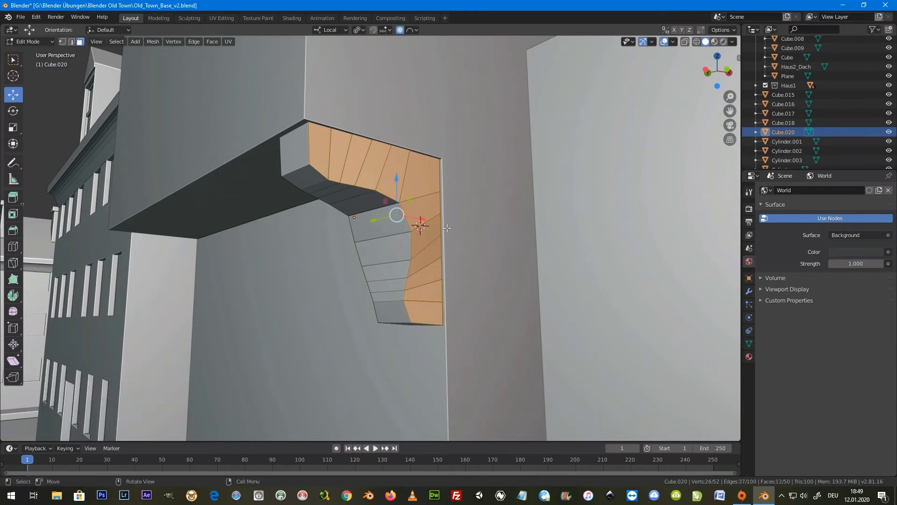
key("s")
key("y")
key("0")
key("Return")
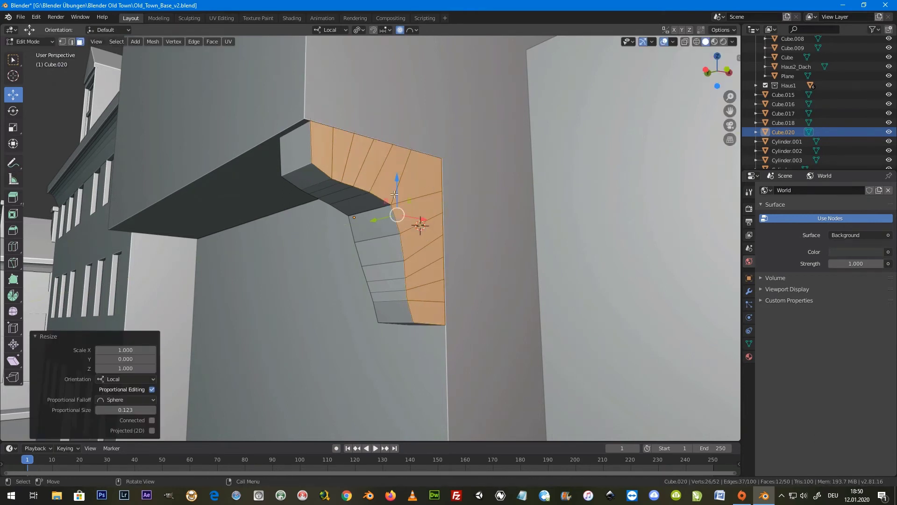
key("g")
key("y")
left_click(417, 226)
Step: Flatten the left column and top faces on the other side to zero on Y
mouse_move(416, 226)
middle_mouse_down()
mouse_move(476, 233)
mouse_move(277, 129)
middle_mouse_up()
left_click(365, 130, "alt")
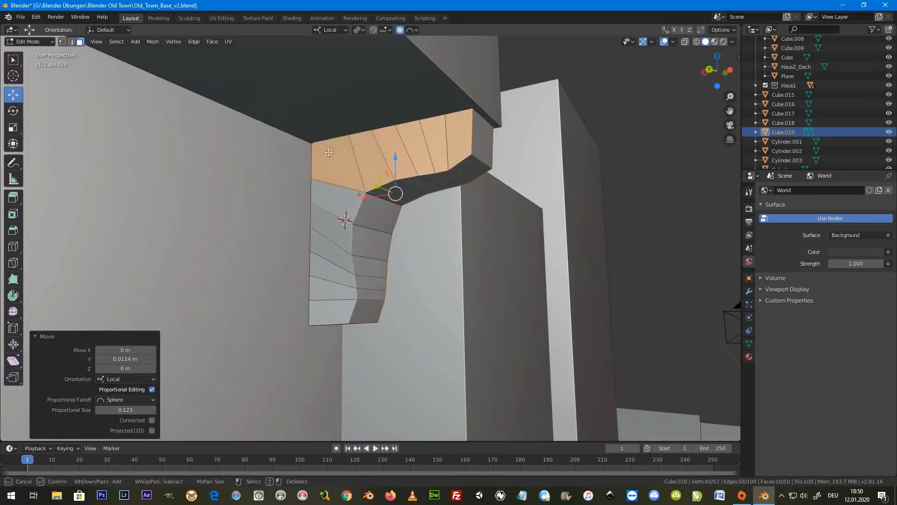
key("c")
left_click(332, 159)
left_click_drag(315, 253, 466, 179)
right_click(466, 179)
key("s")
key("y")
key("0")
key("Return")
mouse_move(469, 201)
middle_mouse_down()
mouse_move(430, 204)
mouse_move(394, 181)
middle_mouse_up()
mouse_move(345, 198)
middle_mouse_down()
mouse_move(462, 172)
mouse_move(378, 170)
mouse_move(375, 159)
mouse_move(371, 187)
mouse_move(408, 233)
mouse_move(373, 219)
mouse_move(356, 189)
middle_mouse_up()
key("Tab")
key("Tab")
Step: Try pushing an underside face up with proportional falloff, then cancel the move
left_click(363, 206)
mouse_move(356, 189)
left_mouse_down()
mouse_move(360, 136)
mouse_move(357, 180)
mouse_move(358, 146)
left_mouse_up()
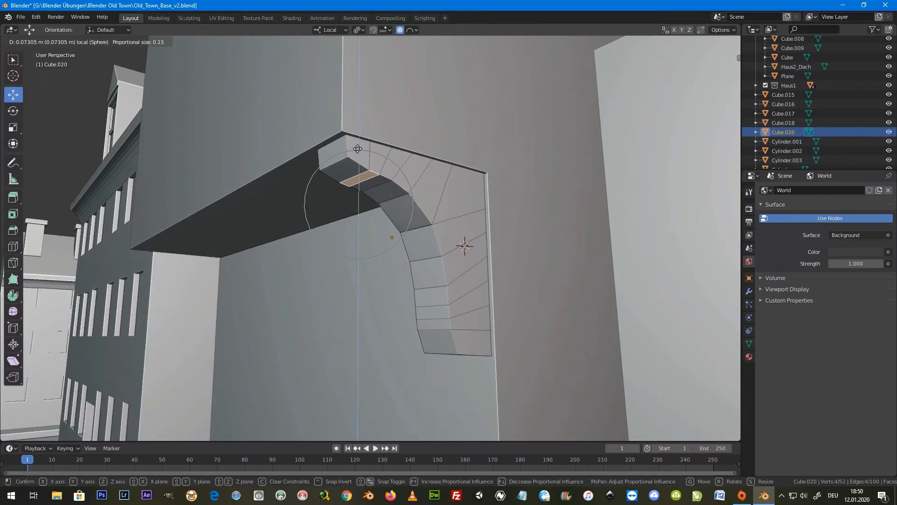
scroll(359, 147, "down", 1)
key("z")
scroll(359, 146, "down", 3)
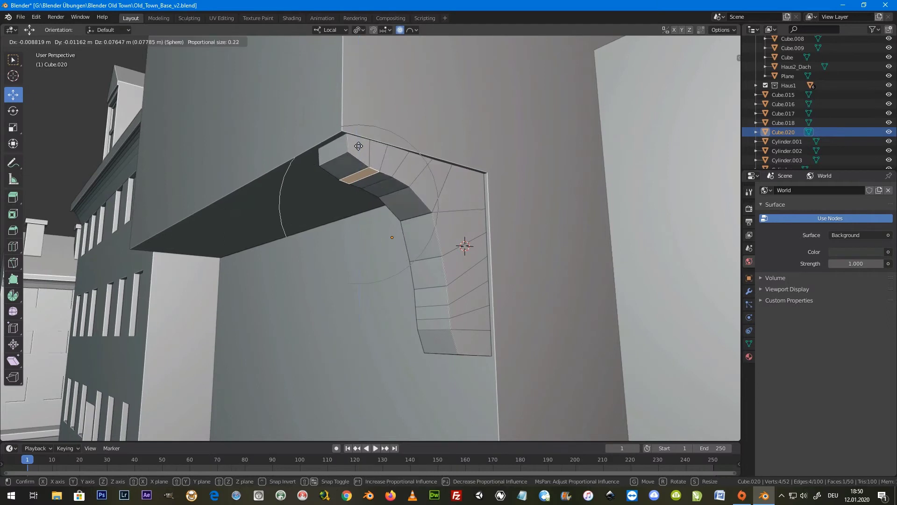
left_click_drag(358, 145, 373, 189)
right_click(364, 156)
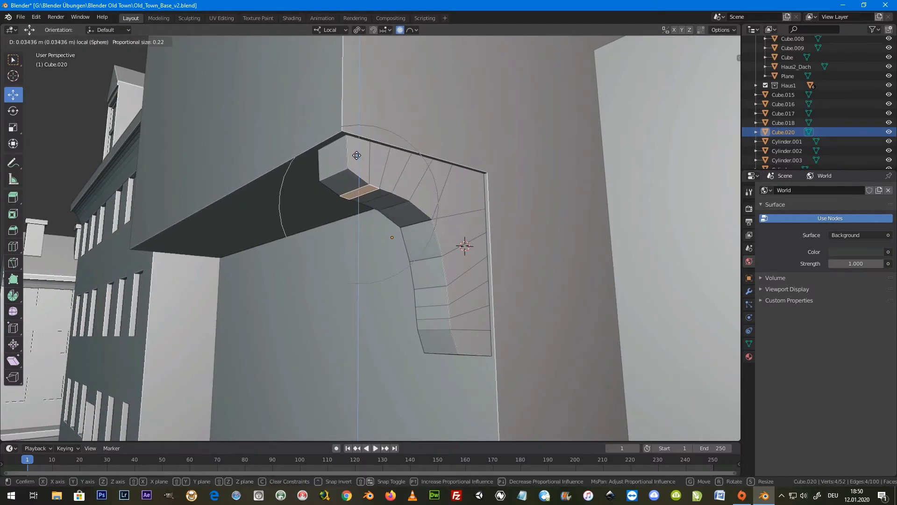
Step: Rotate a mid-curve face about -27.6° on Y with proportional falloff to bend the bracket
left_click(418, 224)
key("r")
key("y")
key("y")
scroll(463, 248, "up", 2)
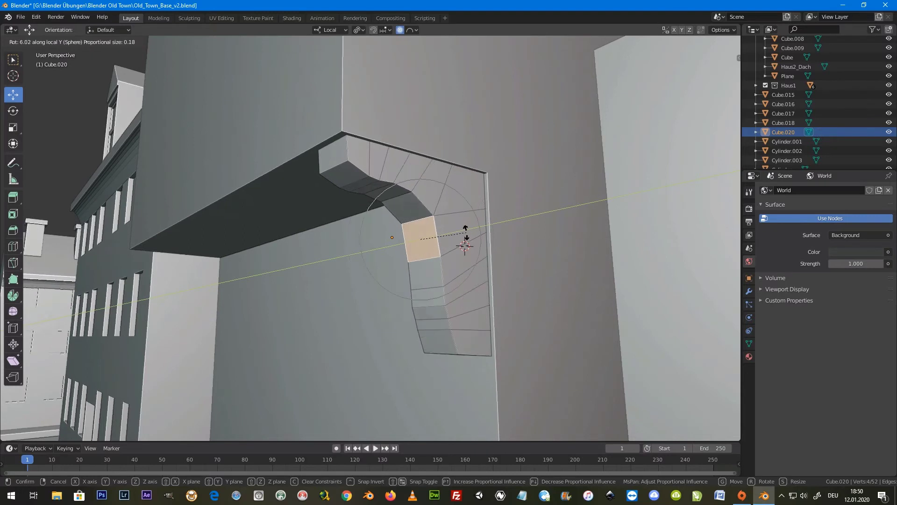
left_click(475, 184)
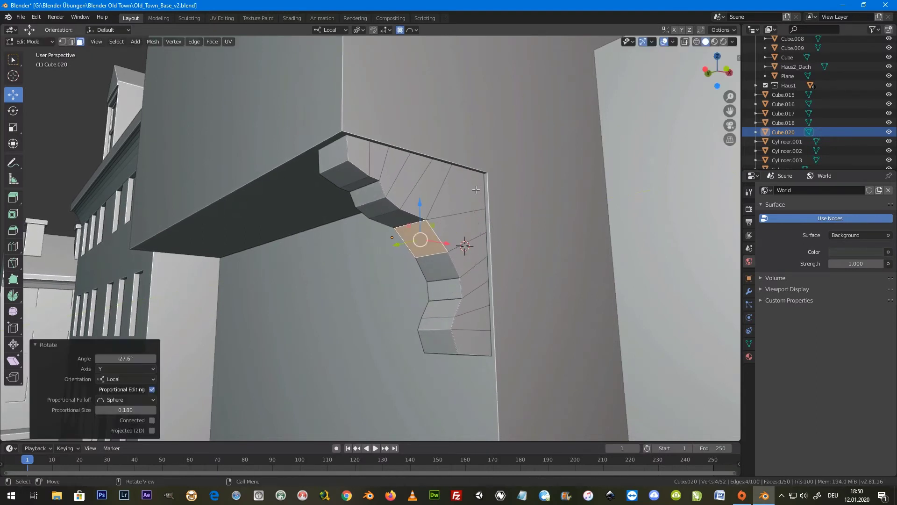
key("Tab")
mouse_move(429, 217)
middle_mouse_down()
mouse_move(439, 236)
mouse_move(437, 209)
mouse_move(405, 232)
mouse_move(444, 222)
mouse_move(449, 208)
mouse_move(442, 206)
middle_mouse_up()
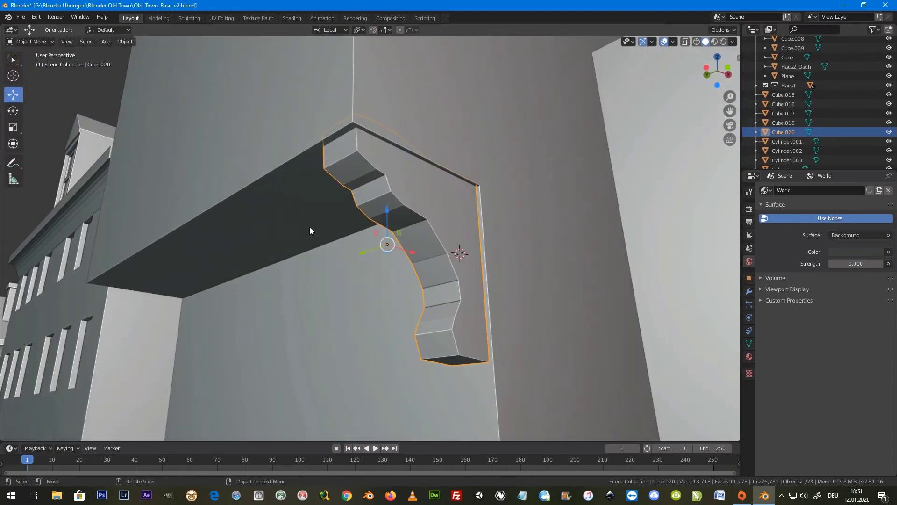
Step: With proportional editing off, push two middle bracket faces inward along X
key("Tab")
key("3")
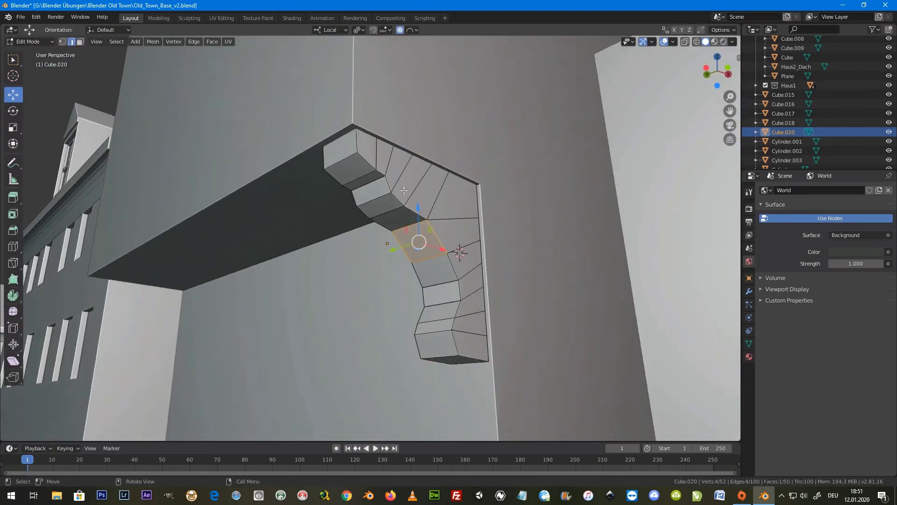
left_click(365, 178)
key("o")
left_click_drag(381, 186, 376, 185)
left_click(401, 220)
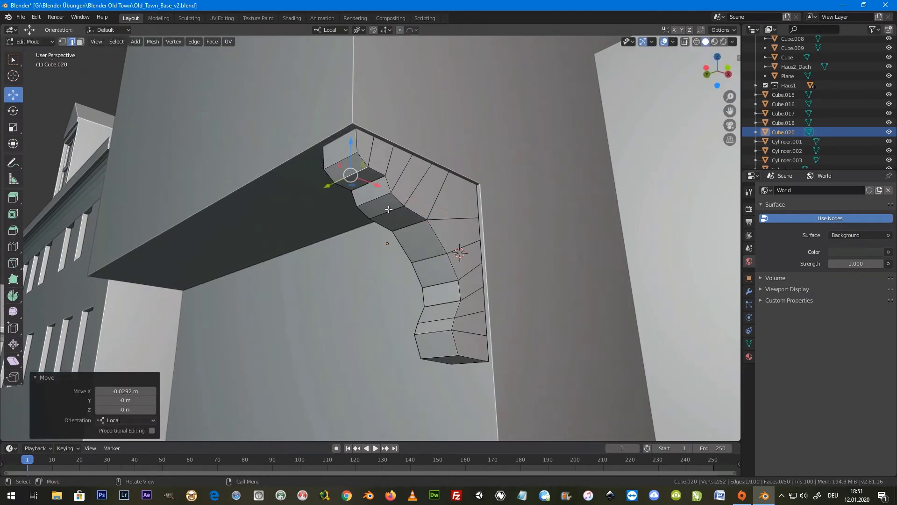
mouse_move(402, 223)
left_mouse_down()
mouse_move(411, 221)
mouse_move(373, 173)
left_mouse_up()
left_click(379, 181)
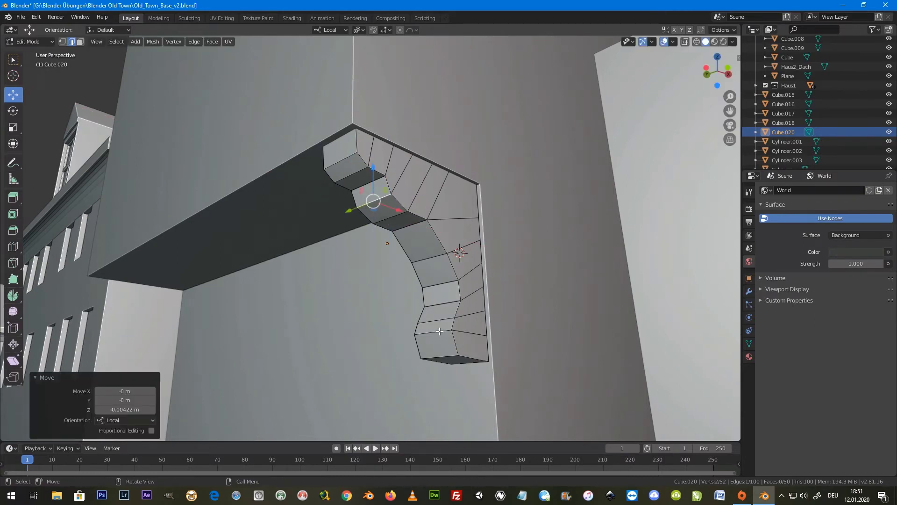
key("Tab")
Step: Duplicate the whole bracket mesh and move the copy 2.08 m along local Y
mouse_move(413, 295)
middle_mouse_down()
mouse_move(439, 329)
mouse_move(416, 303)
mouse_move(491, 327)
middle_mouse_up()
scroll(415, 304, "down", 5)
scroll(489, 282, "up", 1)
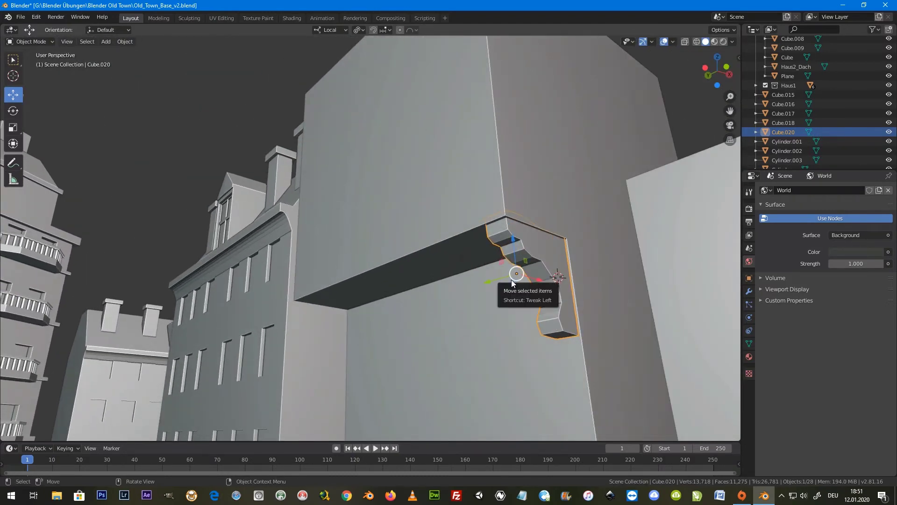
key("Tab")
key("a")
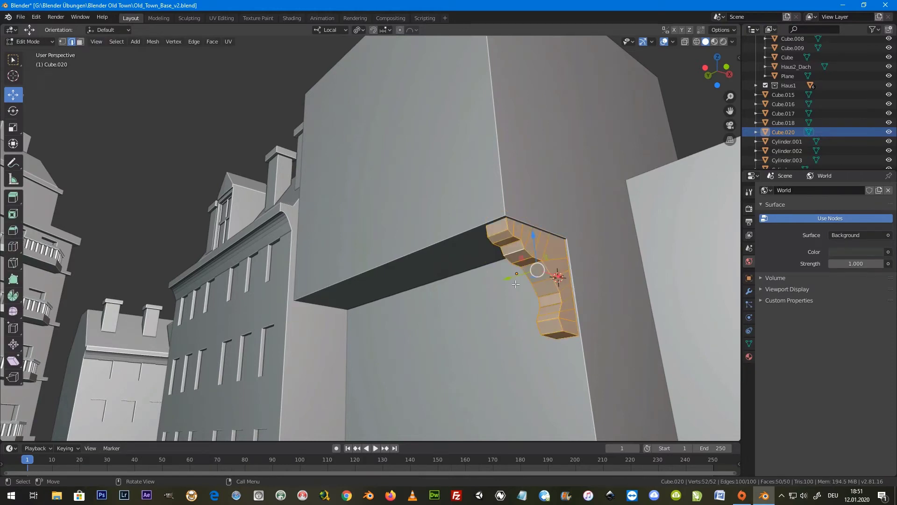
key("shift+d")
right_click(516, 283)
left_click_drag(501, 285, 299, 348)
mouse_move(385, 351)
middle_mouse_down()
mouse_move(339, 368)
mouse_move(366, 339)
middle_mouse_up()
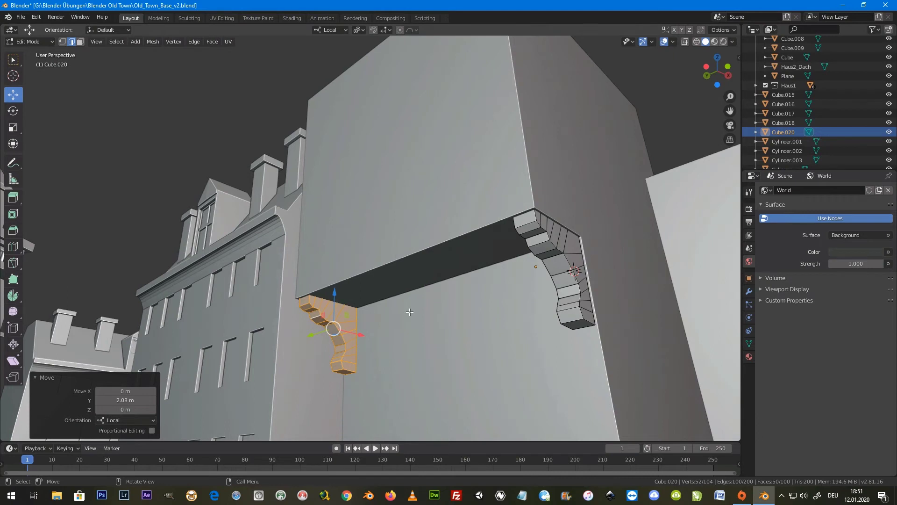
Step: Delete the duplicated bracket's vertices
key("x")
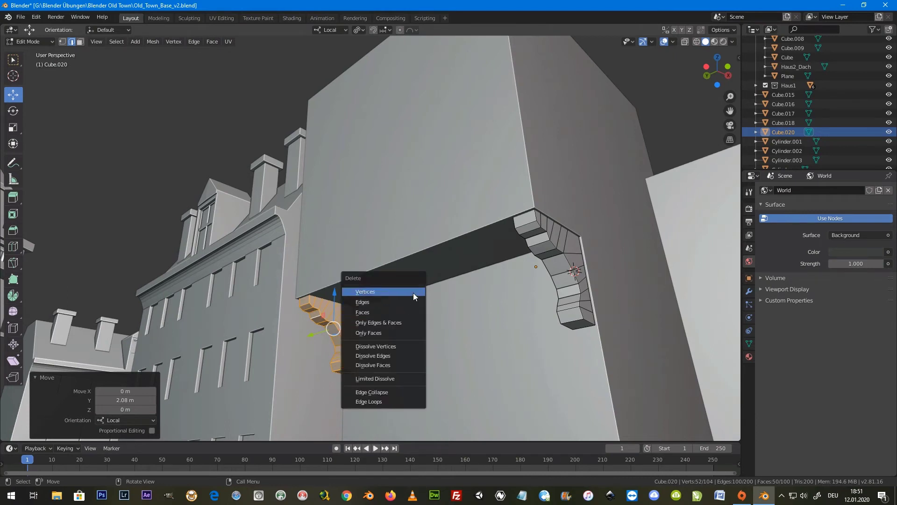
left_click(413, 293)
key("Tab")
Step: Add an Array modifier with count 3, relative offset X 0 and Y 7.540
left_click(749, 291)
left_click(839, 195)
left_click(715, 214)
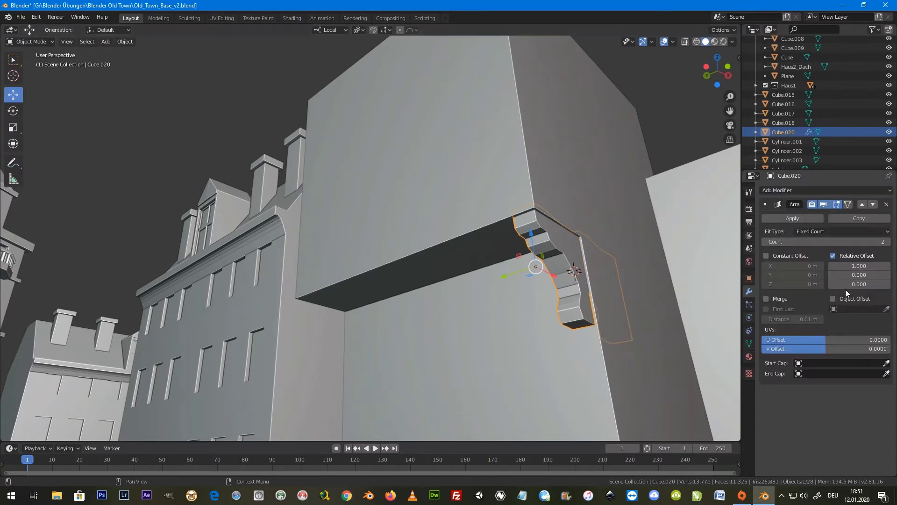
mouse_move(884, 265)
left_mouse_down()
mouse_move(842, 266)
mouse_move(886, 275)
left_mouse_up()
type("5.700")
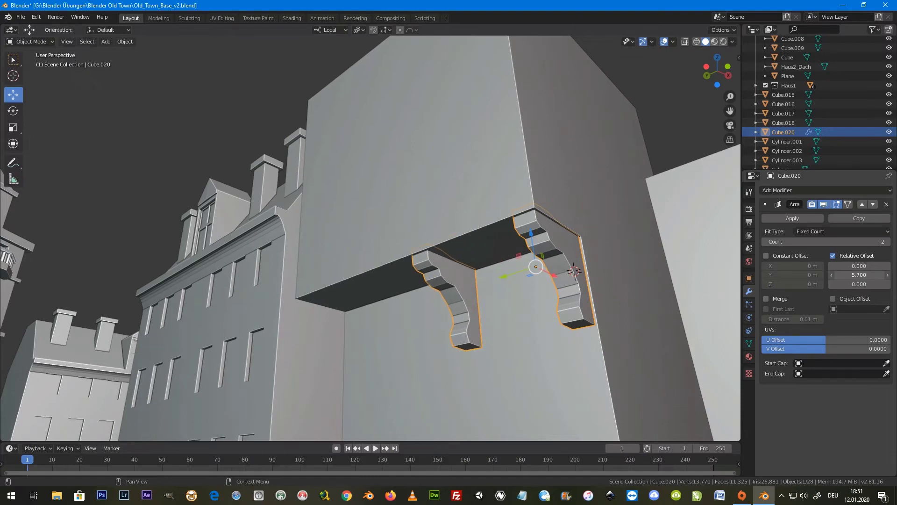
left_click(887, 241)
left_click(859, 275)
type("7.2")
key("Return")
mouse_move(859, 275)
left_mouse_down()
mouse_move(874, 275)
mouse_move(853, 275)
left_mouse_up()
mouse_move(447, 274)
middle_mouse_down()
mouse_move(509, 283)
mouse_move(419, 277)
mouse_move(290, 292)
middle_mouse_up()
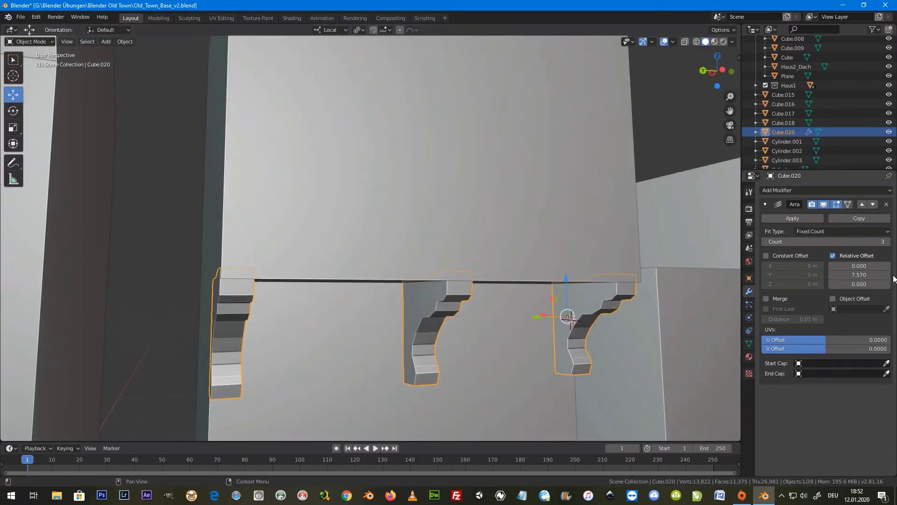
left_click_drag(859, 275, 857, 275)
mouse_move(735, 338)
middle_mouse_down()
mouse_move(605, 334)
mouse_move(602, 294)
middle_mouse_up()
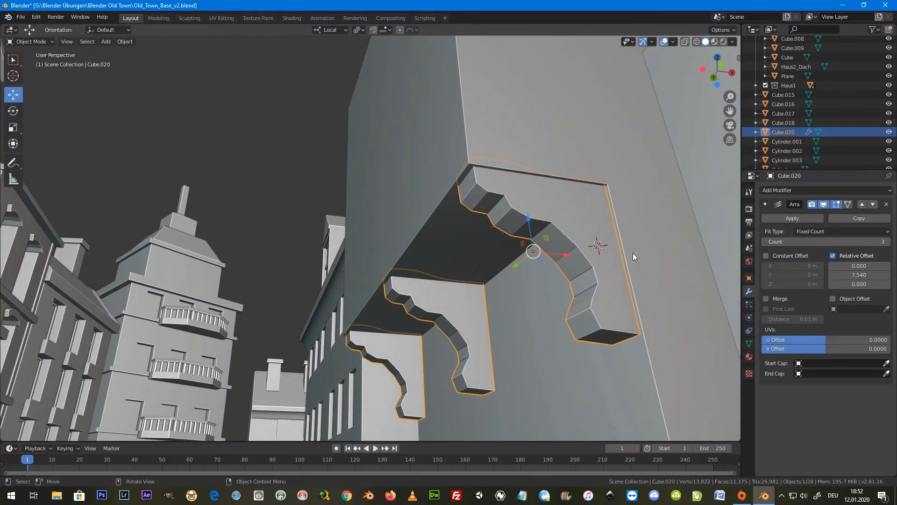
Step: Widen the arrayed brackets slightly to 1.019 on local X
key("s")
key("x")
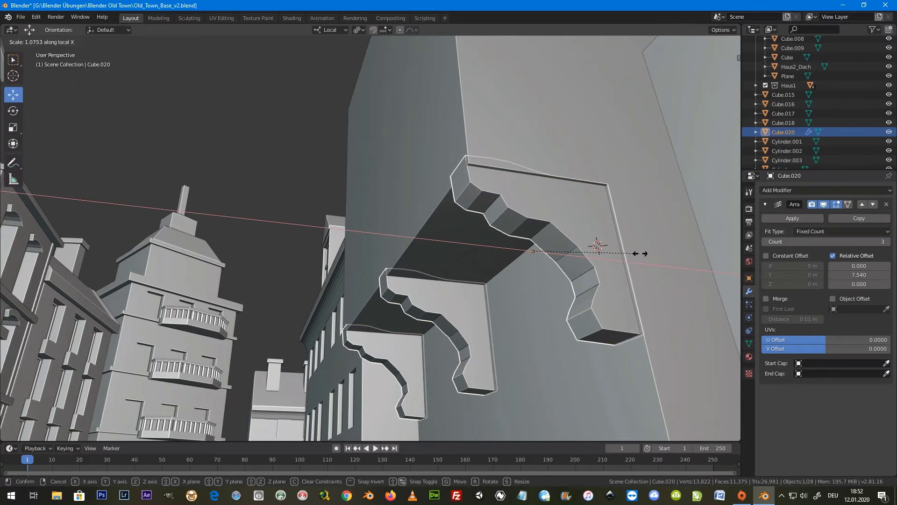
left_click(634, 255)
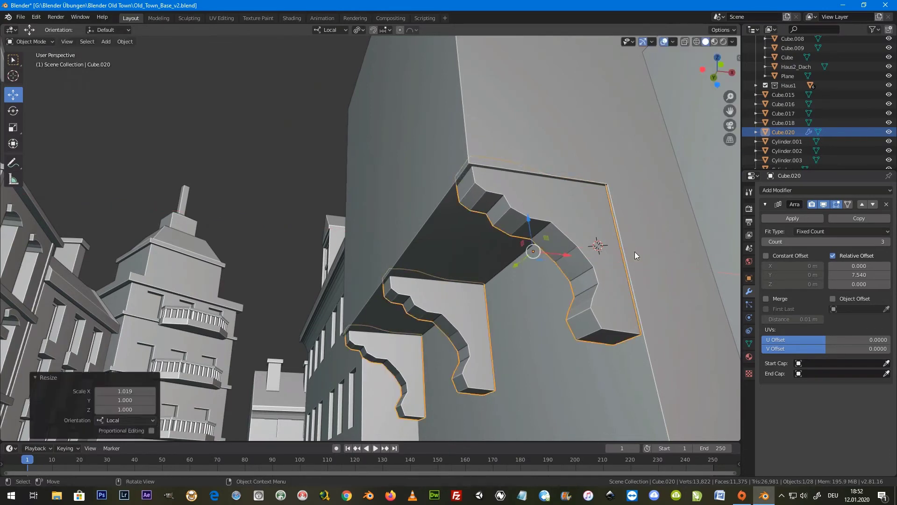
key("Tab")
mouse_move(579, 248)
middle_mouse_down()
mouse_move(580, 261)
mouse_move(557, 247)
mouse_move(500, 323)
mouse_move(416, 319)
mouse_move(430, 335)
mouse_move(454, 278)
mouse_move(480, 257)
mouse_move(506, 265)
mouse_move(525, 248)
middle_mouse_up()
key("Tab")
scroll(455, 279, "up", 4)
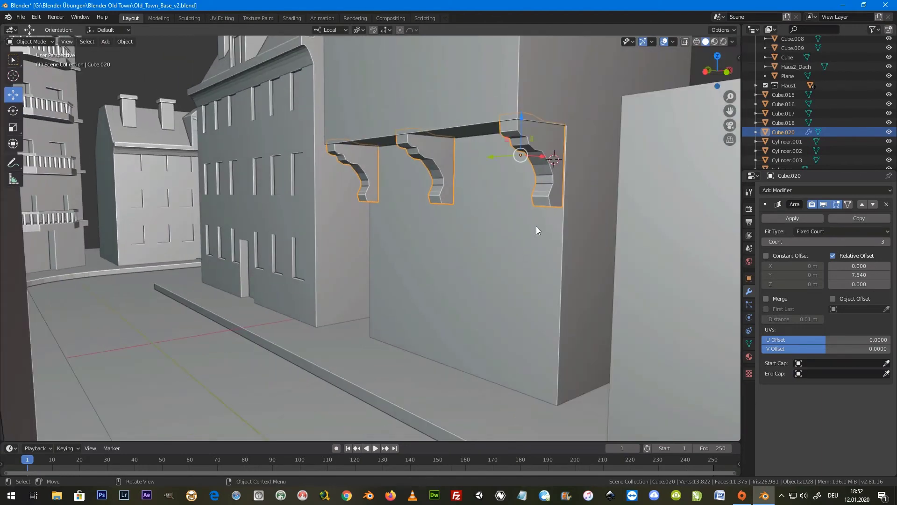
key("Tab")
Step: Select the upper house block and orbit to look up at its face
key("Tab")
left_click(515, 247)
key("Tab")
scroll(514, 262, "up", 5)
scroll(514, 262, "down", 5)
scroll(508, 288, "up", 2)
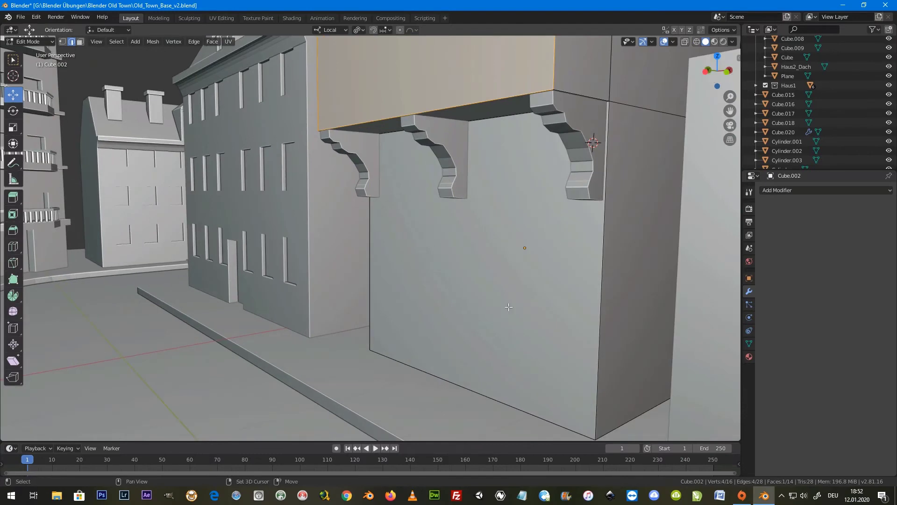
scroll(509, 289, "down", 3)
mouse_move(509, 288)
middle_mouse_down()
mouse_move(517, 297)
mouse_move(501, 125)
middle_mouse_up()
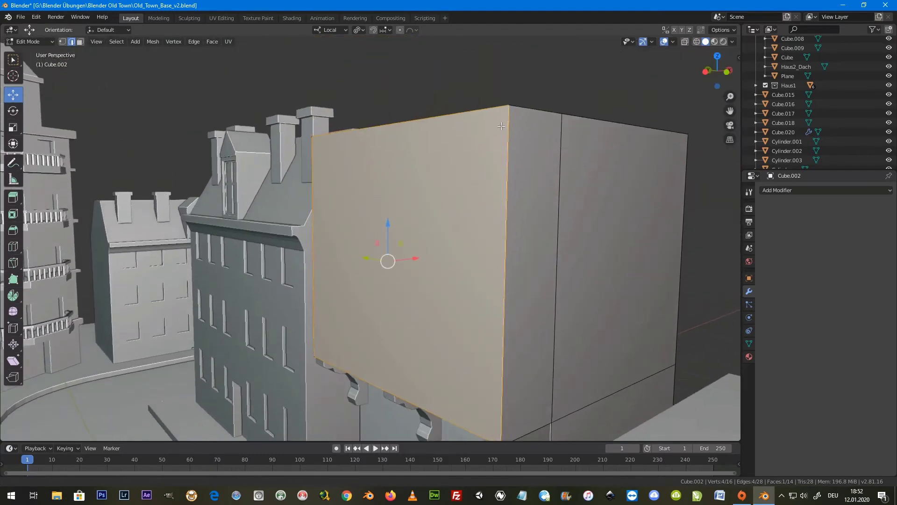
scroll(501, 125, "up", 1)
scroll(491, 140, "up", 5)
scroll(484, 149, "down", 5)
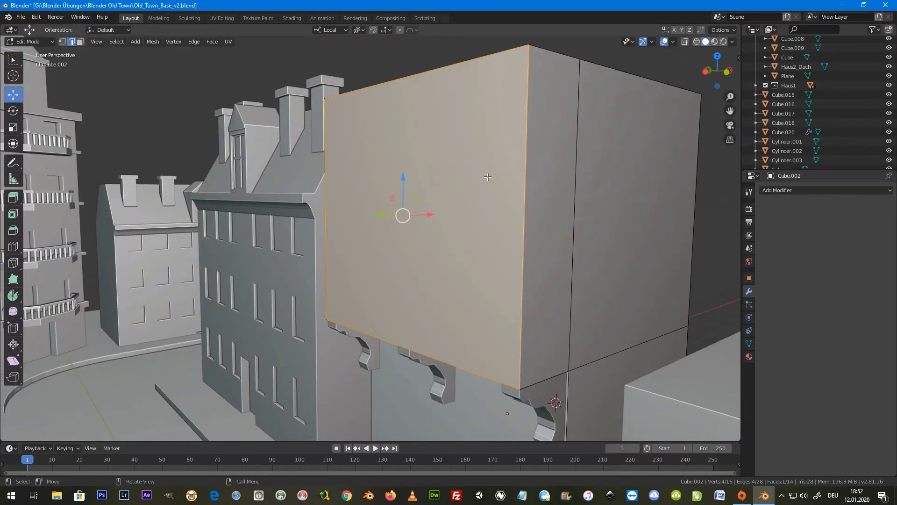
key("Tab")
scroll(487, 177, "down", 3)
scroll(488, 176, "down", 1)
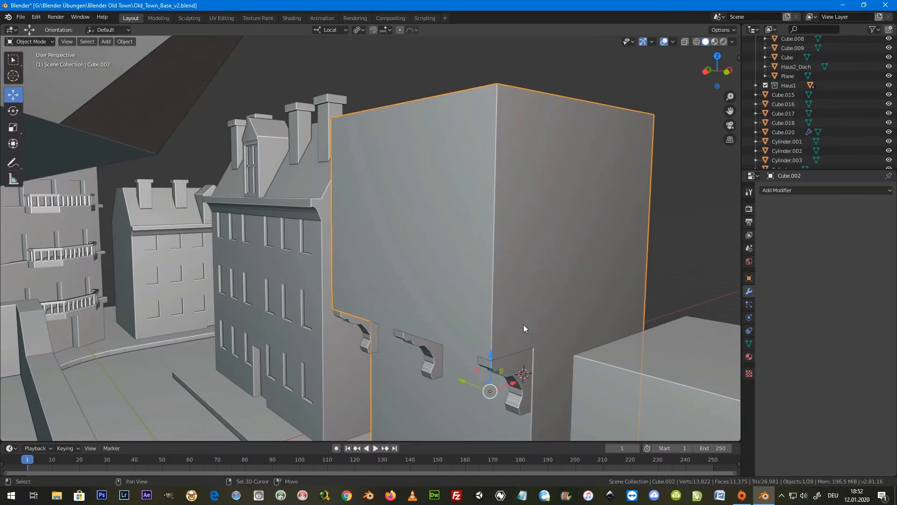
Step: Hide all other objects to isolate Cube.002 and the brackets, then edit Cube.002's mesh
left_click(515, 367, "shift")
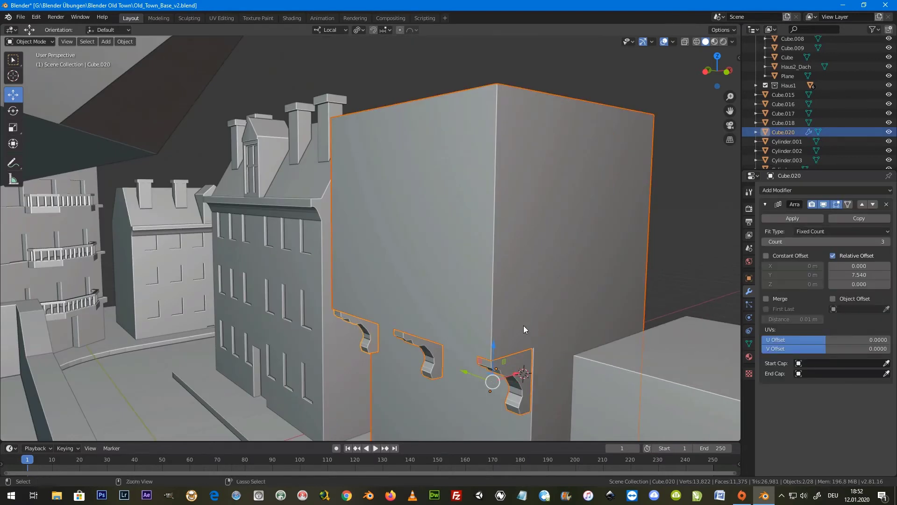
key("ctrl+i")
key("h")
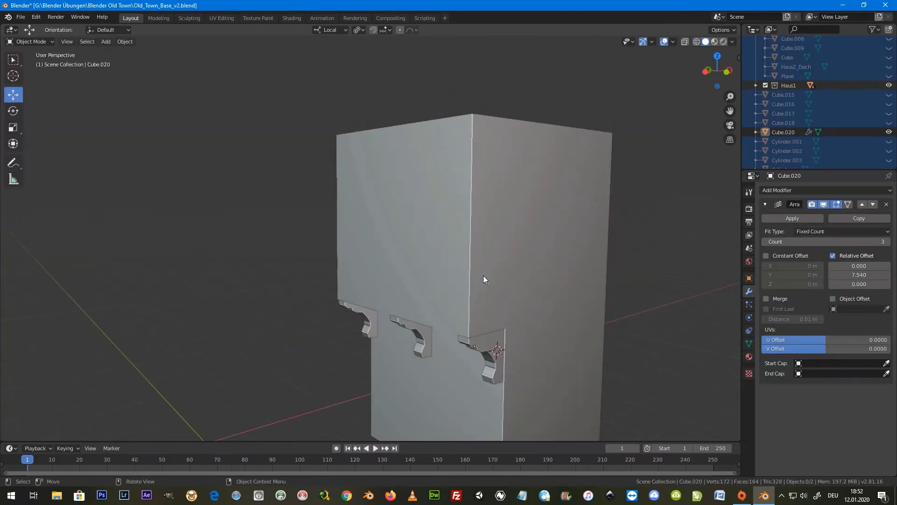
left_click(483, 276)
mouse_move(462, 279)
middle_mouse_down()
mouse_move(475, 259)
mouse_move(456, 256)
mouse_move(451, 263)
mouse_move(461, 270)
middle_mouse_up()
key("Tab")
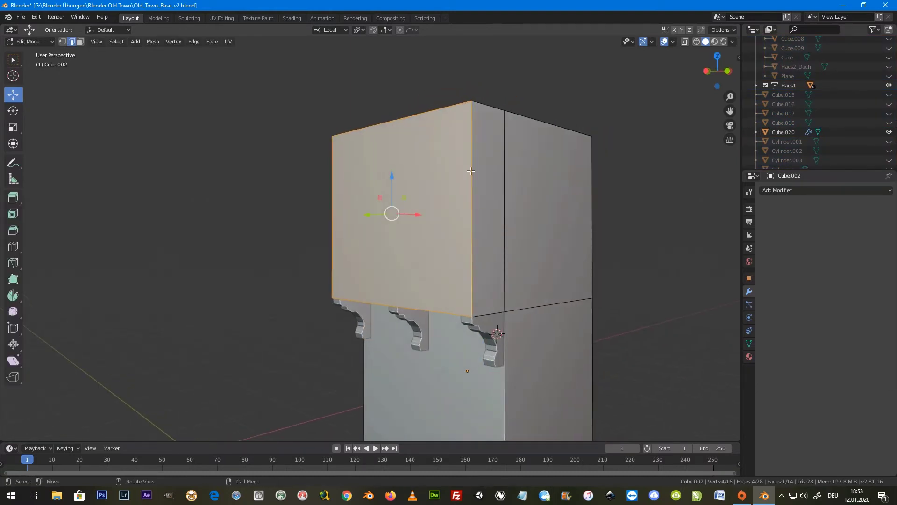
key("ctrl+r")
Step: Add two horizontal edge loops near the block's top and bottom edges
left_click(481, 192)
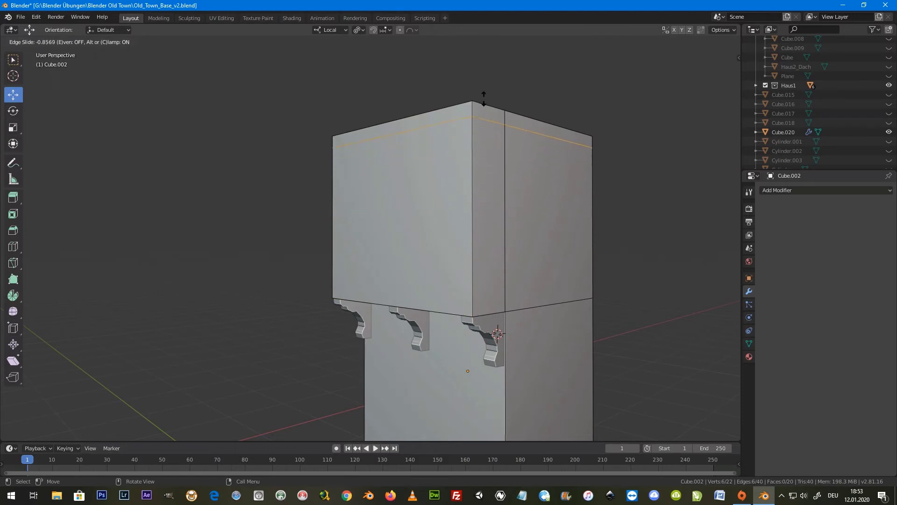
left_click(483, 95)
key("ctrl+r")
left_click(485, 201)
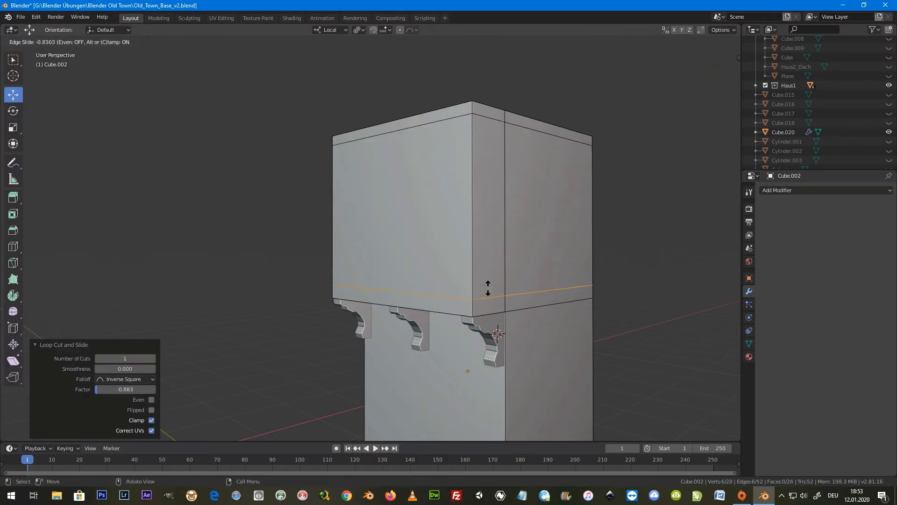
left_click(488, 289)
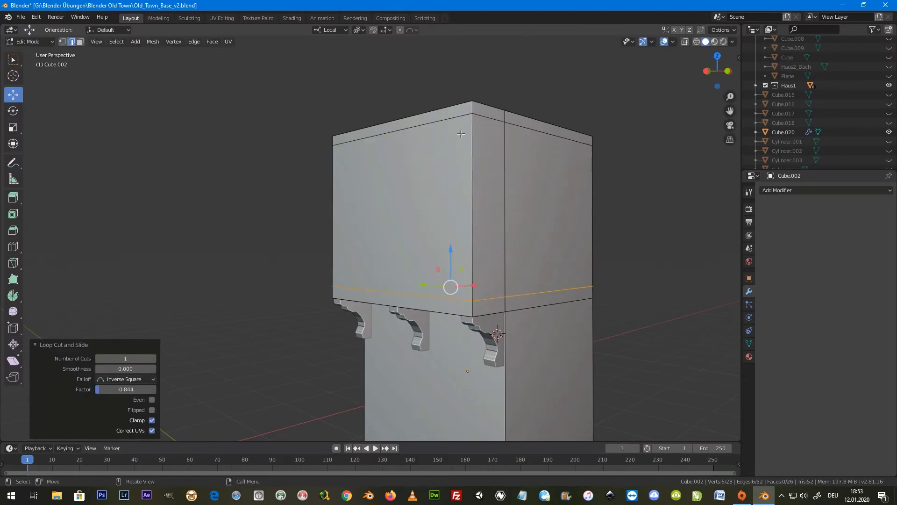
middle_click_drag(461, 134, 498, 149)
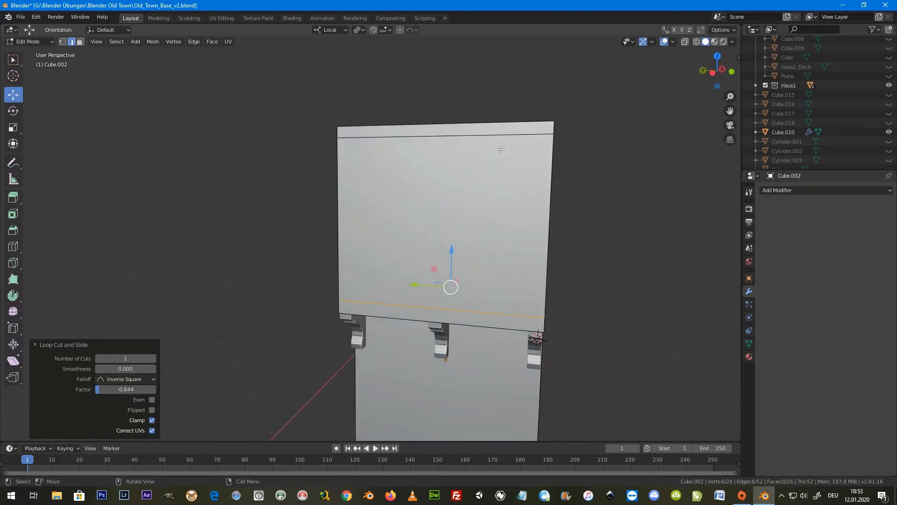
Step: Add vertical edge loops near the front's right and left corner edges
key("ctrl+r")
left_click(542, 141)
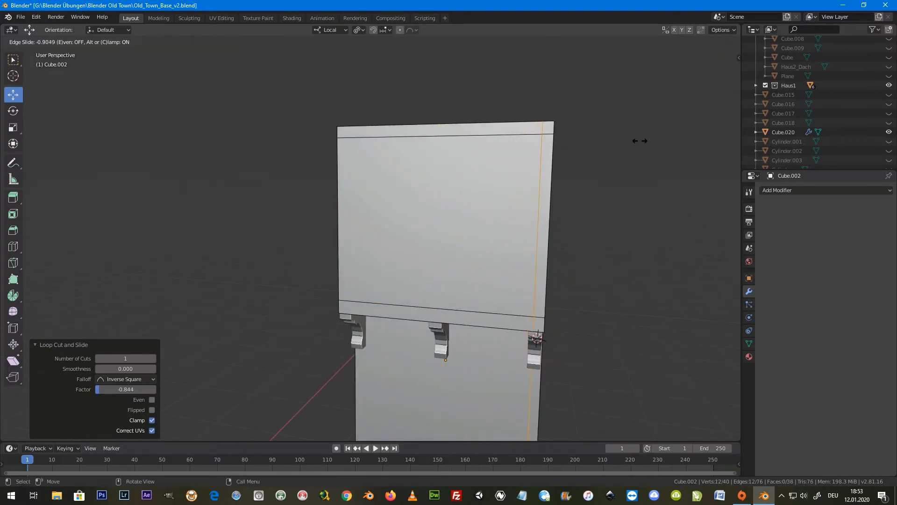
left_click(640, 141)
key("ctrl+r")
left_click(537, 256)
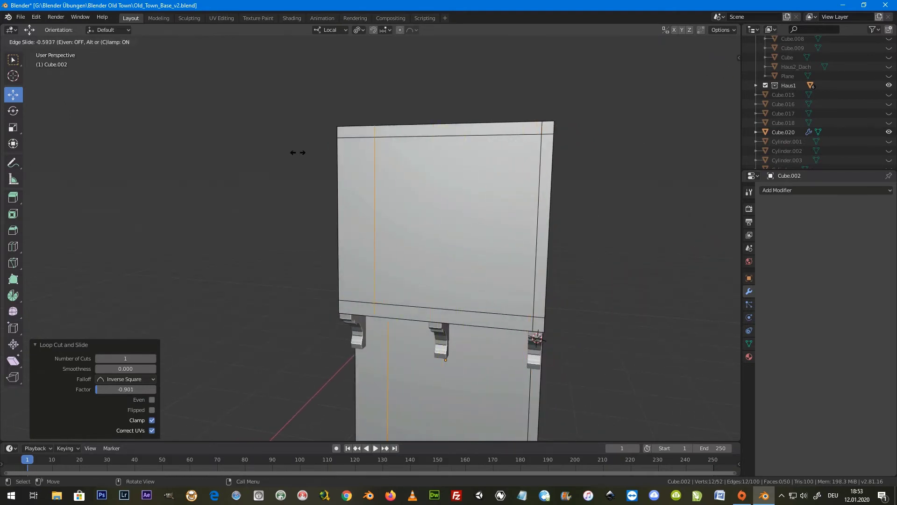
left_click(270, 156)
mouse_move(467, 205)
middle_mouse_down()
mouse_move(437, 206)
mouse_move(437, 177)
middle_mouse_up()
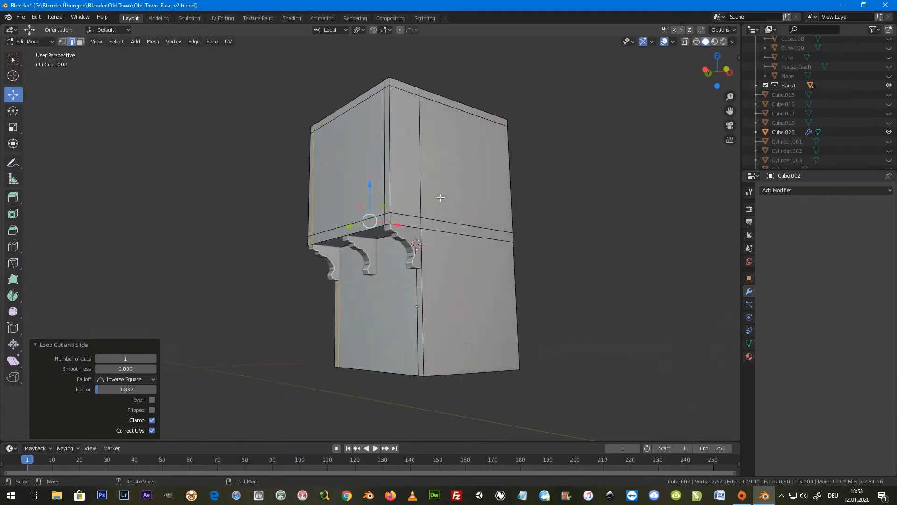
Step: Add four vertical edge loops on the block's side face, slid near its edges
key("ctrl+r")
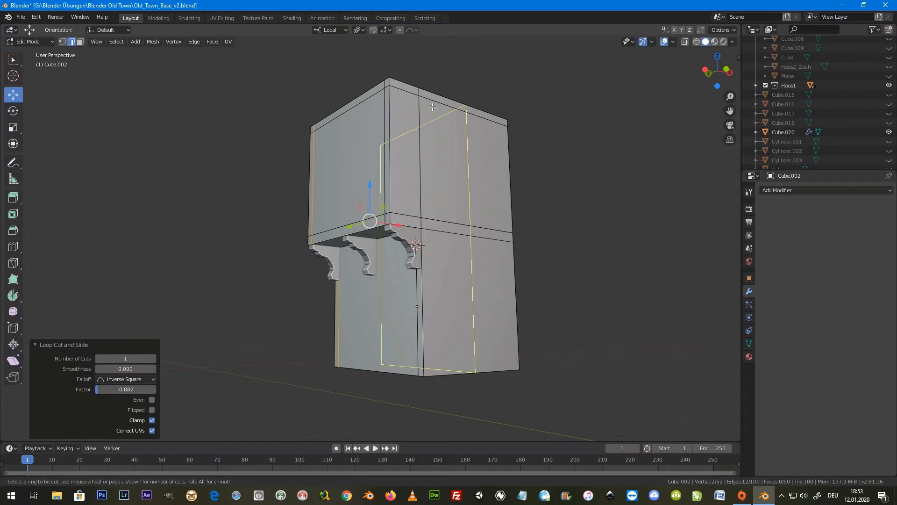
left_click(433, 106)
left_click(393, 100)
key("ctrl+r")
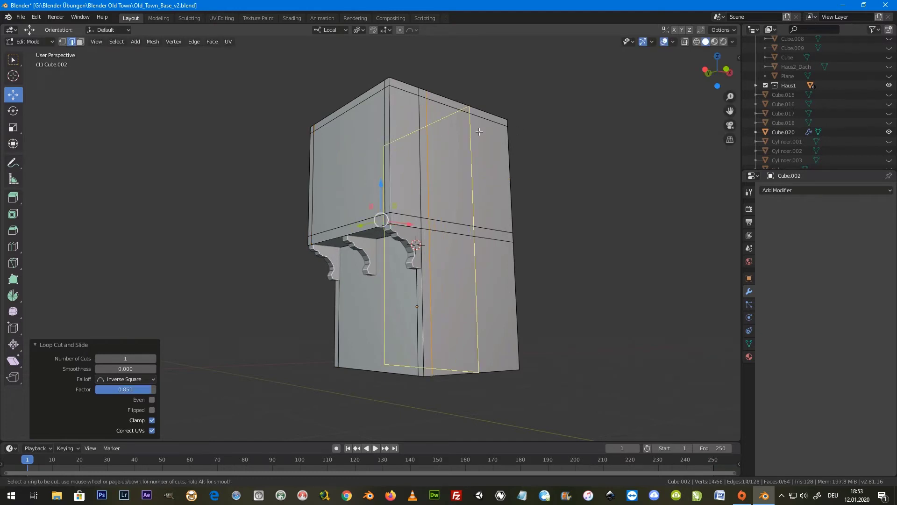
left_click(479, 132)
left_click(505, 144)
key("ctrl+r")
left_click(446, 125)
left_click(444, 124)
key("ctrl+r")
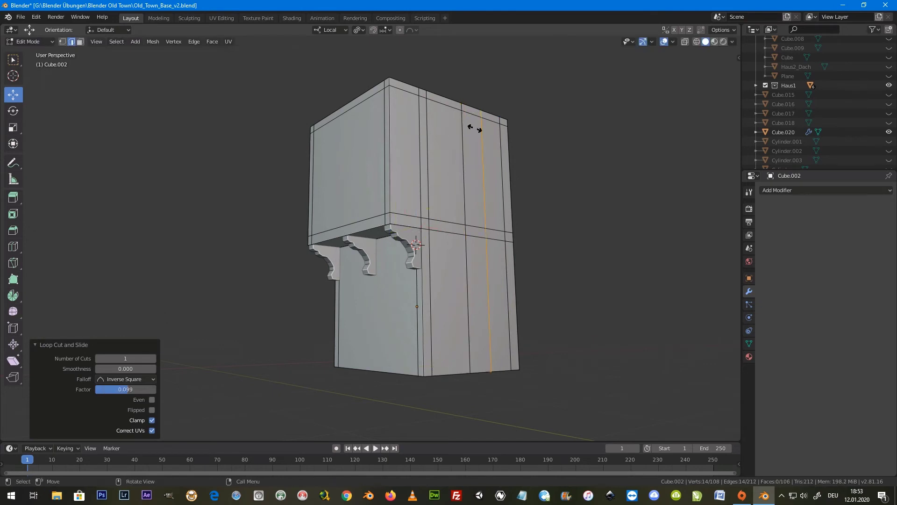
left_click(473, 128)
middle_click_drag(420, 266, 411, 270)
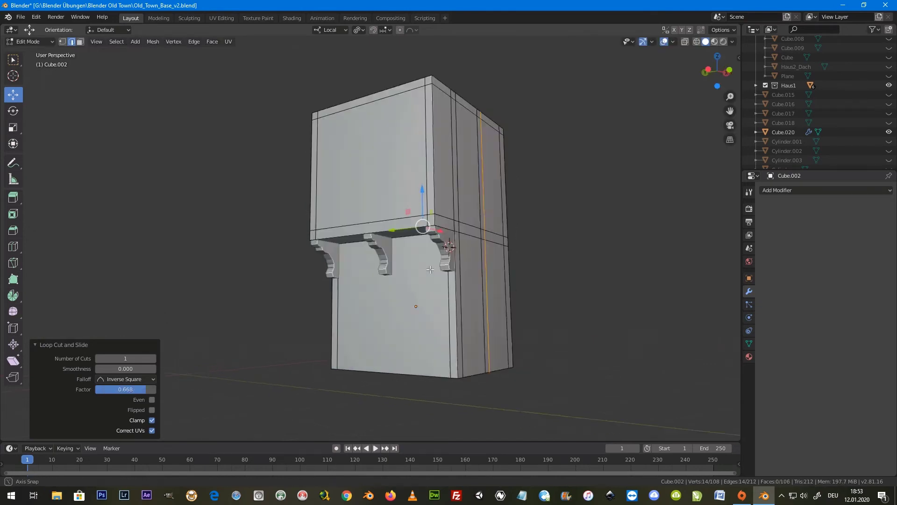
scroll(382, 292, "up", 2)
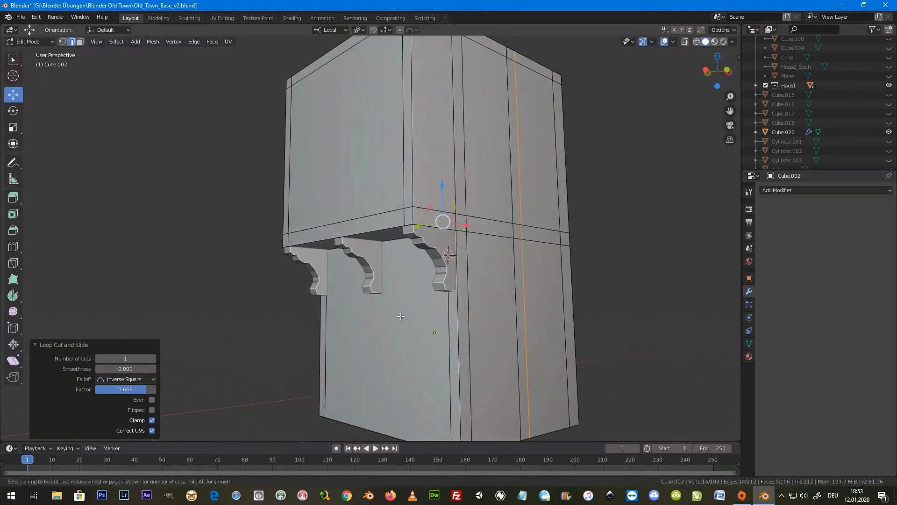
Step: Add two horizontal edge loops on the lower storey just below the brackets
key("ctrl+r")
left_click(480, 317)
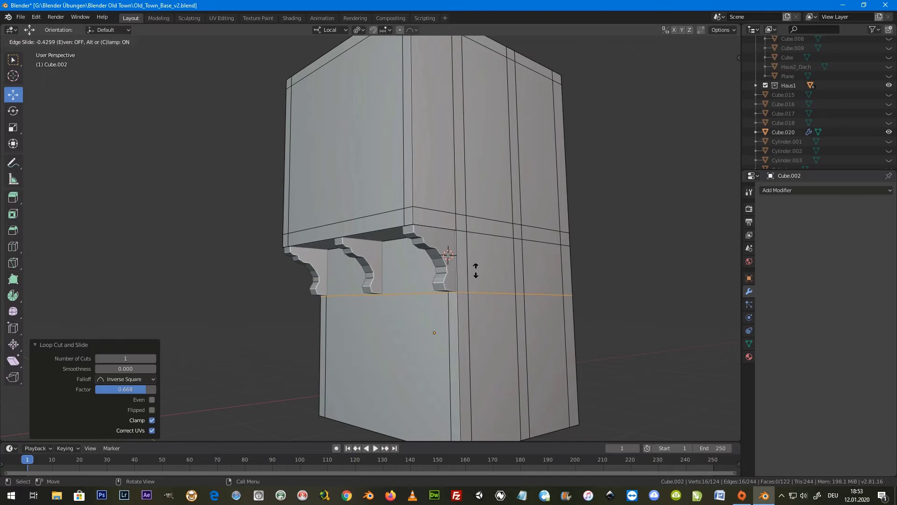
left_click(475, 269)
key("ctrl+r")
left_click(473, 330)
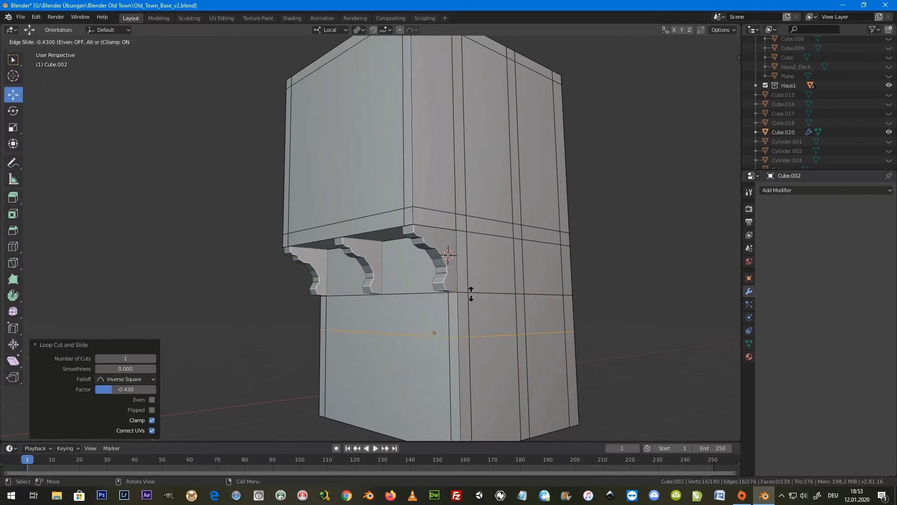
left_click(473, 260)
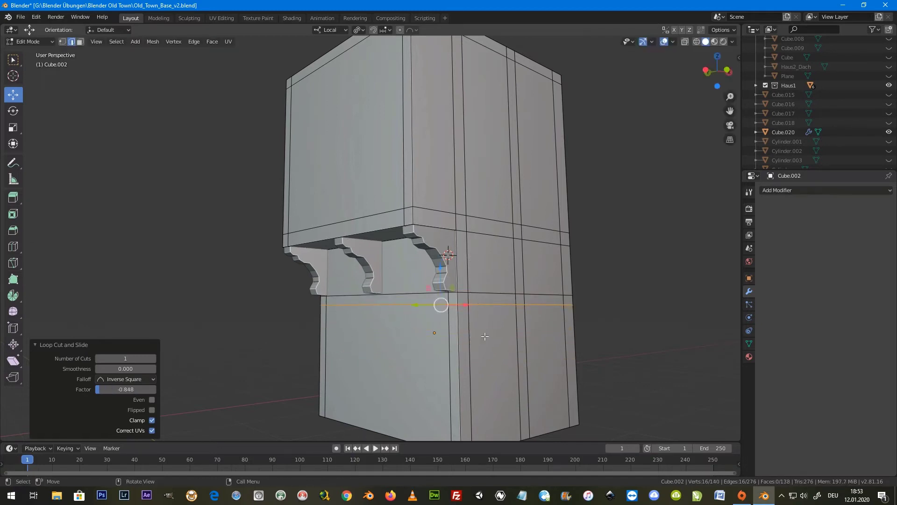
mouse_move(484, 350)
middle_mouse_down()
mouse_move(474, 253)
mouse_move(490, 329)
middle_mouse_up()
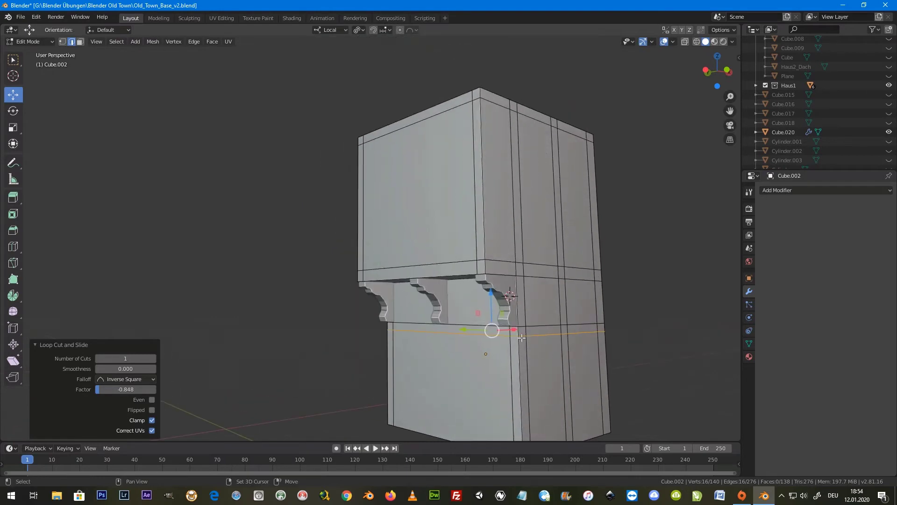
left_click(81, 42)
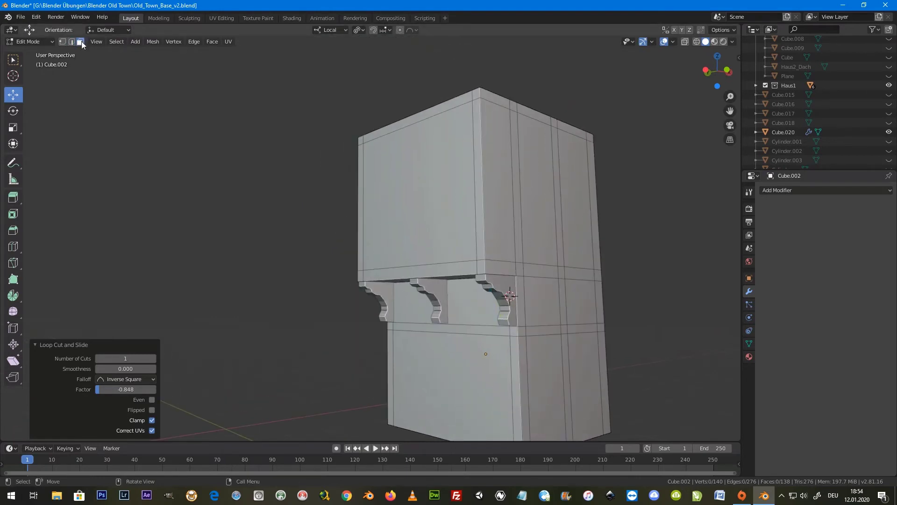
left_click(472, 96, "alt")
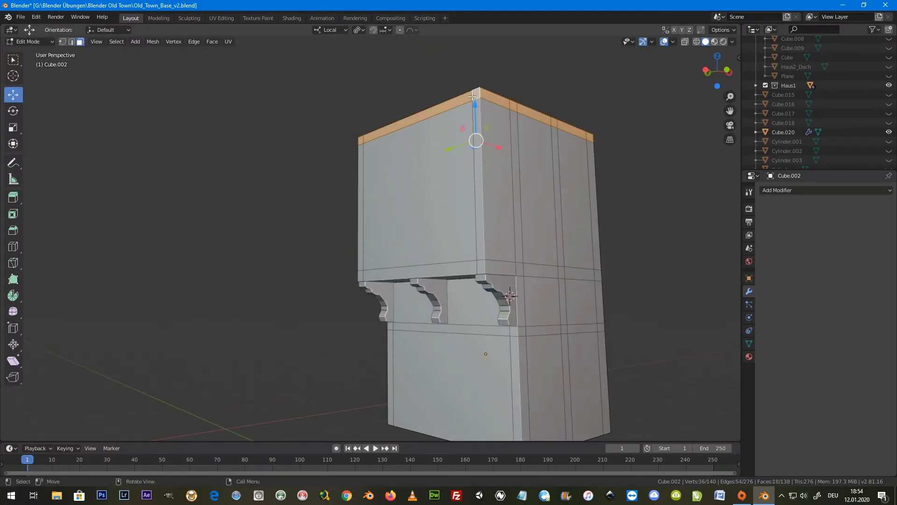
Step: Extrude the top rim faces and scale them 1.07 horizontally into an overhanging ledge
key("e")
right_click(574, 95)
key("s")
key("shift+z")
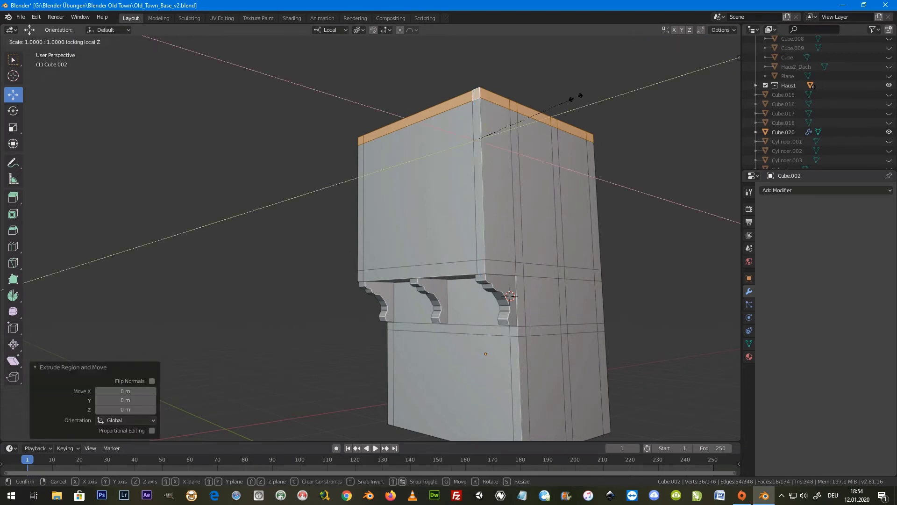
left_click(583, 95)
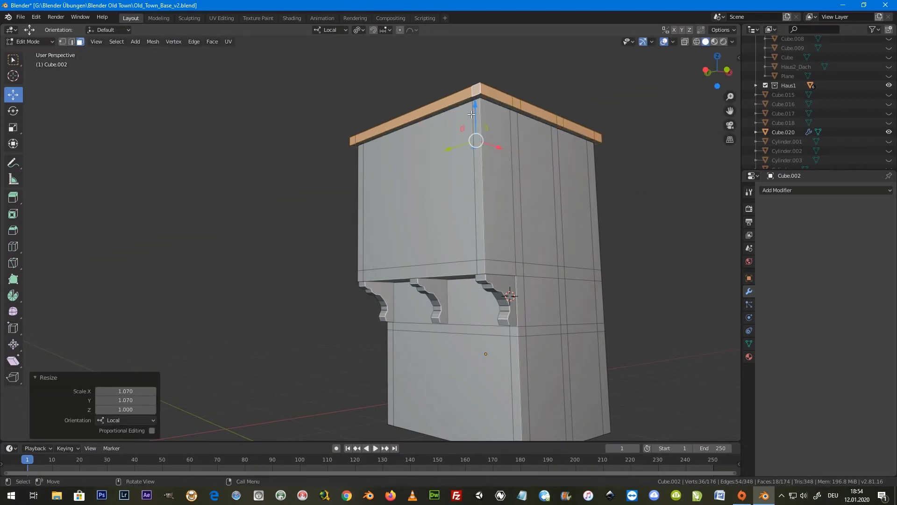
Step: Extrude the left and front corner strips and the bottom sill strip outward as beams
left_click(363, 258)
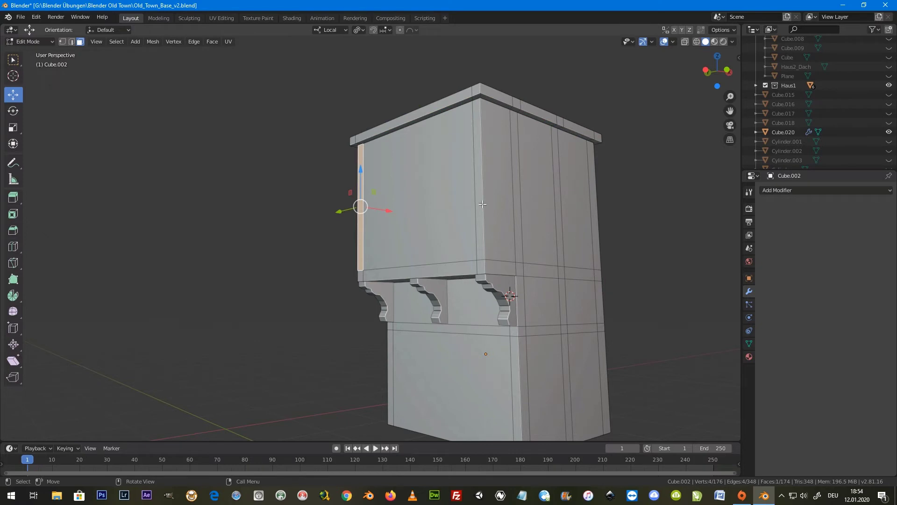
left_click(479, 182, "shift")
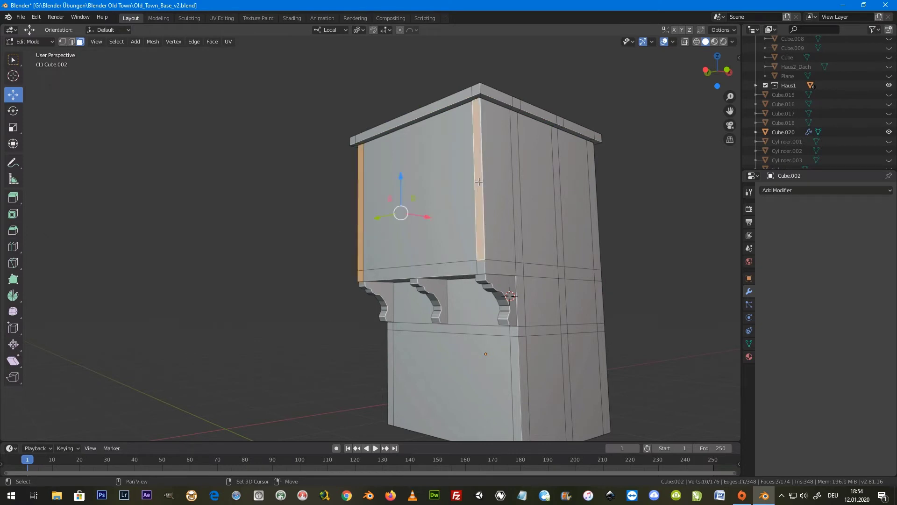
left_click(480, 265, "shift")
key("e")
left_click_drag(440, 225, 436, 224)
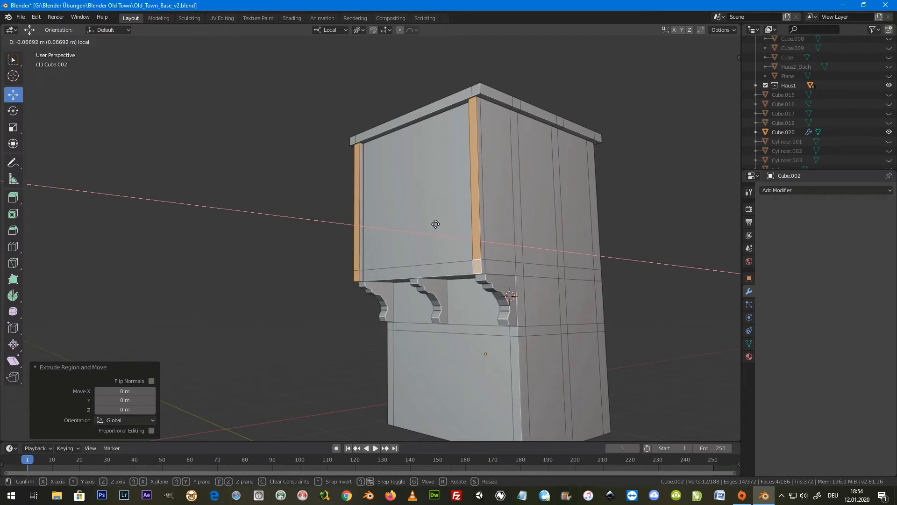
left_click(435, 224)
left_click(430, 268)
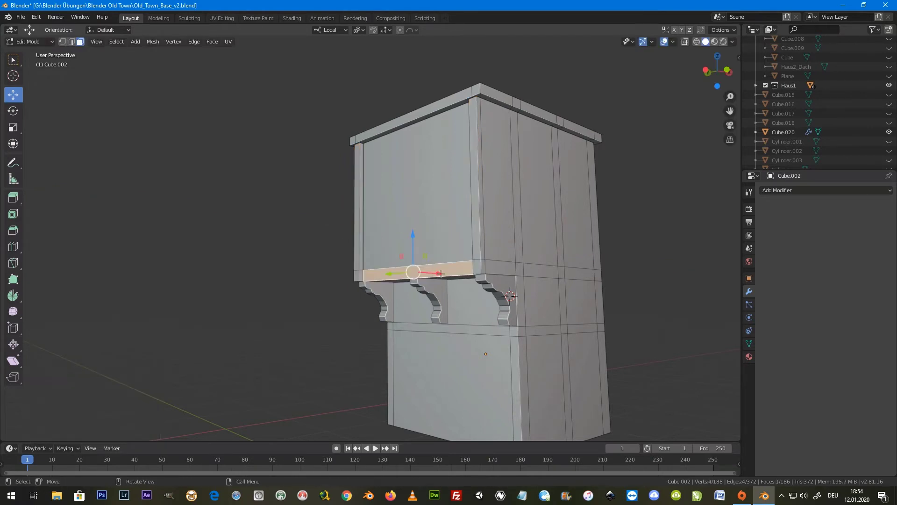
key("e")
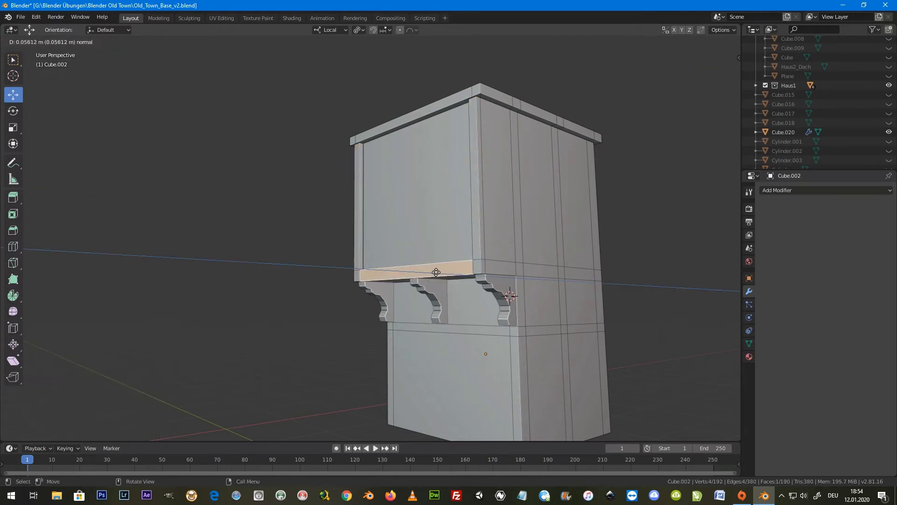
left_click(436, 272)
Step: Extrude another vertical corner strip outward and start selecting a side vertical strip
left_click(475, 106)
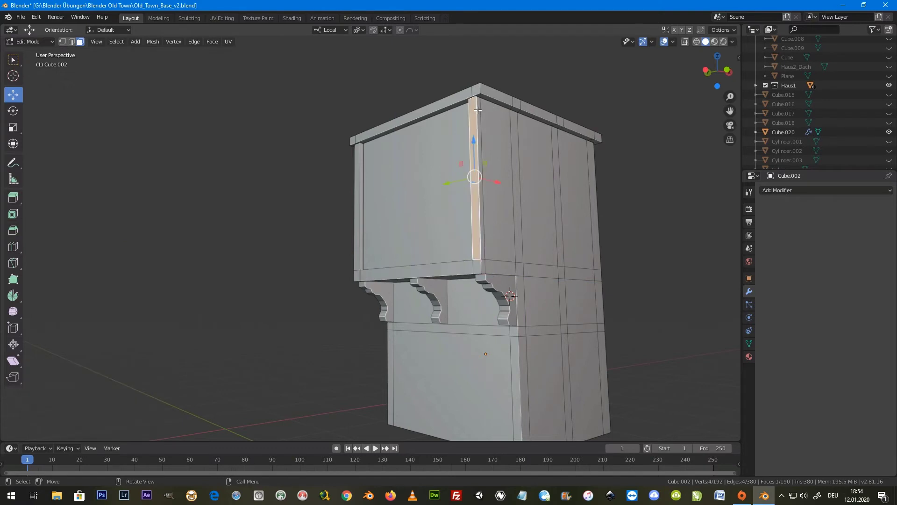
left_click(485, 265, "shift")
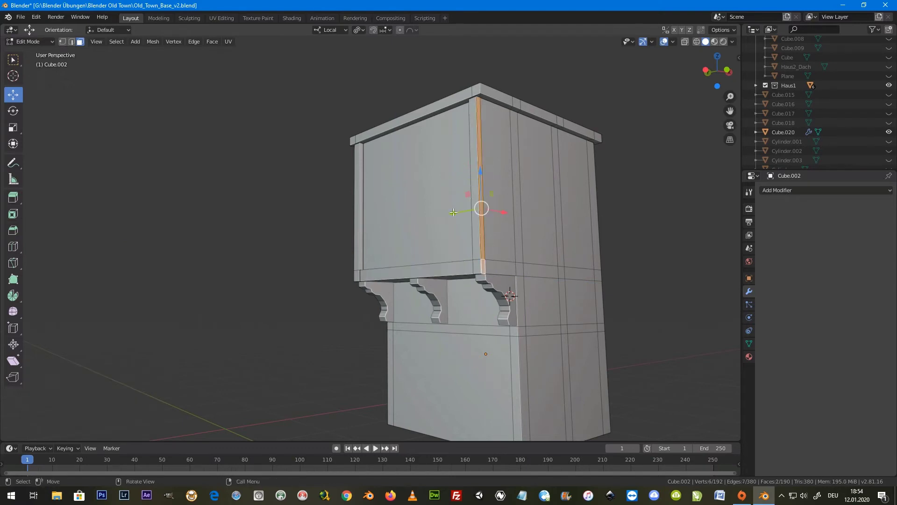
key("e")
left_click(455, 211)
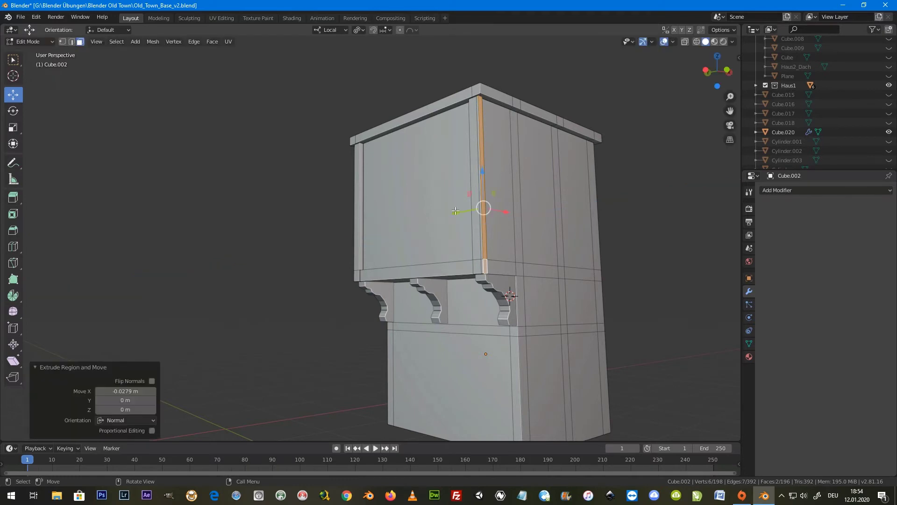
left_click(519, 212)
left_click(521, 289, "ctrl")
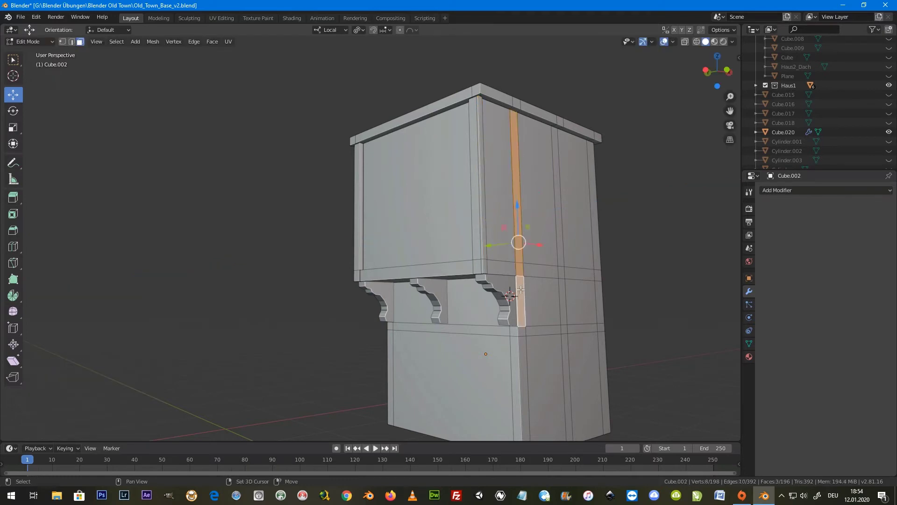
Step: Select the side vertical strip and the upper-storey wall strip faces
left_click(524, 350, "ctrl")
left_click(527, 331, "ctrl")
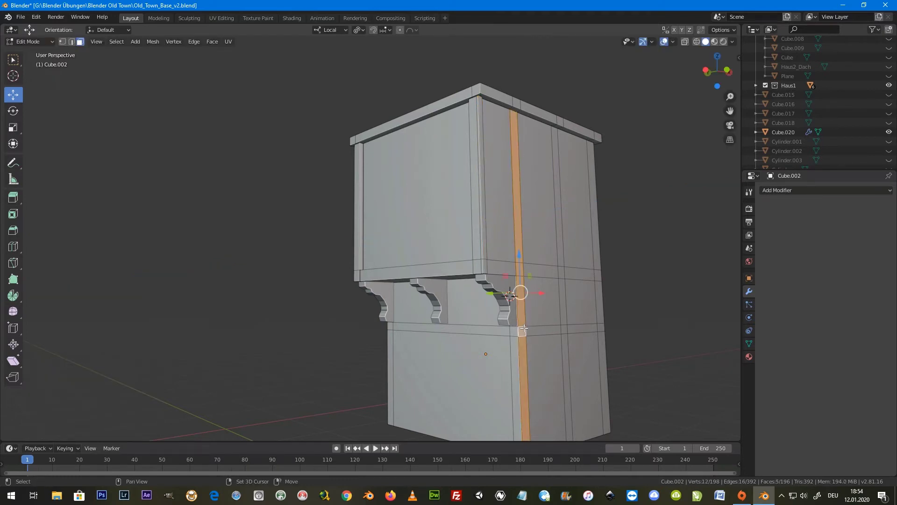
middle_click_drag(527, 331, 543, 258)
left_click(553, 172, "shift")
left_click(588, 166, "shift")
left_click(590, 244, "shift")
left_click(593, 293, "shift")
left_click(596, 346, "shift")
left_click(559, 327, "shift")
Step: Add the centre strip faces and extrude all selected strips outward as beams
left_click_drag(556, 253, 559, 249)
left_click(554, 261)
mouse_move(555, 261)
middle_mouse_down()
mouse_move(495, 267)
mouse_move(554, 262)
mouse_move(648, 303)
middle_mouse_up()
left_click(554, 264, "shift")
left_click(548, 238, "shift")
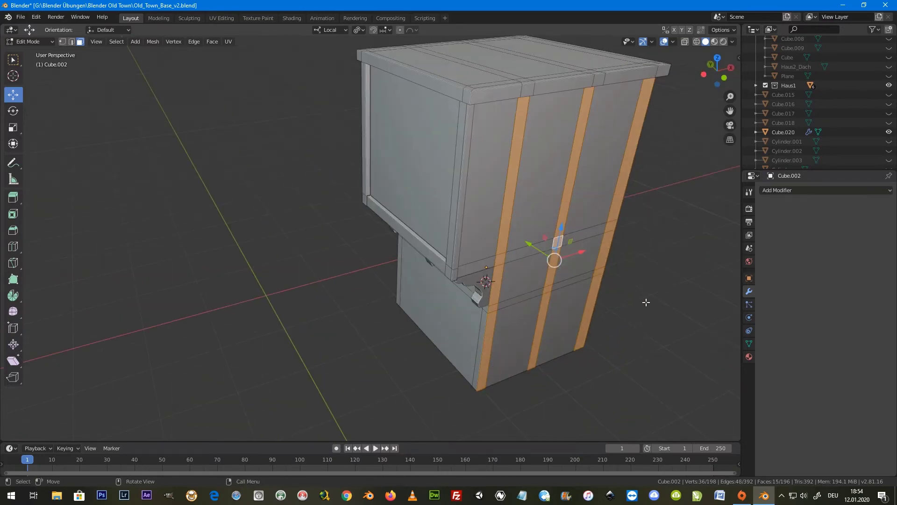
key("e")
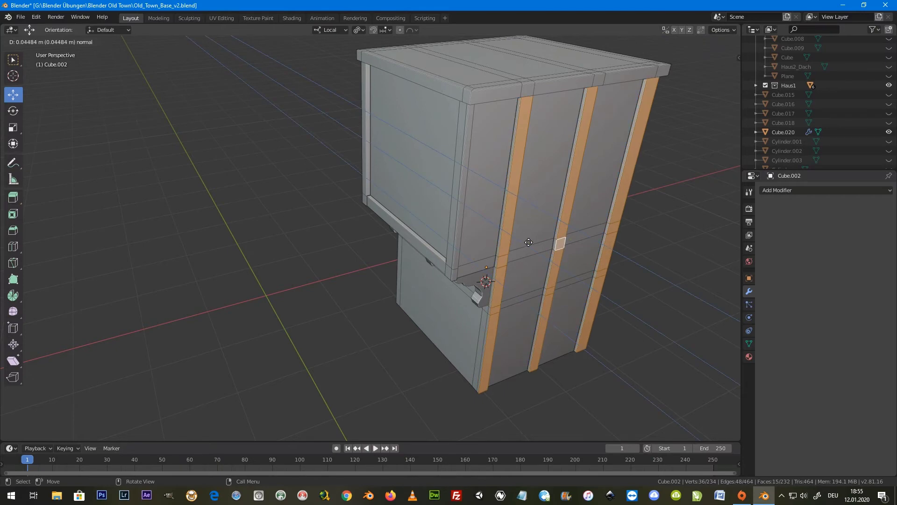
left_click(530, 243)
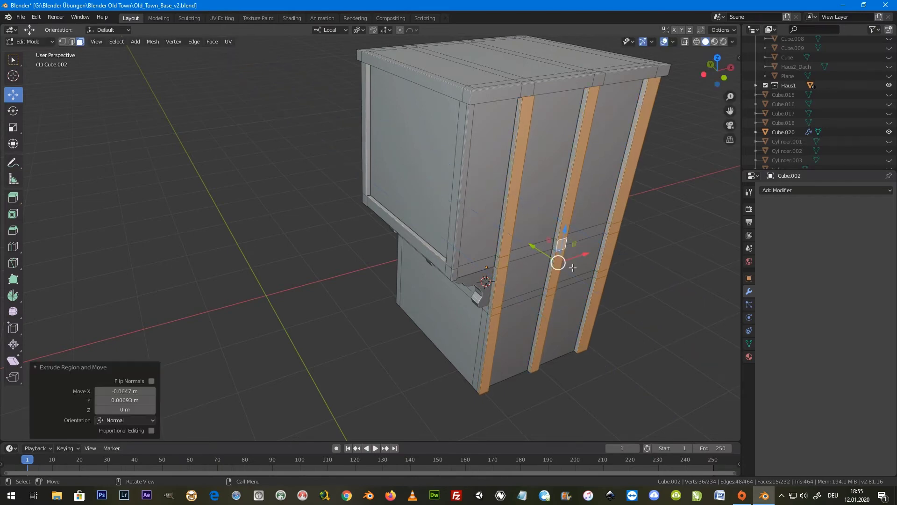
Step: Extrude five horizontal strip faces into rails pushed out from the wall
middle_click_drag(530, 242, 509, 275)
scroll(509, 276, "up", 2)
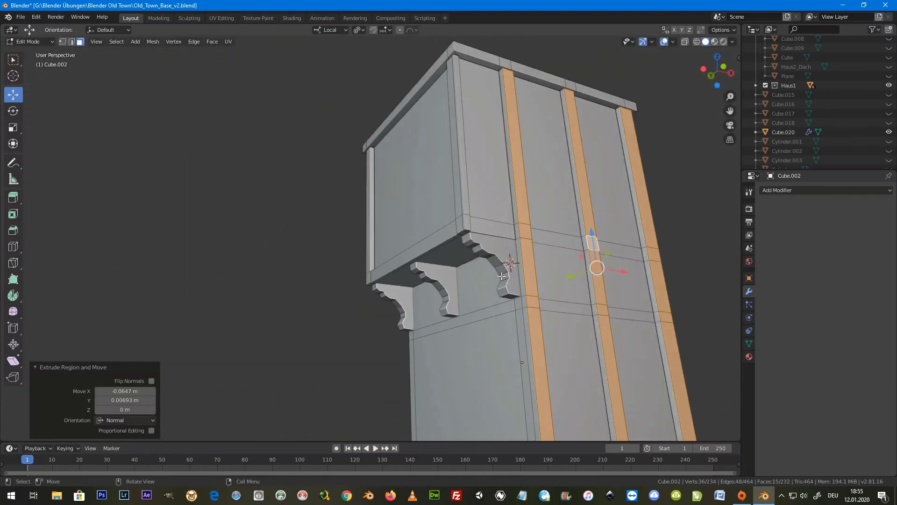
scroll(514, 243, "up", 2)
left_click(515, 227)
left_click(587, 241, "shift")
left_click(668, 253, "shift")
left_click(594, 317, "shift")
left_click(681, 331, "shift")
key("e")
right_click(588, 282)
key("g")
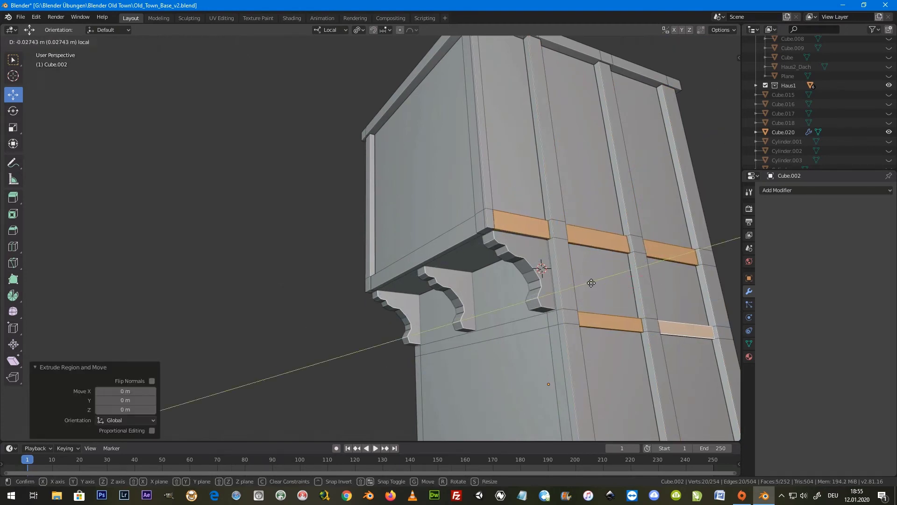
left_click(593, 283)
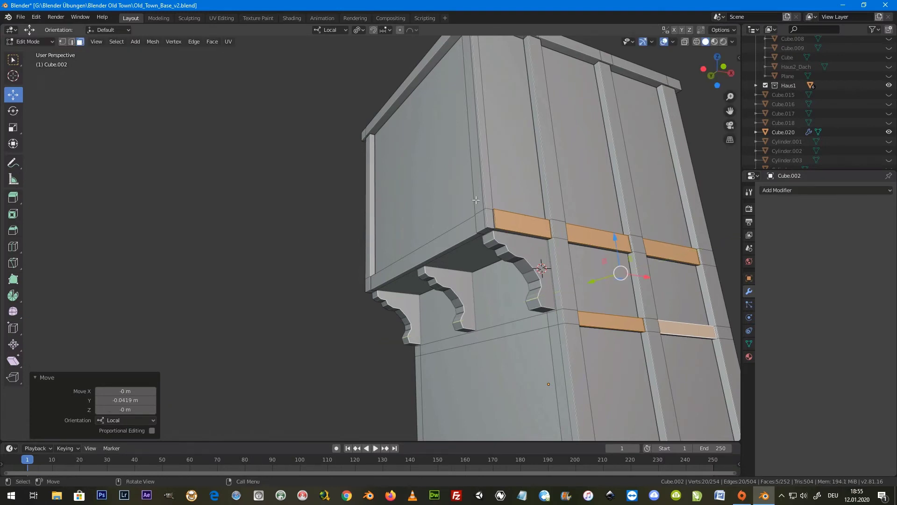
Step: Shift the long vertical corner strip outward, then return to Object Mode
left_click(480, 136)
left_click(489, 219, "shift")
middle_click_drag(489, 219, 505, 243, "shift")
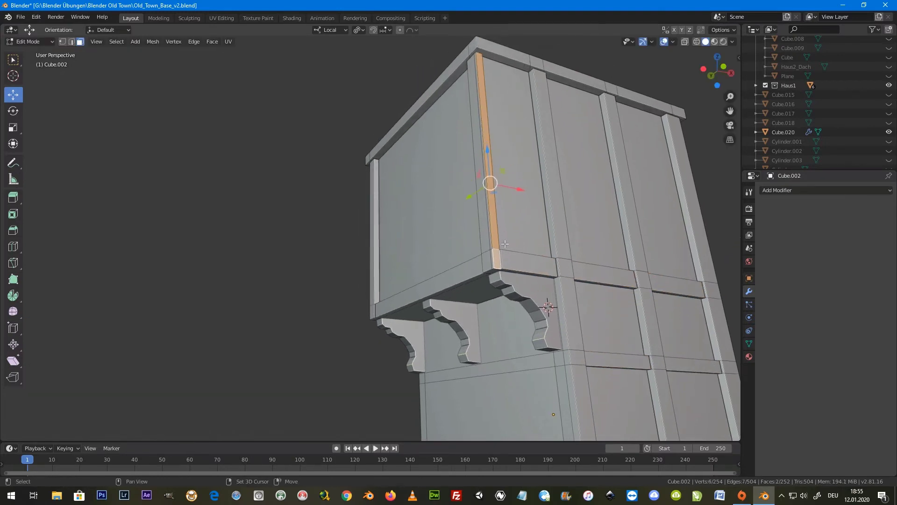
left_click_drag(472, 199, 472, 194)
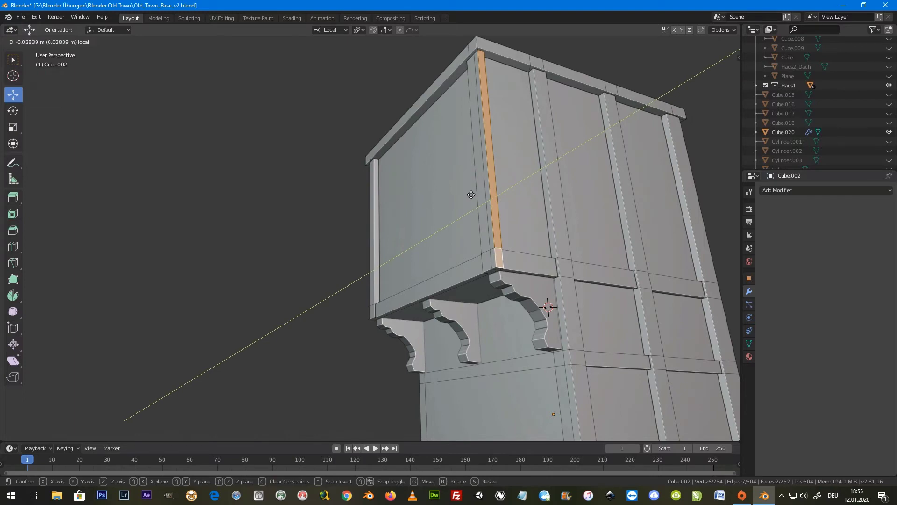
left_click(471, 195)
key("Tab")
scroll(529, 203, "down", 4)
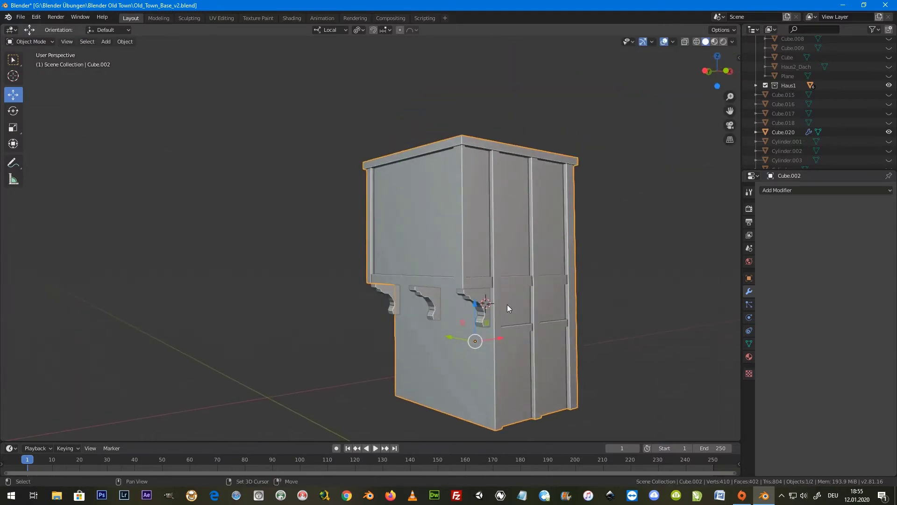
Step: In Edit Mode, select the left, top and right door-frame strips and corner faces
middle_click_drag(506, 304, 539, 268, "shift")
scroll(523, 288, "up", 5)
mouse_move(574, 301)
middle_mouse_down()
mouse_move(418, 243)
mouse_move(451, 249)
middle_mouse_up()
key("Tab")
left_click(341, 223)
left_click(340, 243, "shift")
left_click(522, 213, "shift")
left_click(562, 200, "shift")
left_click(563, 240, "shift")
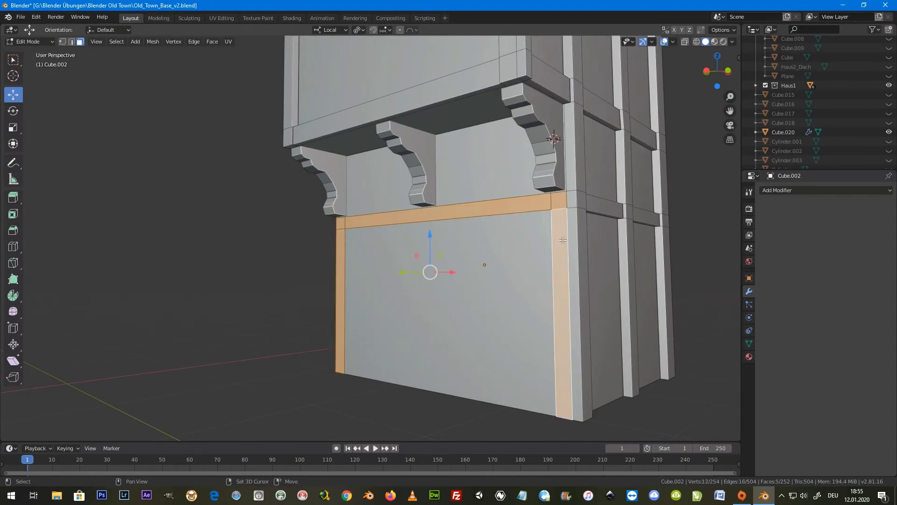
mouse_move(569, 198)
middle_mouse_down()
mouse_move(529, 163)
mouse_move(529, 210)
middle_mouse_up()
mouse_move(513, 126)
middle_mouse_down()
mouse_move(540, 136)
mouse_move(523, 159)
middle_mouse_up()
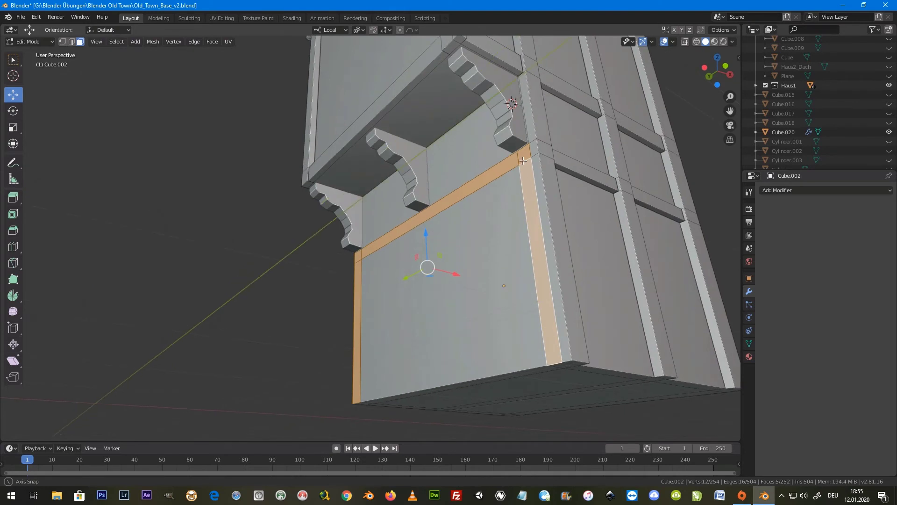
middle_click_drag(523, 160, 513, 160)
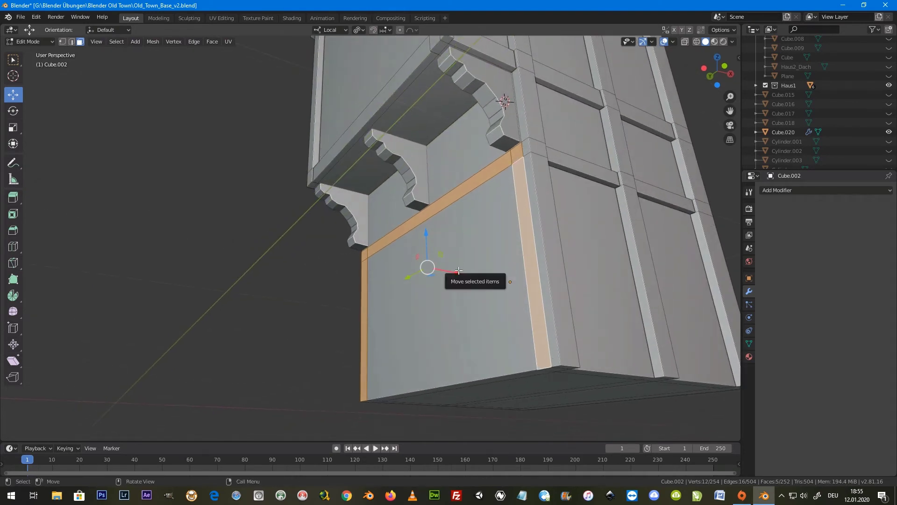
Step: Extrude the door-frame strips and adjust their position outward
key("e")
key("Escape")
key("g")
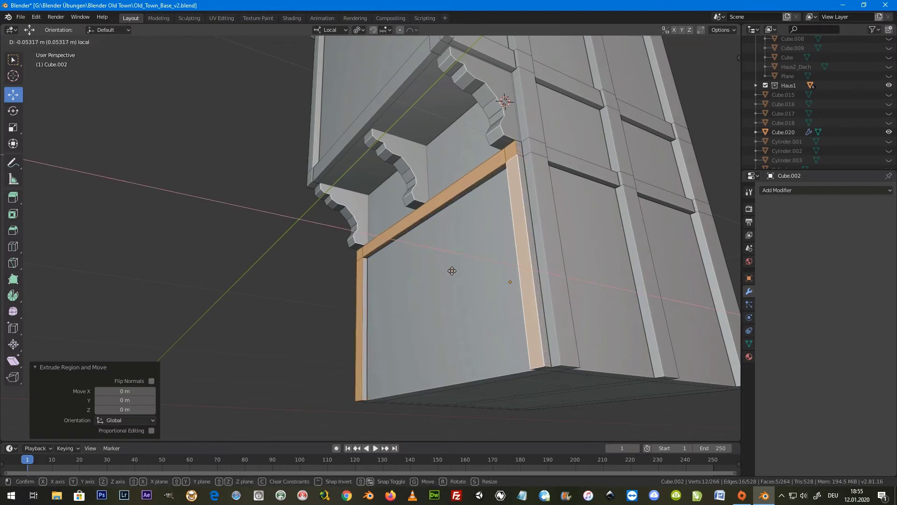
left_click(451, 269)
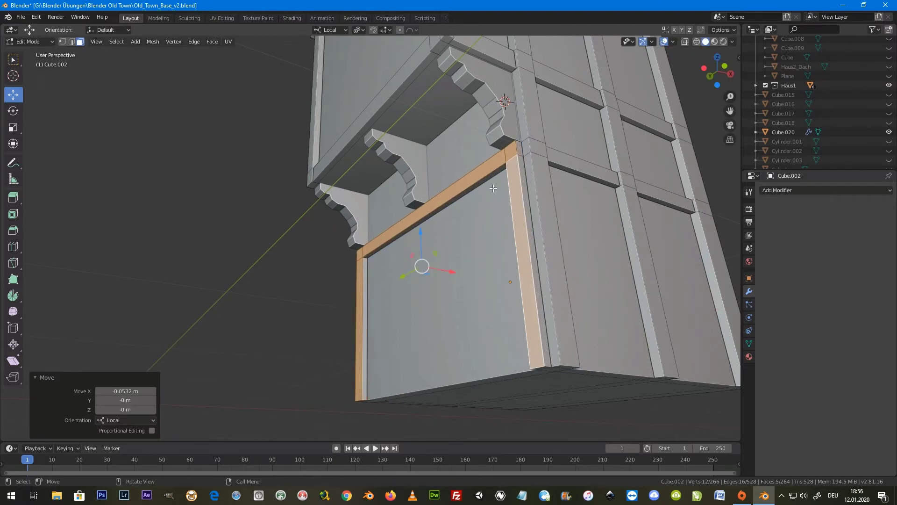
key("g")
left_click(480, 195)
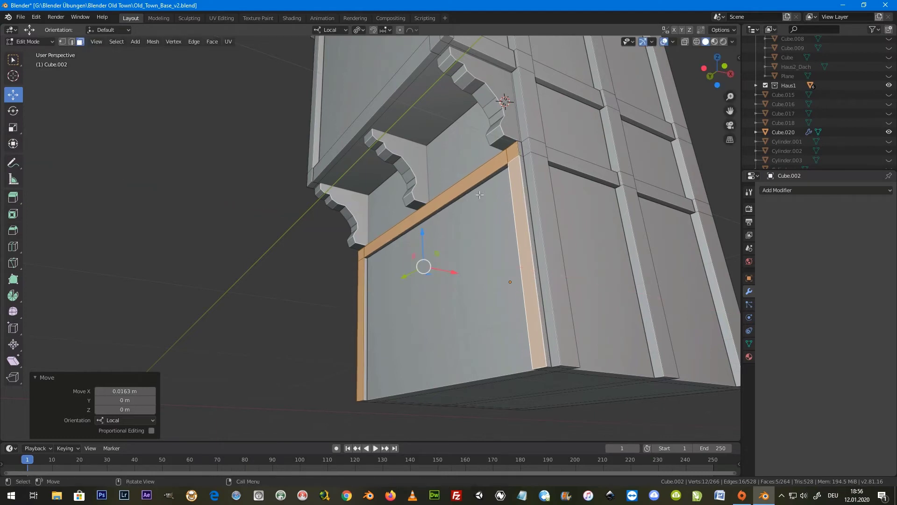
key("g")
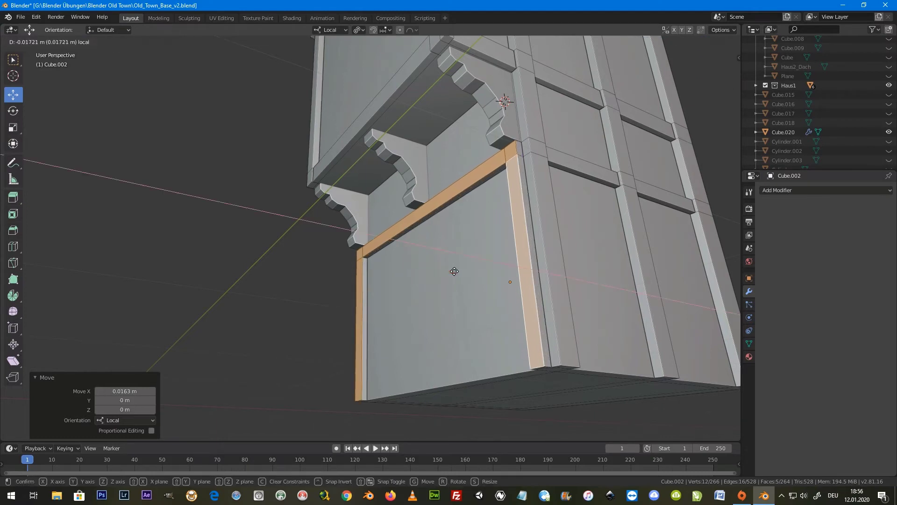
left_click(449, 205)
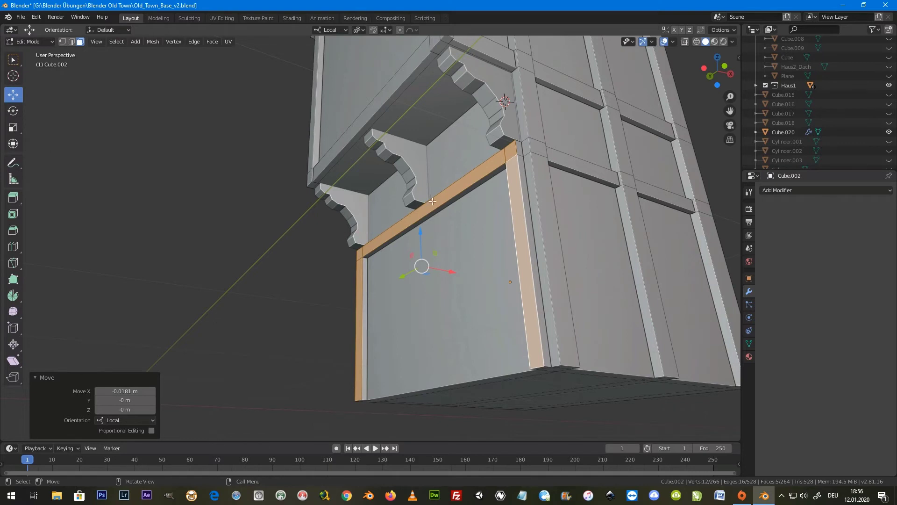
Step: Extrude the frame's top bar outward as a projecting lintel and check it in Object Mode
left_click(432, 202)
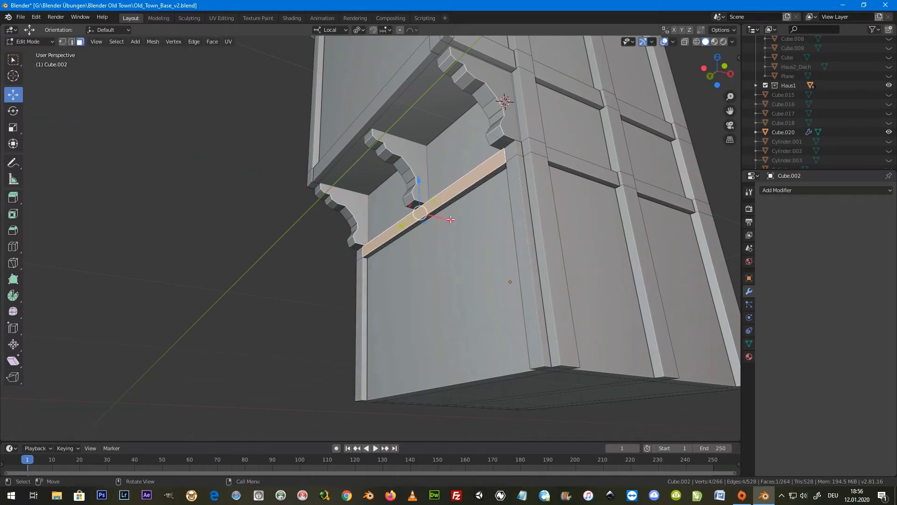
key("e")
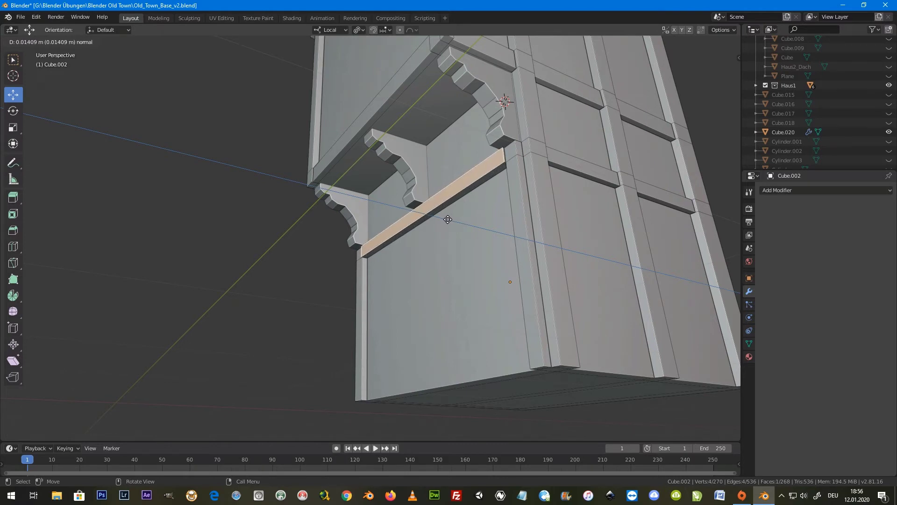
left_click(448, 219)
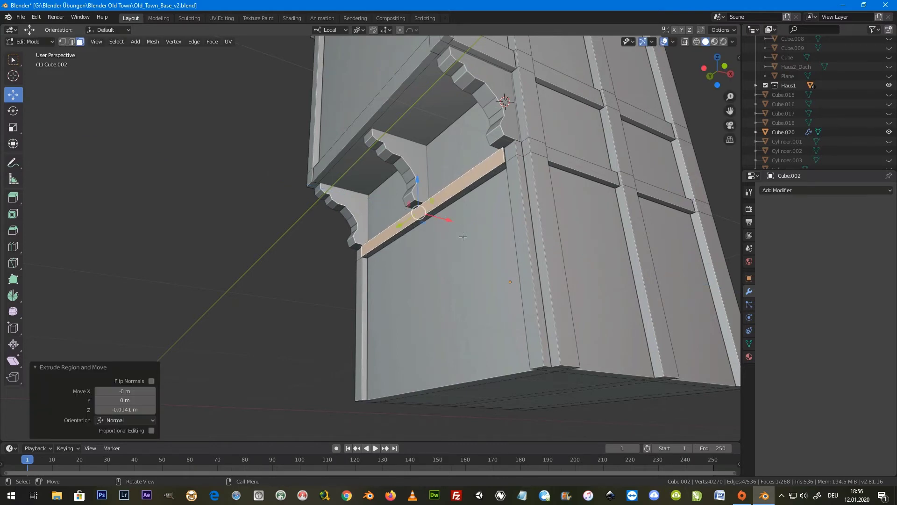
mouse_move(463, 237)
middle_mouse_down()
mouse_move(459, 260)
mouse_move(461, 203)
middle_mouse_up()
key("Tab")
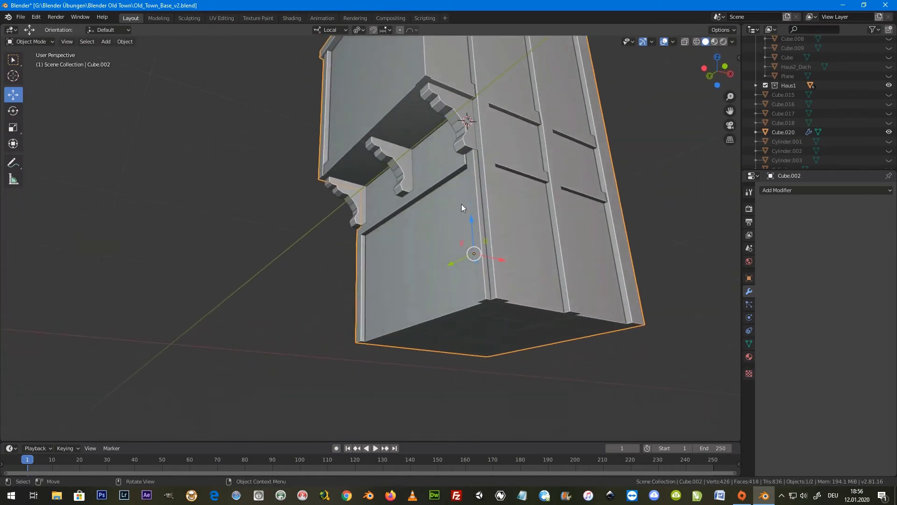
Step: Shift two lower-storey corner strips -0.0023 m along X and return to Object Mode
key("Tab")
left_click(470, 157)
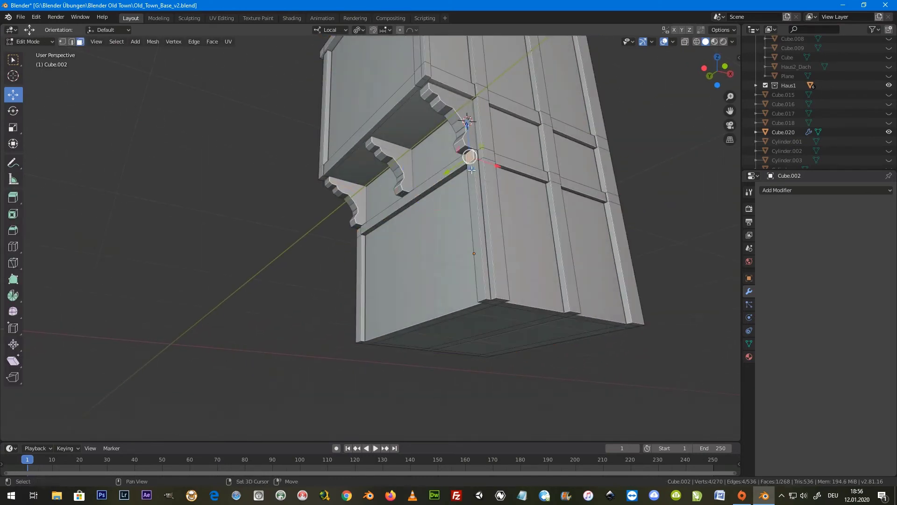
left_click(478, 242, "shift")
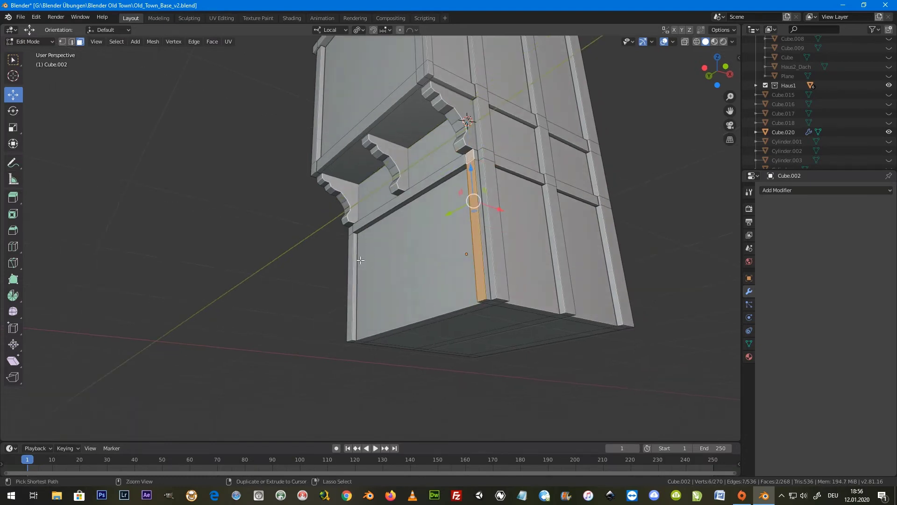
scroll(346, 234, "up", 3)
left_click(342, 228, "shift")
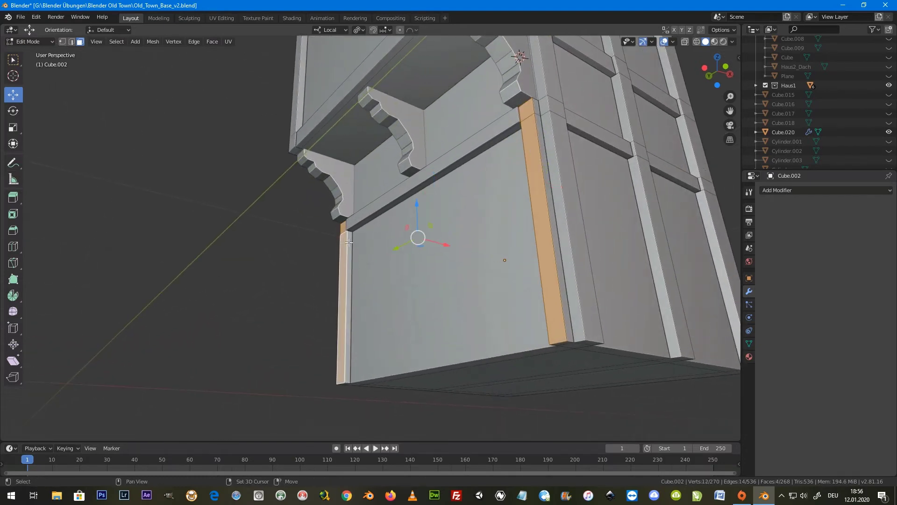
key("g")
key("x")
key("x")
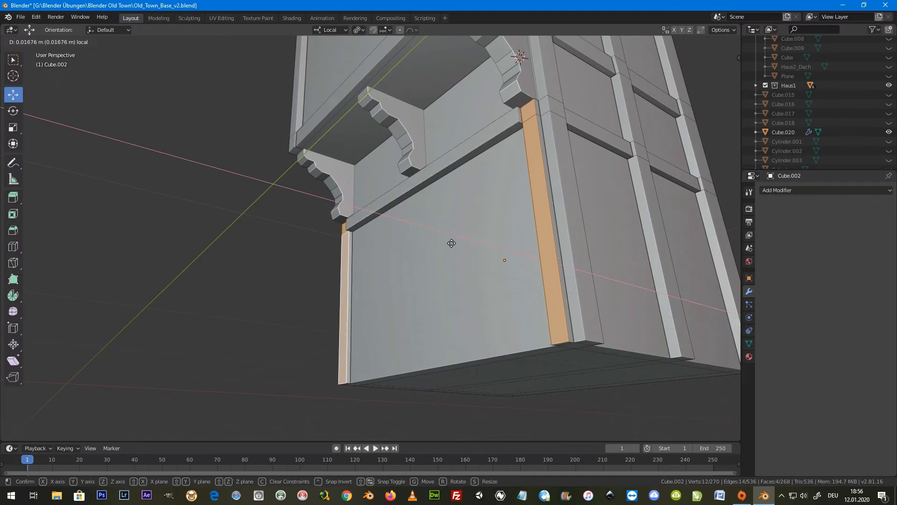
left_click(449, 243)
mouse_move(449, 243)
middle_mouse_down()
mouse_move(538, 217)
mouse_move(453, 136)
mouse_move(473, 229)
mouse_move(433, 225)
mouse_move(414, 143)
middle_mouse_up()
key("Tab")
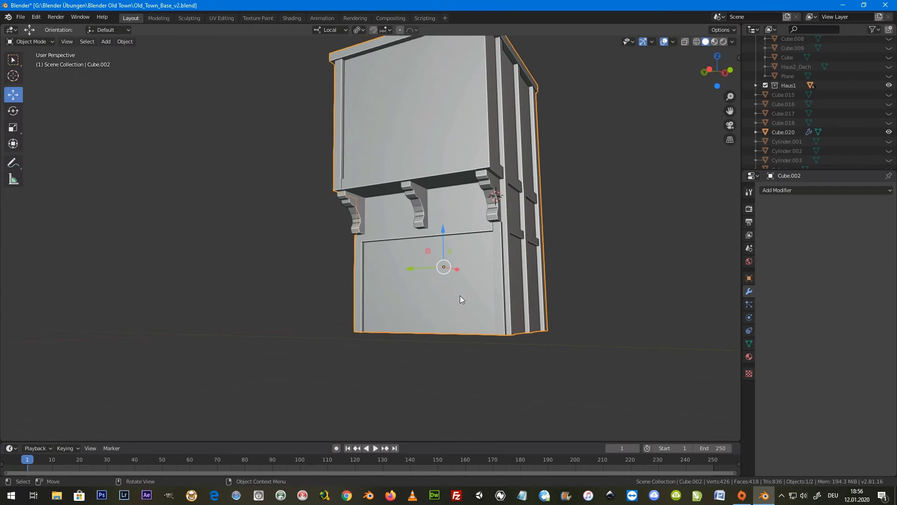
Step: Split the wall panel between the brackets with a centred vertical loop cut
middle_click_drag(459, 295, 428, 286)
scroll(402, 249, "up", 4)
scroll(413, 252, "up", 1)
scroll(401, 184, "up", 2)
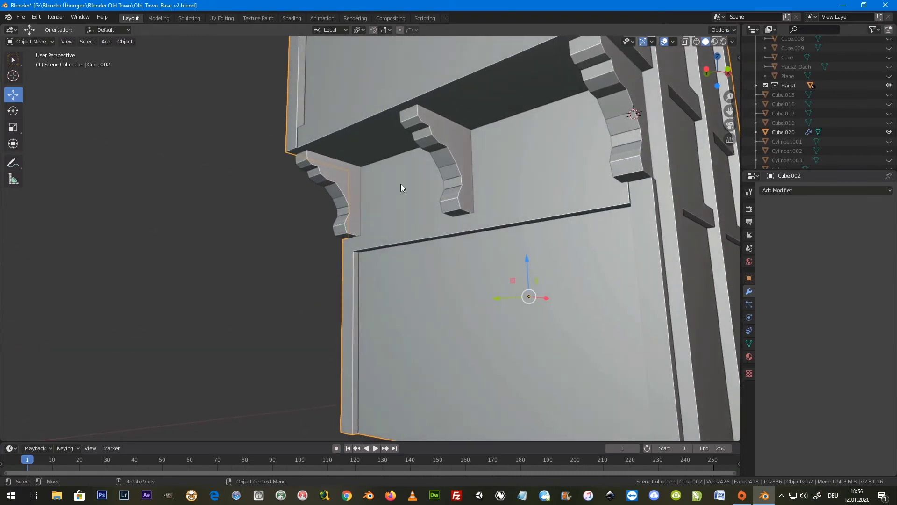
key("Tab")
scroll(400, 183, "down", 2)
left_click(402, 187)
mouse_move(511, 188)
middle_mouse_down()
mouse_move(560, 183)
mouse_move(427, 181)
middle_mouse_up()
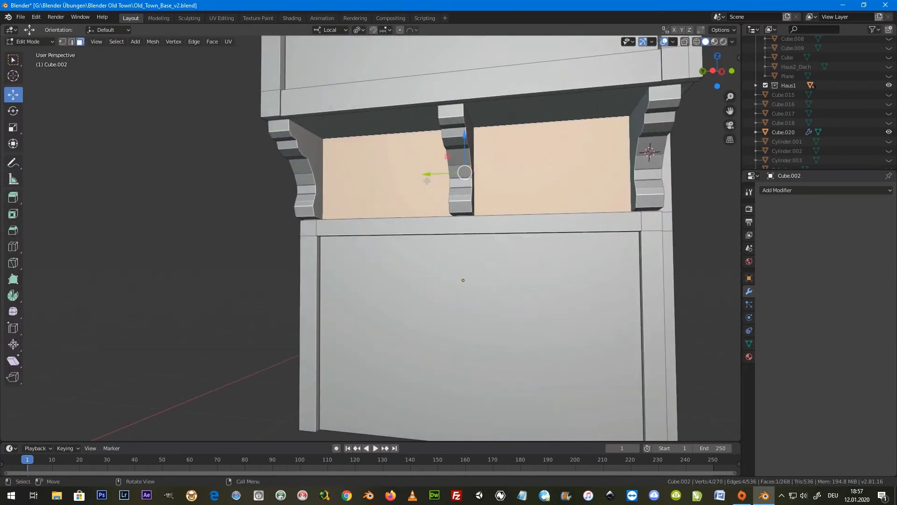
key("ctrl+r")
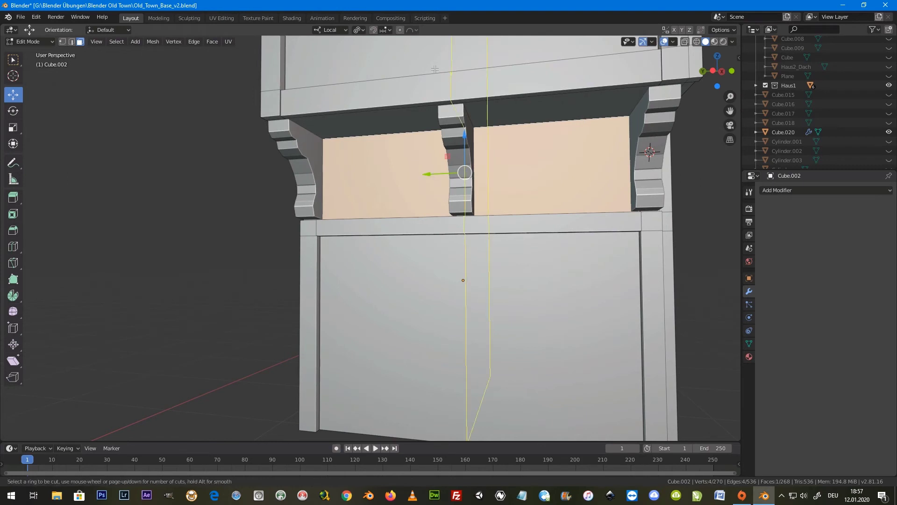
left_click(435, 69)
right_click(434, 69)
Step: Inset the left panel 0.06 m, narrow it along Y and shift it 0.0316 m
key("alt+a")
left_click(80, 42)
left_click(393, 177)
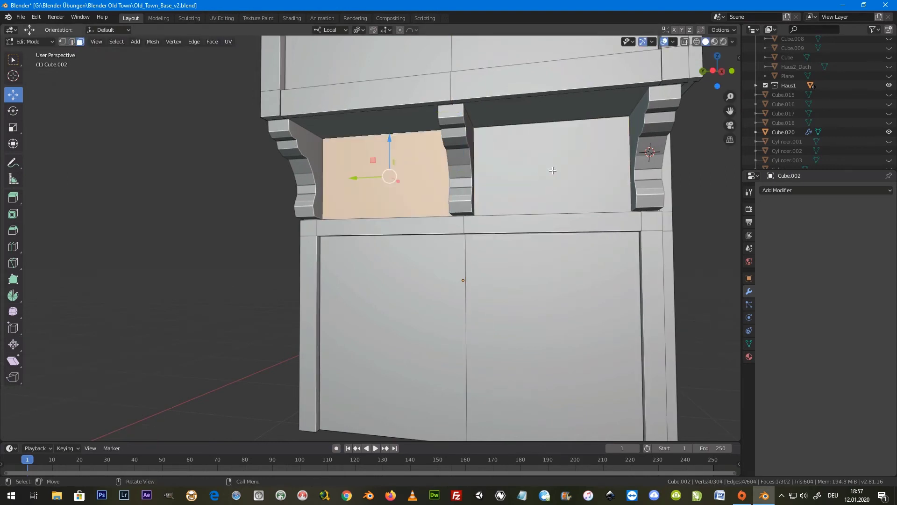
key("i")
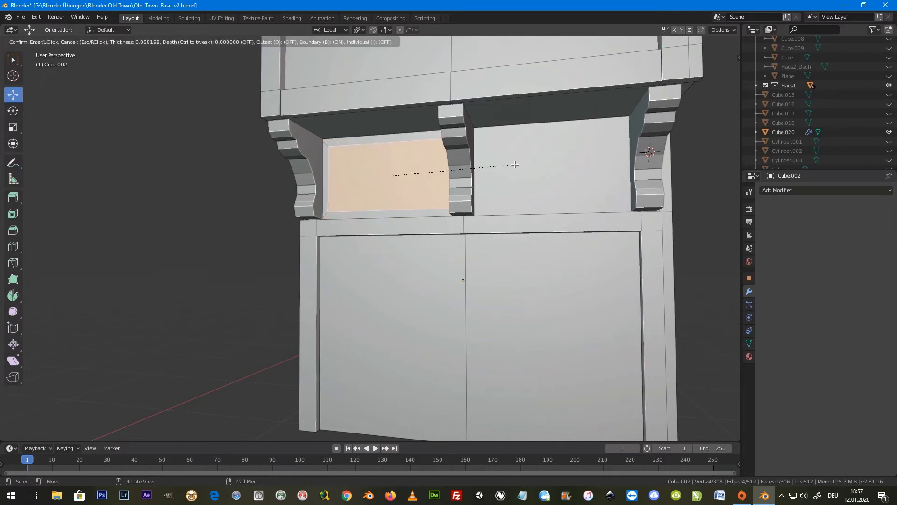
left_click(515, 165)
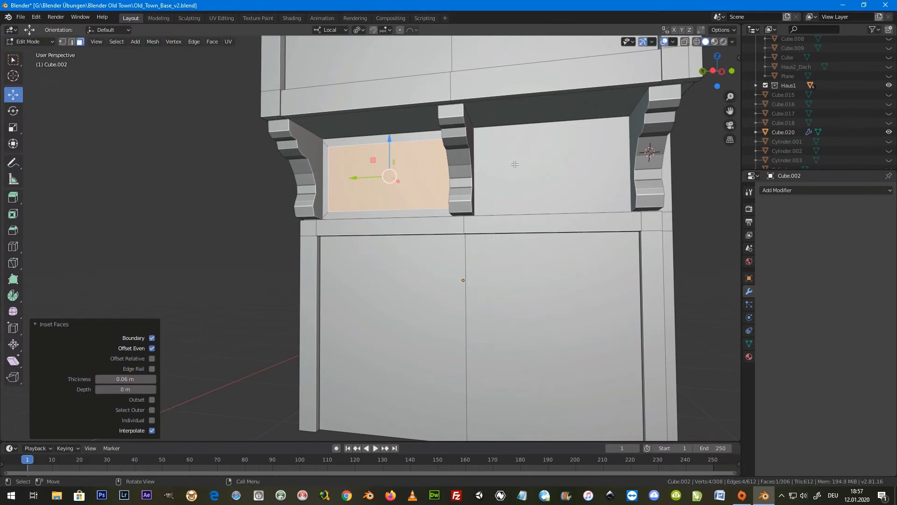
mouse_move(514, 164)
middle_mouse_down()
mouse_move(525, 167)
mouse_move(501, 183)
middle_mouse_up()
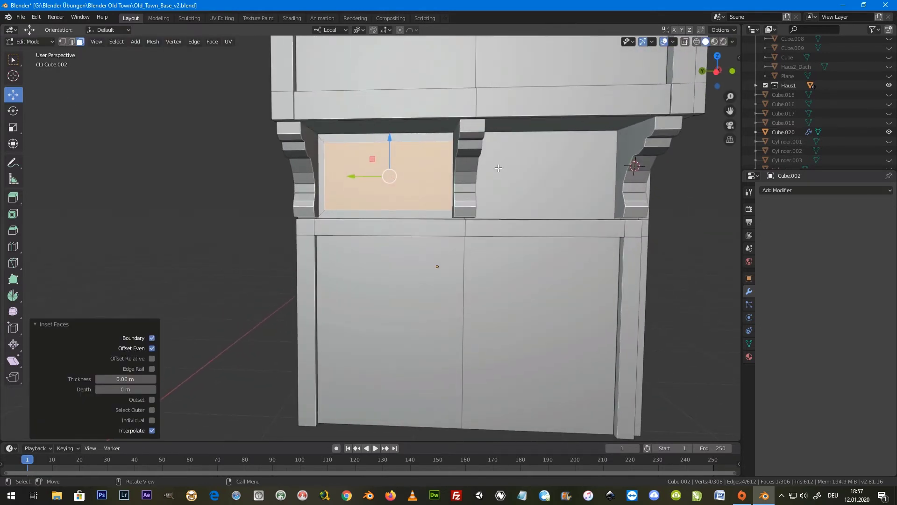
key("s")
key("y")
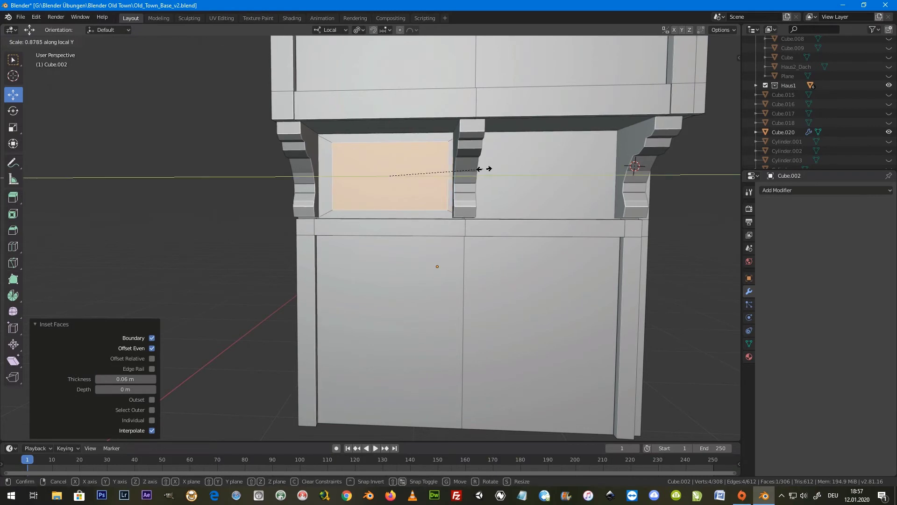
left_click(486, 167)
left_click_drag(358, 172, 353, 176)
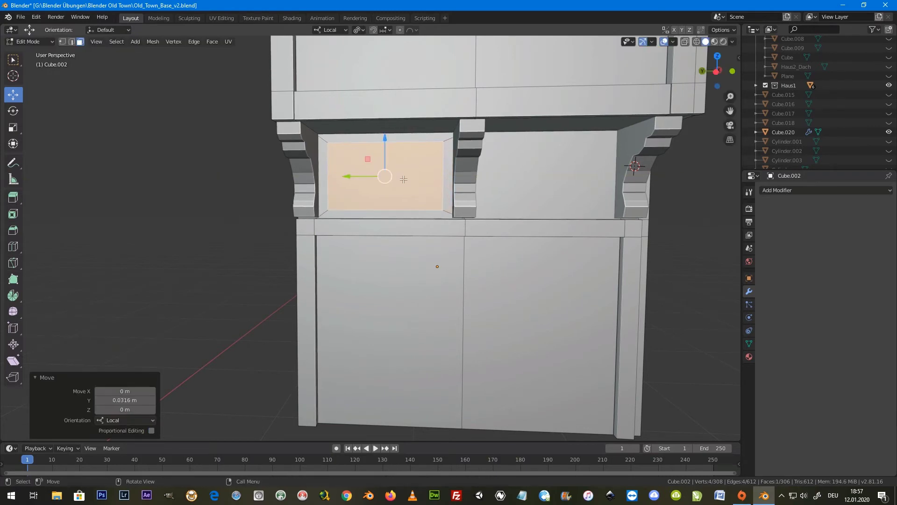
Step: Inset the right panel 0.06 m and subdivide it into four faces
left_click(555, 179)
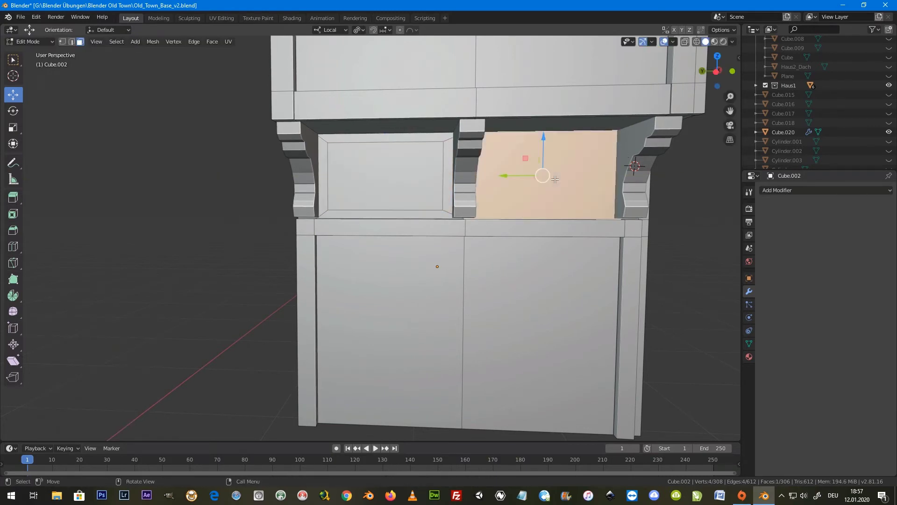
key("i")
left_click(555, 179)
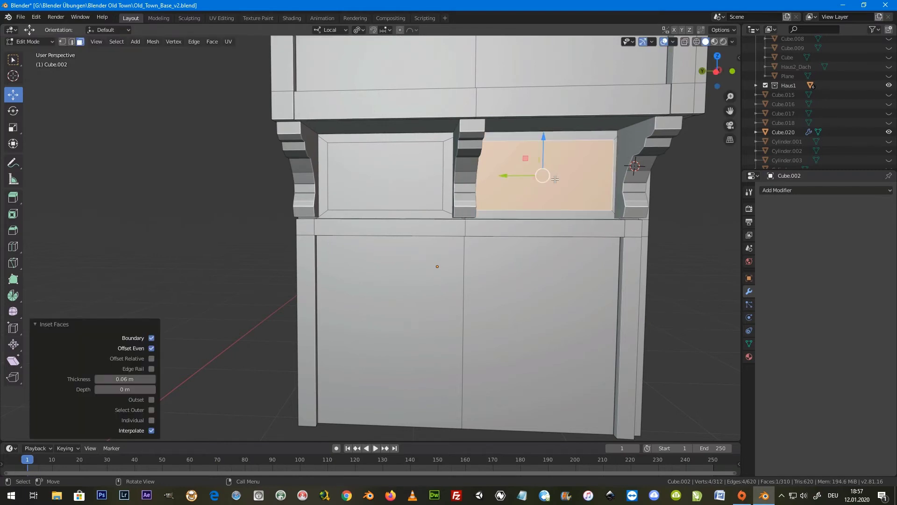
middle_click_drag(565, 181, 556, 180)
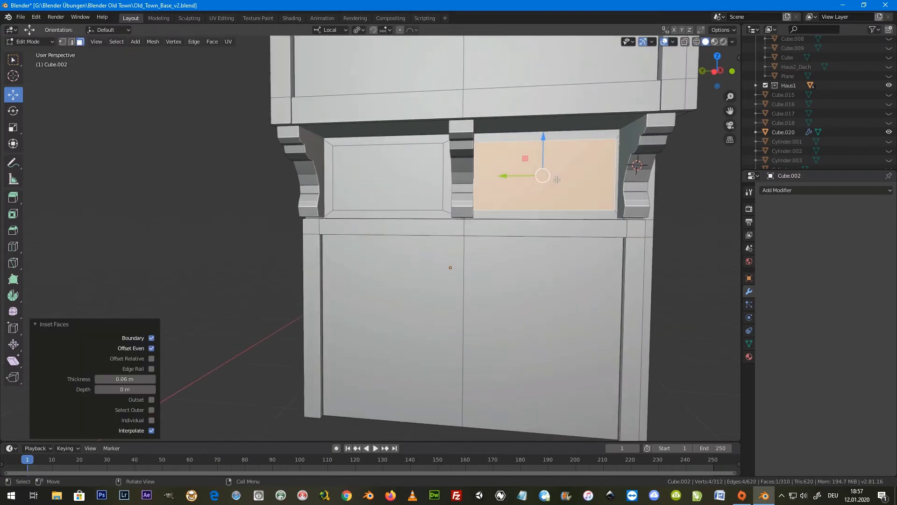
left_click(598, 160)
right_click(588, 162)
left_click(588, 166)
right_click(595, 165)
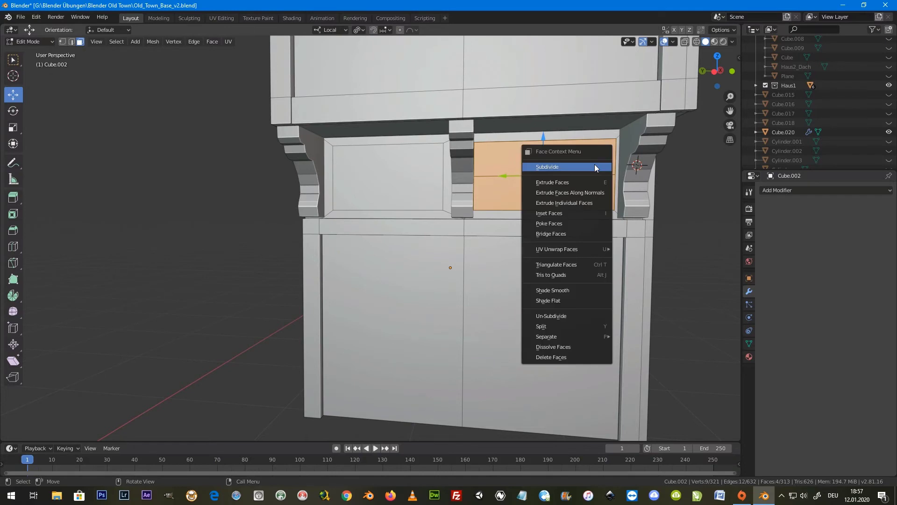
Step: Undo the right panel's split, re-inset it 0.06 m and narrow it along Y
key("f")
key("s")
key("y")
key("y")
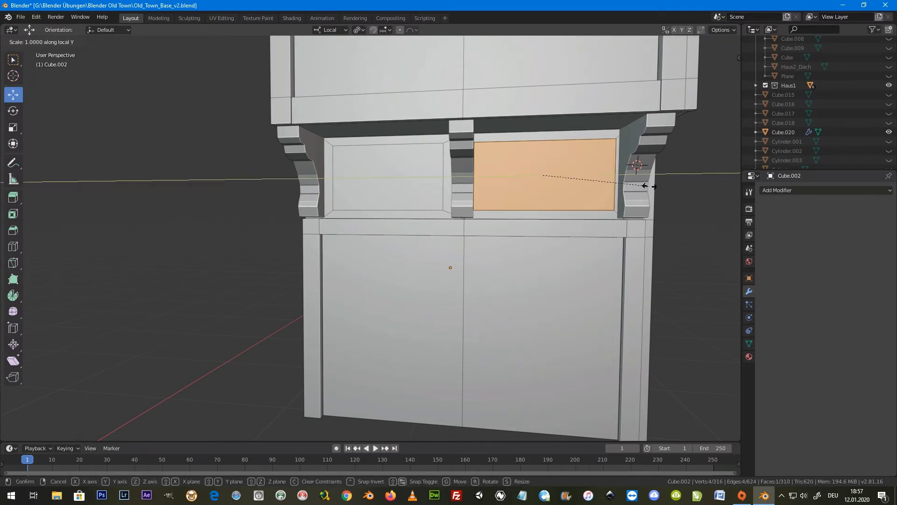
key("Escape")
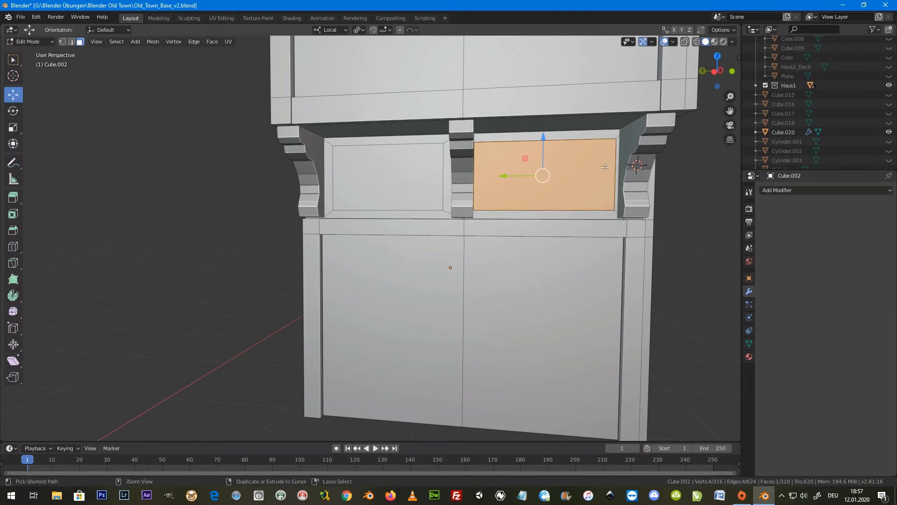
key("ctrl+z")
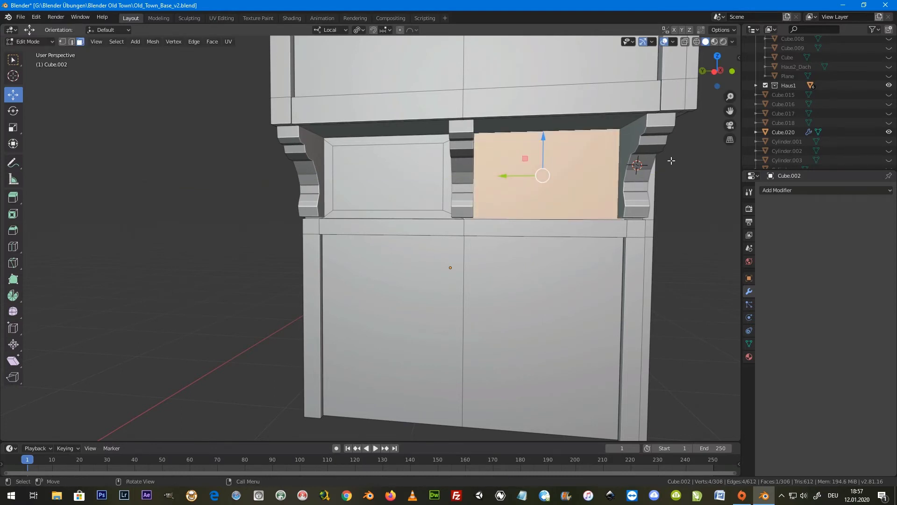
type("i0.06")
key("Return")
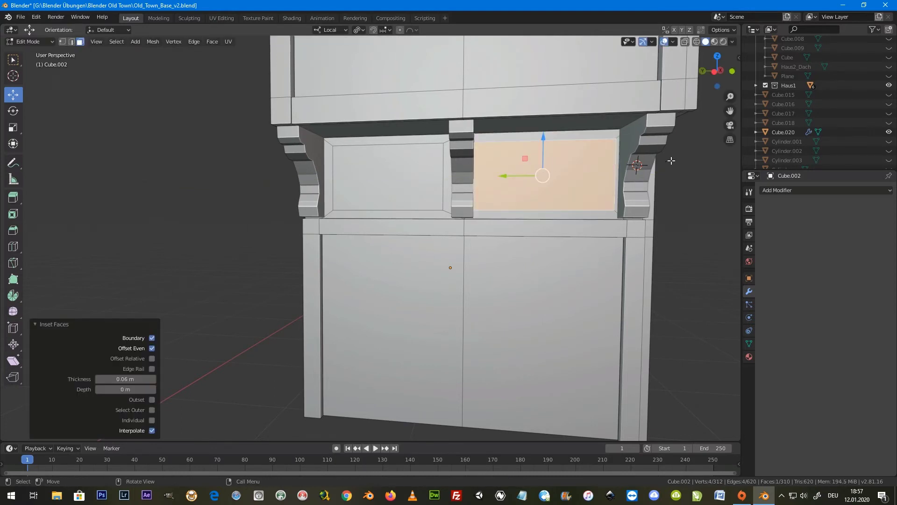
key("s")
key("y")
key("y")
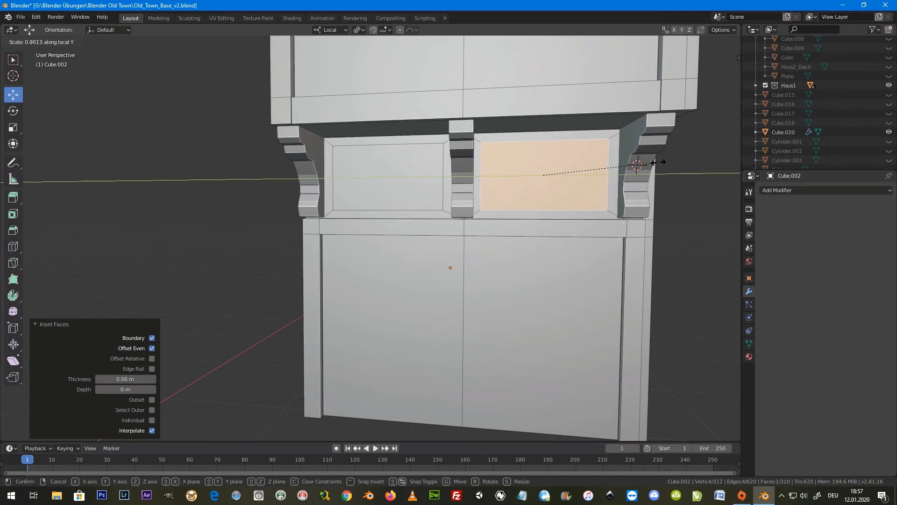
left_click(659, 163)
Step: Add the left panel to the selection and extrude both window panels 0.0522 m
mouse_move(584, 169)
middle_mouse_down()
mouse_move(574, 149)
mouse_move(532, 171)
middle_mouse_up()
left_click(425, 174, "shift")
middle_click_drag(425, 174, 414, 162)
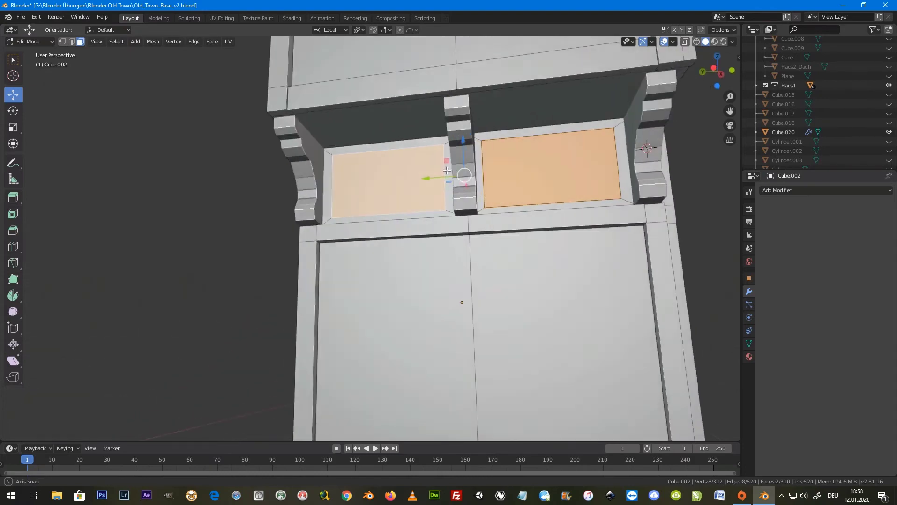
middle_click_drag(483, 178, 486, 187)
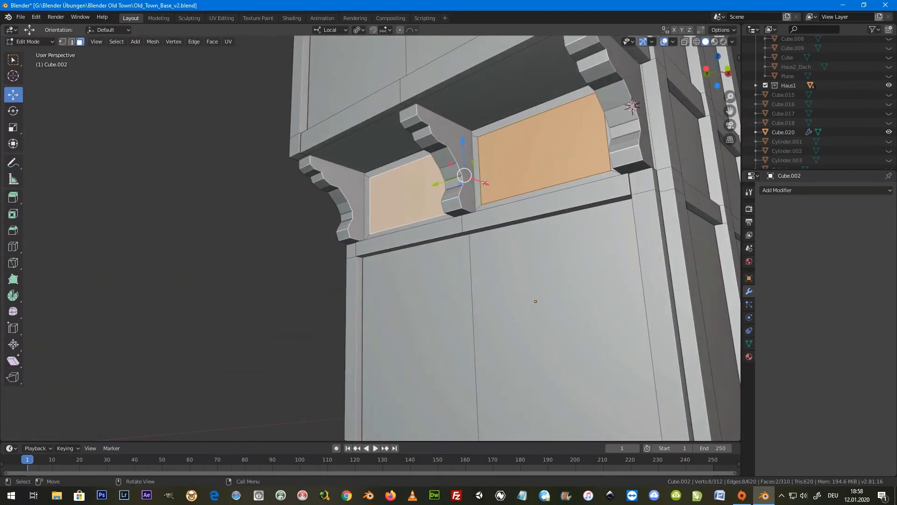
key("e")
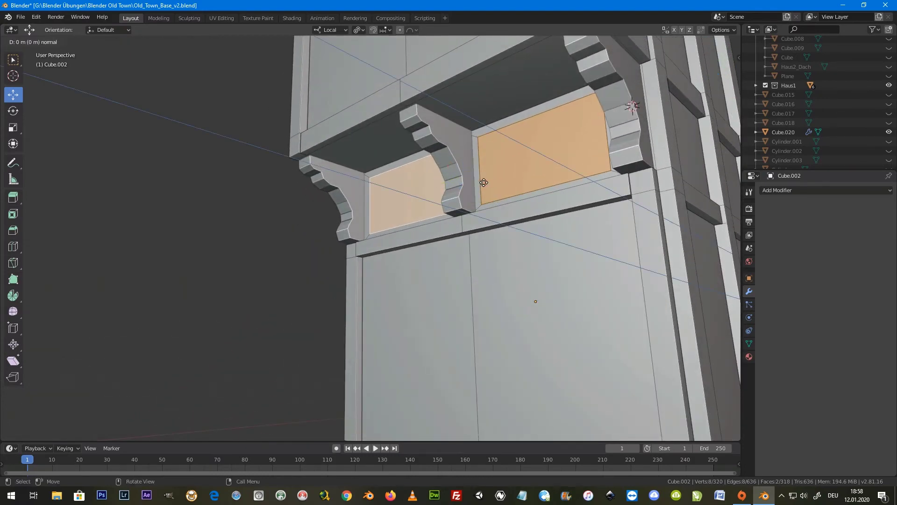
left_click(487, 187)
mouse_move(486, 187)
middle_mouse_down()
mouse_move(546, 213)
mouse_move(538, 174)
middle_mouse_up()
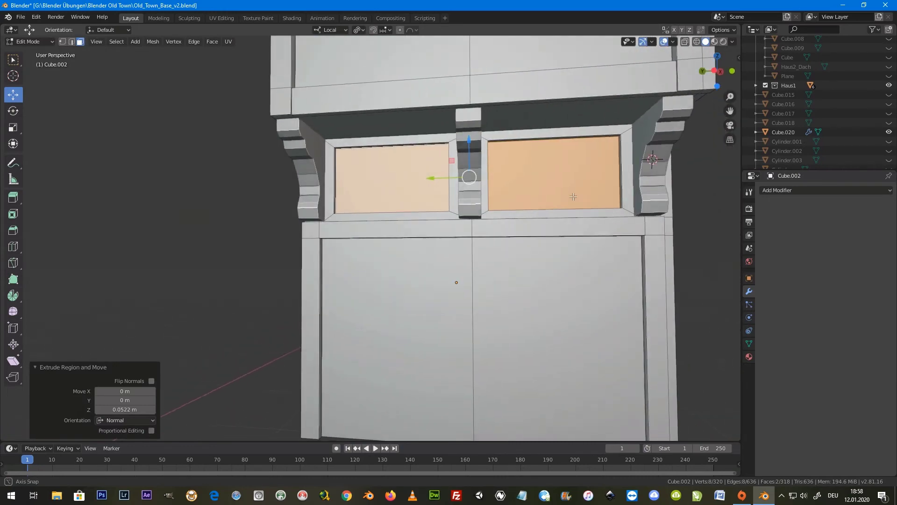
middle_click_drag(424, 179, 471, 164)
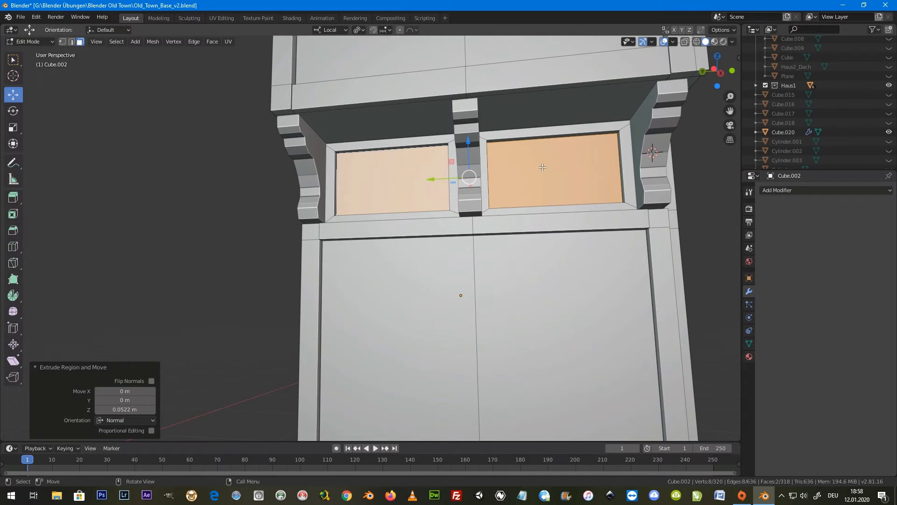
right_click(550, 165)
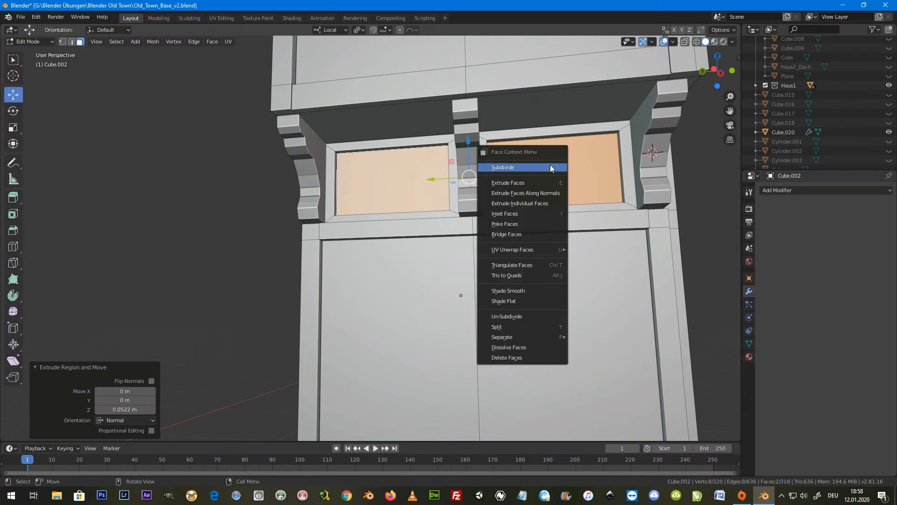
Step: Subdivide both window panels into quarters and inset four of the quarters by 0.02 m
left_click(551, 165)
left_click(497, 166)
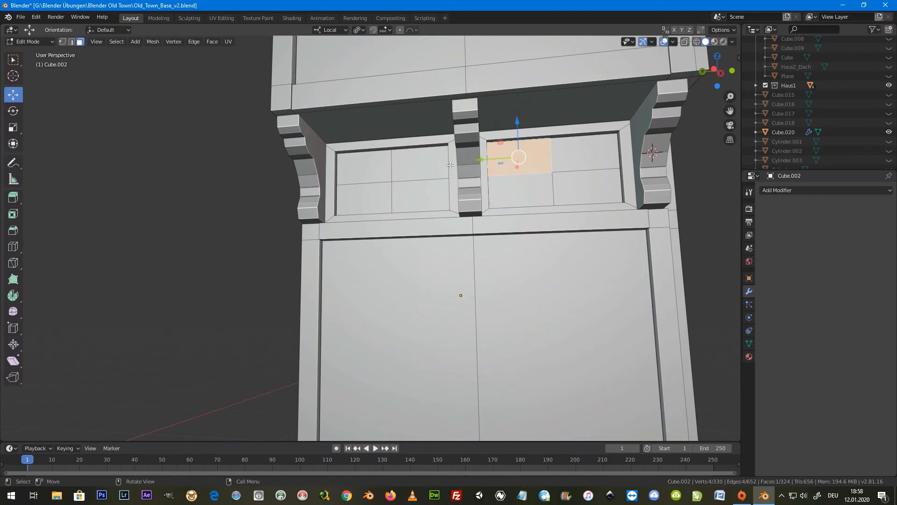
left_click(367, 165, "shift")
left_click(423, 196, "shift")
left_click(579, 185, "shift")
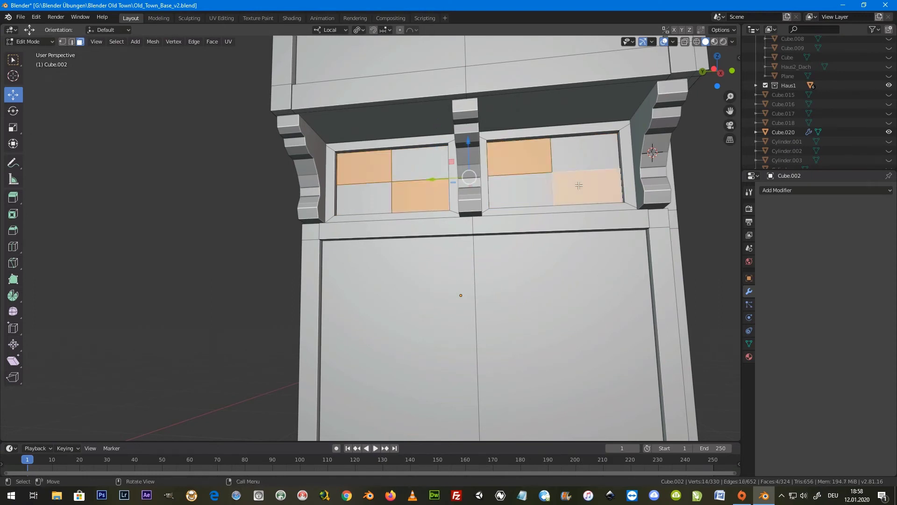
key("i")
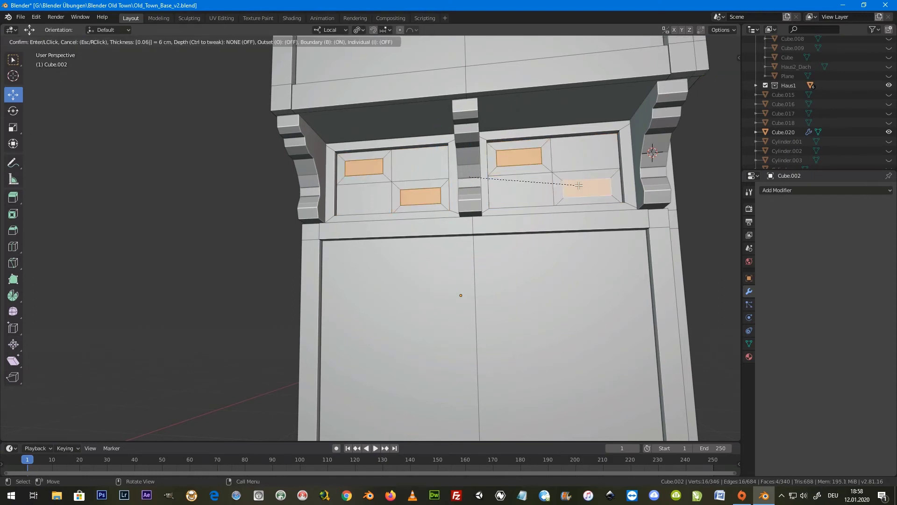
key("Escape")
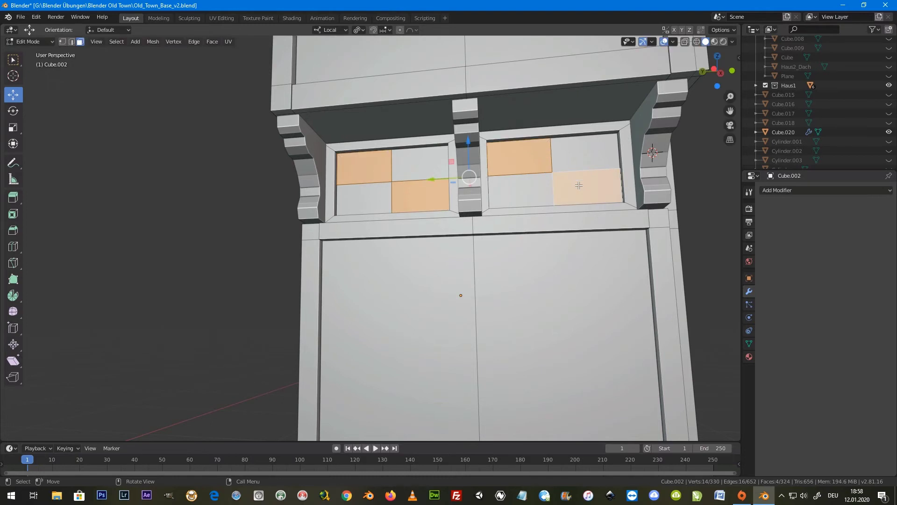
key("i")
type("0.0")
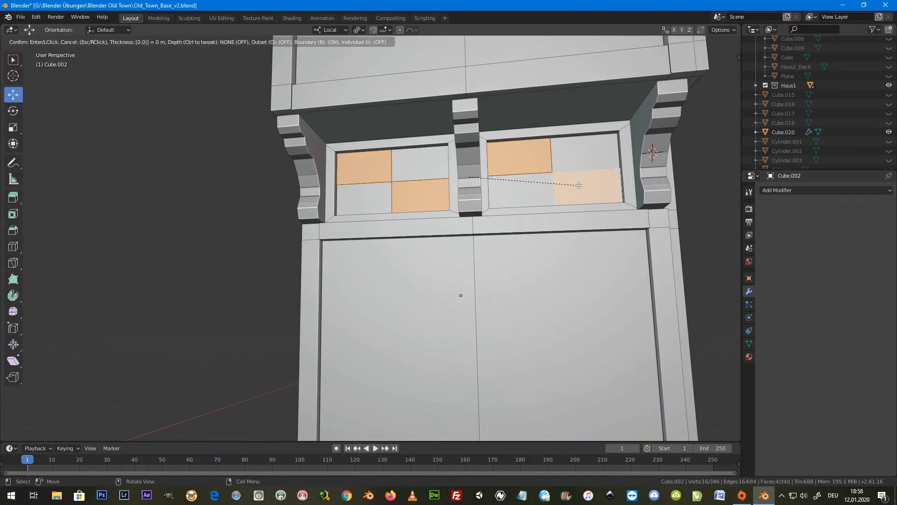
type("9")
key("BackSpace")
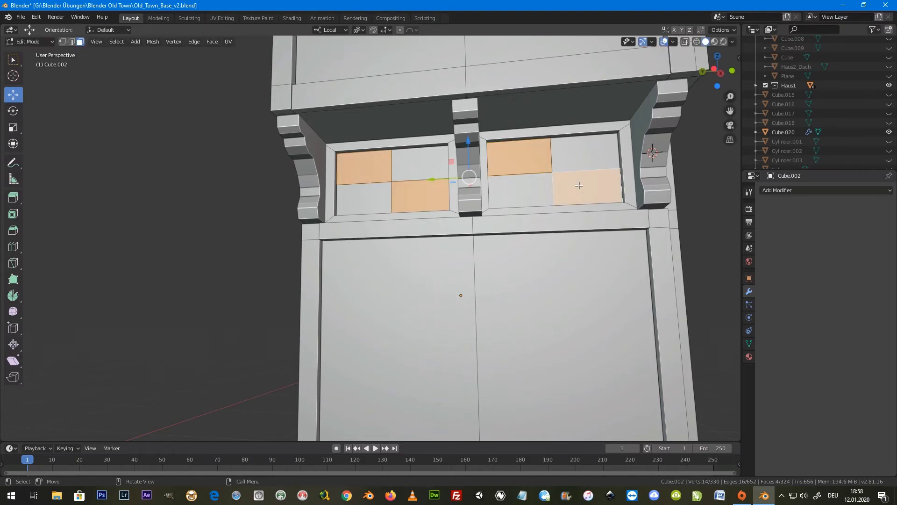
type("0.02")
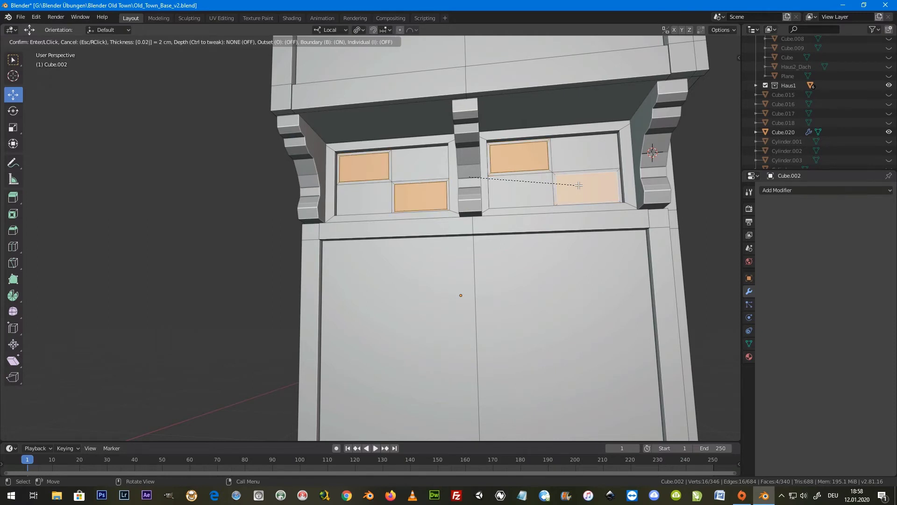
key("Return")
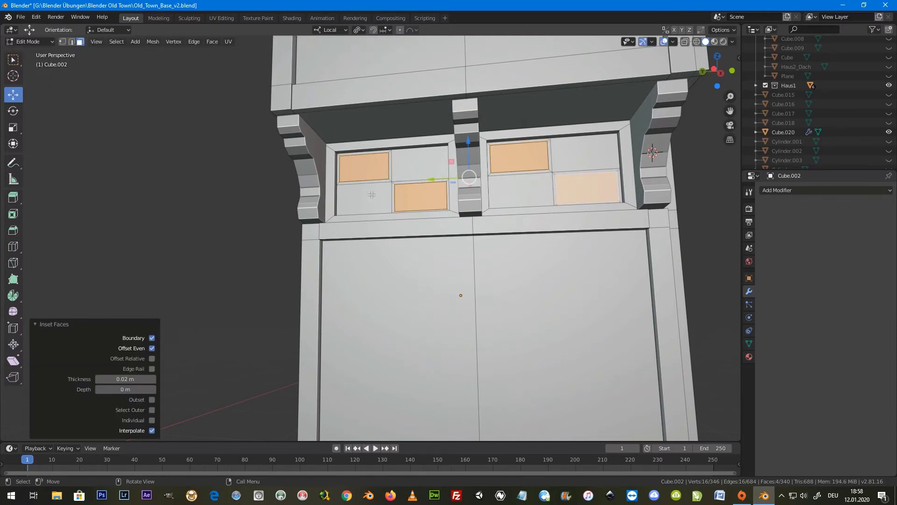
Step: Inset the remaining four window quarters by the same 0.02 m
left_click(371, 194)
left_click(415, 165, "shift")
left_click(527, 196, "shift")
left_click(581, 155, "shift")
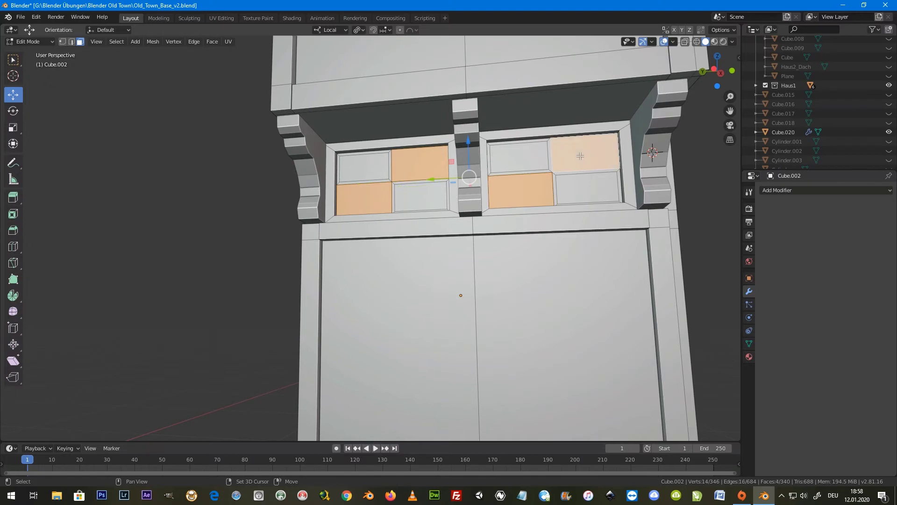
key("i")
key("Return")
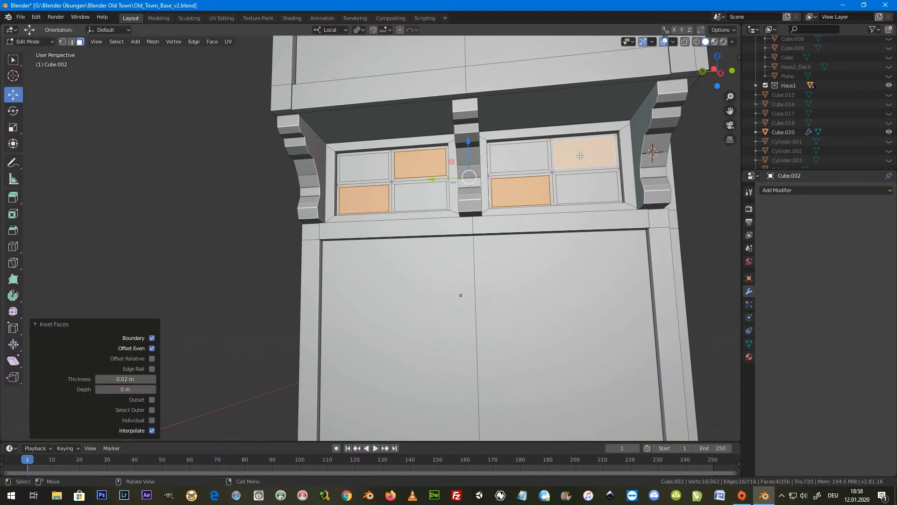
Step: Select all eight window panes and extrude them in place, cancelling the X move
left_click(365, 165, "shift")
left_click(422, 195, "shift")
left_click(519, 155, "shift")
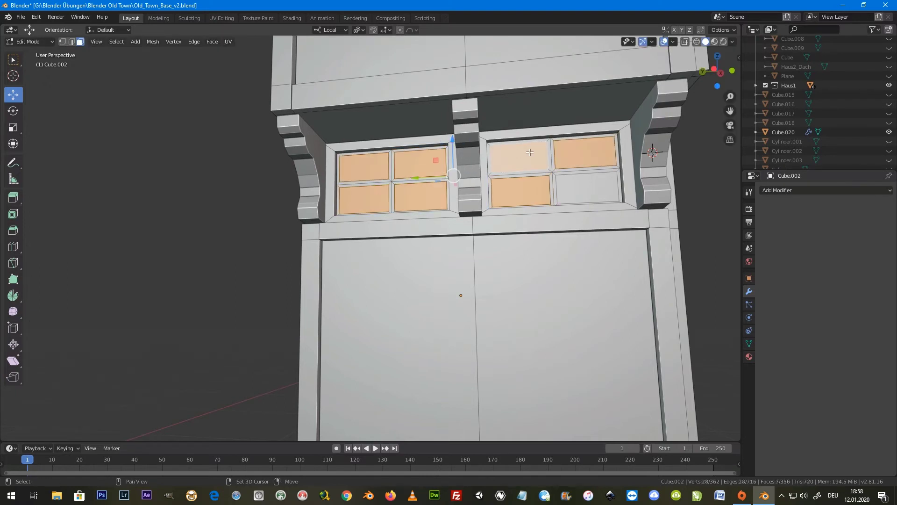
left_click(578, 184, "shift")
middle_click_drag(578, 183, 496, 180)
key("e")
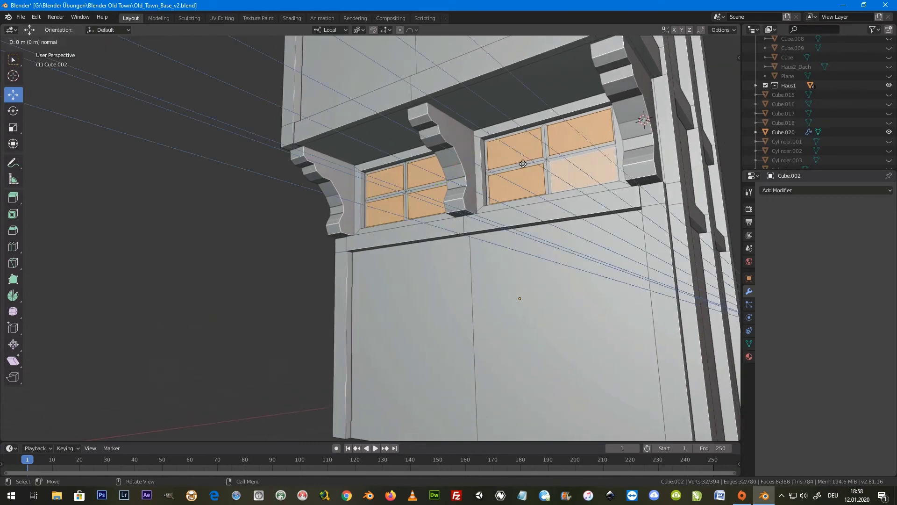
key("Escape")
key("g")
key("x")
key("x")
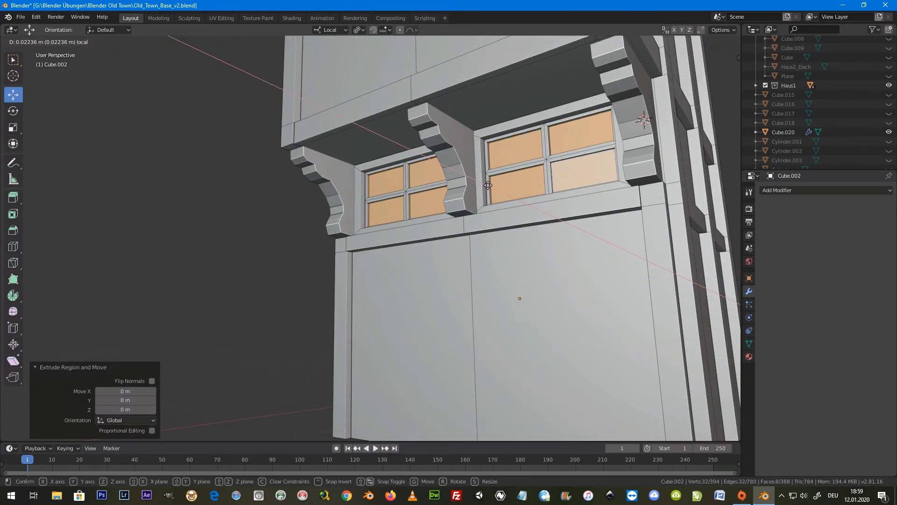
right_click(488, 185)
Step: Switch the wall back to Object Mode and orbit around the whole wall
key("Tab")
scroll(488, 185, "down", 3)
mouse_move(481, 177)
middle_mouse_down()
mouse_move(487, 206)
mouse_move(461, 242)
mouse_move(506, 225)
mouse_move(481, 225)
mouse_move(441, 256)
middle_mouse_up()
scroll(441, 256, "up", 3)
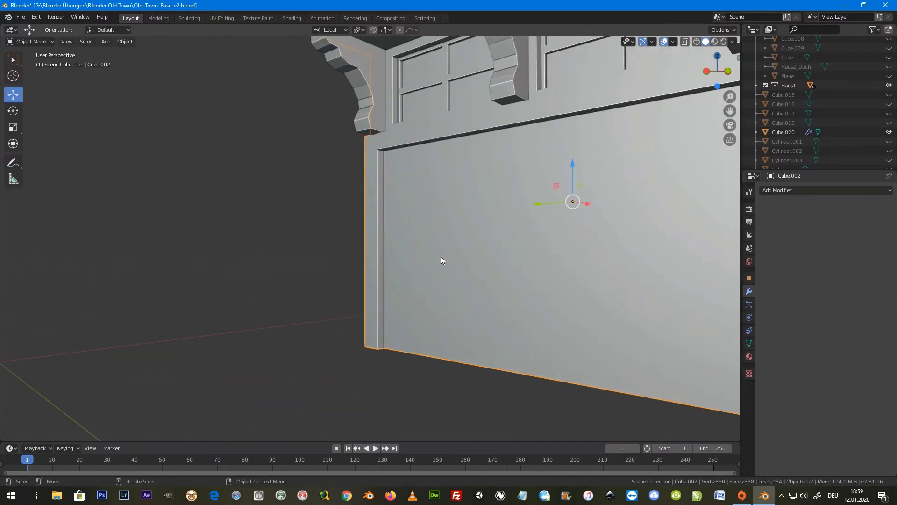
Step: In Edit Mode, add two horizontal loop cuts across the ground-storey wall
scroll(441, 257, "down", 4)
key("Tab")
scroll(465, 249, "down", 1)
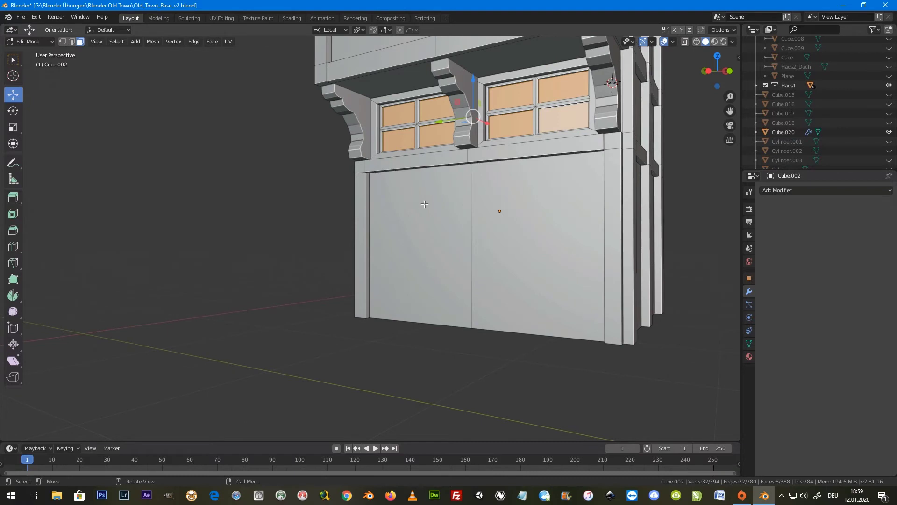
middle_click_drag(537, 249, 486, 206)
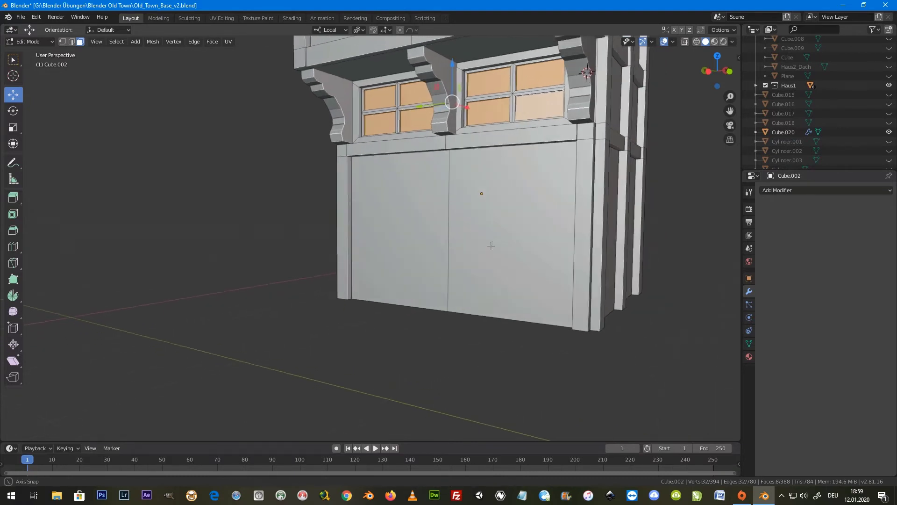
key("ctrl+r")
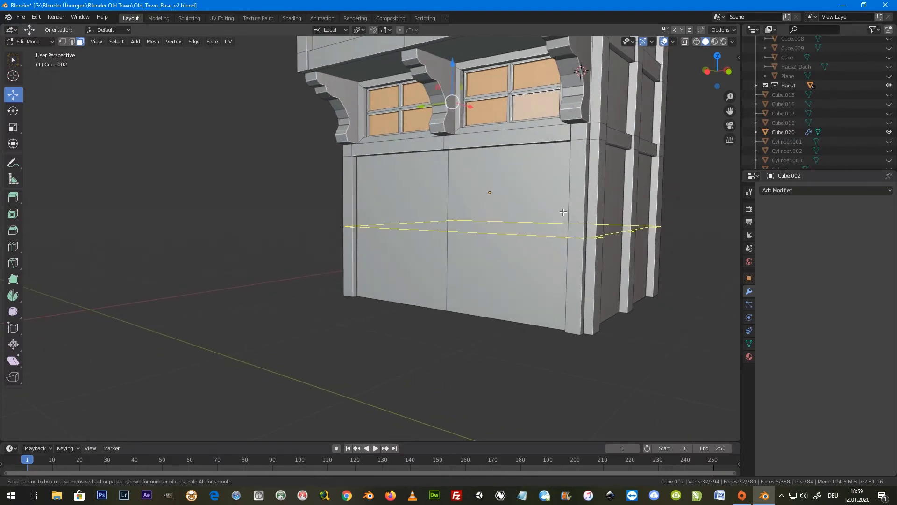
left_click(515, 217)
left_click(564, 157)
key("ctrl+r")
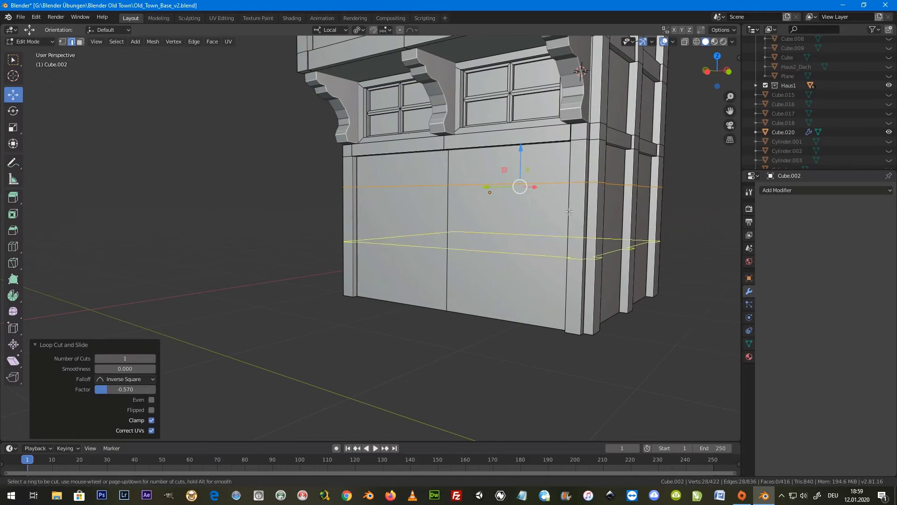
left_click(519, 189)
left_click(567, 155)
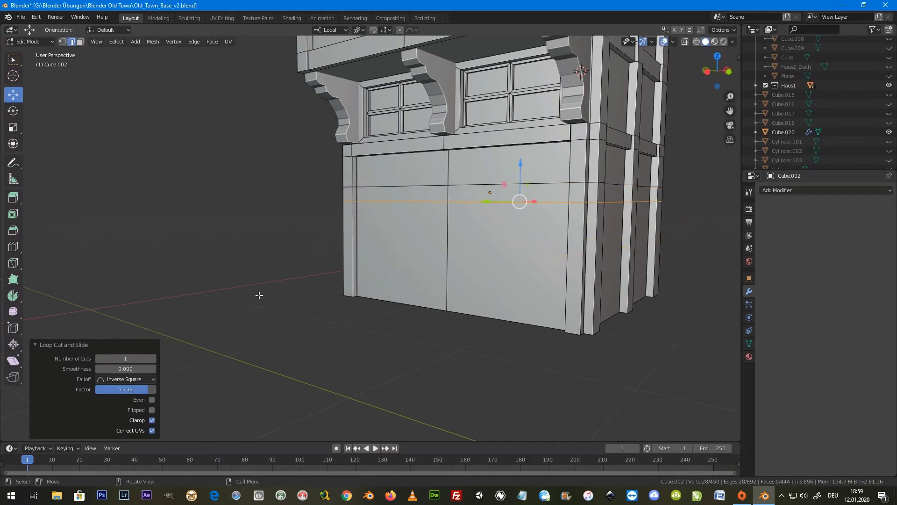
Step: Extrude the face strip between the two loops into a beam, offset -0.0736 m
left_click(80, 42)
left_click(500, 194)
middle_click_drag(501, 194, 512, 189)
left_click(429, 186, "shift")
middle_click_drag(429, 186, 470, 176)
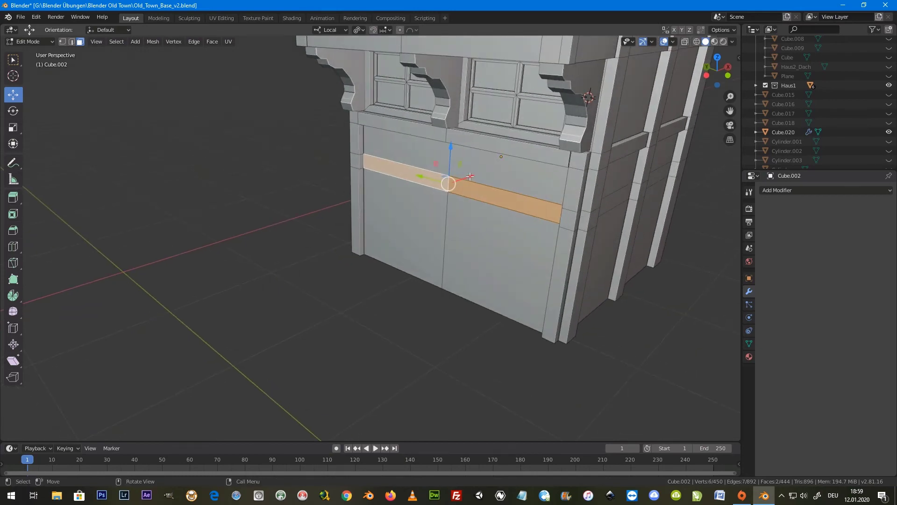
key("e")
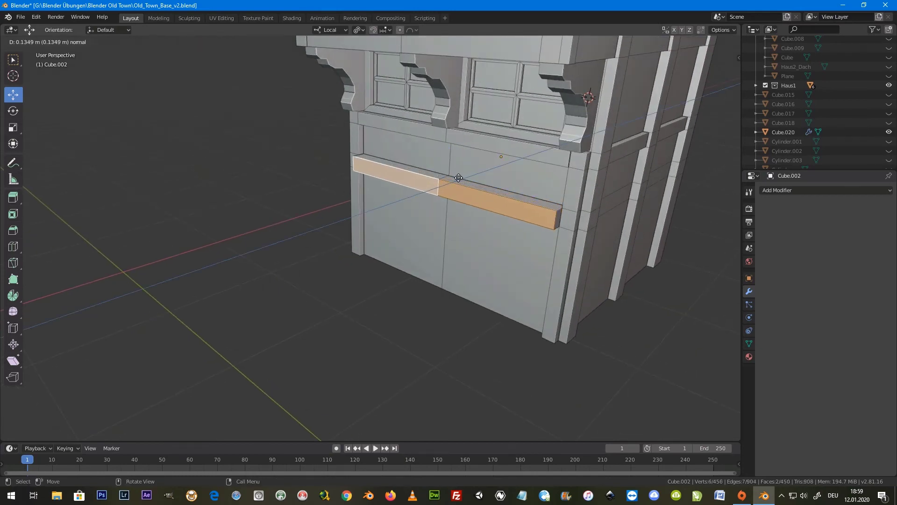
left_click(462, 178)
middle_click_drag(462, 178, 469, 183)
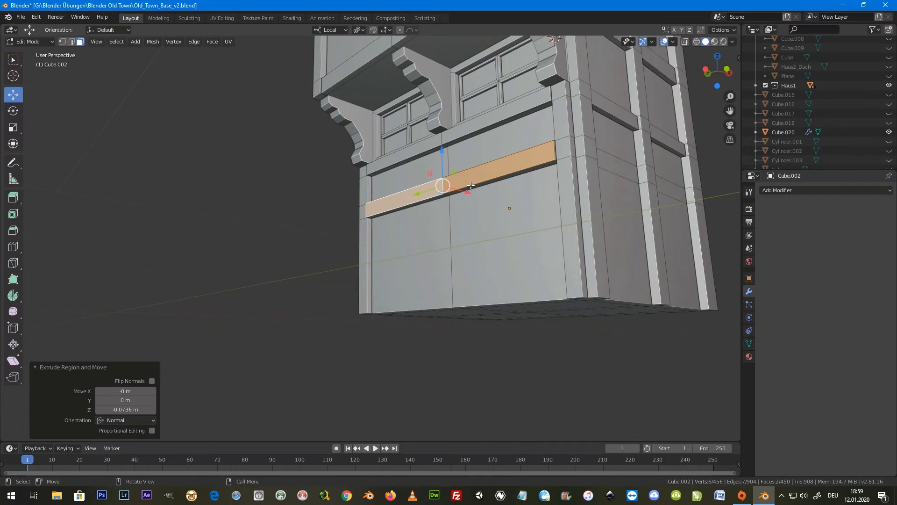
scroll(517, 216, "up", 3)
mouse_move(517, 216)
middle_mouse_down()
mouse_move(537, 201)
mouse_move(514, 187)
mouse_move(536, 208)
middle_mouse_up()
scroll(536, 208, "down", 2)
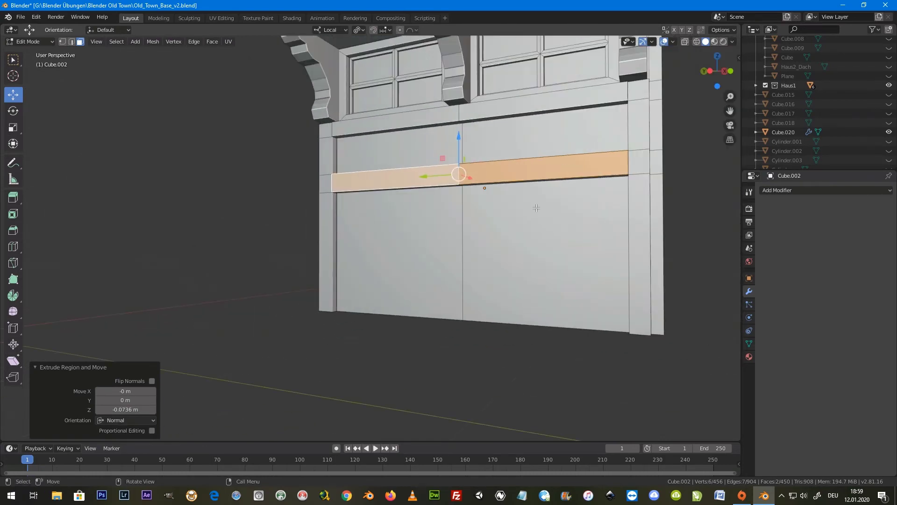
Step: Add a vertical loop cut through the wall, slid to factor -0.709
key("ctrl+r")
left_click(486, 180)
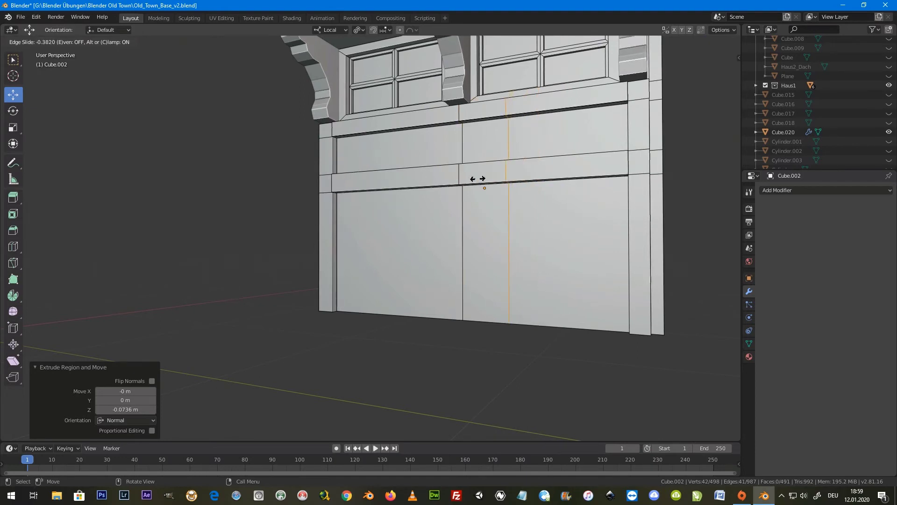
left_click(450, 176)
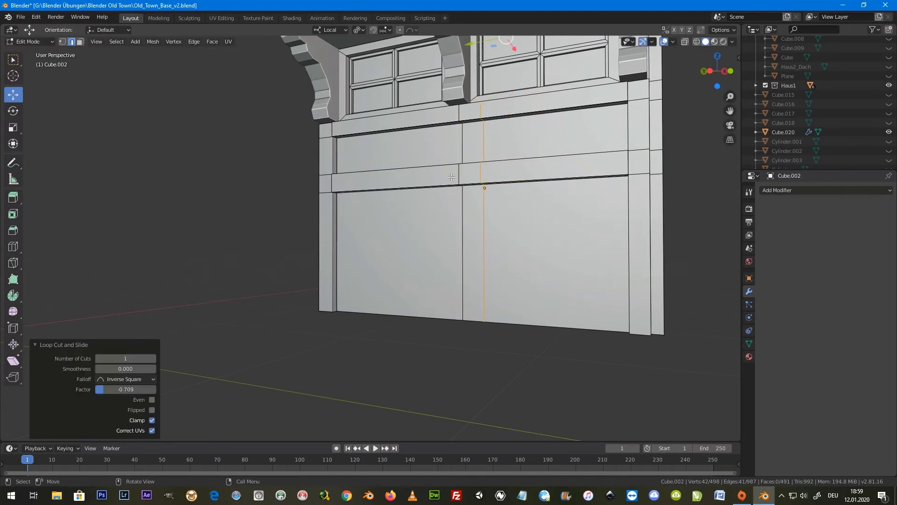
Step: Extrude the narrow faces above and below the beam into a post shifted -0.0458 m along X
left_click(80, 41)
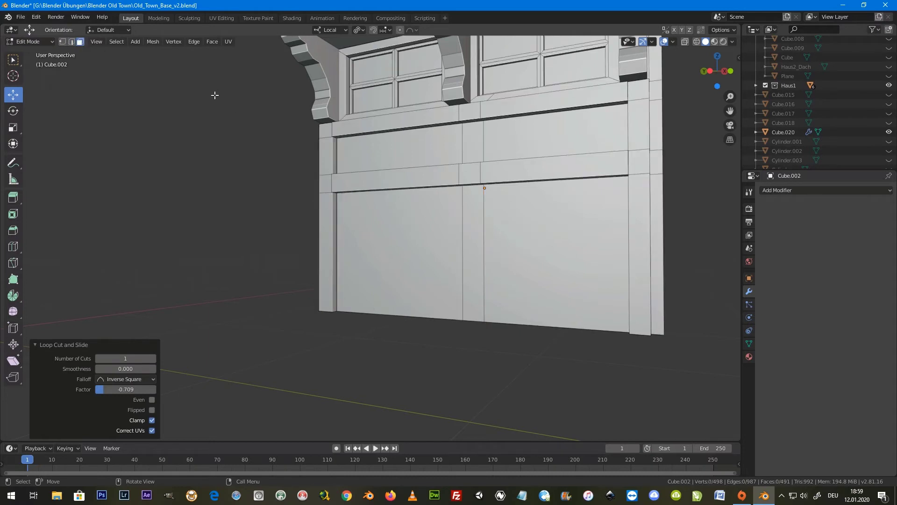
left_click(472, 135)
left_click(475, 215, "shift")
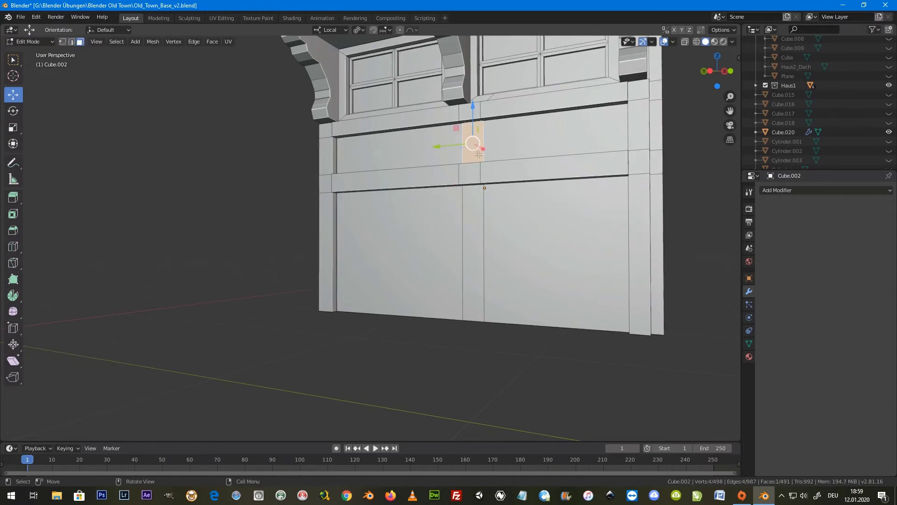
middle_click_drag(479, 163, 481, 191)
key("e")
key("Escape")
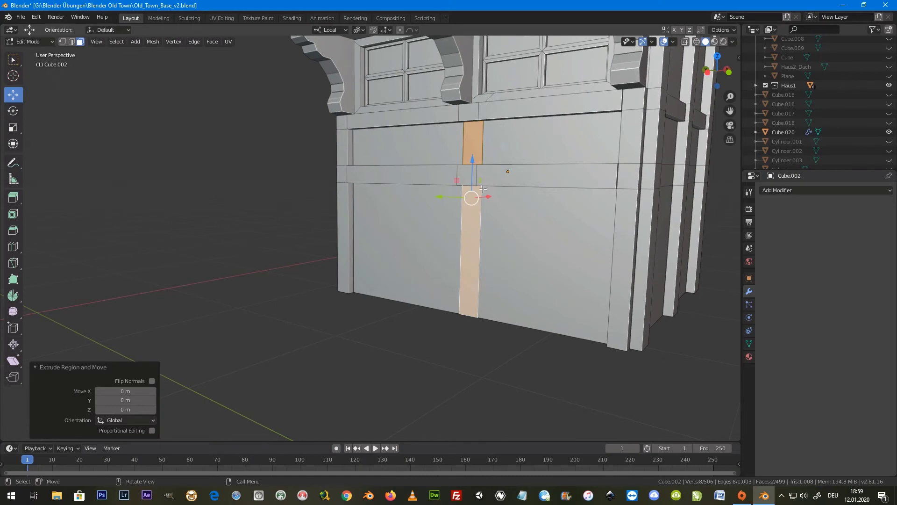
key("g")
key("x")
key("x")
left_click(484, 196)
key("Tab")
mouse_move(485, 196)
middle_mouse_down()
mouse_move(499, 192)
mouse_move(538, 215)
mouse_move(518, 211)
middle_mouse_up()
Step: Split the lower-right wall panel with a centred vertical loop cut and select both door halves
key("Tab")
key("Tab")
key("Tab")
left_click(545, 227)
middle_click_drag(545, 228, 589, 232)
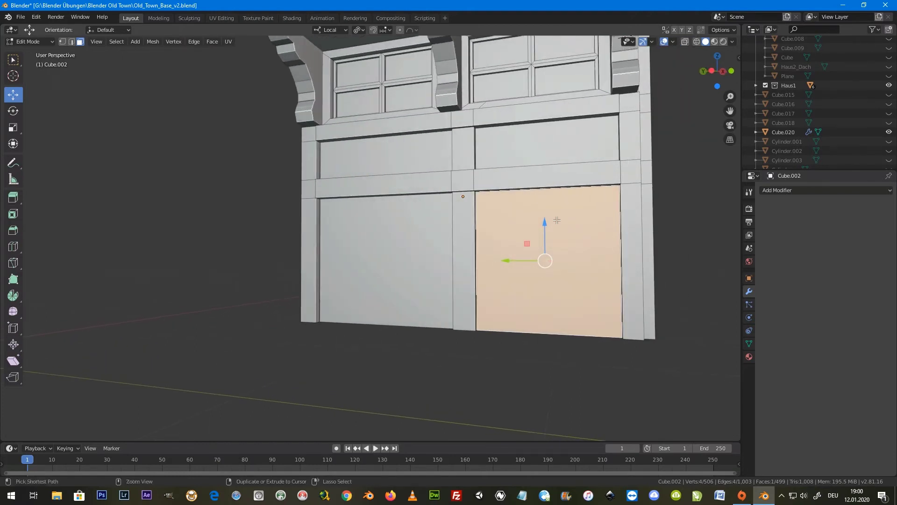
key("ctrl+r")
left_click(553, 194)
right_click(552, 194)
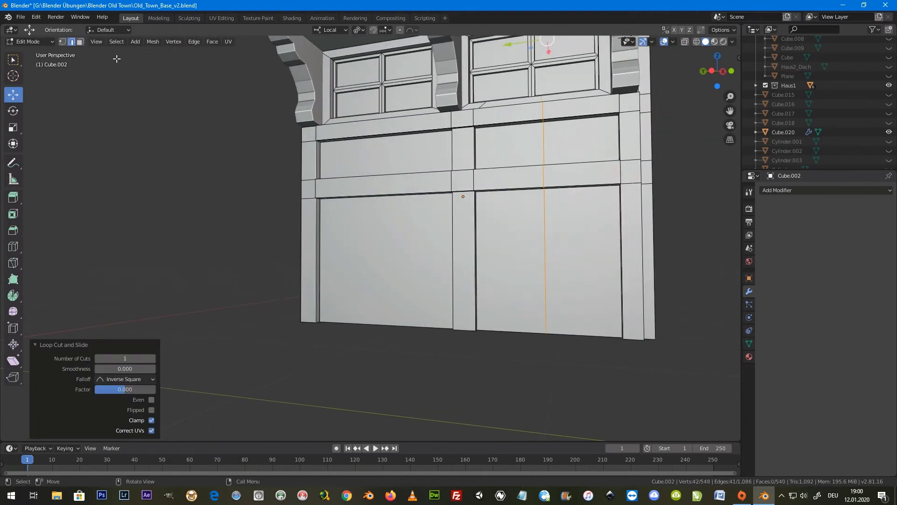
left_click(81, 42)
left_click(526, 227)
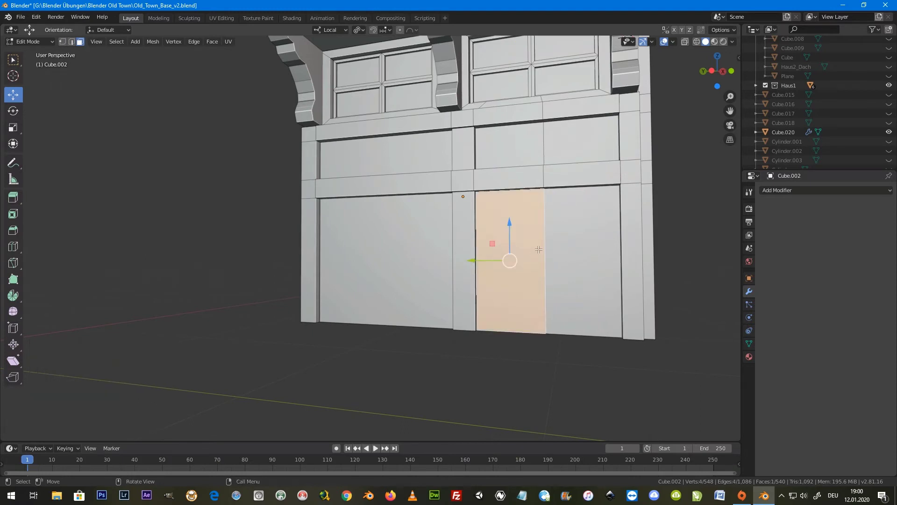
scroll(558, 227, "up", 1)
middle_click_drag(557, 227, 470, 220, "shift")
left_click(552, 218, "shift")
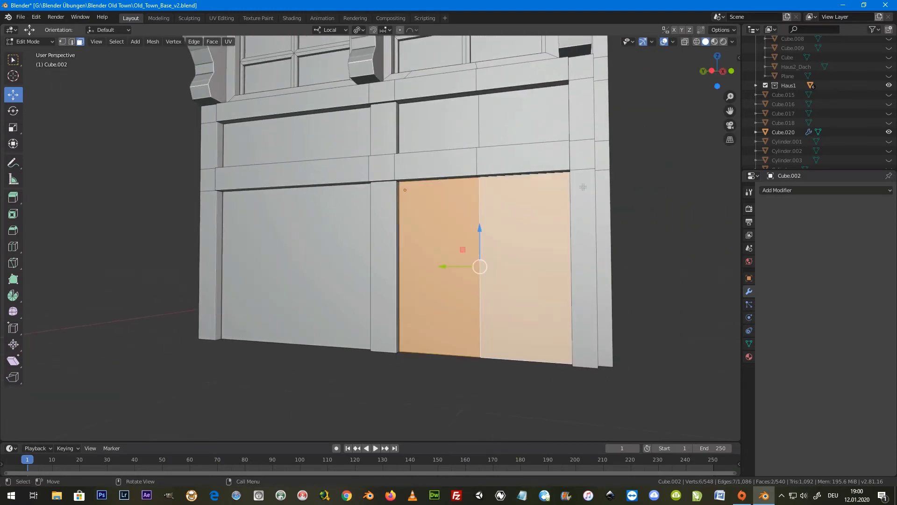
Step: Inset the two door faces to form a frame, push them back, and narrow them along Y
key("i")
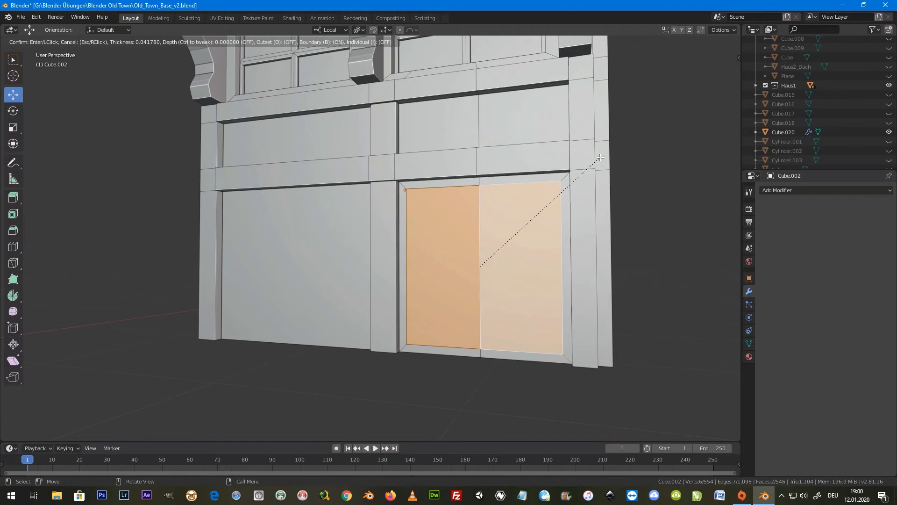
left_click(601, 157)
left_click_drag(482, 219, 482, 234)
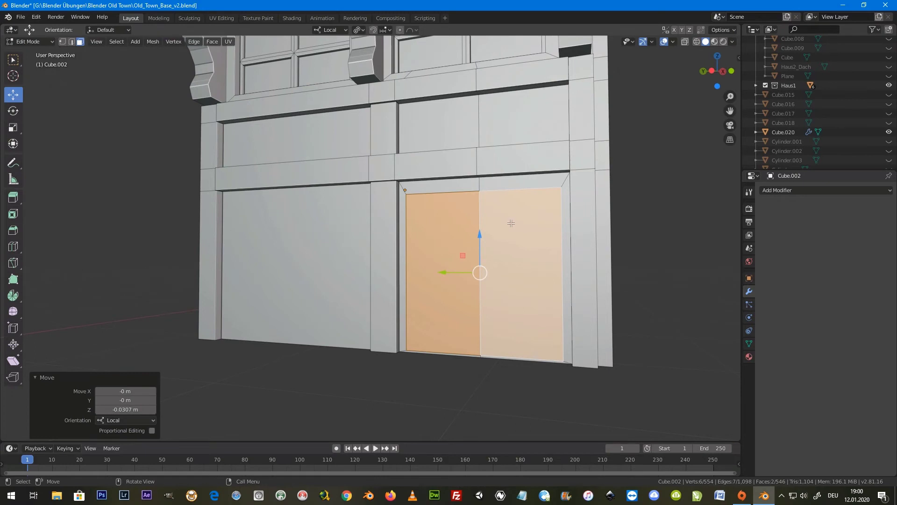
key("s")
key("y")
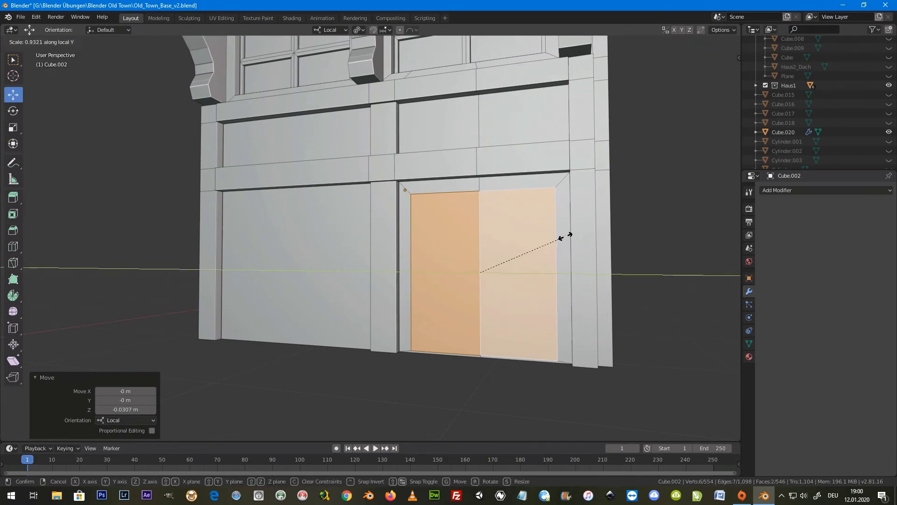
left_click(569, 234)
middle_click_drag(569, 234, 522, 250)
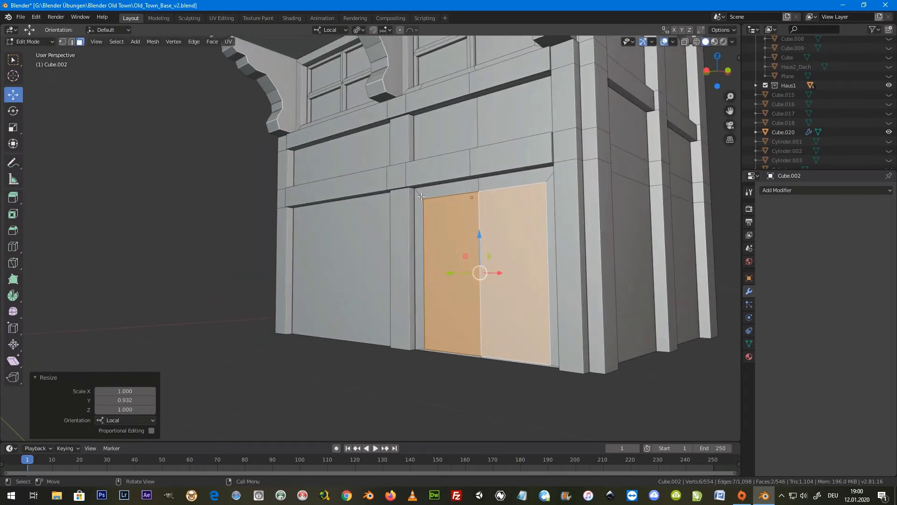
Step: Extrude the frame's side and top faces and offset them -0.0233 m along local X
left_click(421, 197, "alt")
middle_click_drag(422, 196, 461, 251)
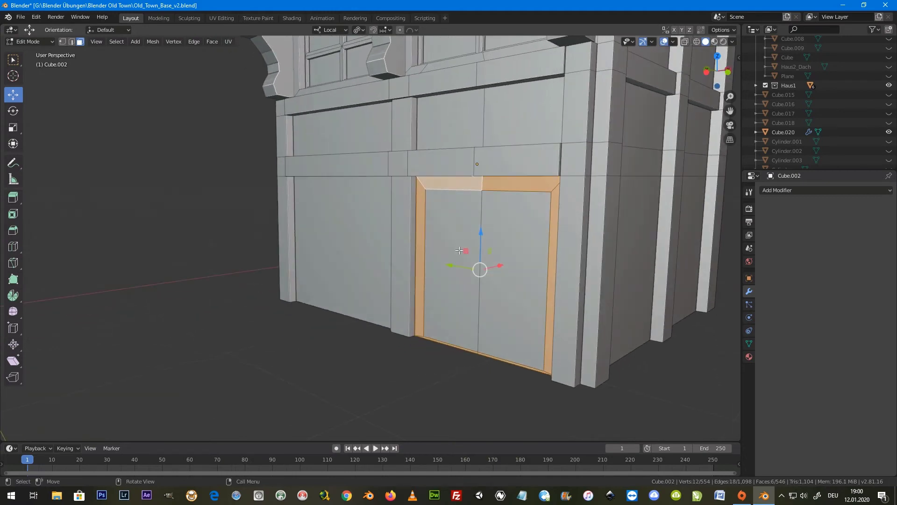
left_click(462, 351, "shift")
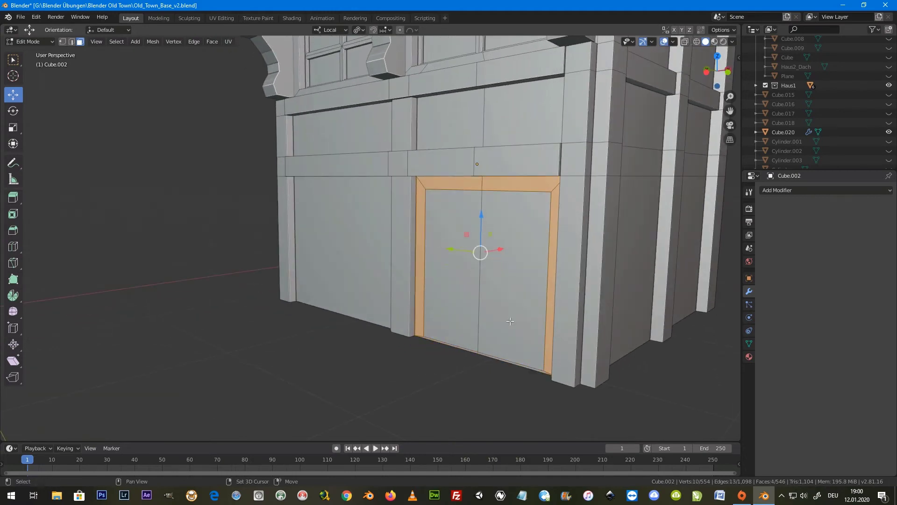
middle_click_drag(503, 248, 502, 247)
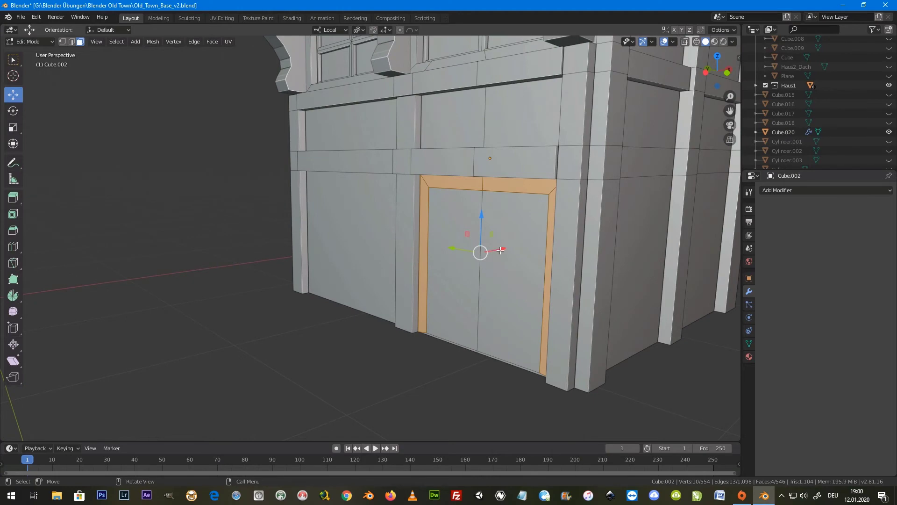
key("e")
right_click(501, 248)
key("g")
key("x")
key("x")
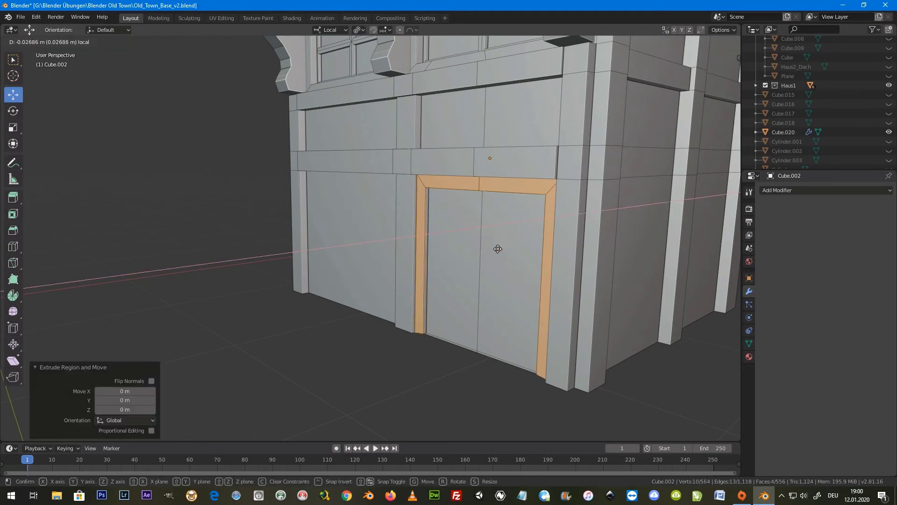
left_click(499, 249)
Step: Reselect the left and right door faces
middle_click_drag(498, 249, 412, 231)
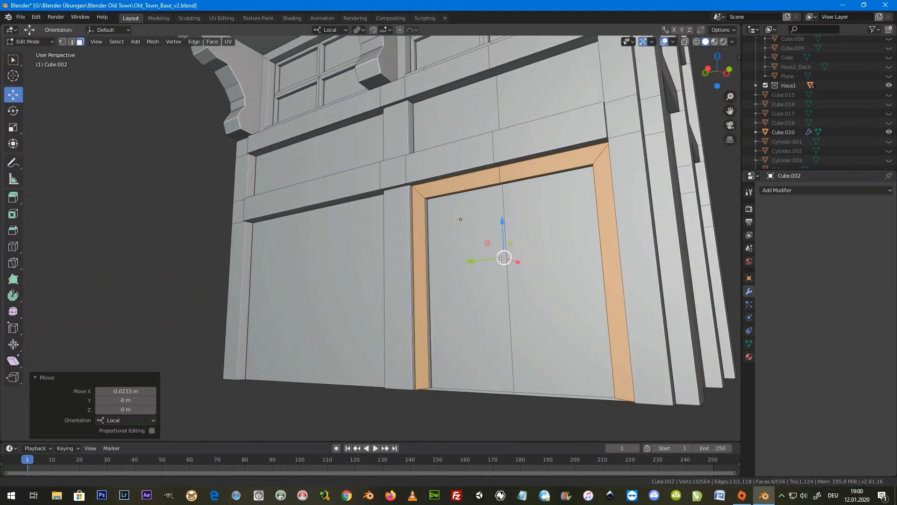
scroll(413, 231, "up", 2)
left_click(413, 231)
left_click(486, 229, "shift")
middle_click_drag(486, 229, 491, 230)
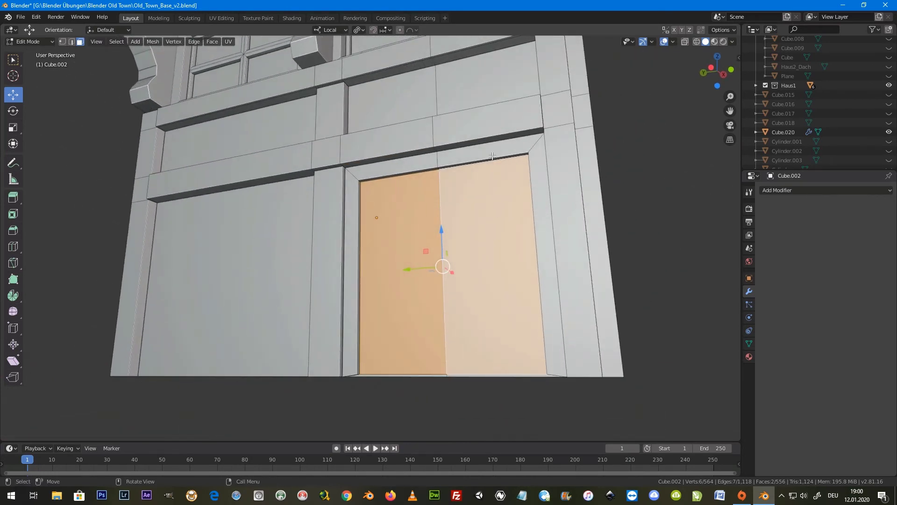
Step: Inset the two door faces and extrude them slightly inward as a door panel
key("i")
key("Escape")
key("i")
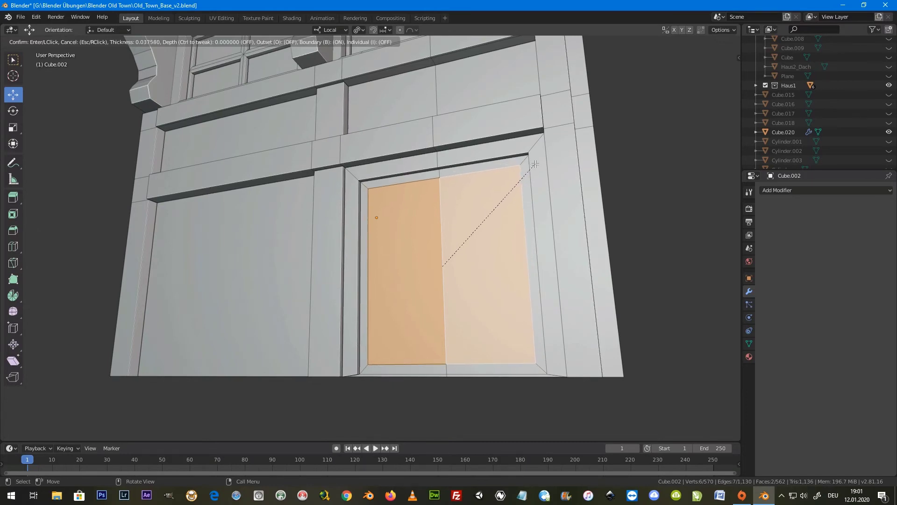
left_click(535, 164)
mouse_move(535, 164)
middle_mouse_down()
mouse_move(509, 156)
mouse_move(481, 262)
middle_mouse_up()
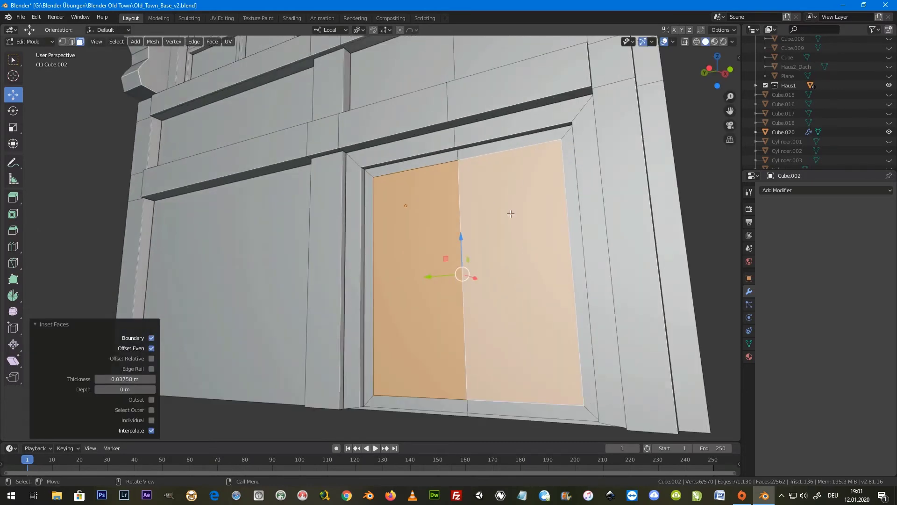
scroll(482, 267, "up", 2)
key("e")
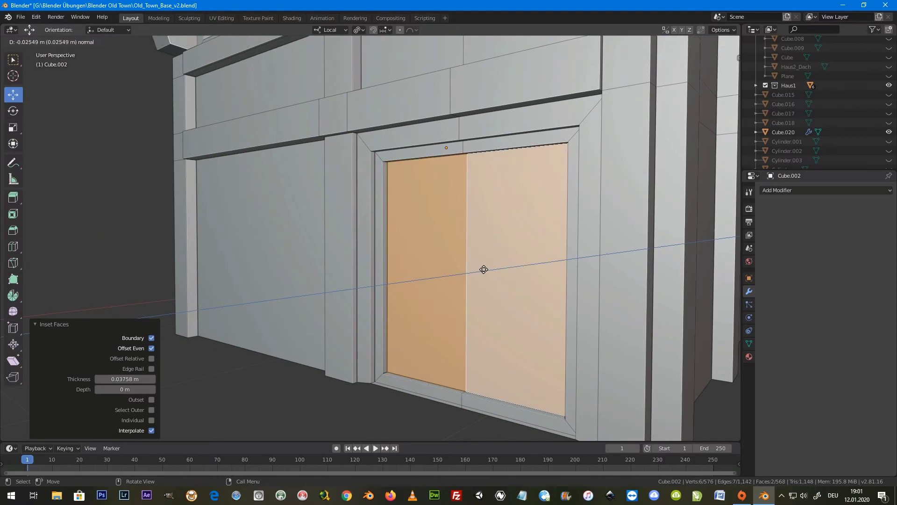
left_click(483, 270)
mouse_move(483, 269)
middle_mouse_down()
mouse_move(466, 206)
mouse_move(480, 215)
middle_mouse_up()
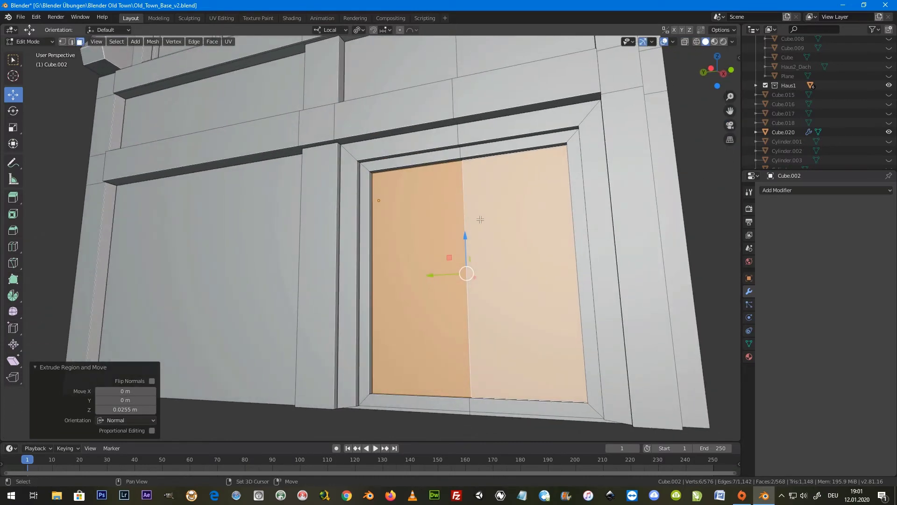
Step: Try subdividing the door faces, undo it, and select only the left door face
key("w")
right_click(506, 186)
left_click(506, 186)
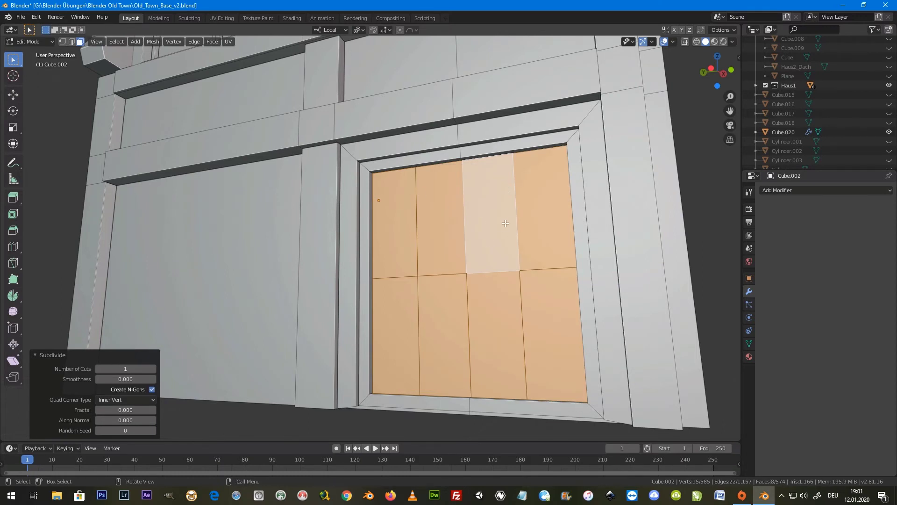
key("ctrl+z")
left_click(432, 213)
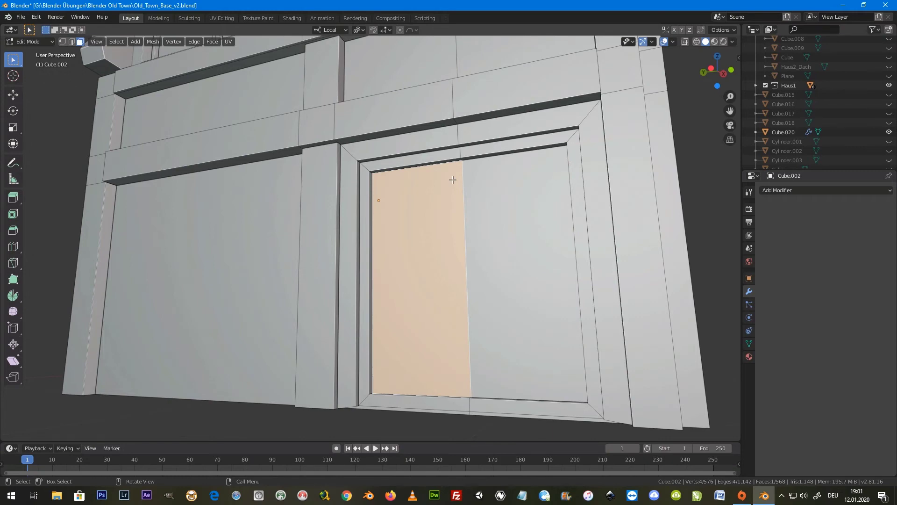
mouse_move(465, 200)
middle_mouse_down()
mouse_move(472, 230)
mouse_move(461, 224)
mouse_move(485, 252)
mouse_move(424, 223)
mouse_move(414, 243)
mouse_move(426, 229)
middle_mouse_up()
Step: Check the whole object in Object Mode, return to Edit Mode, and bring up the Add Mesh menu
key("Tab")
scroll(421, 240, "up", 2)
scroll(421, 243, "up", 2)
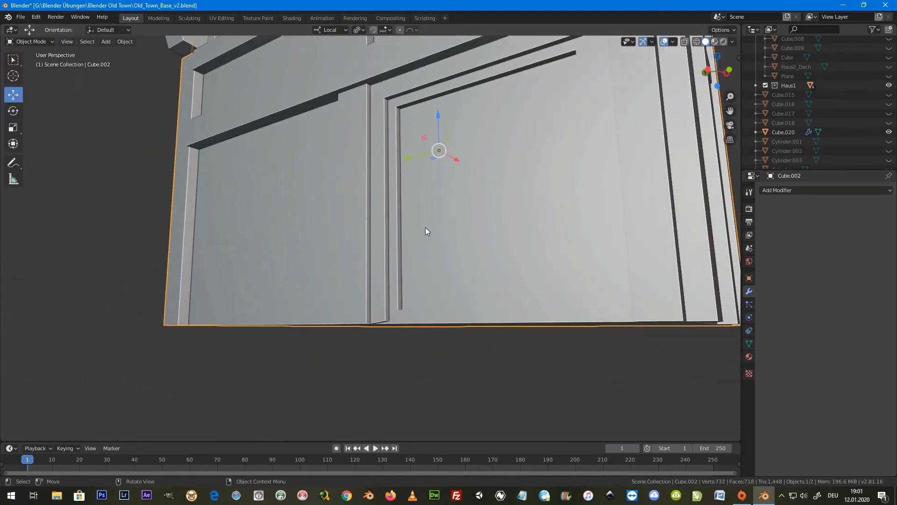
key("Tab")
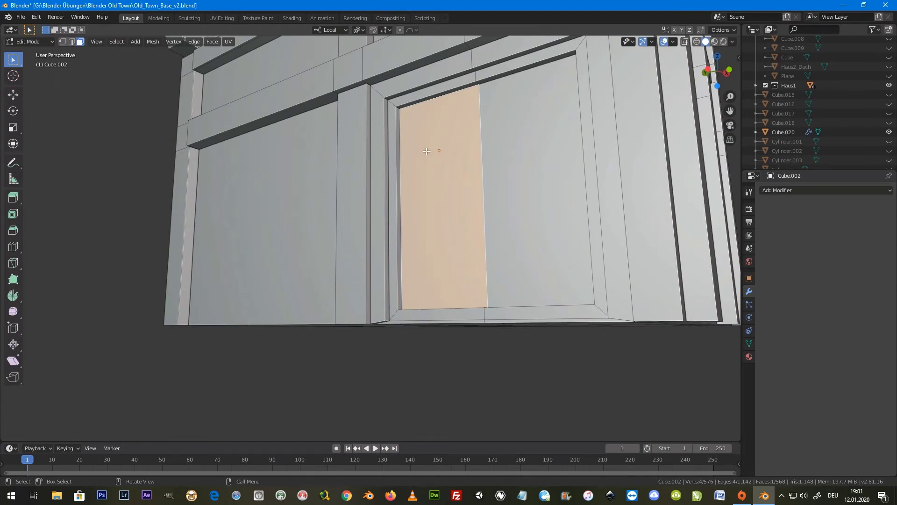
mouse_move(427, 174)
middle_mouse_down()
mouse_move(509, 166)
mouse_move(474, 169)
middle_mouse_up()
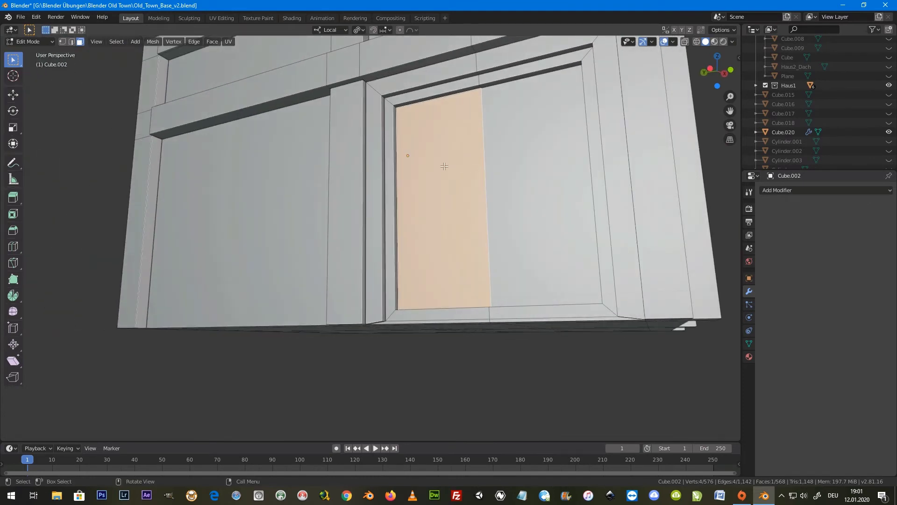
key("shift+a")
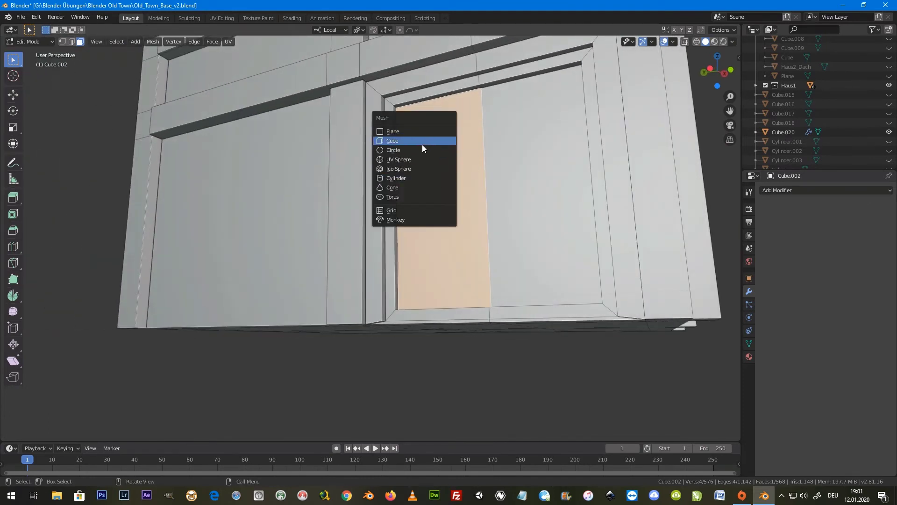
Step: Add a cube and shrink it into place near the door's upper-left corner
left_click(422, 145)
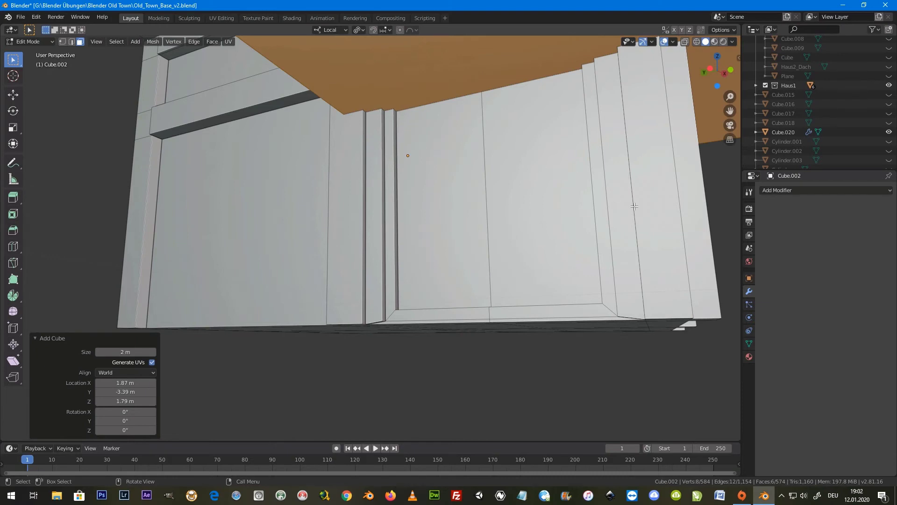
key("s")
left_click(482, 123)
key("g")
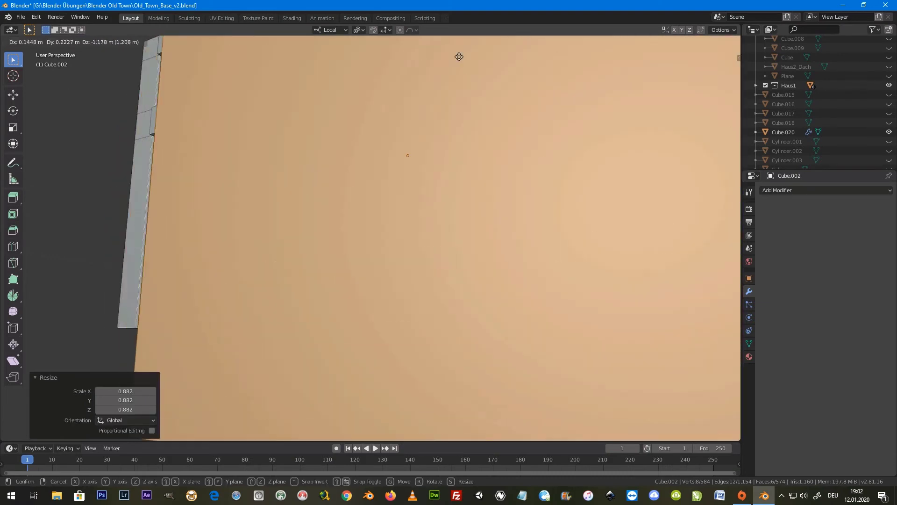
left_click(414, 192)
key("s")
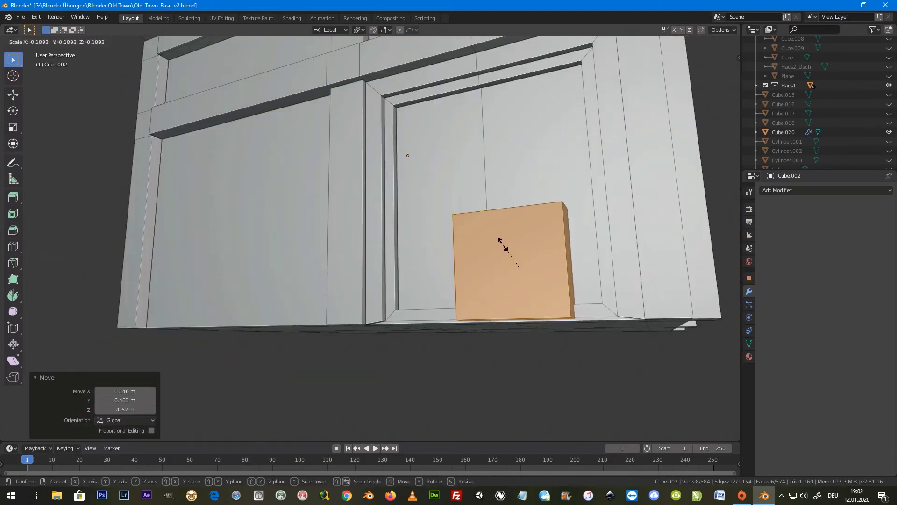
left_click(513, 258)
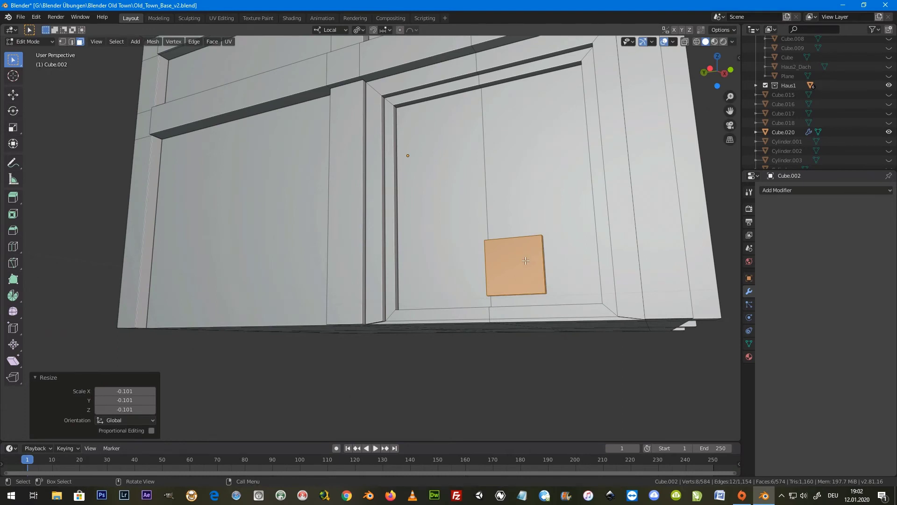
key("g")
left_click(424, 131)
Step: Shrink the block further and flatten it along local X into a thin plate
left_click(13, 97)
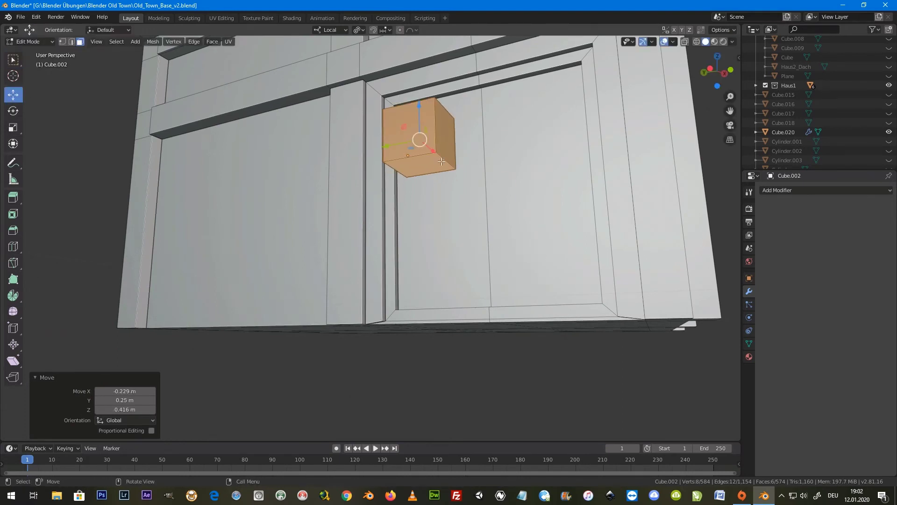
key("s")
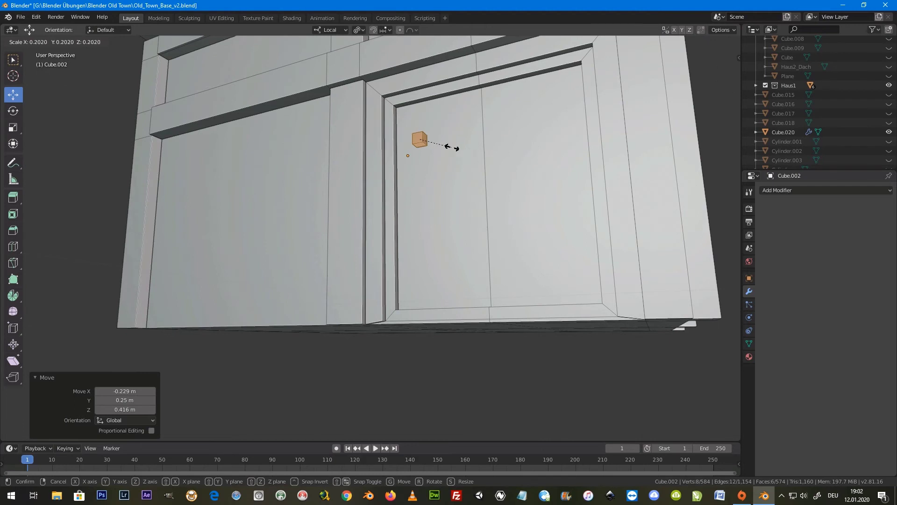
left_click(453, 147)
key("s")
key("x")
key("x")
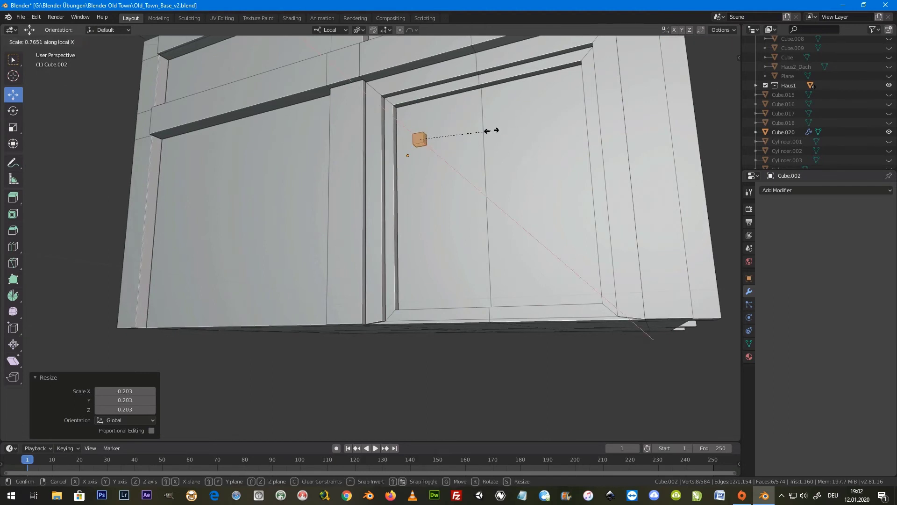
left_click(440, 134)
middle_click_drag(441, 133, 457, 130)
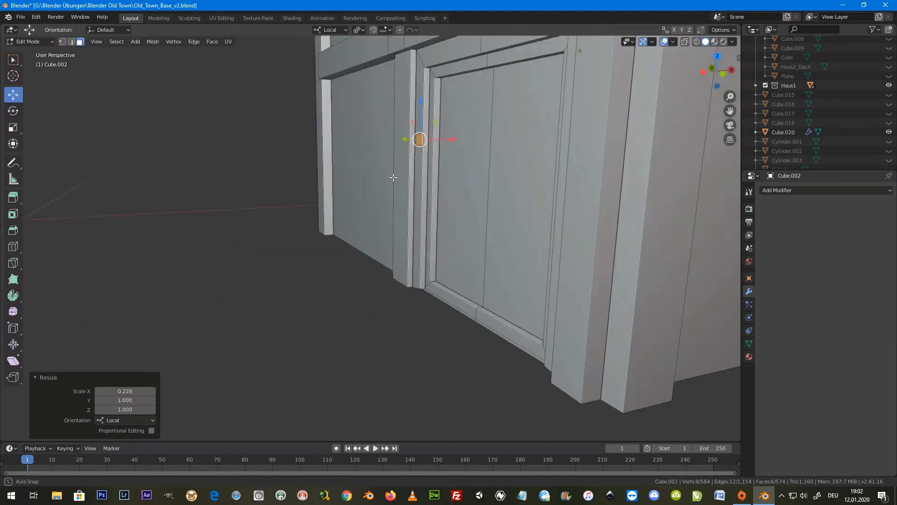
Step: Nudge the thin block along X until it sits flush against the door
key("g")
key("x")
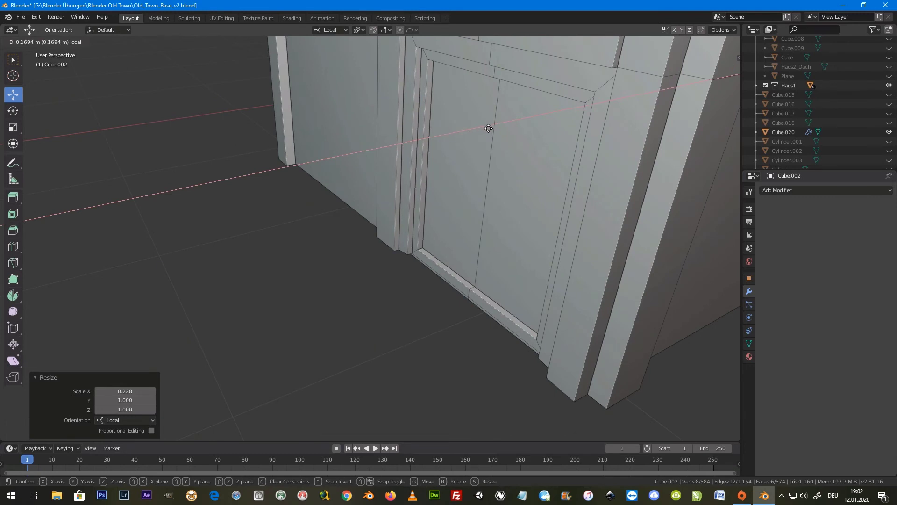
left_click(486, 129)
middle_click_drag(486, 128, 459, 140)
mouse_move(531, 133)
middle_mouse_down()
mouse_move(407, 282)
mouse_move(359, 294)
mouse_move(369, 241)
mouse_move(369, 255)
middle_mouse_up()
key("g")
key("x")
left_click(367, 291)
key("g")
key("x")
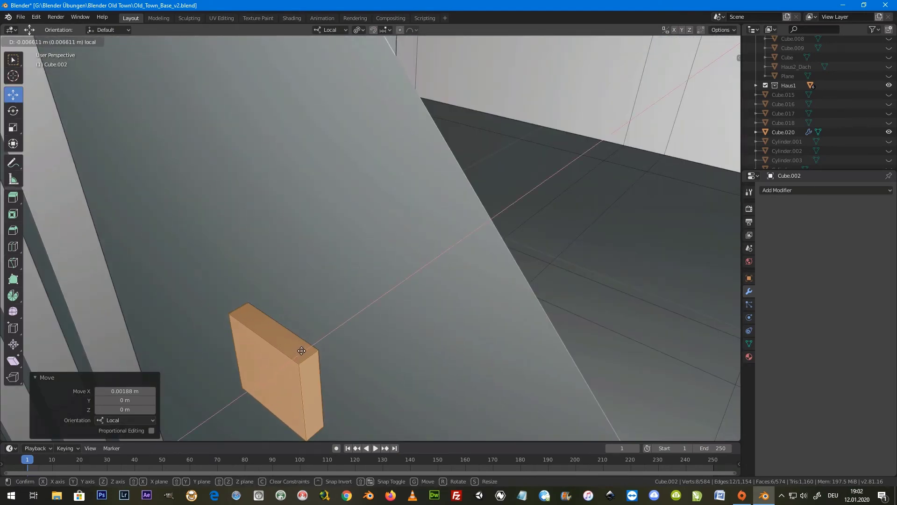
left_click(308, 362)
Step: Orbit to look up at the block and box-select its top face
scroll(308, 362, "down", 5)
mouse_move(346, 320)
middle_mouse_down()
mouse_move(348, 290)
mouse_move(374, 236)
mouse_move(382, 259)
mouse_move(381, 241)
middle_mouse_up()
mouse_move(391, 202)
middle_mouse_down()
mouse_move(374, 219)
mouse_move(368, 338)
middle_mouse_up()
scroll(374, 220, "up", 4)
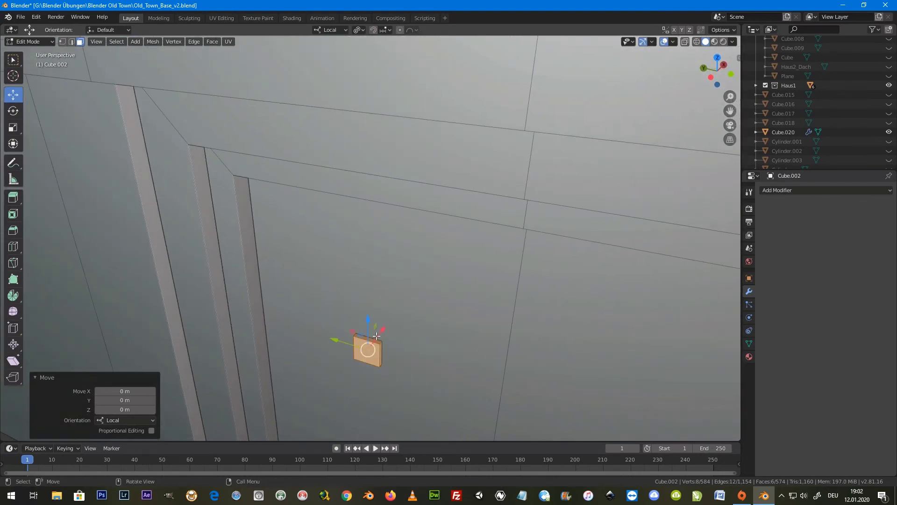
key("w")
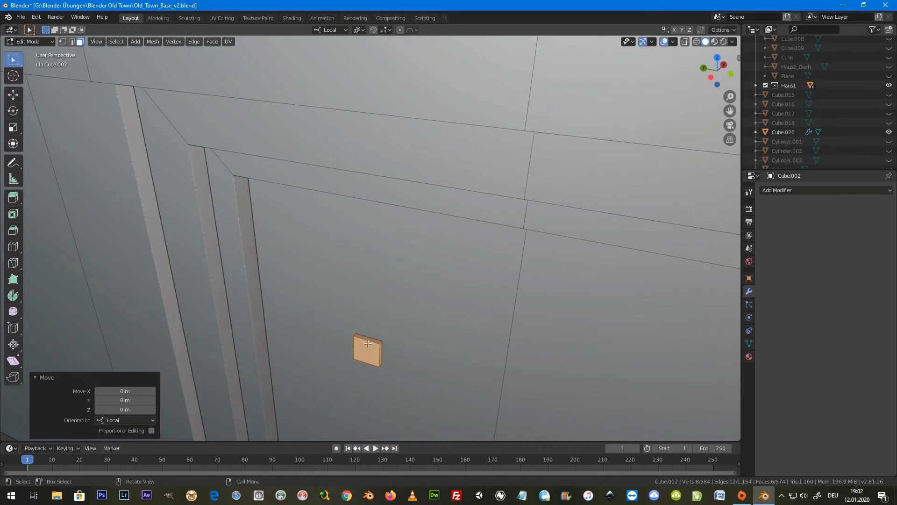
left_click(369, 344)
Step: Raise the block's top face along Z up to the top of the door
key("g")
key("z")
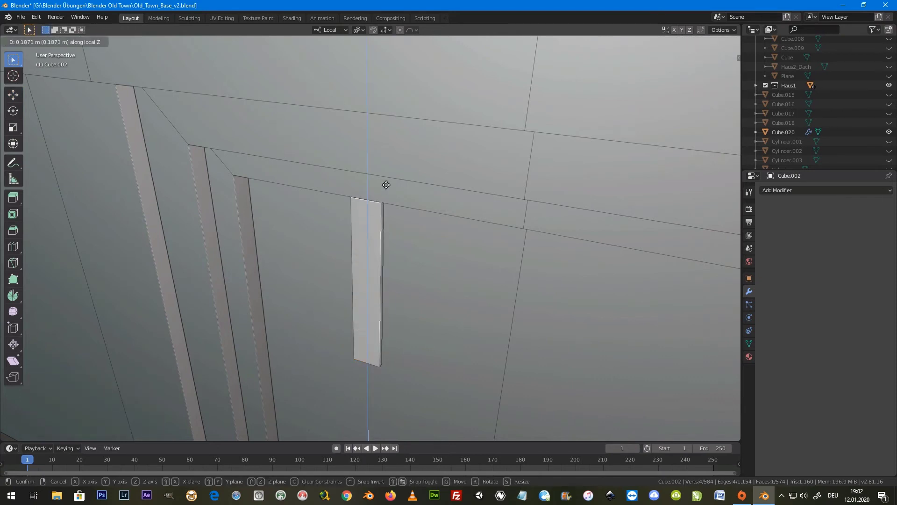
left_click(385, 187)
middle_click_drag(386, 187, 383, 210)
key("z")
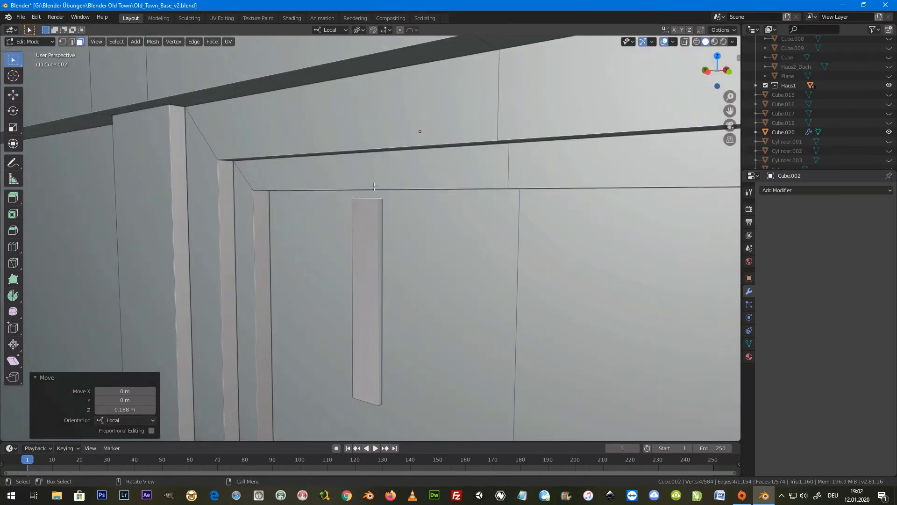
key("g")
key("z")
left_click(374, 176)
scroll(374, 177, "down", 3)
middle_click_drag(374, 177, 369, 307)
scroll(368, 307, "up", 4)
Step: Pull the slat's bottom face down along Z (-0.533 m) to the door bottom
left_click(369, 309)
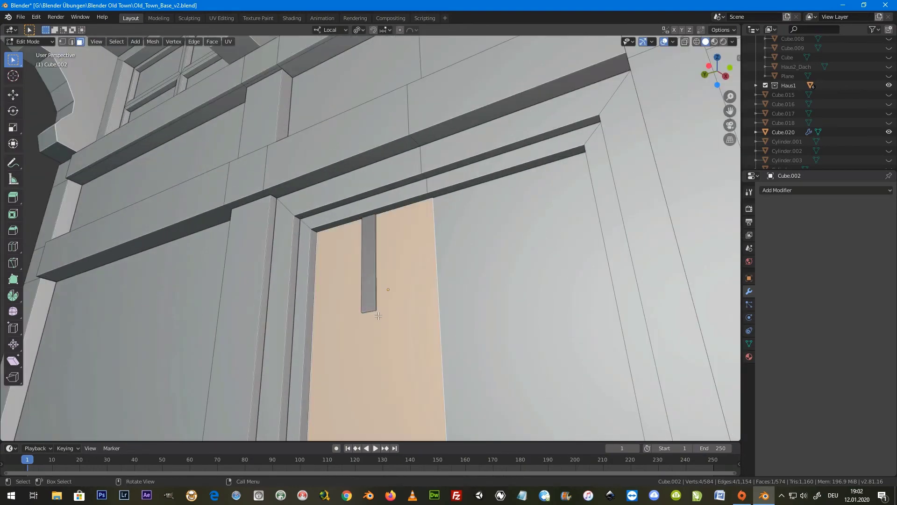
left_click(371, 312)
left_click(371, 311)
mouse_move(371, 312)
middle_mouse_down()
mouse_move(370, 343)
mouse_move(375, 264)
middle_mouse_up()
scroll(375, 264, "up", 2)
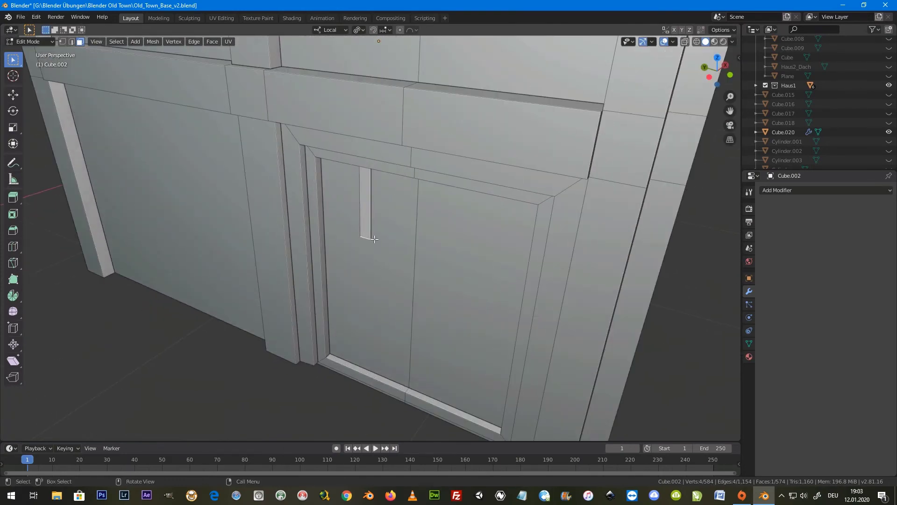
key("g")
key("z")
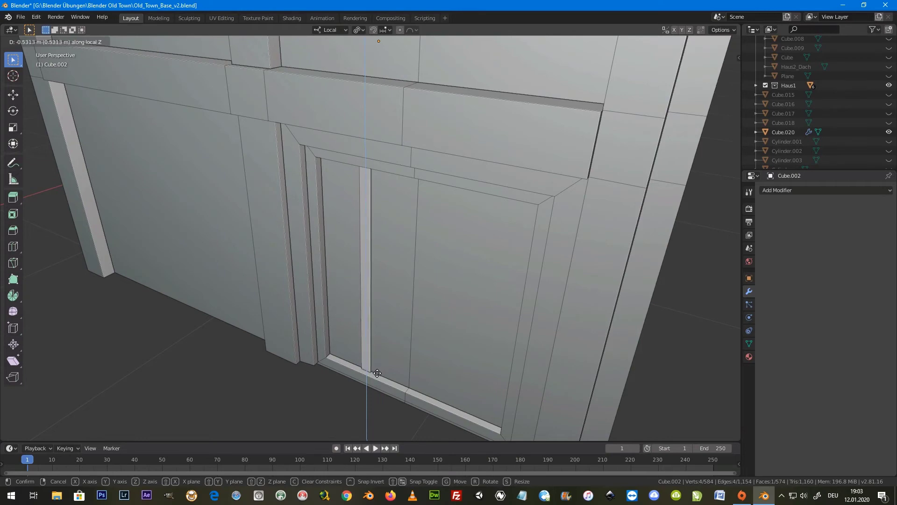
left_click(377, 373)
middle_click_drag(384, 297, 382, 271)
scroll(382, 271, "up", 2)
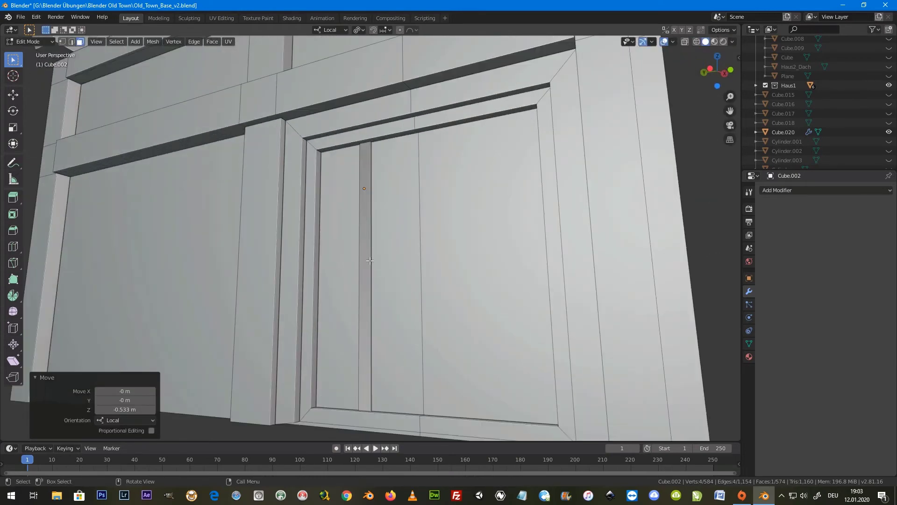
left_click(370, 260)
Step: Select the whole connected slat and slide it along local Y
left_click(371, 260)
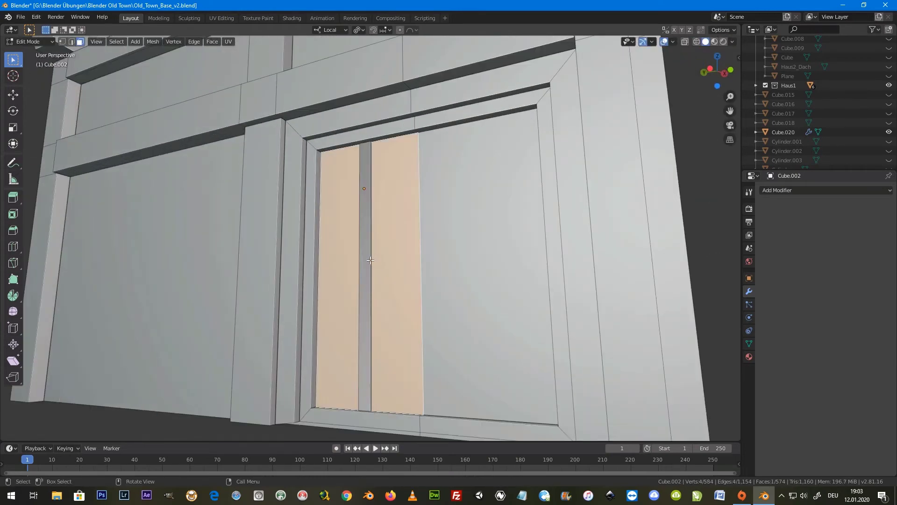
left_click(365, 256)
key("l")
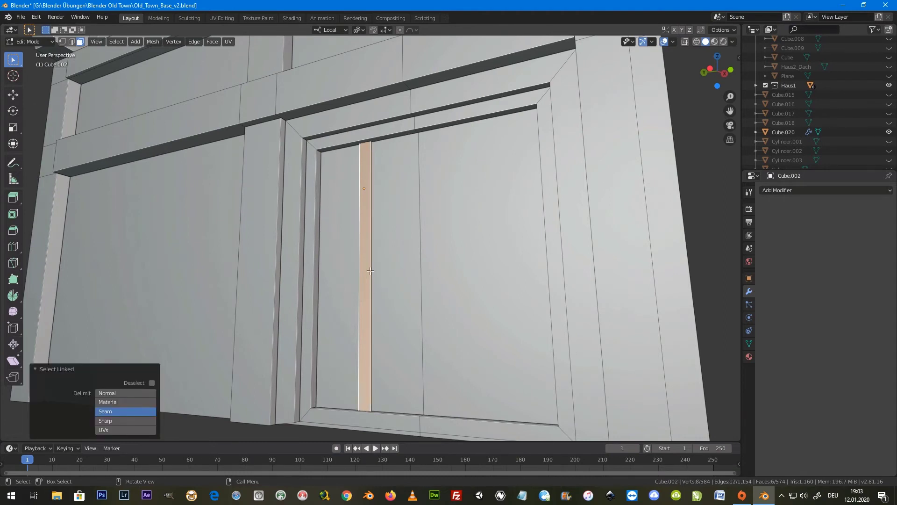
middle_click_drag(370, 271, 375, 271)
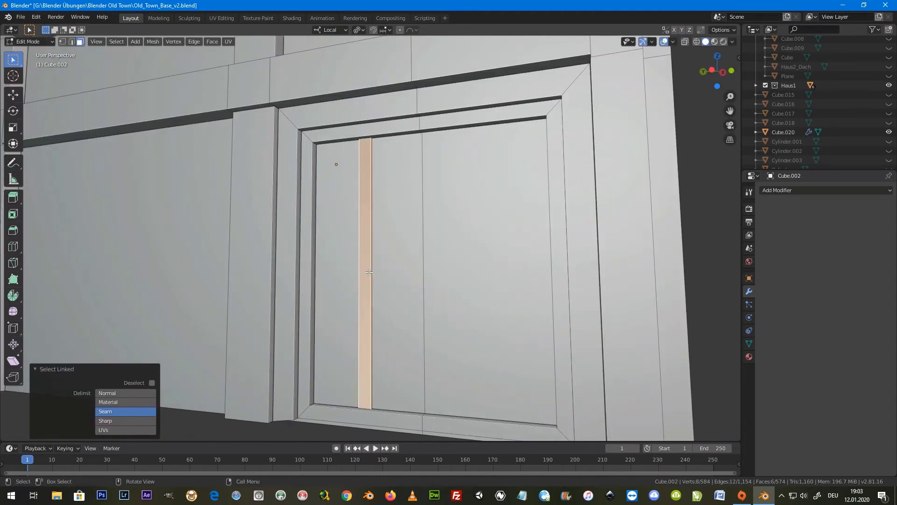
key("g")
key("y")
key("y")
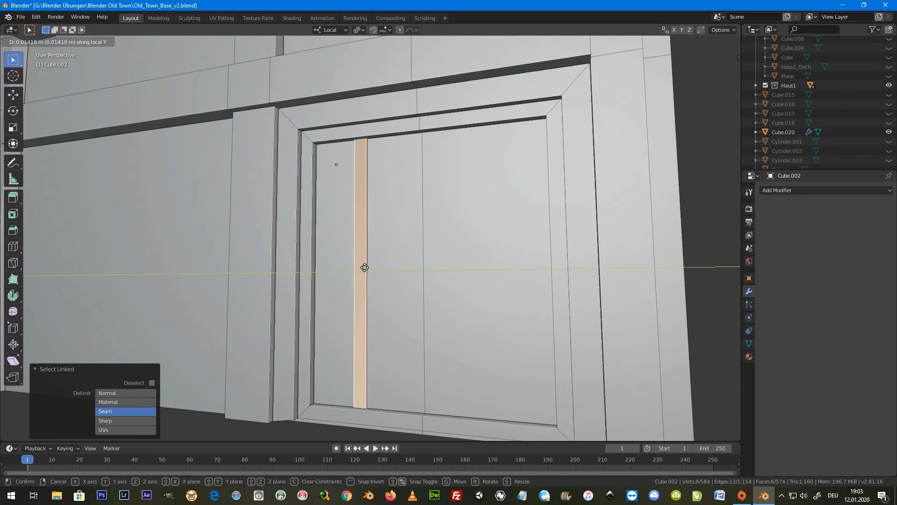
left_click(325, 266)
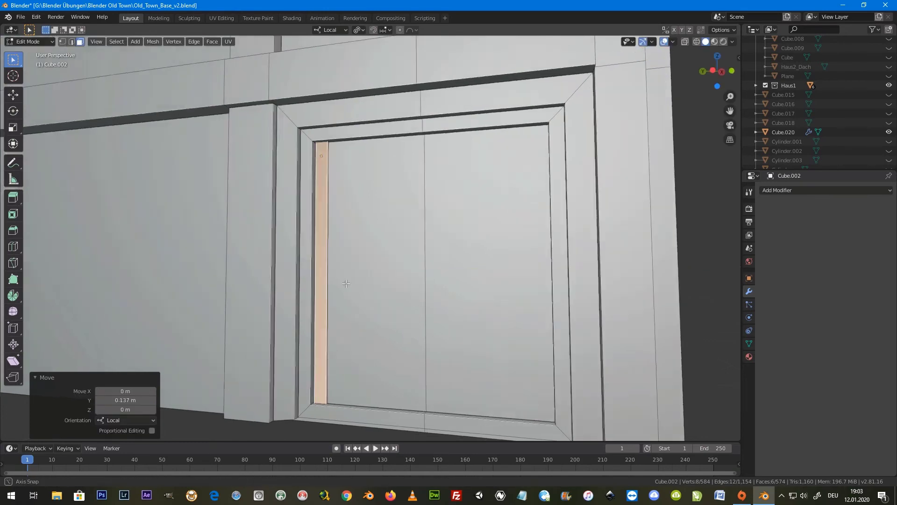
Step: Nudge the slat a further 0.00265 m along local Y against the door frame
middle_click_drag(324, 266, 361, 282)
scroll(360, 283, "up", 2)
scroll(361, 282, "up", 2)
scroll(356, 285, "up", 2, "ctrl")
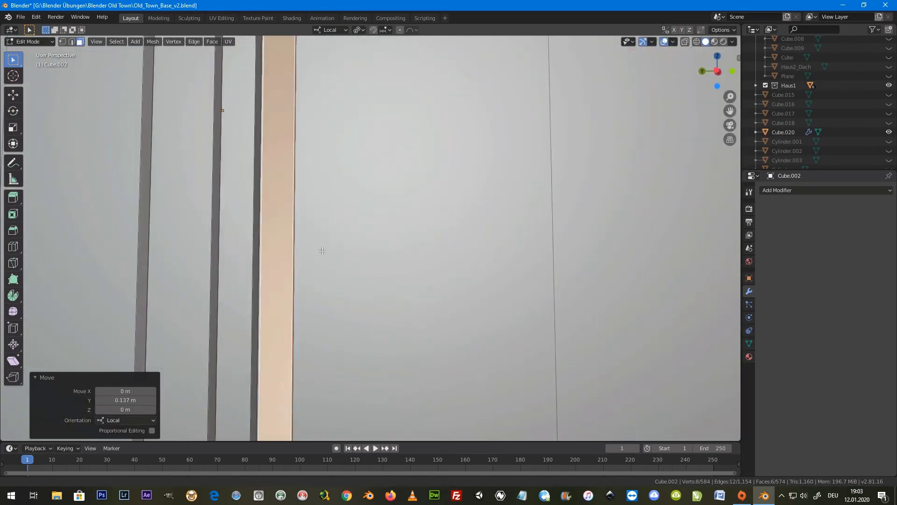
scroll(353, 286, "up", 3, "ctrl")
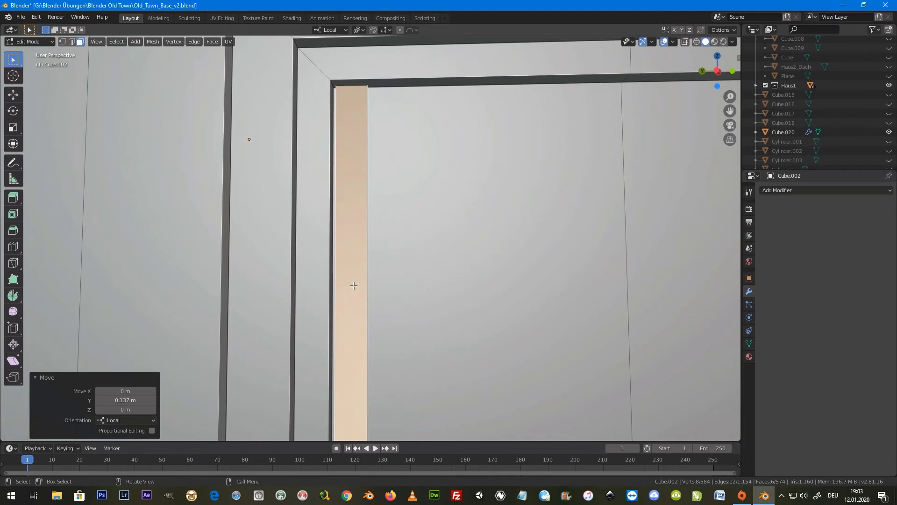
key("g")
key("y")
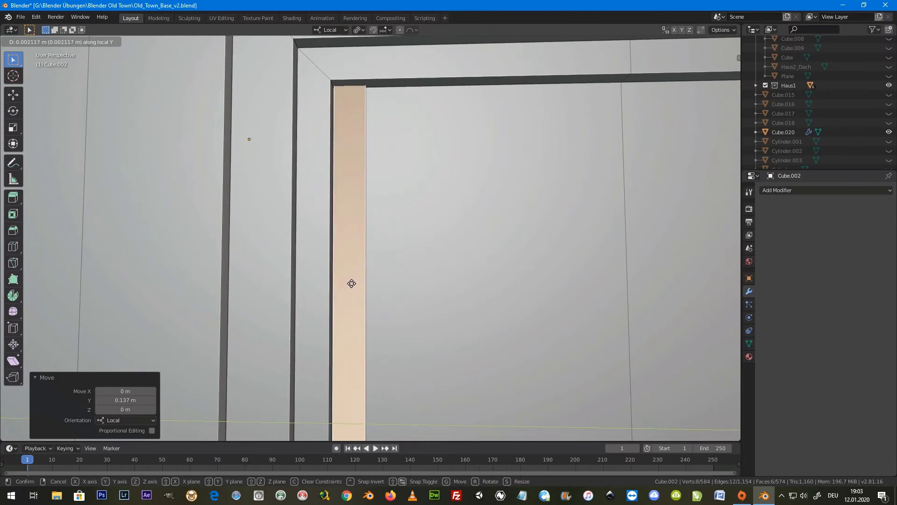
left_click(351, 282)
Step: Add a Bevel modifier to the strip, then delete it again
middle_click_drag(351, 281, 402, 248)
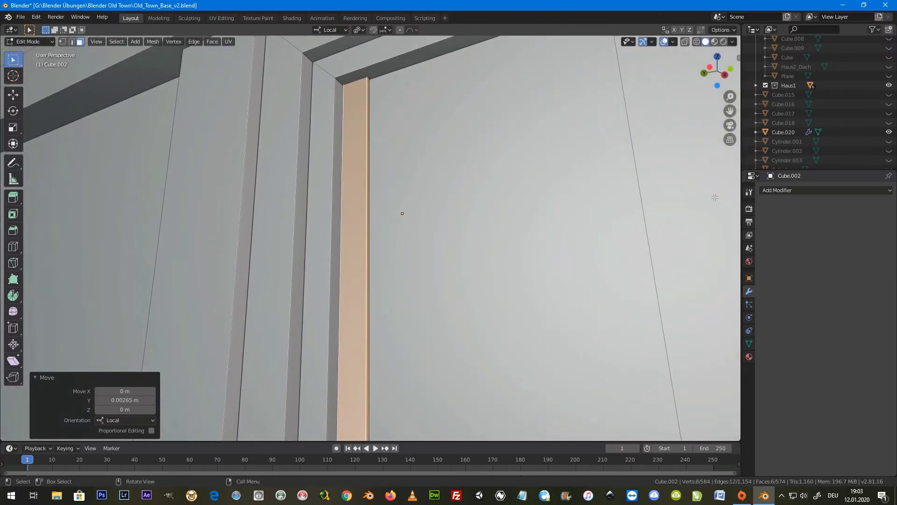
left_click(775, 192)
left_click(725, 223)
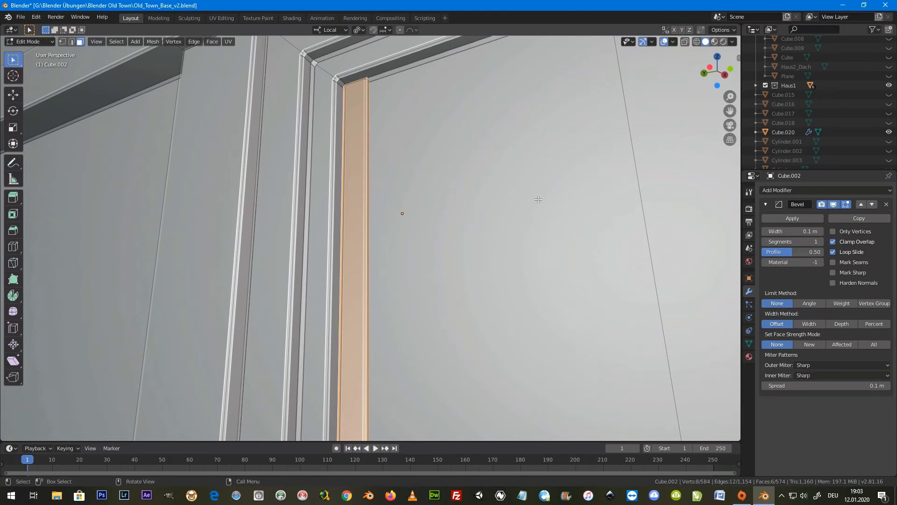
left_click(887, 204)
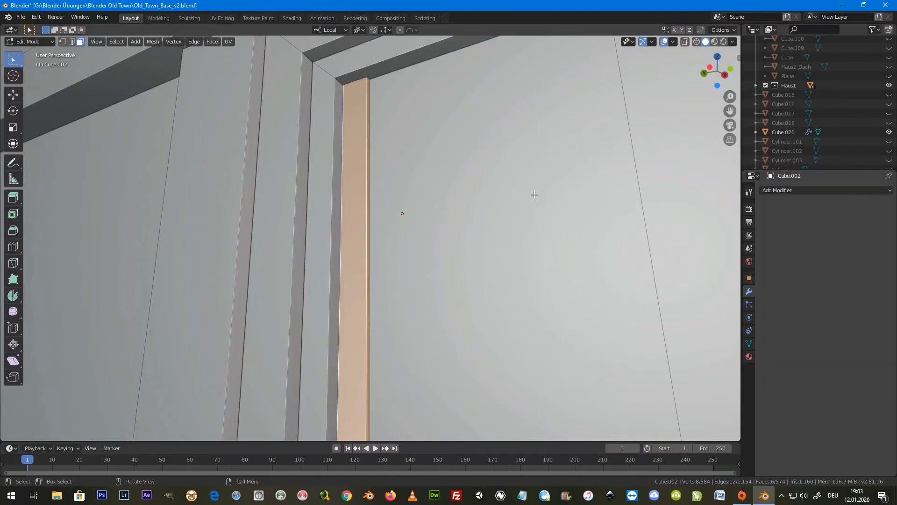
Step: Separate the slat into its own object Cube.019 with a 0.05 m Bevel modifier
key("p")
left_click(359, 160)
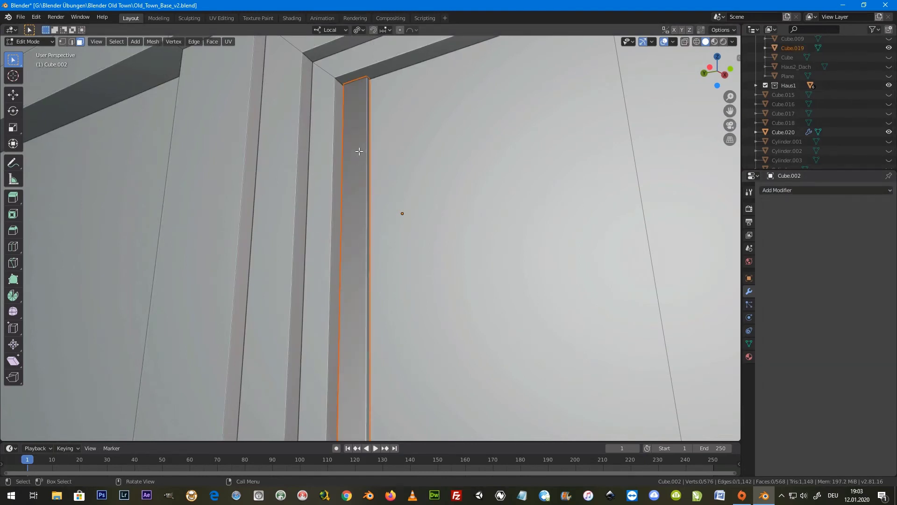
key("Tab")
left_click(359, 157)
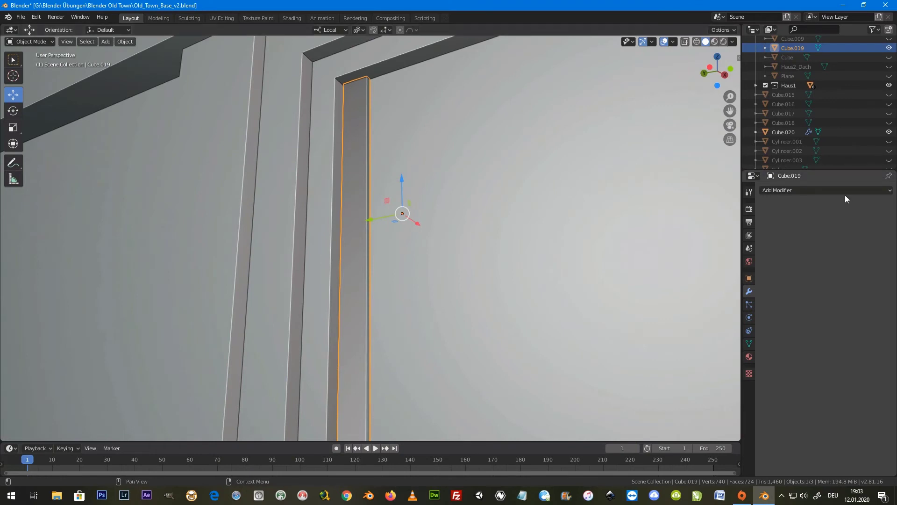
left_click(823, 192)
left_click(703, 222)
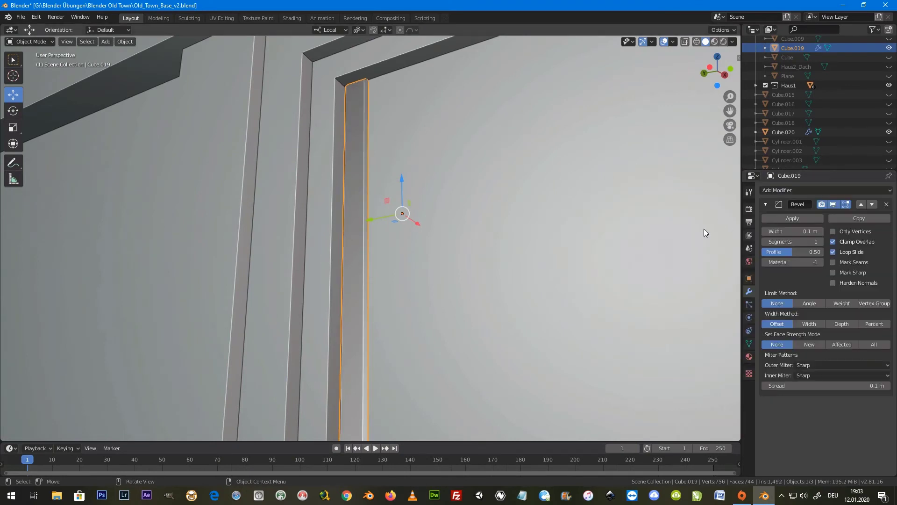
left_click(803, 231)
key("Return")
Step: Scale the slat to 0.981 along Z to shorten it for the opening
middle_click_drag(420, 89, 422, 128)
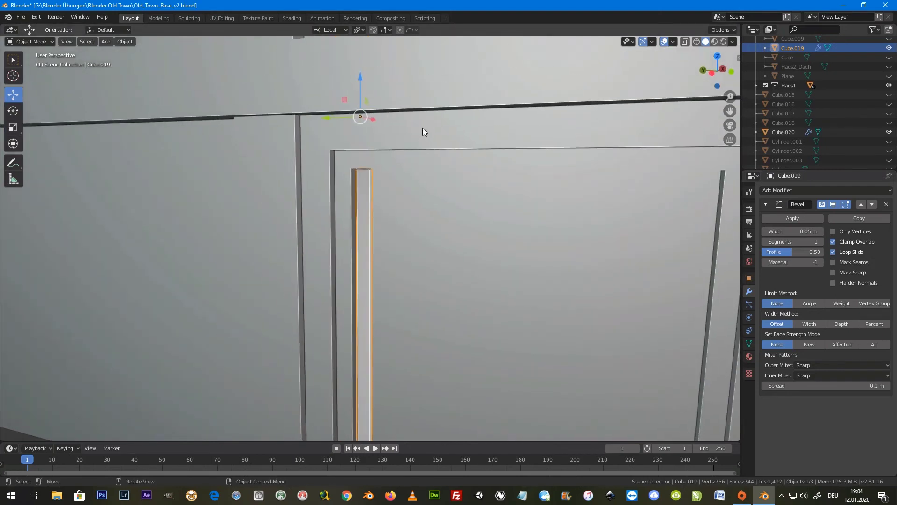
scroll(366, 188, "up", 2)
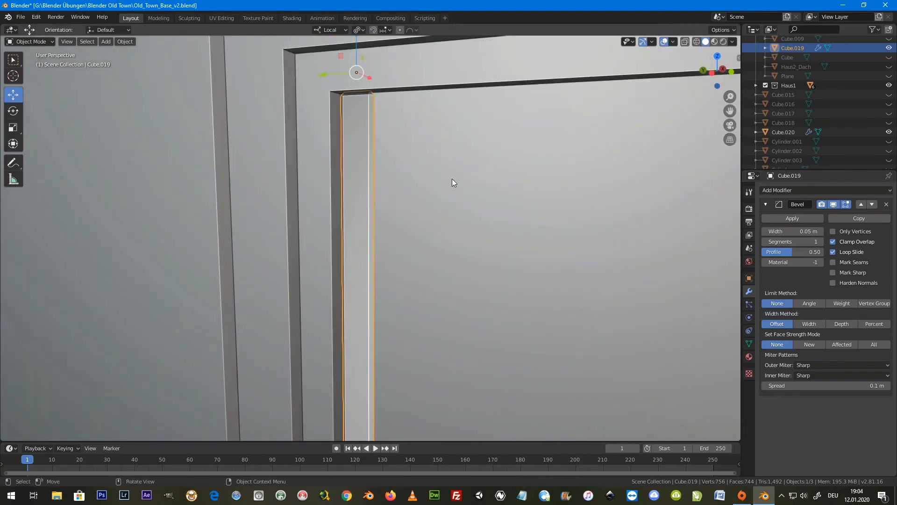
key("s")
key("z")
key("z")
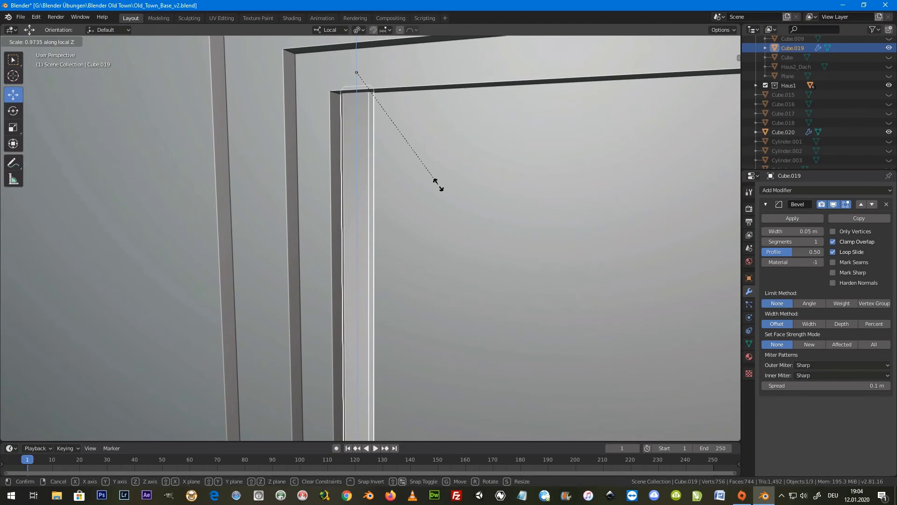
left_click(441, 184)
scroll(439, 187, "down", 3)
middle_click_drag(425, 242, 430, 211)
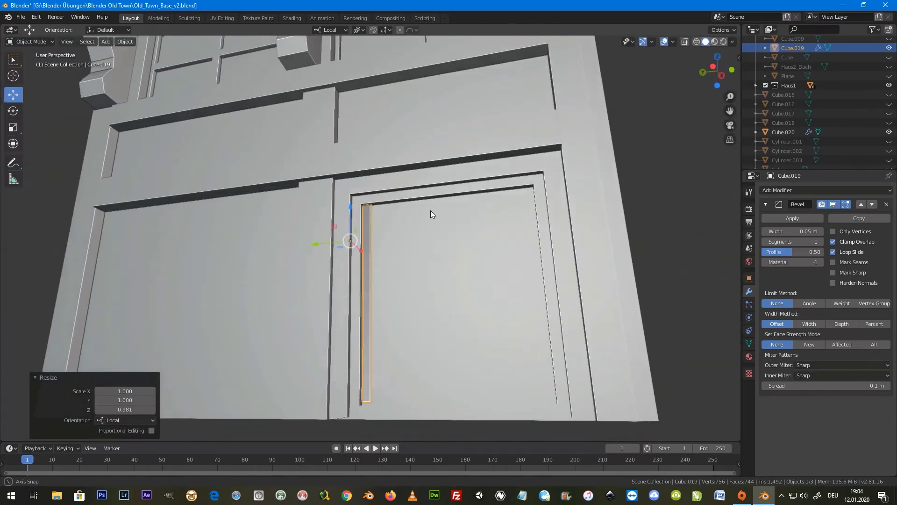
scroll(420, 251, "up", 3)
scroll(419, 252, "down", 2)
scroll(394, 193, "down", 2)
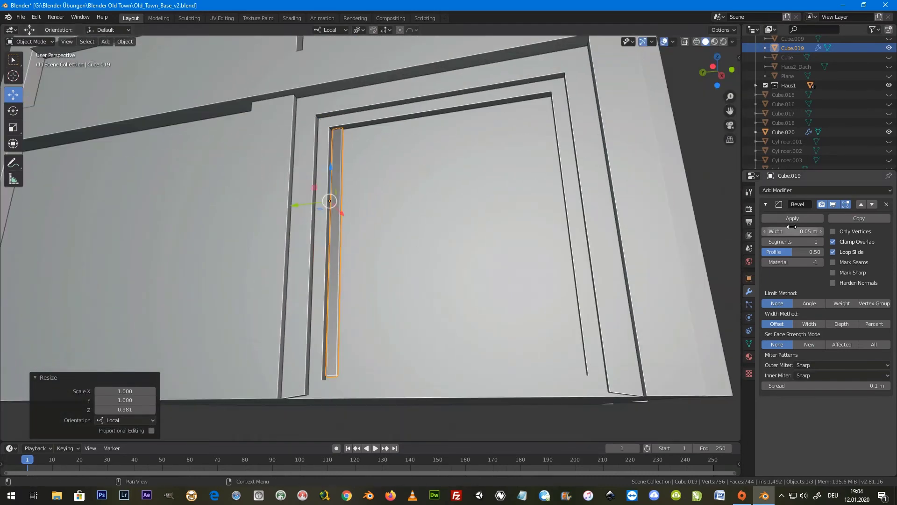
left_click(815, 194)
Step: Add an Array modifier to the slat with relative offset X 0, Y -1
left_click(720, 204)
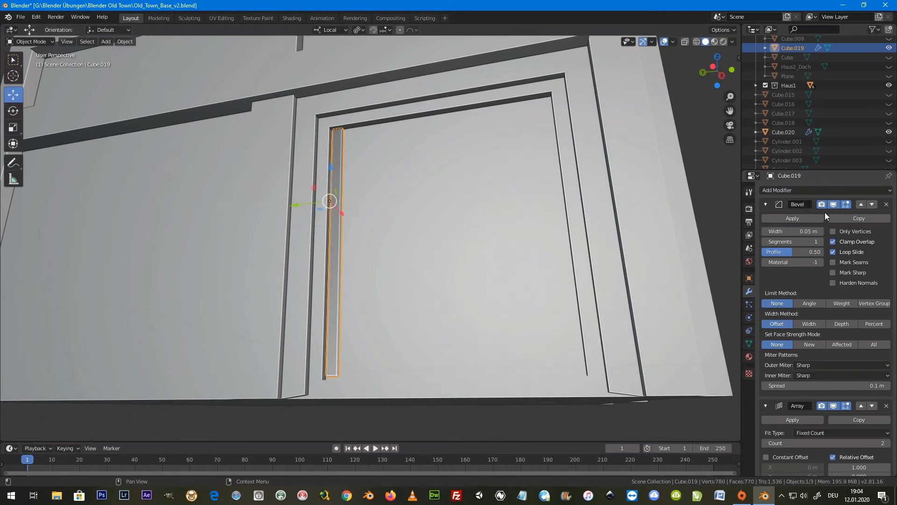
scroll(832, 243, "down", 1)
scroll(850, 299, "down", 5)
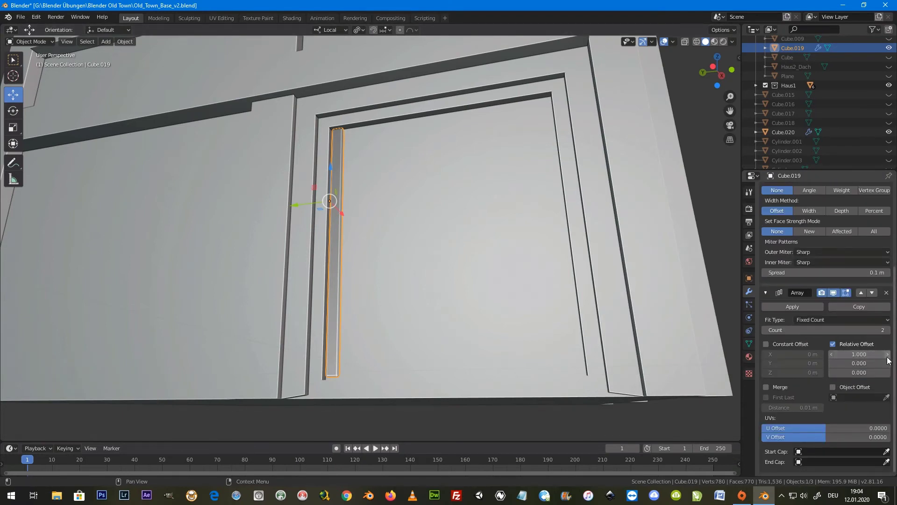
left_click_drag(859, 354, 852, 354)
left_click(851, 354)
key("BackSpace")
key("BackSpace")
key("BackSpace")
type("0")
key("Return")
left_click(859, 363)
type("1")
key("Return")
left_click_drag(859, 363, 842, 363)
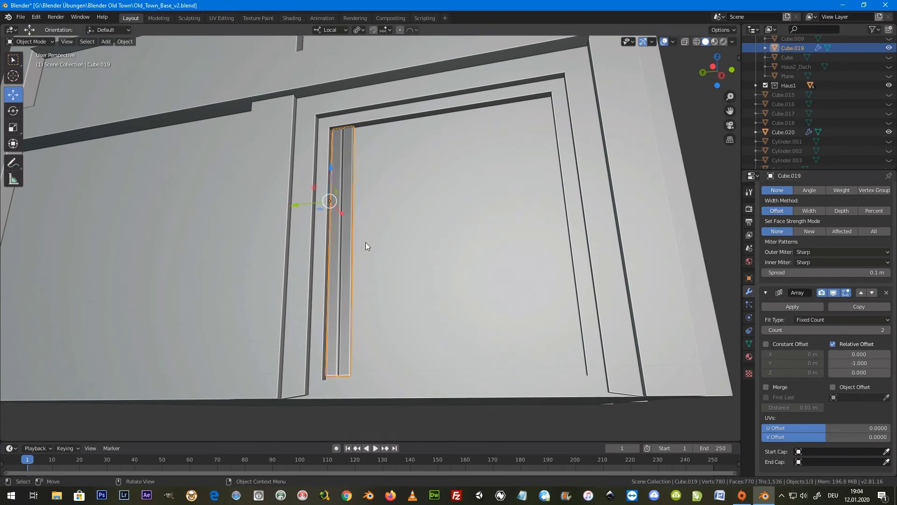
Step: Reposition and stretch the slat along Z to fit the door opening's height
mouse_move(373, 216)
middle_mouse_down()
mouse_move(318, 164)
mouse_move(326, 180)
mouse_move(310, 172)
middle_mouse_up()
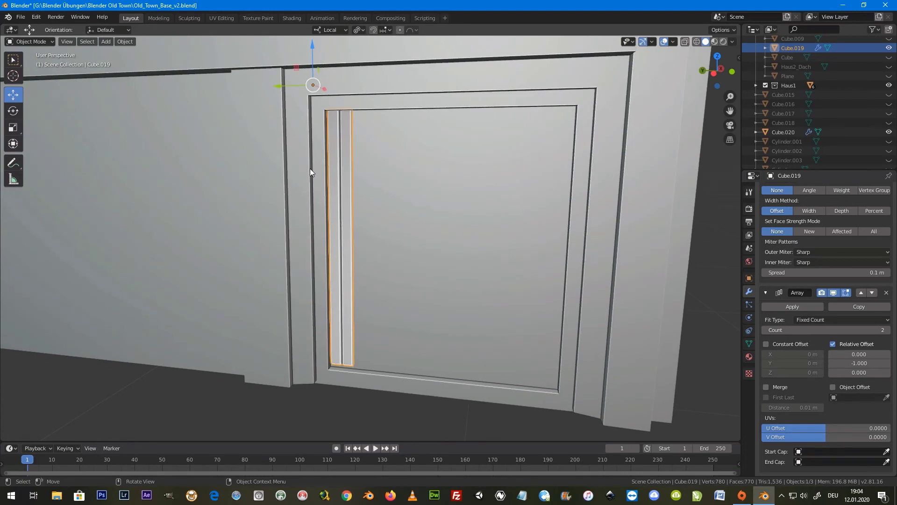
left_click_drag(313, 43, 313, 44)
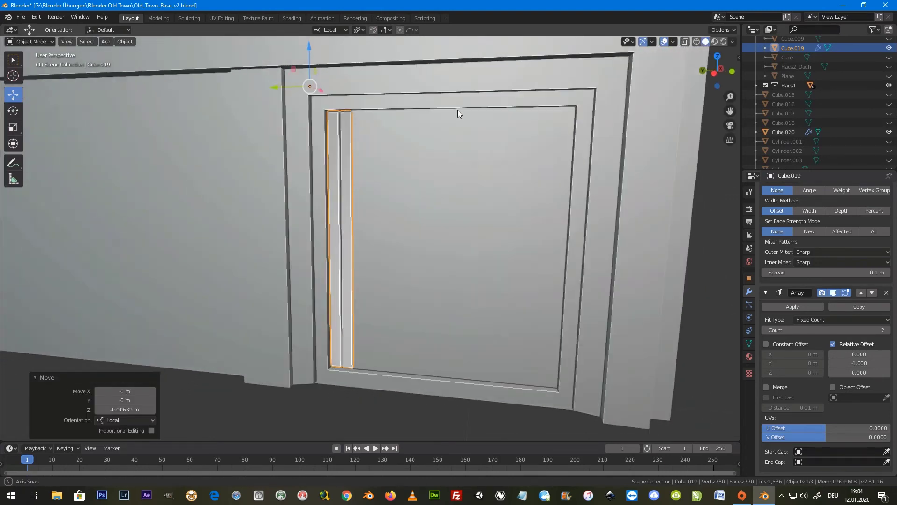
key("s")
key("z")
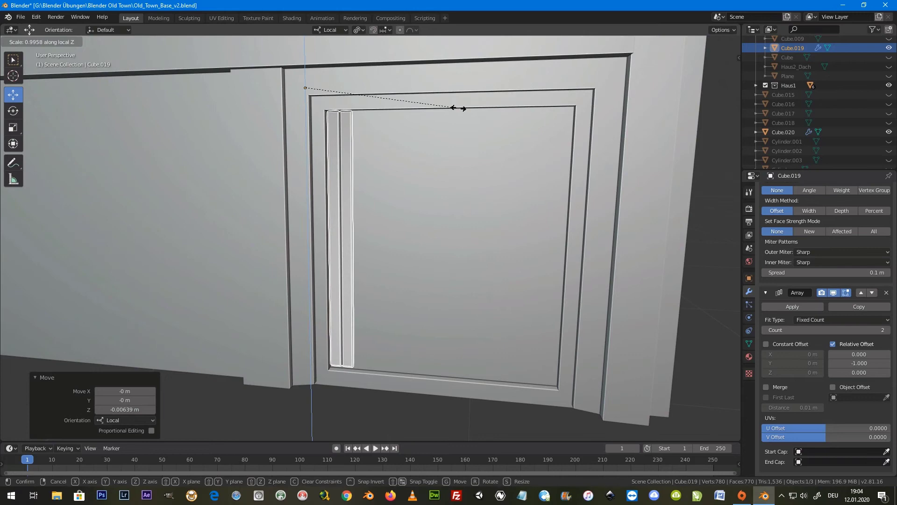
left_click(460, 107)
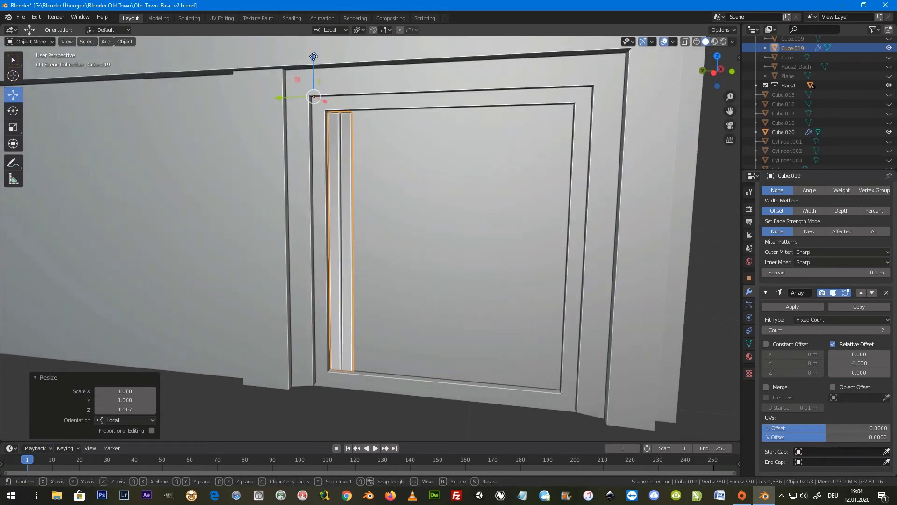
left_click_drag(310, 54, 313, 56)
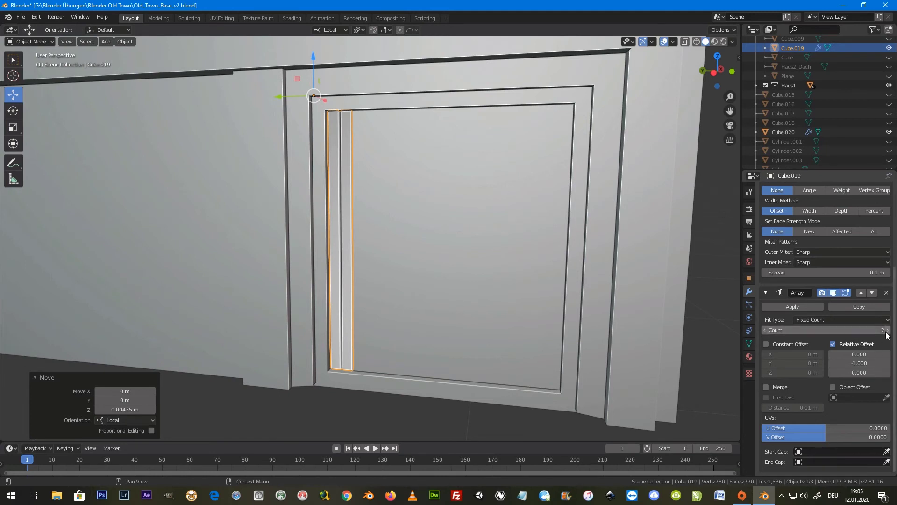
Step: Raise the array count to 18 and duplicate the slatted door in place as Cube.021
left_click_drag(888, 333, 891, 330)
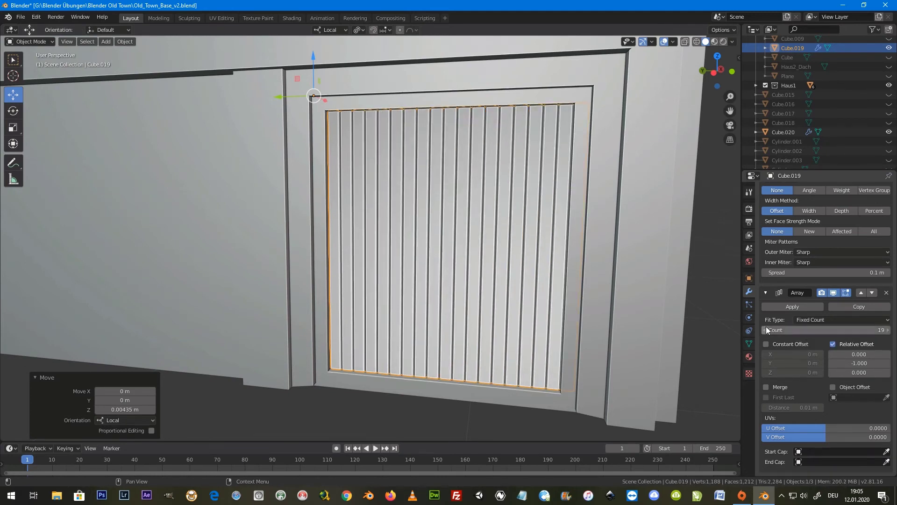
scroll(632, 306, "down", 3)
key("Tab")
mouse_move(554, 285)
middle_mouse_down()
mouse_move(521, 310)
mouse_move(665, 280)
mouse_move(474, 261)
middle_mouse_up()
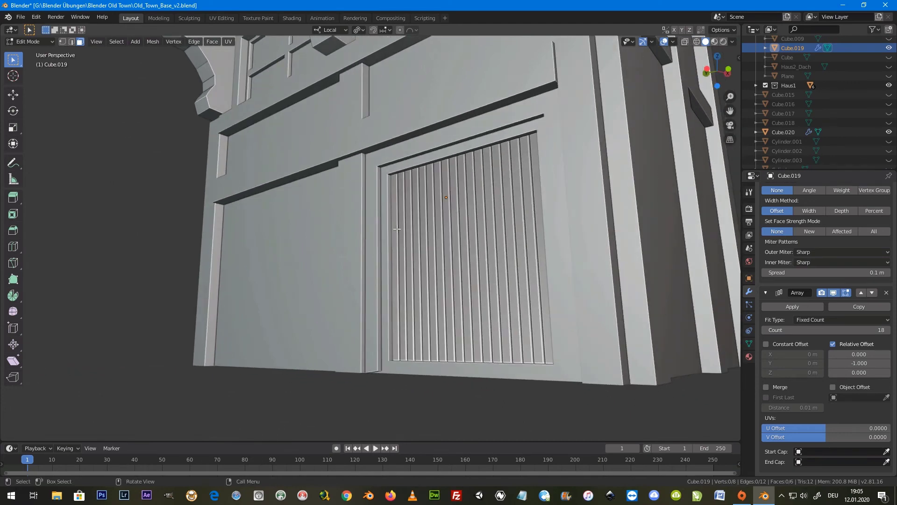
key("Tab")
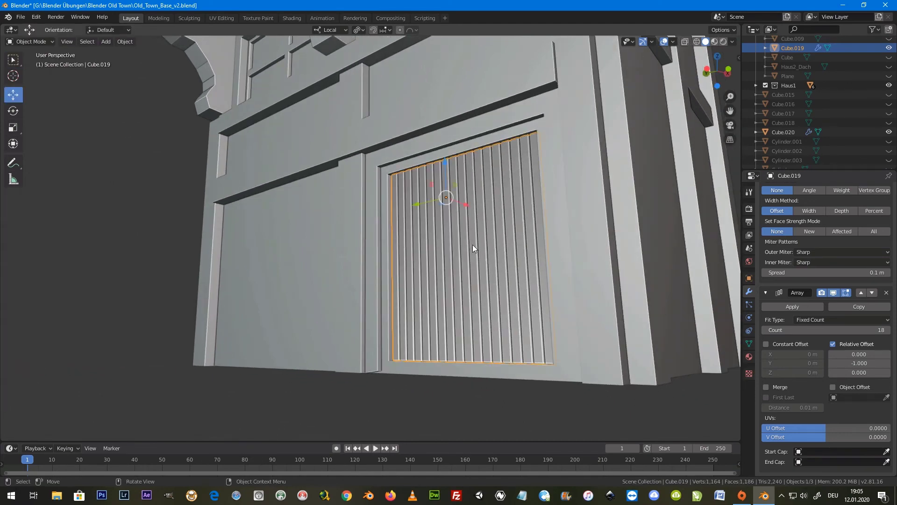
key("shift+d")
key("Escape")
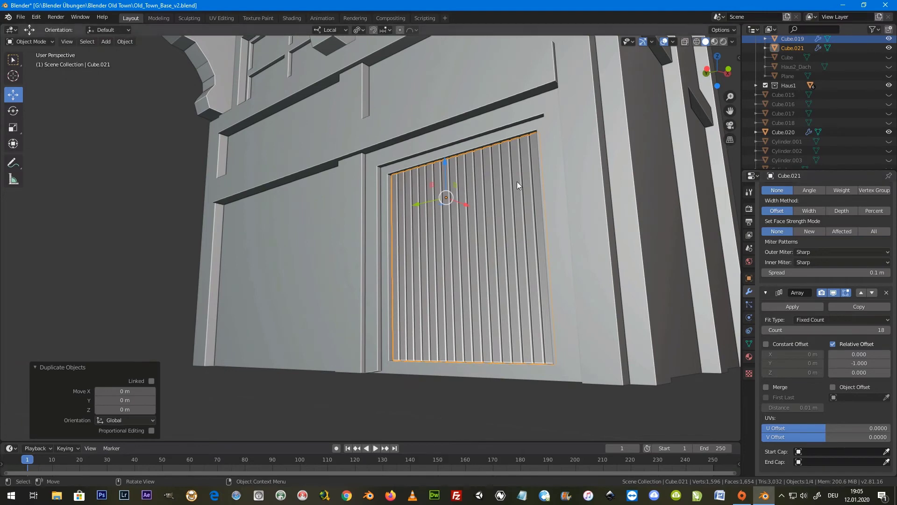
Step: Remove the array from the duplicated slat and rotate it 90° about local Y into a crossbar
left_click(888, 293)
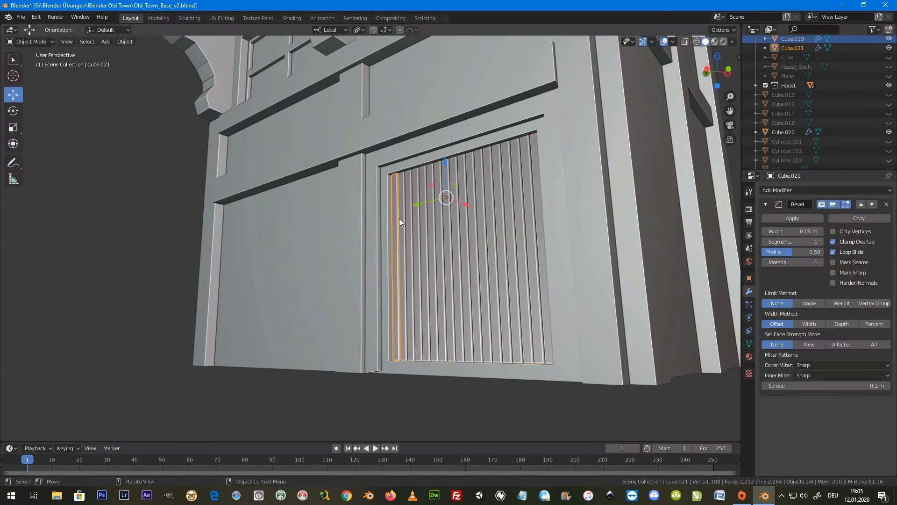
right_click(387, 192)
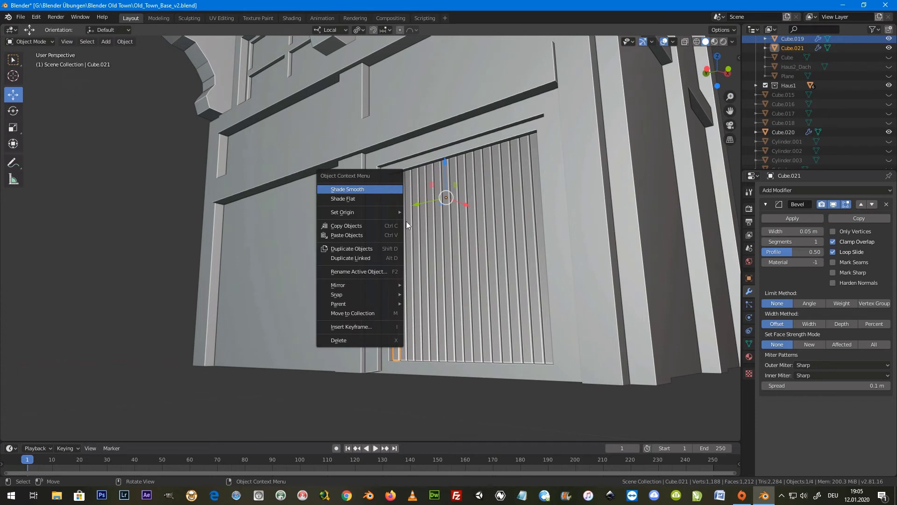
key("r")
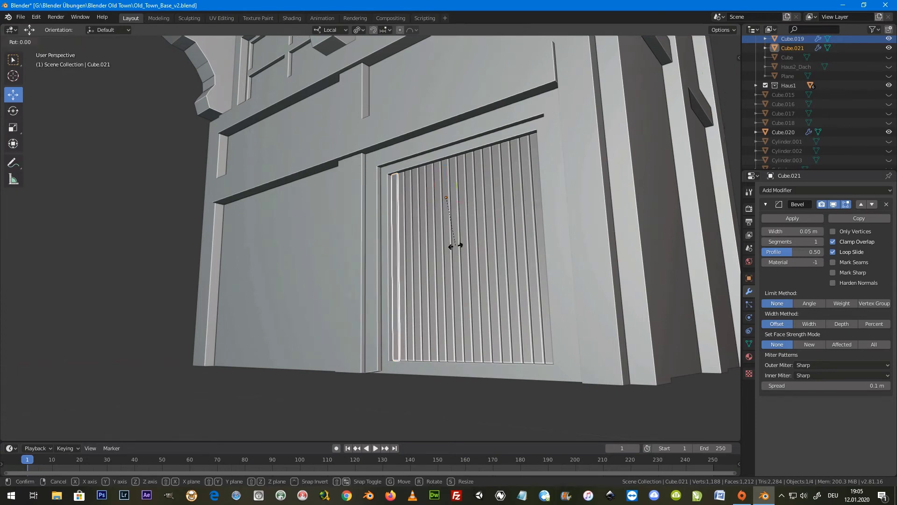
key("y")
key("y")
key("9")
key("0")
key("Return")
Step: Switch transform orientation to Global and rotate the bar 90° about X
mouse_move(455, 246)
middle_mouse_down()
mouse_move(436, 292)
mouse_move(456, 284)
mouse_move(420, 234)
middle_mouse_up()
left_click(332, 30)
left_click(333, 53)
middle_click_drag(479, 225, 480, 265)
key("r")
type("x")
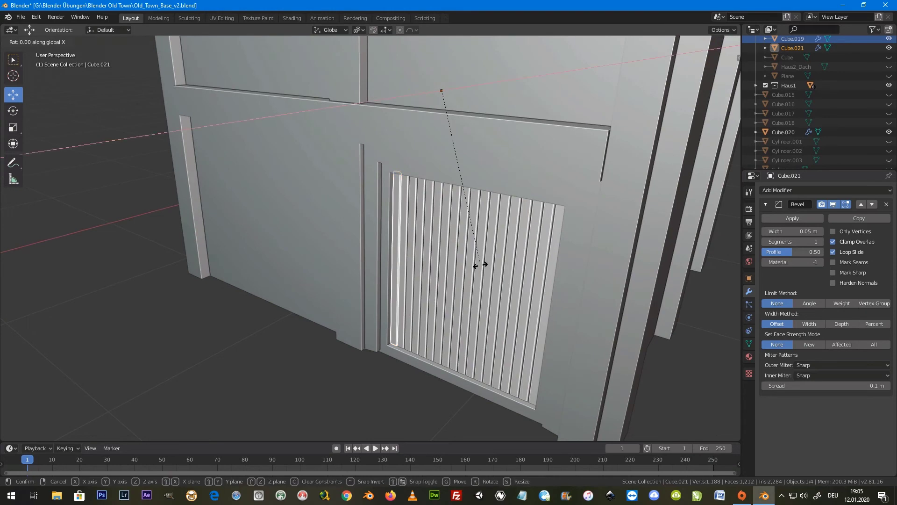
type("90")
key("Return")
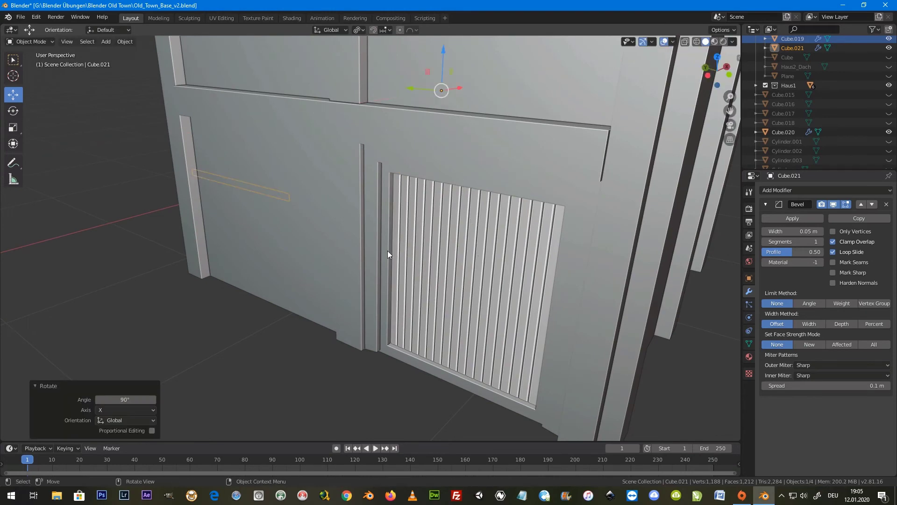
Step: Slide the bar to the left along the X axis
key("Tab")
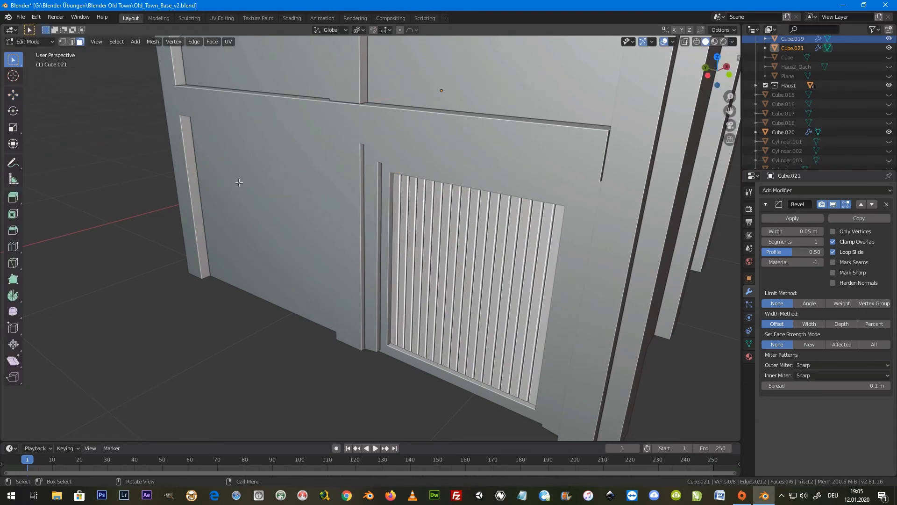
scroll(243, 185, "down", 5)
scroll(278, 183, "up", 4)
key("Tab")
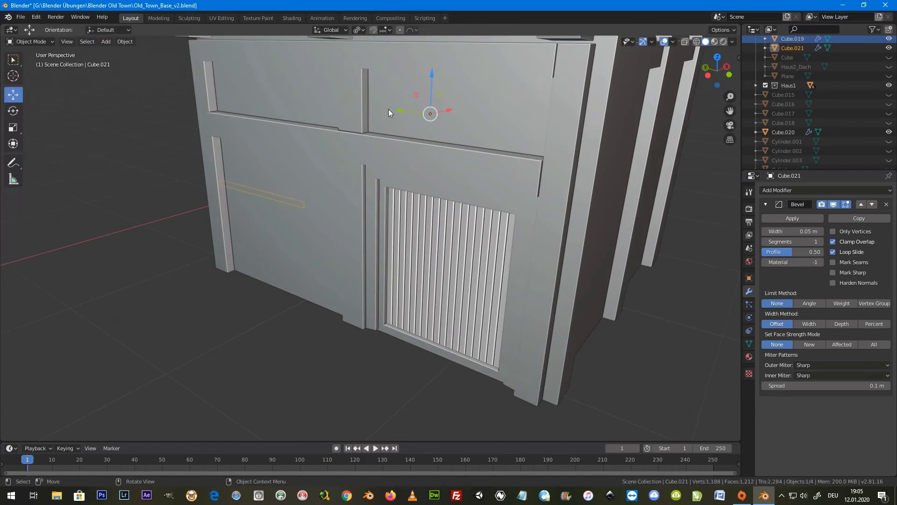
left_click_drag(457, 108, 252, 182)
mouse_move(207, 223)
middle_mouse_down()
mouse_move(173, 226)
mouse_move(192, 227)
middle_mouse_up()
key("Tab")
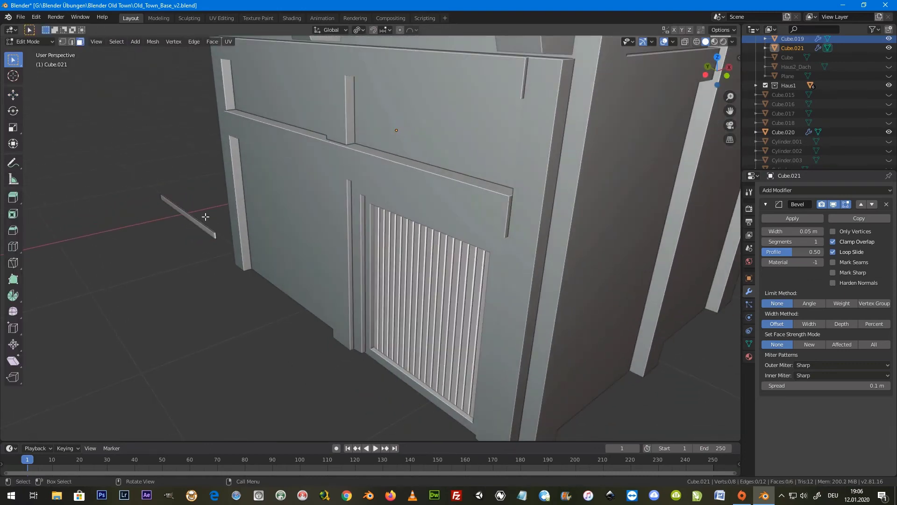
key("Tab")
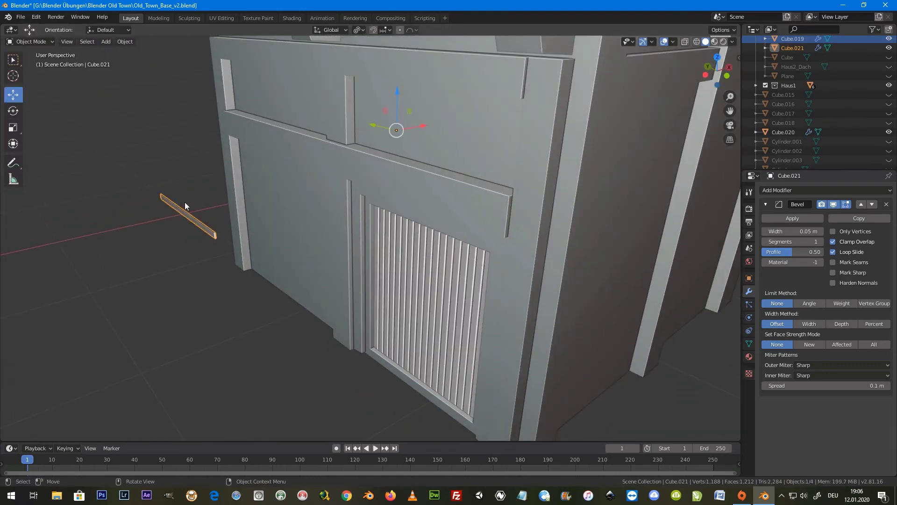
Step: Move the bar along Y toward the house
left_click(358, 29)
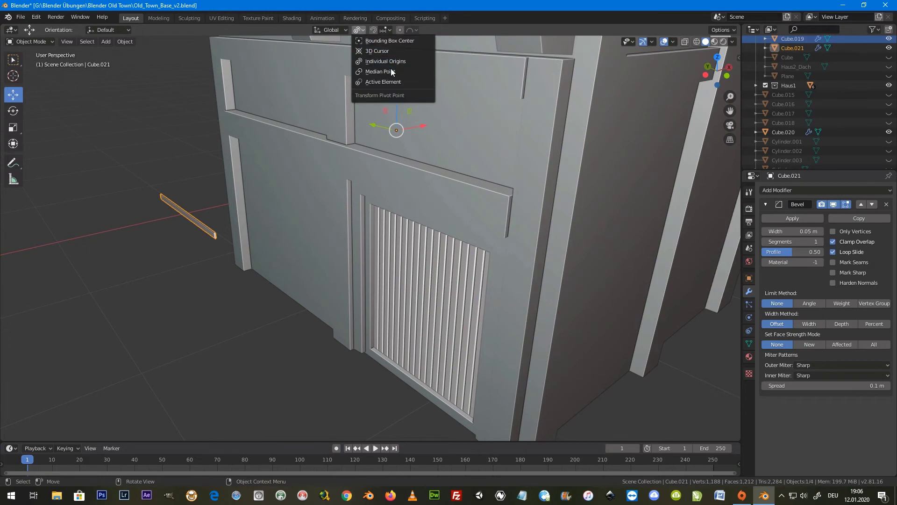
mouse_move(198, 219)
middle_mouse_down()
mouse_move(214, 219)
mouse_move(208, 224)
mouse_move(227, 195)
middle_mouse_up()
key("Tab")
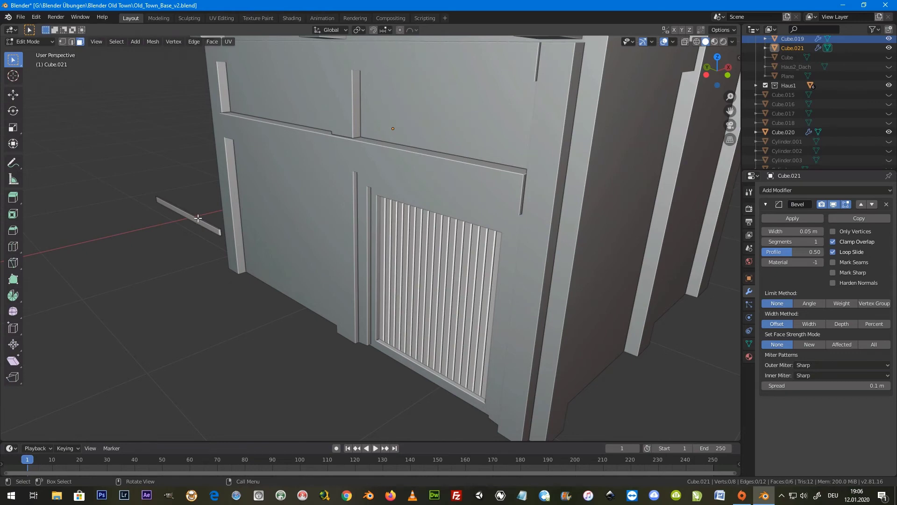
middle_click_drag(198, 219, 266, 235)
key("Tab")
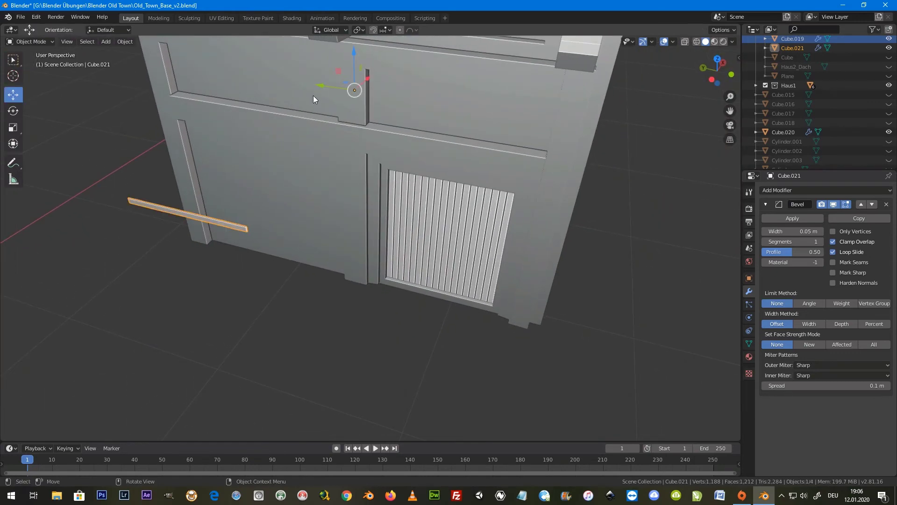
left_click_drag(314, 96, 645, 155)
Step: Shift the bar across the side wall and settle it against the wall
mouse_move(645, 154)
middle_mouse_down()
mouse_move(495, 251)
mouse_move(478, 278)
middle_mouse_up()
key("Tab")
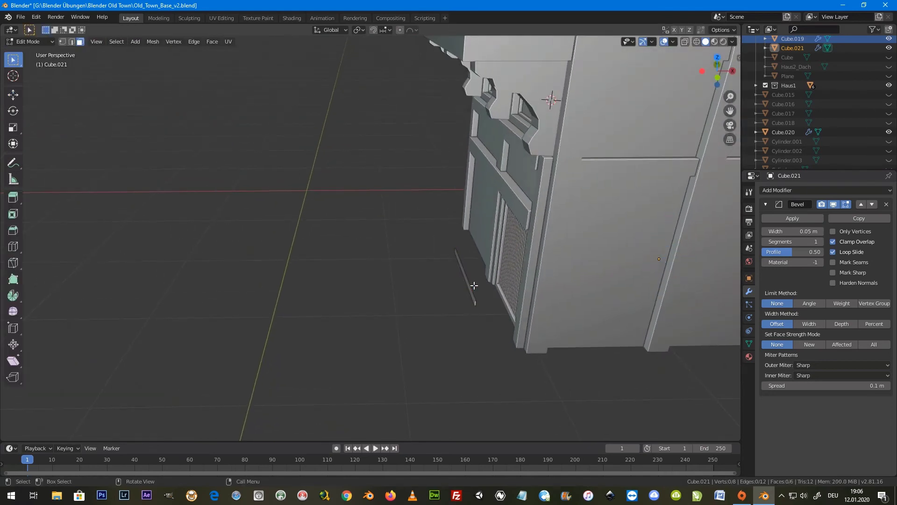
left_click_drag(466, 279, 659, 264)
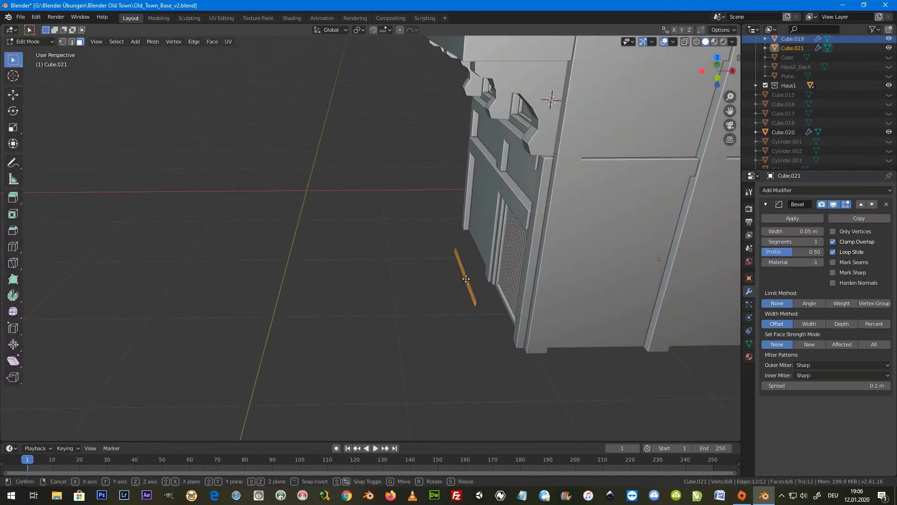
mouse_move(659, 264)
middle_mouse_down()
mouse_move(644, 279)
mouse_move(638, 270)
middle_mouse_up()
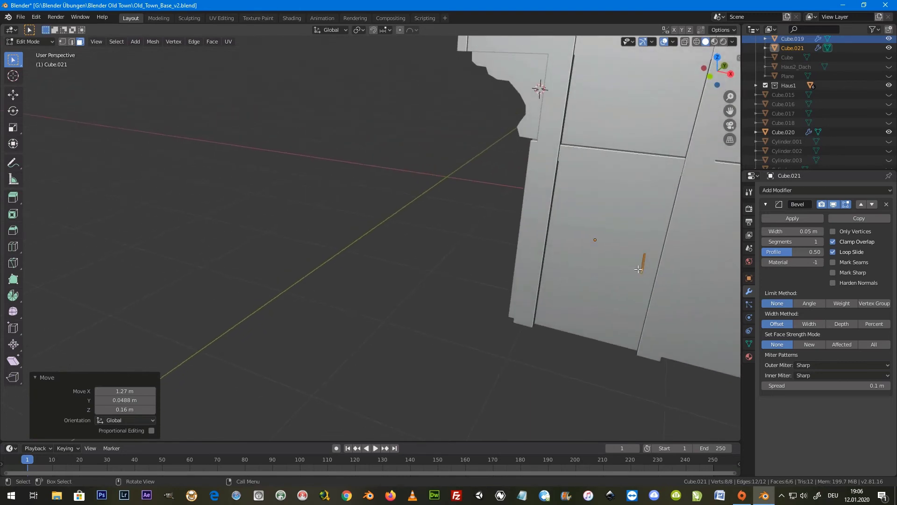
left_click_drag(649, 266, 605, 248)
middle_click_drag(606, 249, 571, 250)
left_click_drag(583, 235, 547, 246)
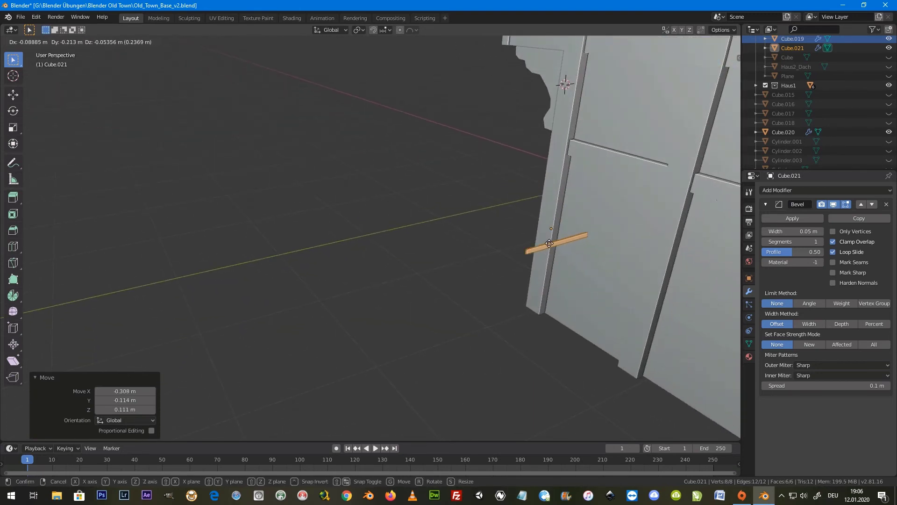
mouse_move(547, 246)
middle_mouse_down()
mouse_move(590, 240)
mouse_move(571, 248)
middle_mouse_up()
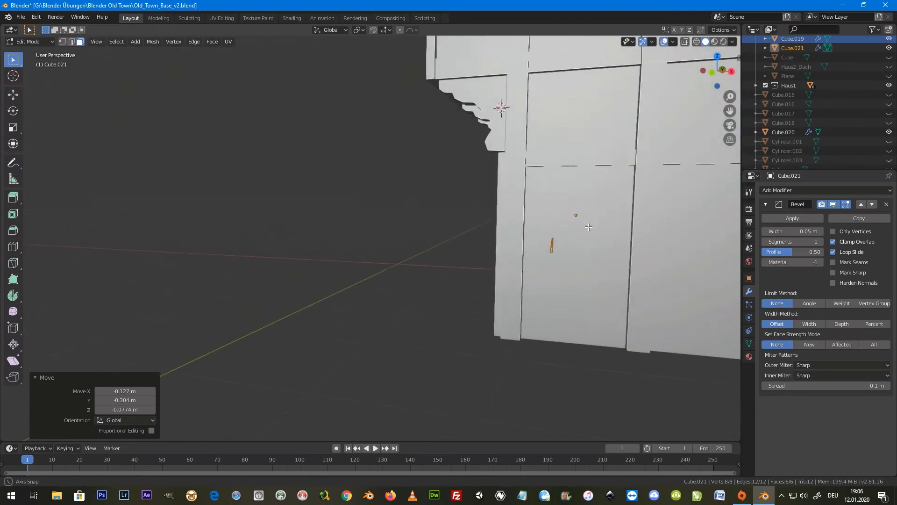
Step: Bring the bar along X toward the door and along Y over the slat grille
key("g")
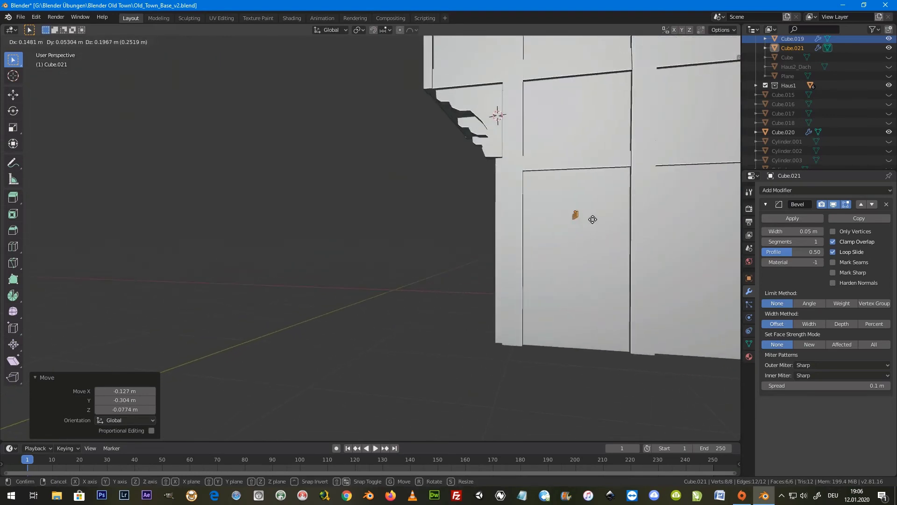
left_click(590, 217)
middle_click_drag(590, 218, 637, 251)
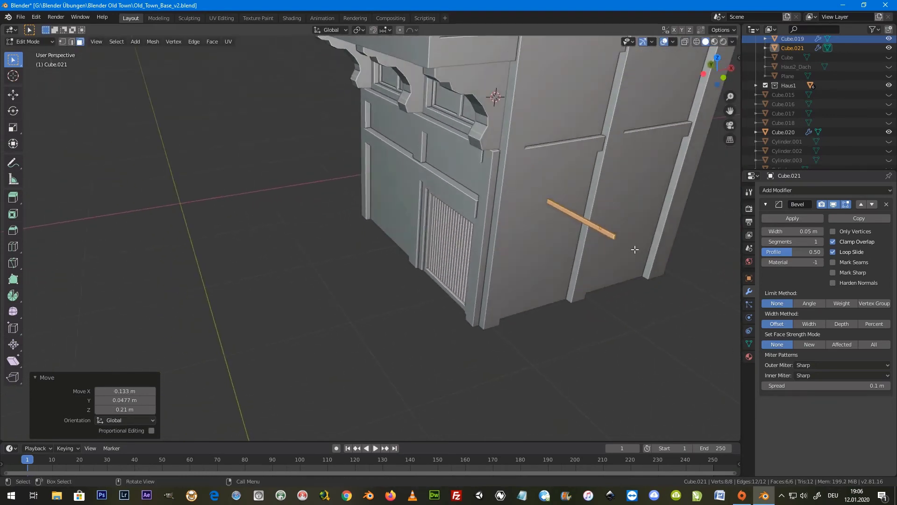
key("Tab")
left_click_drag(629, 221, 513, 258)
scroll(520, 274, "up", 3)
mouse_move(521, 273)
middle_mouse_down()
mouse_move(468, 300)
mouse_move(579, 394)
middle_mouse_up()
left_click_drag(579, 395, 515, 351)
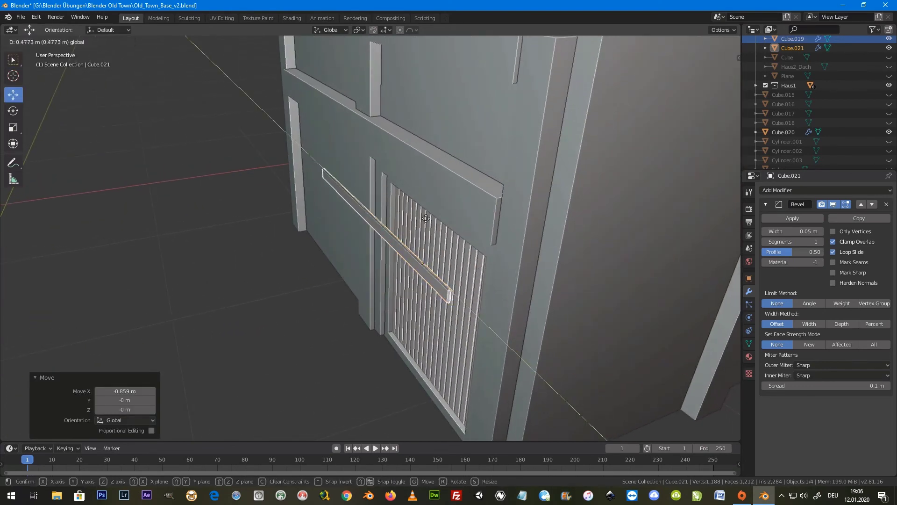
Step: Lower the crossbar down over the door slats and shift it sideways along Y
middle_click_drag(514, 351, 422, 229)
mouse_move(452, 159)
left_mouse_down()
mouse_move(457, 281)
mouse_move(473, 330)
left_mouse_up()
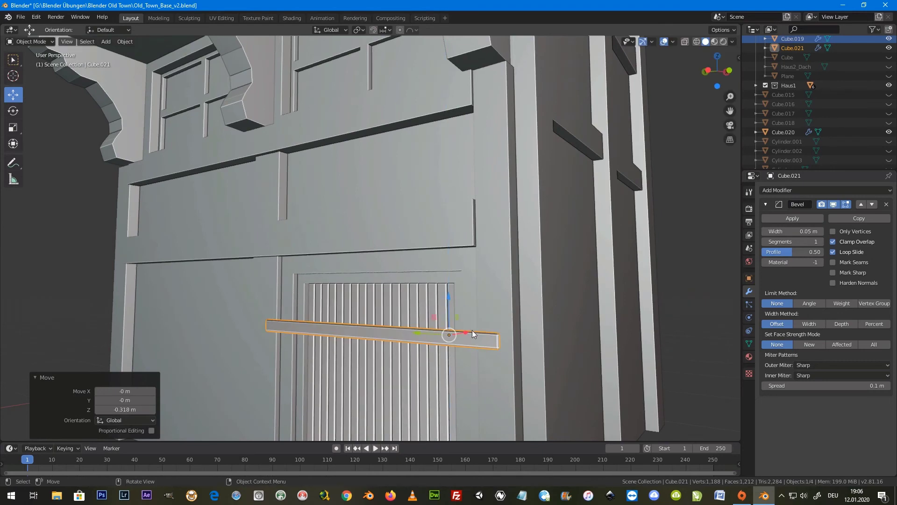
left_click_drag(441, 292, 444, 329)
mouse_move(444, 330)
middle_mouse_down()
mouse_move(461, 368)
mouse_move(424, 341)
middle_mouse_up()
left_click_drag(425, 341, 348, 340)
middle_click_drag(347, 340, 381, 360)
key("g")
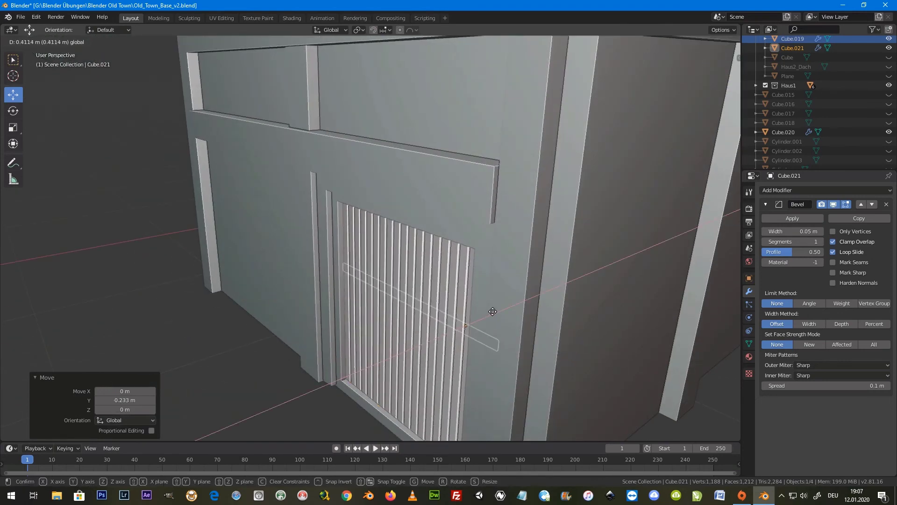
left_click(486, 316)
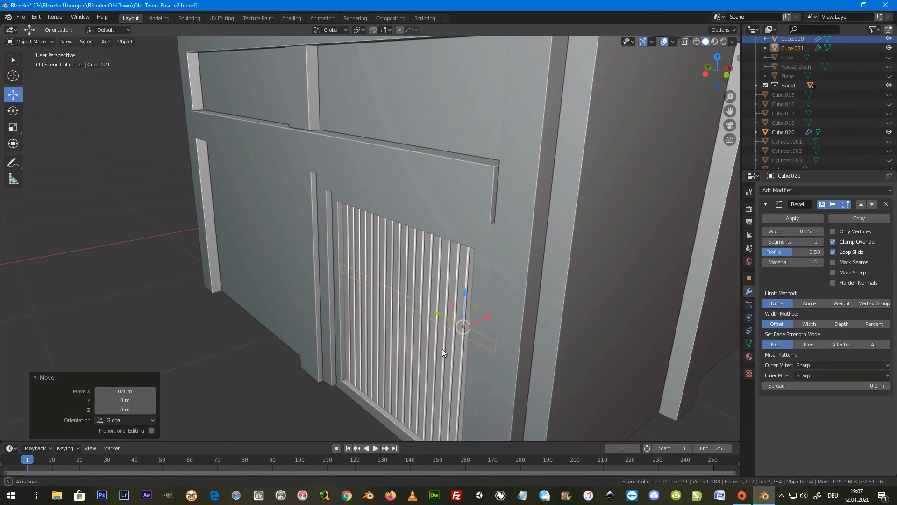
Step: Nudge the bar along X and press it flush against the slats along Y
middle_click_drag(442, 349, 458, 327)
scroll(535, 334, "up", 2)
left_click_drag(565, 359, 563, 357)
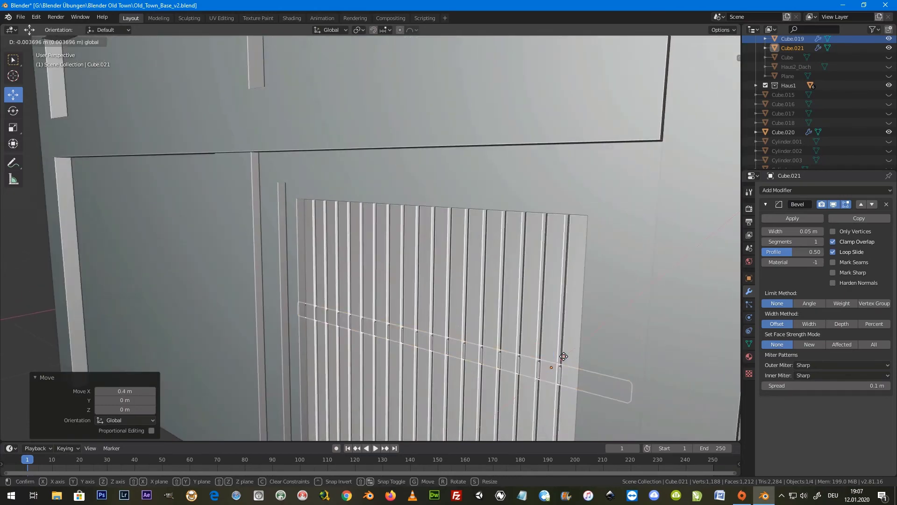
mouse_move(563, 357)
middle_mouse_down()
mouse_move(511, 338)
mouse_move(516, 306)
mouse_move(550, 302)
mouse_move(571, 409)
mouse_move(551, 350)
mouse_move(498, 330)
middle_mouse_up()
left_click_drag(509, 333, 502, 335)
middle_click_drag(502, 336, 515, 341)
left_click_drag(519, 300, 519, 303)
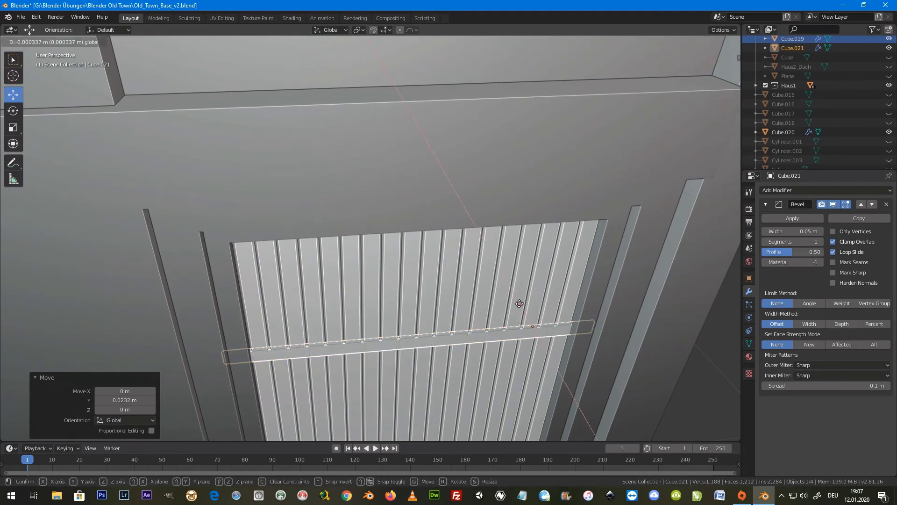
left_click_drag(521, 306, 521, 306)
Step: Raise the bar 0.132 m on Z so it sits across the top of the grille
mouse_move(514, 343)
middle_mouse_down()
mouse_move(441, 273)
mouse_move(425, 238)
mouse_move(421, 266)
middle_mouse_up()
middle_click_drag(458, 153, 445, 159)
left_click_drag(445, 158, 443, 103)
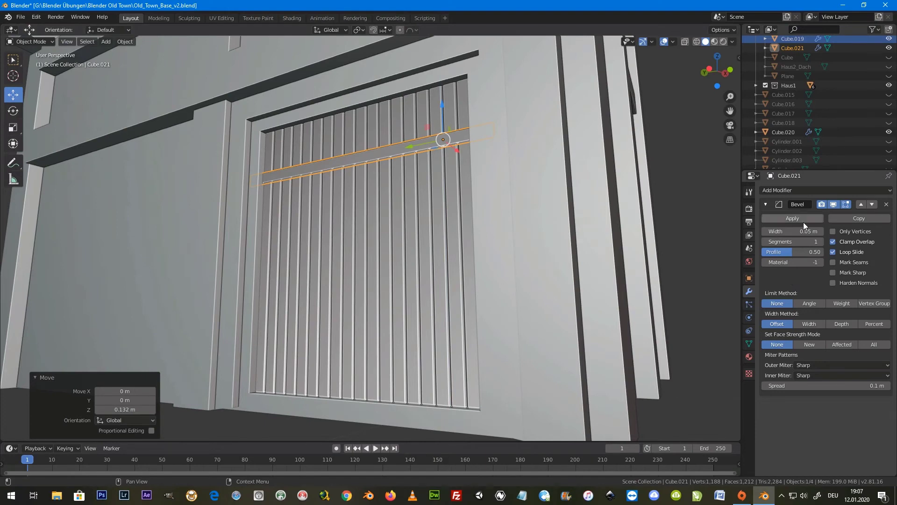
left_click(823, 189)
Step: Add an Array with count 2 and relative offset Y -10.9, then lower the pair 0.034 m
left_click(699, 211)
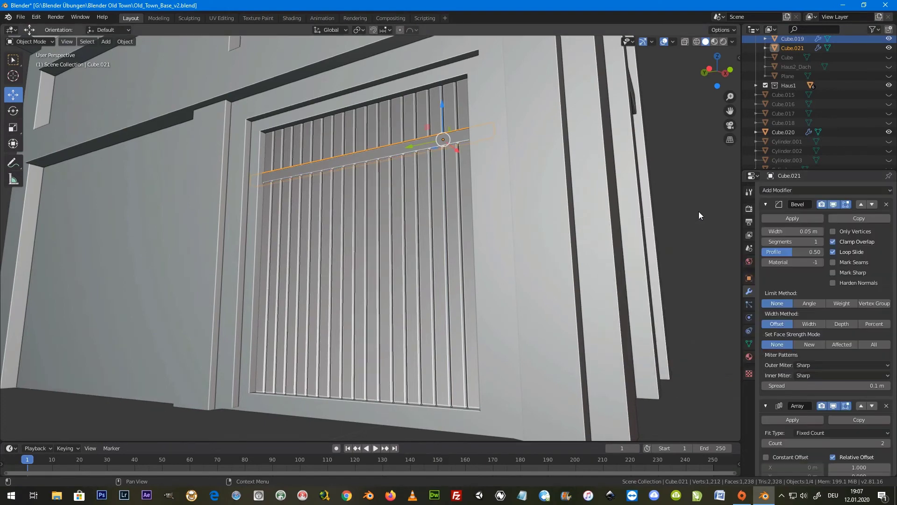
scroll(841, 383, "down", 5)
left_click(859, 354)
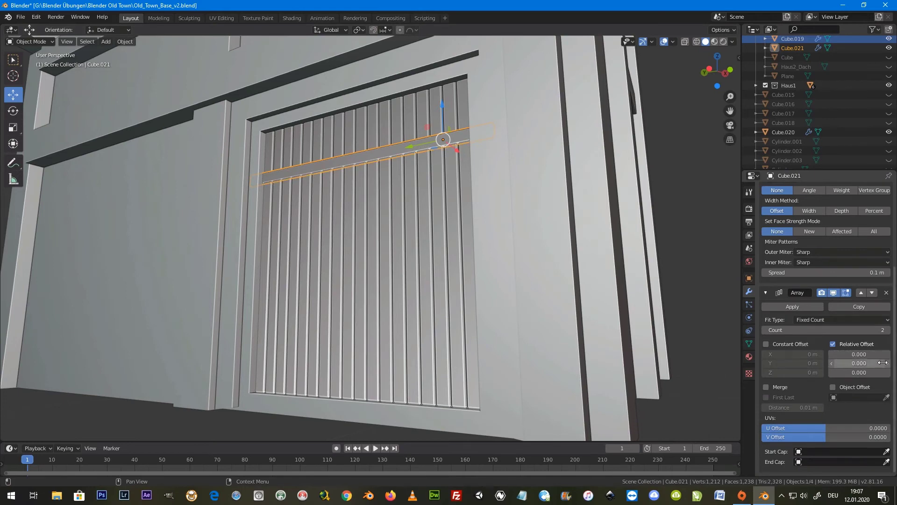
left_click_drag(859, 363, 836, 363)
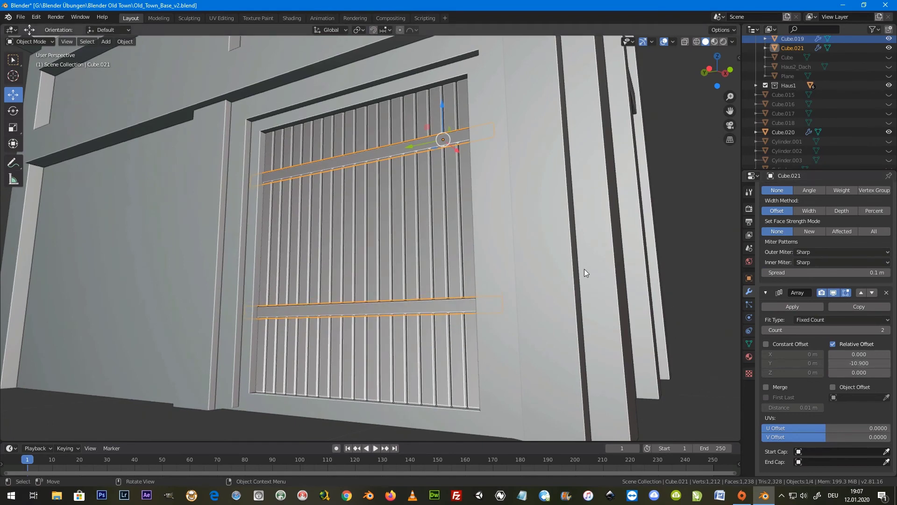
scroll(514, 246, "down", 3)
scroll(477, 238, "down", 3)
scroll(460, 232, "down", 3)
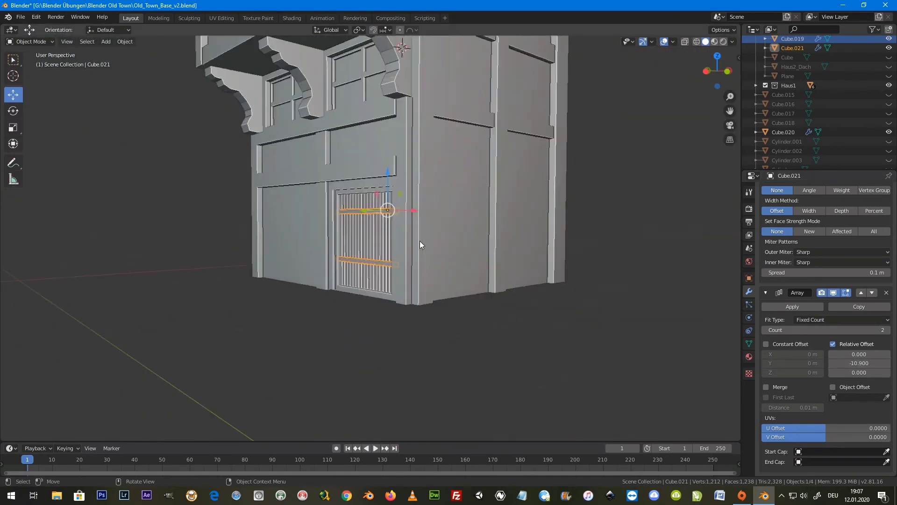
scroll(376, 256, "up", 3)
scroll(377, 256, "up", 3)
left_click_drag(414, 127, 415, 138)
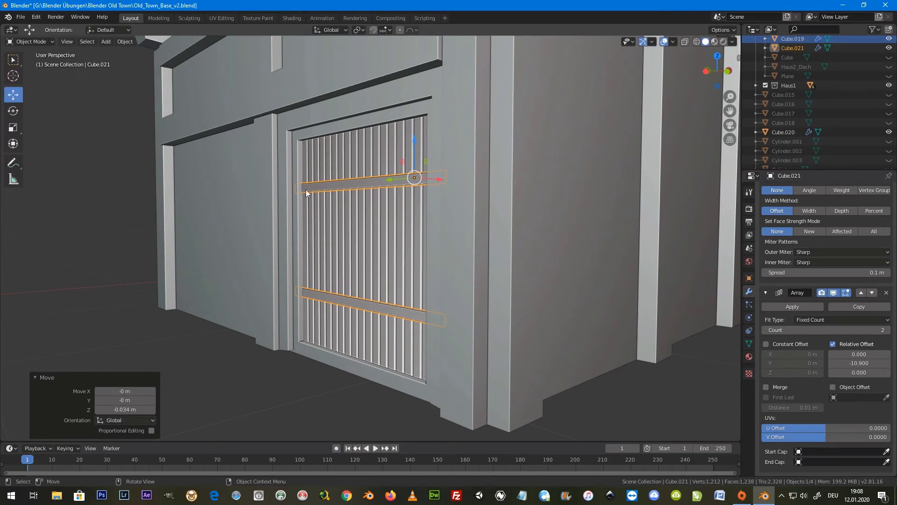
Step: Orbit around the house corner and grated window, selecting the wall object Cube.002 for mesh editing
mouse_move(234, 163)
middle_mouse_down()
mouse_move(396, 167)
mouse_move(390, 148)
mouse_move(382, 148)
mouse_move(403, 186)
mouse_move(380, 152)
mouse_move(422, 222)
mouse_move(400, 197)
middle_mouse_up()
scroll(382, 148, "down", 4)
scroll(380, 152, "up", 5)
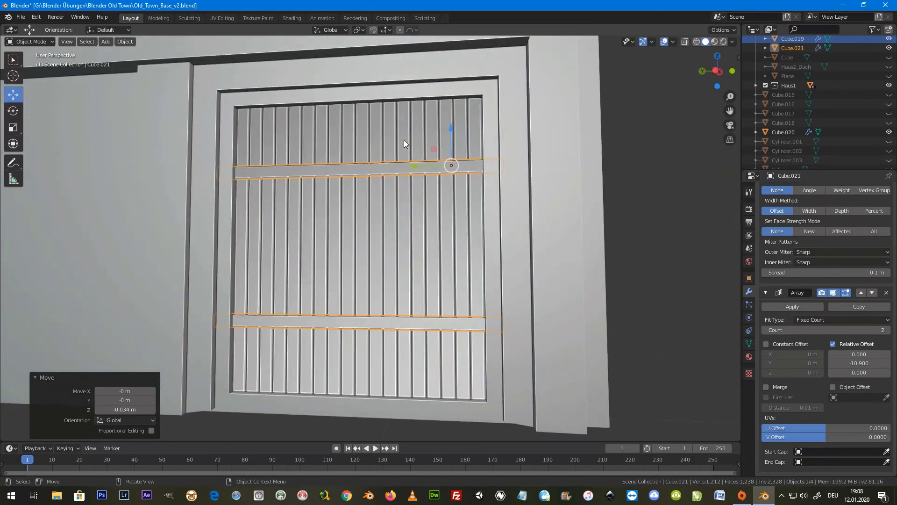
scroll(405, 143, "down", 2)
mouse_move(396, 121)
middle_mouse_down()
mouse_move(414, 148)
mouse_move(355, 193)
mouse_move(291, 200)
mouse_move(402, 200)
middle_mouse_up()
scroll(413, 149, "down", 3)
scroll(411, 218, "up", 2)
scroll(411, 218, "up", 2)
scroll(384, 167, "up", 2)
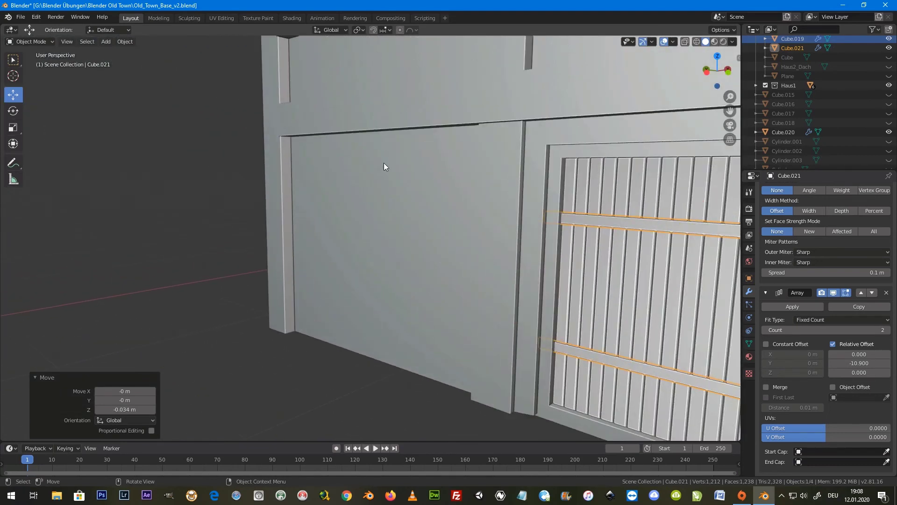
key("Tab")
key("Tab")
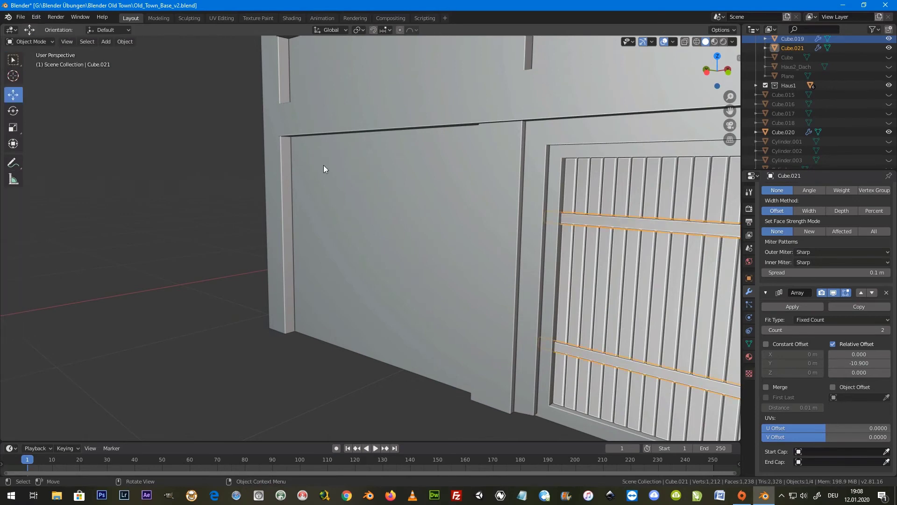
left_click(431, 185)
key("Tab")
mouse_move(431, 185)
middle_mouse_down()
mouse_move(374, 195)
mouse_move(375, 186)
mouse_move(331, 177)
middle_mouse_up()
key("Tab")
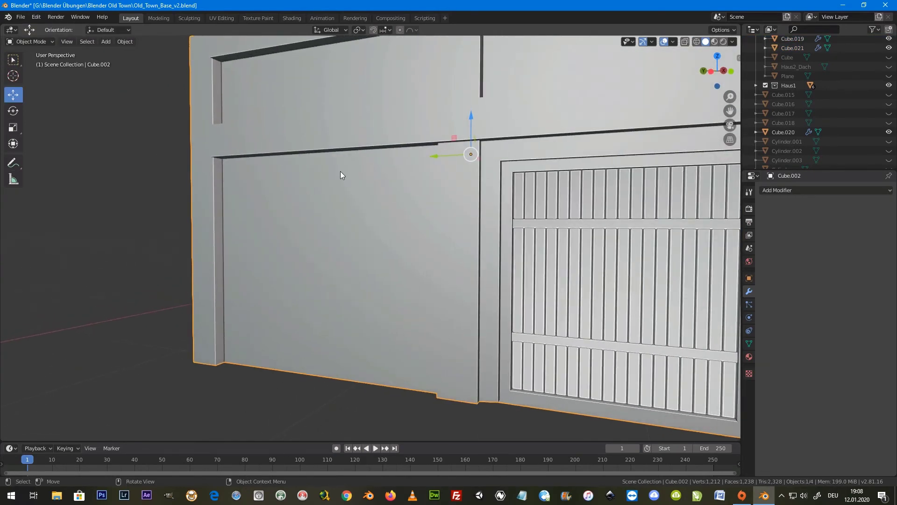
scroll(339, 176, "down", 3)
Step: Deselect all, add a new cube at the 3D cursor and shrink it to a tiny size
key("alt+a")
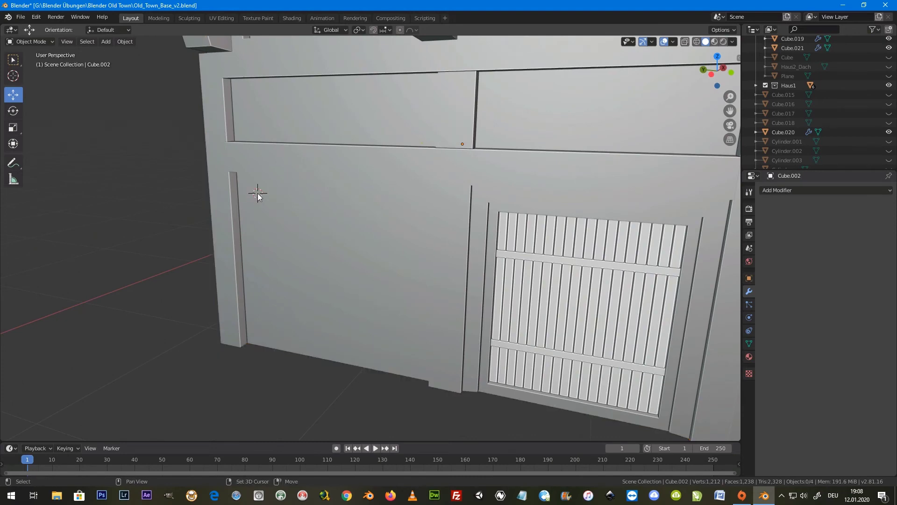
key("shift+a")
left_click(301, 192)
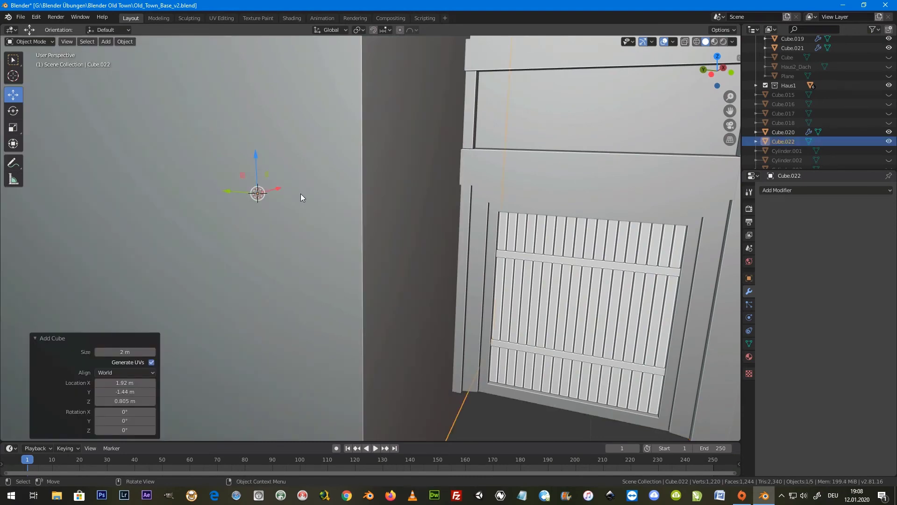
key("s")
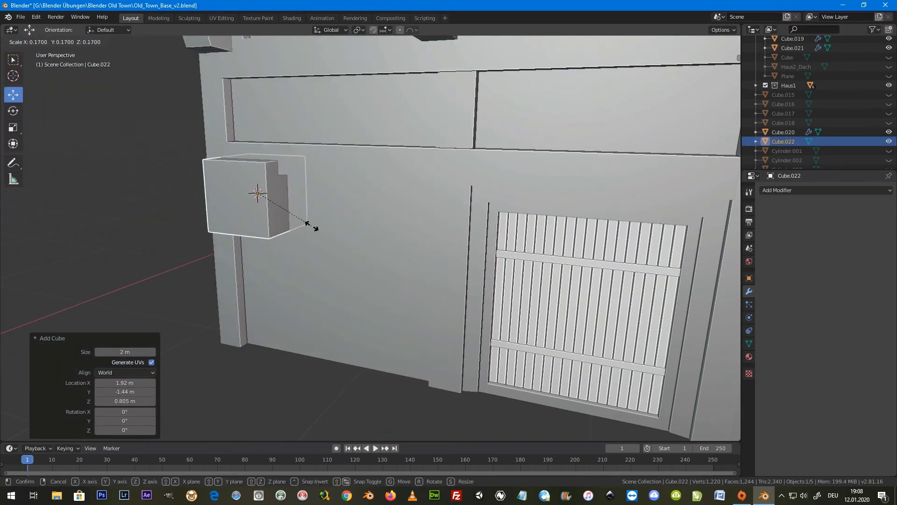
left_click(267, 180)
key("s")
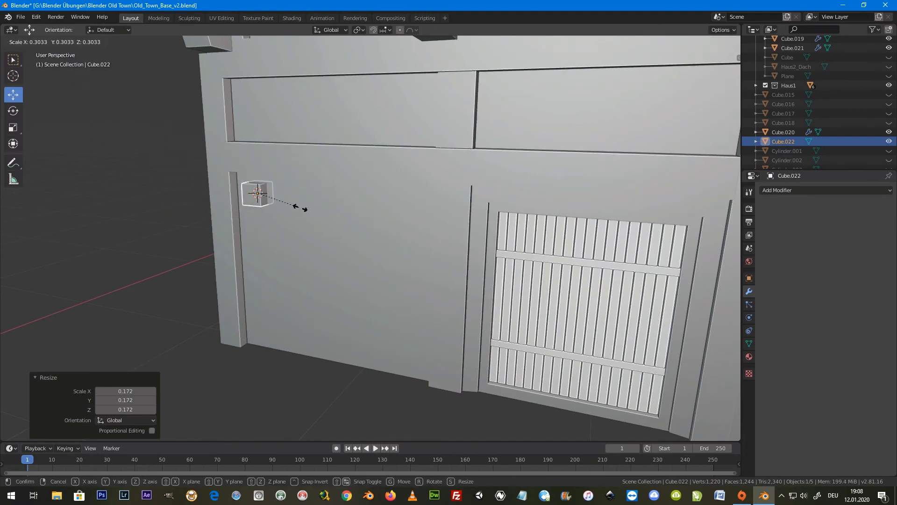
left_click(279, 194)
Step: Move the small cube onto the top of the wall's left pillar, just under the upper panel
mouse_move(279, 187)
left_mouse_down()
mouse_move(269, 190)
mouse_move(253, 171)
left_mouse_up()
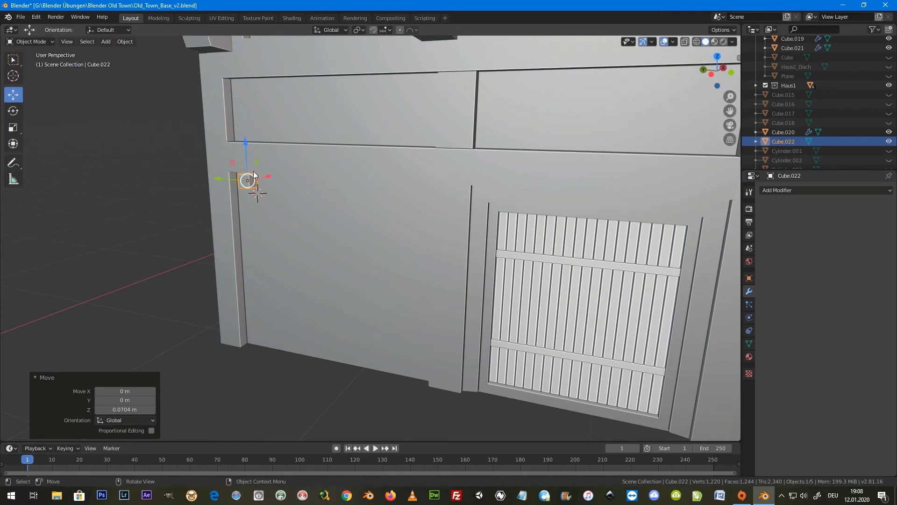
scroll(253, 172, "up", 2)
mouse_move(254, 174)
middle_mouse_down("shift")
mouse_move(440, 275)
mouse_move(417, 252)
middle_mouse_up("shift")
left_click_drag(340, 250, 318, 252)
mouse_move(318, 249)
middle_mouse_down()
mouse_move(338, 275)
mouse_move(301, 252)
mouse_move(327, 263)
mouse_move(356, 240)
mouse_move(347, 233)
middle_mouse_up()
scroll(372, 258, "up", 2)
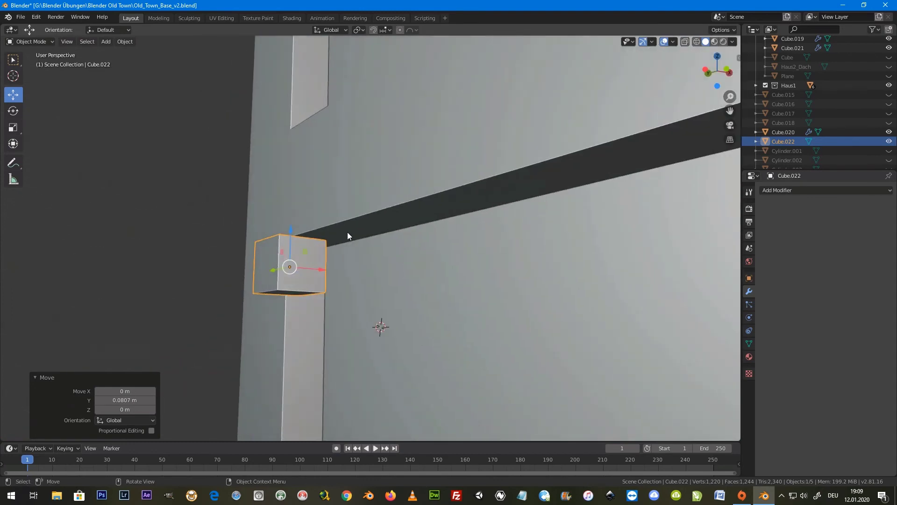
middle_click_drag(321, 272, 425, 236)
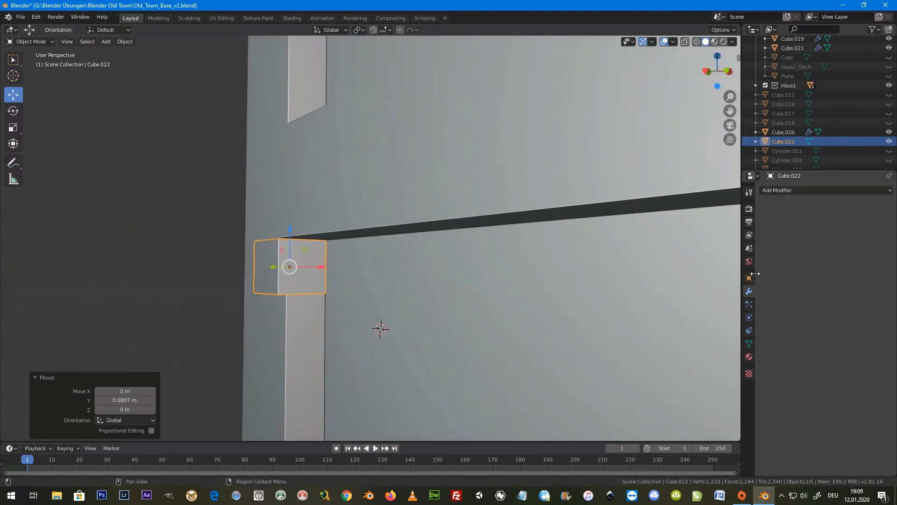
left_click(749, 209)
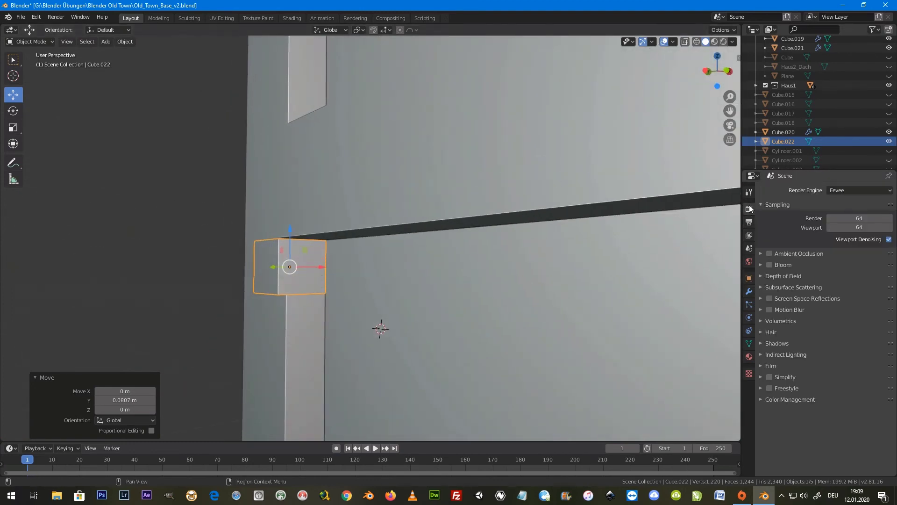
Step: Enable Eevee Ambient Occlusion, switch to Material Preview, and nudge the cube slightly along X
left_click(772, 253)
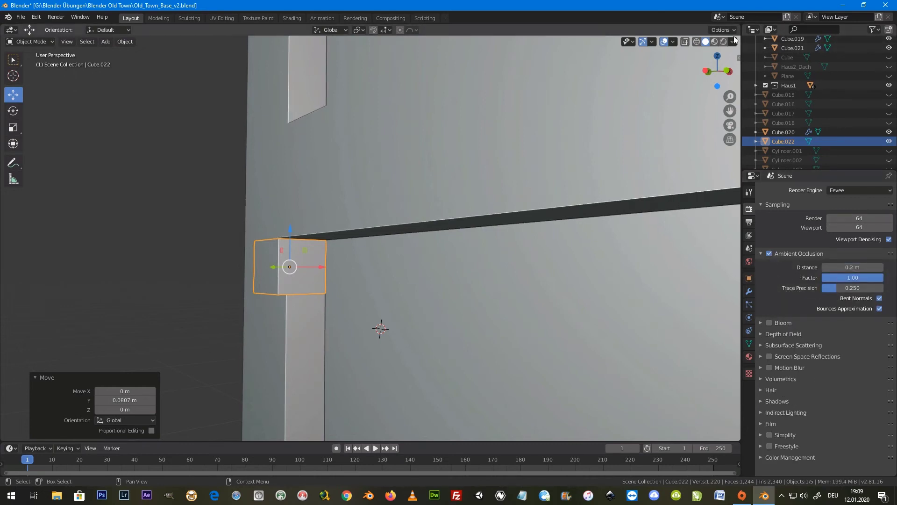
left_click(714, 41)
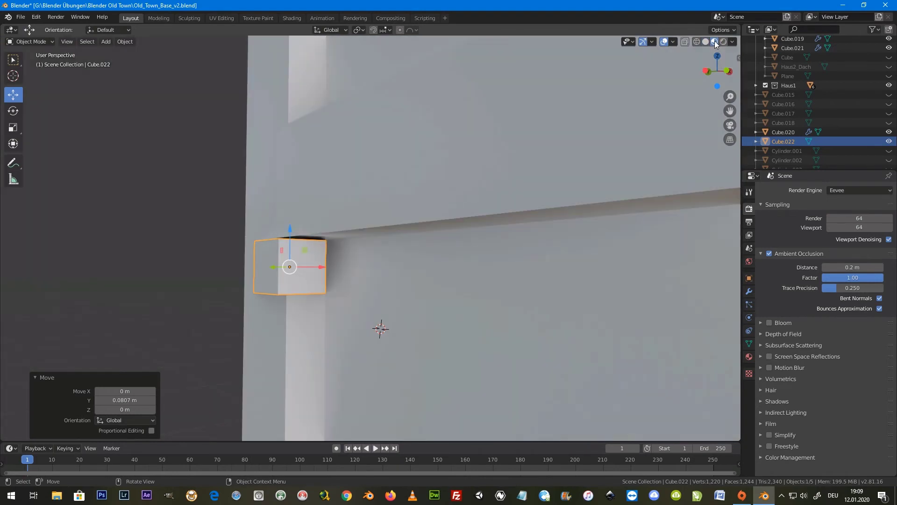
middle_click_drag(308, 236, 324, 234)
key("g")
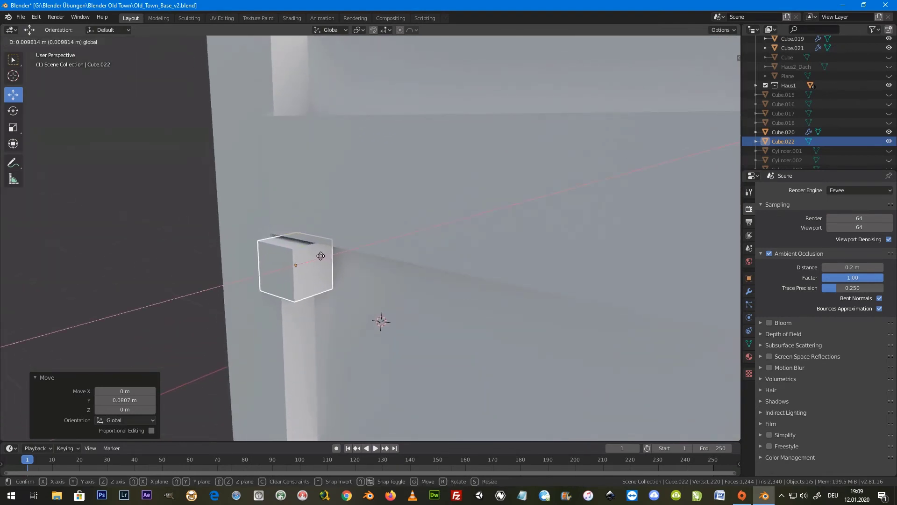
left_click(339, 253)
Step: In Edit Mode, stretch the cube 0.941 m along the wall into a thin beam
scroll(336, 253, "down", 2)
scroll(357, 294, "down", 3)
scroll(301, 256, "down", 2)
scroll(301, 255, "down", 3)
mouse_move(307, 327)
middle_mouse_down()
mouse_move(405, 327)
mouse_move(357, 326)
middle_mouse_up()
scroll(357, 326, "up", 3)
scroll(379, 250, "up", 2)
scroll(341, 263, "up", 1)
scroll(362, 273, "up", 3)
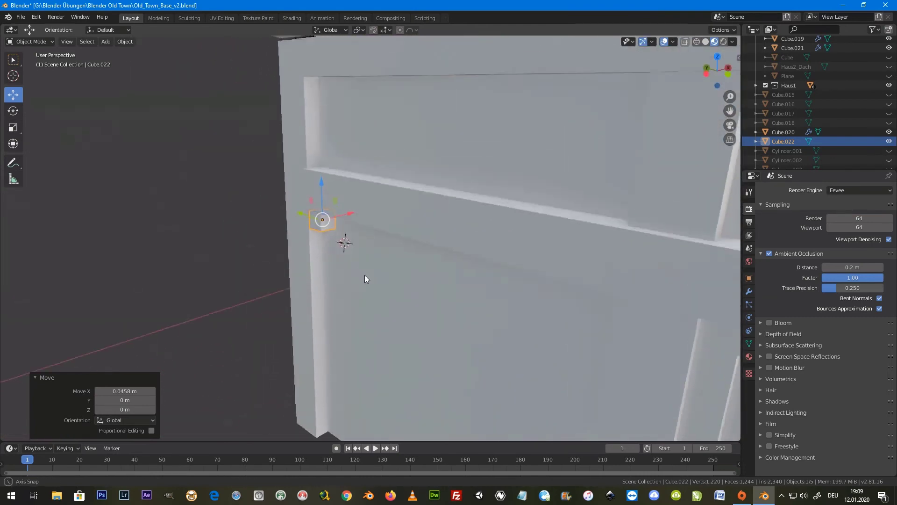
scroll(386, 263, "up", 2)
key("Tab")
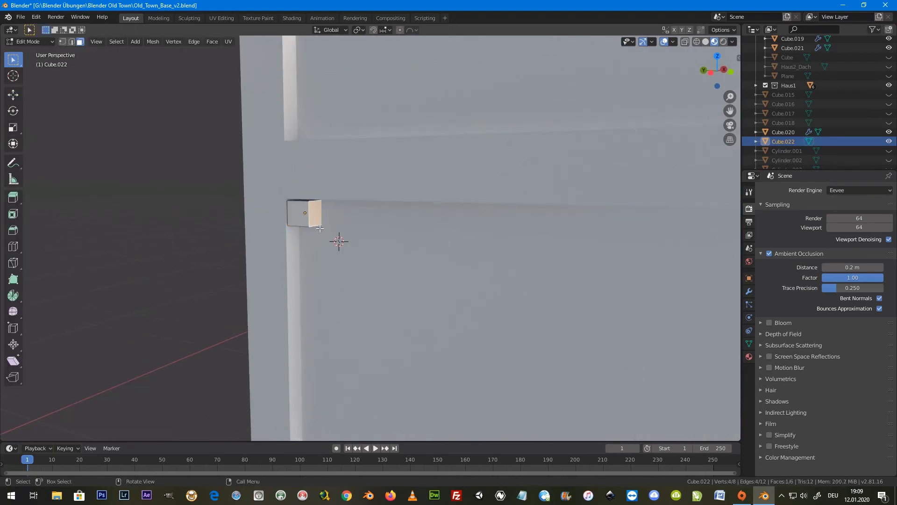
scroll(319, 229, "down", 3)
left_click(20, 93)
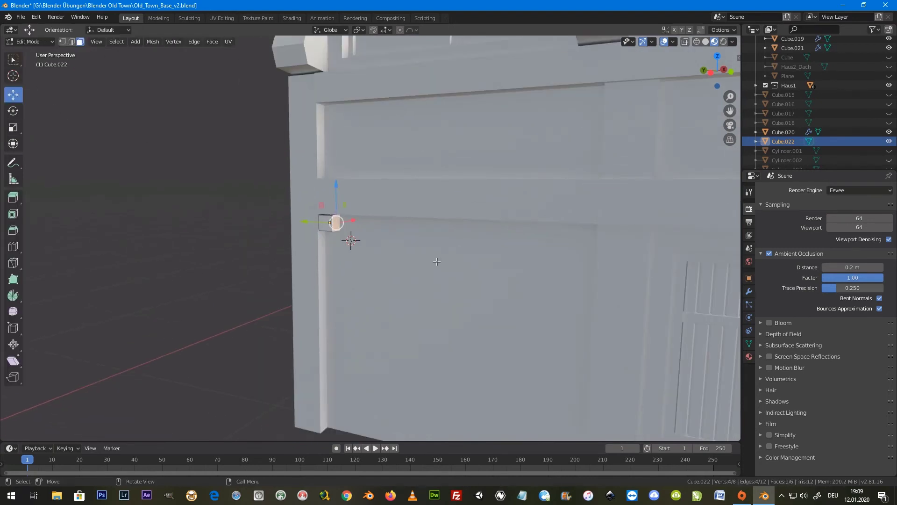
left_click_drag(312, 222, 558, 242)
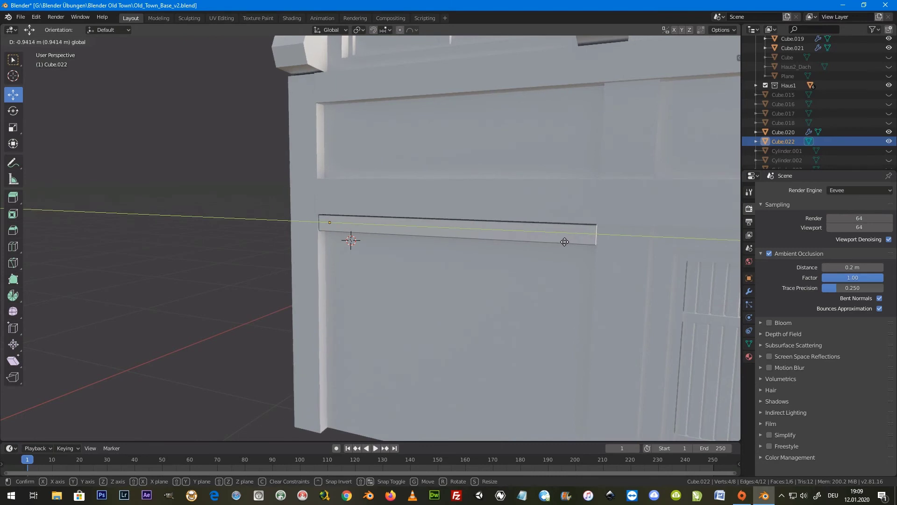
mouse_move(564, 242)
middle_mouse_down()
mouse_move(535, 257)
mouse_move(548, 278)
mouse_move(545, 266)
mouse_move(533, 284)
mouse_move(553, 297)
middle_mouse_up()
key("Tab")
key("Tab")
mouse_move(460, 256)
middle_mouse_down()
mouse_move(476, 259)
mouse_move(457, 246)
middle_mouse_up()
key("Tab")
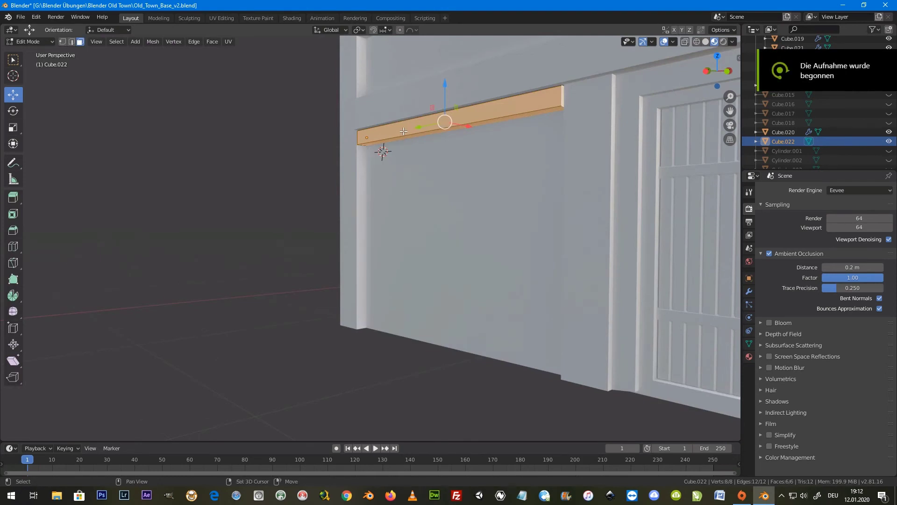
Step: Duplicate the beam, rotate the copy 90° about Z, and move it along X to stick out from the wall
key("shift+d")
right_click(414, 132)
key("r")
key("z")
key("9")
key("0")
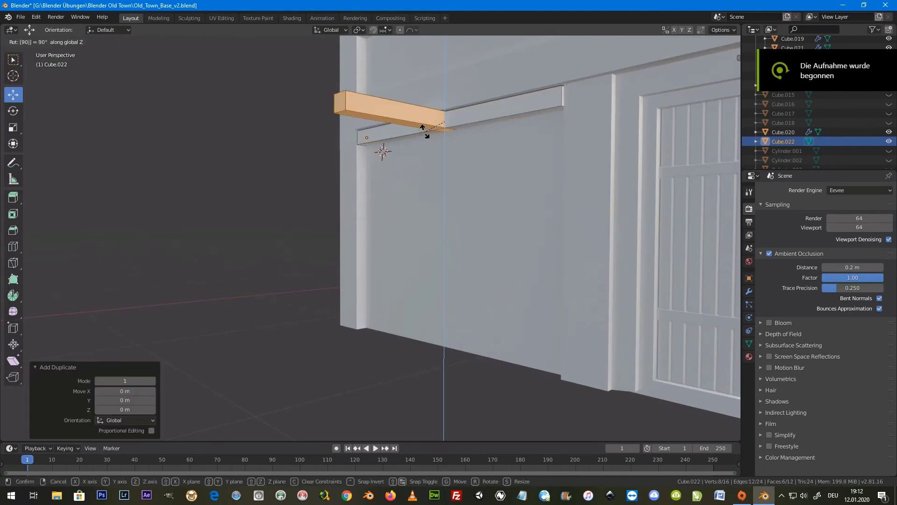
key("Return")
key("g")
key("x")
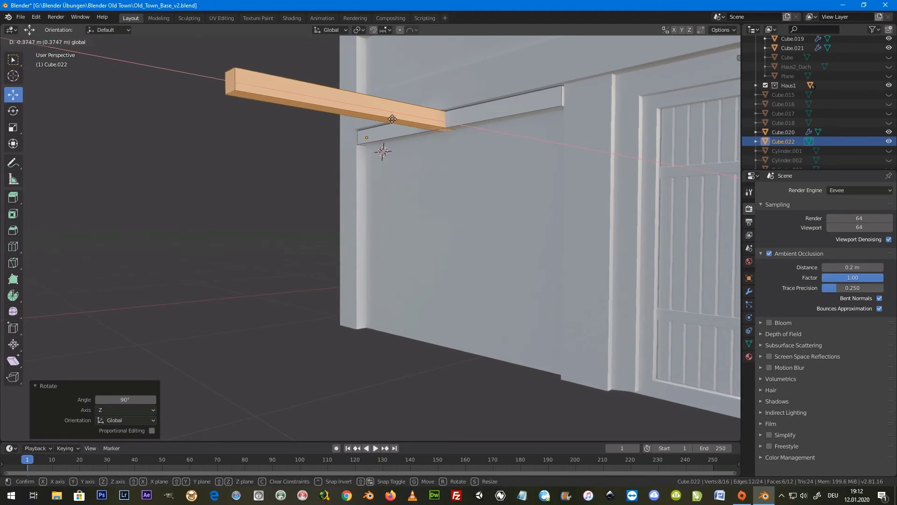
left_click(362, 117)
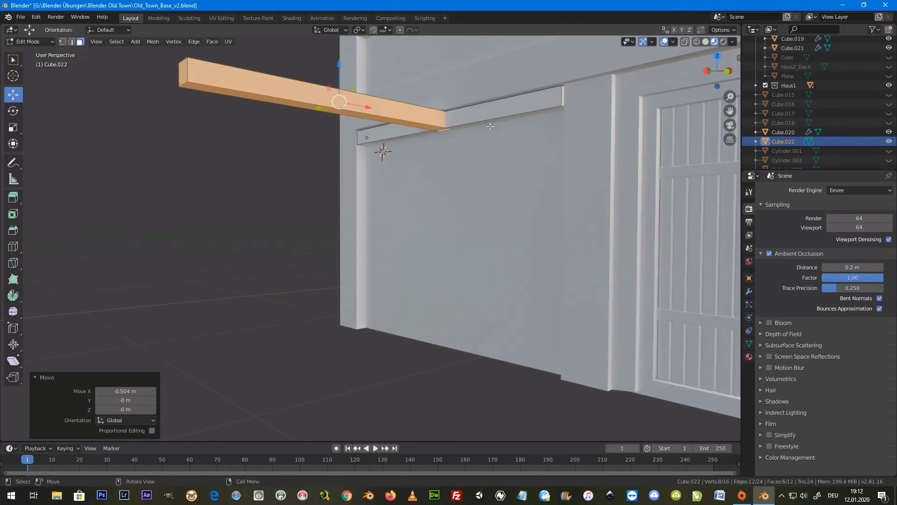
Step: Shorten the outward beam along X, slide it along X, and make it thinner along Z
key("s")
key("x")
left_click(454, 127)
left_click_drag(361, 108, 386, 106)
key("s")
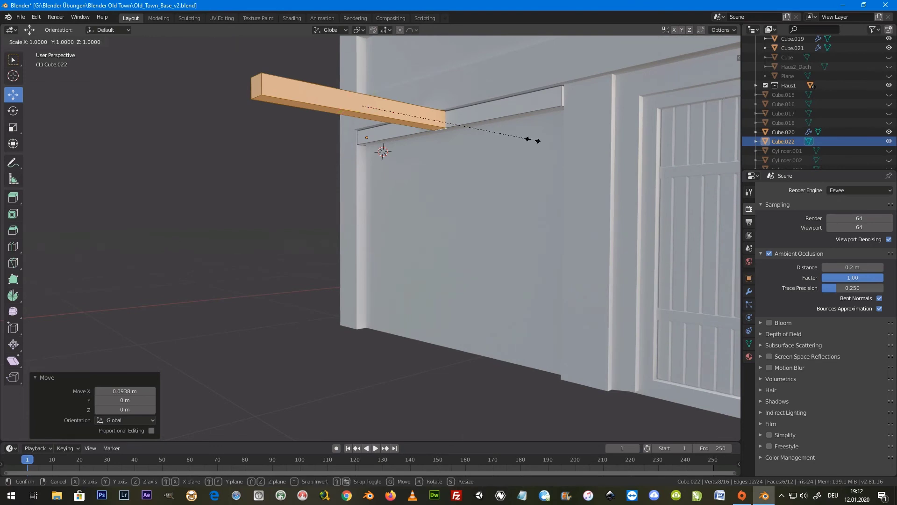
key("z")
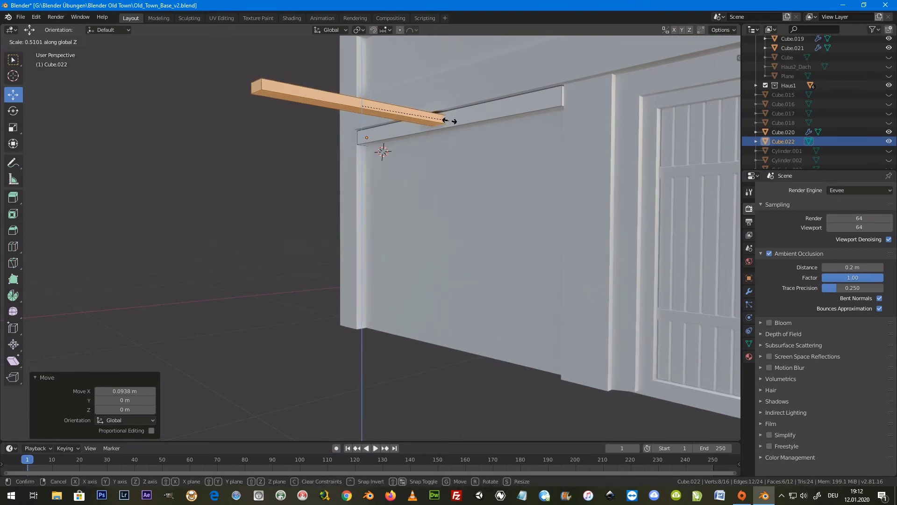
left_click(445, 120)
middle_click_drag(445, 120, 289, 93)
Step: Move the beam 0.465 m along Y, tilt it -8.93°, and lower it 0.0614 m
key("g")
key("y")
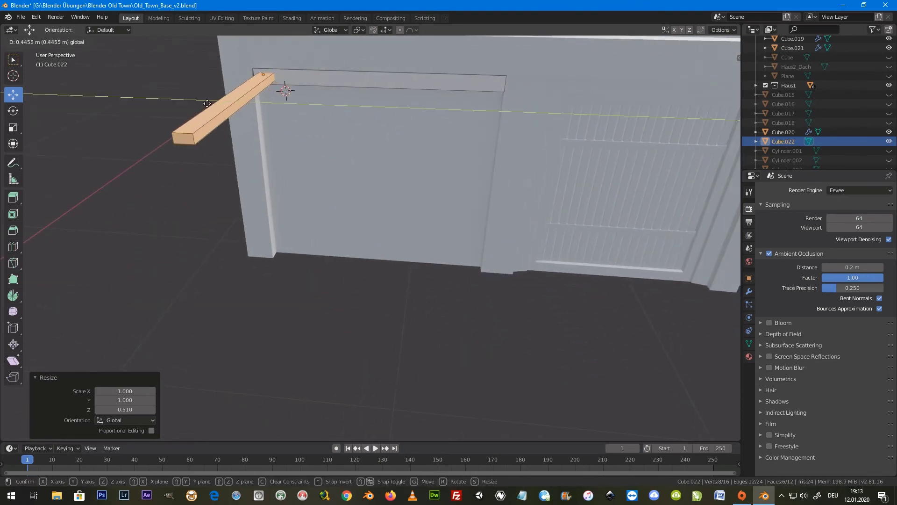
left_click(204, 101)
mouse_move(203, 102)
middle_mouse_down()
mouse_move(198, 121)
mouse_move(234, 115)
middle_mouse_up()
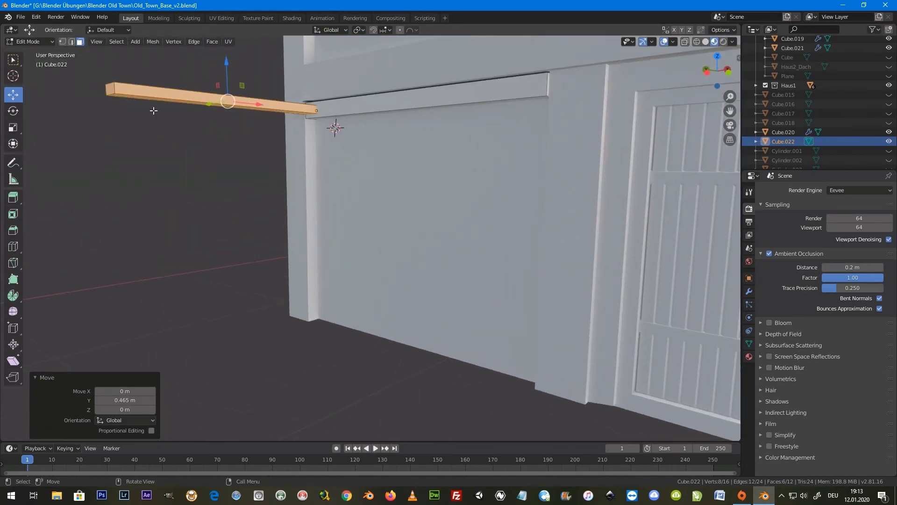
middle_click_drag(154, 111, 186, 138)
key("r")
key("x")
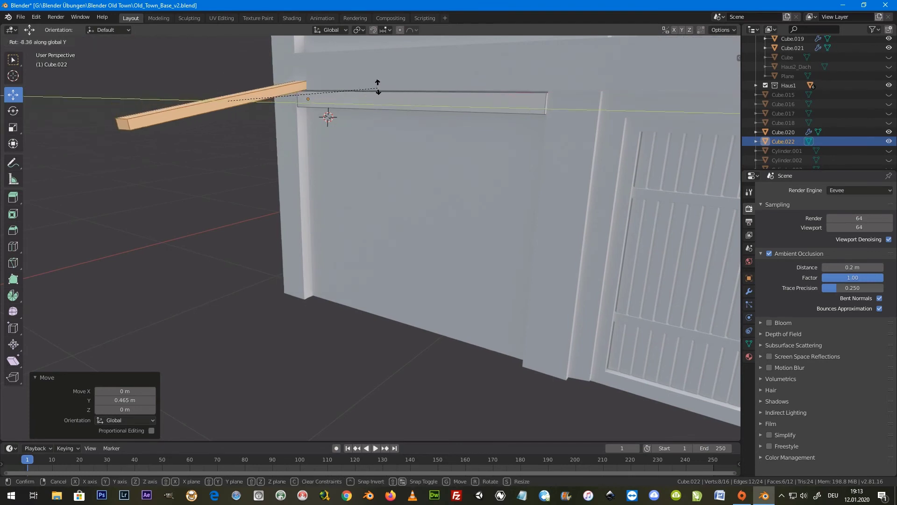
left_click(377, 94)
key("g")
key("z")
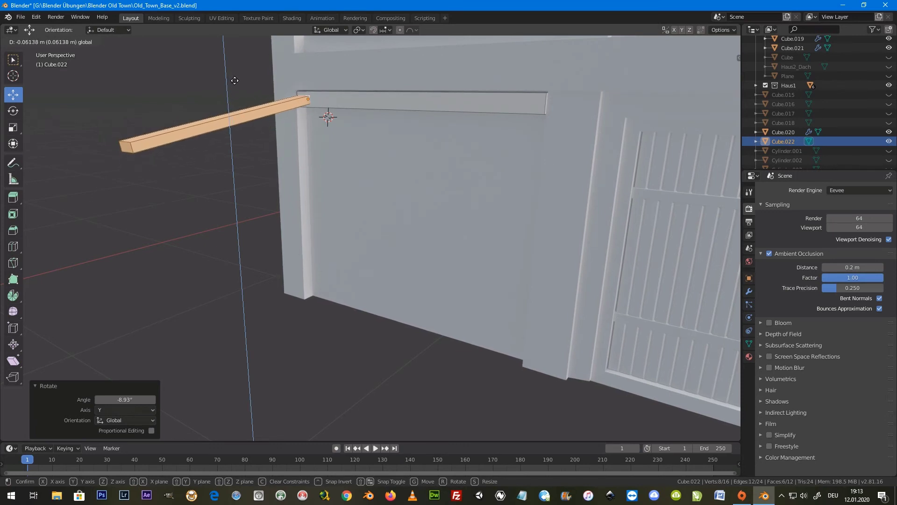
left_click(235, 81)
middle_click_drag(414, 111, 334, 126)
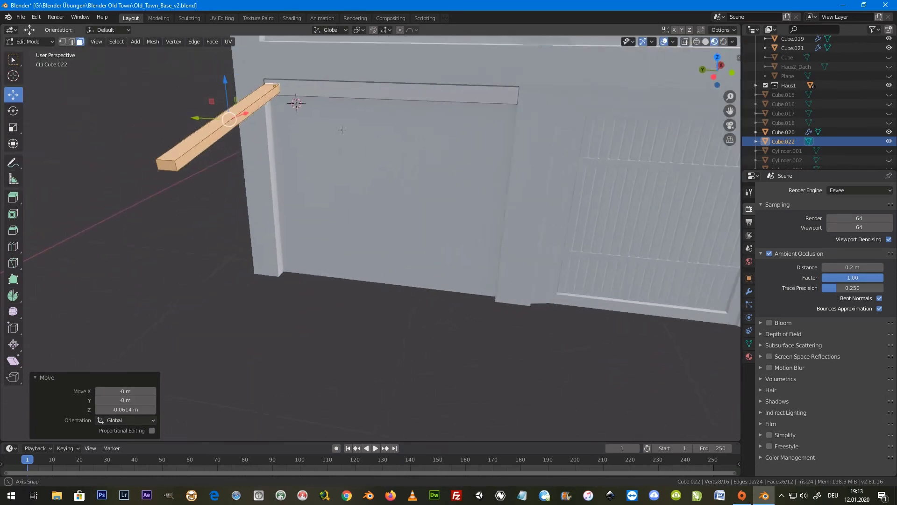
mouse_move(271, 126)
middle_mouse_down()
mouse_move(248, 116)
mouse_move(261, 117)
middle_mouse_up()
Step: Duplicate the tilted beam and start sliding the copy along Y
key("shift+d")
key("Escape")
key("g")
key("y")
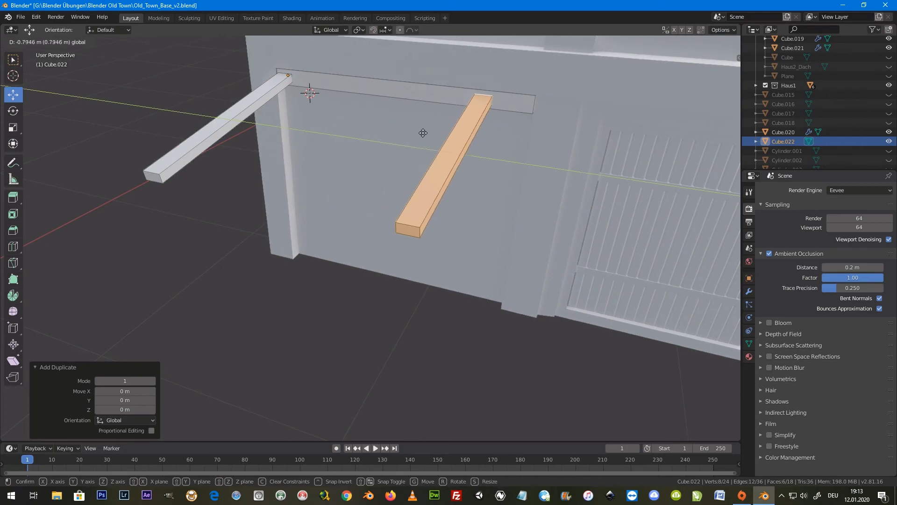
Step: Place the beam copy along the wall and add a third parallel beam along Y
left_click(316, 150)
middle_click_drag(317, 150, 329, 157)
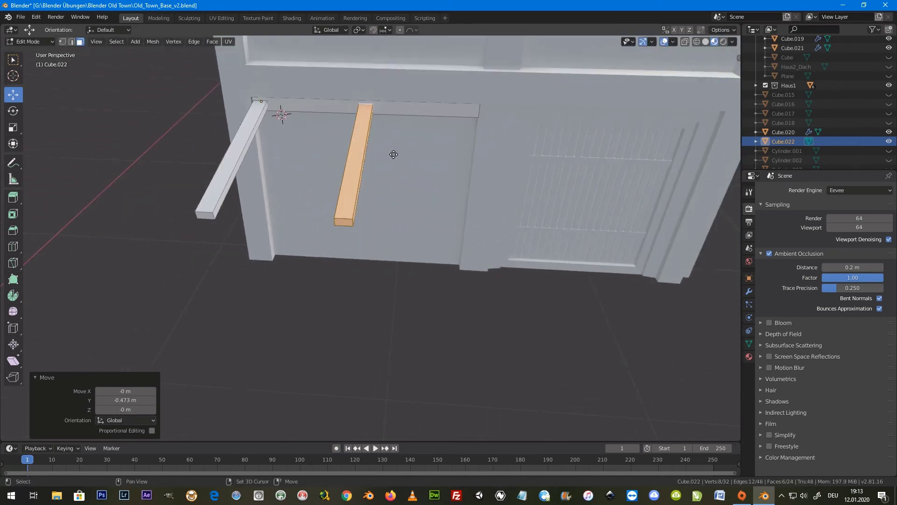
key("shift+d")
key("y")
left_click(448, 155)
mouse_move(448, 155)
middle_mouse_down()
mouse_move(373, 181)
mouse_move(353, 149)
middle_mouse_up()
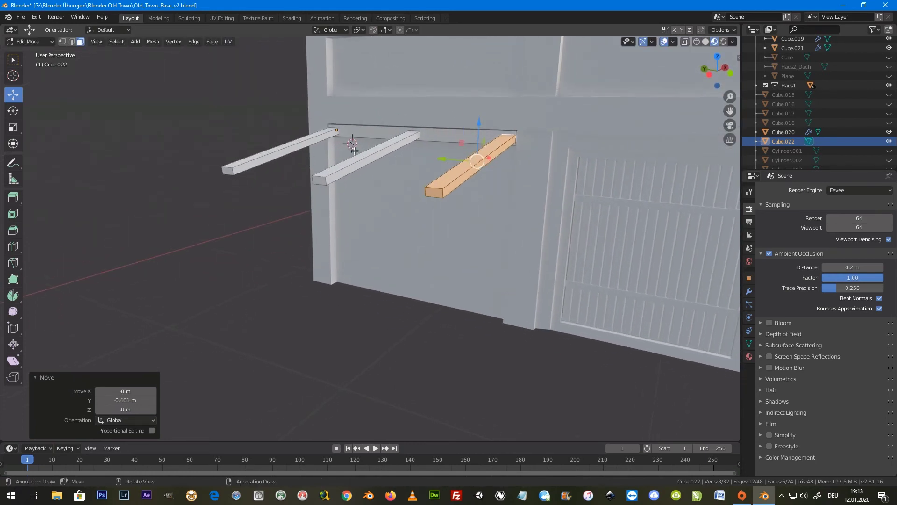
Step: Select the whole wall plank and move it along X out to the beam ends
left_click(368, 155)
key("l")
middle_click_drag(371, 155, 368, 156)
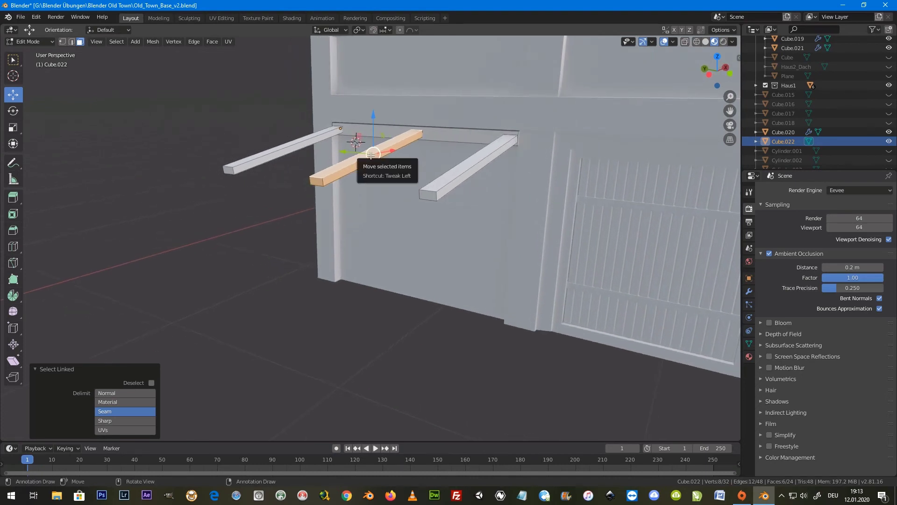
left_click(440, 134)
key("l")
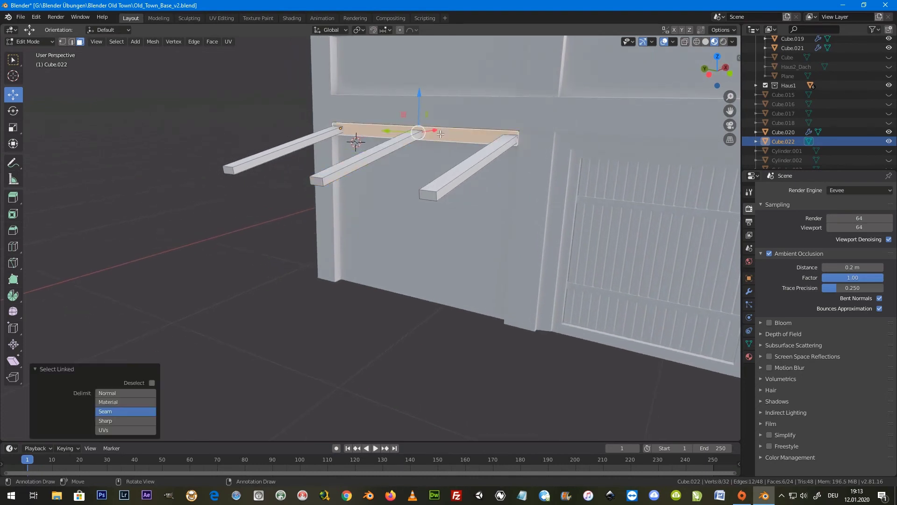
mouse_move(434, 133)
left_mouse_down()
mouse_move(328, 107)
mouse_move(330, 140)
left_mouse_up()
key("g")
key("x")
left_click(344, 173)
Step: Make the plank thinner in height, set it flush with the beam ends, and halve its X thickness
middle_click_drag(344, 173, 423, 224)
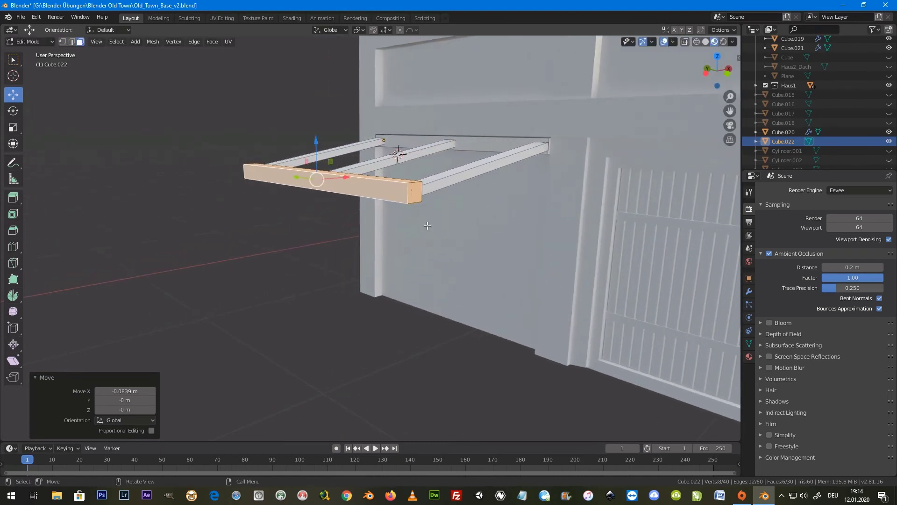
key("s")
key("z")
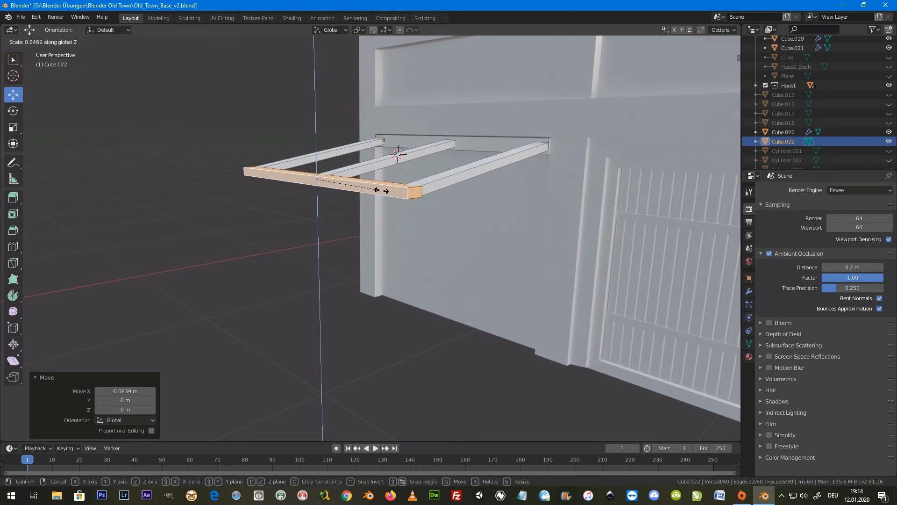
left_click(381, 190)
key("g")
key("x")
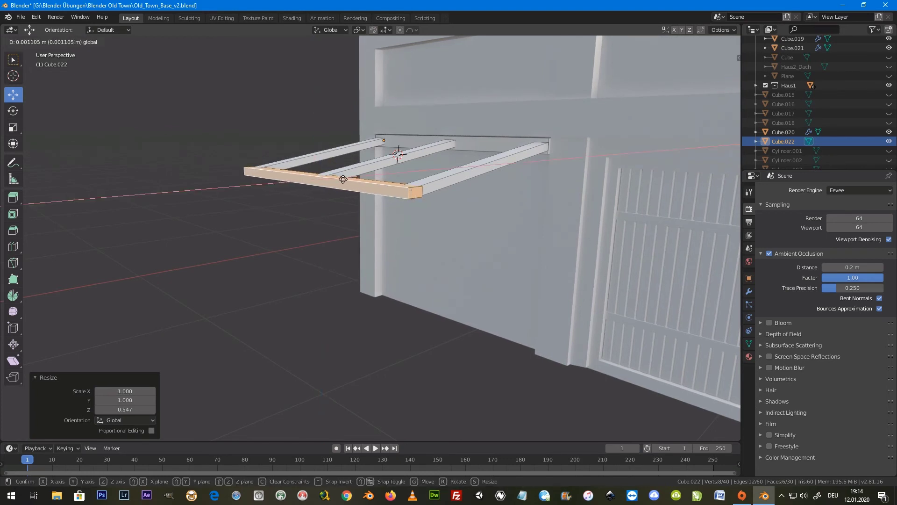
left_click(342, 180)
mouse_move(342, 180)
middle_mouse_down()
mouse_move(356, 212)
mouse_move(367, 202)
mouse_move(388, 218)
mouse_move(401, 151)
middle_mouse_up()
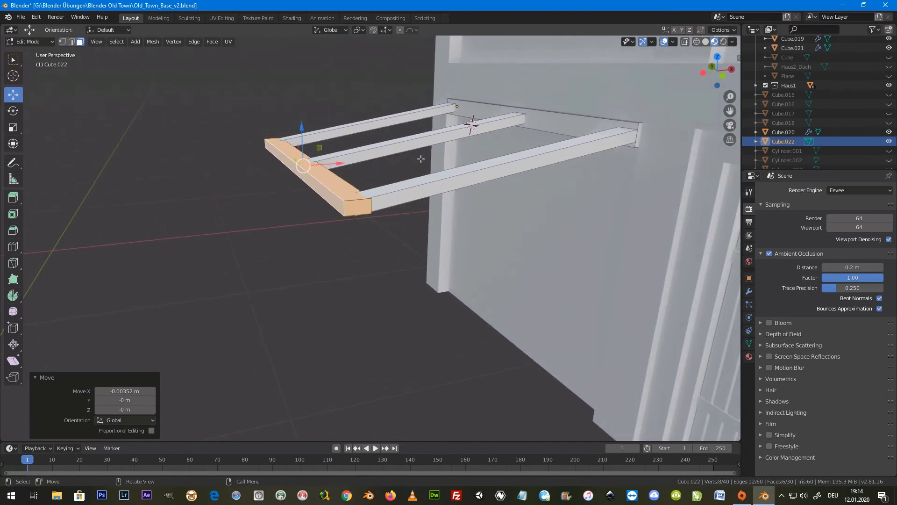
key("s")
key("x")
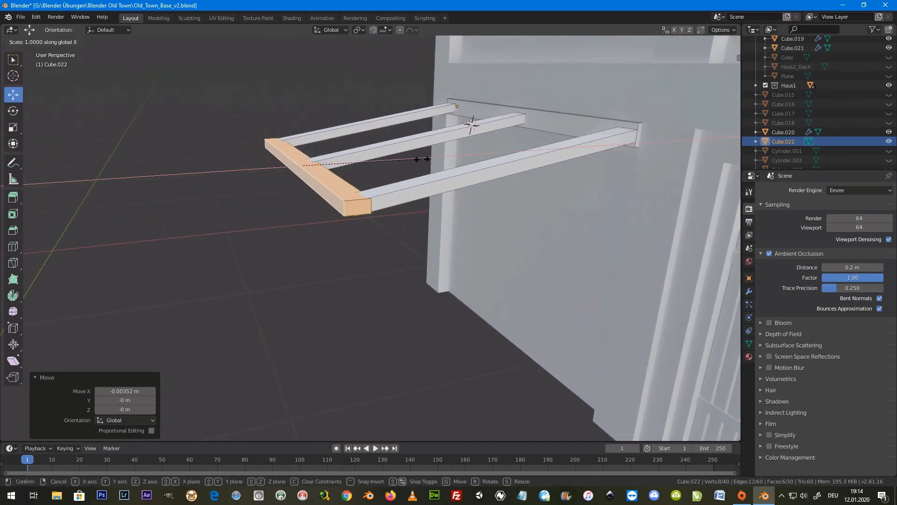
left_click(365, 176)
Step: Make the crossbar slightly taller and shift it vertically to sit against the beams
mouse_move(365, 175)
middle_mouse_down()
mouse_move(380, 180)
mouse_move(369, 182)
middle_mouse_up()
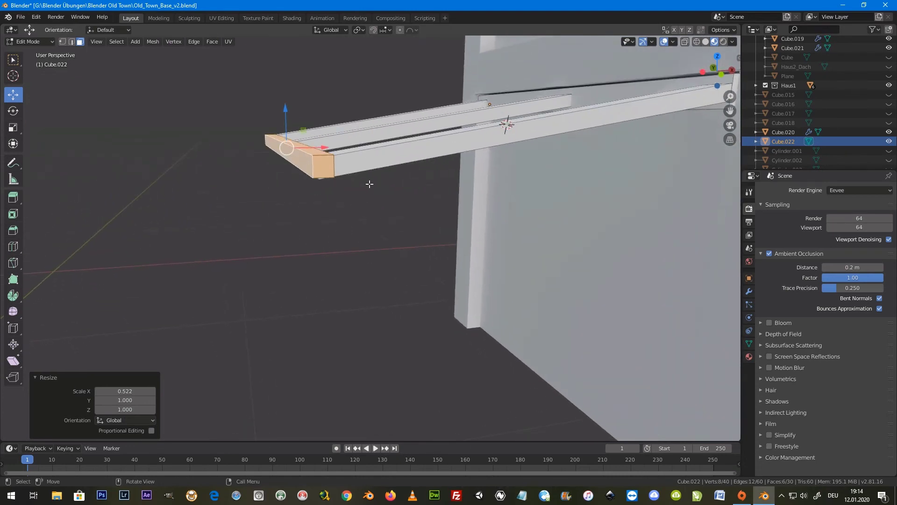
key("s")
key("z")
left_click(387, 183)
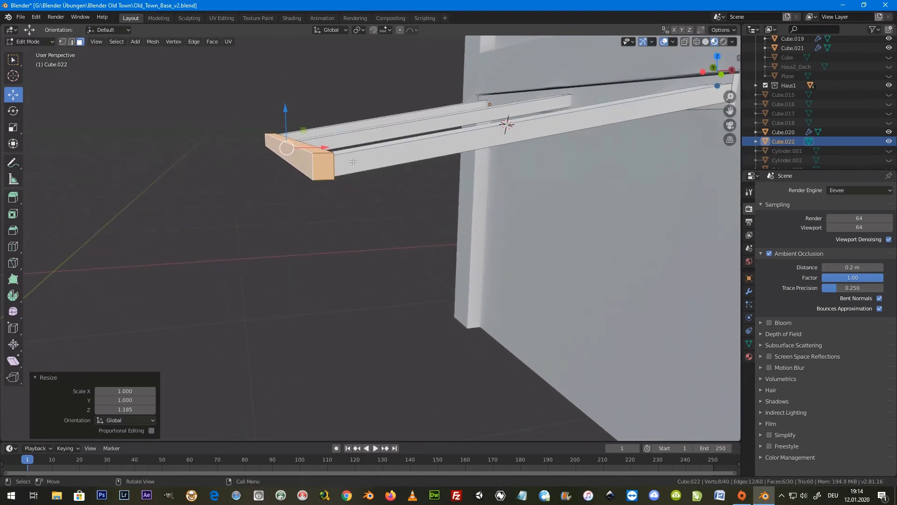
key("g")
key("z")
left_click(287, 108)
mouse_move(286, 108)
middle_mouse_down()
mouse_move(387, 174)
mouse_move(451, 197)
mouse_move(381, 124)
mouse_move(411, 176)
mouse_move(409, 167)
mouse_move(344, 187)
mouse_move(379, 148)
mouse_move(407, 164)
mouse_move(392, 186)
mouse_move(430, 165)
middle_mouse_up()
Step: Return to Object Mode and duplicate the front crossbar in place
key("Tab")
key("Tab")
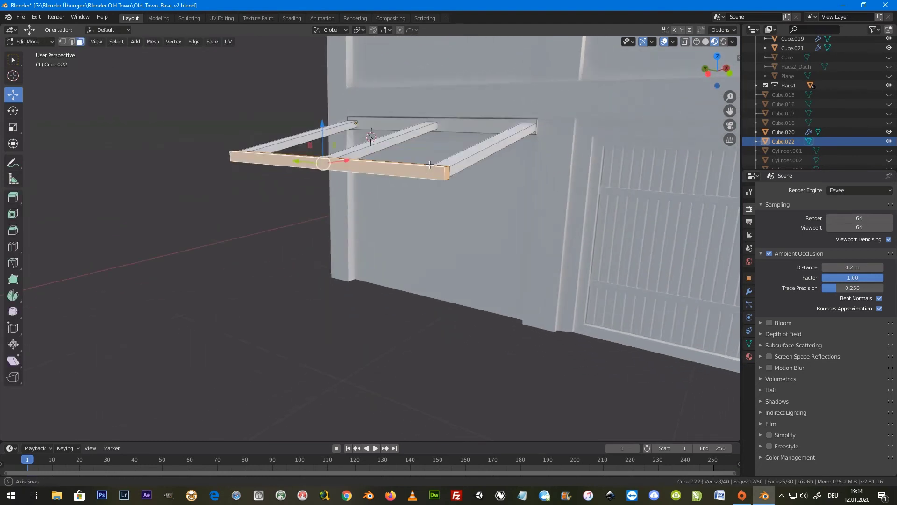
middle_click_drag(365, 171, 369, 177)
key("shift+d")
right_click(370, 177)
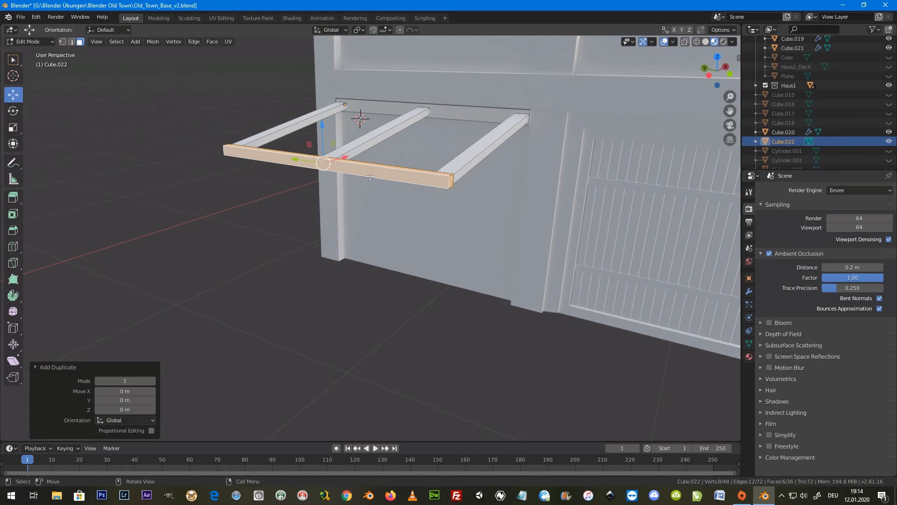
Step: Start and cancel rotate, resize and move attempts, leaving the crossbar copy unchanged
key("r")
key("x")
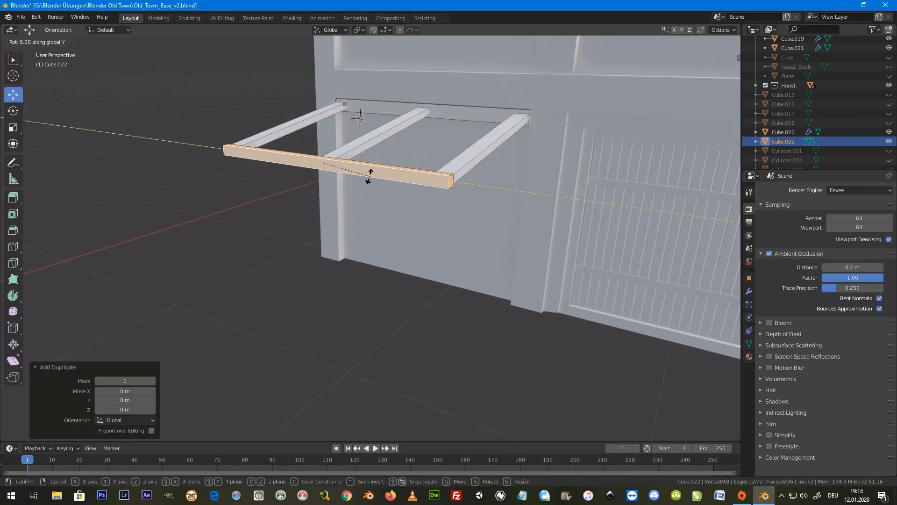
right_click(370, 177)
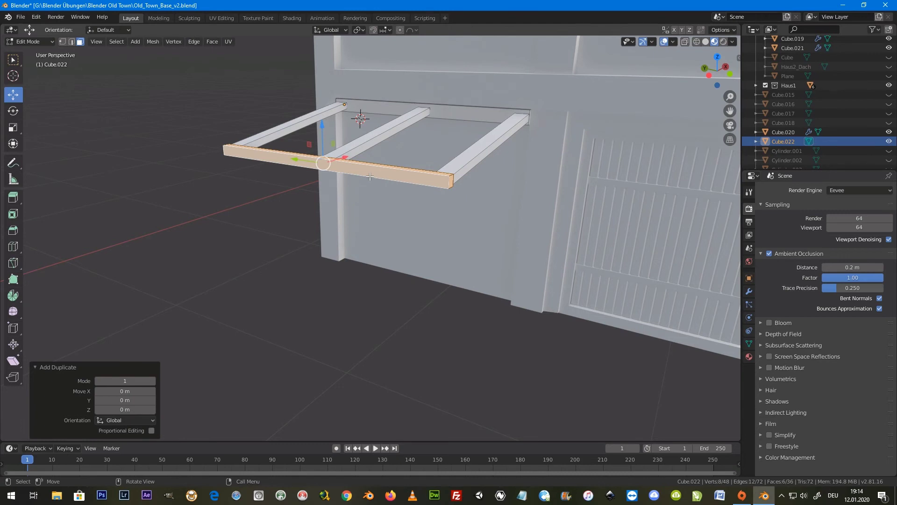
type("sx")
type("90")
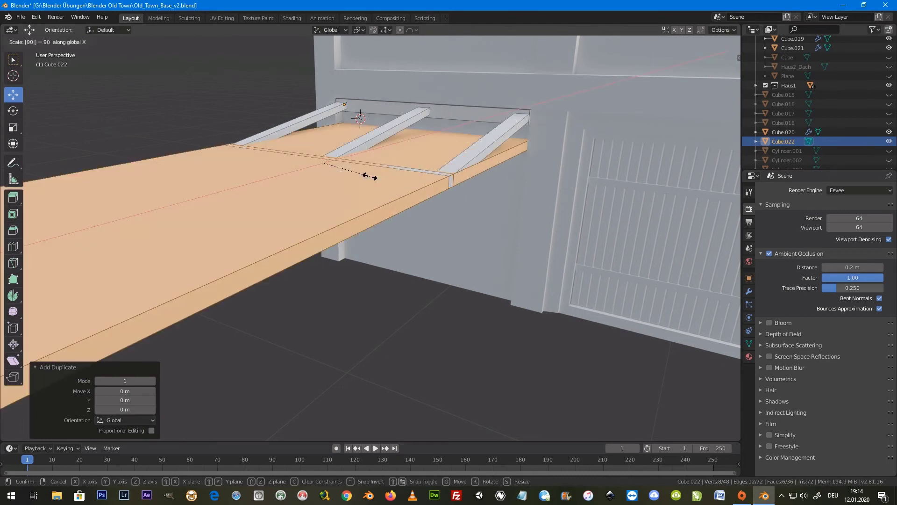
right_click(370, 177)
key("g")
right_click(390, 172)
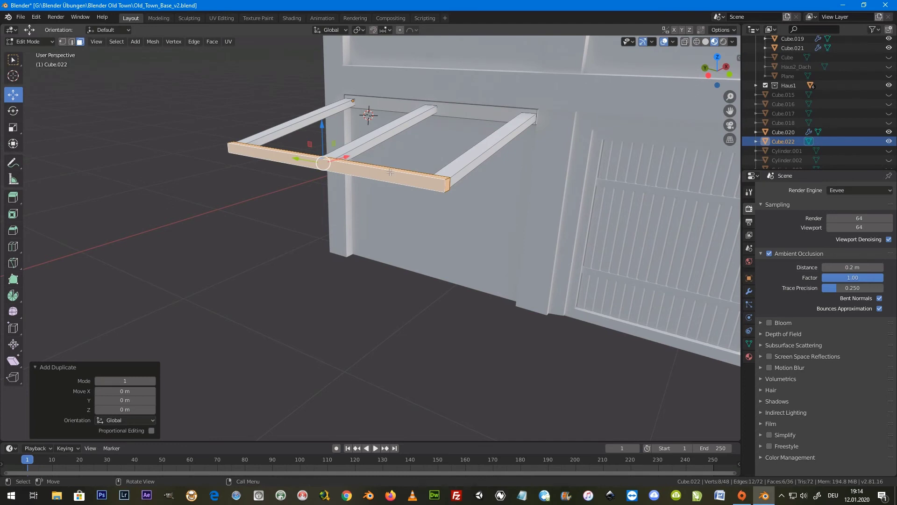
Step: Rotate the crossbar copy 90° about X so it stands upright
key("r")
key("x")
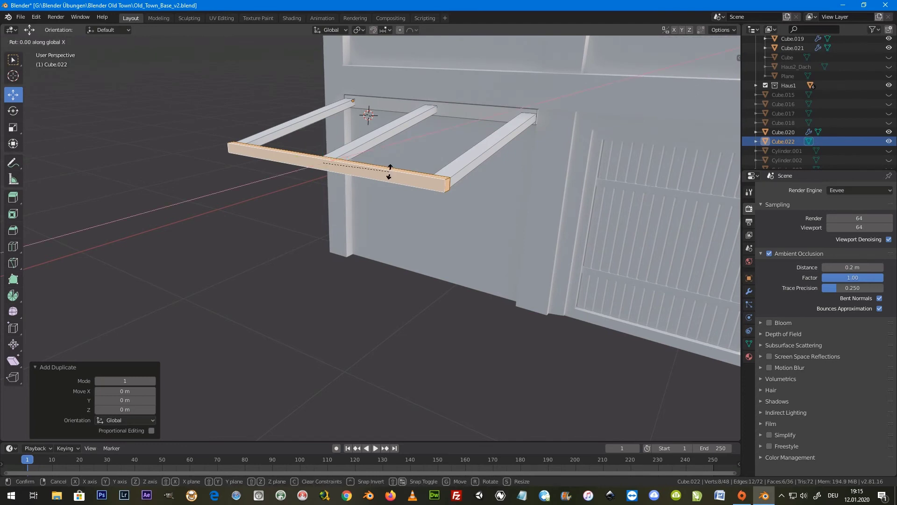
right_click(373, 161)
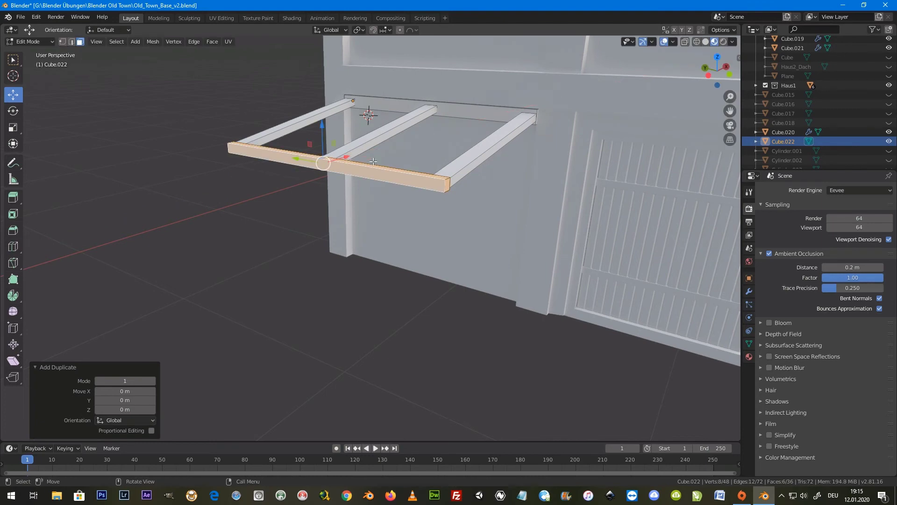
middle_click_drag(373, 161, 373, 162)
right_click(373, 161)
mouse_move(538, 201)
middle_mouse_down()
mouse_move(360, 247)
mouse_move(347, 224)
middle_mouse_up()
key("r")
key("x")
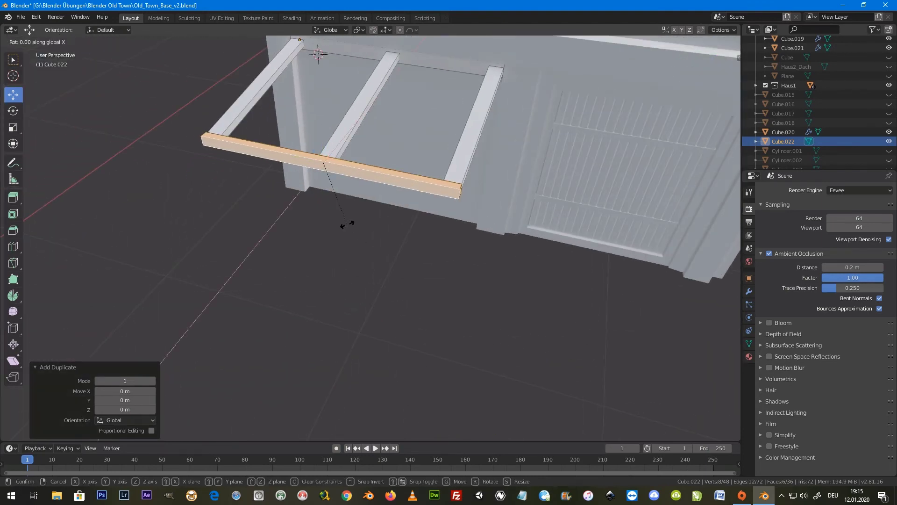
key("9")
key("0")
key("Return")
Step: Lower the upright post 0.3 m along Z
mouse_move(346, 223)
middle_mouse_down()
mouse_move(304, 155)
mouse_move(306, 131)
middle_mouse_up()
key("g")
key("z")
left_click(333, 208)
middle_click_drag(333, 209, 400, 225)
Step: In front view, shorten the post along Z to 0.712 and adjust its height
key("Tab")
key("KP_1")
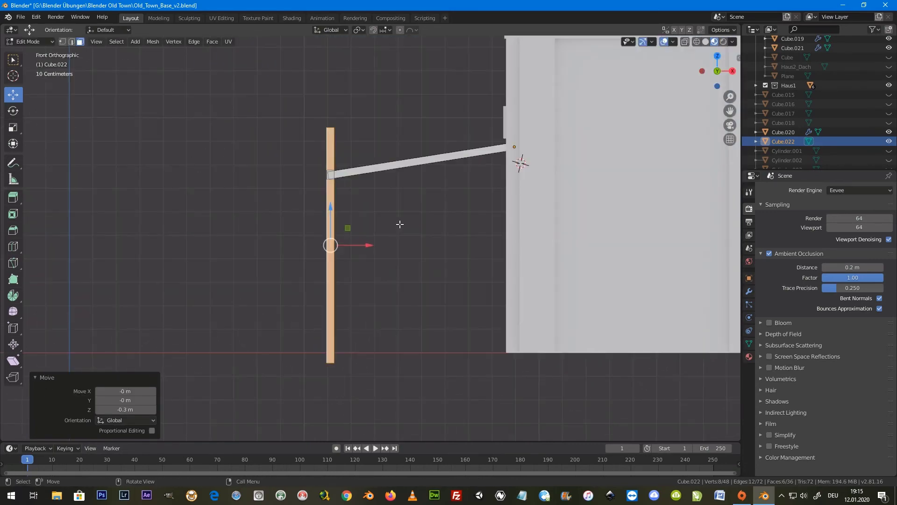
key("s")
key("z")
left_click(381, 232)
key("g")
key("z")
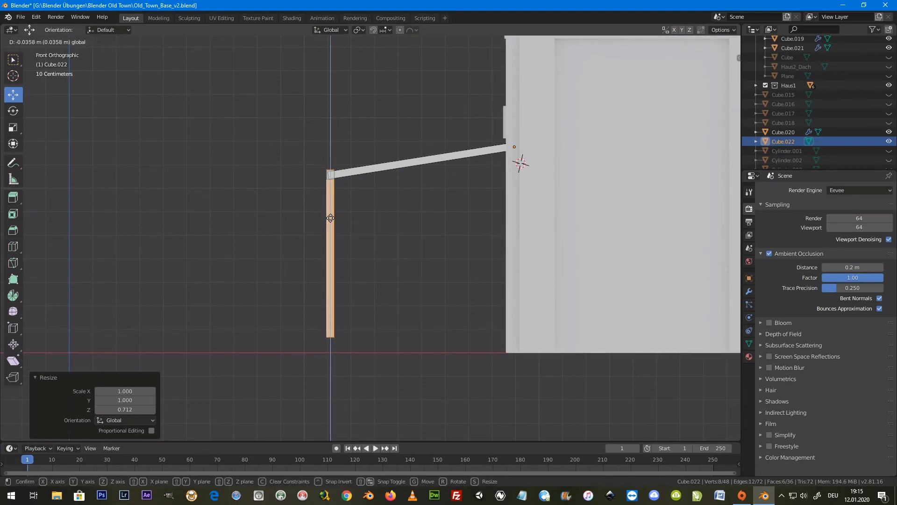
left_click(334, 236)
Step: Raise the post's top face along Z to meet the frame
mouse_move(334, 236)
middle_mouse_down()
mouse_move(296, 174)
mouse_move(311, 195)
middle_mouse_up()
left_click(317, 187)
key("g")
key("z")
left_click(315, 148)
middle_click_drag(314, 148, 338, 223)
key("Tab")
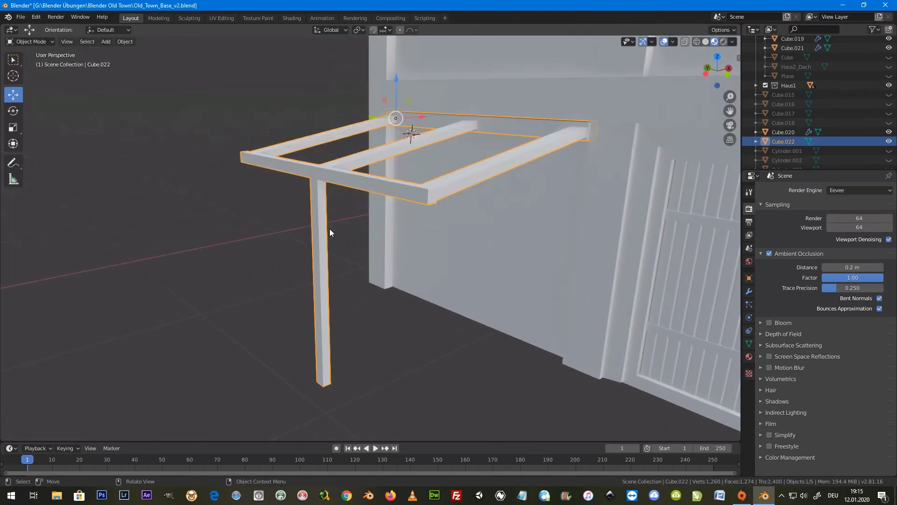
Step: Select the whole post and scale it to 0.85 along X
key("Tab")
scroll(330, 229, "up", 1)
key("l")
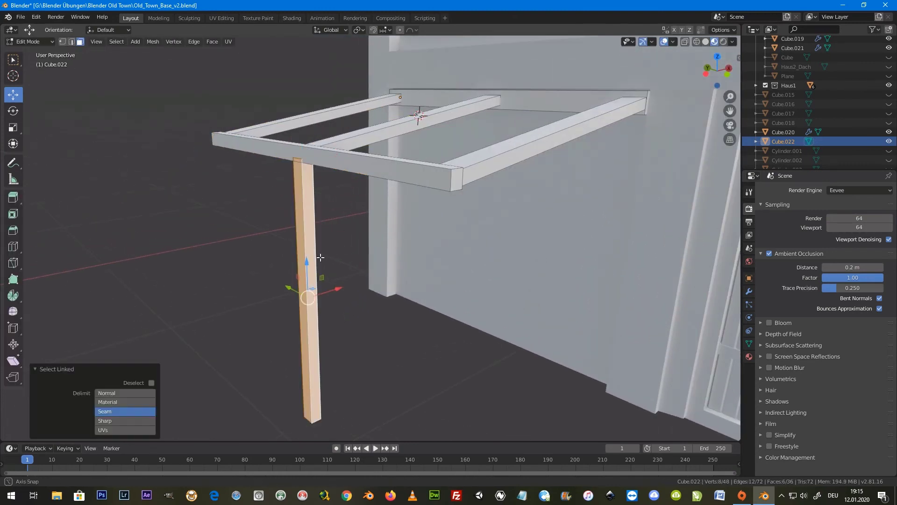
middle_click_drag(311, 252, 370, 255)
type("sx.85")
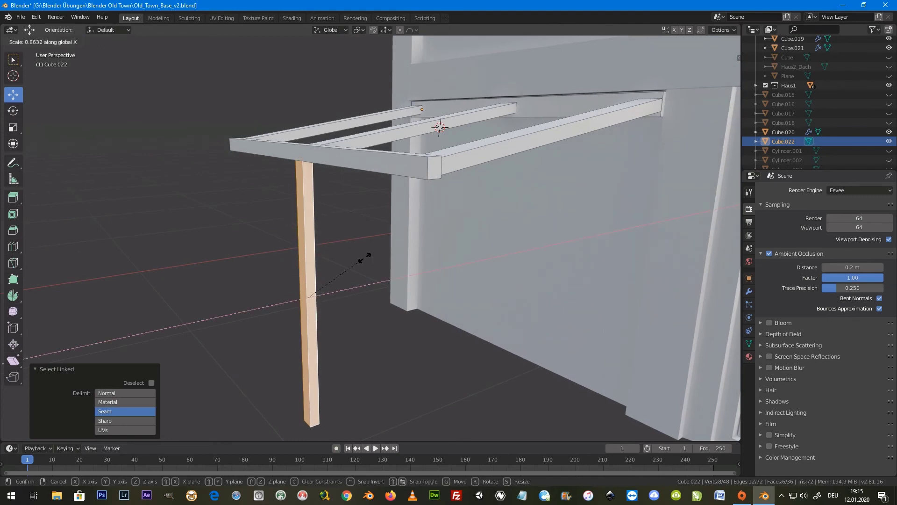
key("Return")
Step: Narrow the post further along X and set its Y scale to 0.690
scroll(370, 254, "up", 3)
mouse_move(366, 248)
middle_mouse_down()
mouse_move(368, 257)
mouse_move(332, 250)
middle_mouse_up()
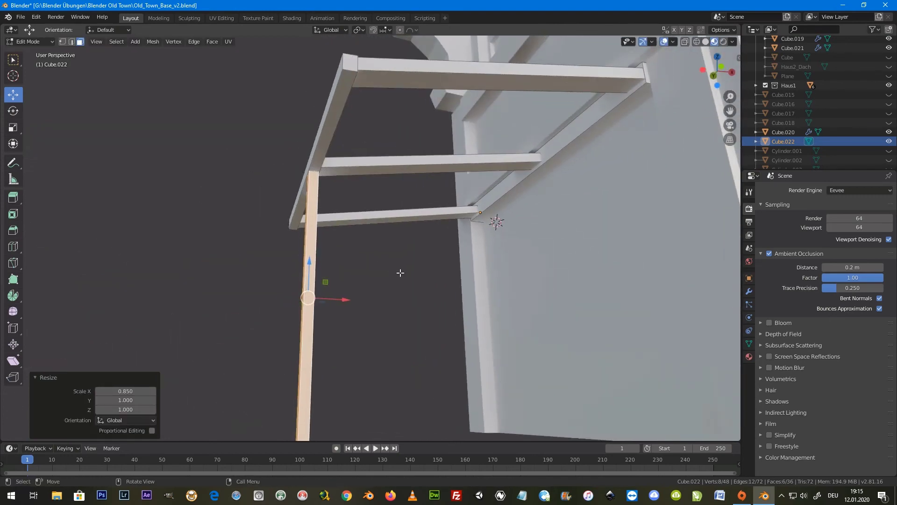
key("s")
key("x")
left_click(376, 272)
middle_click_drag(376, 272, 410, 261)
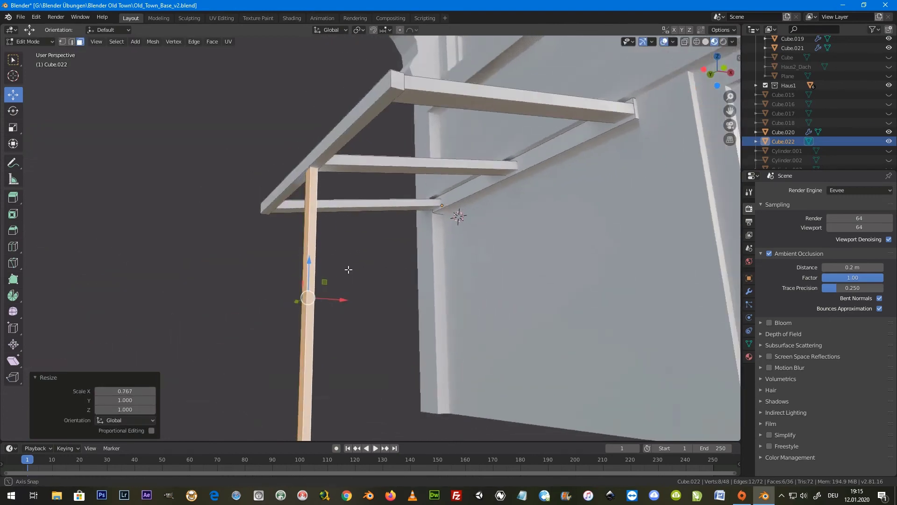
key("s")
key("y")
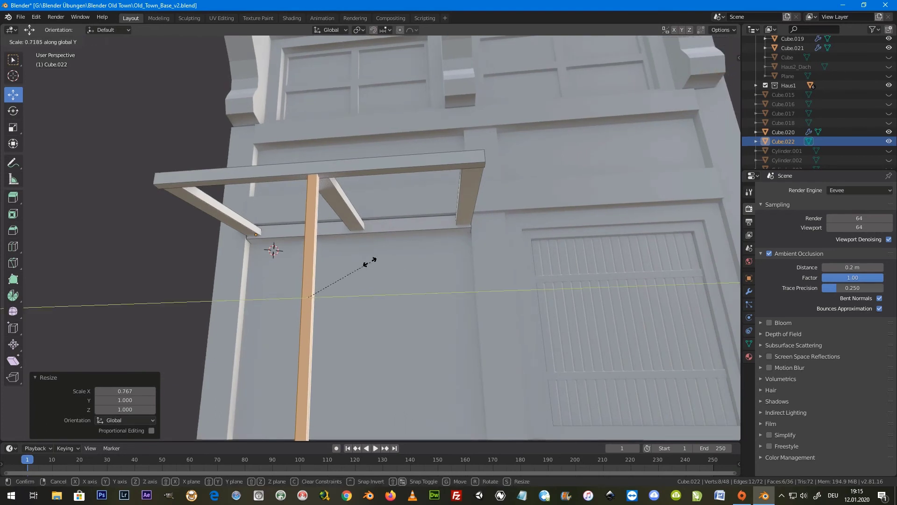
left_click(373, 260)
Step: Scale the post's thickness to 0.846 while keeping its height unchanged
mouse_move(373, 260)
middle_mouse_down()
mouse_move(326, 308)
mouse_move(312, 309)
middle_mouse_up()
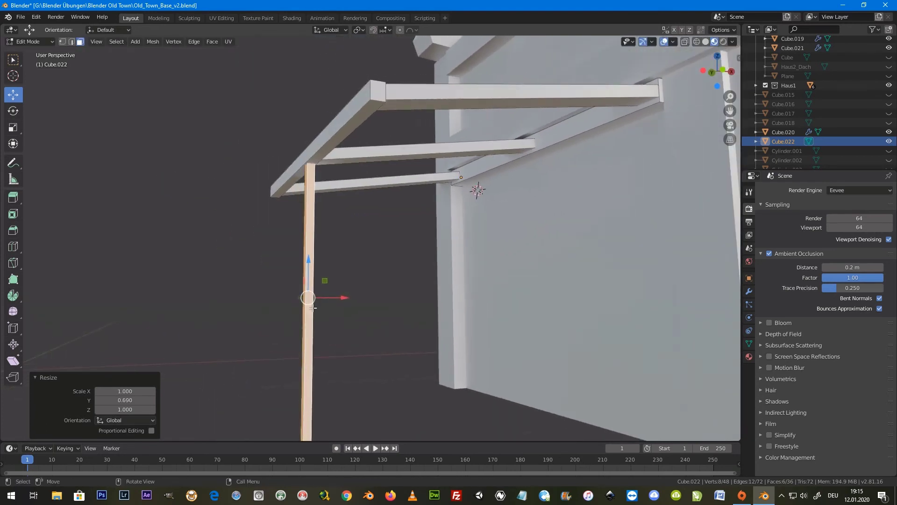
key("s")
key("shift+z")
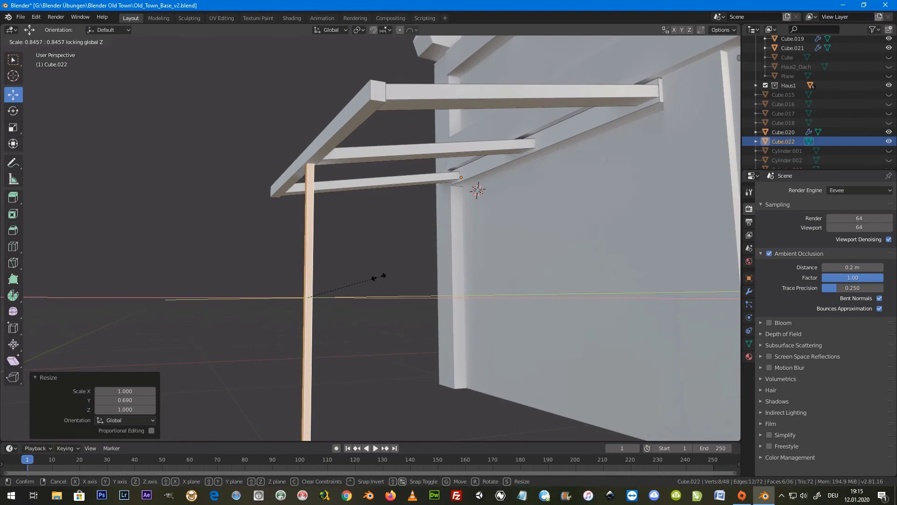
left_click(381, 278)
mouse_move(381, 279)
middle_mouse_down()
mouse_move(437, 313)
mouse_move(421, 309)
middle_mouse_up()
Step: Move the post 0.483 m along the beam
key("g")
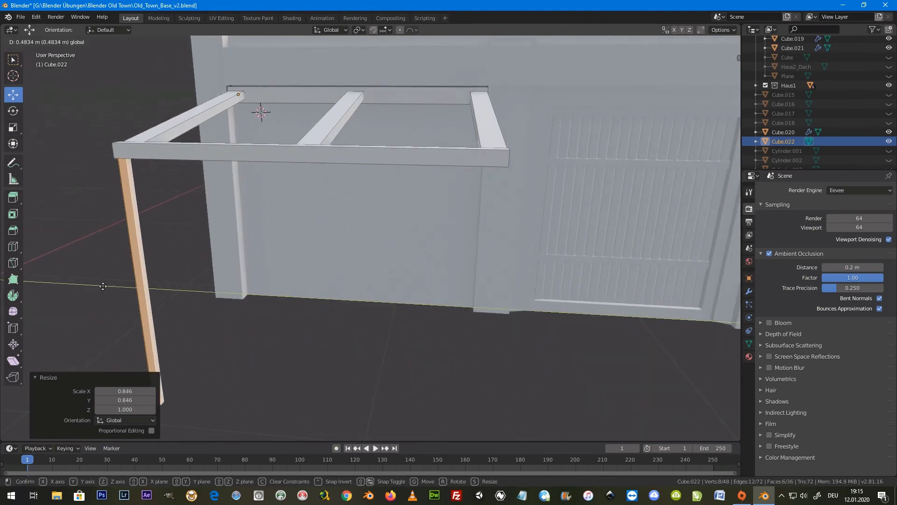
left_click(102, 286)
mouse_move(102, 286)
middle_mouse_down()
mouse_move(225, 273)
mouse_move(134, 176)
mouse_move(135, 210)
mouse_move(404, 262)
mouse_move(346, 271)
middle_mouse_up()
scroll(320, 283, "down", 2)
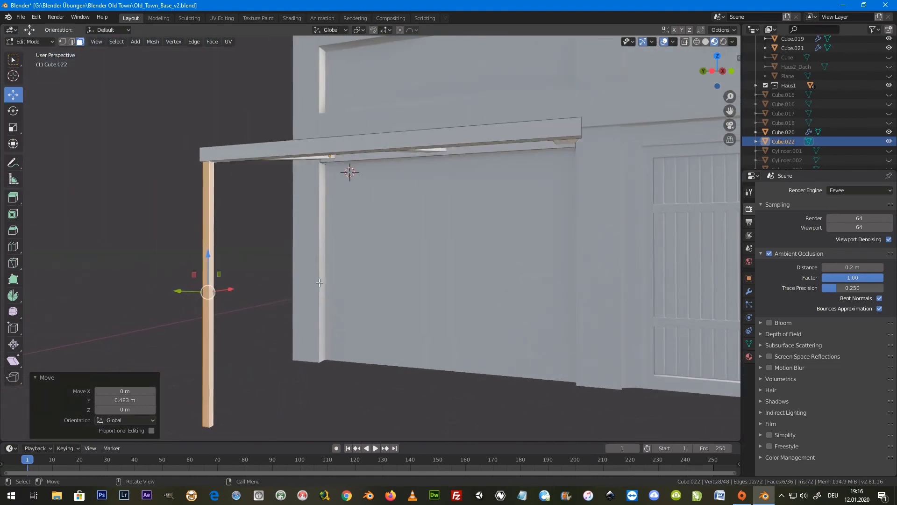
Step: Duplicate the post and place the copy -0.967 m along Y under the other corner
key("shift+d")
key("y")
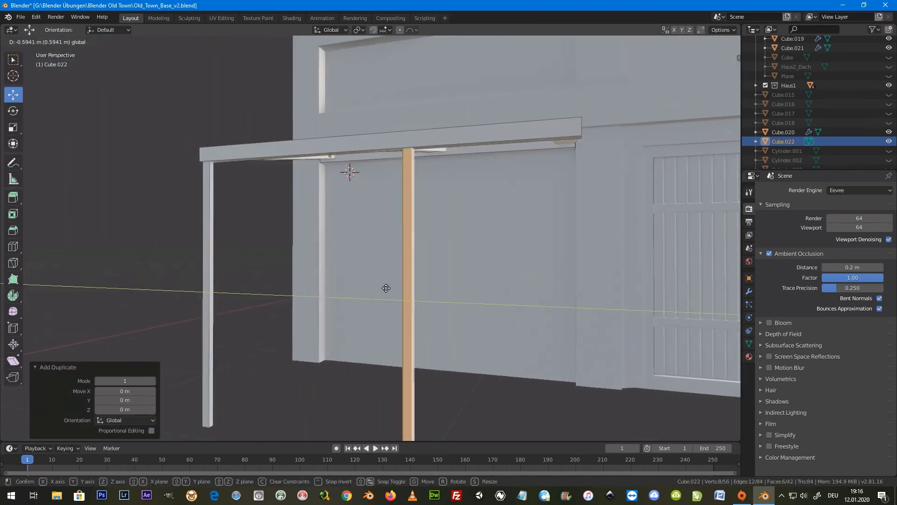
left_click(545, 283)
mouse_move(544, 283)
middle_mouse_down()
mouse_move(448, 304)
mouse_move(456, 293)
mouse_move(420, 218)
mouse_move(436, 218)
mouse_move(419, 184)
mouse_move(431, 150)
mouse_move(444, 157)
mouse_move(425, 132)
middle_mouse_up()
key("Tab")
scroll(419, 184, "up", 4)
scroll(439, 189, "up", 2)
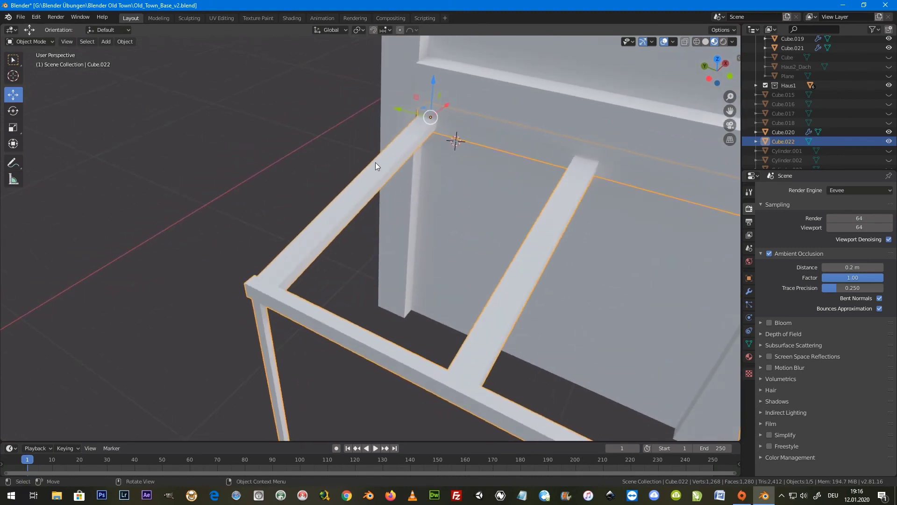
Step: Add a plane, shrink it and position it just above the frame corner
key("shift+a")
left_click(416, 161)
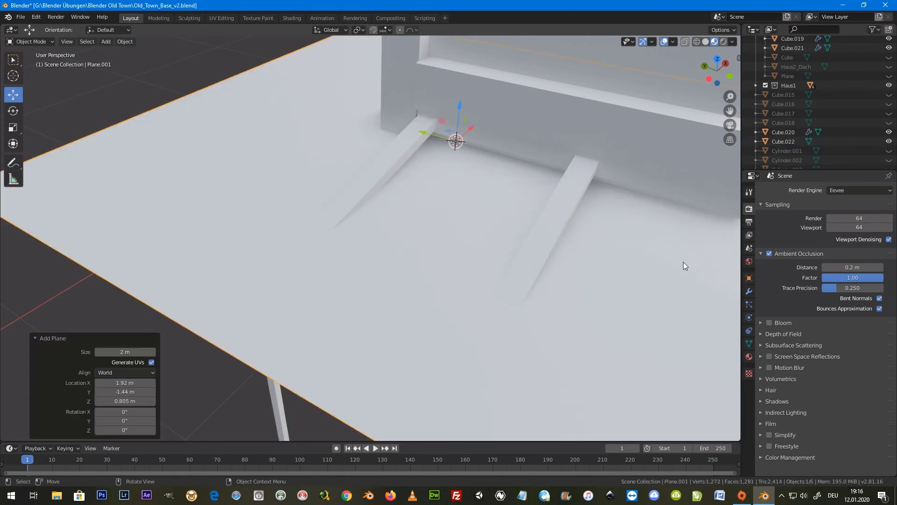
scroll(683, 265, "down", 6)
key("s")
left_click(468, 211)
left_click_drag(471, 125, 421, 150)
scroll(420, 149, "up", 4)
middle_click_drag(327, 197, 316, 231)
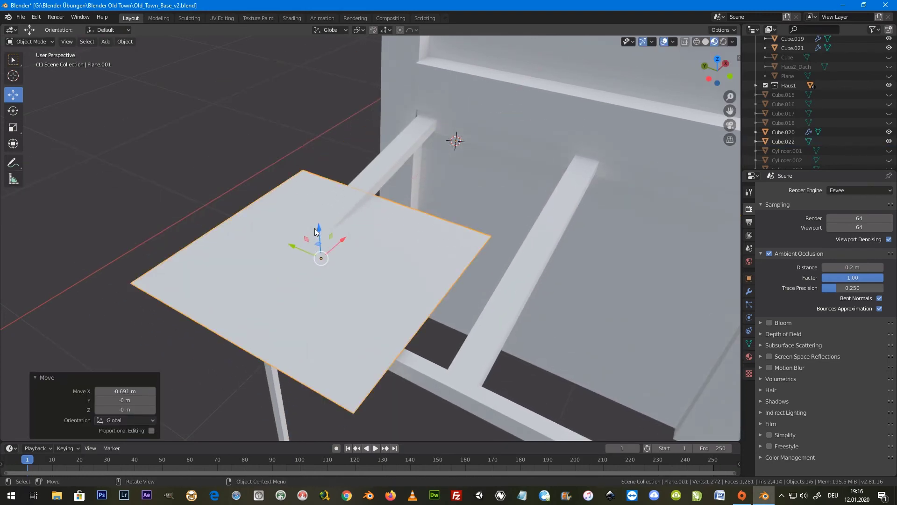
left_click_drag(317, 230, 319, 220)
middle_click_drag(319, 220, 398, 222)
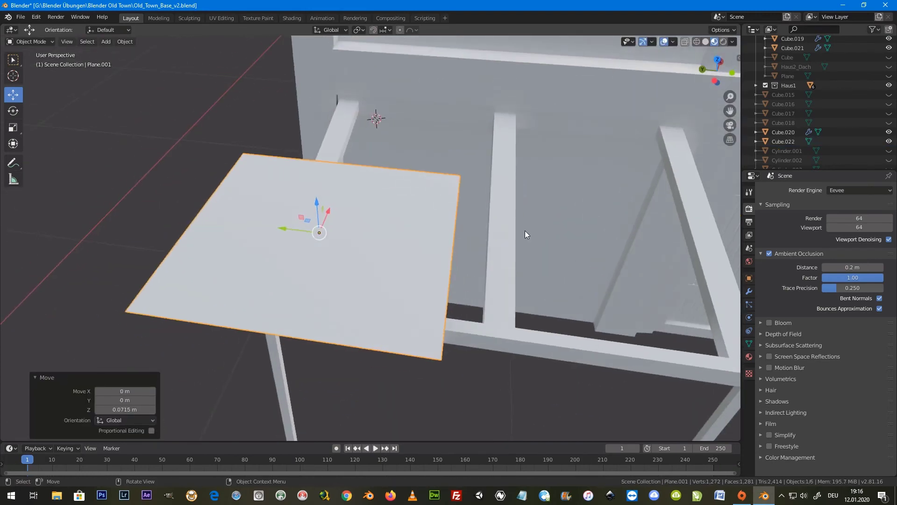
Step: Rescale the plane, down to 0.234 then up to its final 2.681 size
key("s")
left_click(363, 204)
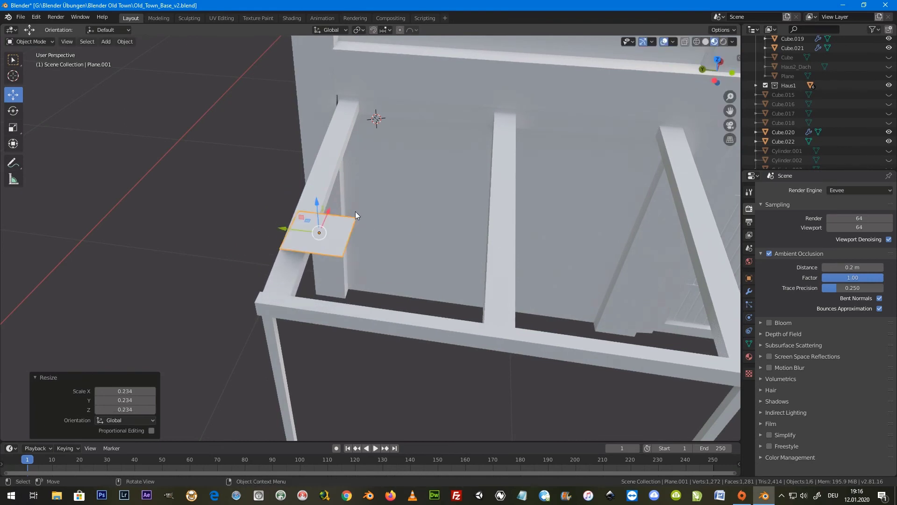
key("s")
left_click(382, 231)
mouse_move(383, 231)
middle_mouse_down()
mouse_move(369, 227)
mouse_move(417, 206)
mouse_move(364, 207)
mouse_move(349, 220)
mouse_move(321, 209)
mouse_move(338, 201)
middle_mouse_up()
scroll(369, 227, "up", 3)
Step: In Edit Mode, add 5 parallel loop cuts and select the plane's middle edge
key("Tab")
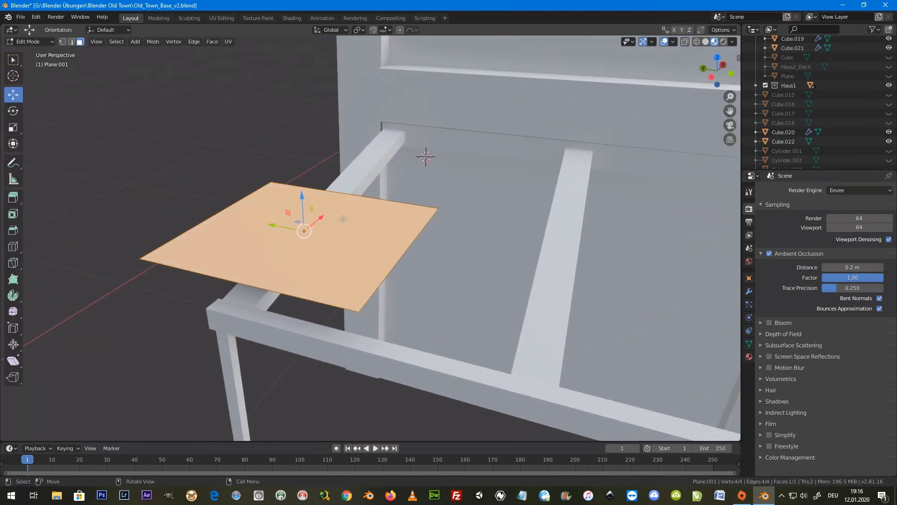
key("ctrl+r")
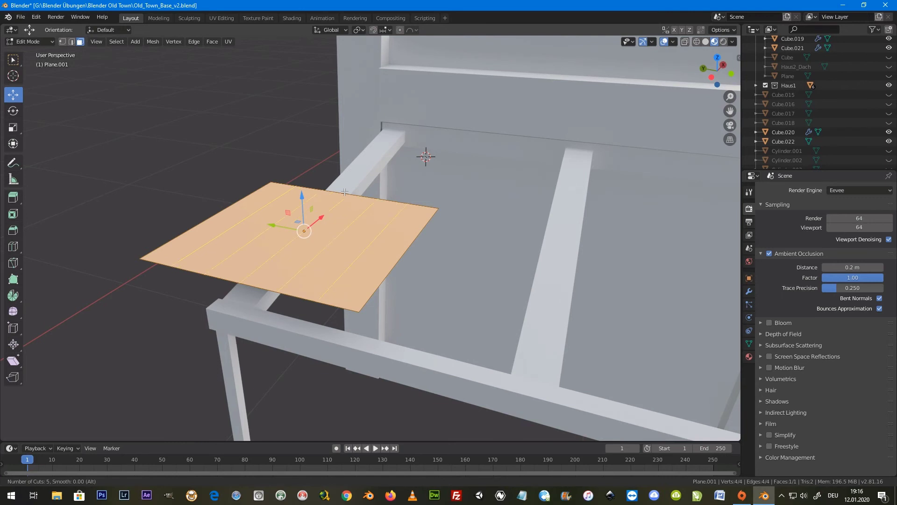
left_click(344, 192)
left_click(325, 215)
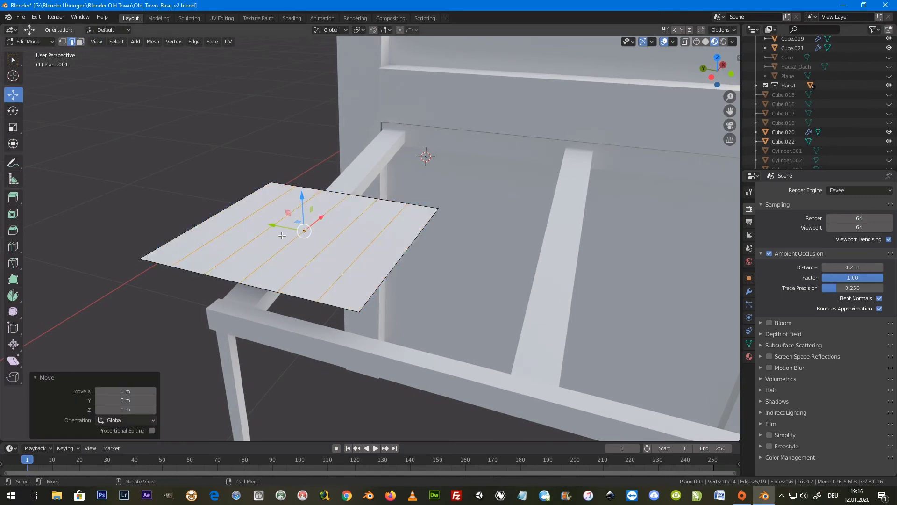
left_click(286, 253)
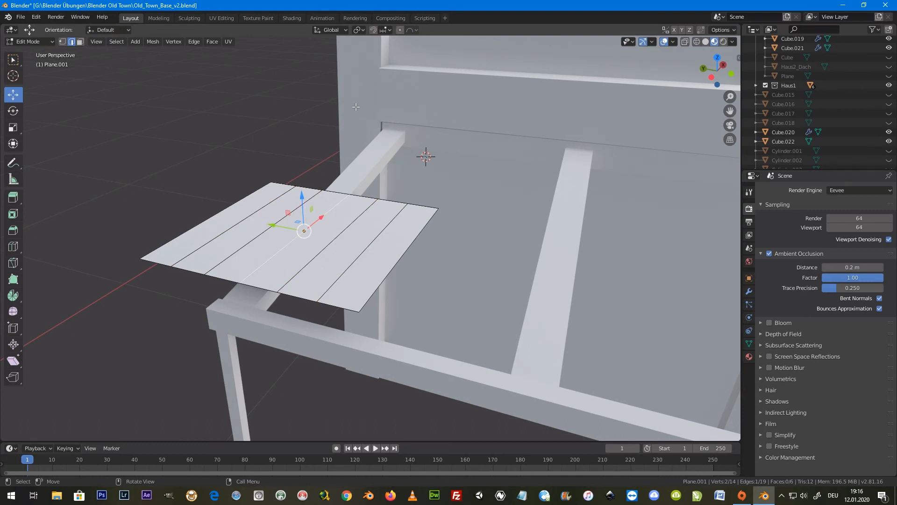
Step: Raise the middle edge 0.108 m into an arch, then widen the roof about 1.418× along X
left_click_drag(303, 194, 302, 132)
middle_click_drag(409, 180, 398, 164)
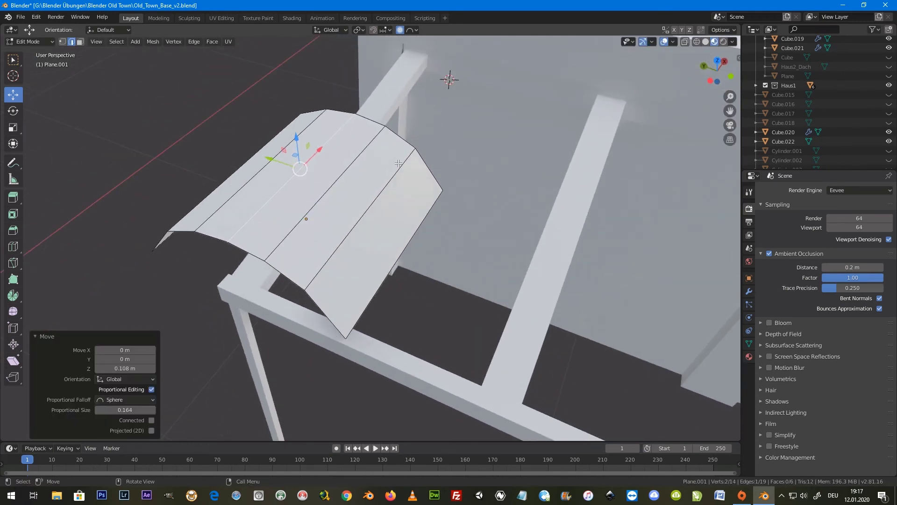
key("a")
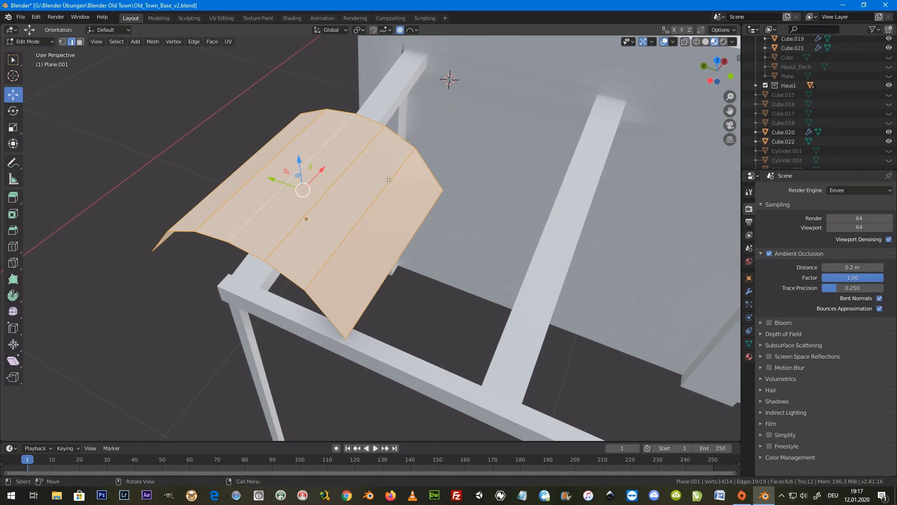
key("s")
key("x")
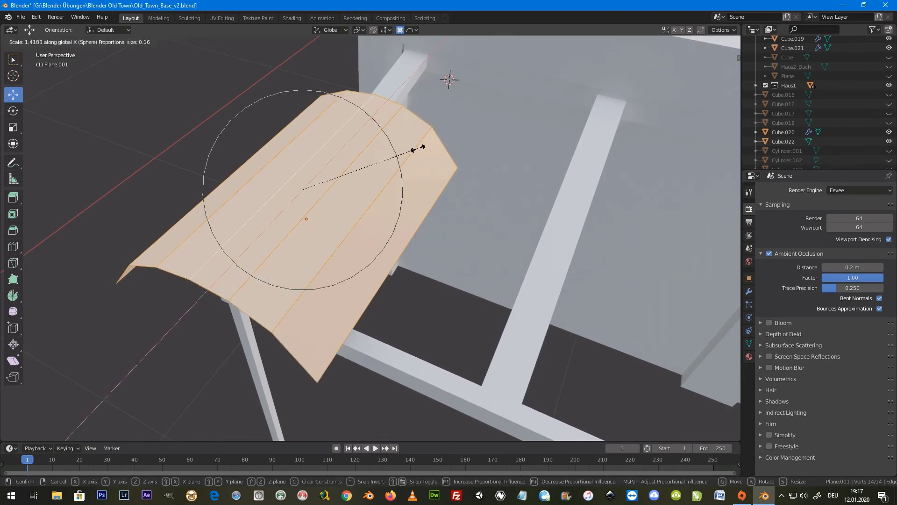
left_click(420, 142)
mouse_move(419, 142)
middle_mouse_down()
mouse_move(373, 145)
mouse_move(369, 164)
mouse_move(404, 172)
middle_mouse_up()
scroll(405, 121, "up", 2)
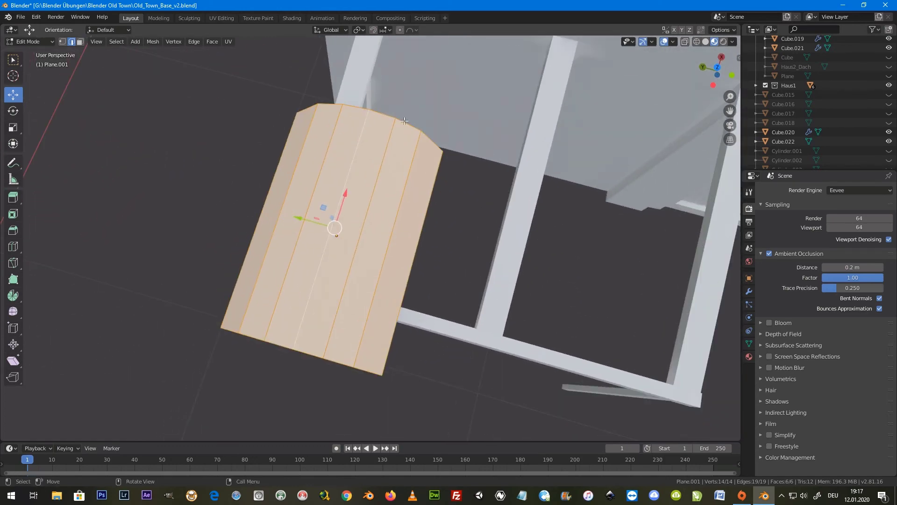
Step: Narrow the roof's top edge loop to 0.895
left_click(404, 119, "alt")
middle_click_drag(479, 137, 505, 133)
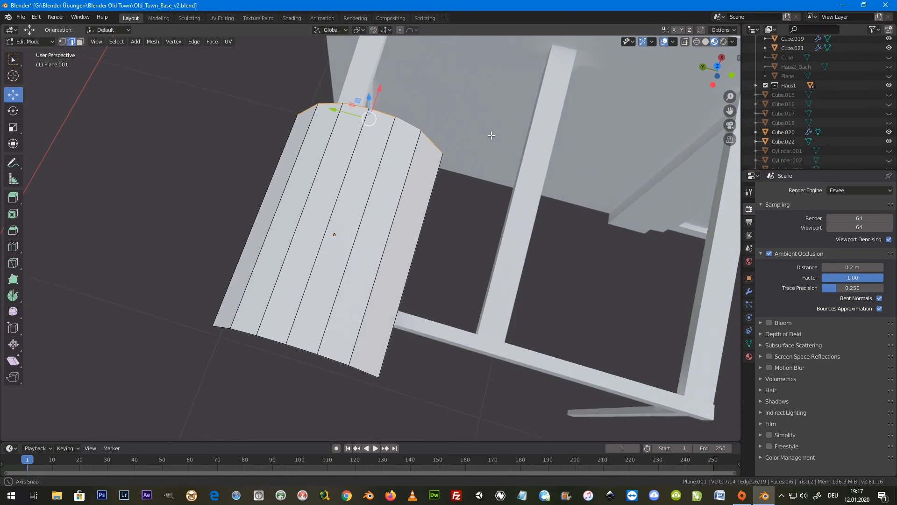
key("s")
left_click(492, 133)
mouse_move(493, 133)
middle_mouse_down()
mouse_move(445, 184)
mouse_move(434, 182)
middle_mouse_up()
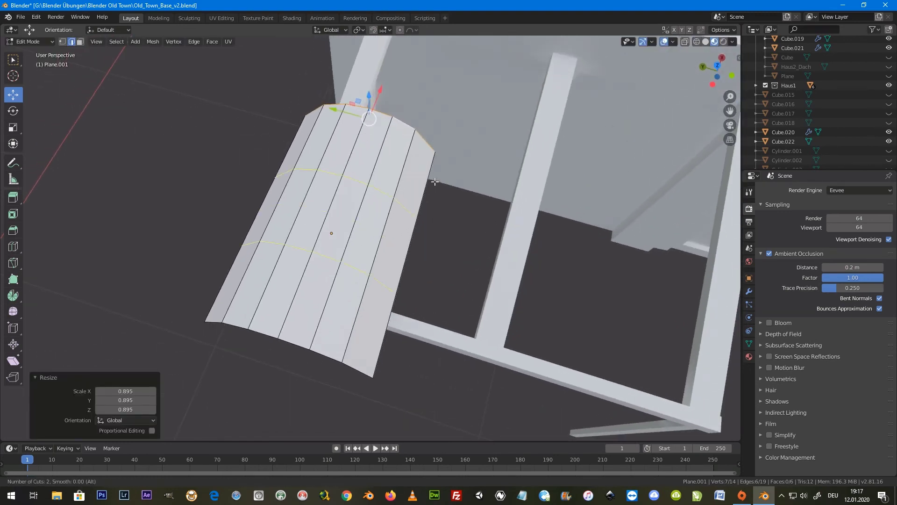
Step: Add three evenly spaced crosswise cuts, then scale and slightly raise the middle loop
left_click(435, 181)
right_click(434, 181)
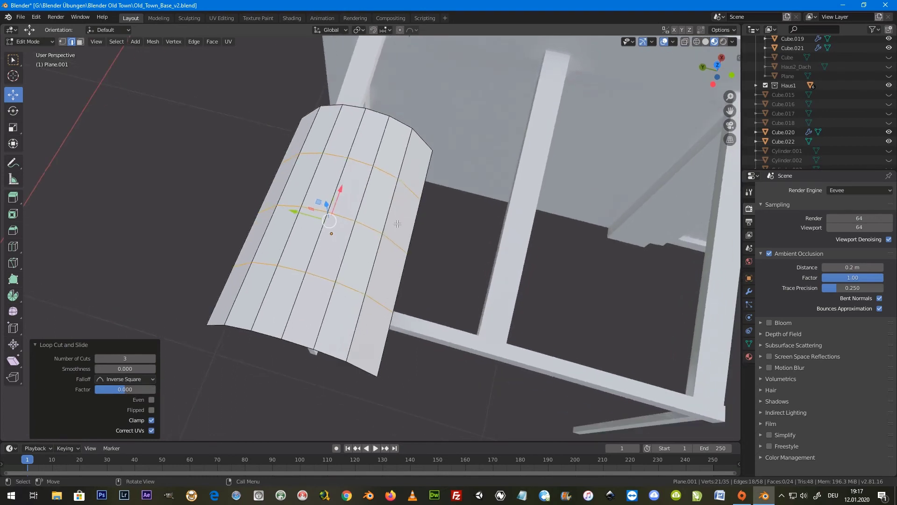
left_click(393, 239, "alt")
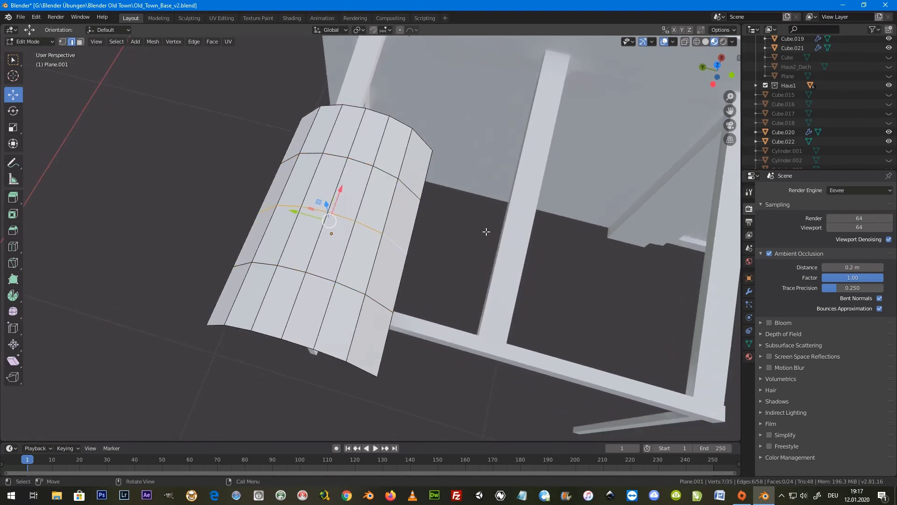
key("s")
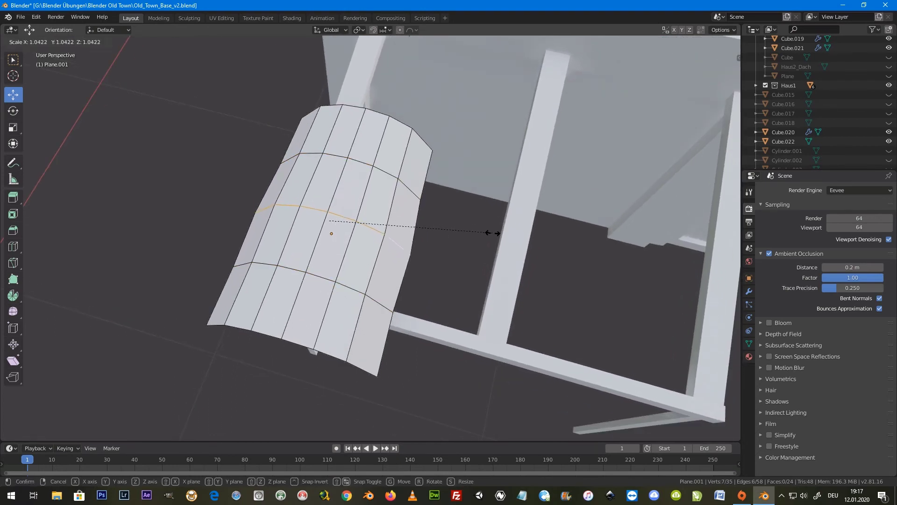
left_click(492, 230)
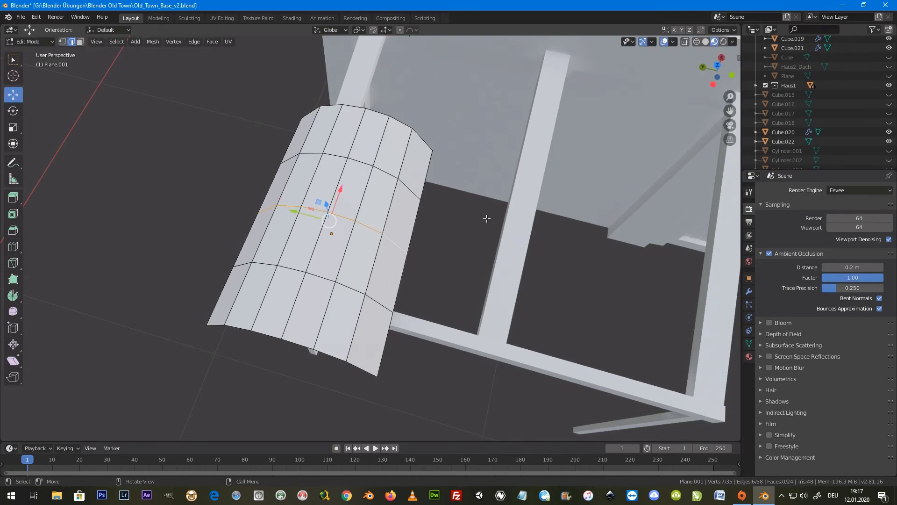
middle_click_drag(486, 218, 434, 162)
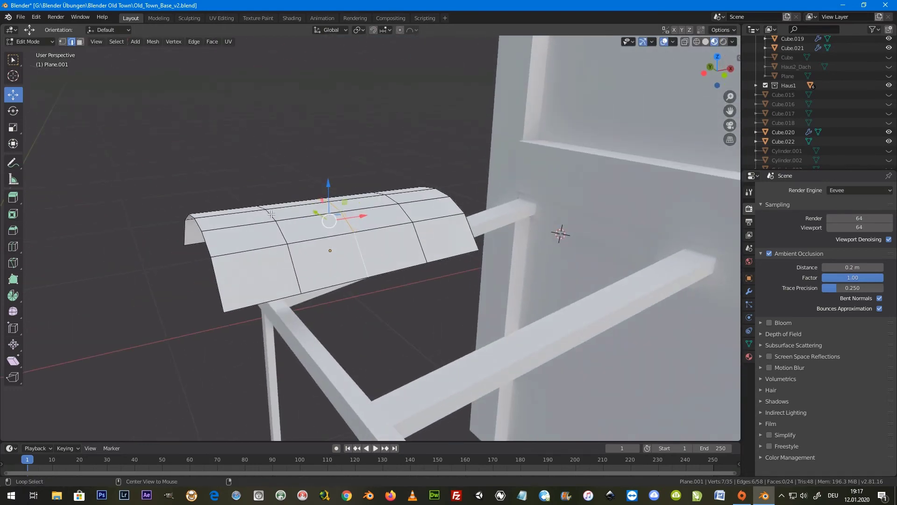
mouse_move(268, 192)
left_mouse_down()
mouse_move(218, 210)
mouse_move(280, 201)
left_mouse_up()
Step: Slightly raise the end and middle loops to refine the roof's curve
left_click(195, 224, "alt")
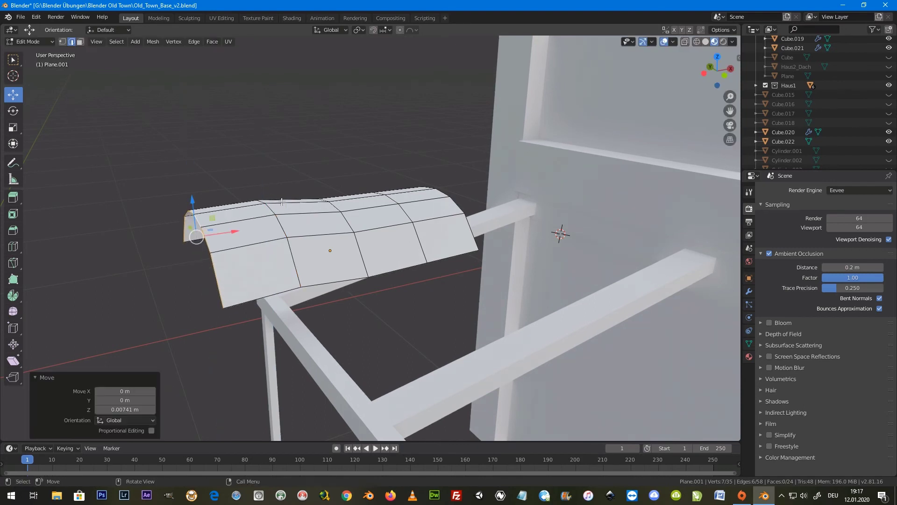
left_click(337, 204, "alt")
left_click_drag(330, 189, 327, 183)
mouse_move(327, 183)
middle_mouse_down()
mouse_move(336, 261)
mouse_move(364, 242)
middle_mouse_up()
key("Tab")
Step: Give the roof a Solidify modifier with 0.12 m thickness
left_click(749, 292)
left_click(810, 189)
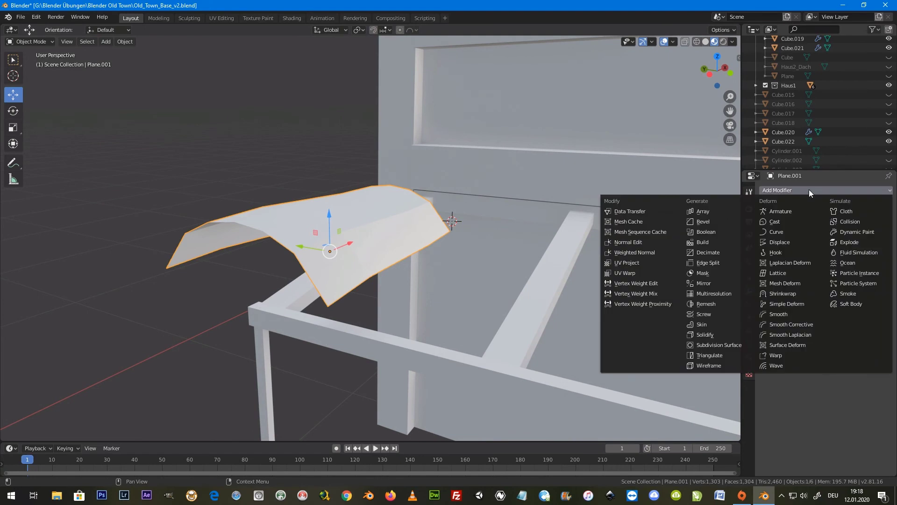
left_click(721, 335)
mouse_move(794, 231)
left_mouse_down()
mouse_move(823, 231)
mouse_move(794, 231)
left_mouse_up()
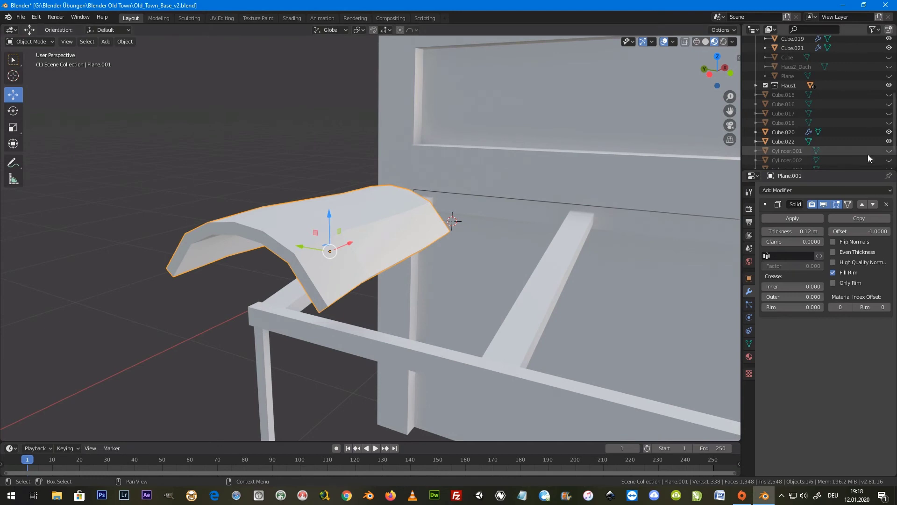
Step: Smooth-shade the roof and shrink the tile down
key("Tab")
mouse_move(409, 220)
middle_mouse_down()
mouse_move(392, 262)
mouse_move(388, 223)
mouse_move(341, 229)
mouse_move(487, 200)
mouse_move(530, 217)
middle_mouse_up()
right_click(388, 223)
left_click(388, 223)
key("s")
left_click(409, 228)
Step: Slide the tile onto the beam end, shifting it 0.0776 m along Y
scroll(377, 237, "down", 3)
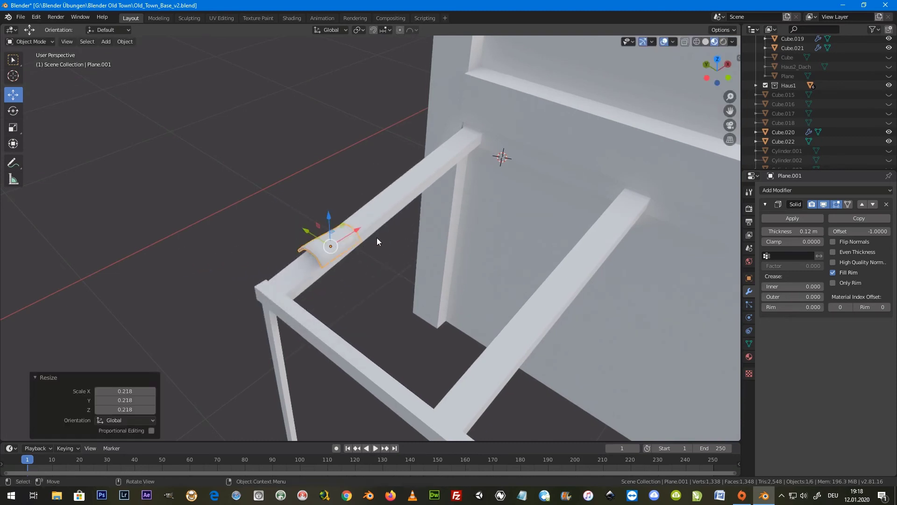
left_click_drag(362, 232, 510, 140)
middle_click_drag(534, 180, 515, 167)
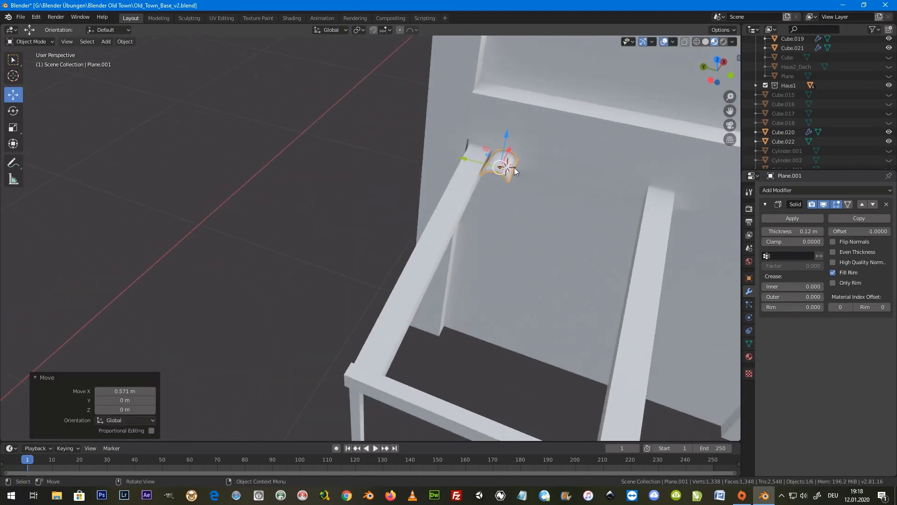
left_click_drag(460, 160, 455, 161)
mouse_move(589, 195)
middle_mouse_down()
mouse_move(534, 174)
mouse_move(613, 154)
mouse_move(643, 163)
mouse_move(475, 193)
mouse_move(504, 172)
mouse_move(517, 169)
mouse_move(484, 245)
mouse_move(545, 182)
mouse_move(584, 170)
middle_mouse_up()
Step: Tilt the tile -6.15° about Y and lift it 0.00436 m against the wall
key("r")
key("y")
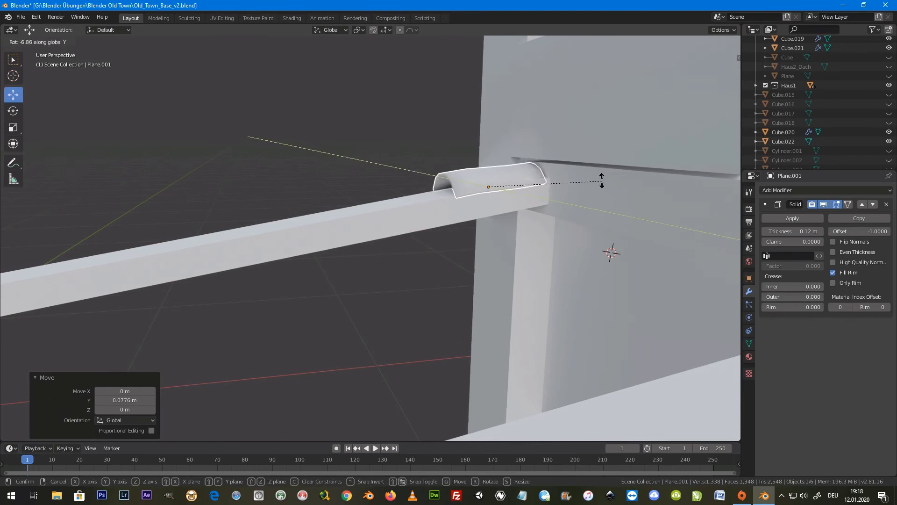
left_click(602, 182)
mouse_move(602, 182)
middle_mouse_down()
mouse_move(592, 237)
mouse_move(489, 147)
middle_mouse_up()
left_click_drag(490, 148, 493, 145)
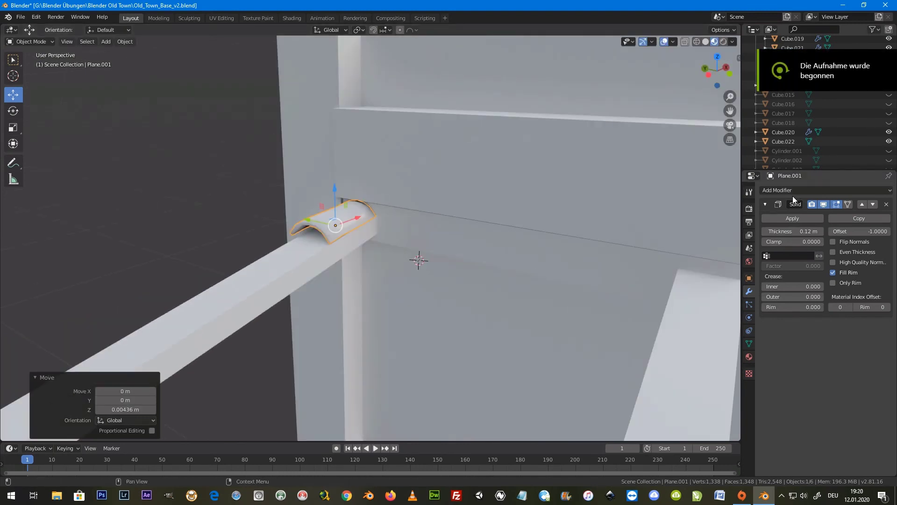
Step: Add an Array modifier to the tile with Relative Offset Y 0.97 and Count 14
left_click(792, 195)
left_click(722, 211)
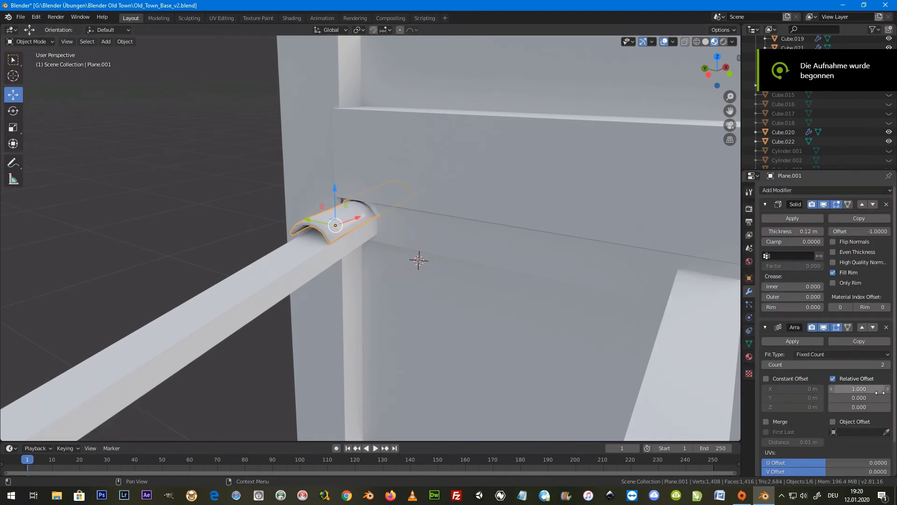
scroll(880, 392, "down", 2)
left_click(872, 355)
type("0.000")
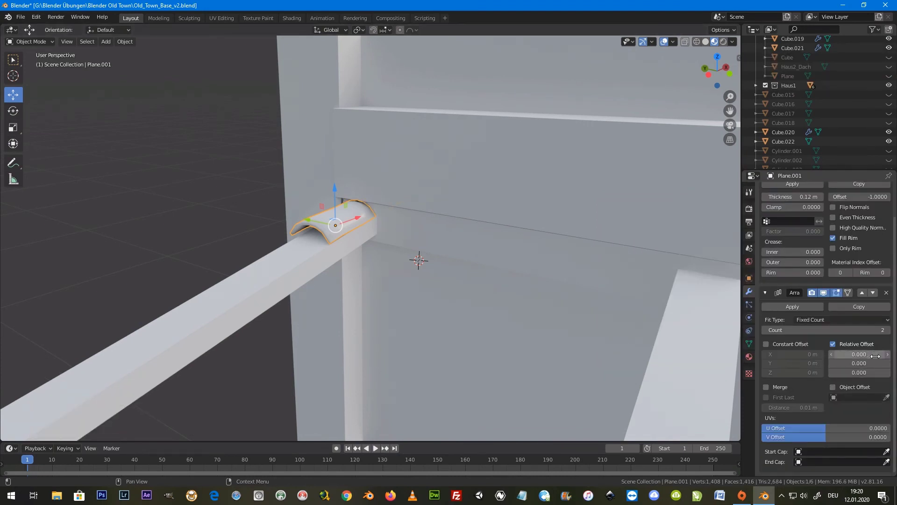
left_click_drag(887, 367, 860, 364)
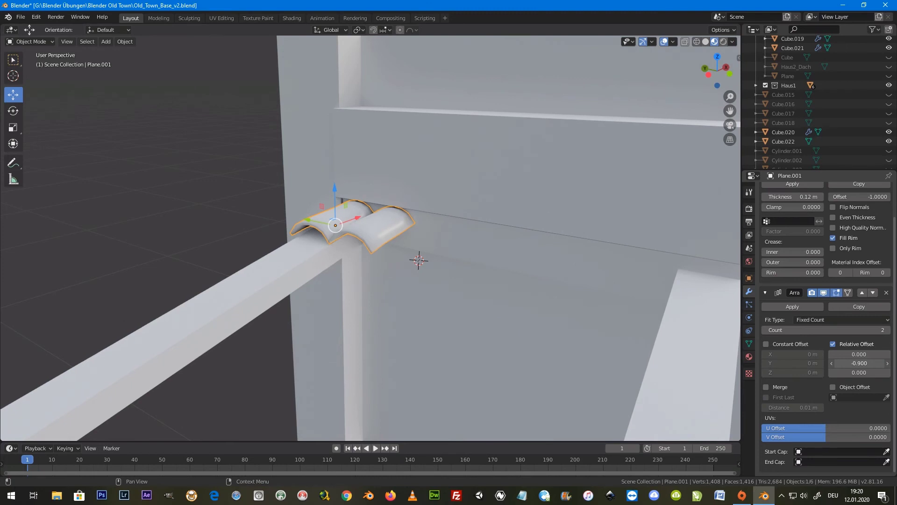
middle_click_drag(433, 263, 600, 284)
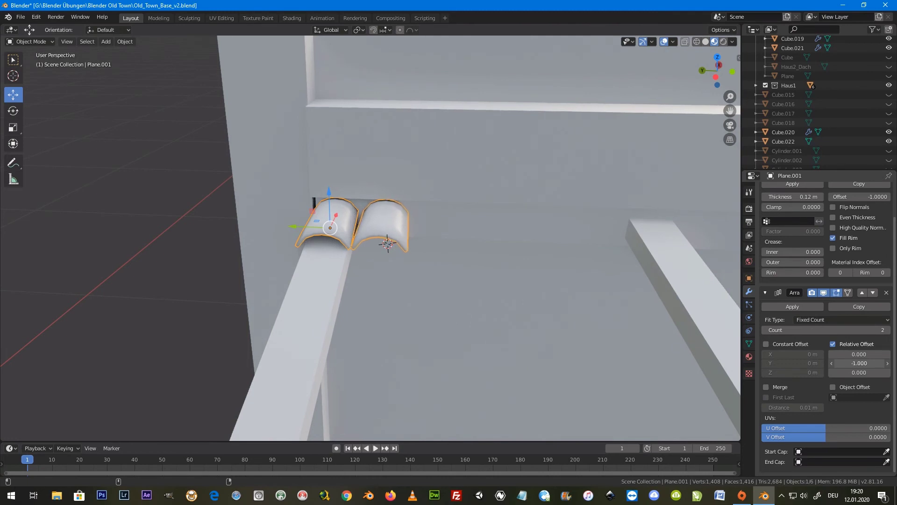
scroll(630, 291, "down", 2)
scroll(476, 259, "down", 3)
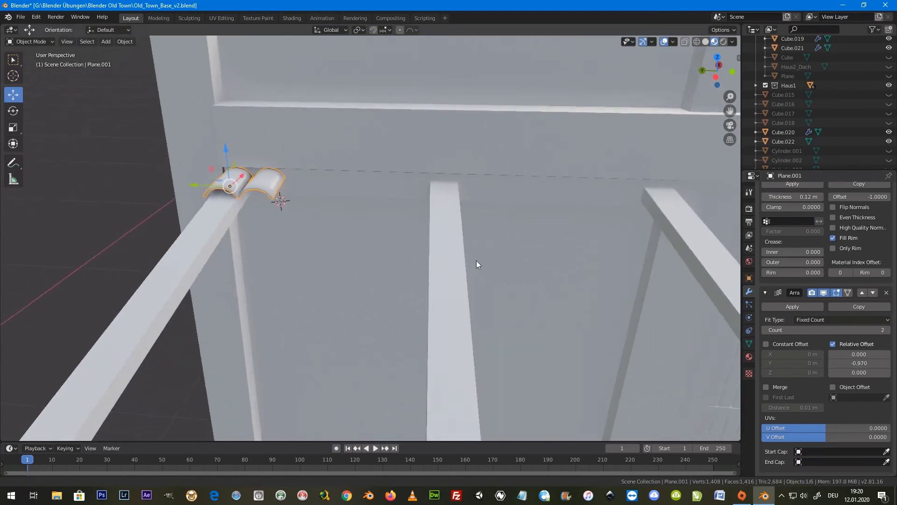
scroll(390, 262, "down", 3)
left_click_drag(823, 330, 891, 334)
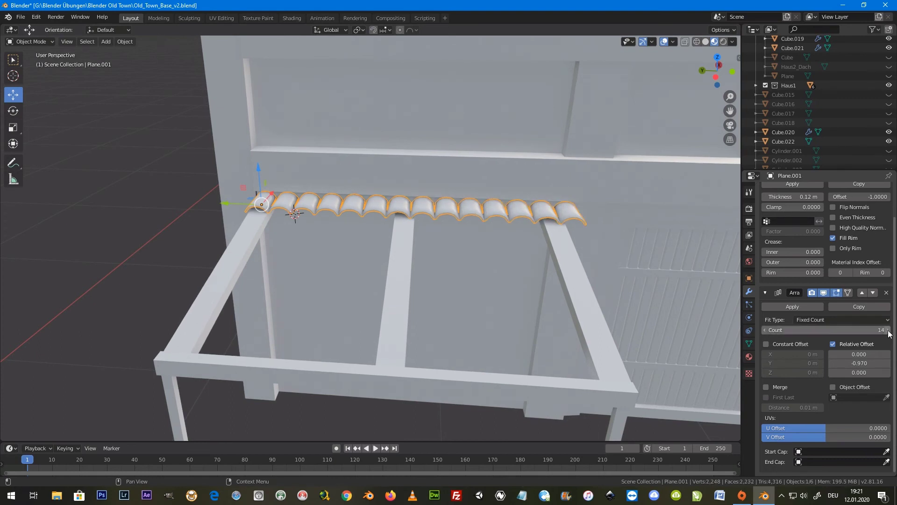
Step: Shift the tile row along Y and scale it to 0.962 to fit the frame
left_click_drag(231, 203, 222, 203)
key("s")
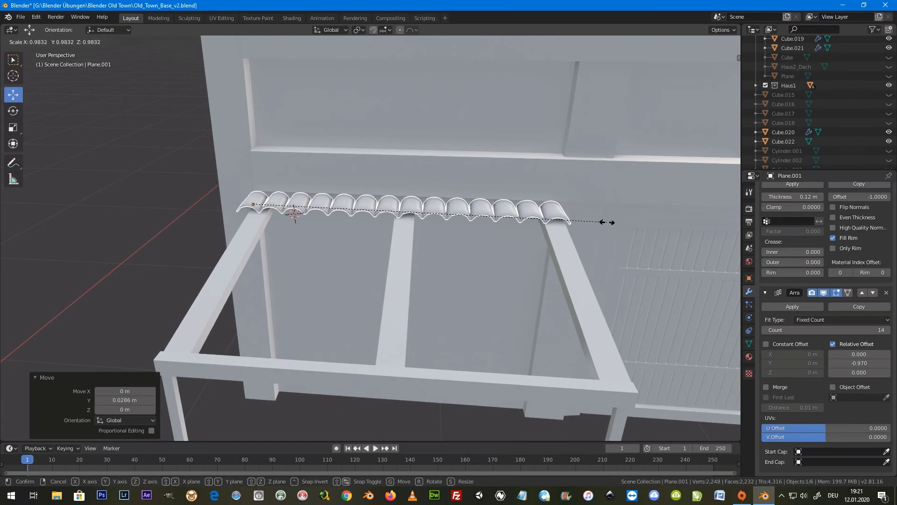
left_click(604, 222)
left_click_drag(217, 204, 604, 238)
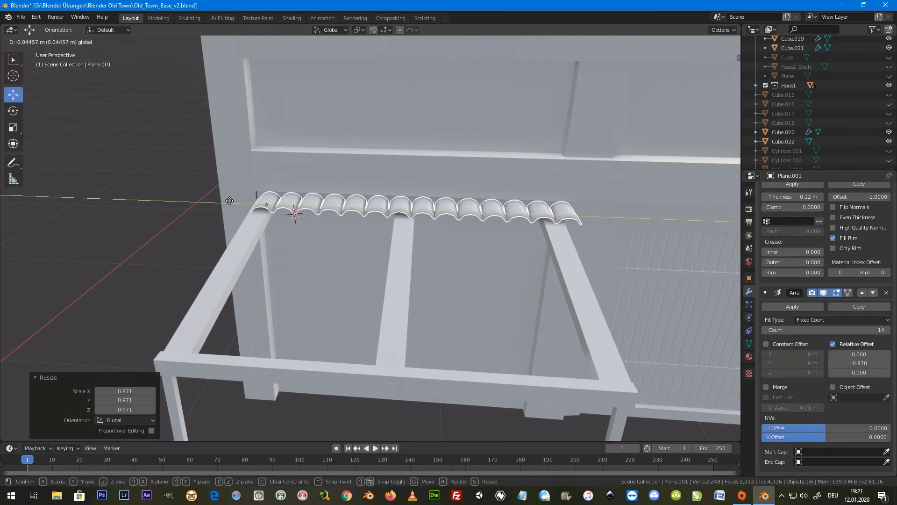
key("s")
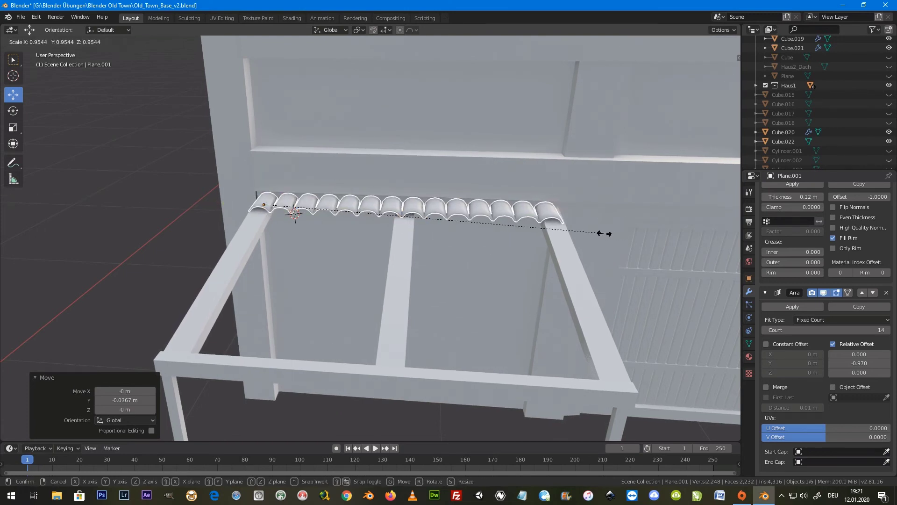
left_click(607, 233)
middle_click_drag(606, 232, 523, 254)
scroll(364, 195, "up", 3)
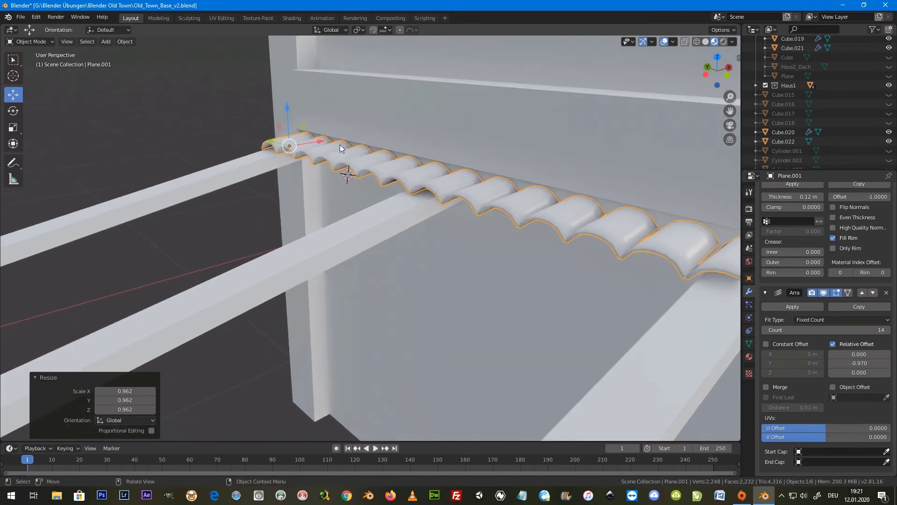
Step: Duplicate the tile row as a second row, shifted along X and lowered slightly
key("shift+d")
key("x")
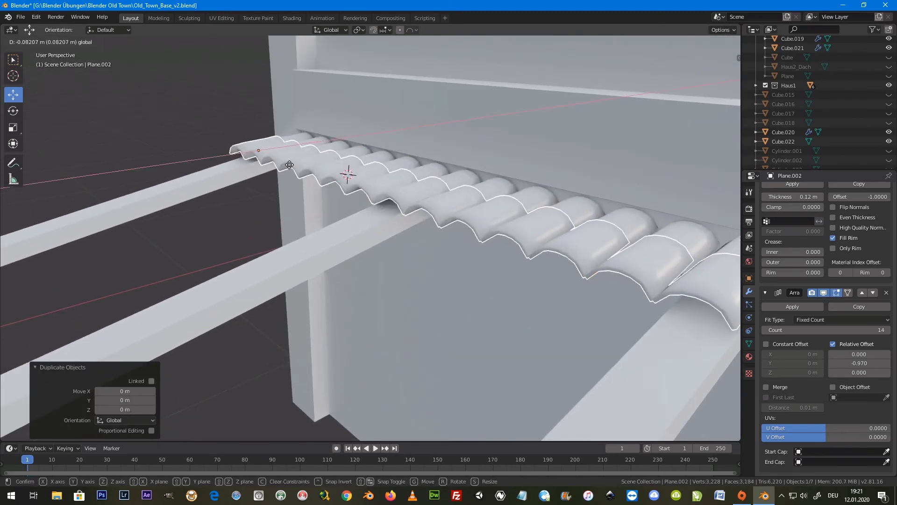
left_click(293, 164)
key("g")
key("z")
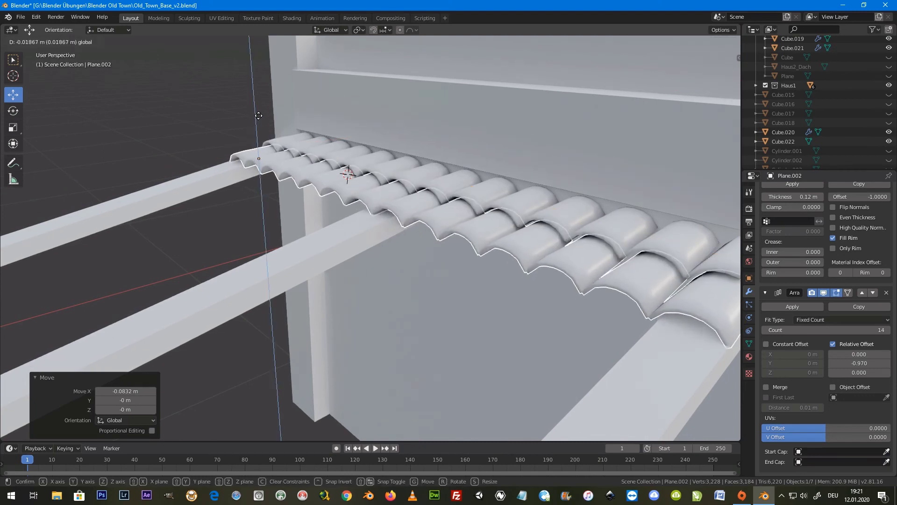
left_click(259, 117)
middle_click_drag(313, 159, 320, 169)
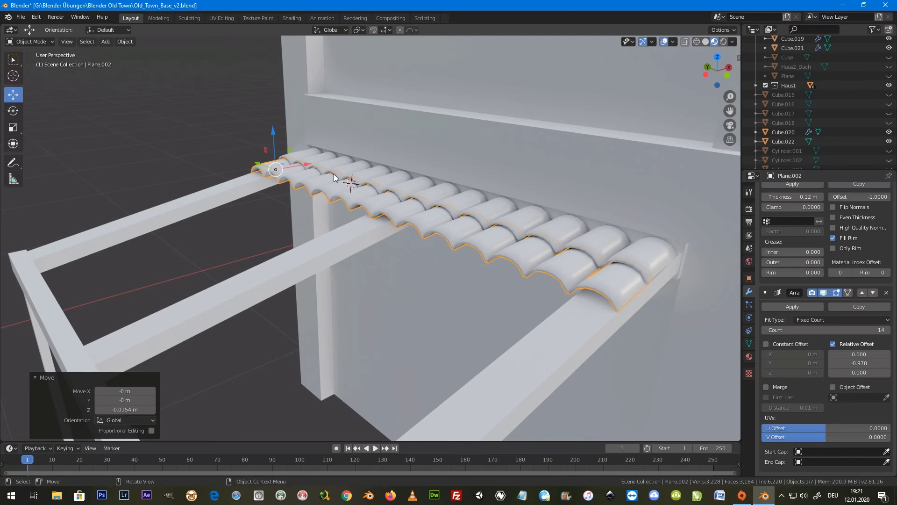
Step: Add a third tile row offset outward and lowered slightly along Z
key("shift+d")
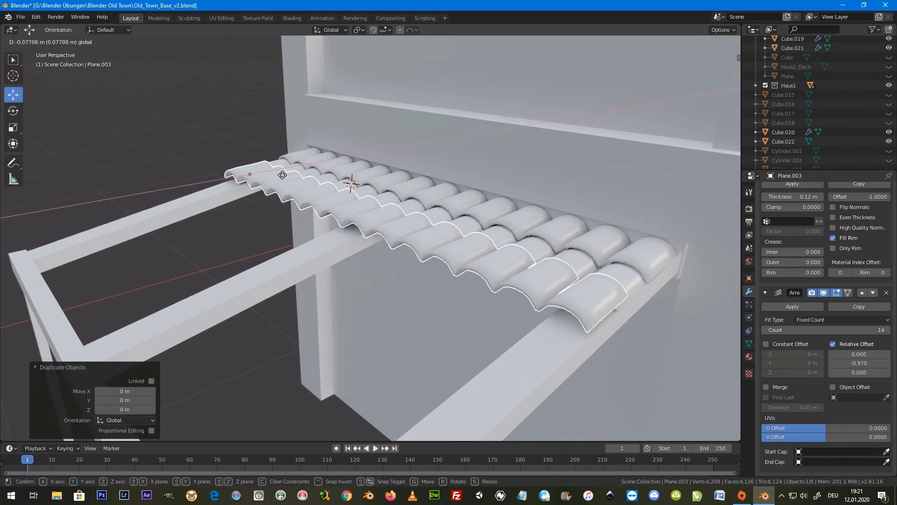
left_click(250, 139)
key("g")
key("z")
left_click(248, 142)
mouse_move(538, 263)
middle_mouse_down()
mouse_move(501, 226)
mouse_move(406, 240)
middle_mouse_up()
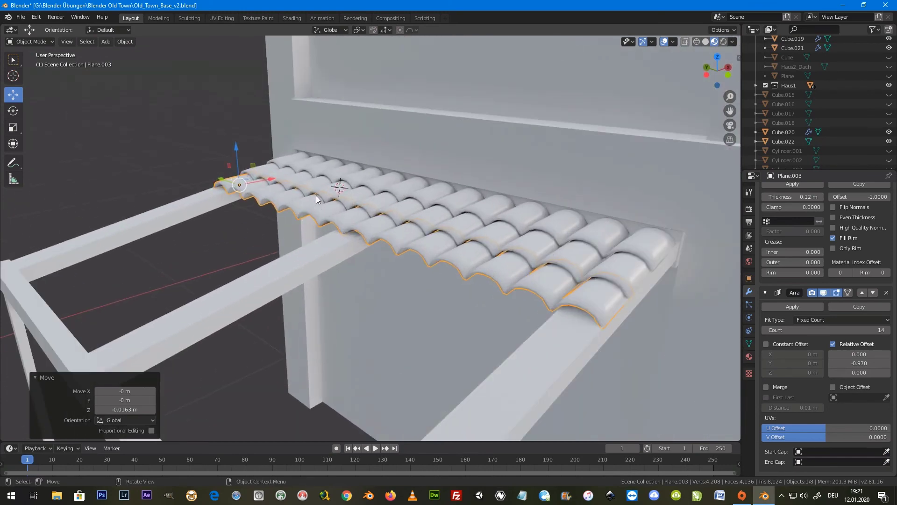
scroll(316, 196, "up", 3)
middle_click_drag(284, 182, 222, 158)
Step: Add a fourth tile row shifted along X and lowered slightly
key("shift+d")
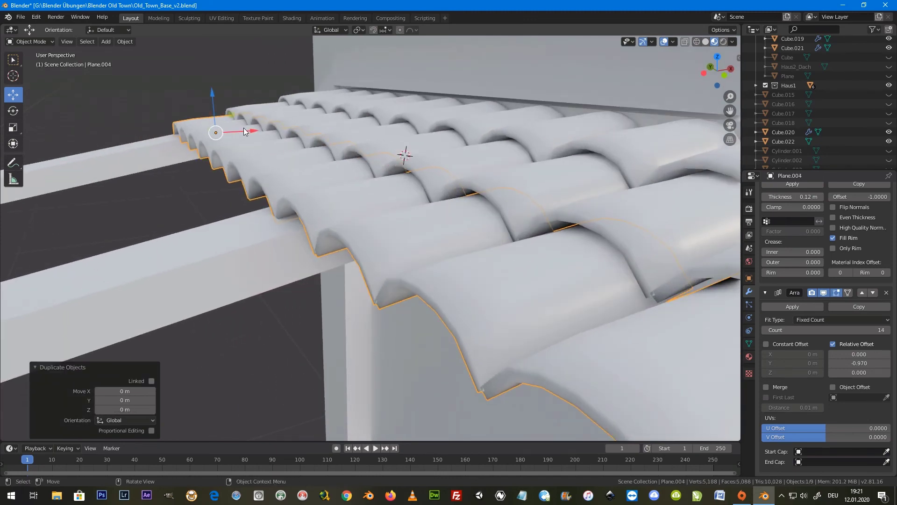
key("x")
left_click(178, 130)
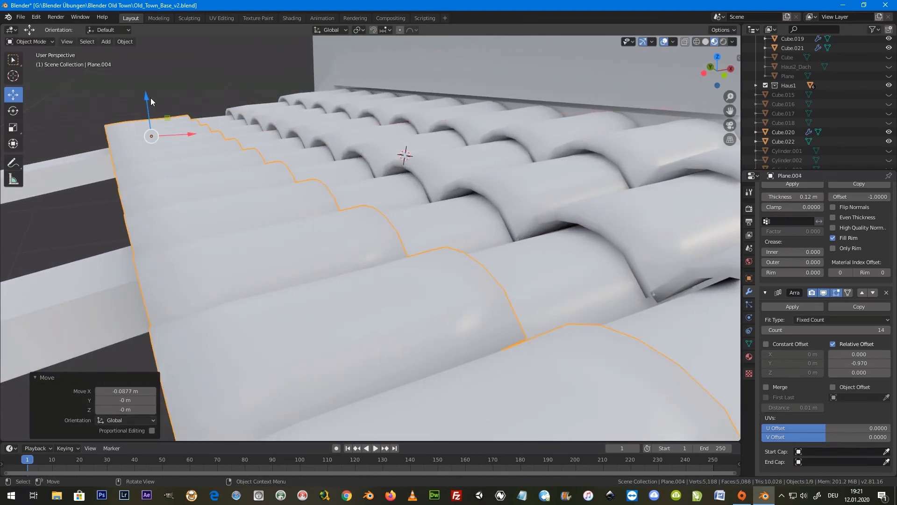
key("g")
key("z")
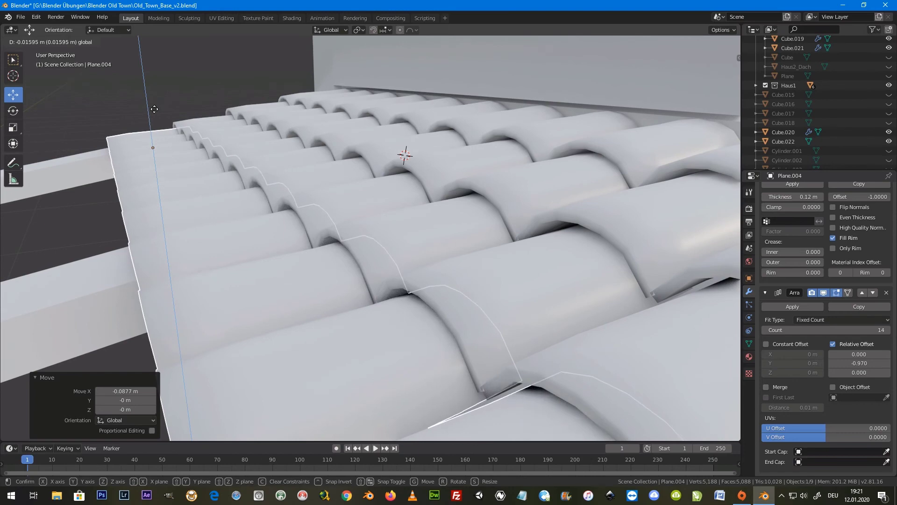
left_click(154, 109)
scroll(189, 105, "down", 3)
scroll(310, 216, "down", 3)
middle_click_drag(310, 216, 321, 209)
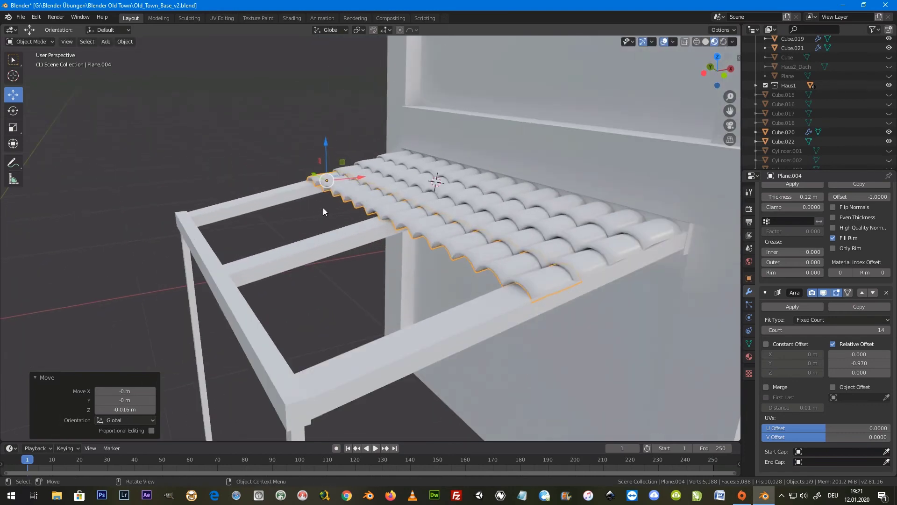
key("shift+d")
Step: Place the fifth tile row along X, lowered slightly and nudged into line
key("x")
left_click(334, 185)
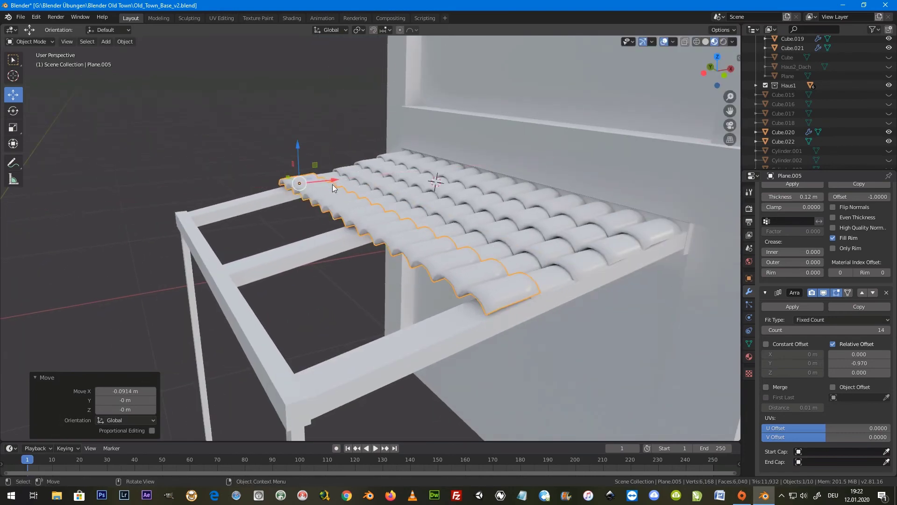
key("g")
key("z")
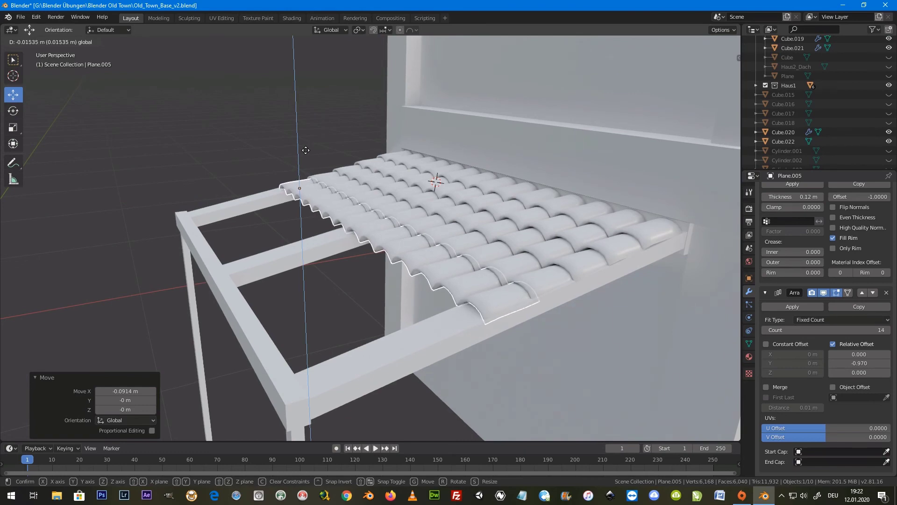
left_click(306, 150)
middle_click_drag(371, 173, 472, 248)
scroll(471, 249, "up", 2)
scroll(464, 248, "up", 2)
scroll(465, 253, "down", 2)
scroll(472, 252, "down", 1)
left_click_drag(348, 187, 349, 189)
Step: Add a sixth tile row offset along X and lowered slightly
key("shift+d")
key("x")
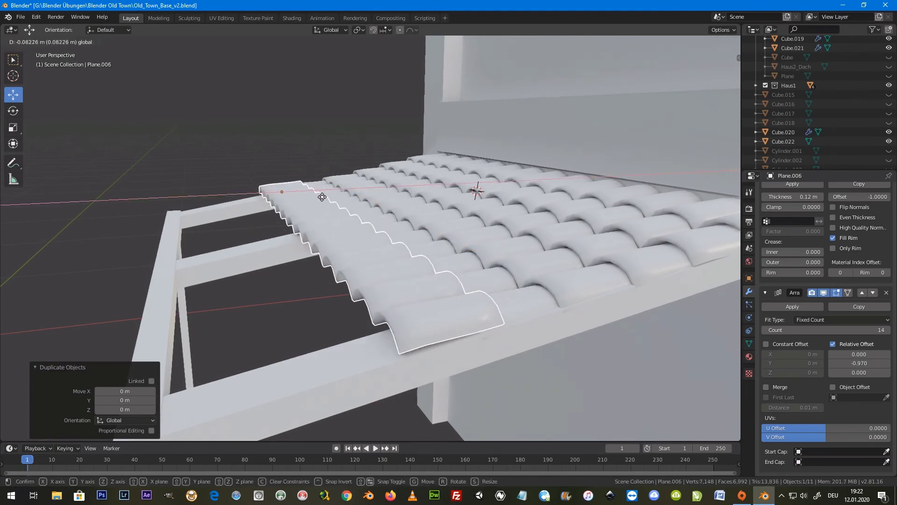
left_click(281, 163)
key("g")
key("z")
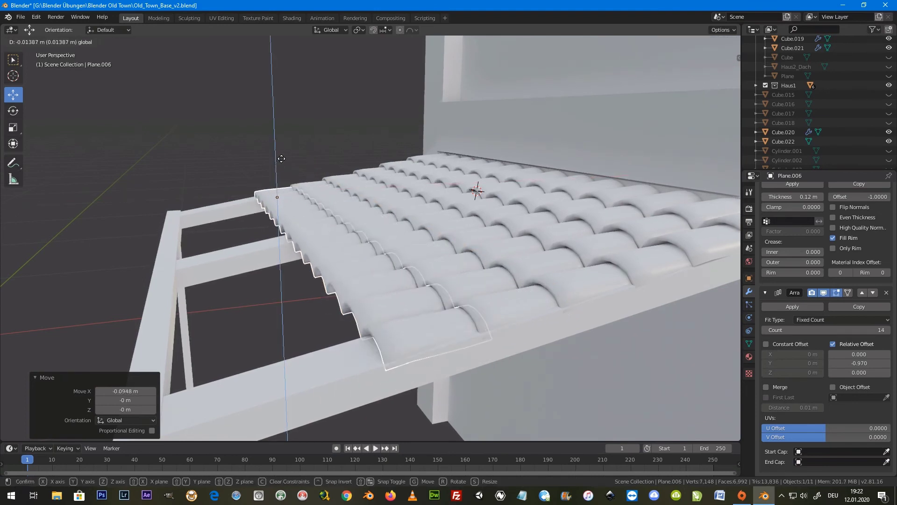
left_click(281, 160)
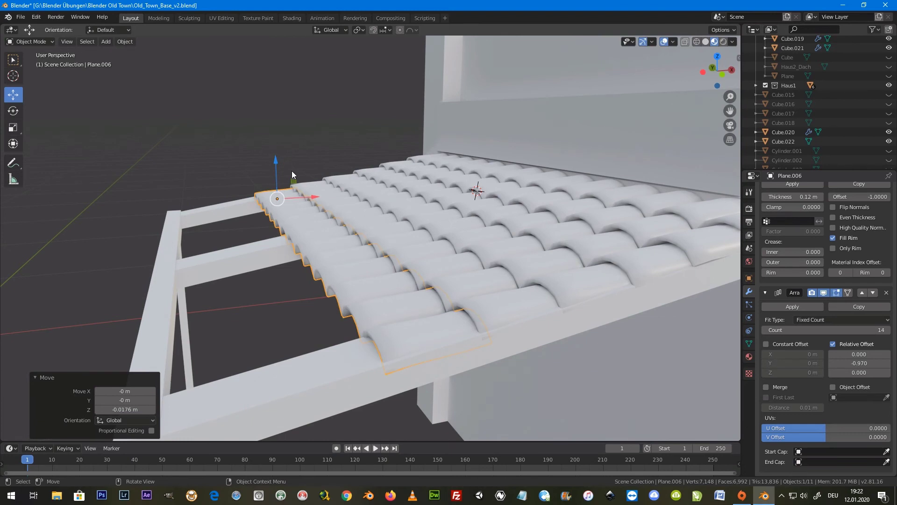
Step: Add a seventh tile row constrained to X and lowered along Z
key("shift+d")
key("x")
key("Escape")
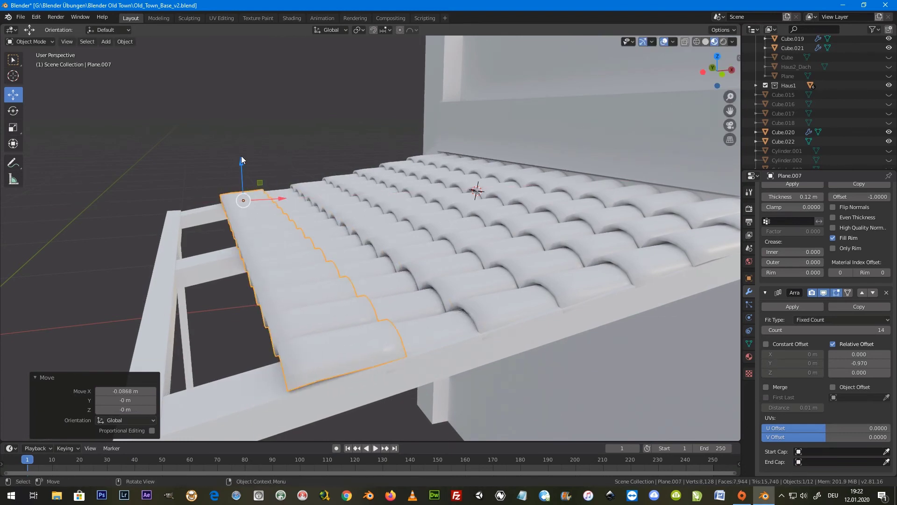
key("g")
key("z")
left_click(281, 233)
middle_click_drag(288, 245, 313, 247)
Step: Add an eighth tile strip offset sideways along X and lowered slightly
key("shift+d")
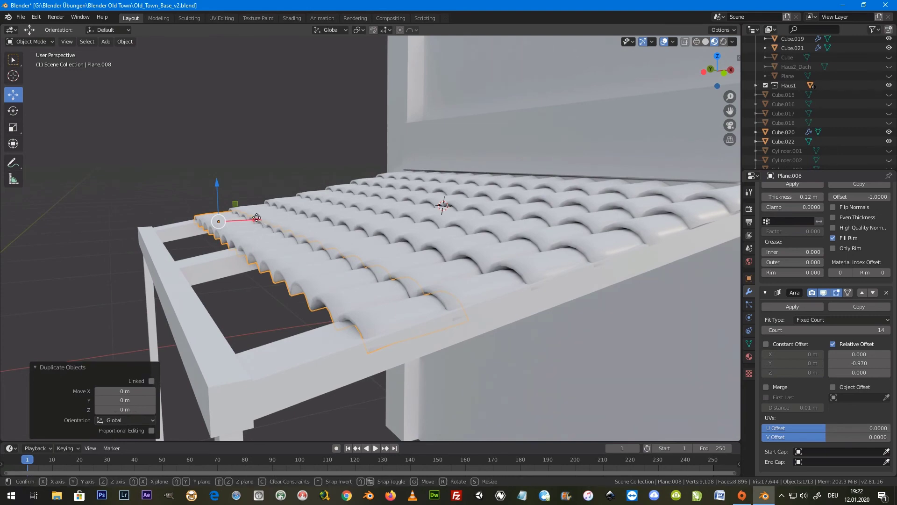
key("x")
left_click(226, 223)
key("g")
key("z")
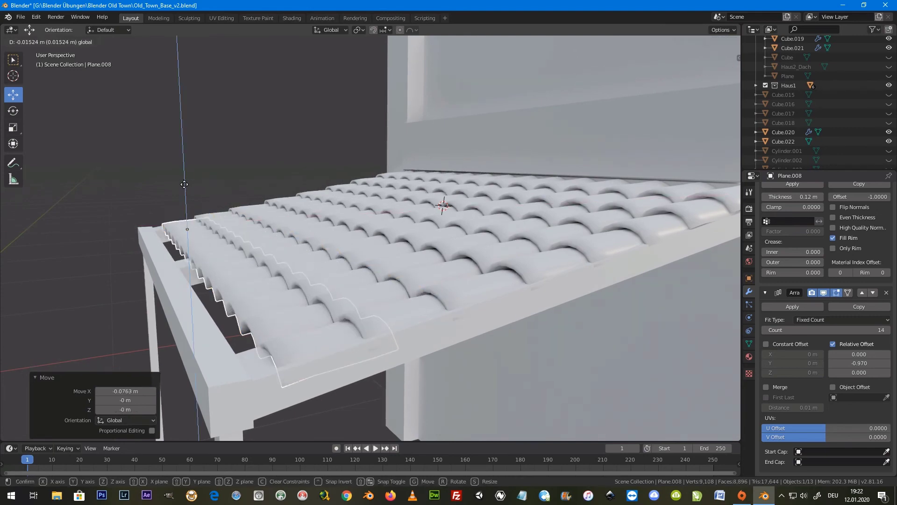
left_click(187, 183)
mouse_move(242, 195)
middle_mouse_down()
mouse_move(324, 260)
mouse_move(305, 262)
mouse_move(274, 246)
mouse_move(306, 270)
middle_mouse_up()
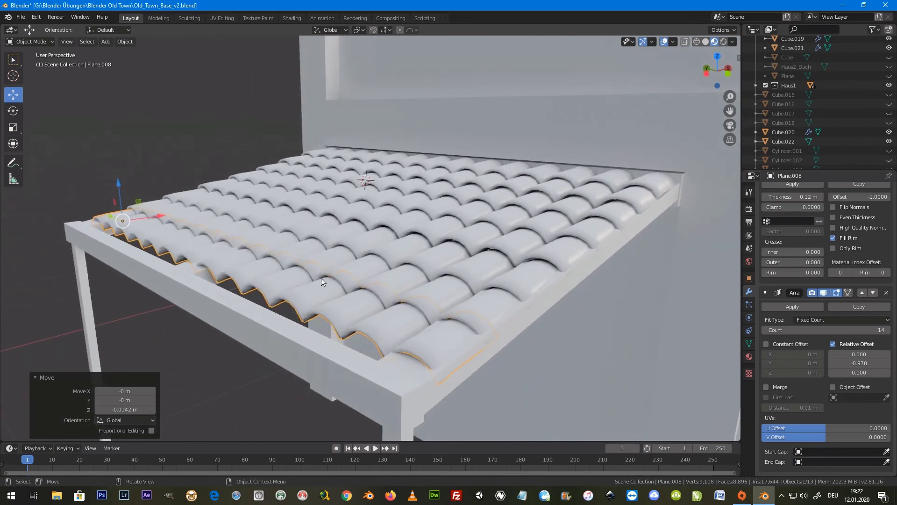
middle_click_drag(383, 263, 372, 262)
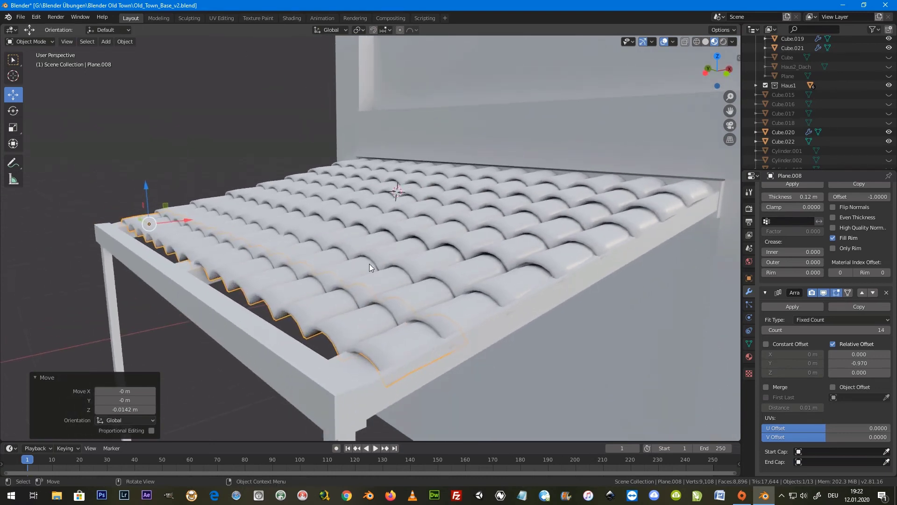
Step: Add another tile row copy shifted left along X and lowered slightly along Z
key("shift+d")
key("Escape")
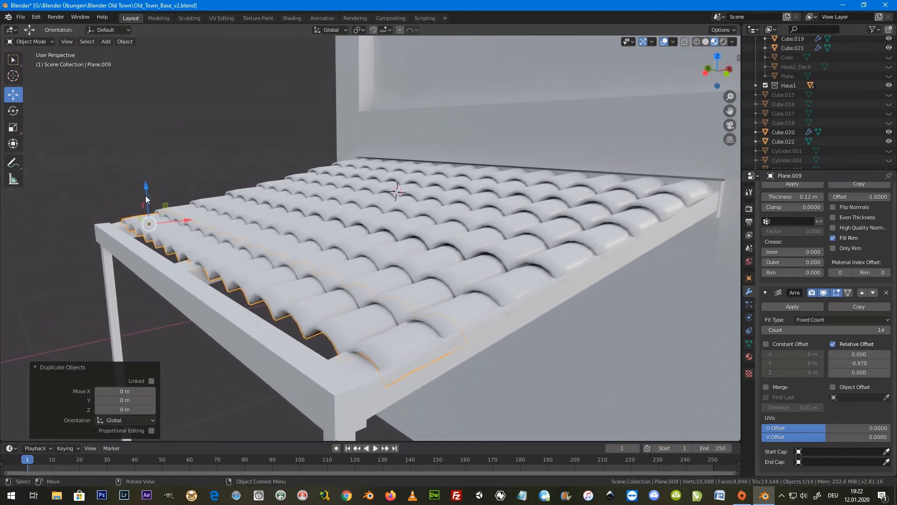
left_click_drag(189, 224, 152, 228)
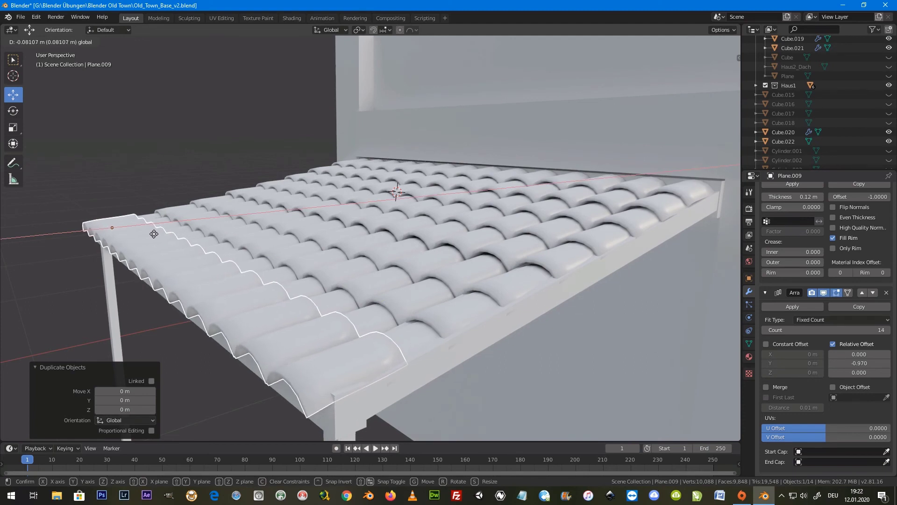
left_click_drag(102, 192, 112, 191)
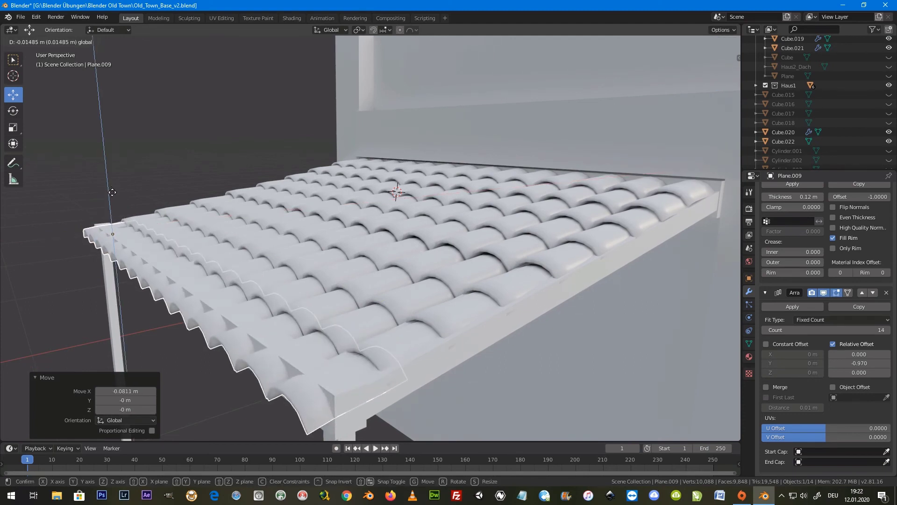
left_click_drag(112, 190, 112, 192)
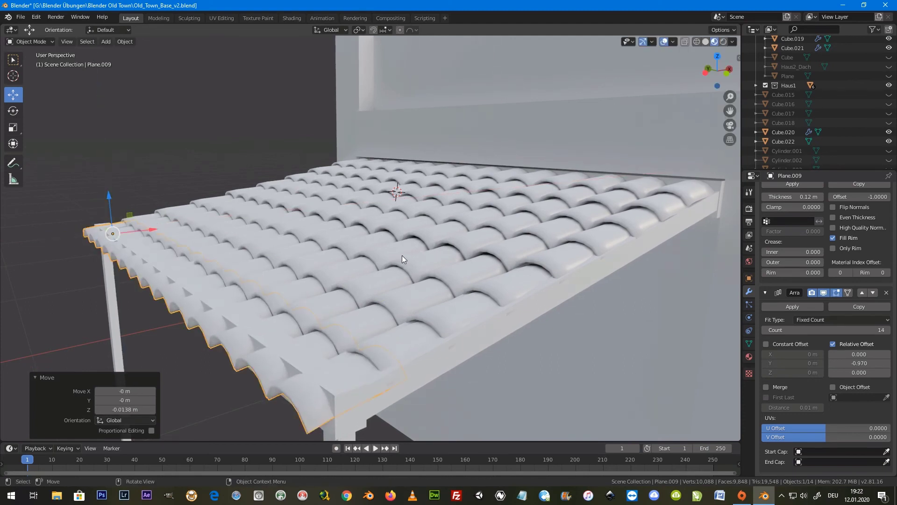
middle_click_drag(400, 251, 291, 201)
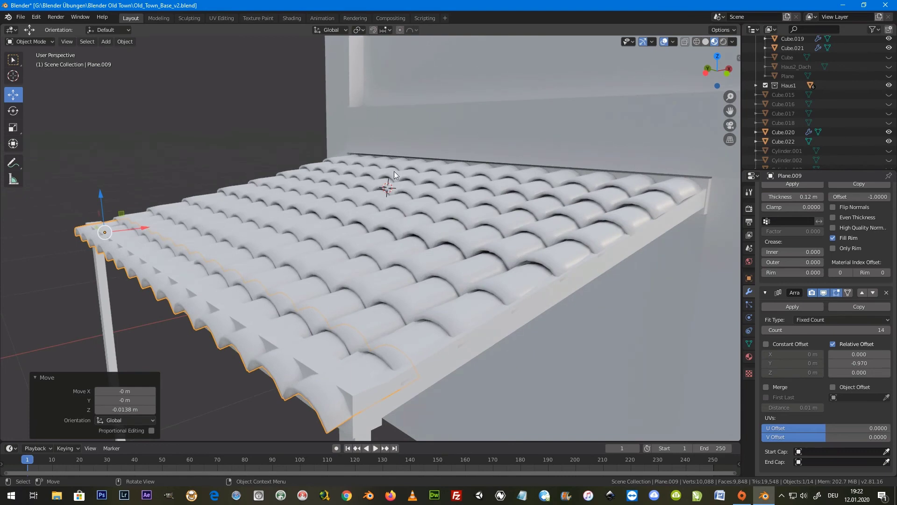
middle_click_drag(444, 276, 386, 277)
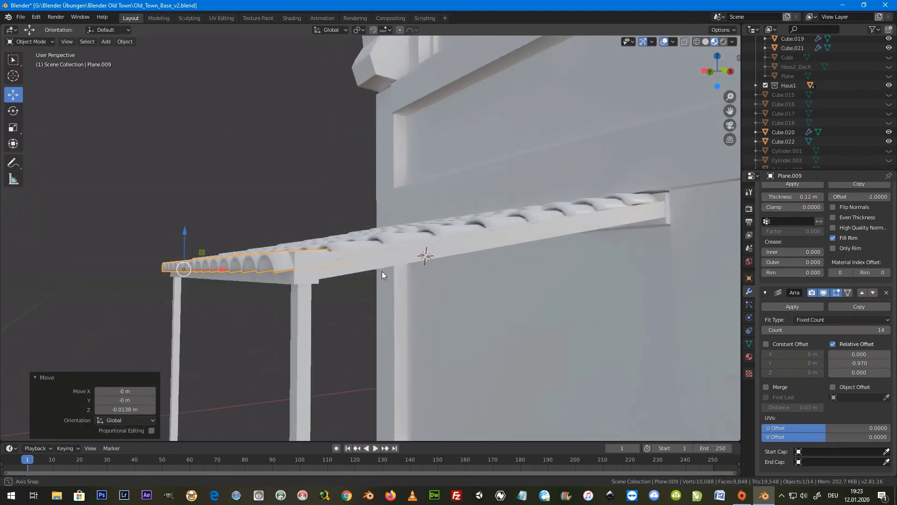
middle_click_drag(386, 257, 403, 265)
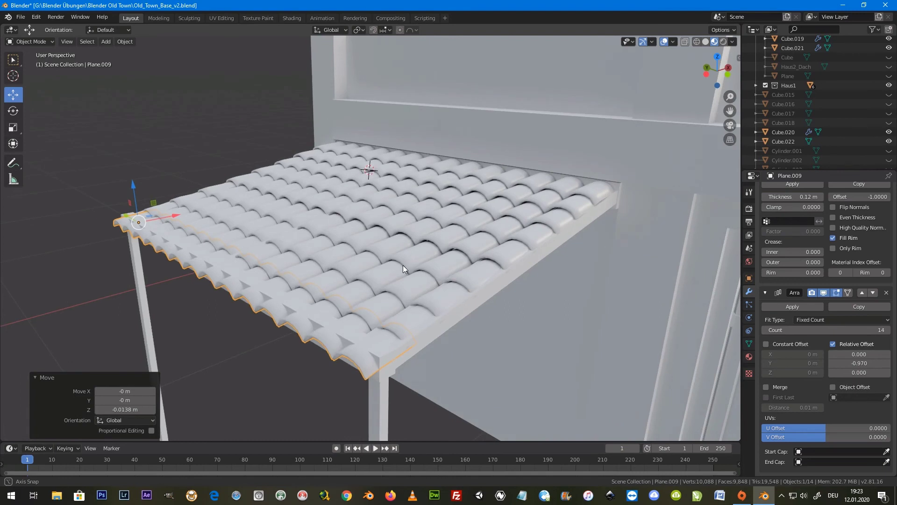
mouse_move(182, 213)
middle_mouse_down()
mouse_move(167, 209)
mouse_move(180, 233)
mouse_move(164, 222)
middle_mouse_up()
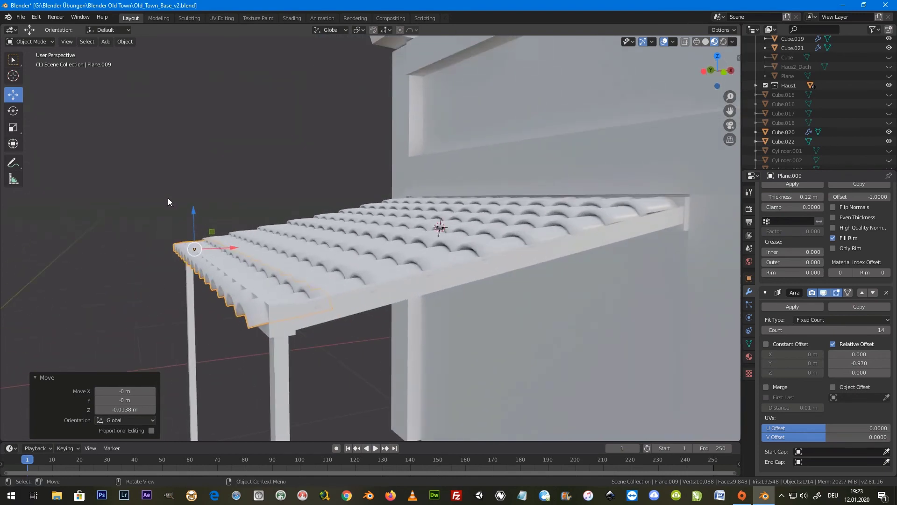
mouse_move(489, 210)
middle_mouse_down()
mouse_move(498, 209)
mouse_move(447, 214)
mouse_move(489, 200)
mouse_move(482, 212)
middle_mouse_up()
Step: In Front view, duplicate an edge tile piece one tile left and raise it along Z
left_click(469, 237)
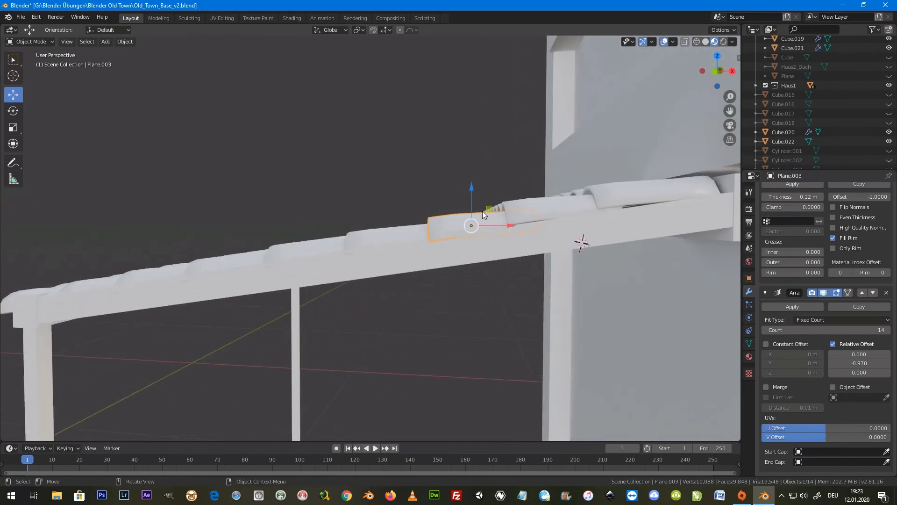
key("KP_Decimal")
scroll(482, 215, "down", 5)
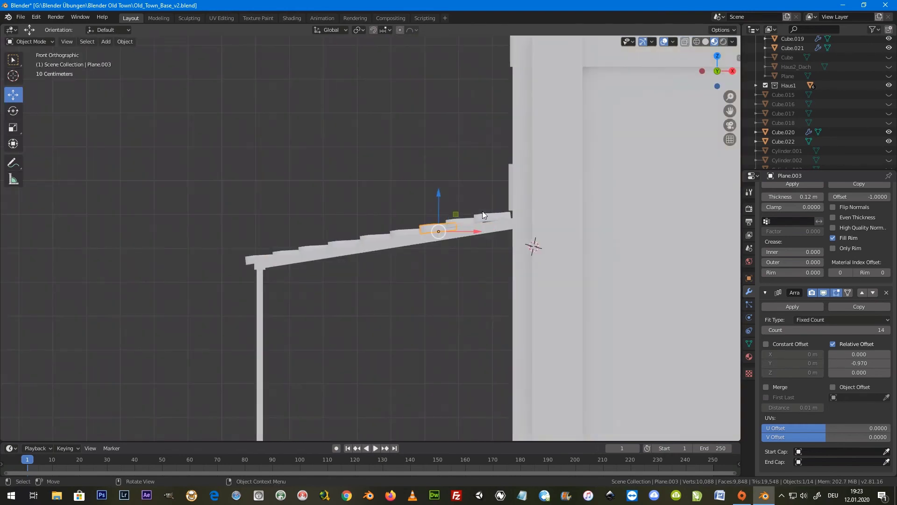
key("KP_1")
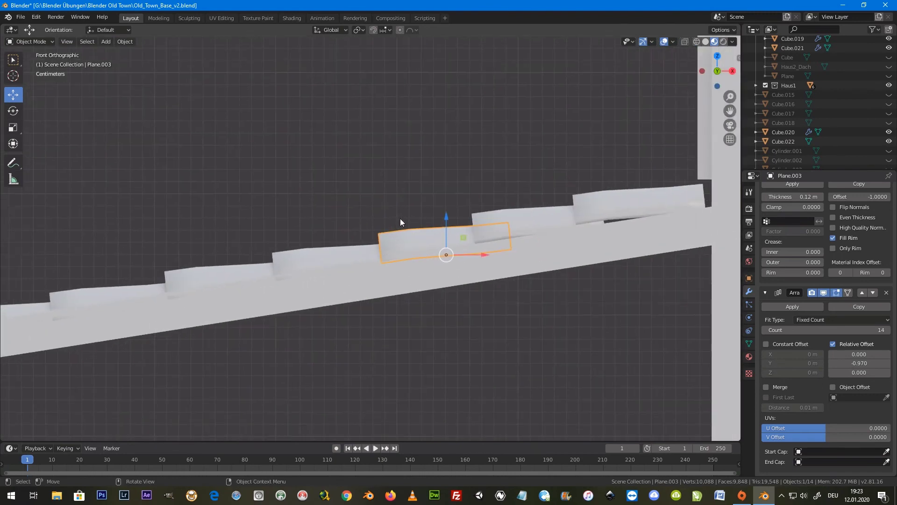
key("shift+d")
right_click(442, 227)
left_click_drag(540, 234, 446, 255)
left_click_drag(445, 215, 445, 211)
Step: Make two more edge tile copies, each shifted one tile further left
key("shift+d")
left_click(341, 234)
left_click_drag(341, 235, 343, 224)
key("shift+d")
left_click(235, 255)
left_click_drag(235, 255, 234, 244)
middle_click_drag(229, 274, 446, 272, "shift")
Step: Raise three selected edge tile pieces 0.0135 m so they sit evenly on the slope
left_click(322, 288)
left_click(234, 301, "shift")
left_click(142, 316, "shift")
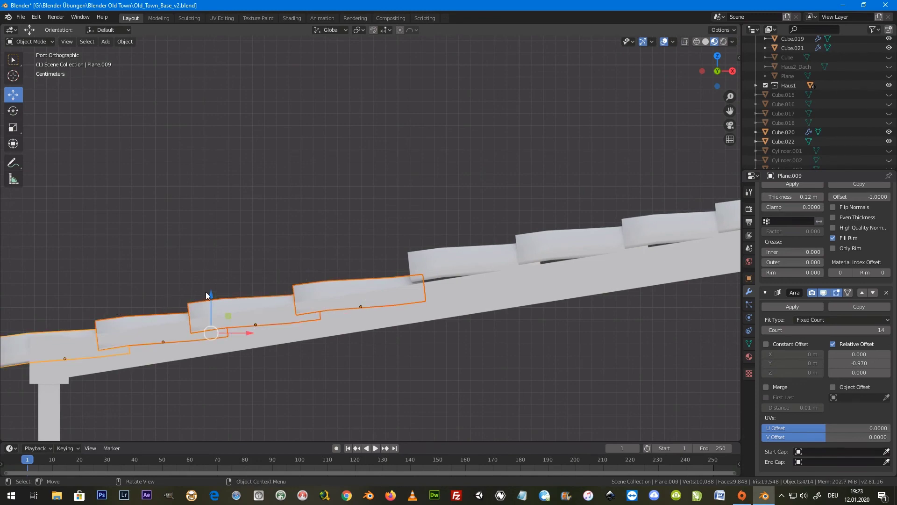
left_click_drag(211, 293, 215, 277)
left_click(215, 277)
mouse_move(215, 277)
middle_mouse_down()
mouse_move(263, 331)
mouse_move(323, 335)
mouse_move(333, 318)
mouse_move(412, 290)
middle_mouse_up()
left_click(390, 333)
mouse_move(390, 332)
middle_mouse_down()
mouse_move(463, 349)
mouse_move(424, 350)
mouse_move(460, 345)
mouse_move(428, 349)
mouse_move(438, 345)
middle_mouse_up()
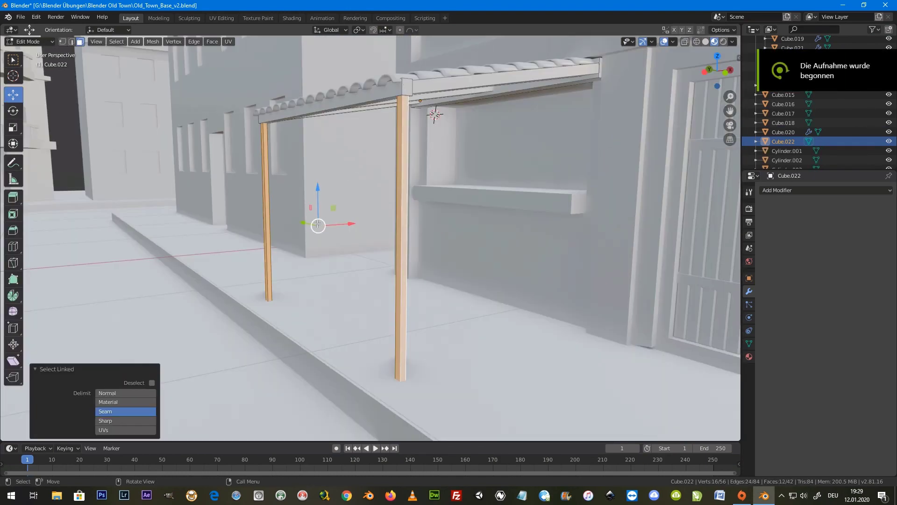
Step: Move the two awning posts along X and Z and tilt them -44.5° about Y
left_click_drag(355, 221, 482, 202)
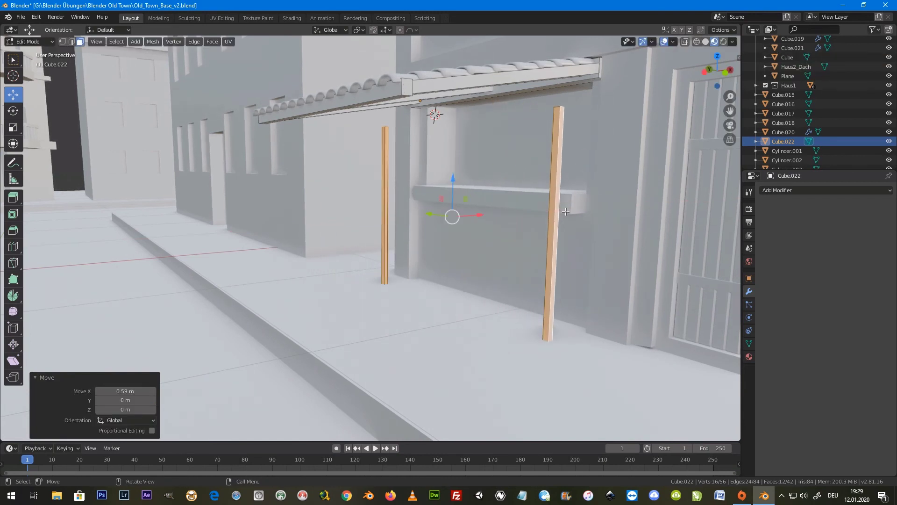
key("g")
key("z")
left_click(526, 140)
key("r")
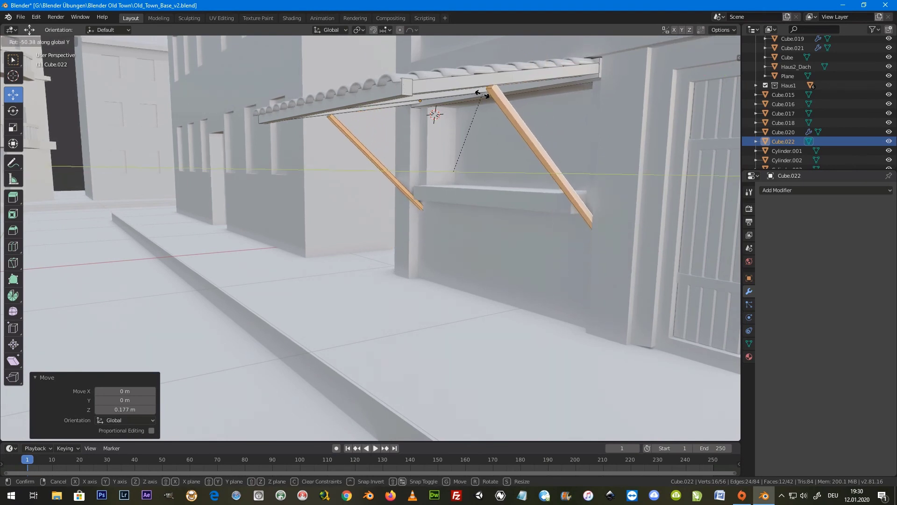
left_click(491, 86)
mouse_move(492, 85)
middle_mouse_down()
mouse_move(606, 148)
mouse_move(478, 159)
middle_mouse_up()
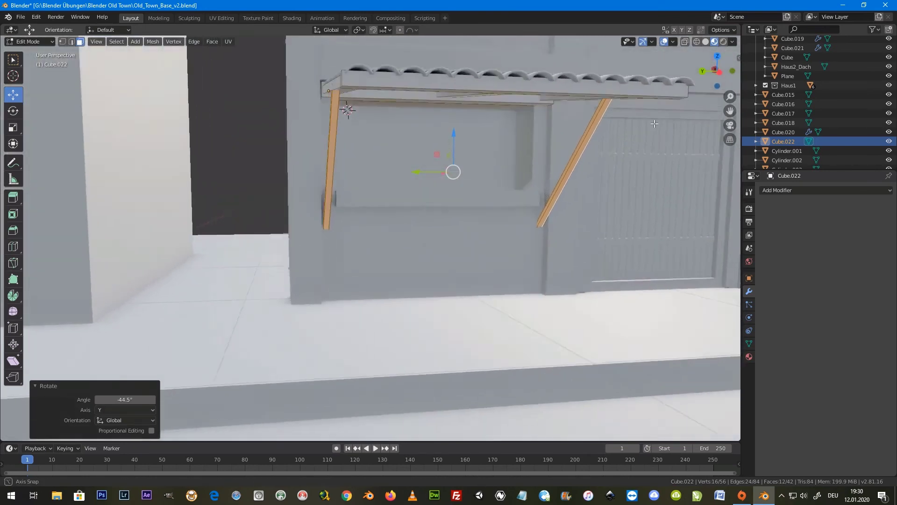
scroll(477, 160, "down", 2)
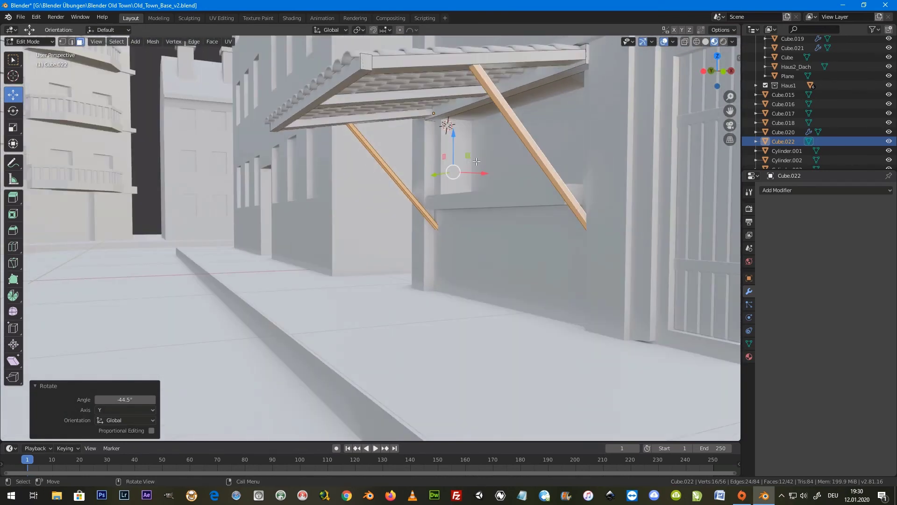
scroll(476, 159, "down", 2)
scroll(469, 178, "up", 2)
scroll(470, 178, "up", 2)
middle_click_drag(477, 132, 542, 118)
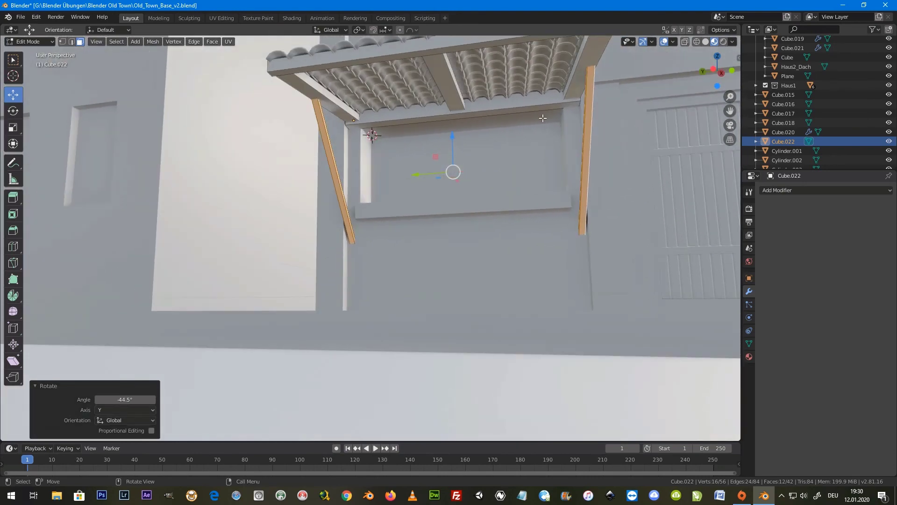
Step: Scale the braces along Y to 0.964 and return to Object Mode
key("s")
key("y")
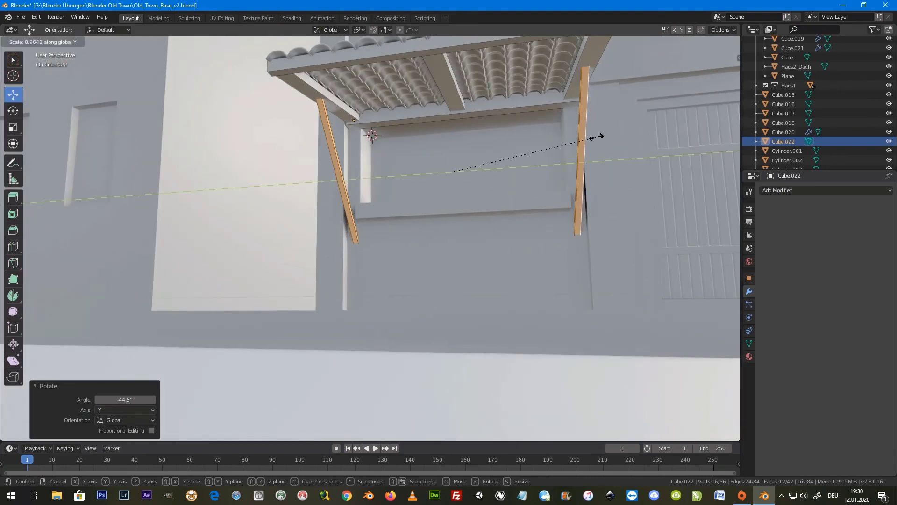
left_click(595, 137)
mouse_move(594, 137)
middle_mouse_down()
mouse_move(538, 197)
mouse_move(535, 231)
middle_mouse_up()
key("Tab")
scroll(436, 261, "up", 3)
mouse_move(436, 267)
middle_mouse_down()
mouse_move(420, 294)
mouse_move(438, 267)
mouse_move(441, 290)
mouse_move(412, 279)
middle_mouse_up()
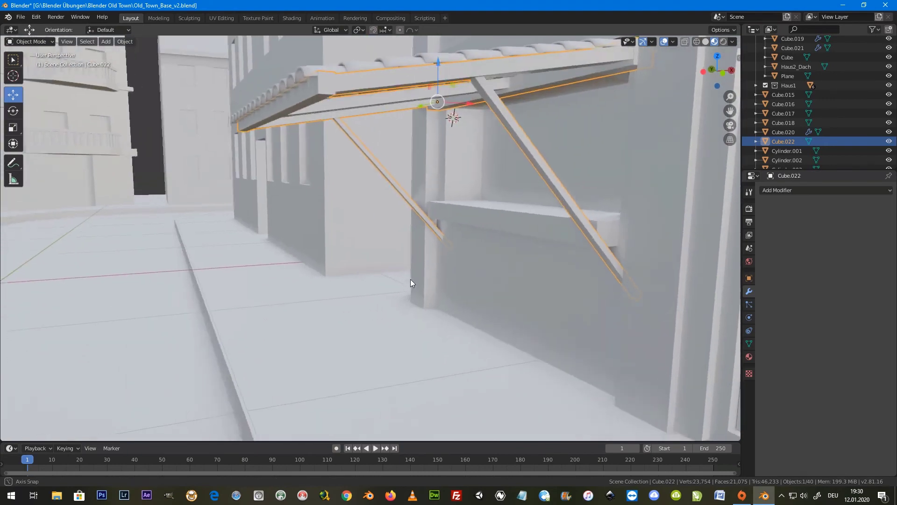
scroll(412, 279, "down", 4)
scroll(406, 290, "down", 3)
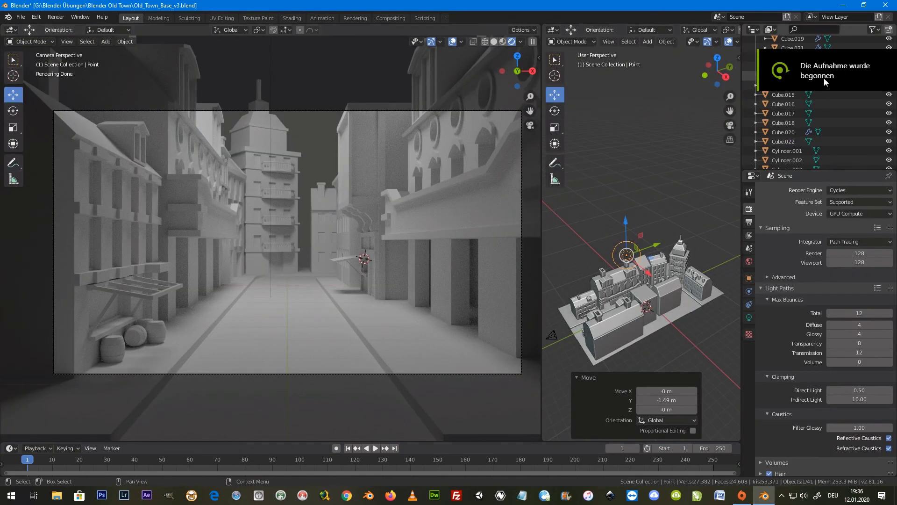
Step: Switch the render engine to Eevee and orbit the town overview
left_click(844, 191)
left_click(842, 200)
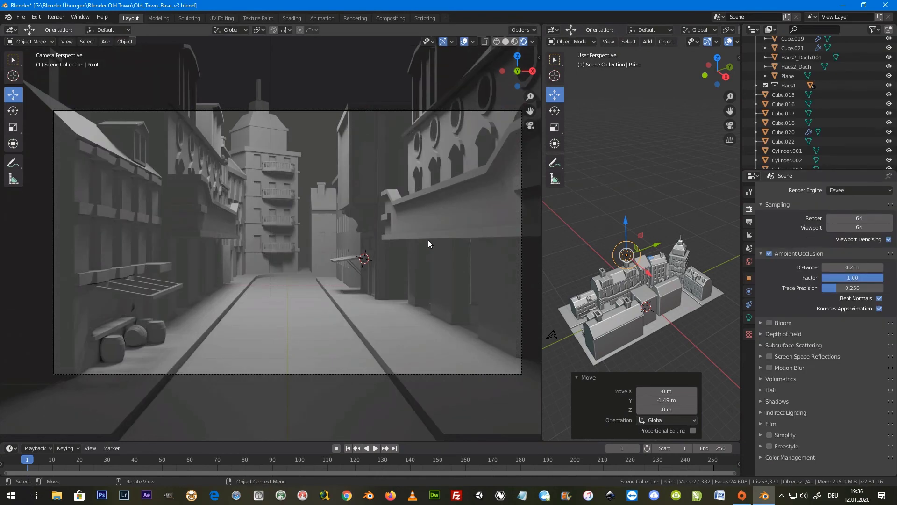
scroll(676, 304, "up", 2)
mouse_move(626, 302)
middle_mouse_down()
mouse_move(621, 231)
mouse_move(647, 240)
mouse_move(635, 248)
mouse_move(604, 234)
middle_mouse_up()
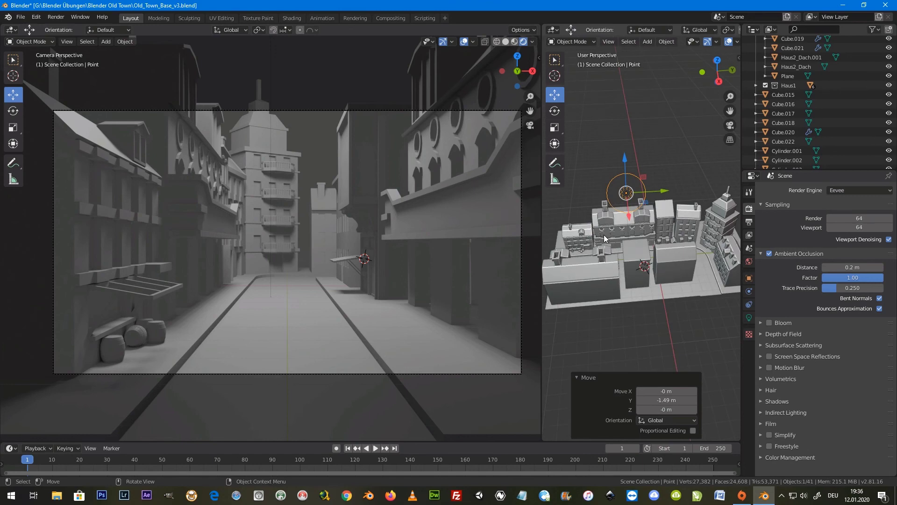
Step: Shift the point light 1.95 m along X over the street
mouse_move(627, 161)
left_mouse_down()
mouse_move(629, 171)
mouse_move(634, 144)
left_mouse_up()
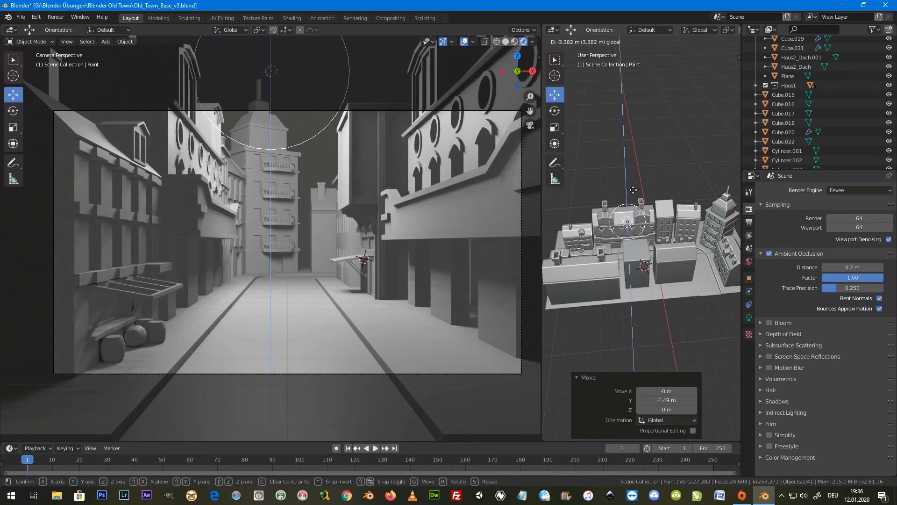
mouse_move(635, 145)
left_mouse_down()
mouse_move(646, 182)
mouse_move(674, 193)
mouse_move(562, 200)
left_mouse_up()
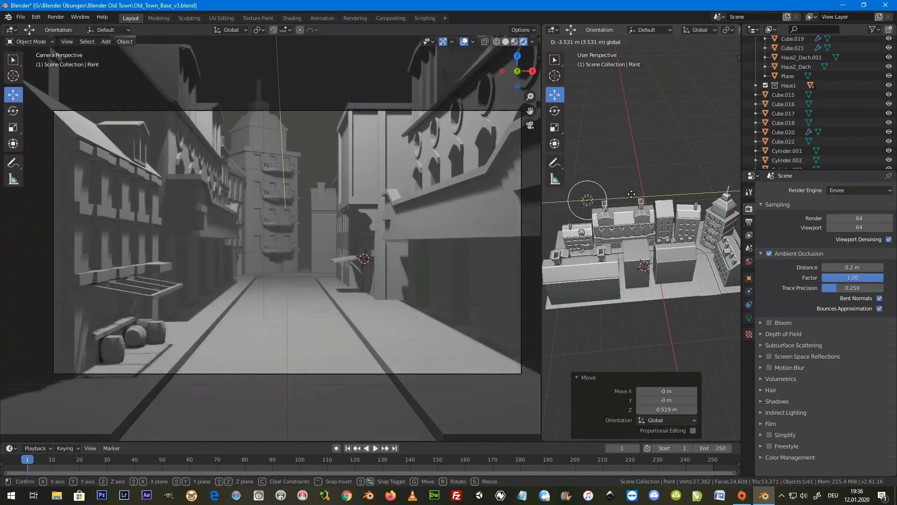
left_click_drag(562, 200, 606, 199)
middle_click_drag(607, 244, 648, 217)
left_click_drag(648, 217, 658, 232)
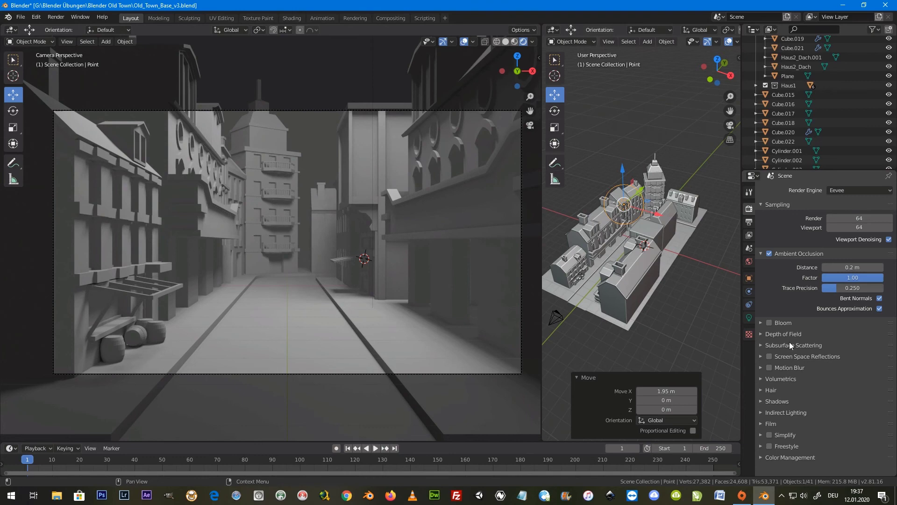
Step: Enable Eevee Bloom, merge the two 3D views, and orbit out of camera view
left_click(769, 322)
left_click(759, 322)
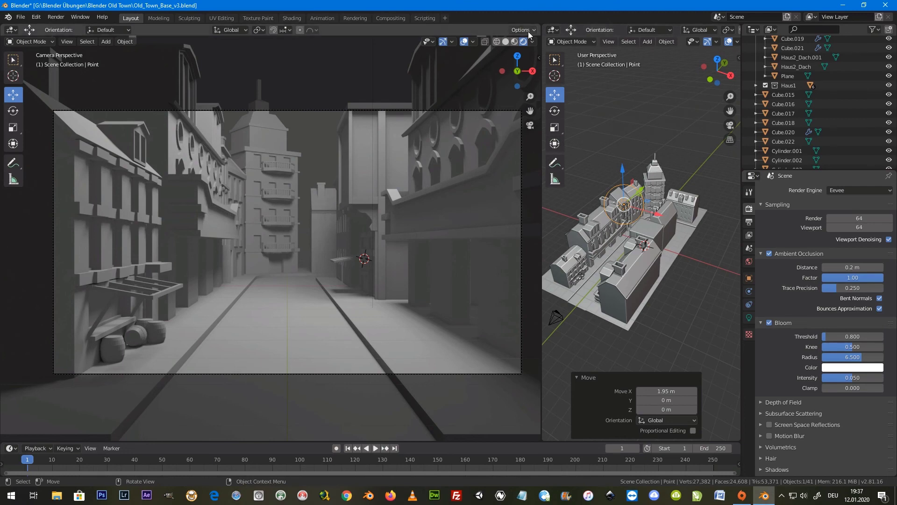
left_click_drag(536, 31, 567, 98)
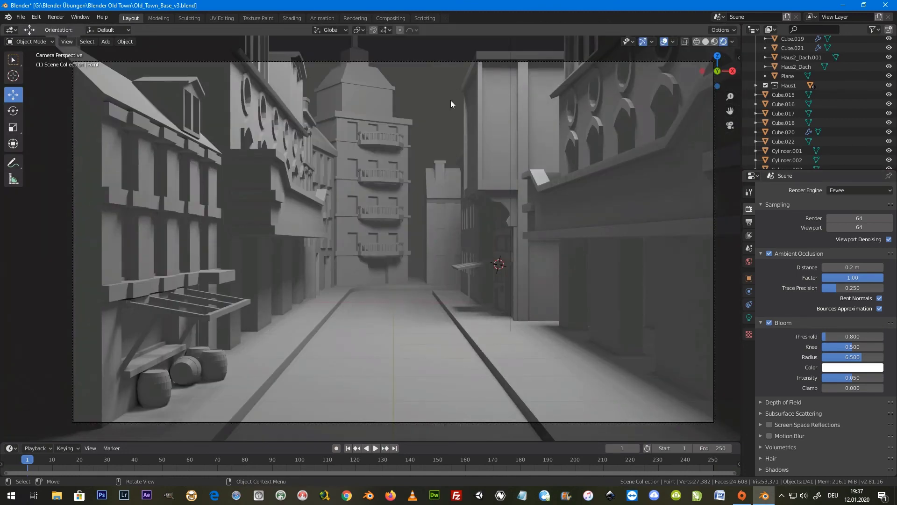
mouse_move(555, 142)
middle_mouse_down()
mouse_move(543, 208)
mouse_move(485, 275)
middle_mouse_up()
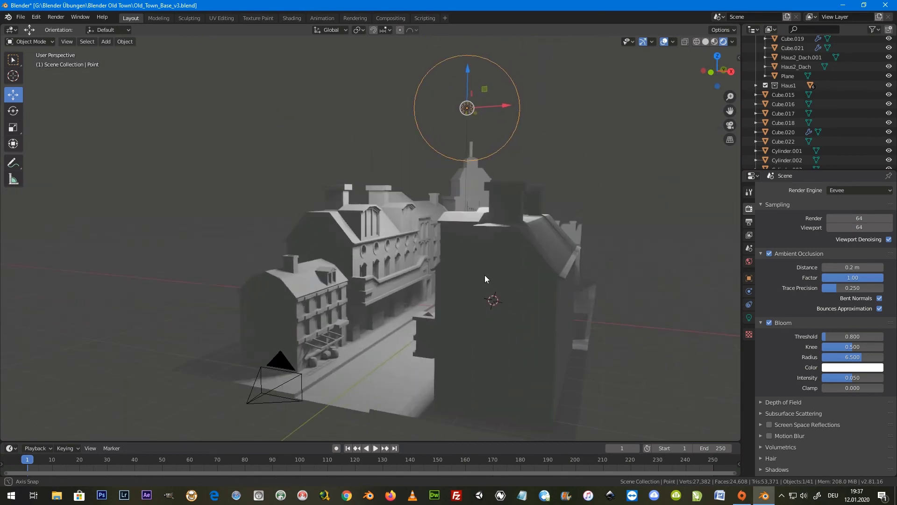
Step: Switch to Material Preview shading and orbit down to a street-level view
left_click(714, 41)
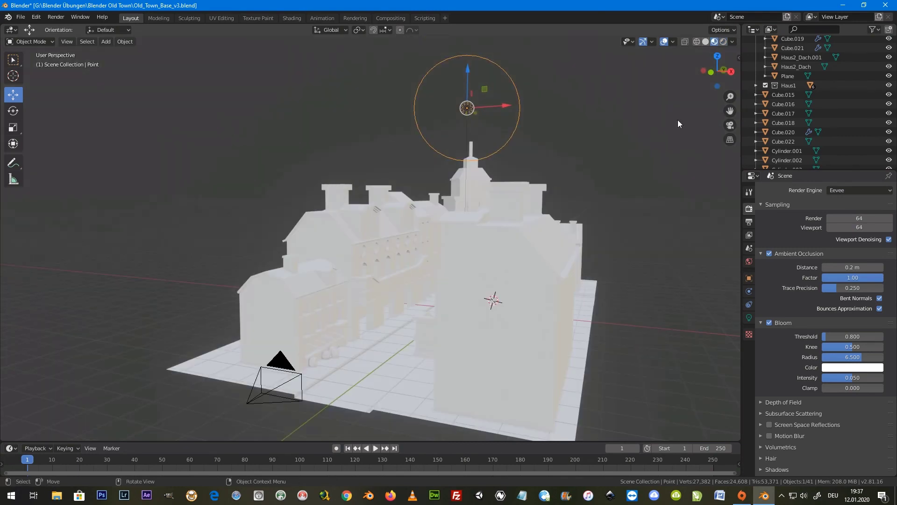
scroll(395, 310, "up", 5)
mouse_move(395, 310)
middle_mouse_down()
mouse_move(400, 212)
mouse_move(435, 217)
mouse_move(413, 211)
mouse_move(417, 307)
mouse_move(447, 119)
middle_mouse_up()
scroll(417, 306, "up", 3)
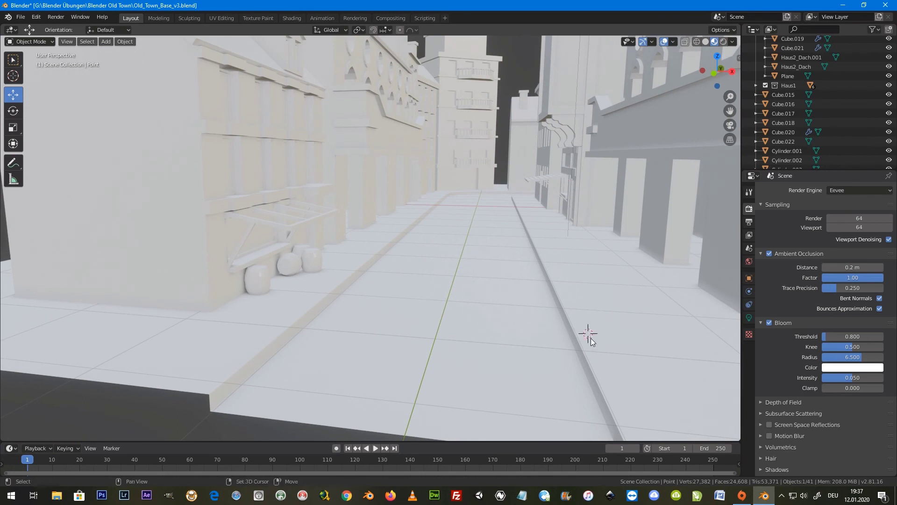
Step: Add a cylinder on the street and shrink it to 0.137 scale
key("shift+a")
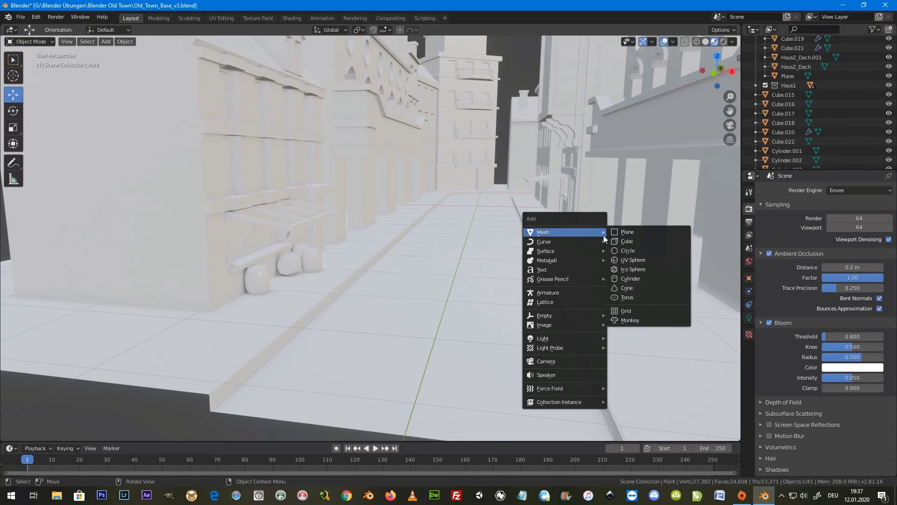
mouse_move(554, 232)
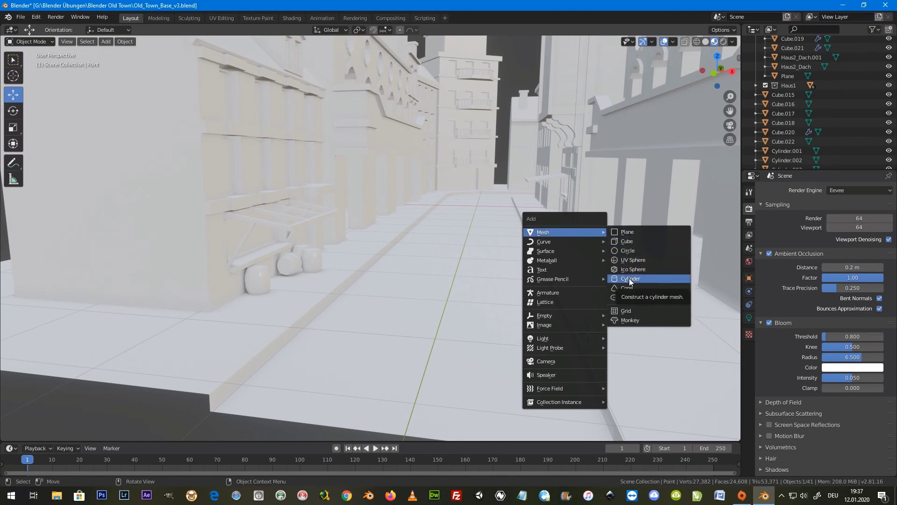
left_click(631, 279)
key("s")
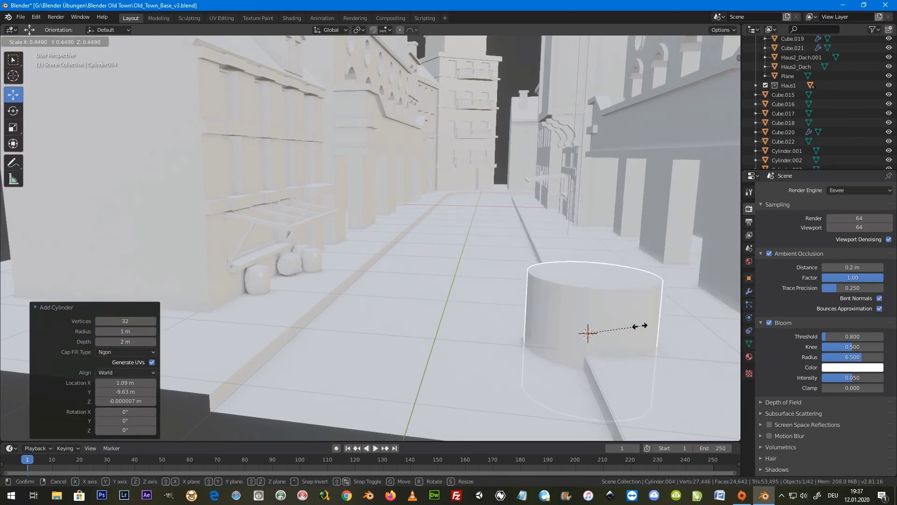
left_click(618, 336)
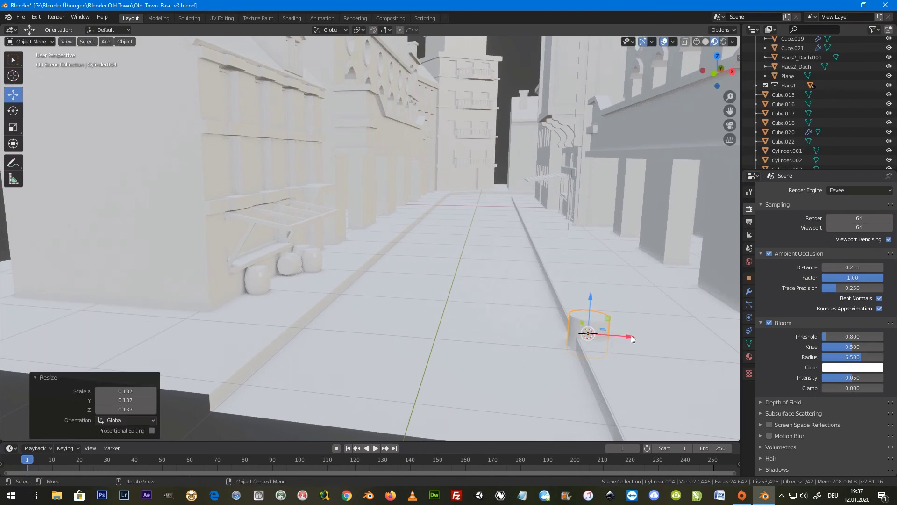
left_click_drag(628, 336, 633, 344)
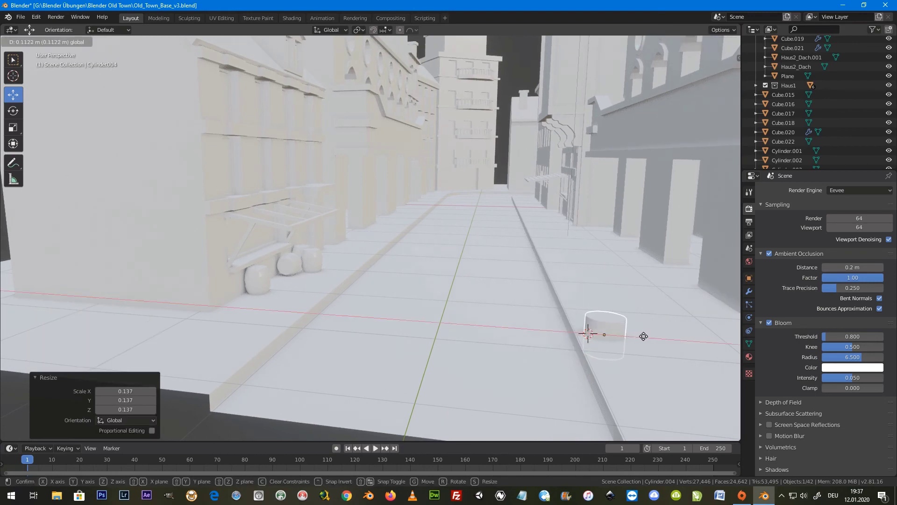
scroll(633, 343, "up", 3)
mouse_move(638, 337)
middle_mouse_down()
mouse_move(564, 323)
mouse_move(594, 314)
mouse_move(505, 309)
mouse_move(465, 277)
middle_mouse_up()
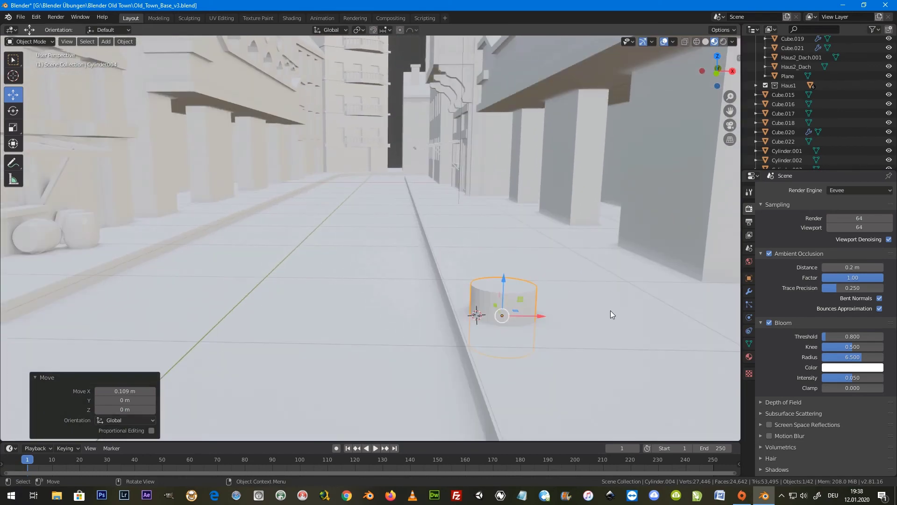
Step: Scale the cylinder to 0.522, flatten it to 0.409 on Z, and raise it 0.0225 m
key("s")
left_click(562, 312)
key("s")
key("z")
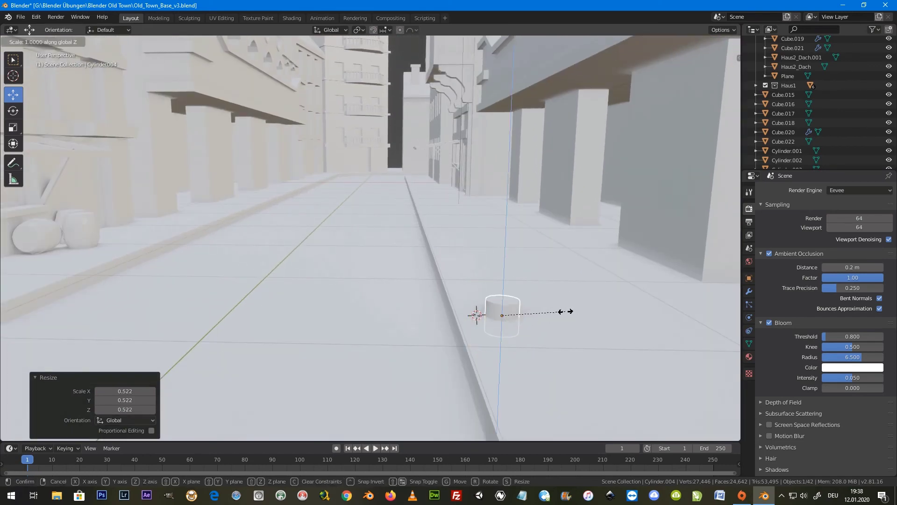
left_click(524, 319)
key("g")
key("x")
key("z")
left_click(475, 288)
Step: Centre the cylinder in the view and enter Edit Mode
middle_click_drag(475, 288, 509, 327)
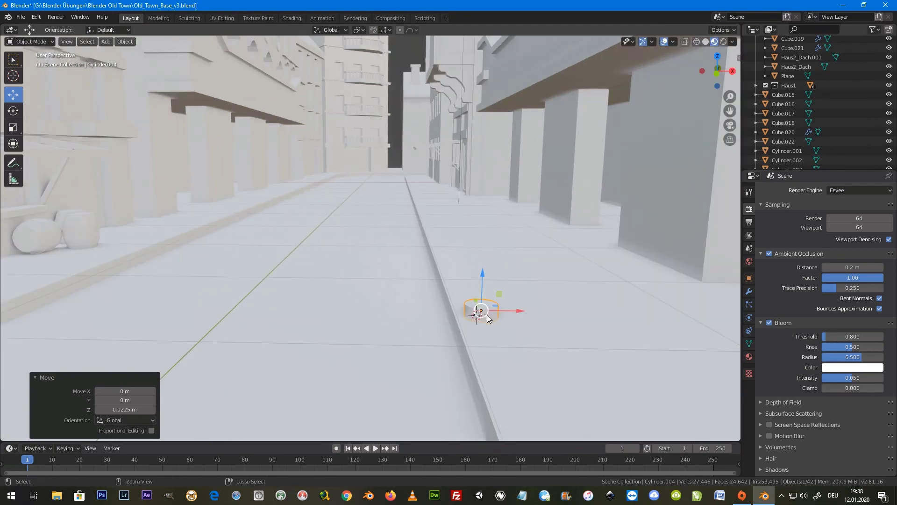
middle_click_drag(495, 309, 550, 345, "ctrl")
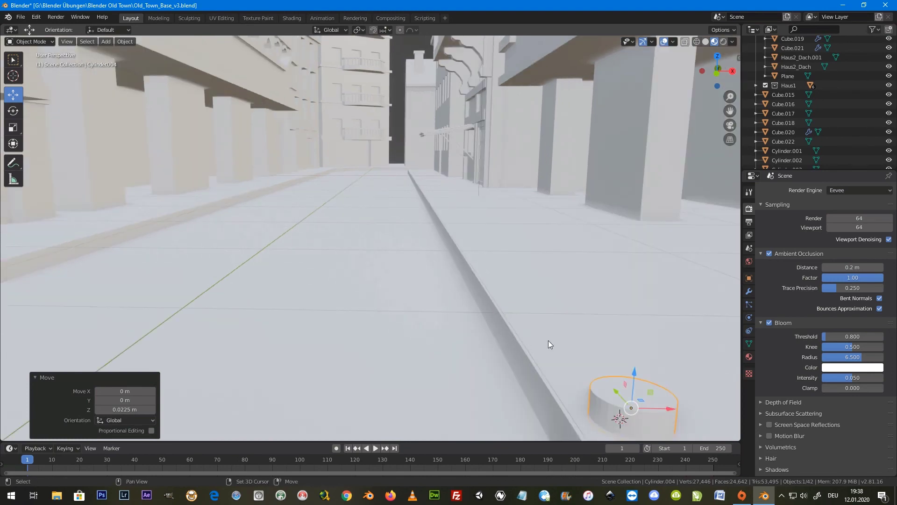
mouse_move(490, 301)
middle_mouse_down()
mouse_move(546, 319)
mouse_move(469, 347)
middle_mouse_up()
key("Tab")
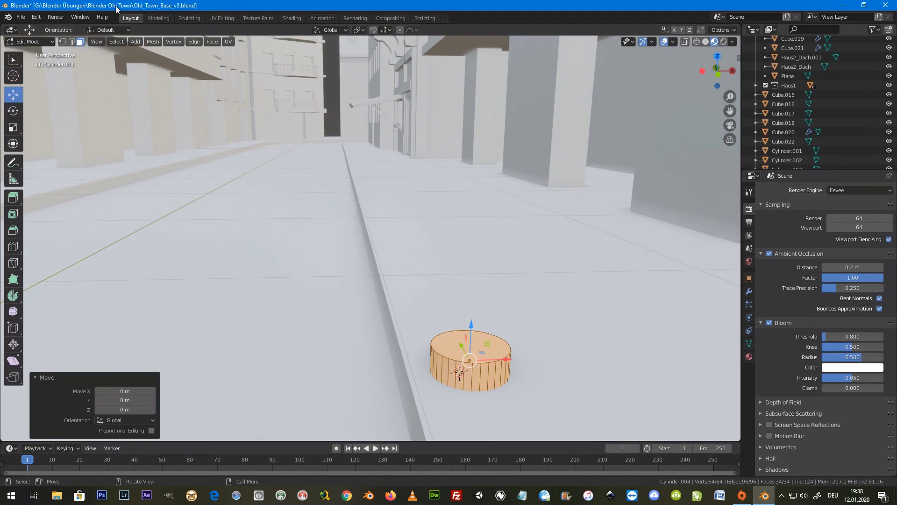
Step: Select the cylinder's top face and switch to the Move tool
middle_click_drag(458, 345, 429, 388)
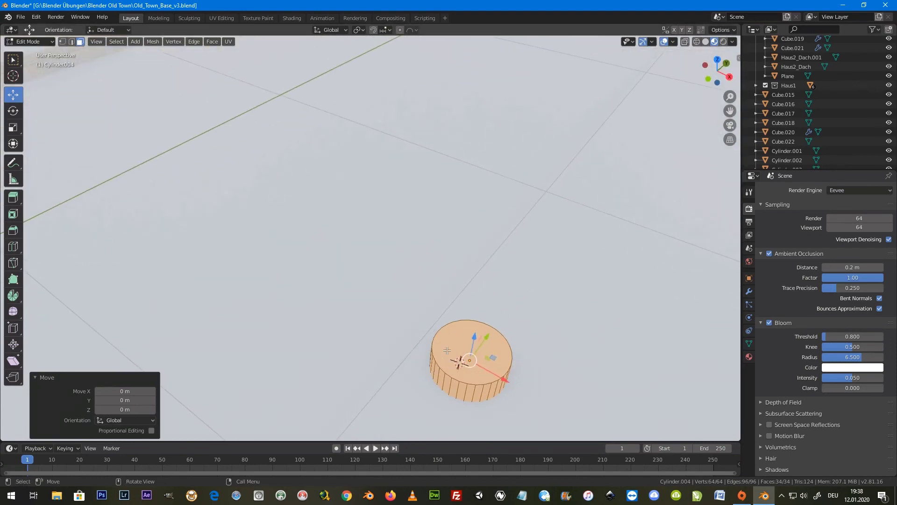
left_click(470, 346)
middle_click_drag(470, 346, 548, 320)
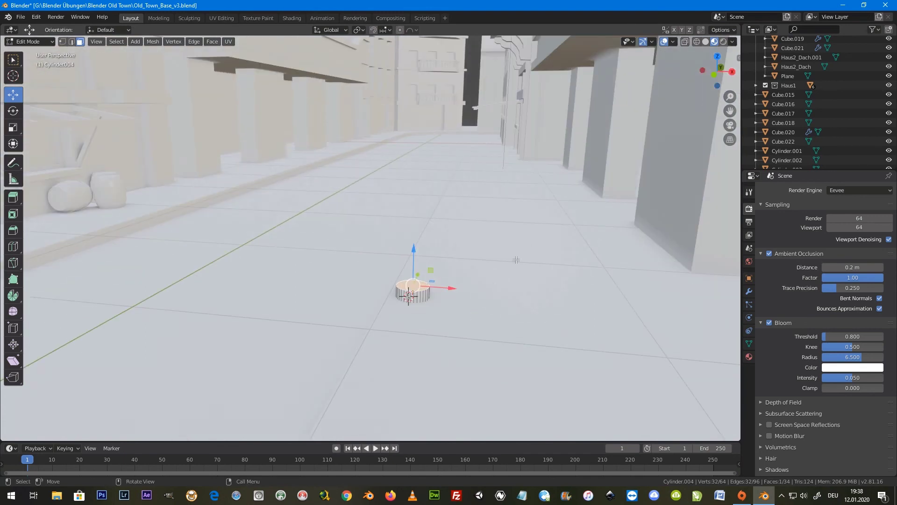
left_click(20, 145)
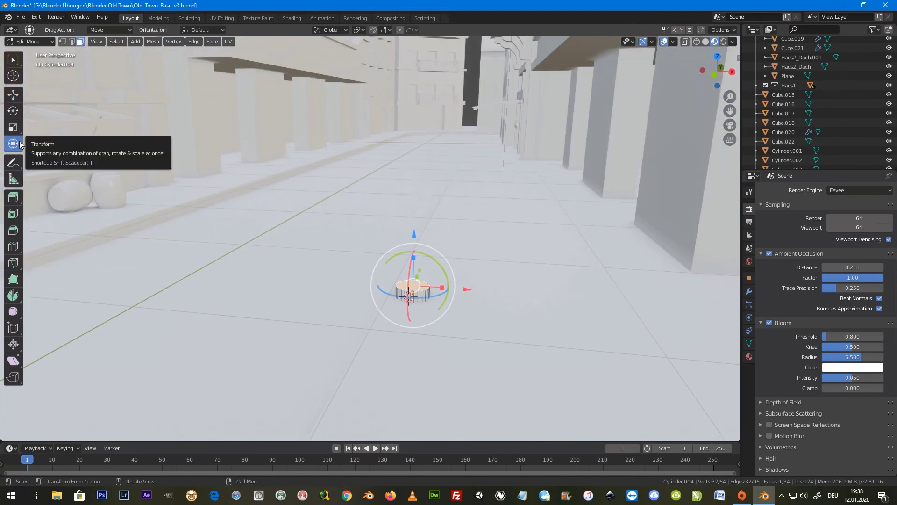
left_click(13, 95)
left_click(11, 79)
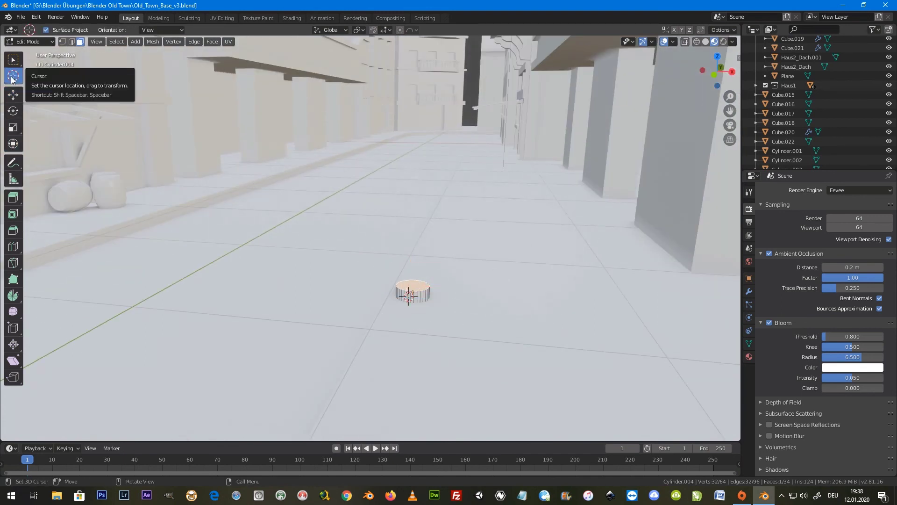
left_click(13, 95)
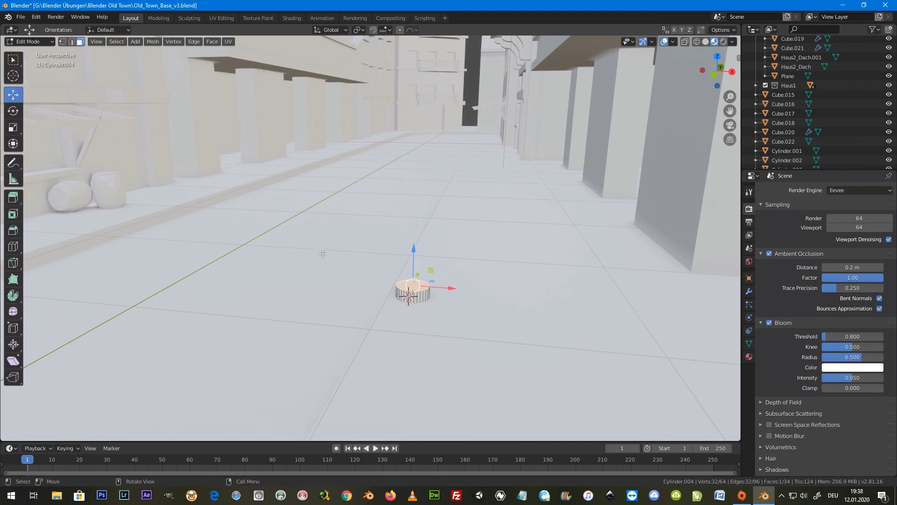
scroll(473, 340, "up", 4)
Step: Extrude the top face in place, scale it to 0.537, raise it 0.026 m, and inset it
key("e")
right_click(591, 344)
key("s")
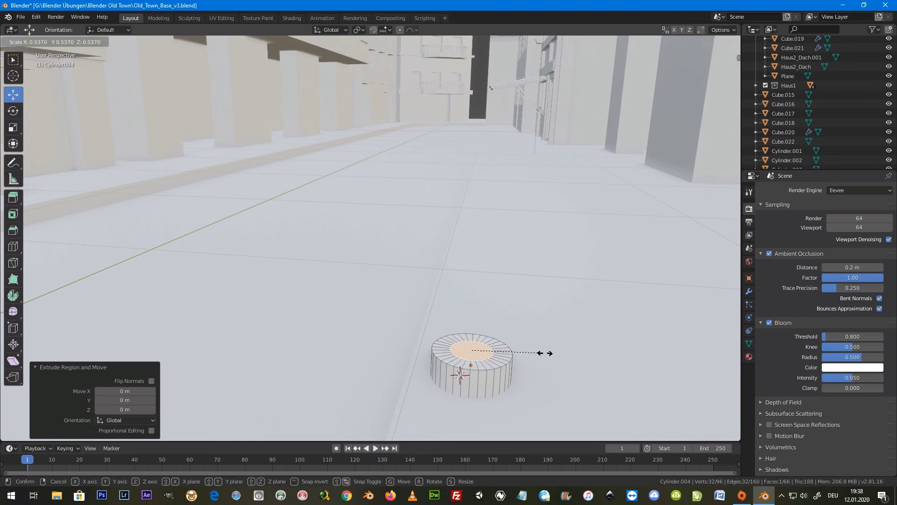
left_click(549, 353)
left_click_drag(474, 314, 475, 301)
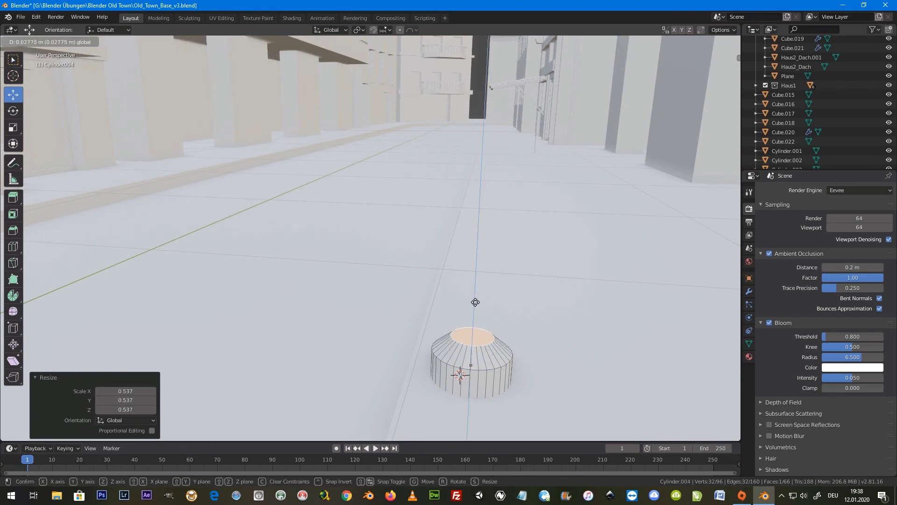
left_click(475, 303)
key("i")
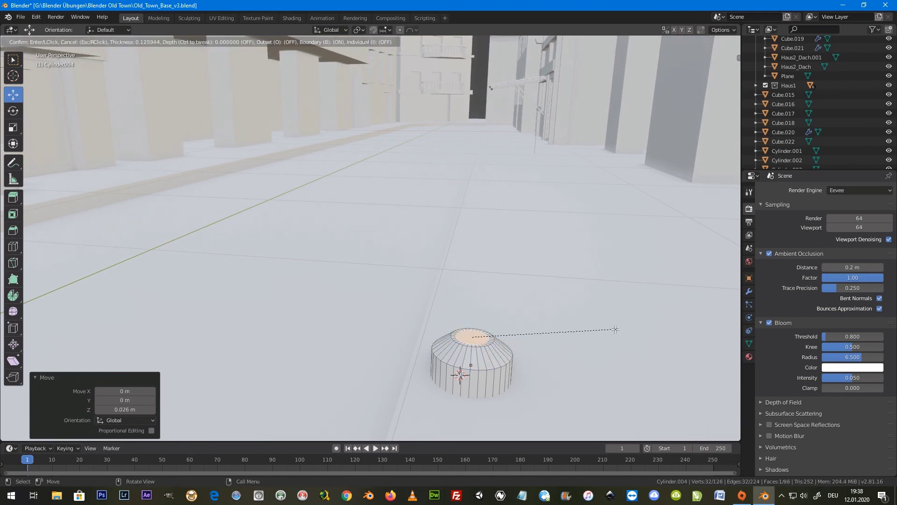
left_click(610, 330)
scroll(530, 325, "down", 6)
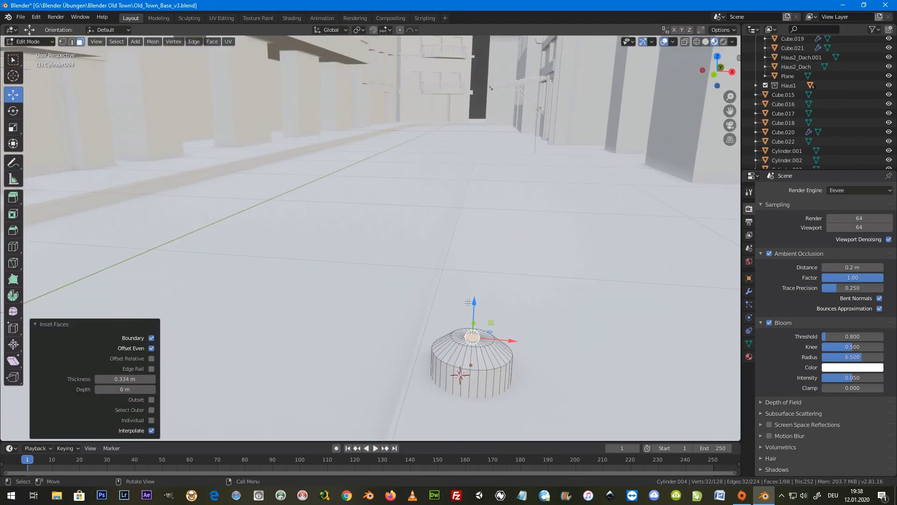
Step: Extrude a thin post 0.412 m upward and centre the view on its top
key("e")
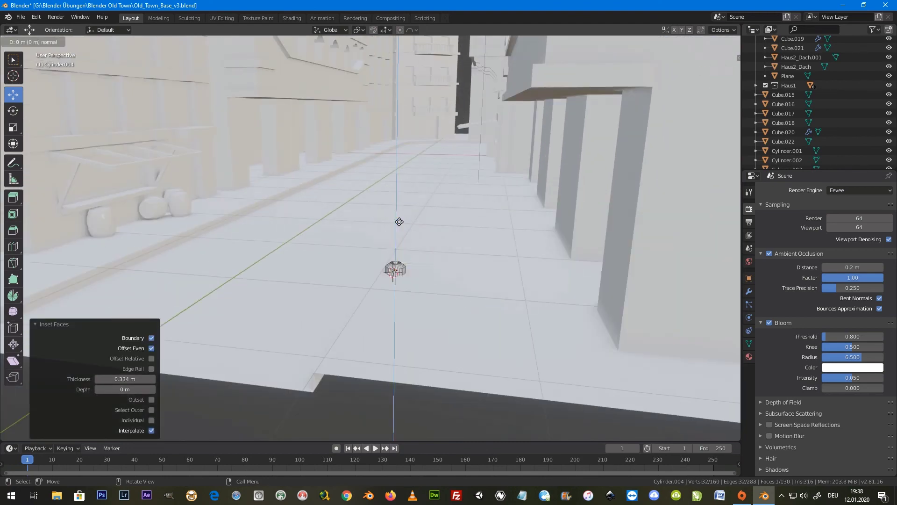
left_click(404, 172)
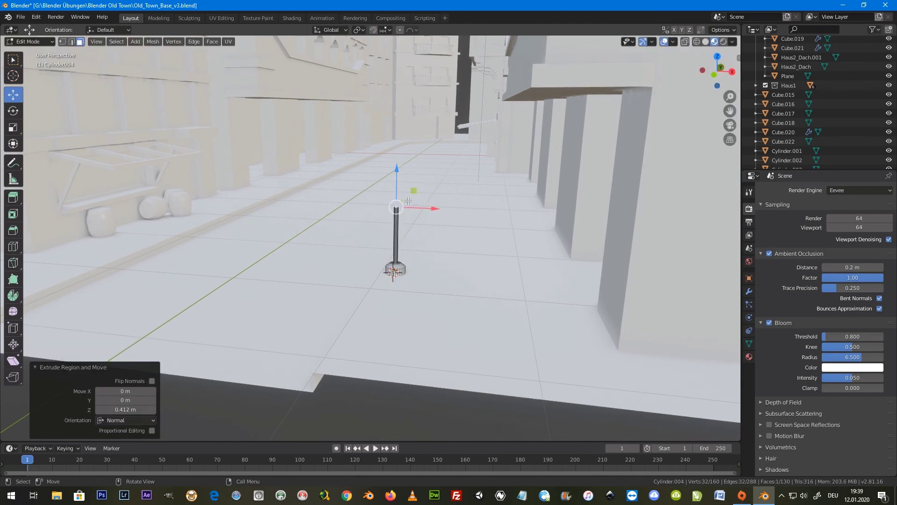
middle_click_drag(402, 213, 458, 331)
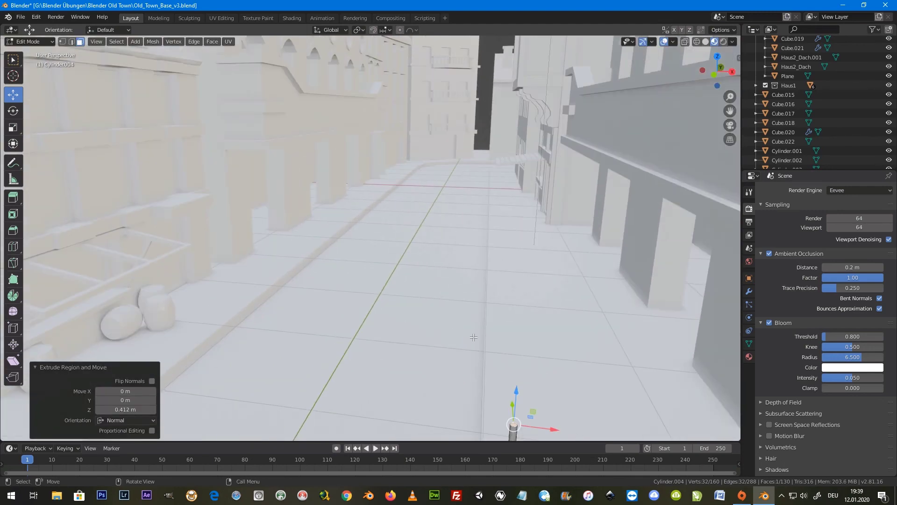
key("KP_1")
middle_click_drag(473, 337, 443, 325)
mouse_move(530, 419)
middle_mouse_down()
mouse_move(486, 346)
mouse_move(533, 364)
middle_mouse_up()
key("KP_Decimal")
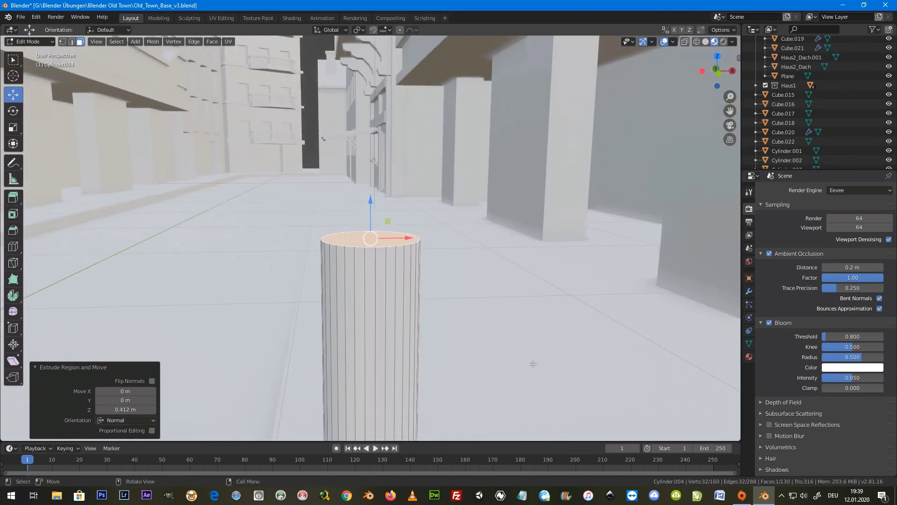
scroll(369, 239, "down", 3)
scroll(388, 239, "down", 3)
scroll(407, 237, "down", 1)
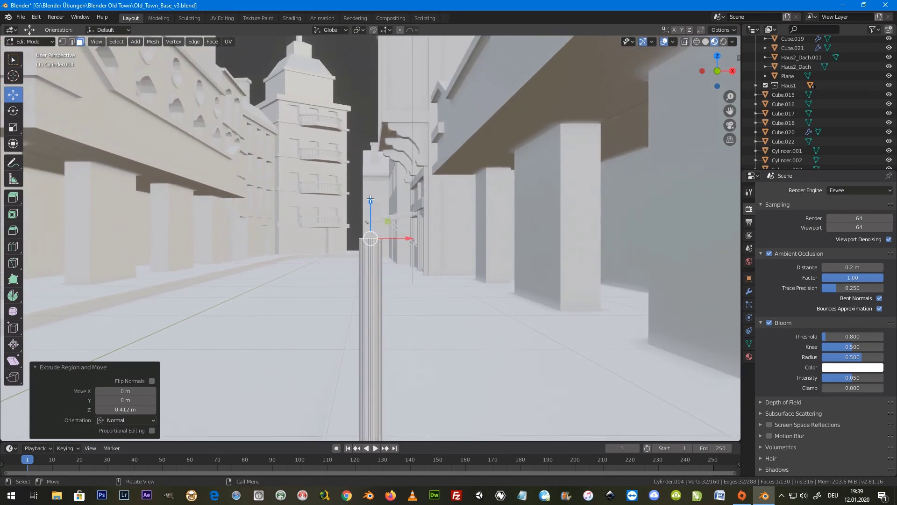
scroll(384, 261, "down", 2)
scroll(368, 232, "up", 2)
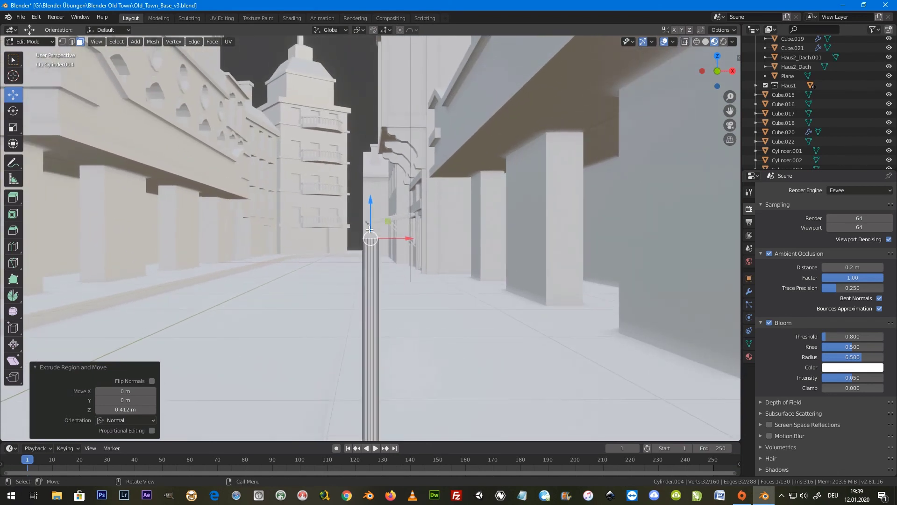
scroll(370, 225, "up", 3)
Step: Stack a series of short ring extrusions on top of the post
key("e")
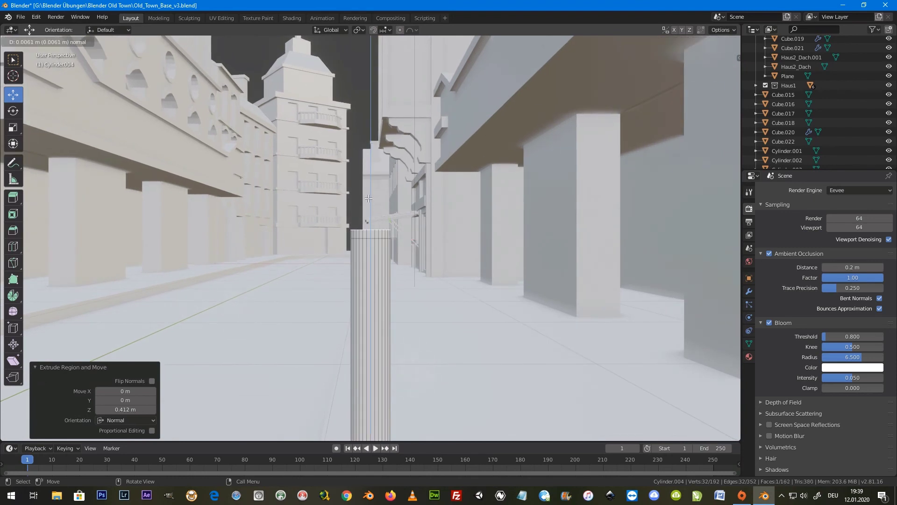
left_click(376, 212)
key("e")
left_click(370, 184)
key("e")
left_click(369, 174)
key("e")
left_click(366, 149)
key("e")
key("e")
left_click(366, 130)
key("e")
Step: Select the edge ring below the top and bulge it out to 1.485 with proportional editing
left_click(377, 140)
left_click(384, 219, "alt")
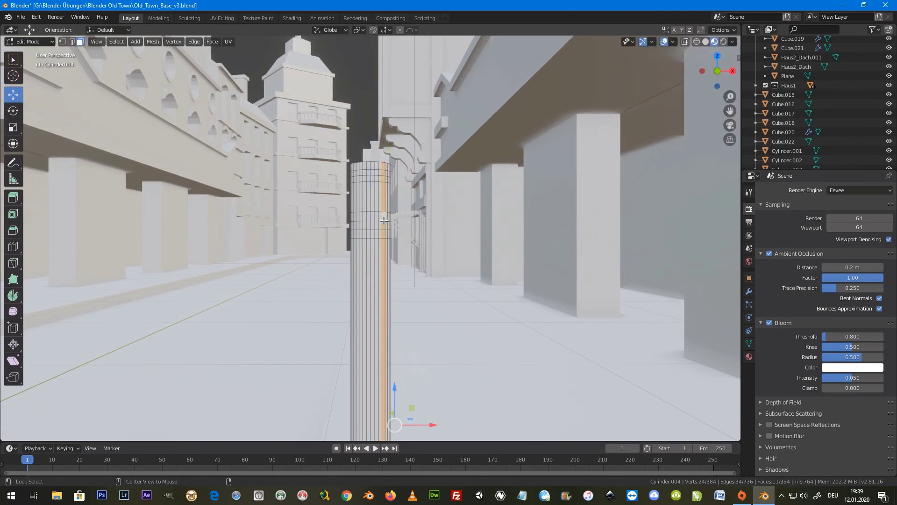
left_click(71, 41)
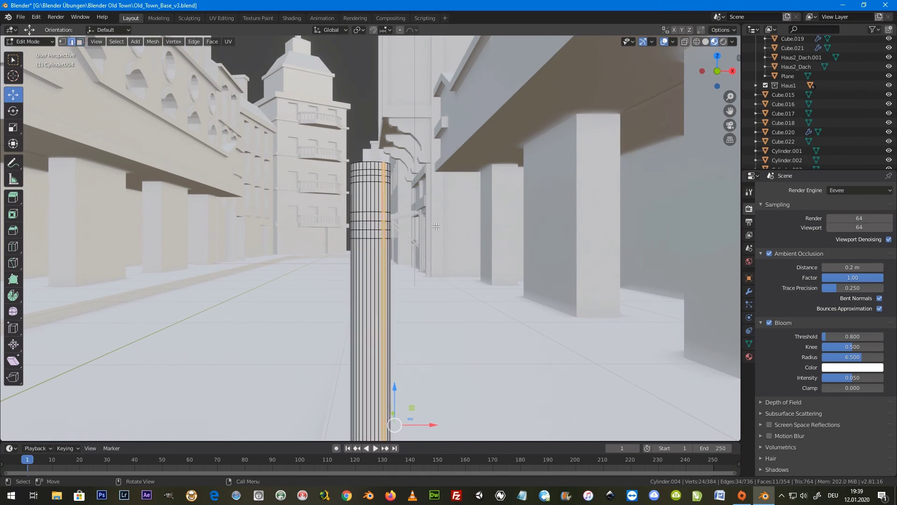
left_click(366, 220, "alt")
left_click(380, 221, "alt")
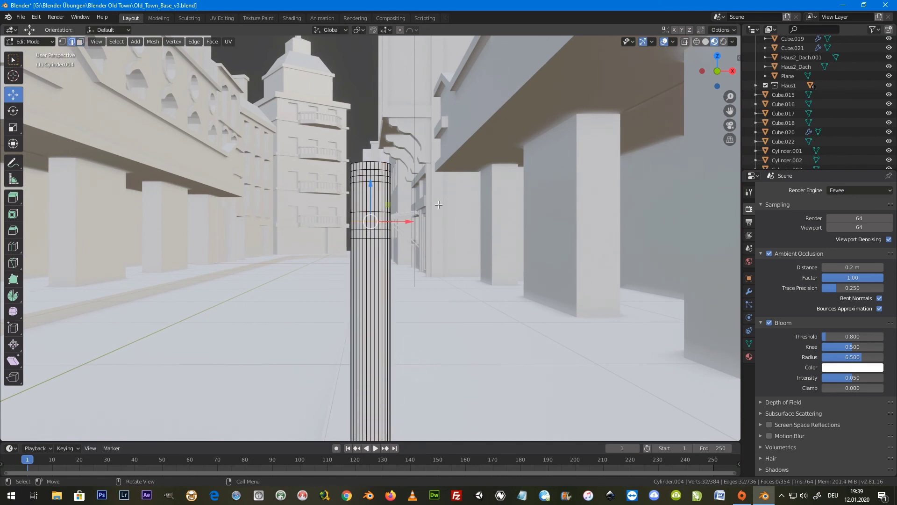
key("s")
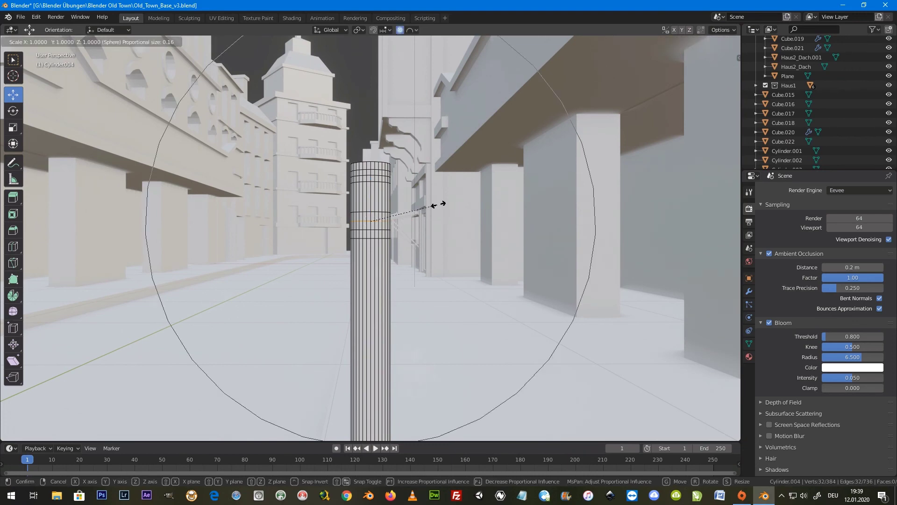
scroll(439, 205, "up", 10)
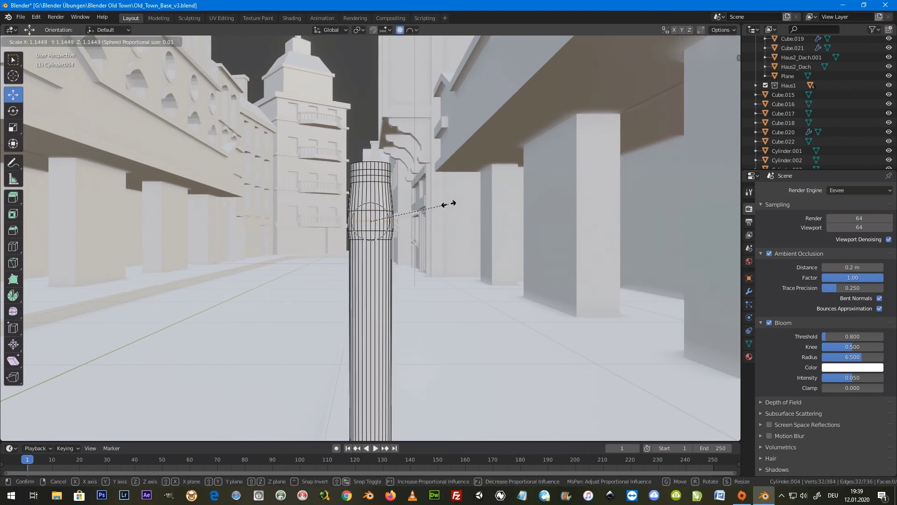
scroll(474, 212, "up", 2)
scroll(474, 212, "up", 2)
scroll(474, 212, "up", 2)
left_click(474, 211)
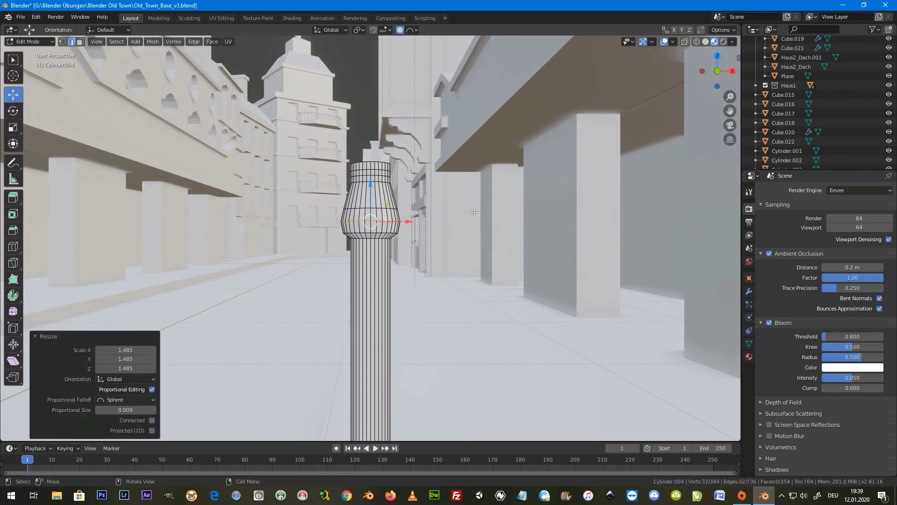
Step: Select and scale the top rim loop, and set the proportional falloff to Sharp
left_click(379, 159)
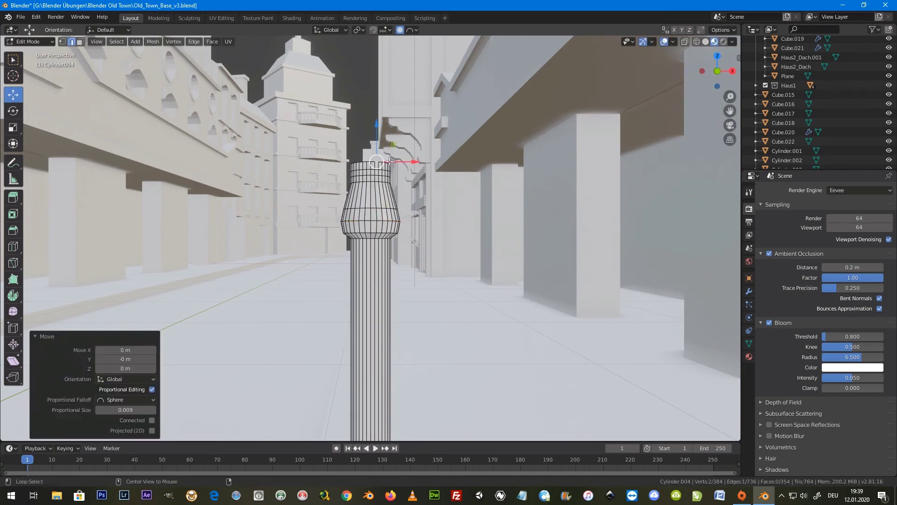
left_click(379, 160, "alt")
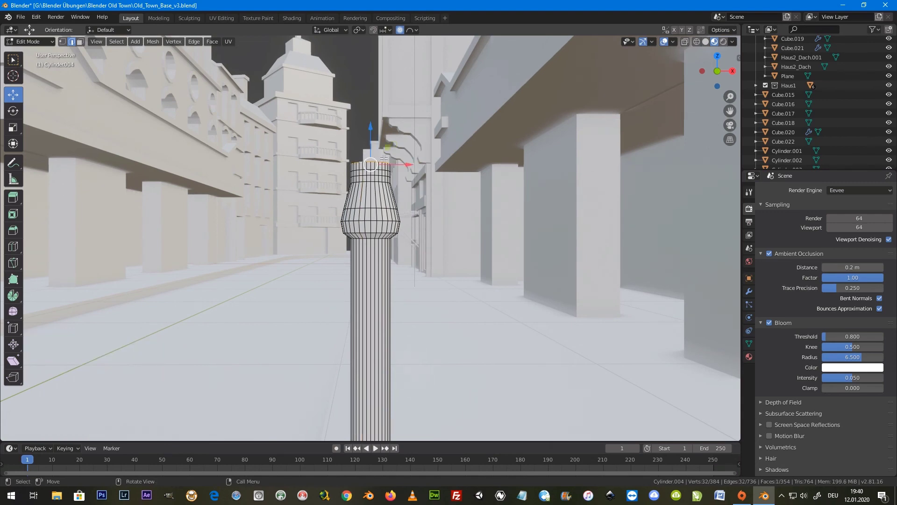
key("s")
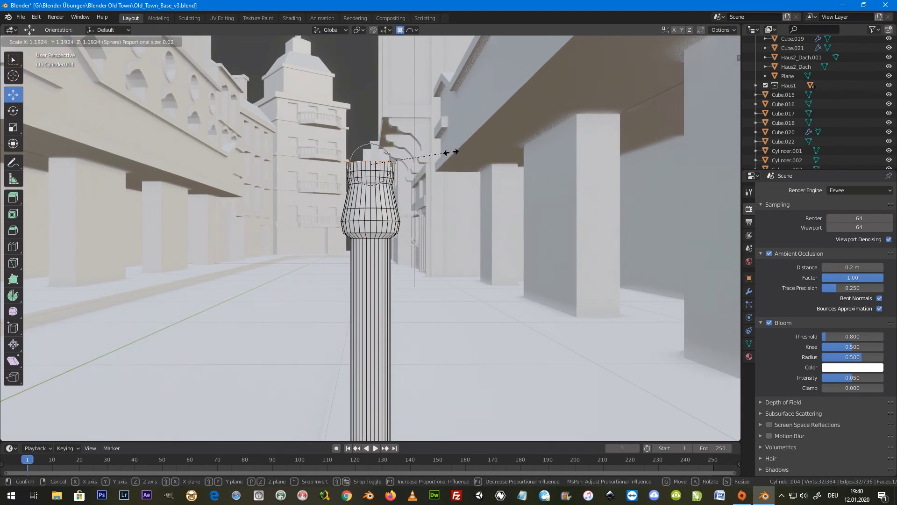
left_click(451, 155)
left_click(410, 29)
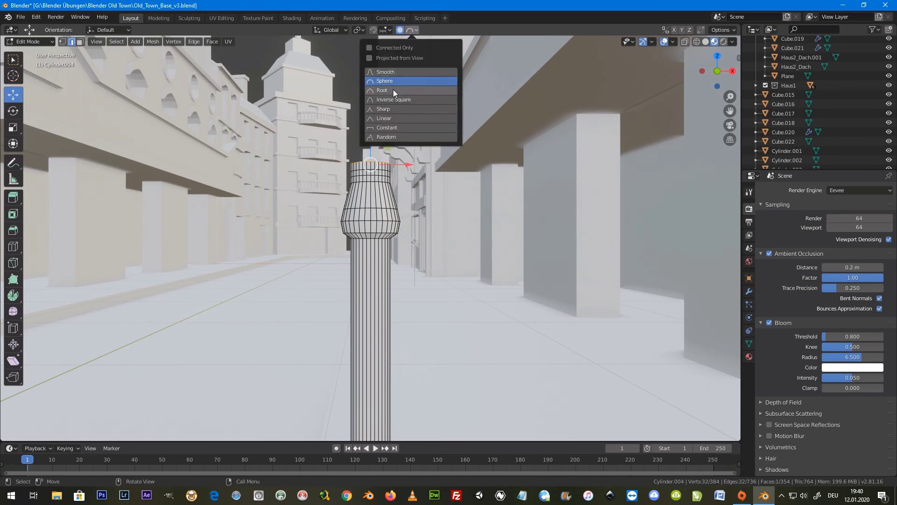
left_click(393, 108)
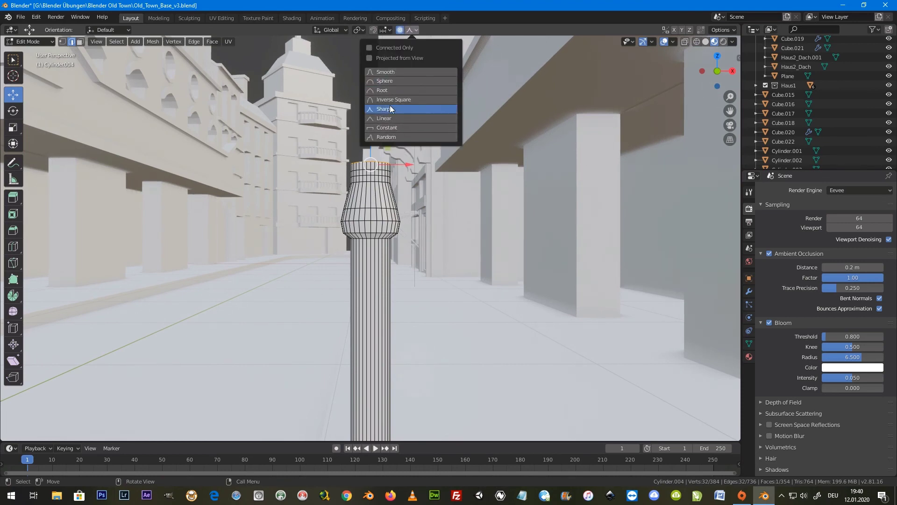
Step: Flare the top rim outward to 1.506 and turn off proportional editing
key("s")
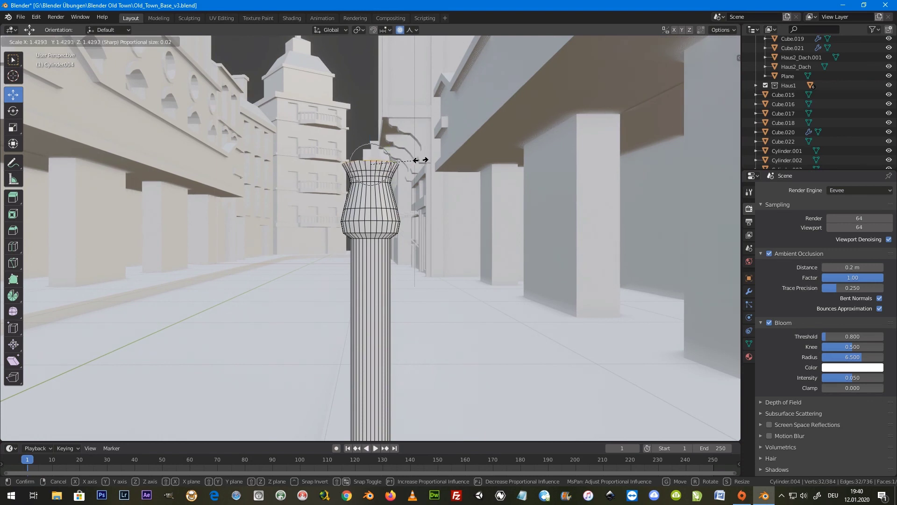
scroll(435, 162, "up", 5)
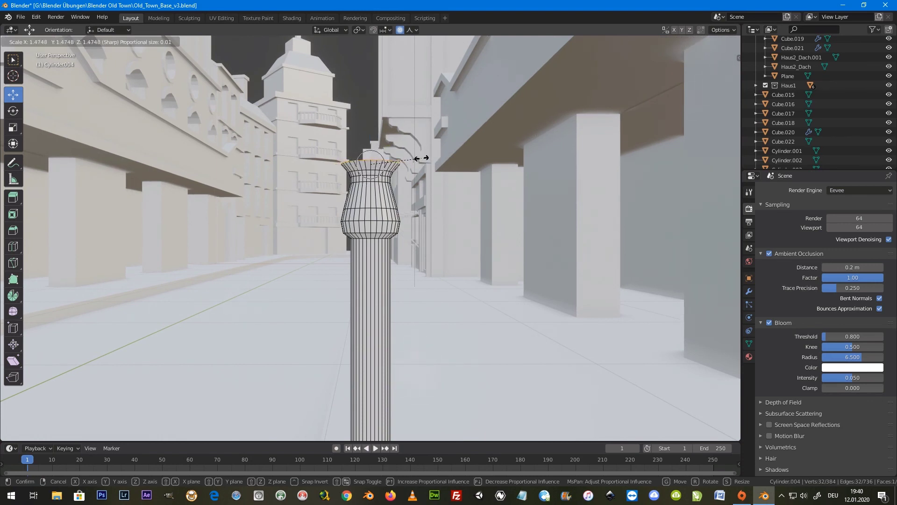
scroll(423, 157, "down", 7)
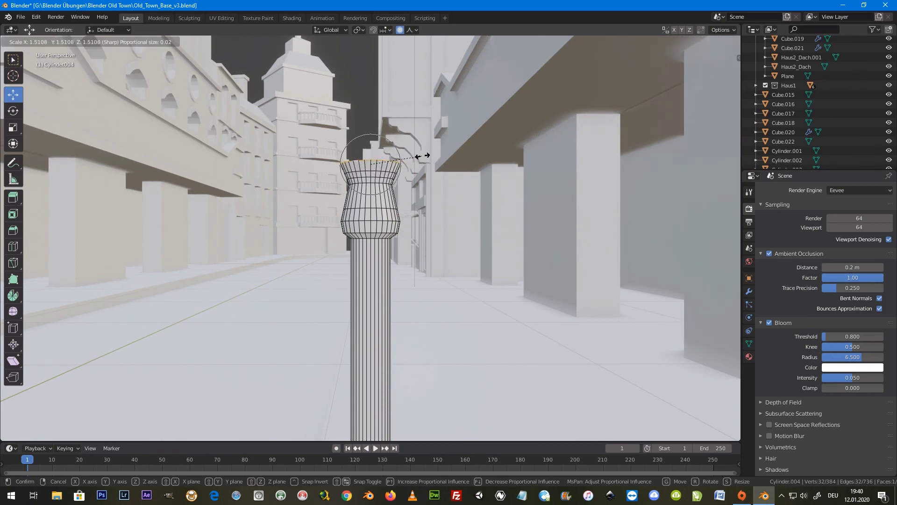
scroll(432, 154, "up", 6)
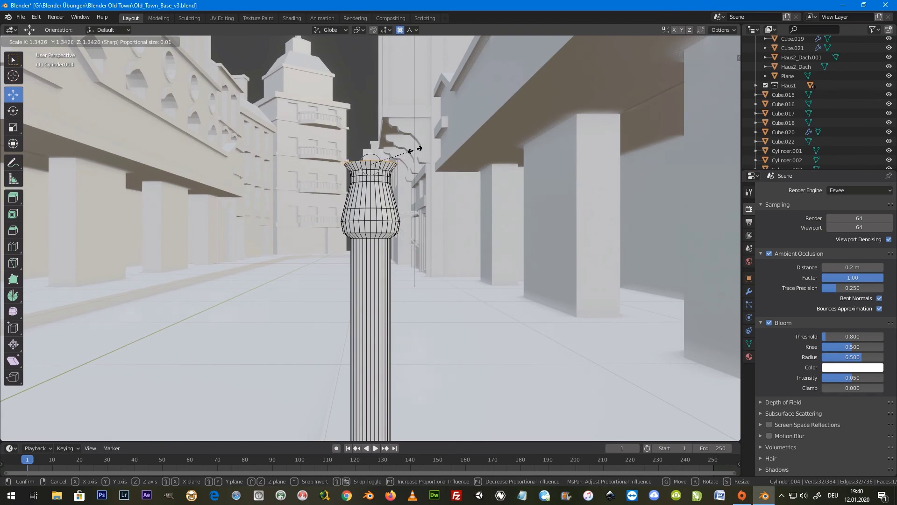
left_click(422, 152)
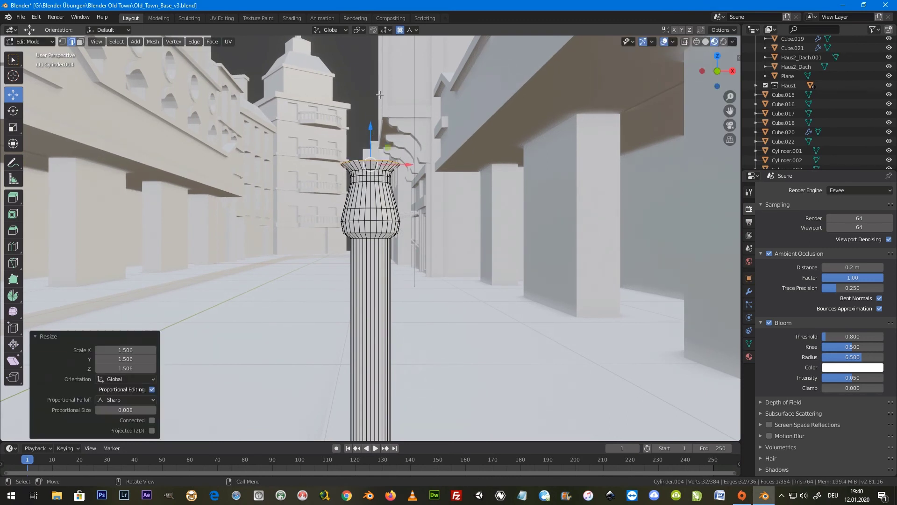
key("o")
Step: Extrude the flared top twice and shrink the new ring to 0.283 as a neck
key("e")
left_click(372, 128)
middle_click_drag(374, 131, 425, 144)
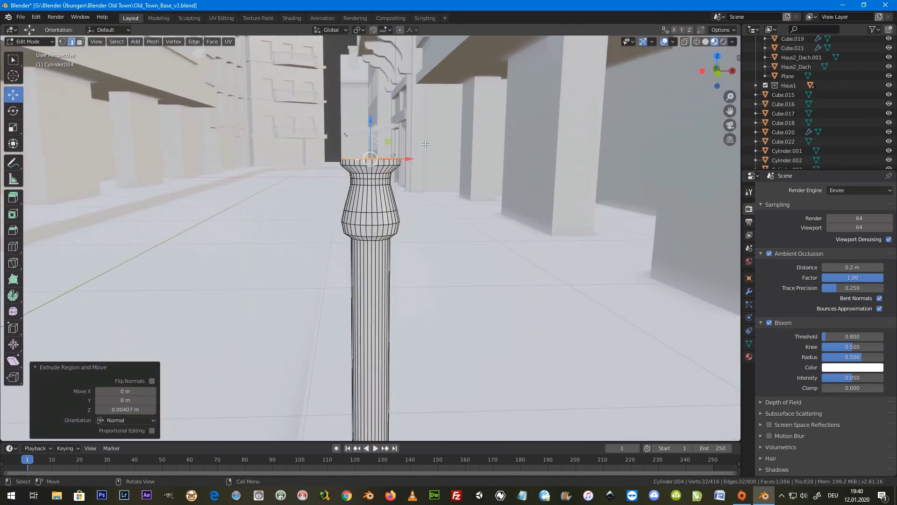
key("e")
left_click(374, 127)
key("s")
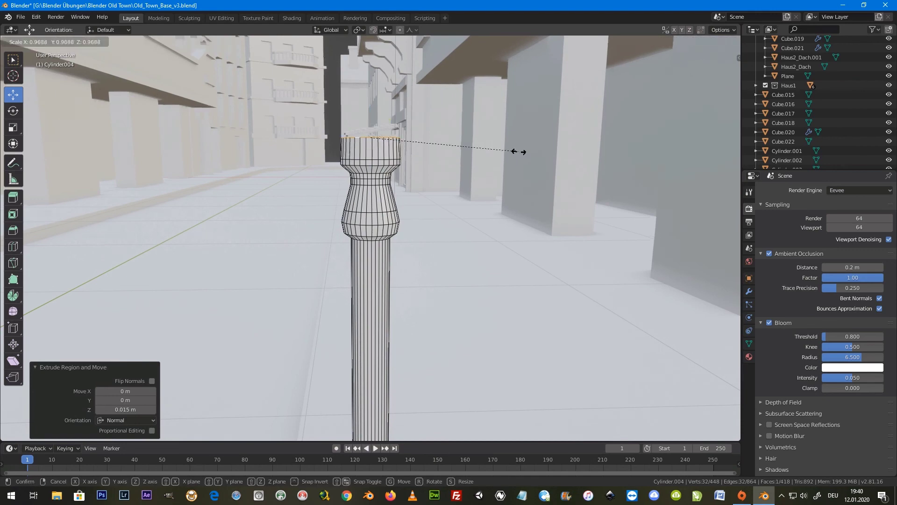
left_click(412, 134)
scroll(426, 217, "down", 5)
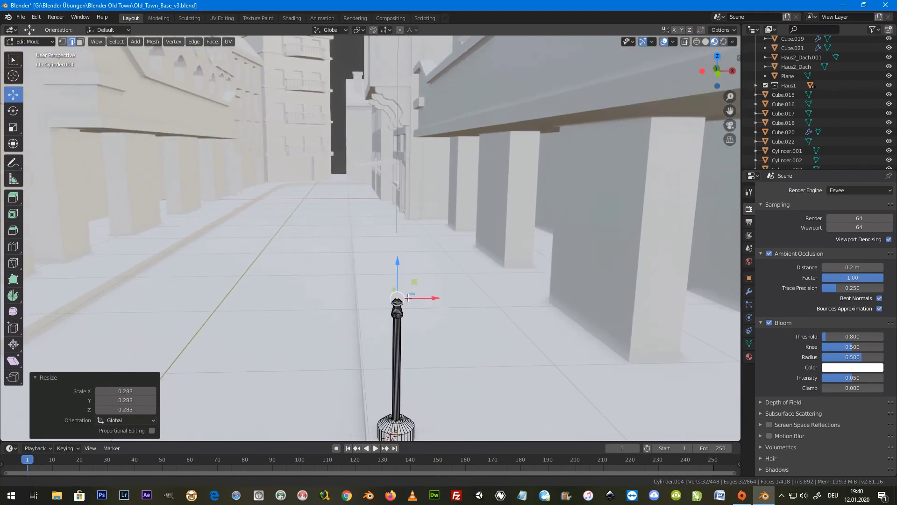
middle_click_drag(425, 217, 418, 306)
Step: Extrude the narrow neck 0.481 m upward into a long pole
key("e")
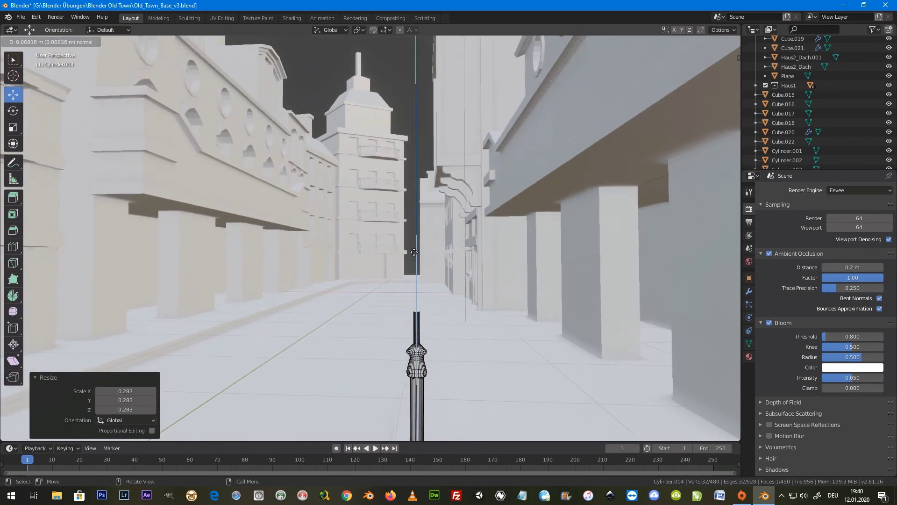
left_click(409, 85)
scroll(409, 86, "down", 4)
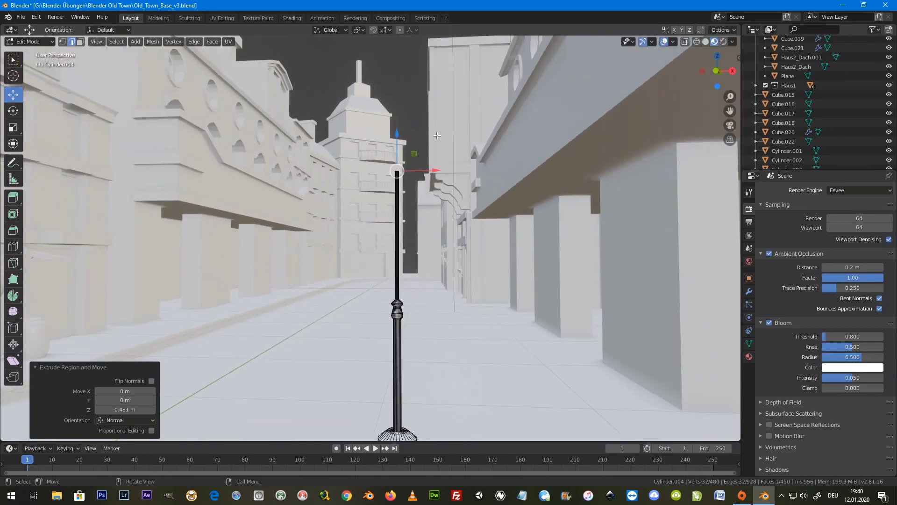
middle_click_drag(409, 86, 477, 237)
scroll(477, 236, "up", 1)
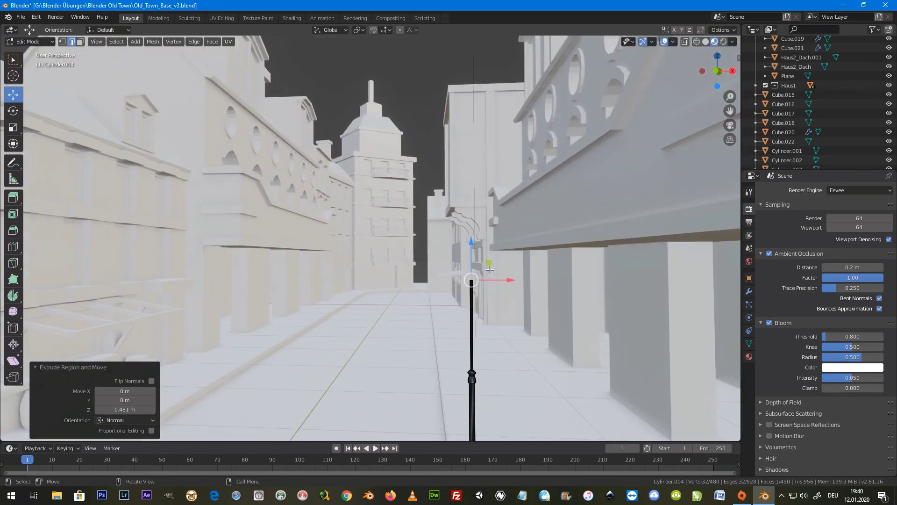
scroll(490, 253, "up", 1)
scroll(510, 271, "up", 2)
mouse_move(523, 284)
middle_mouse_down("shift")
mouse_move(655, 281)
mouse_move(63, 250)
middle_mouse_up("shift")
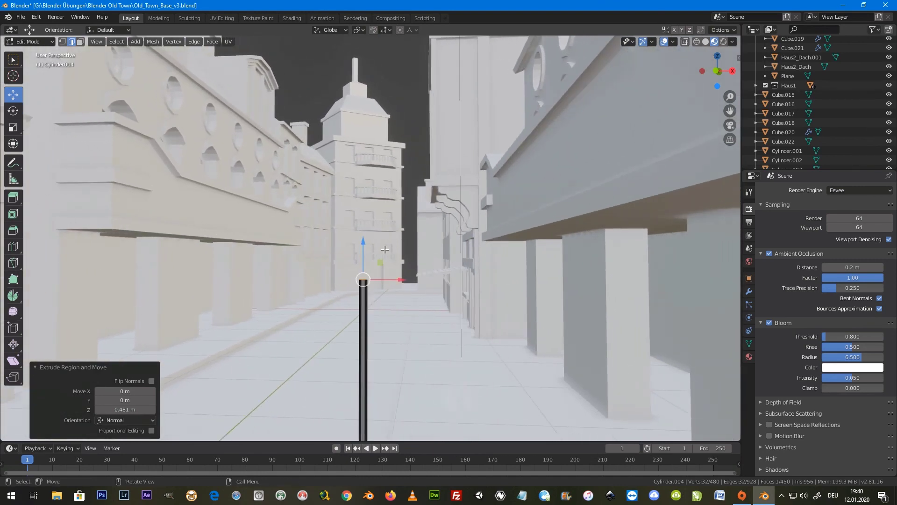
Step: Extend the pole with another short 0.0968 m extrusion
key("e")
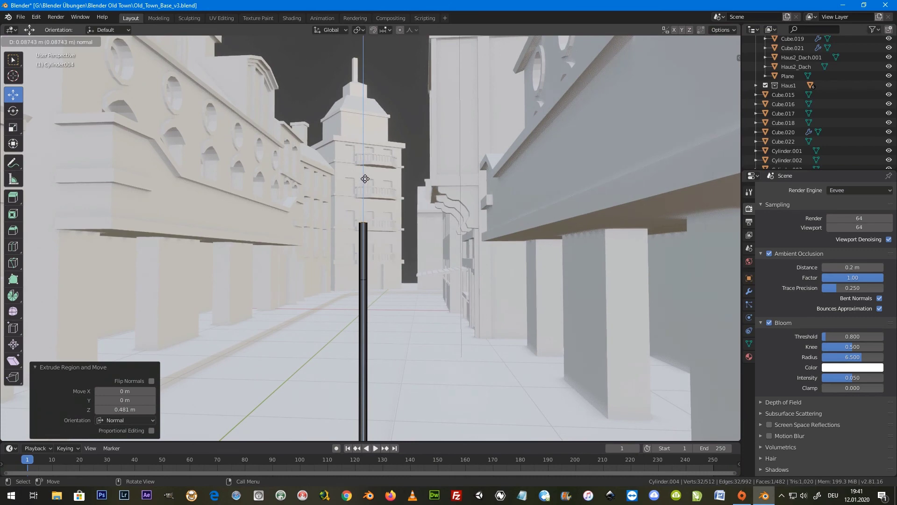
left_click(370, 172)
middle_click_drag(379, 199, 395, 237)
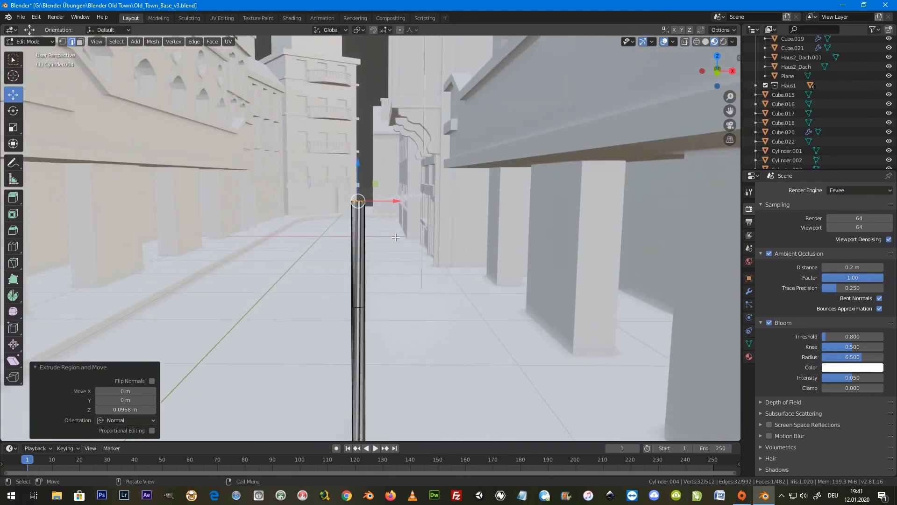
Step: Extrude the pole top again and scale the top loop down to 0.634
scroll(357, 187, "up", 3)
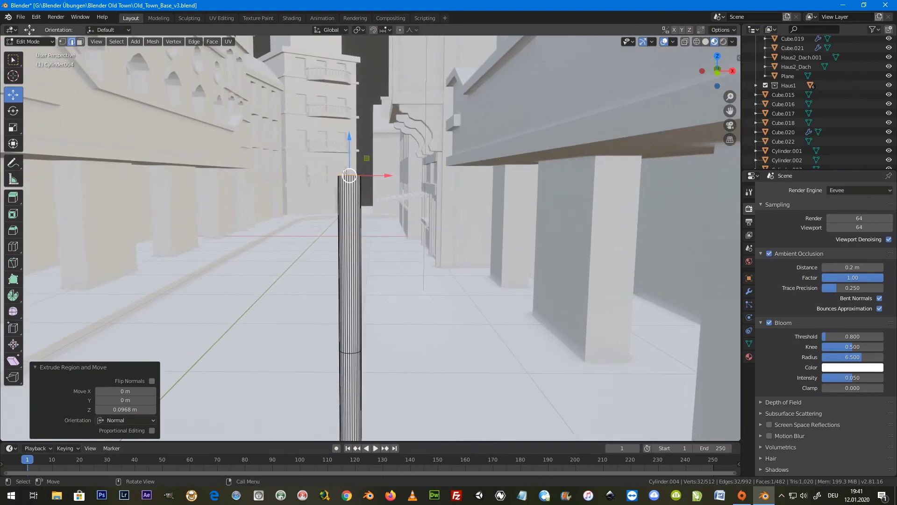
key("e")
left_click(349, 141)
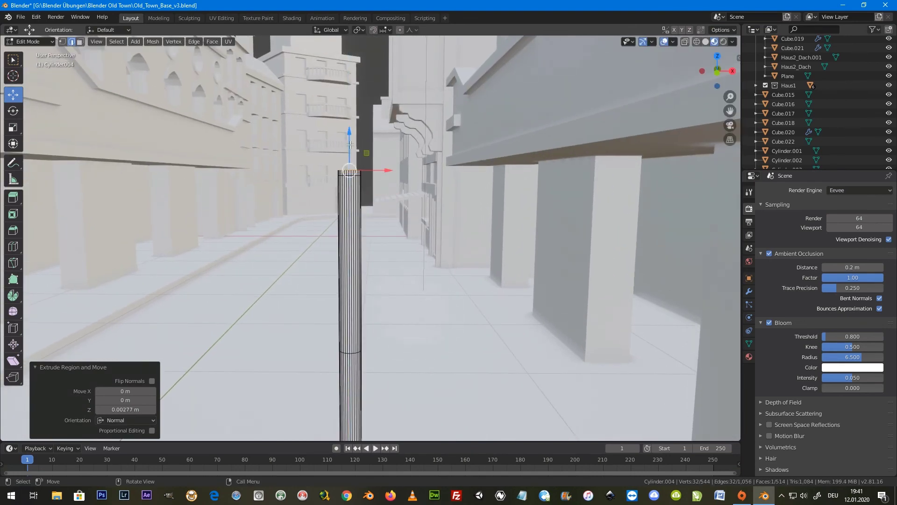
key("e")
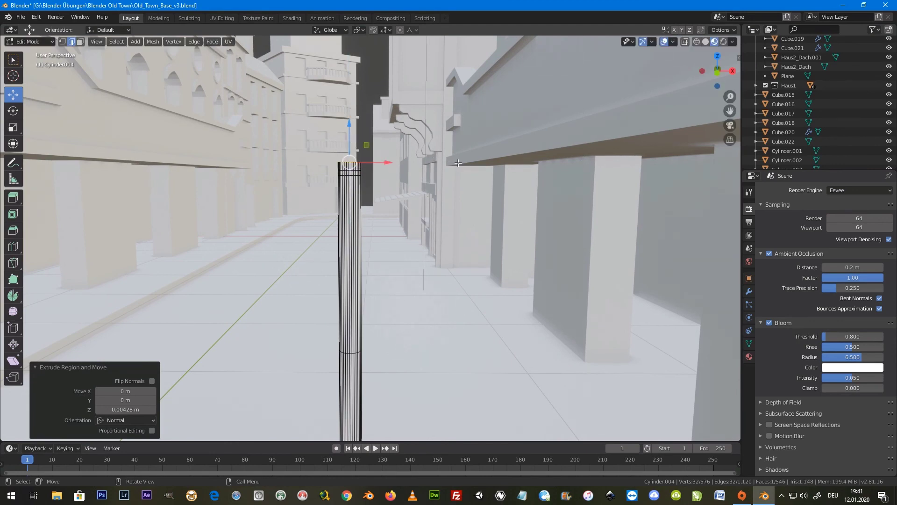
key("s")
left_click(437, 163)
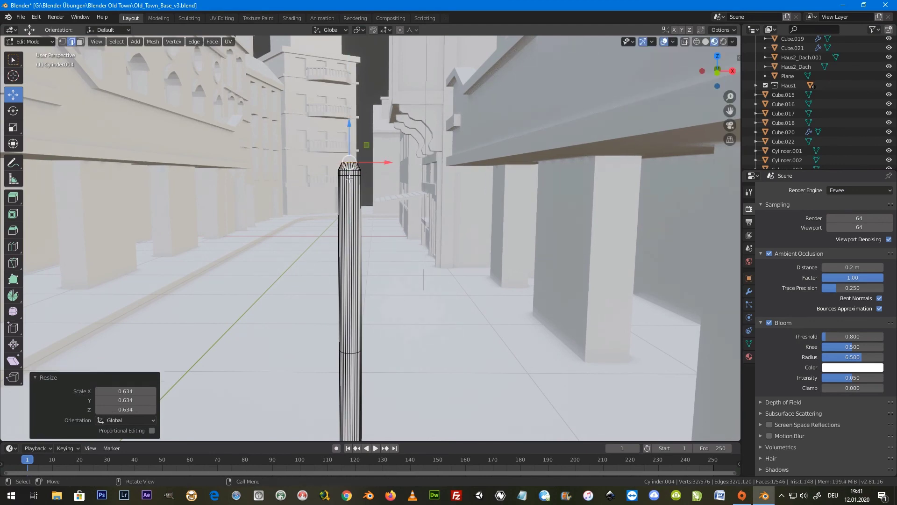
Step: In face mode, extrude the top face ring in place and widen it to 1.431
left_click(81, 42)
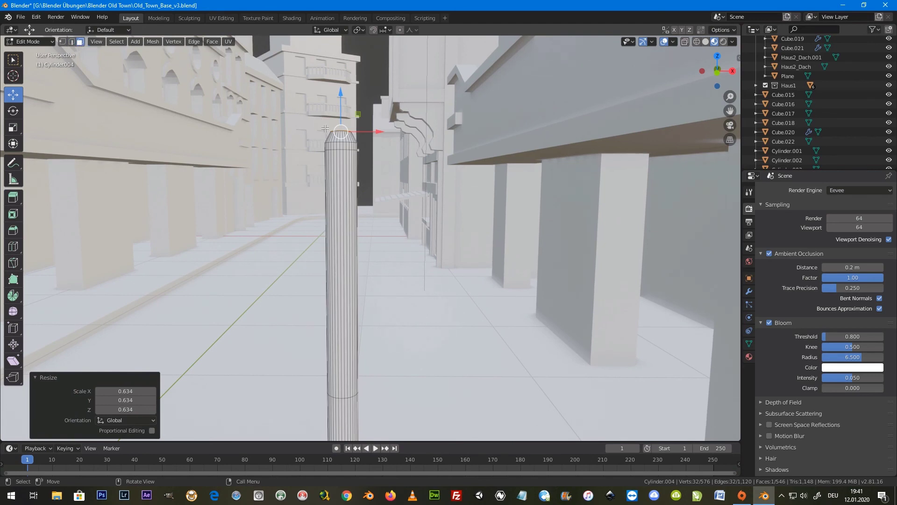
left_click(351, 147, "alt")
key("e")
right_click(393, 144)
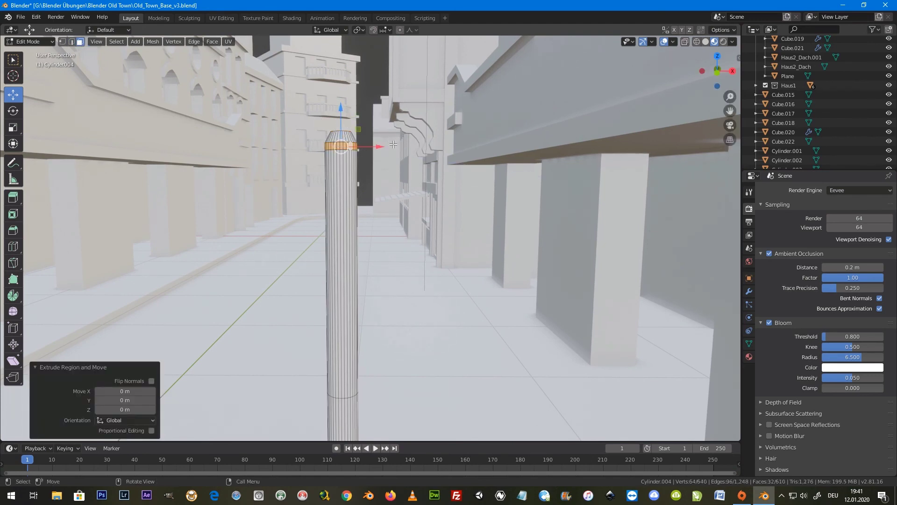
key("s")
left_click(416, 145)
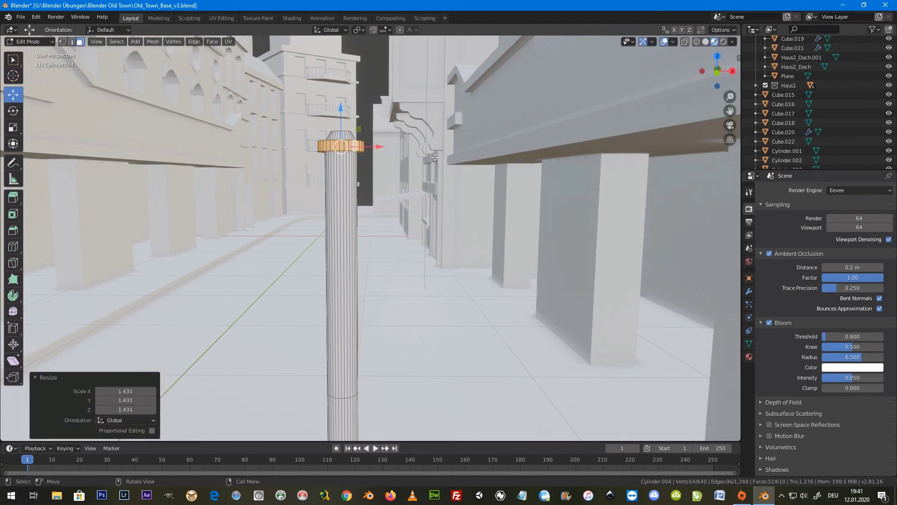
Step: Flatten the ring vertically to 0.365, then narrow it horizontally to 0.892
key("s")
key("z")
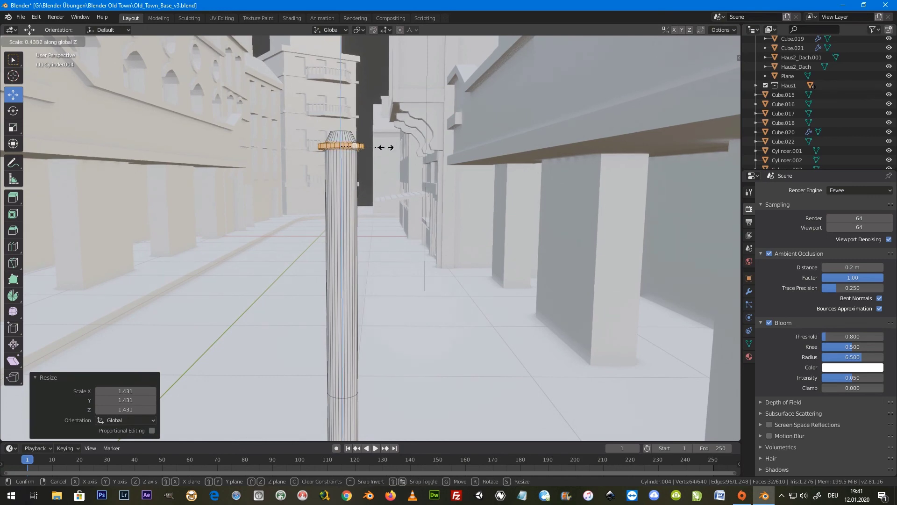
left_click(379, 146)
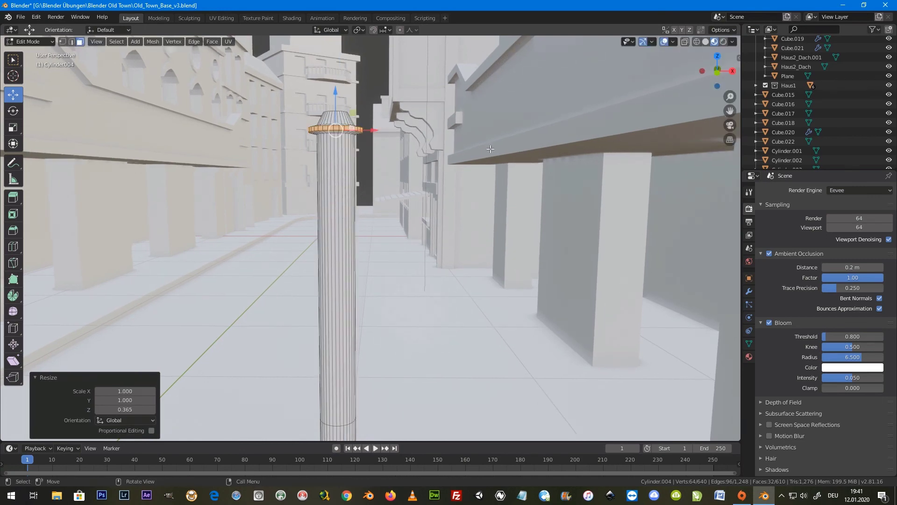
key("s")
key("shift+z")
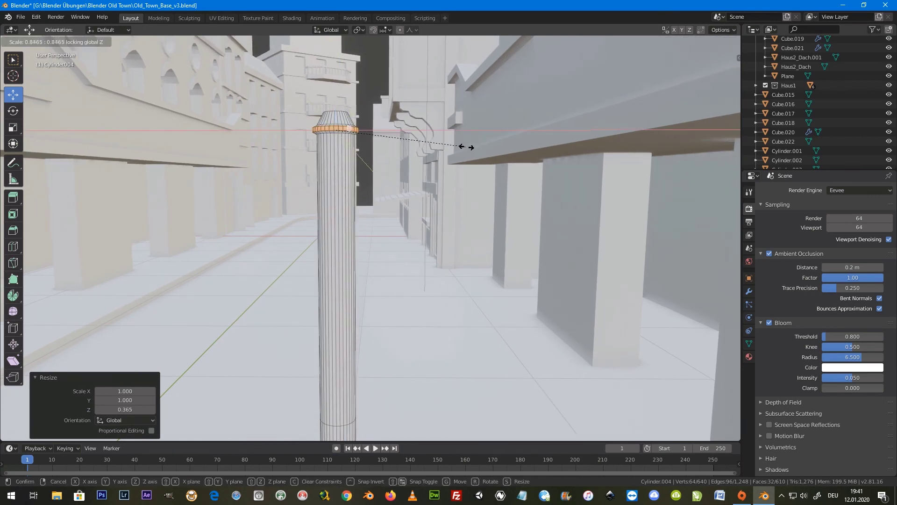
left_click(474, 148)
Step: Frame the view on the column top and box-select its top face
scroll(367, 145, "down", 2)
scroll(363, 167, "down", 3)
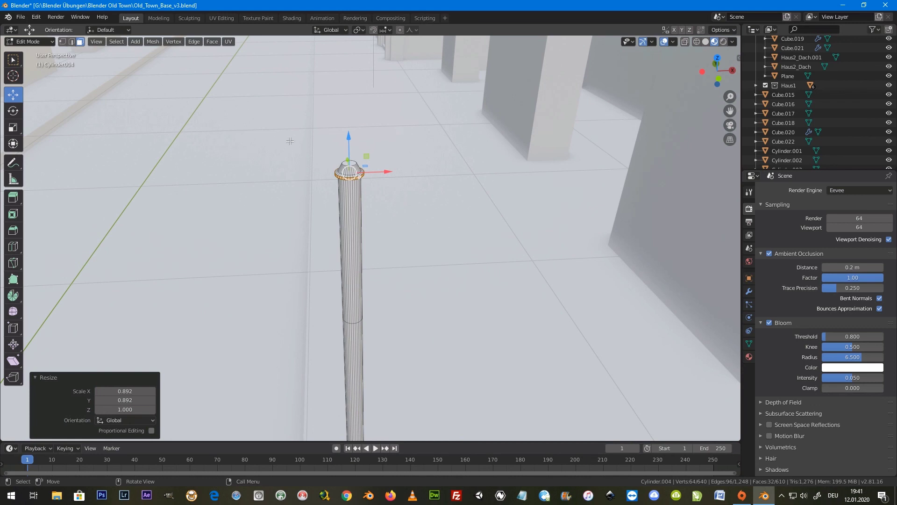
left_click(352, 162)
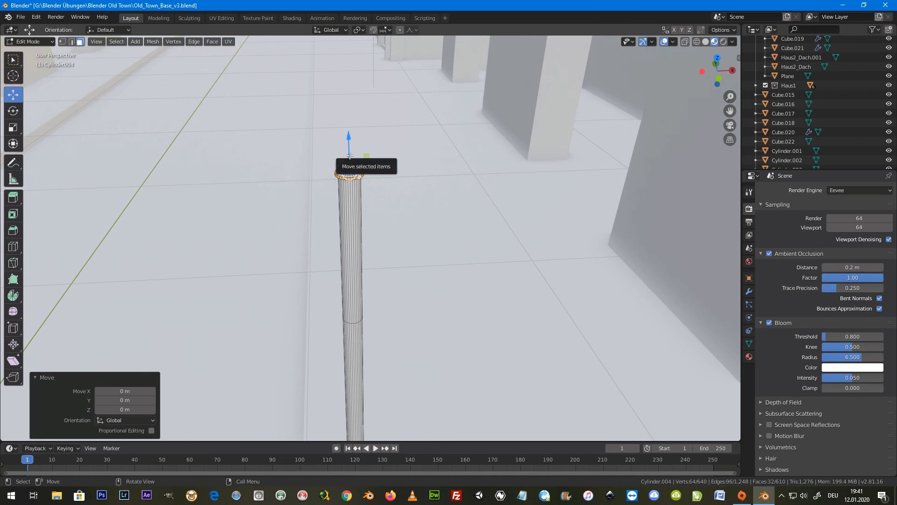
key("KP_Decimal")
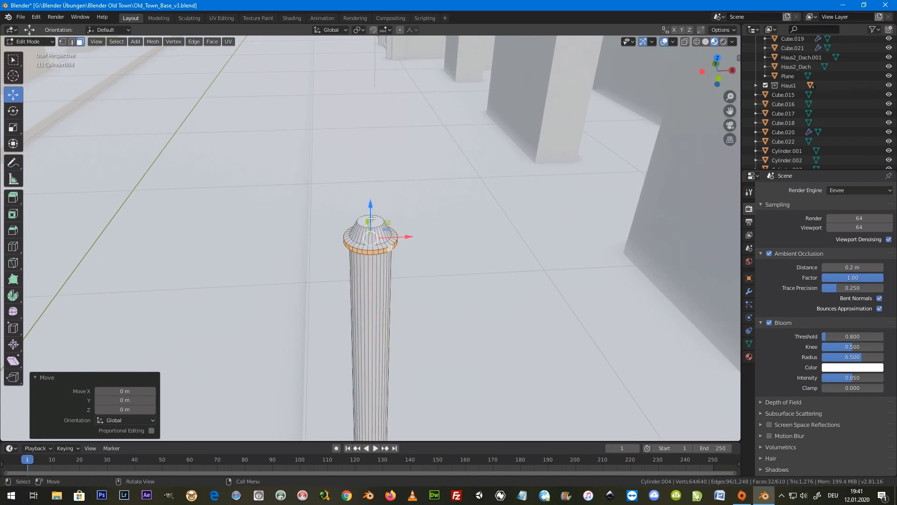
left_click(14, 63)
left_click(371, 218)
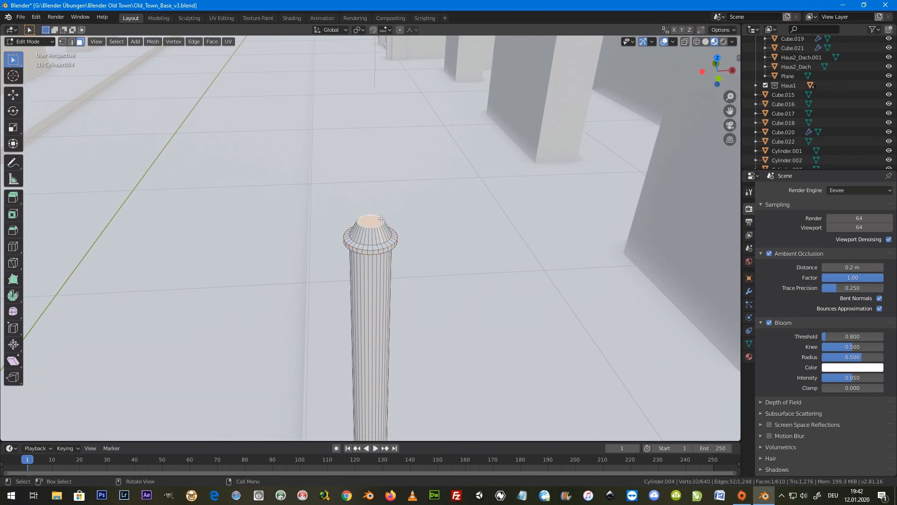
right_click(382, 218)
Step: Snap the 3D cursor to the column's selected top face and return to Object Mode
key("shift+s")
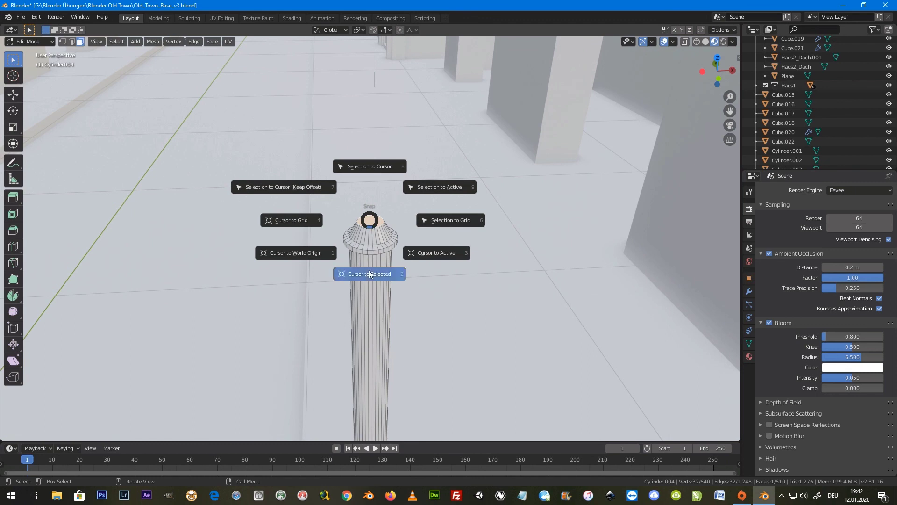
left_click(369, 270)
middle_click_drag(387, 221, 383, 212)
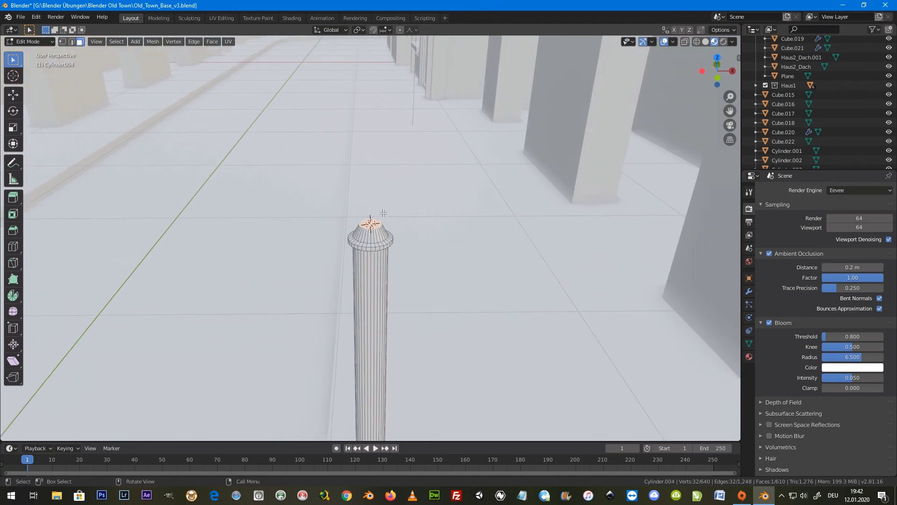
mouse_move(380, 224)
middle_mouse_down()
mouse_move(373, 269)
mouse_move(376, 250)
mouse_move(439, 285)
mouse_move(414, 290)
mouse_move(385, 221)
mouse_move(388, 310)
mouse_move(353, 338)
mouse_move(358, 345)
mouse_move(380, 300)
mouse_move(374, 337)
middle_mouse_up()
key("Tab")
scroll(385, 215, "up", 2)
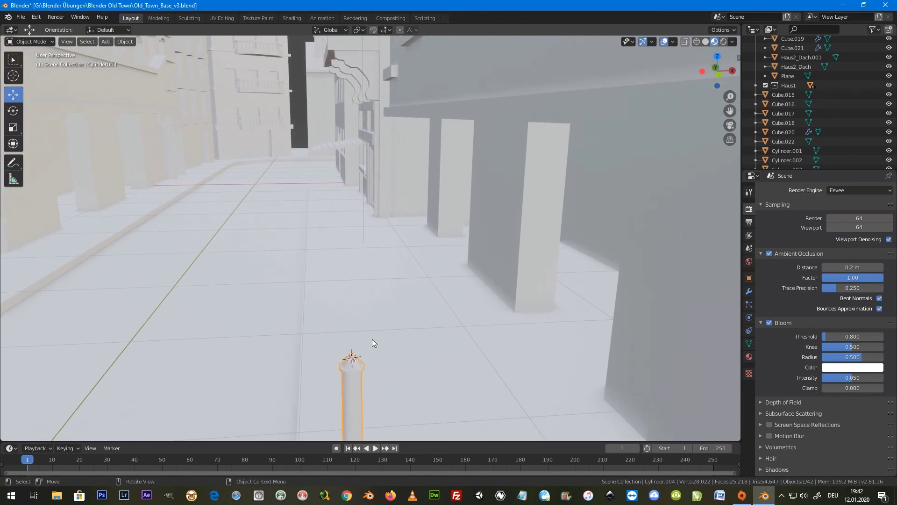
key("shift+a")
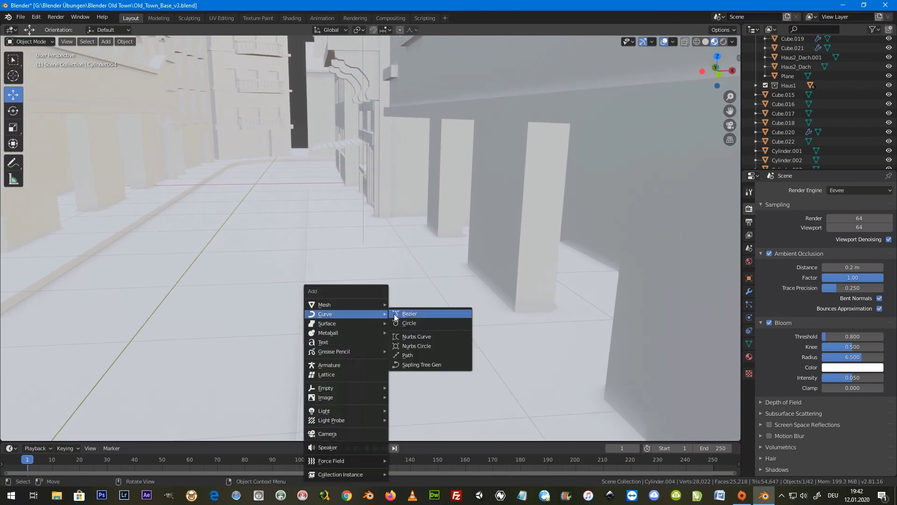
Step: Add a Bezier curve, scale it to 0.067, and rotate it 90° on Y and 90° on Z
left_click(405, 314)
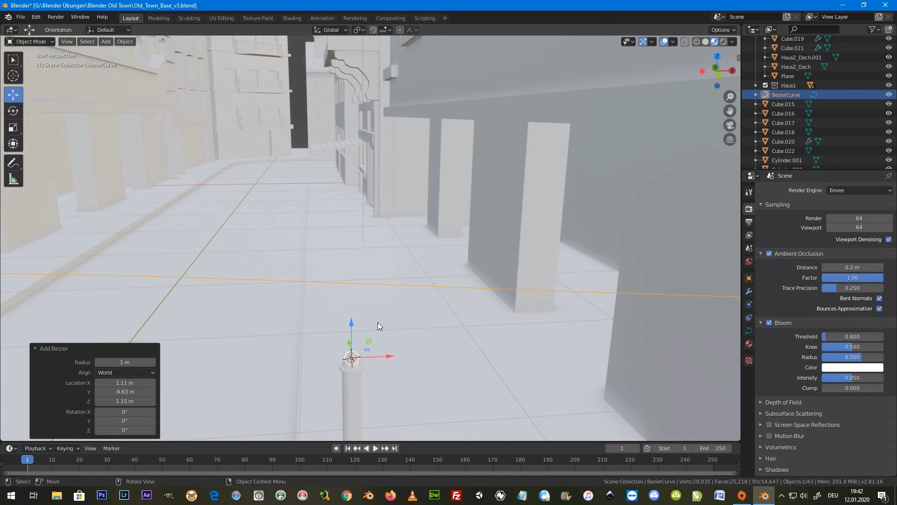
key("s")
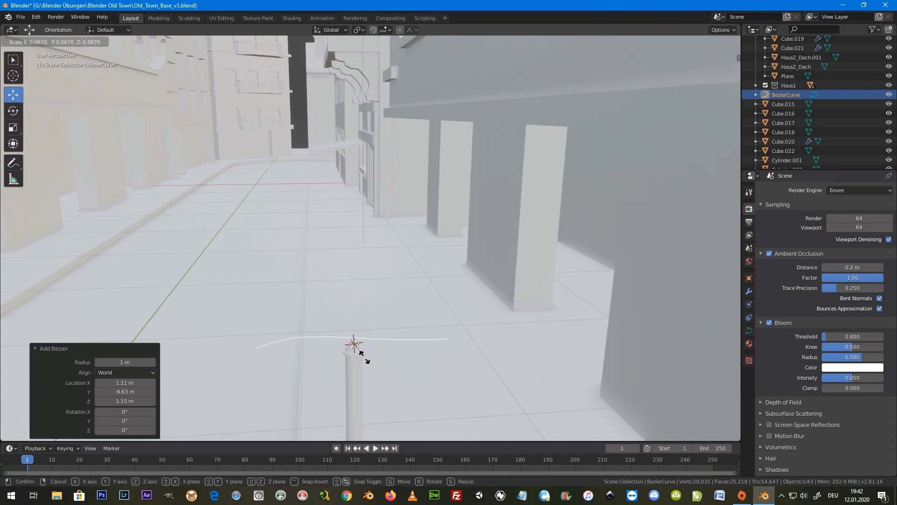
left_click(364, 357)
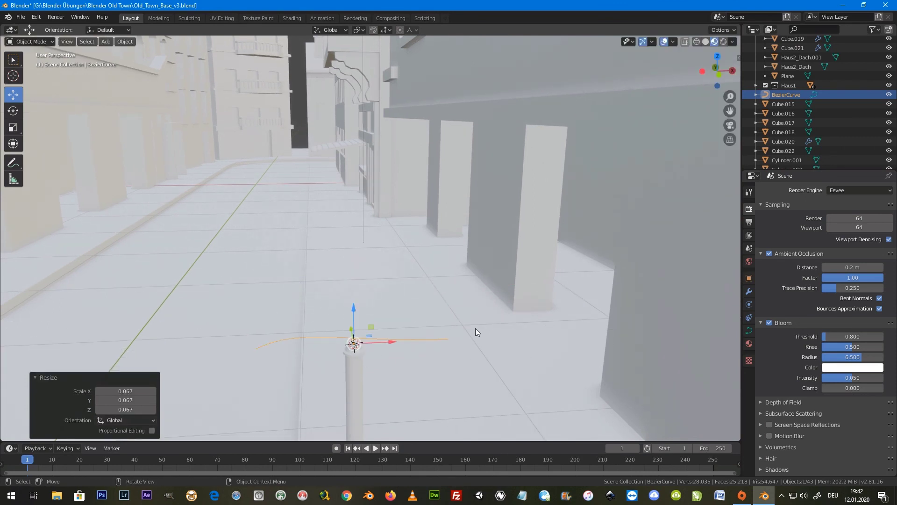
key("r")
key("y")
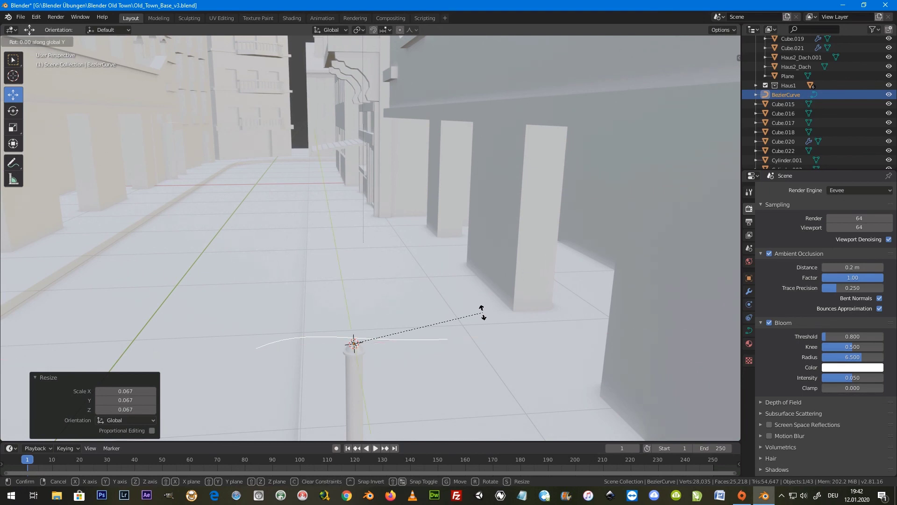
type("90")
key("Return")
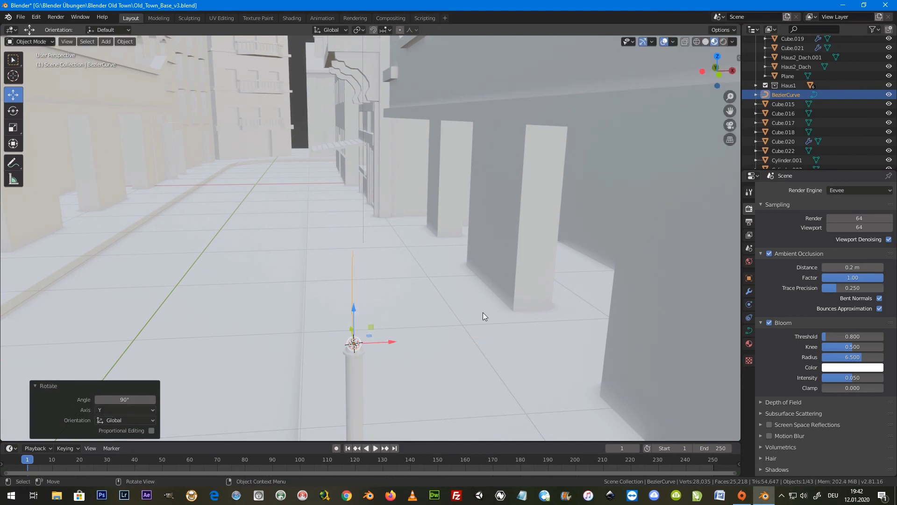
type("rz90")
key("Return")
Step: In front view, raise the curve along Z so its base sits on the column top
key("g")
key("z")
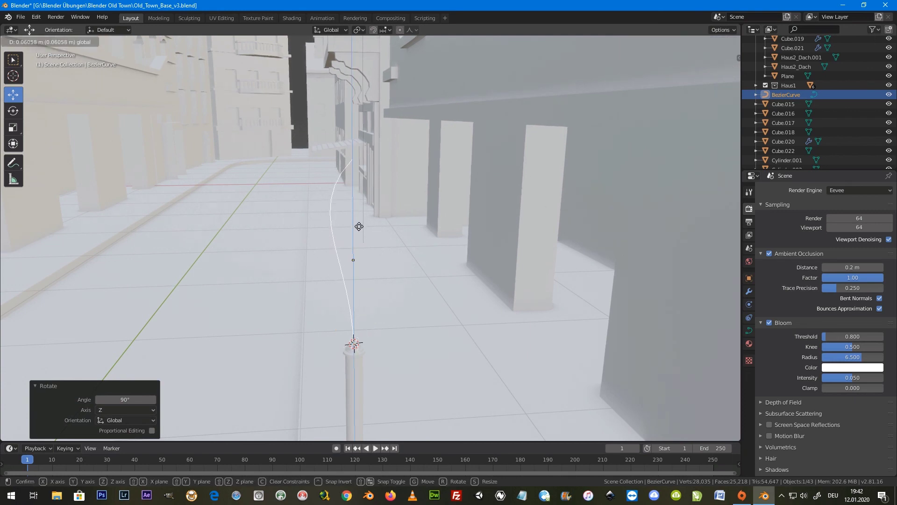
left_click(372, 314)
key("KP_1")
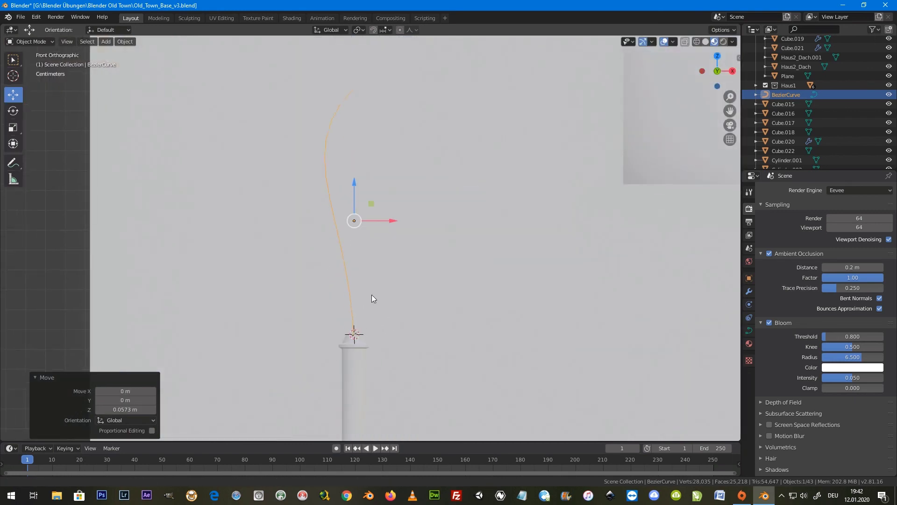
key("g")
key("z")
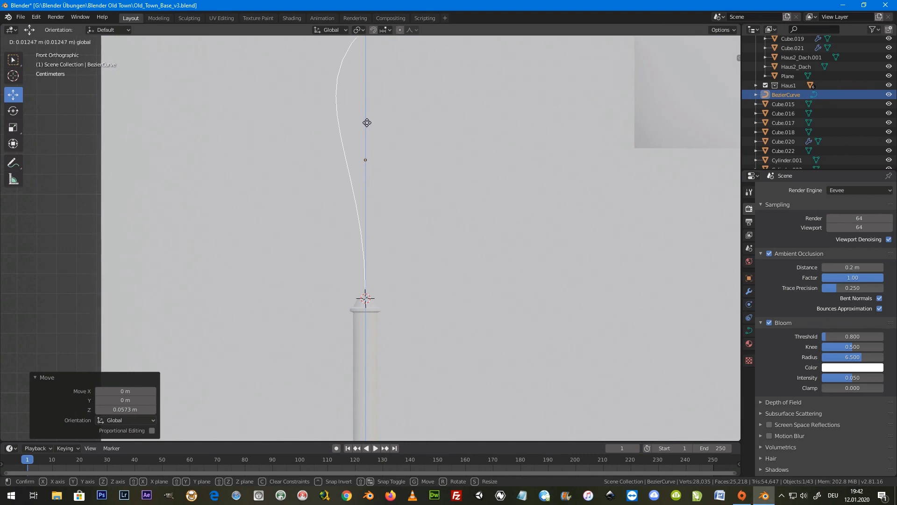
left_click(379, 144)
middle_click_drag(378, 145, 378, 217, "shift")
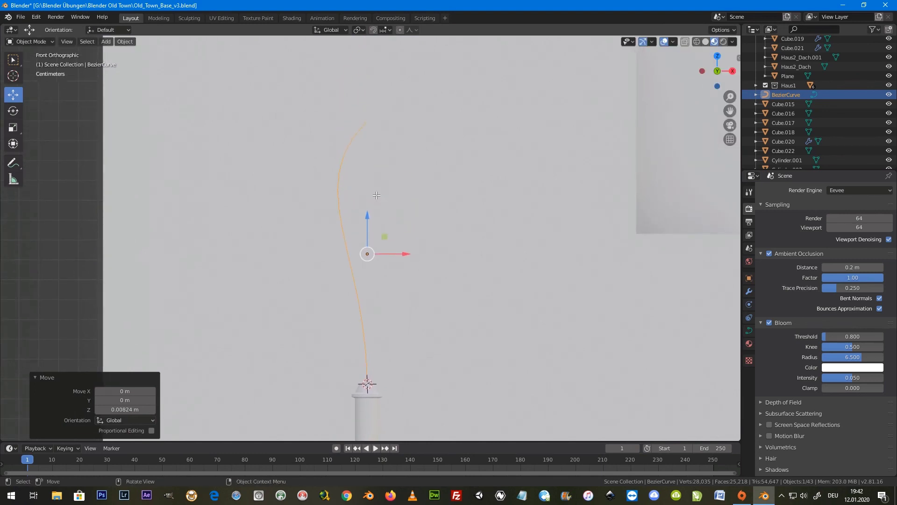
key("Tab")
scroll(377, 195, "down", 2)
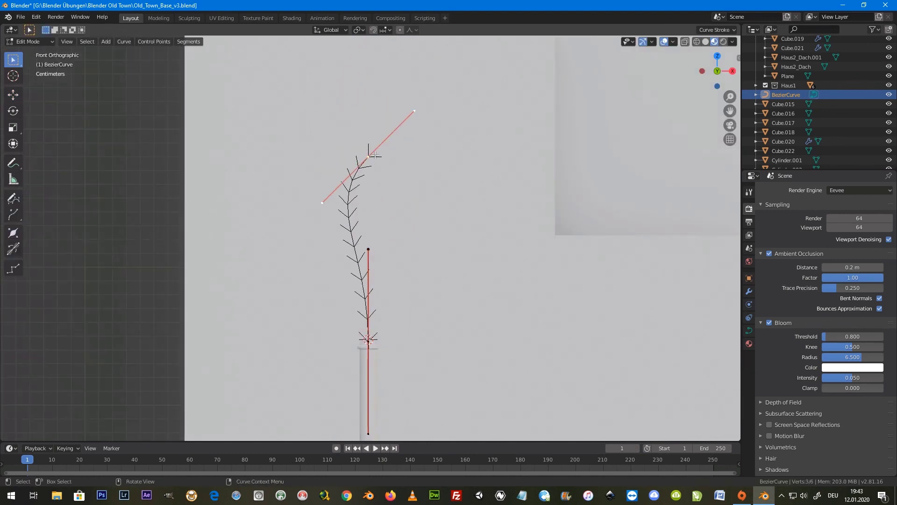
Step: Move the curve's top point up and right, then extrude a new point further right
key("g")
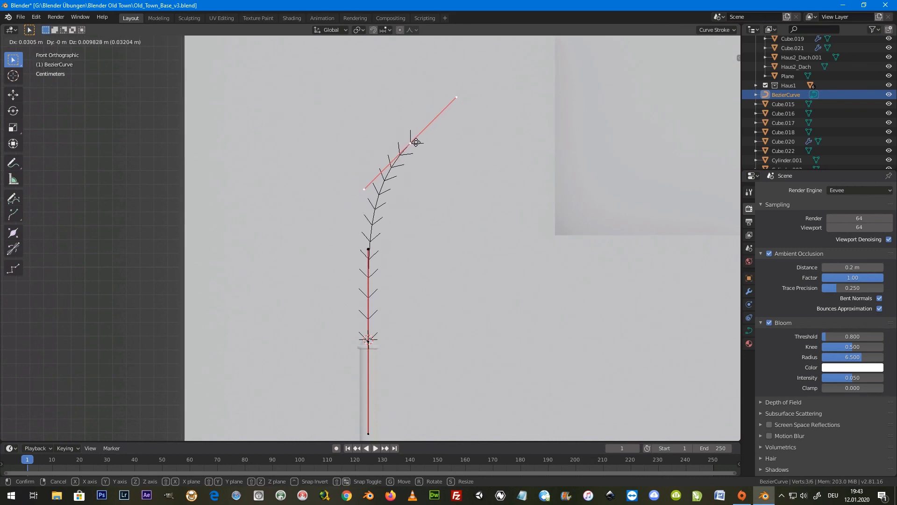
left_click(422, 100)
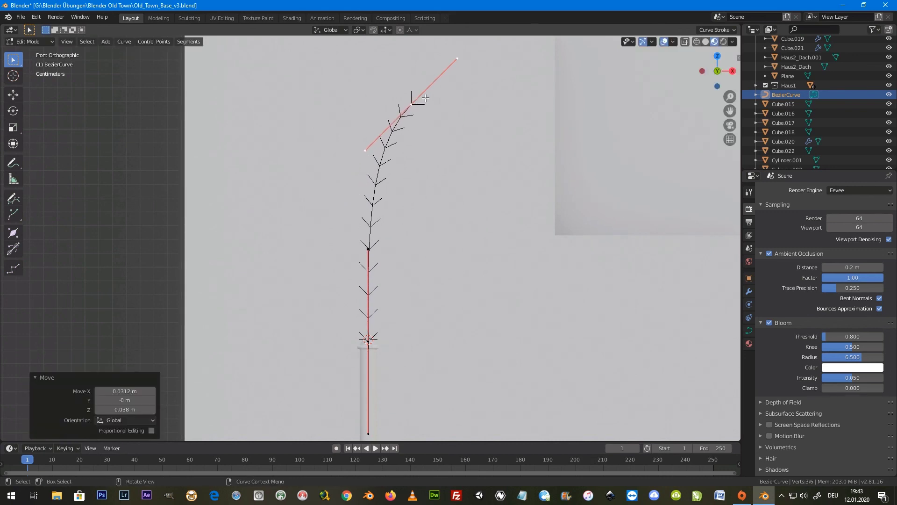
key("e")
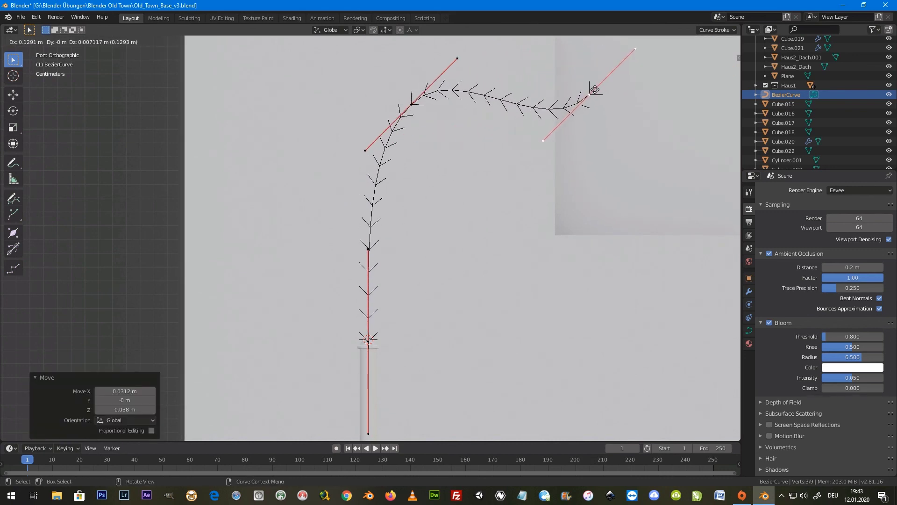
left_click(608, 97)
Step: Rotate and move the end point's handle so the arm's tip hooks downward
key("r")
left_click(565, 176)
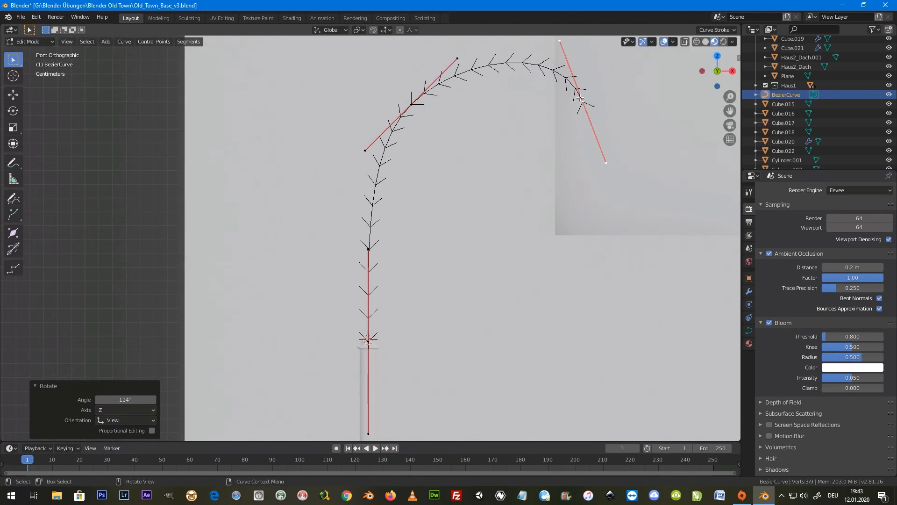
key("g")
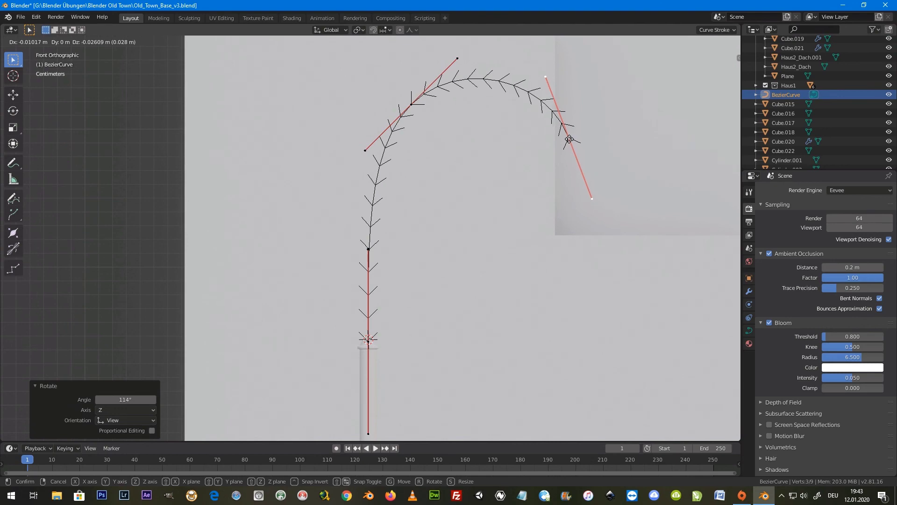
left_click(569, 138)
key("Tab")
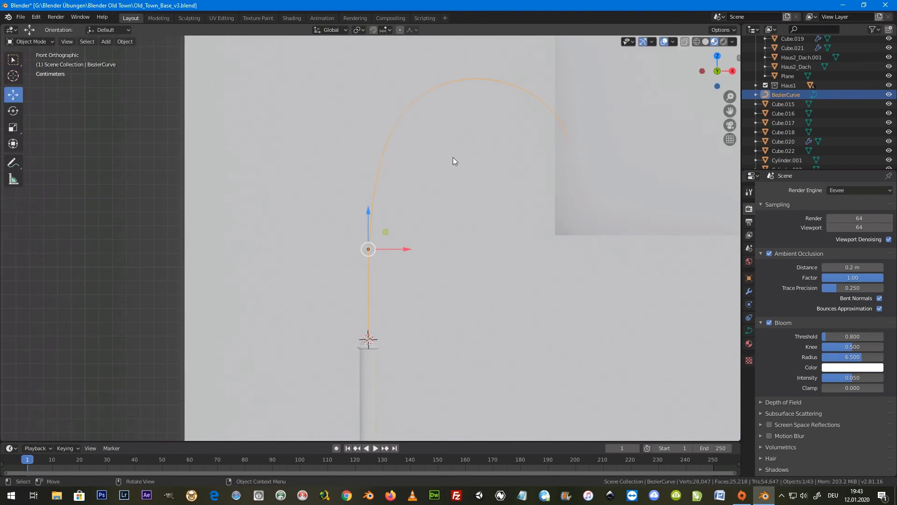
key("Tab")
key("Tab")
mouse_move(444, 133)
middle_mouse_down()
mouse_move(438, 215)
mouse_move(414, 215)
mouse_move(401, 256)
mouse_move(383, 259)
mouse_move(405, 227)
mouse_move(312, 237)
mouse_move(343, 223)
middle_mouse_up()
mouse_move(394, 137)
middle_mouse_down()
mouse_move(531, 279)
mouse_move(458, 343)
mouse_move(442, 382)
mouse_move(394, 380)
mouse_move(565, 350)
mouse_move(403, 347)
middle_mouse_up()
scroll(394, 380, "down", 4)
Step: Add a Bezier circle on the open ground by the street, scaled to 0.089
right_click(517, 330, "shift")
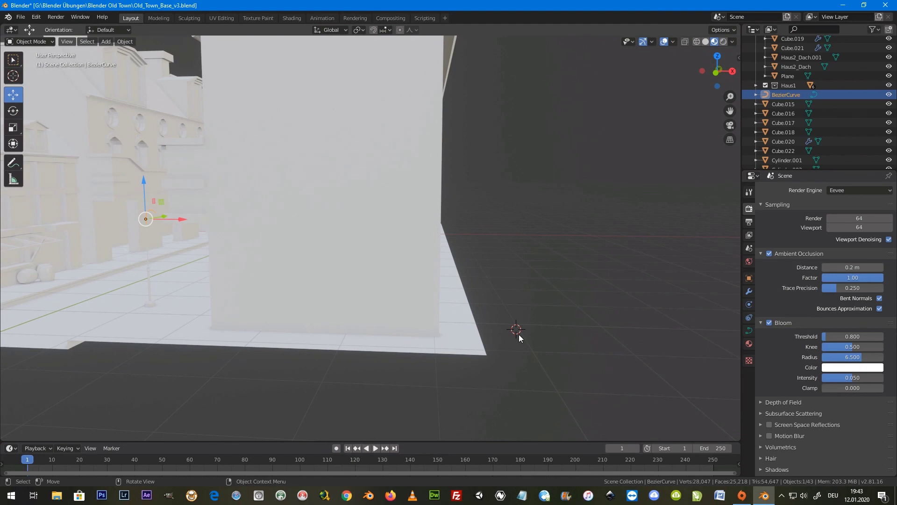
key("shift+a")
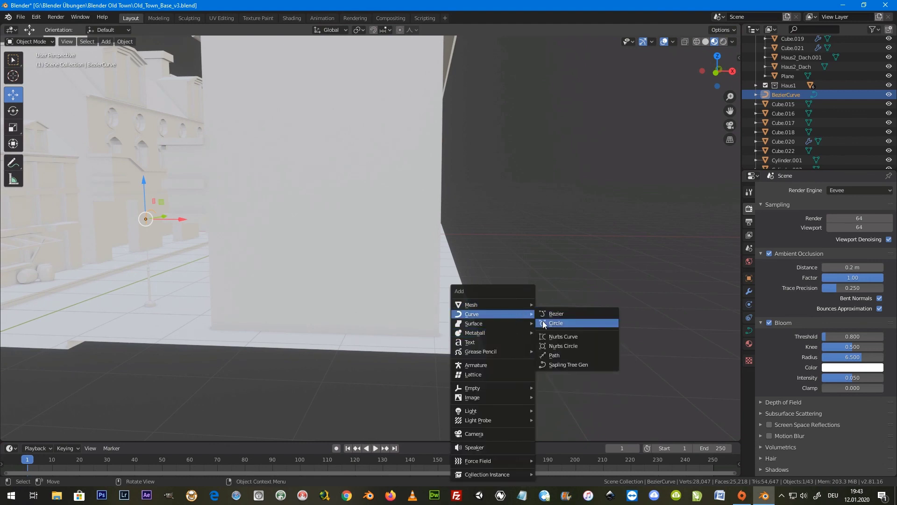
left_click(544, 323)
key("s")
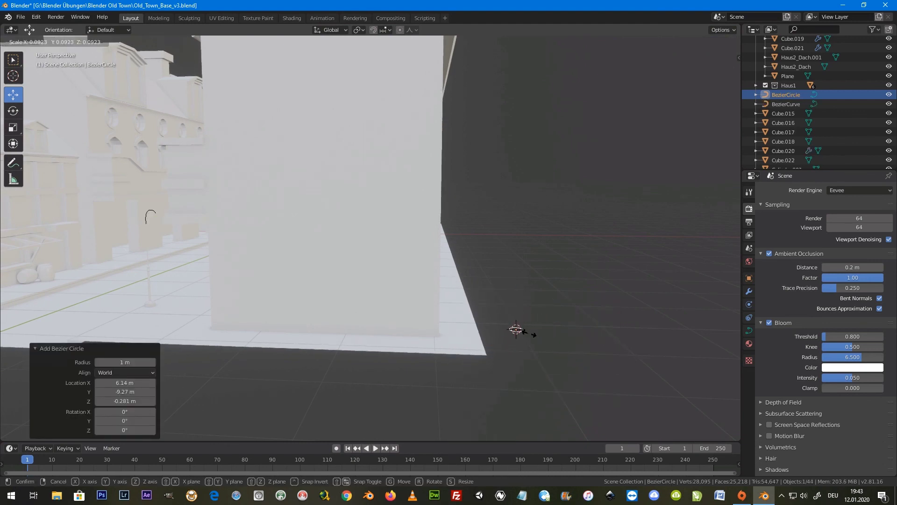
left_click(529, 331)
scroll(144, 211, "up", 5)
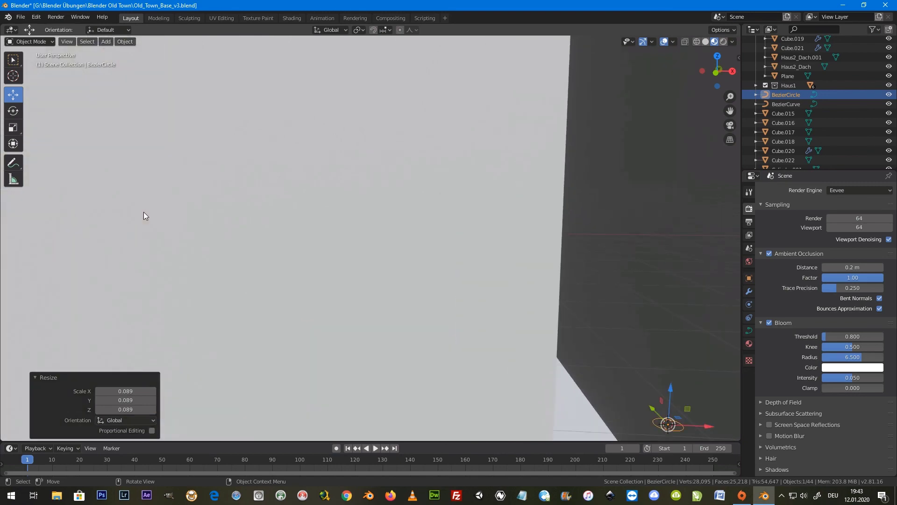
scroll(264, 212, "down", 5)
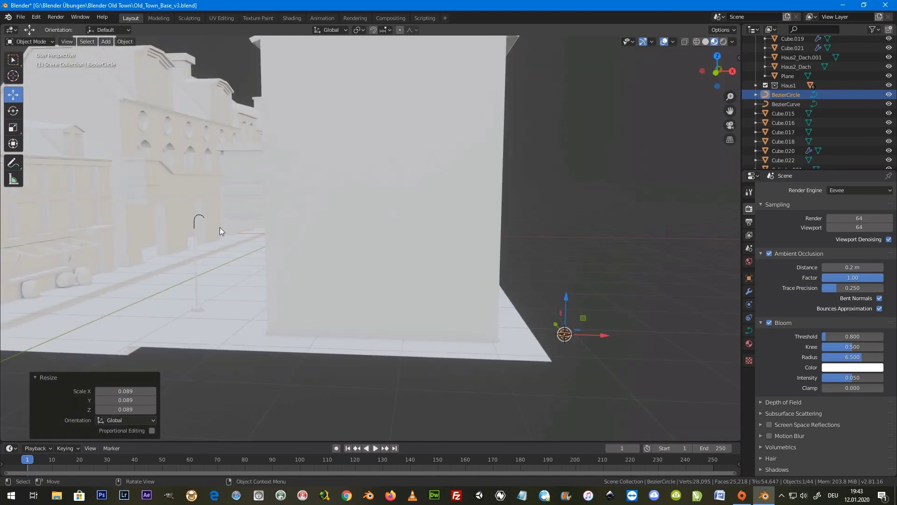
Step: Select the BezierCurve lamp arm and frame it in the view
left_click(195, 224)
key("KP_Decimal")
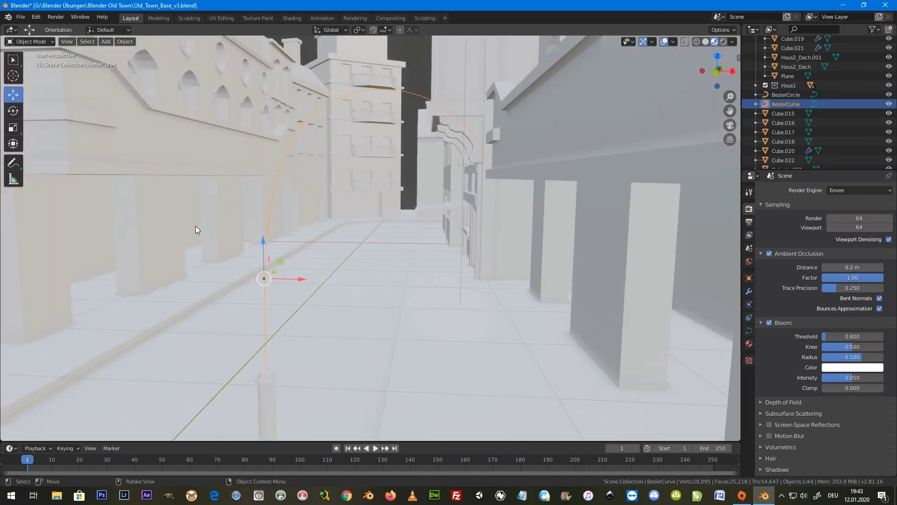
middle_click_drag(436, 168, 498, 223)
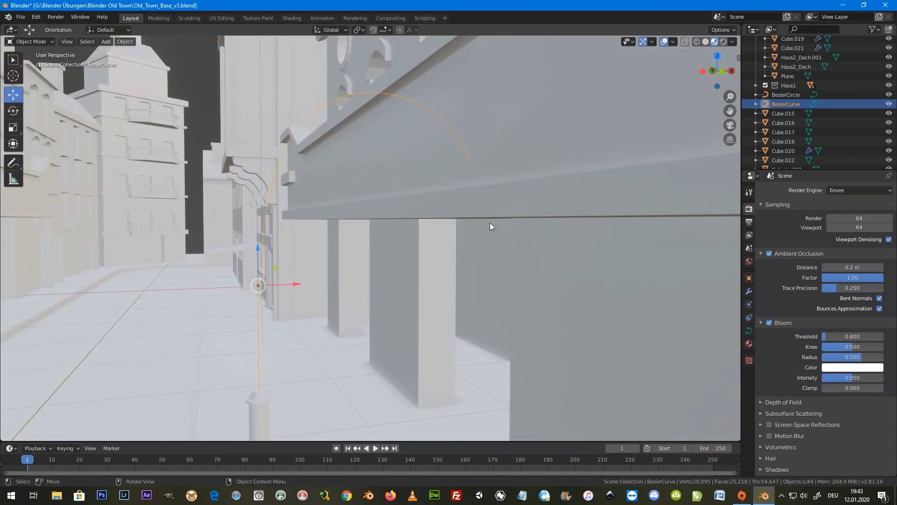
Step: In the arm's Geometry settings, set Taper Object to BezierCircle and increase Extrude
left_click(749, 329)
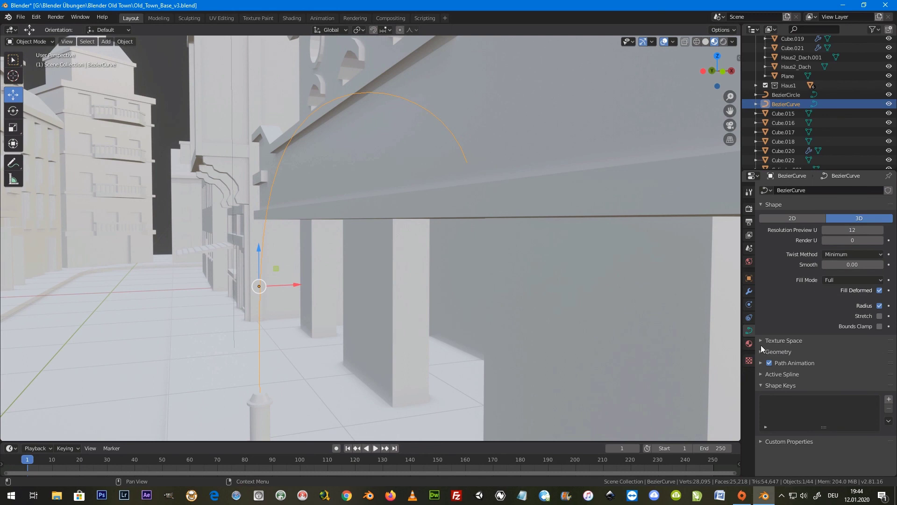
left_click(763, 353)
scroll(764, 356, "down", 2)
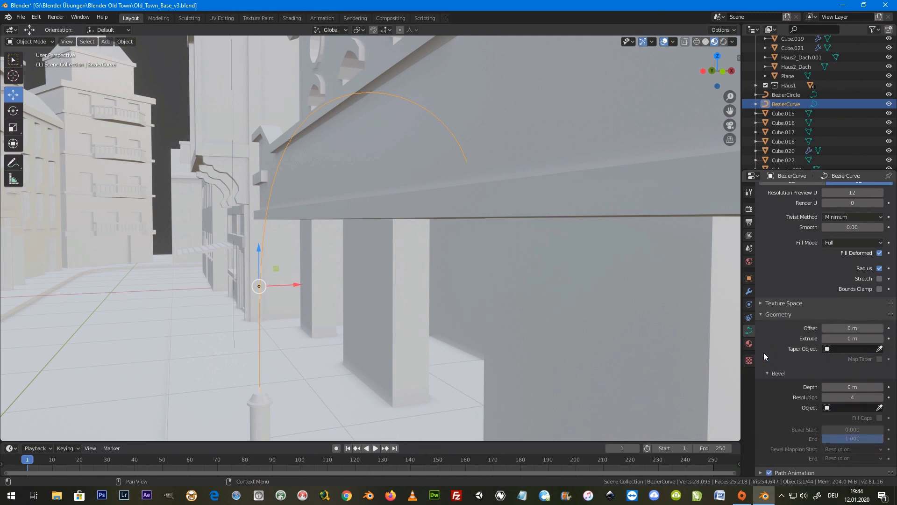
left_click(834, 350)
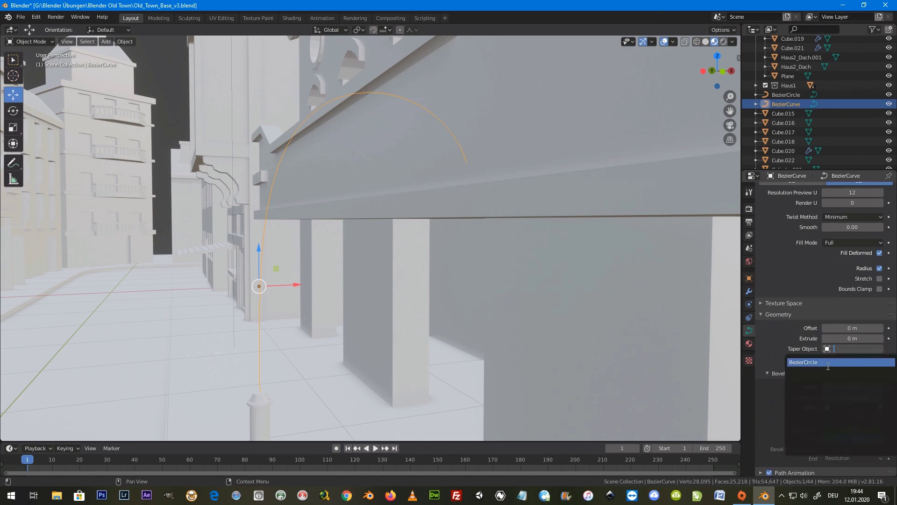
left_click(829, 363)
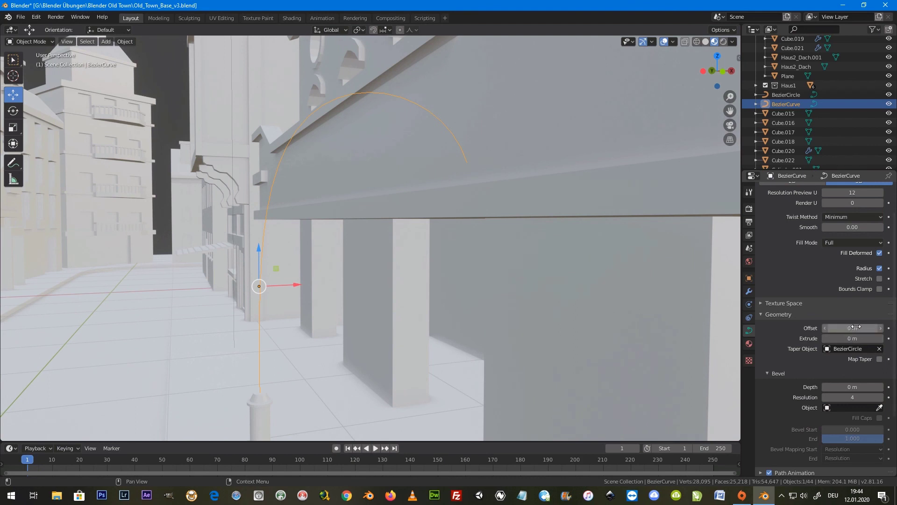
left_click_drag(853, 338, 867, 338)
scroll(498, 262, "up", 5)
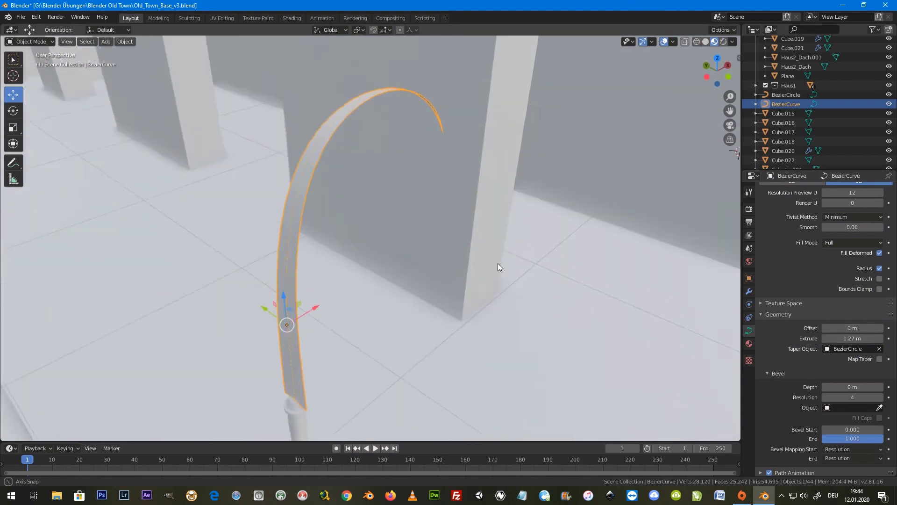
scroll(518, 228, "up", 3)
middle_click_drag(517, 228, 518, 190)
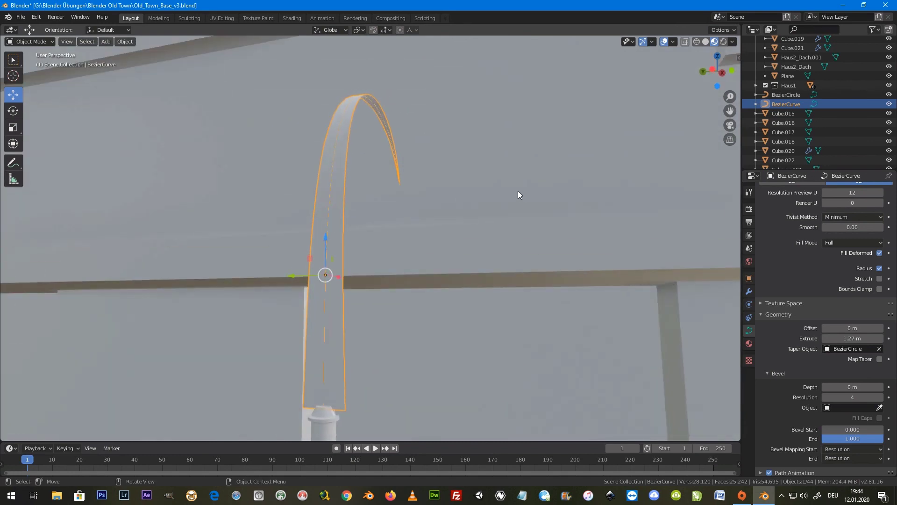
Step: Clear the arm's Taper Object and reduce its Extrude back down to 0.17 m
left_click(880, 350)
scroll(423, 299, "down", 1)
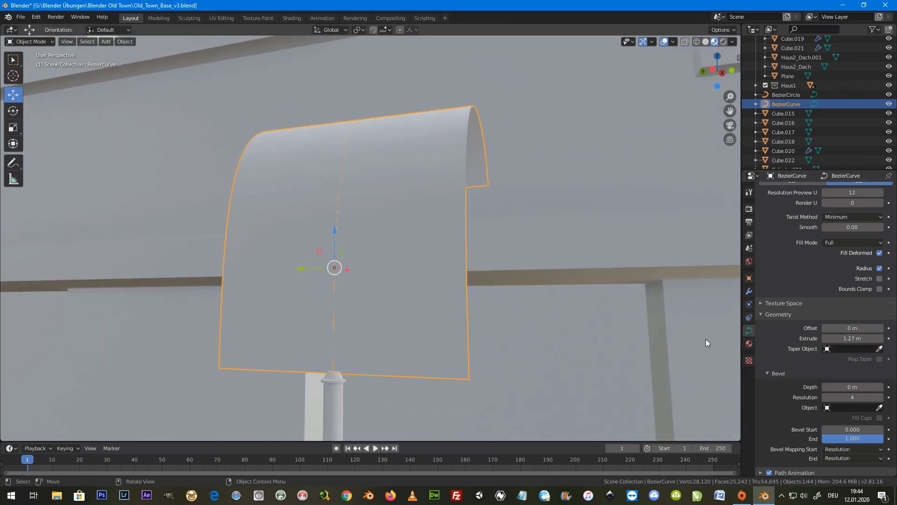
left_click_drag(847, 337, 827, 337)
left_click(861, 340)
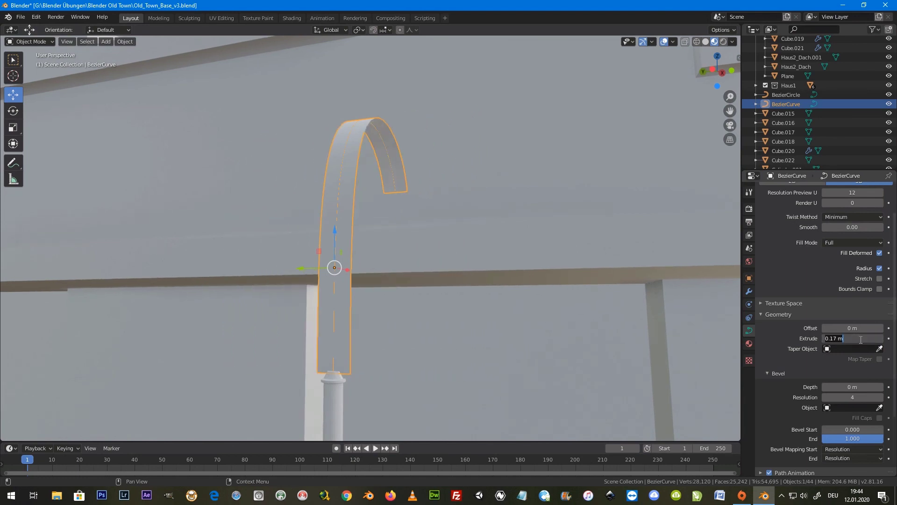
key("Return")
left_click(835, 408)
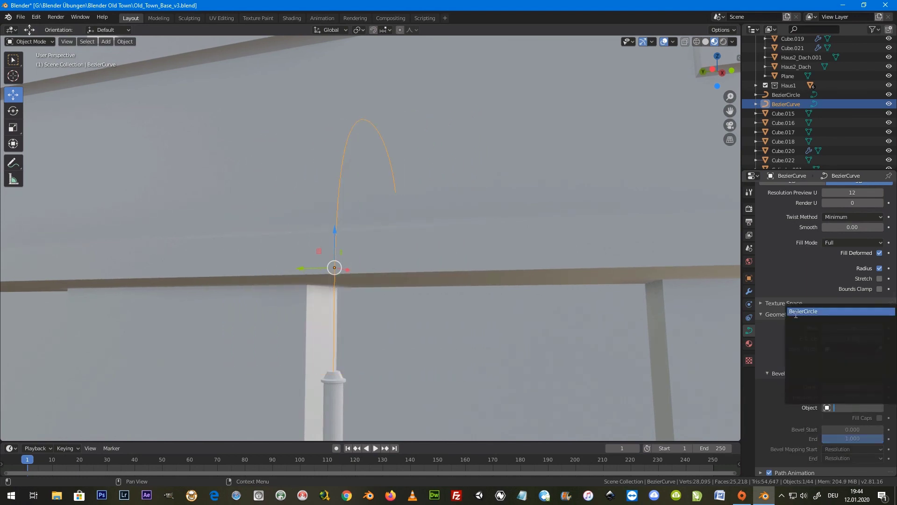
Step: Set the arm's Bevel Object to BezierCircle and view the tube looking down the street
left_click(795, 312)
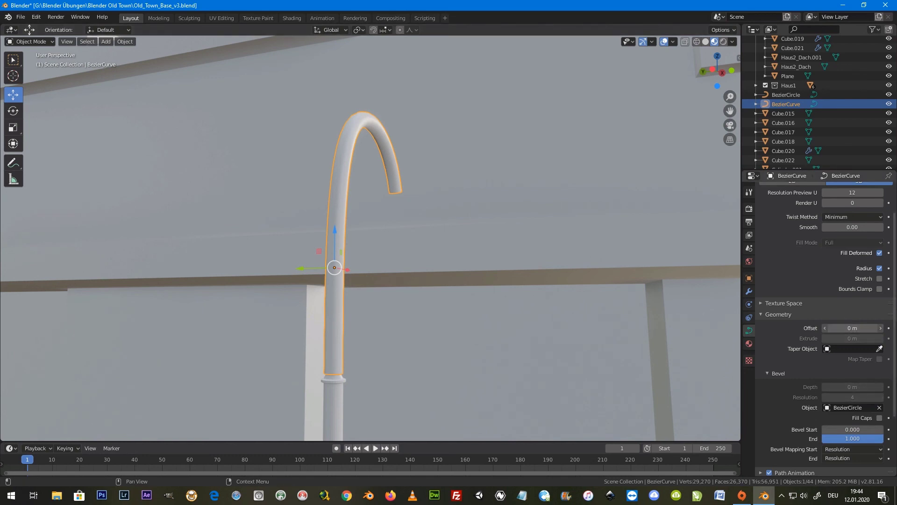
scroll(868, 343, "up", 1)
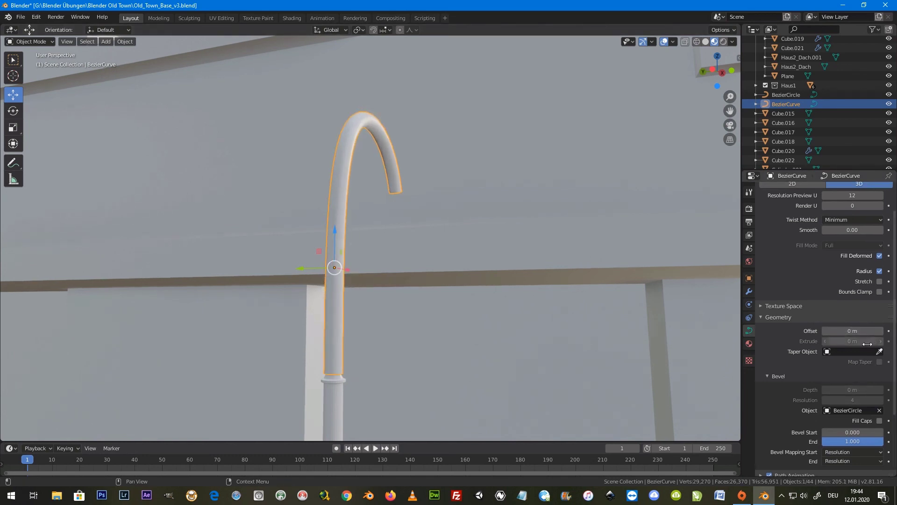
mouse_move(519, 340)
middle_mouse_down()
mouse_move(500, 354)
mouse_move(424, 365)
mouse_move(491, 368)
mouse_move(302, 272)
mouse_move(4, 146)
mouse_move(603, 143)
middle_mouse_up()
Step: Select the BezierCircle, zoom in on the lamp, and begin scaling it down toward 0.95
left_click(614, 199)
scroll(481, 244, "down", 2)
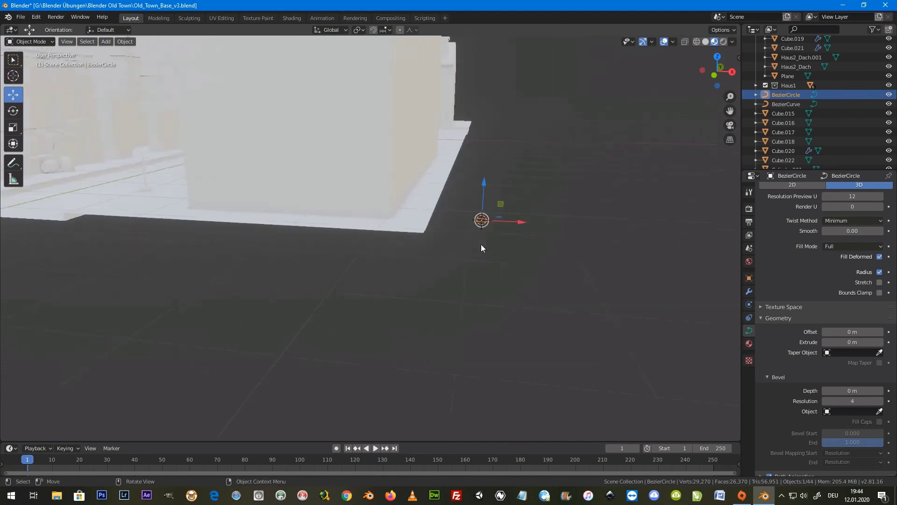
scroll(525, 280, "down", 6)
scroll(492, 219, "down", 1)
scroll(492, 220, "up", 2)
scroll(554, 193, "up", 3)
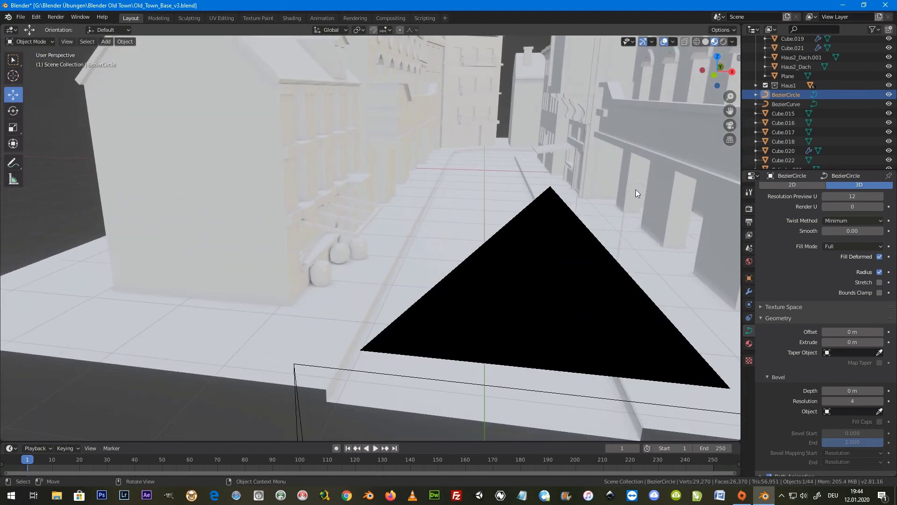
scroll(636, 189, "up", 3)
scroll(558, 240, "up", 1)
scroll(518, 236, "up", 2)
scroll(472, 239, "up", 2)
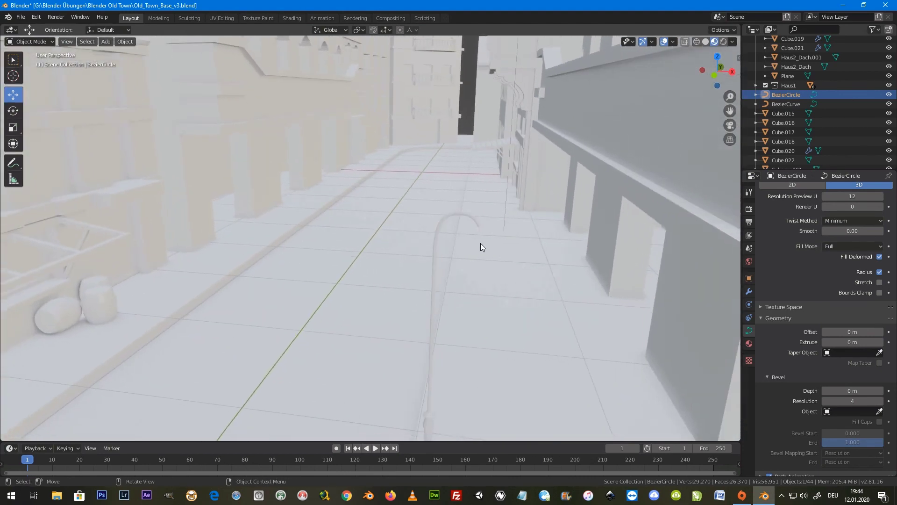
scroll(472, 242, "up", 2)
scroll(481, 247, "up", 1)
middle_click_drag(480, 252, 346, 202, "shift")
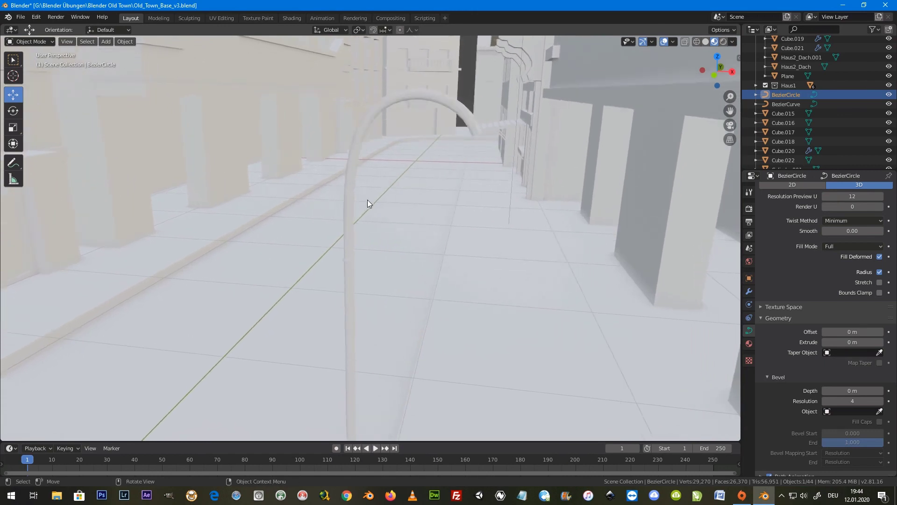
scroll(367, 200, "up", 1)
key("s")
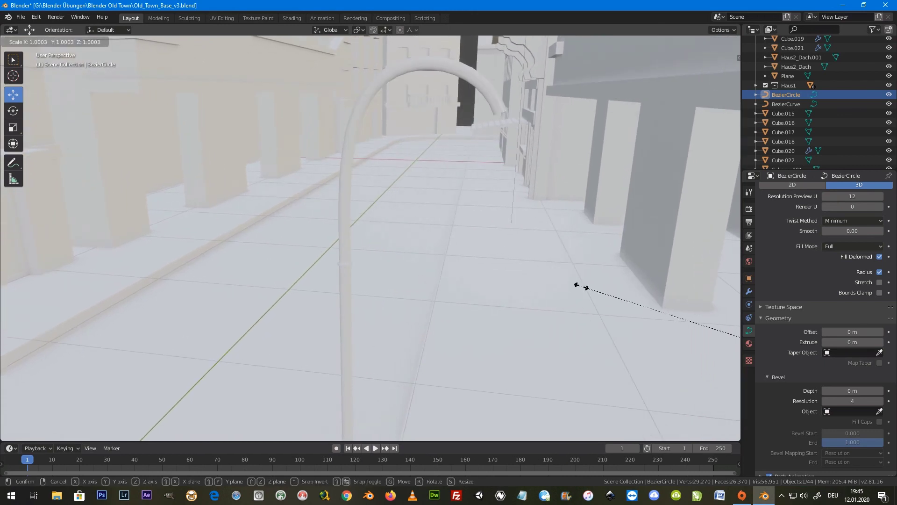
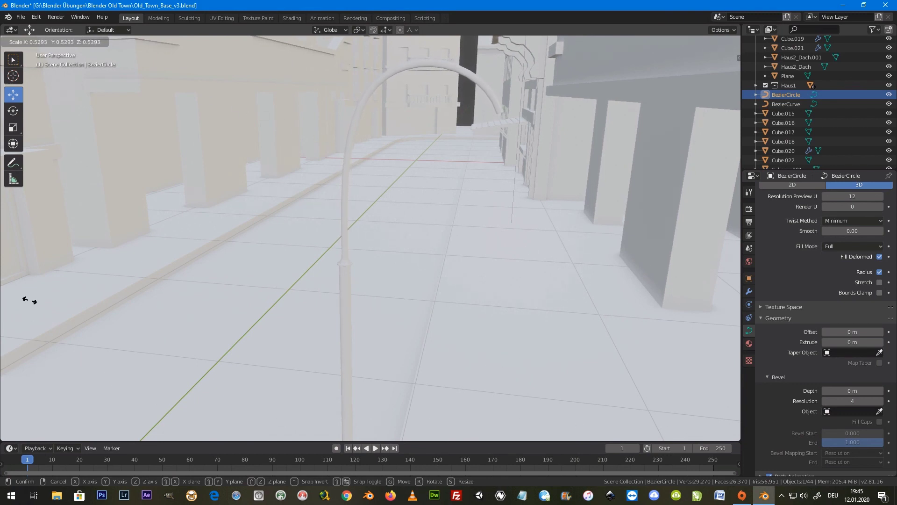
Step: Shrink the BezierCircle bevel profile to 0.456, then edit the BezierCurve lamp post's points
left_click(712, 39)
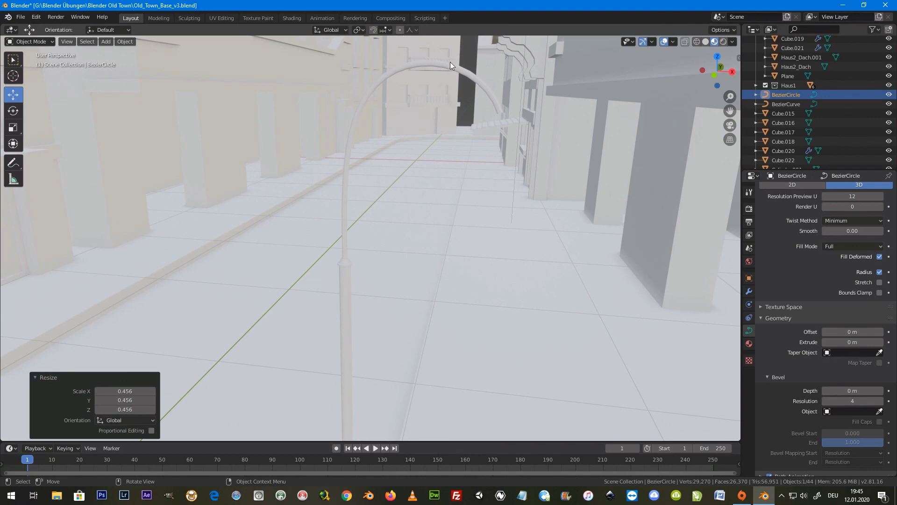
left_click(493, 99)
key("Tab")
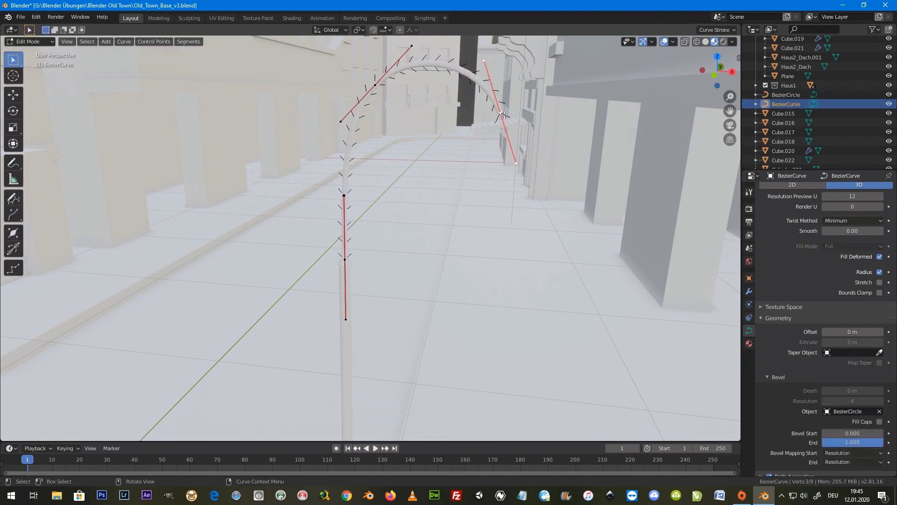
Step: Switch to a front orthographic view of the curve and extrude a new point from its end
middle_click_drag(430, 120, 409, 96)
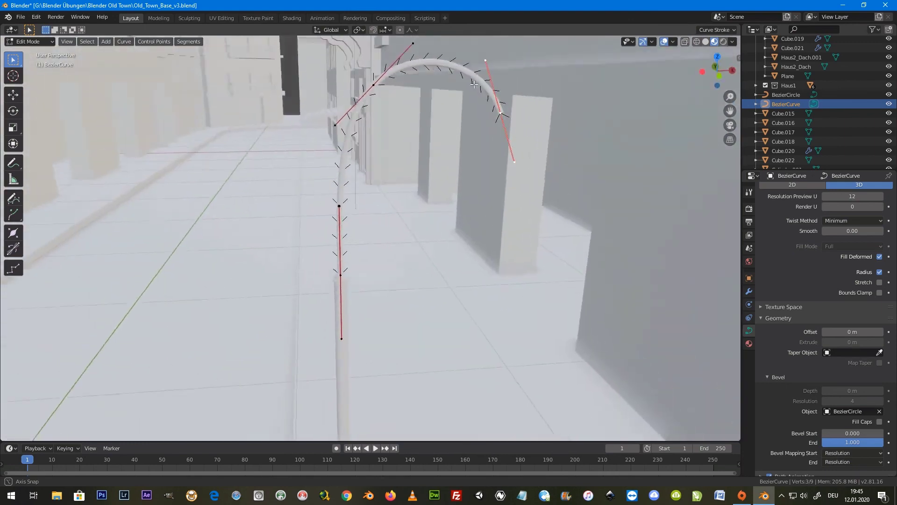
middle_click_drag(408, 96, 506, 114)
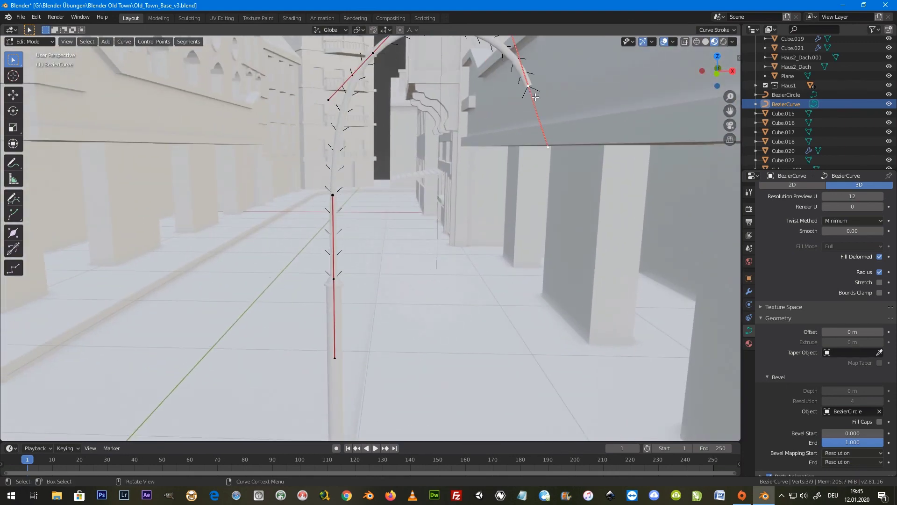
key("KP_1")
key("e")
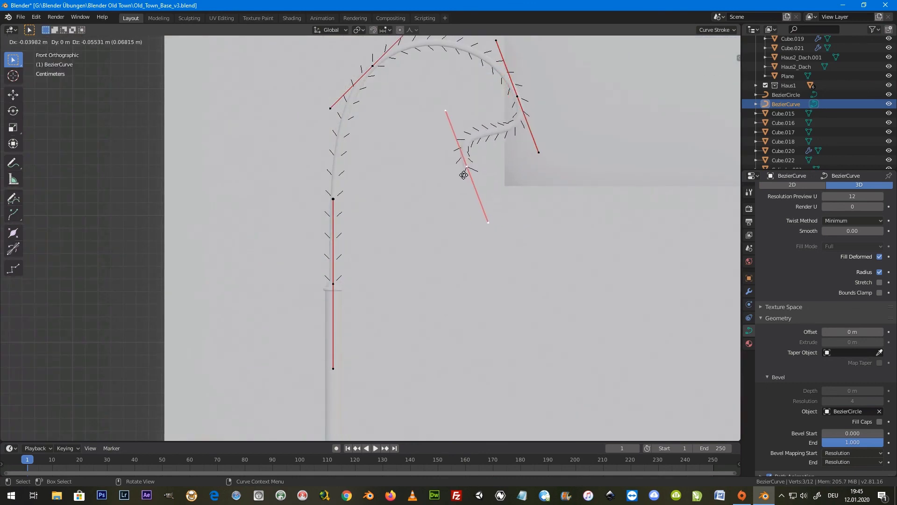
Step: Place the extruded point inside the hook, turning its handle about 45° and resizing it
left_click(461, 171)
key("r")
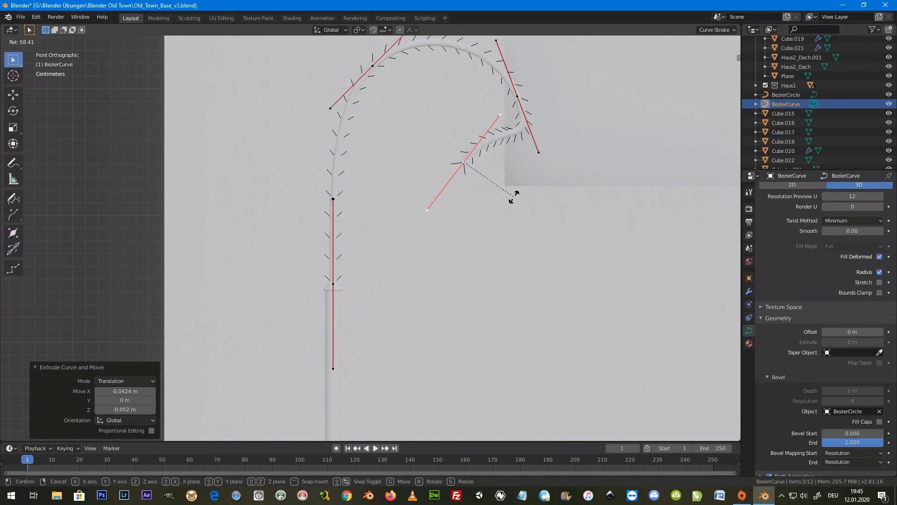
left_click(523, 186)
key("s")
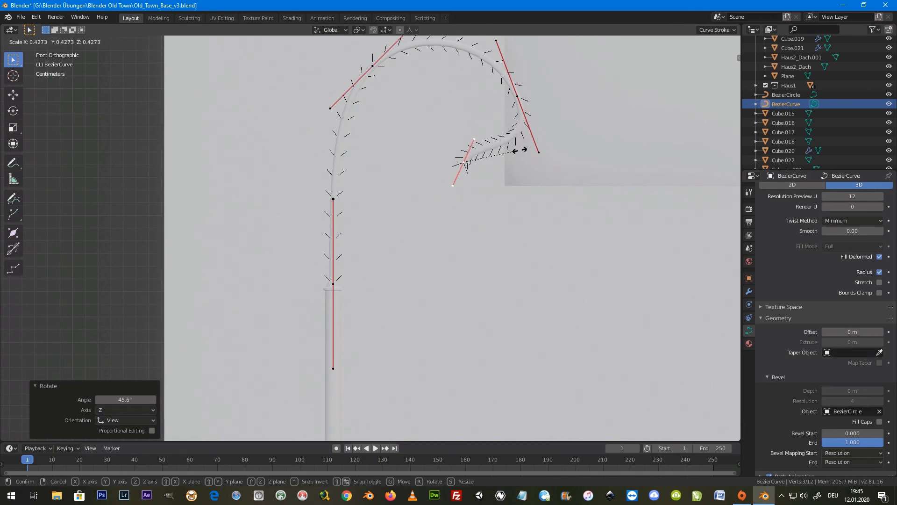
left_click(528, 146)
key("g")
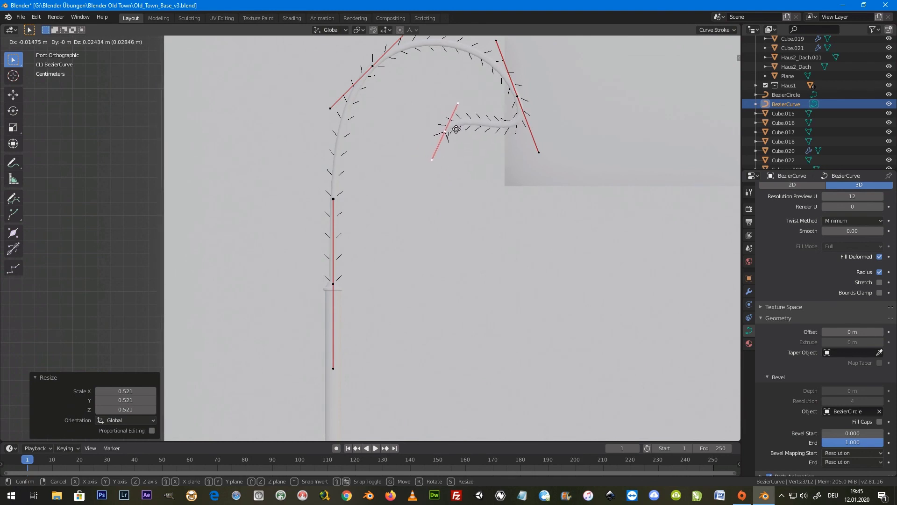
left_click(464, 130)
Step: Move the hook's end point upward and enlarge its handle to 0.676
left_click(519, 93)
key("g")
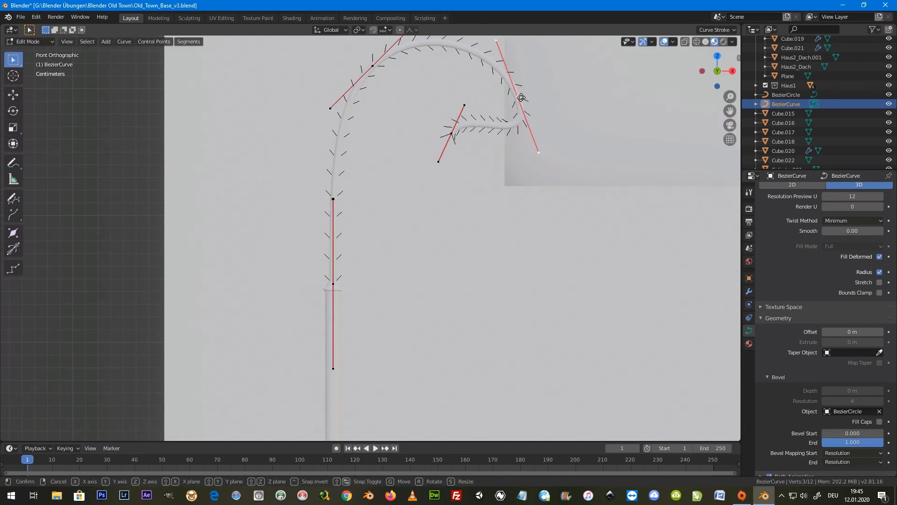
left_click(556, 113)
key("s")
left_click(565, 134)
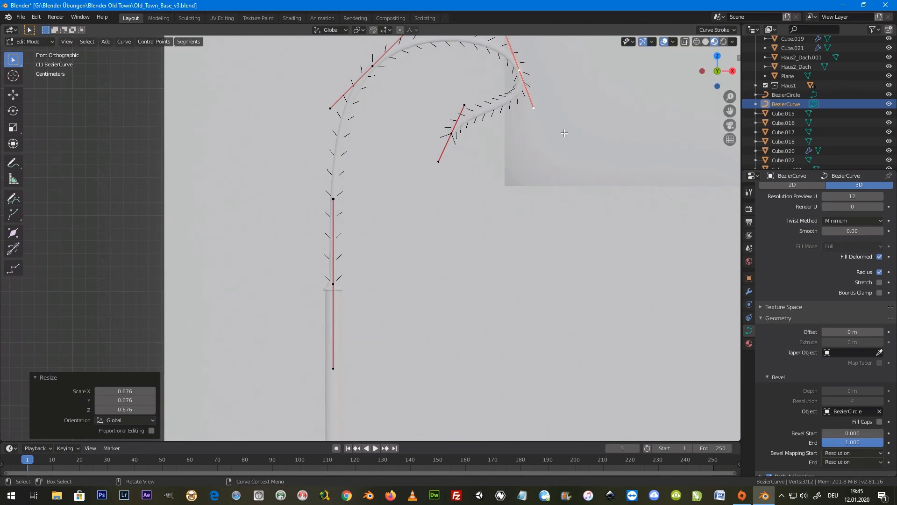
Step: Shift the end control point right, rotate its handle to -62°, and move it down-right
left_click(450, 133)
key("g")
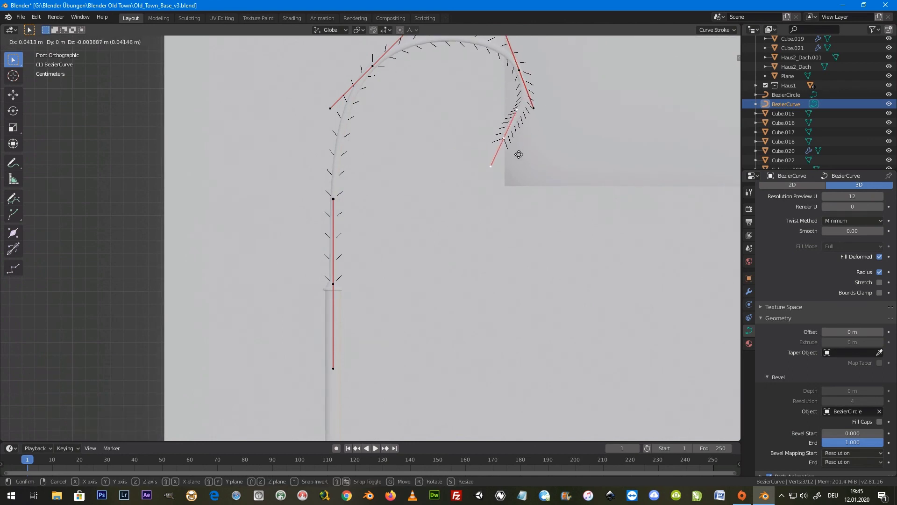
left_click(513, 154)
key("r")
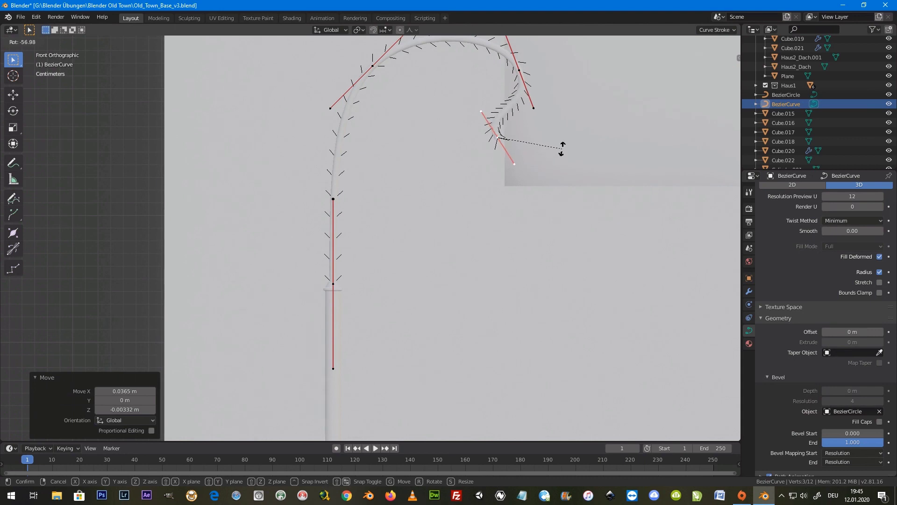
left_click(563, 142)
key("g")
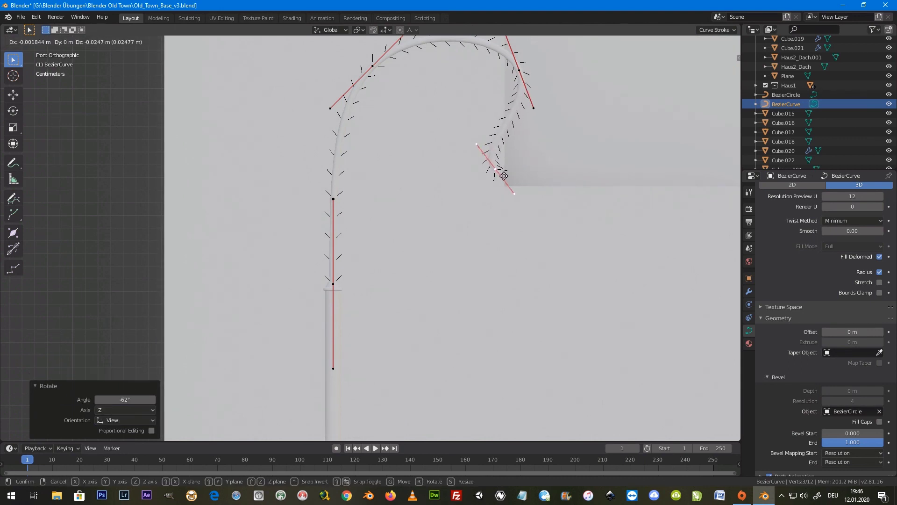
left_click(505, 169)
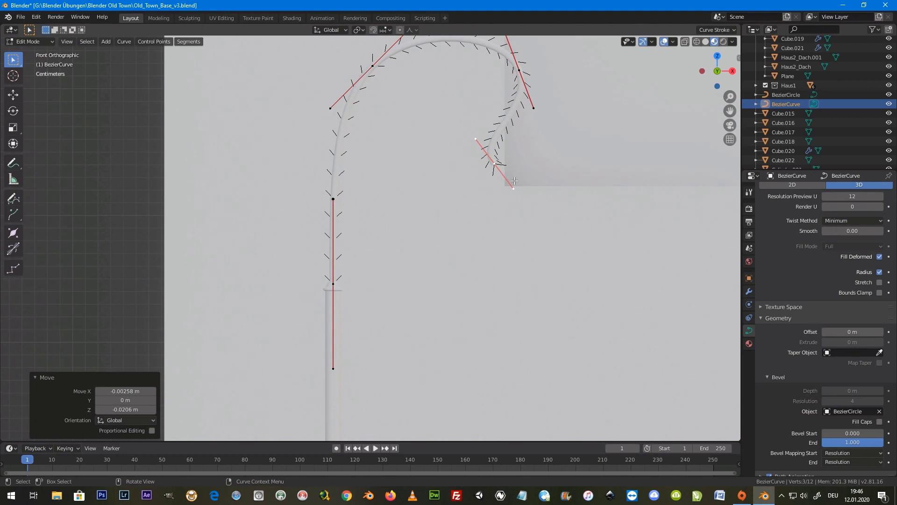
Step: Extrude another curl point to the right, rotate its handle to -111°, and reposition it
key("e")
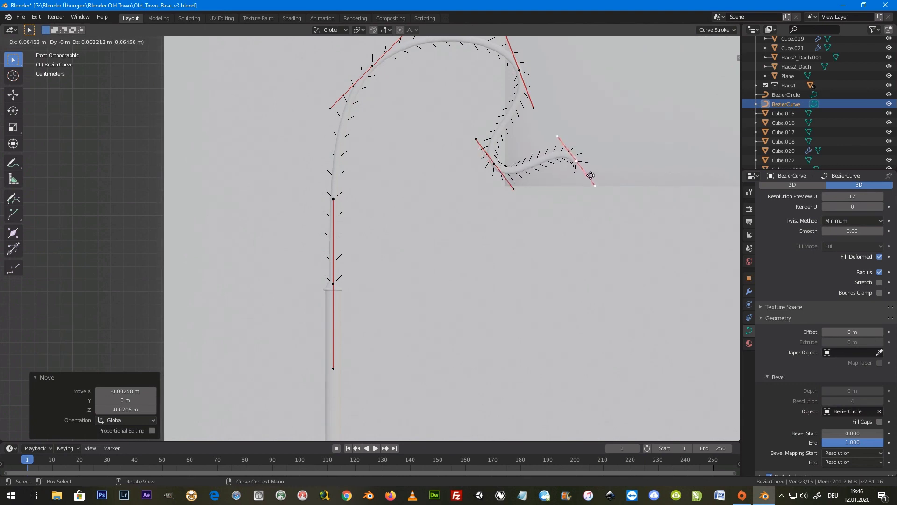
left_click(590, 180)
key("r")
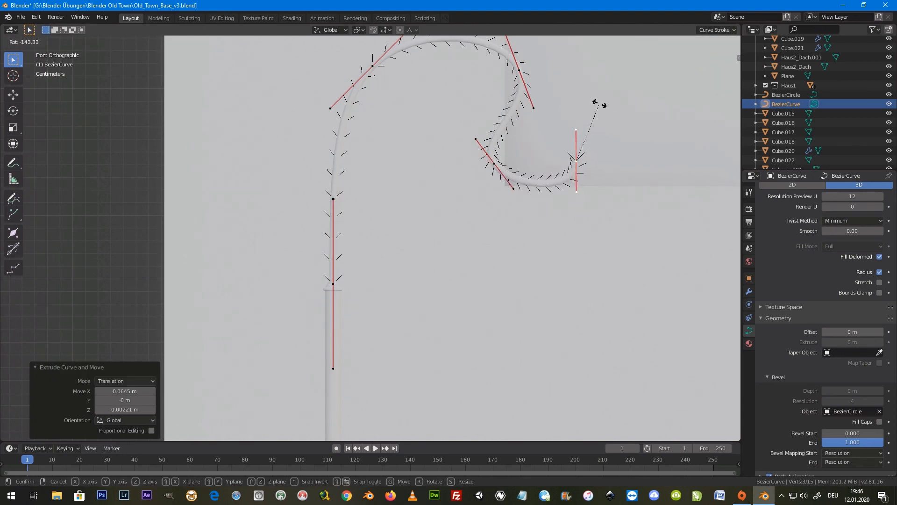
left_click(618, 131)
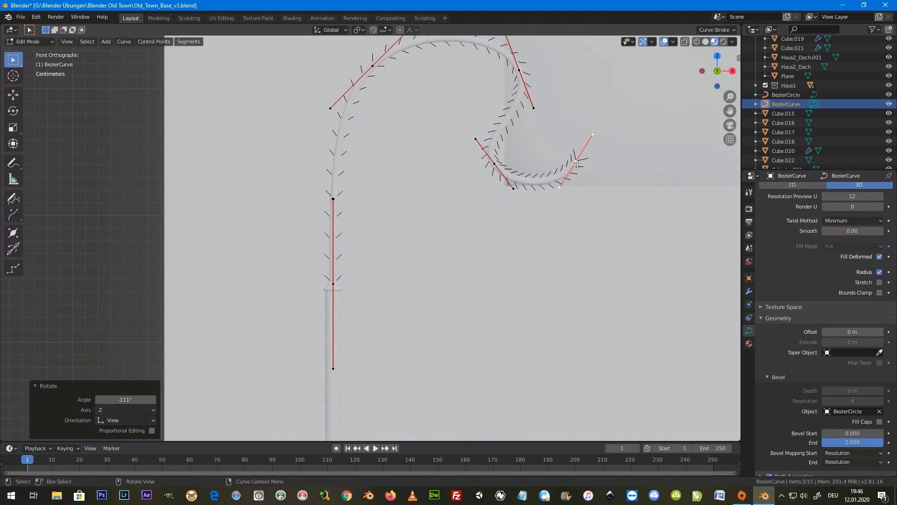
key("g")
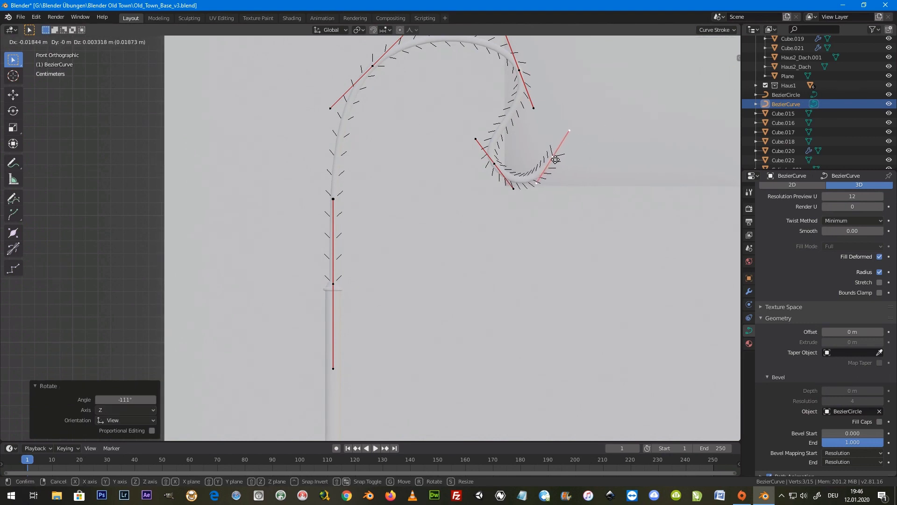
left_click(555, 160)
key("g")
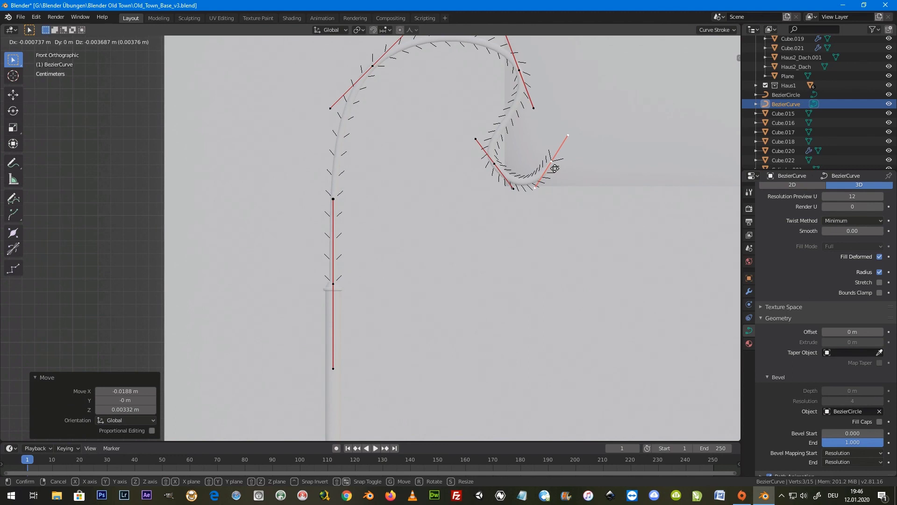
left_click(500, 168)
Step: Resize the end handle to 0.977, nudge it, and rotate the handles to tighten the curl
key("s")
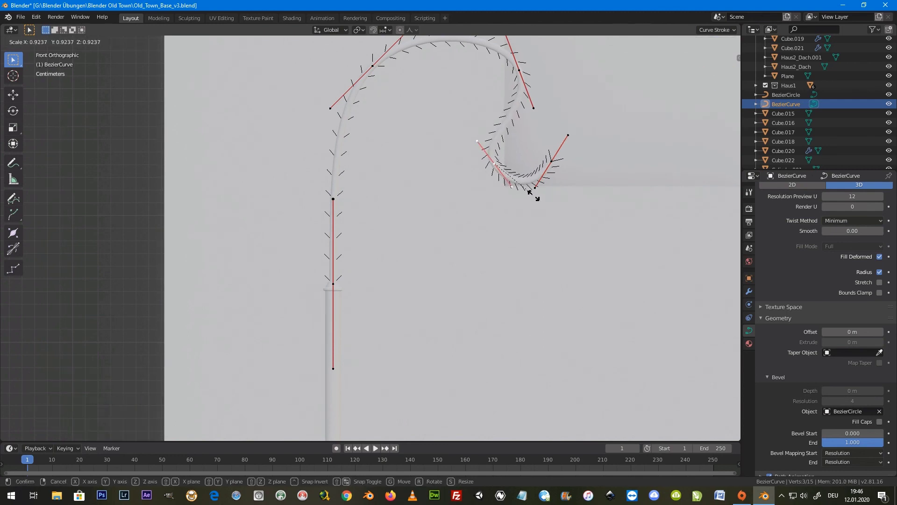
left_click(536, 198)
key("g")
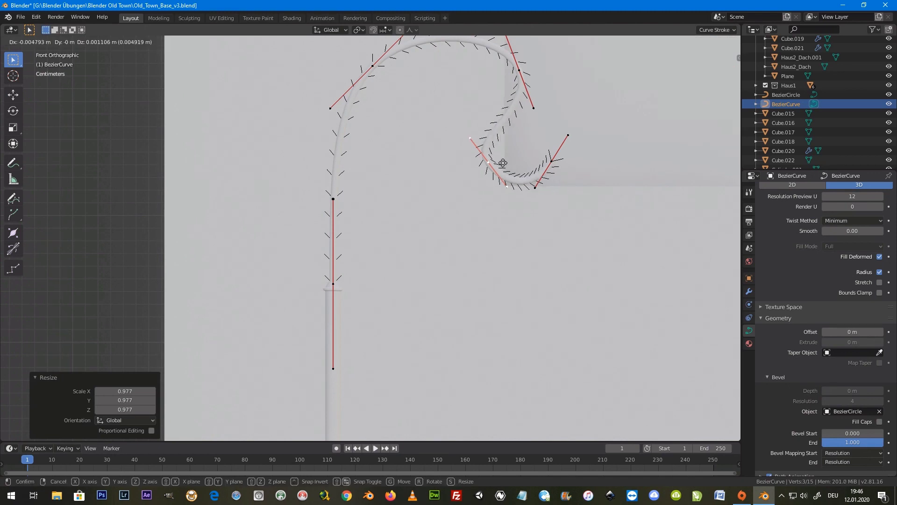
left_click(512, 165)
key("r")
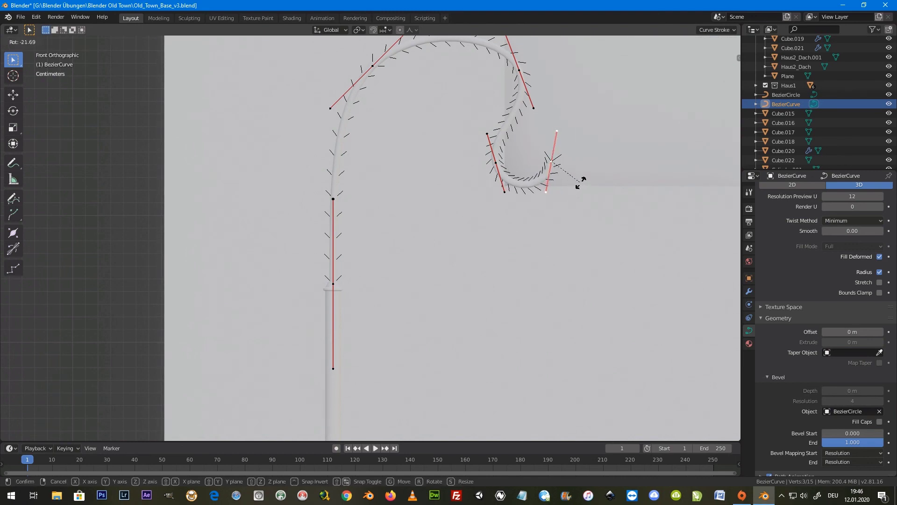
left_click(580, 186)
Step: Slightly rotate, lengthen and nudge left the handle at the hook's tip
left_click(504, 166)
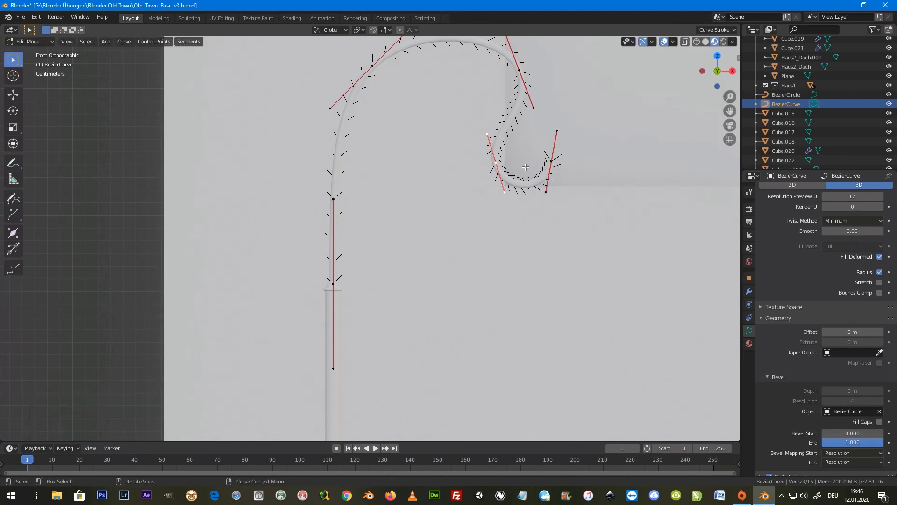
key("r")
key("s")
left_click(544, 173)
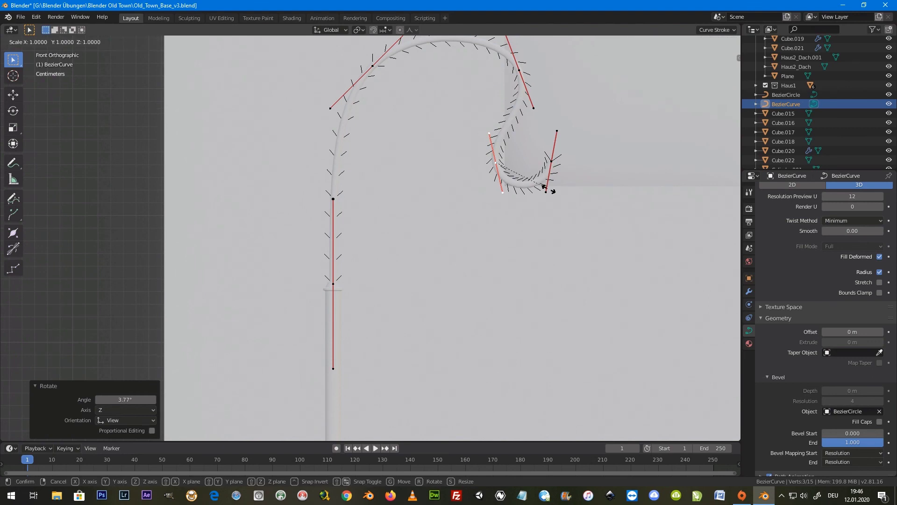
key("g")
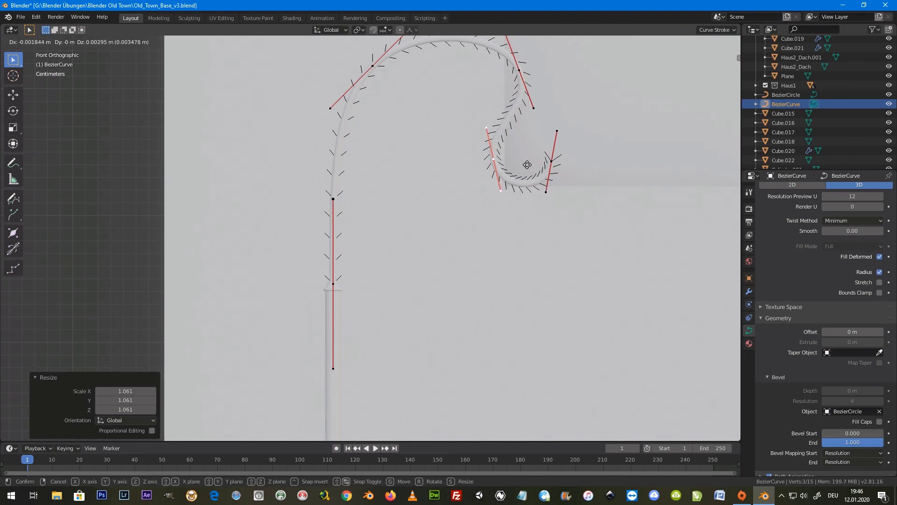
left_click(525, 167)
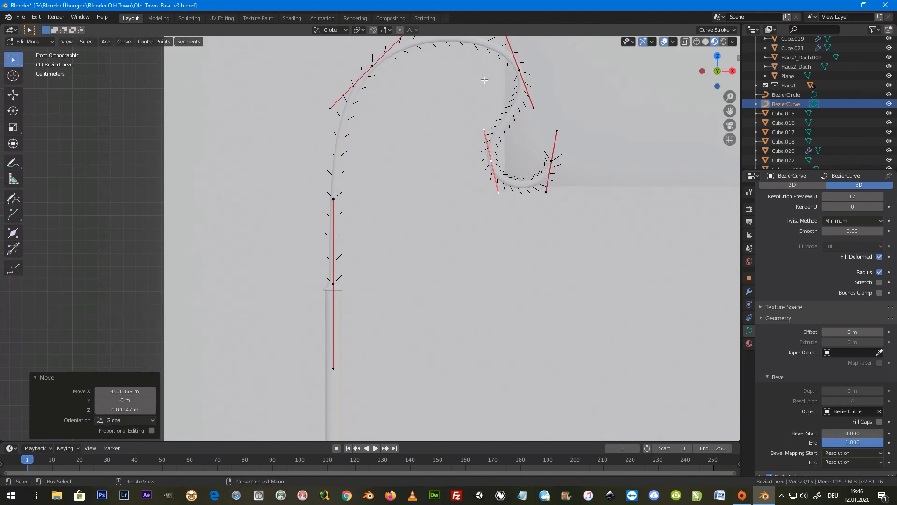
scroll(484, 81, "down", 2)
scroll(464, 159, "down", 2)
Step: Return to Object Mode and orbit into the street scene
key("Tab")
scroll(426, 187, "down", 2)
scroll(417, 210, "down", 1)
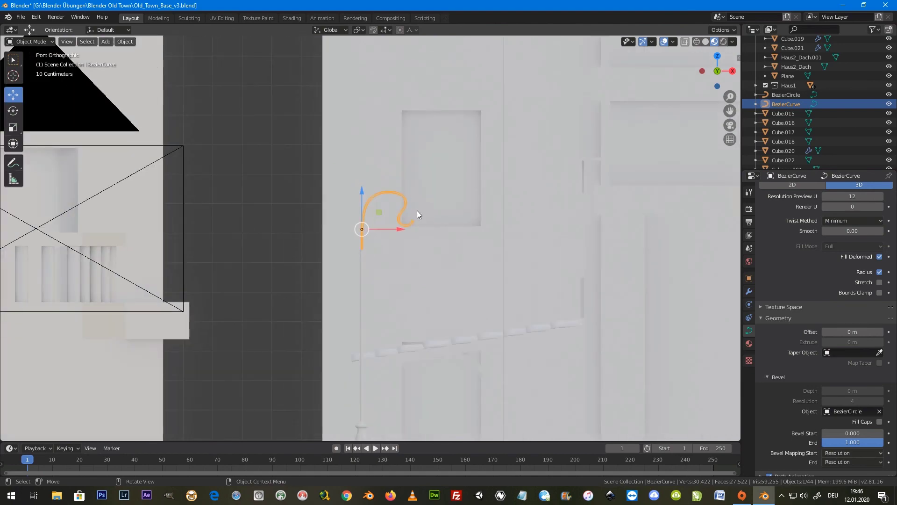
scroll(416, 214, "up", 2)
scroll(458, 205, "up", 2)
middle_click_drag(458, 205, 419, 224)
Step: Inspect the hooked post from street level and place the 3D cursor on the pavement for a new mesh
scroll(434, 216, "up", 4)
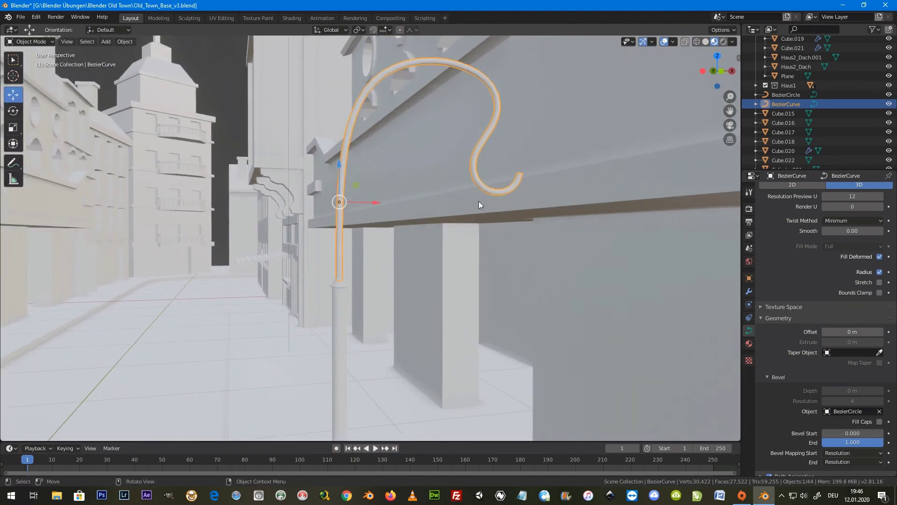
mouse_move(500, 195)
middle_mouse_down()
mouse_move(561, 180)
mouse_move(462, 201)
mouse_move(451, 193)
middle_mouse_up()
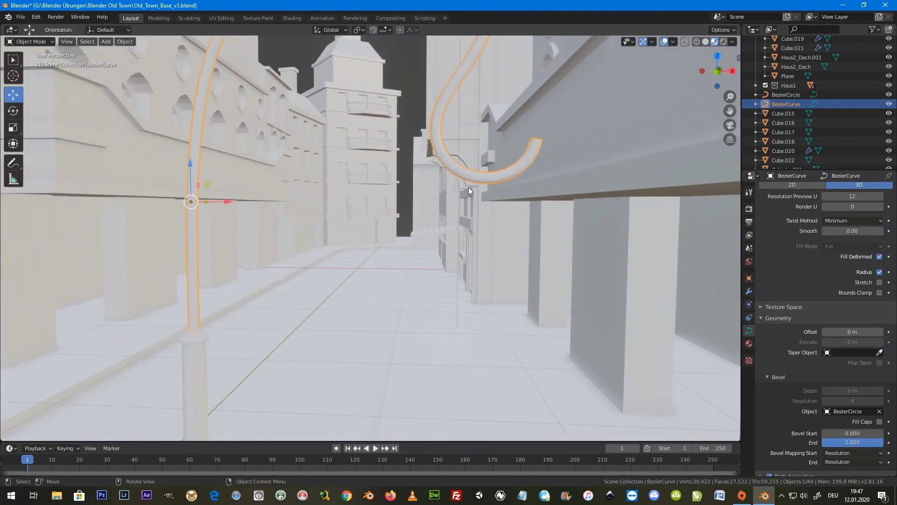
mouse_move(469, 187)
middle_mouse_down()
mouse_move(409, 226)
mouse_move(429, 249)
mouse_move(438, 286)
mouse_move(417, 270)
mouse_move(433, 301)
middle_mouse_up()
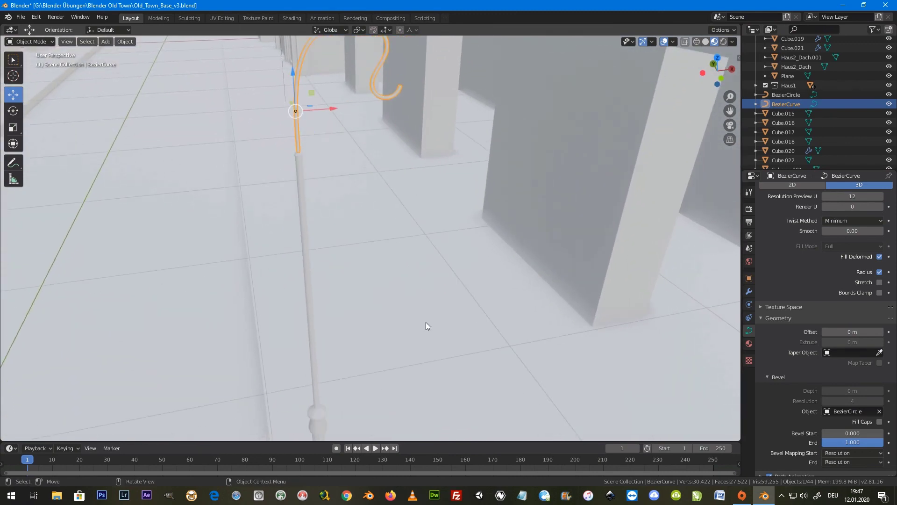
left_click(449, 334)
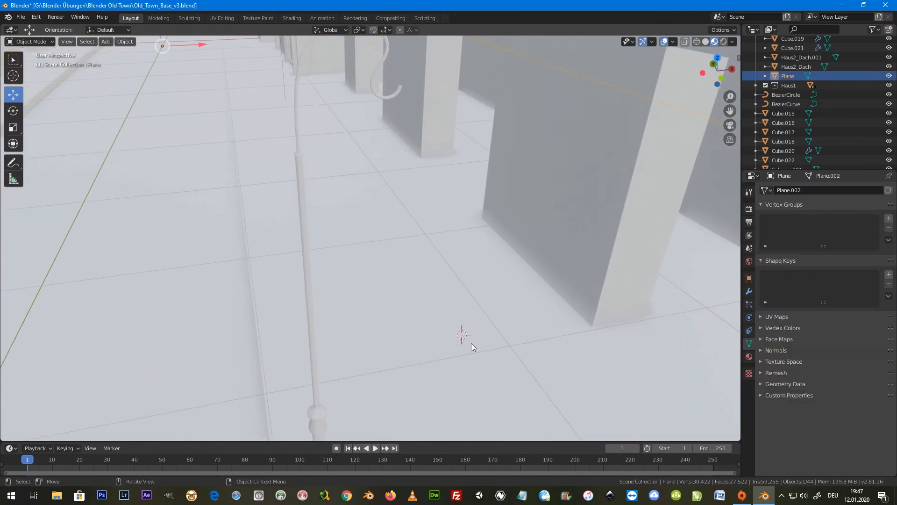
key("shift+a")
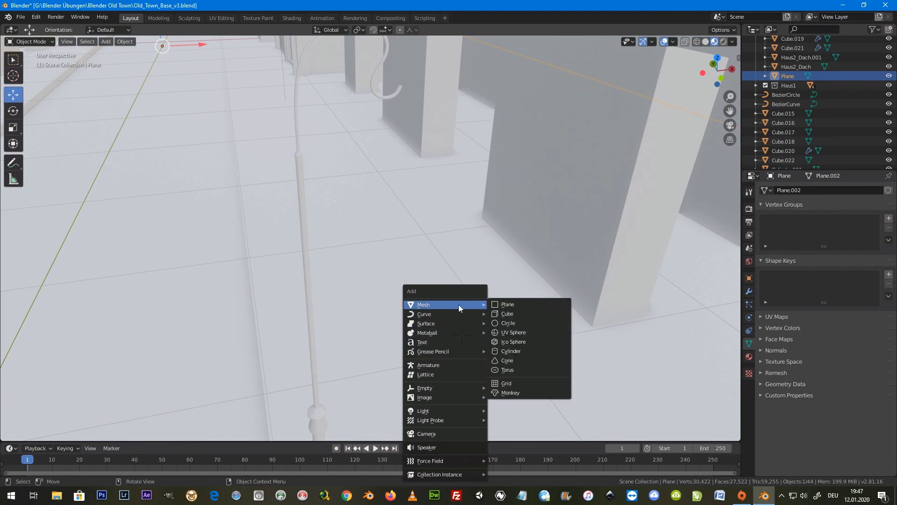
mouse_move(423, 305)
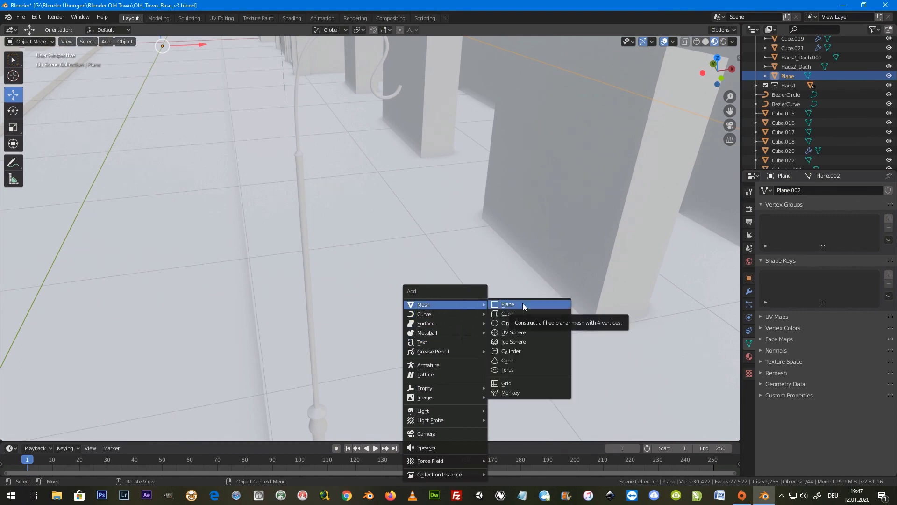
Step: Add a cylinder with 6 vertices, 0.08 m radius and 0.55 m depth
left_click(510, 351)
left_click(122, 322)
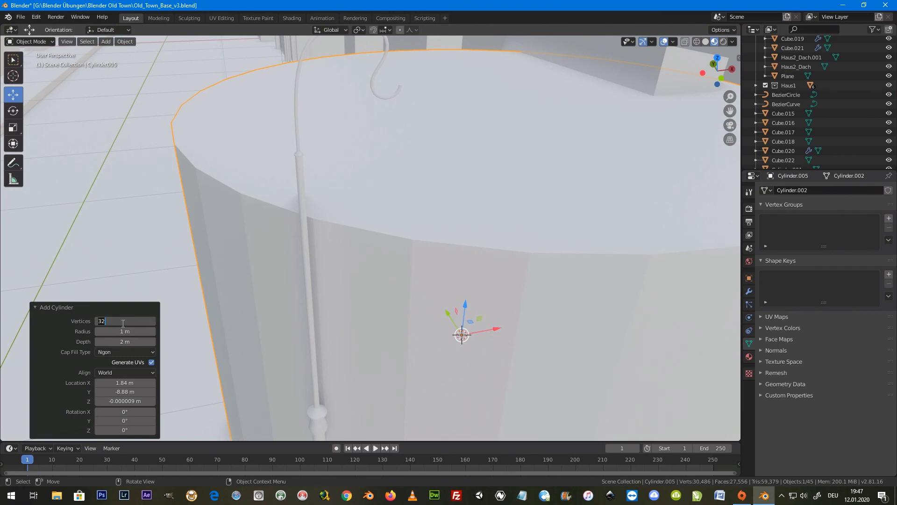
key("Return")
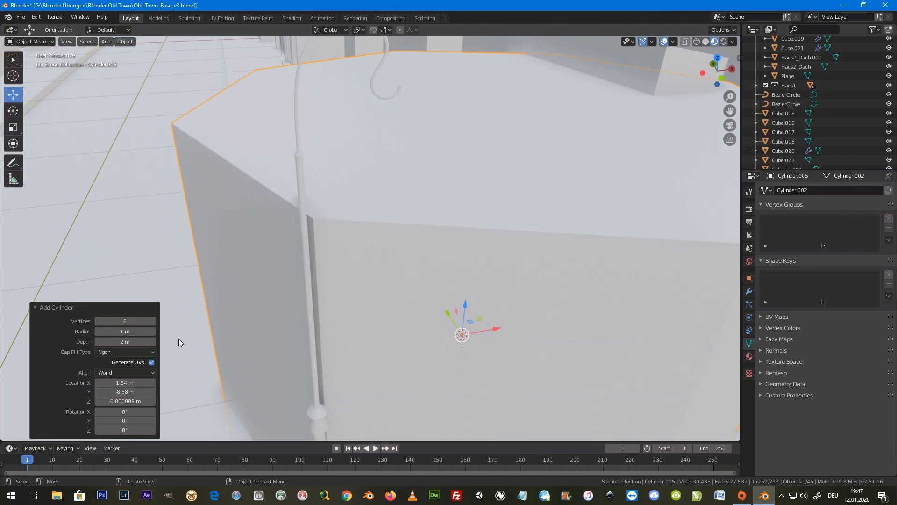
scroll(247, 323, "down", 2)
left_click(133, 321)
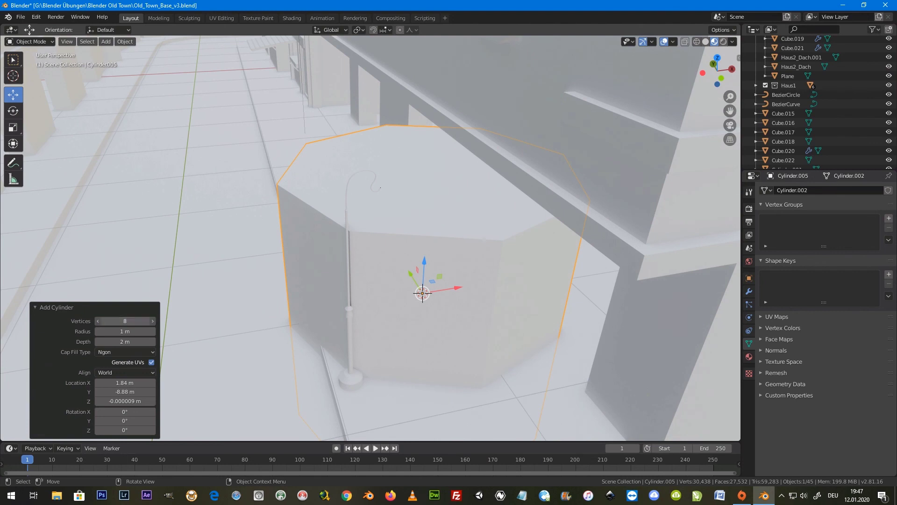
type("6")
key("Return")
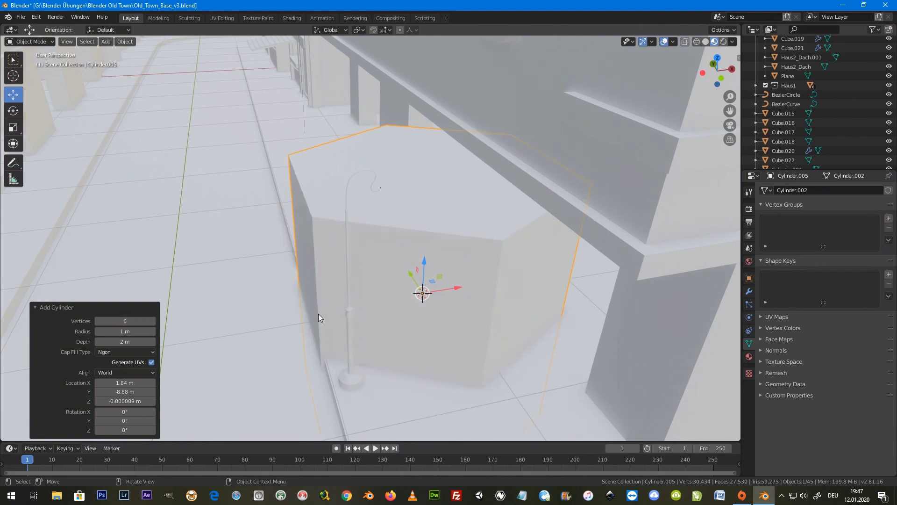
mouse_move(125, 330)
left_mouse_down()
mouse_move(85, 331)
mouse_move(96, 331)
left_mouse_up()
left_click(131, 342)
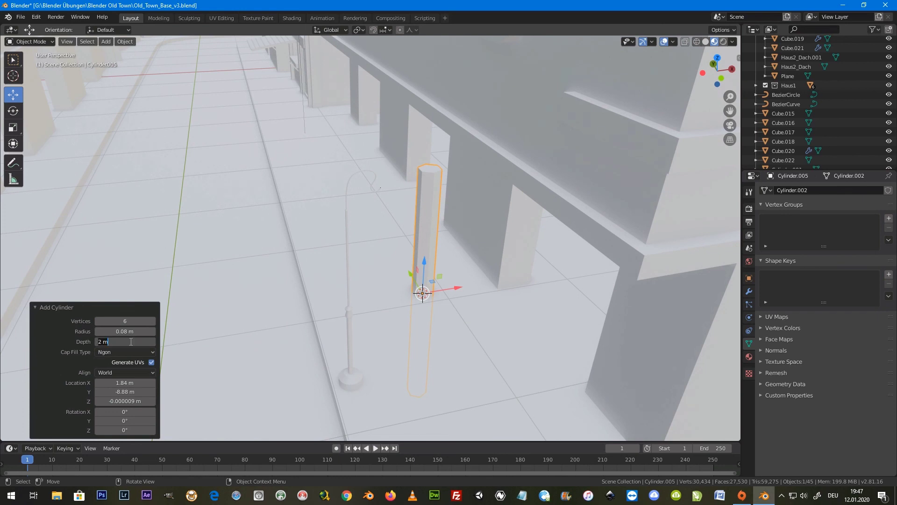
type("5")
key("Return")
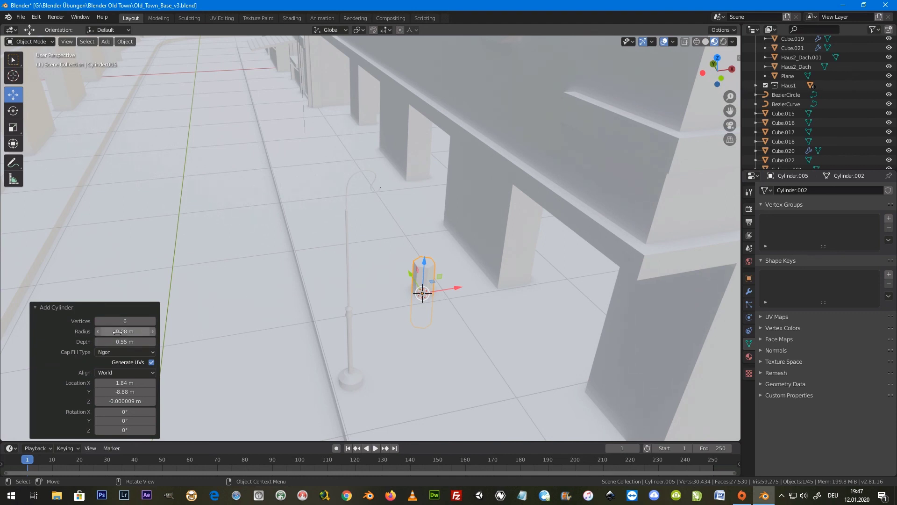
Step: Flatten the cylinder to 0.231 along Z and raise it 1.16 m to the hook's height
middle_click_drag(379, 277, 435, 272)
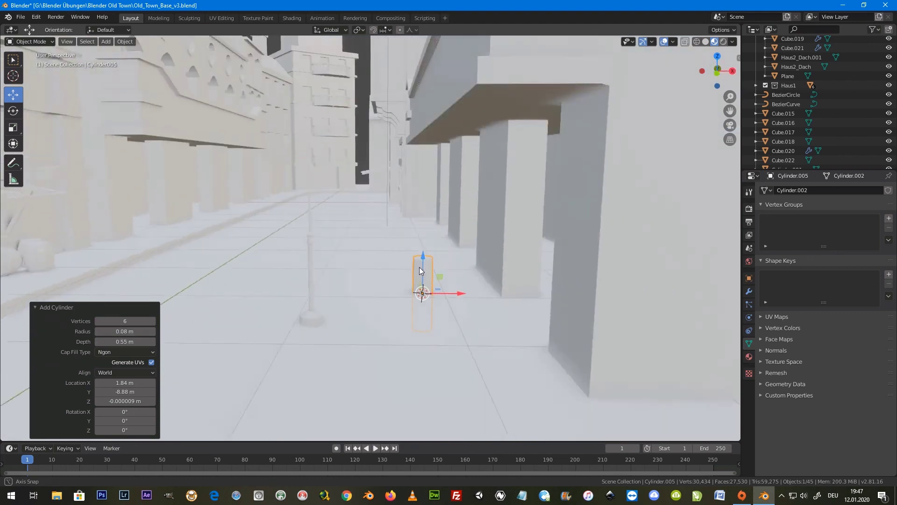
key("s")
key("z")
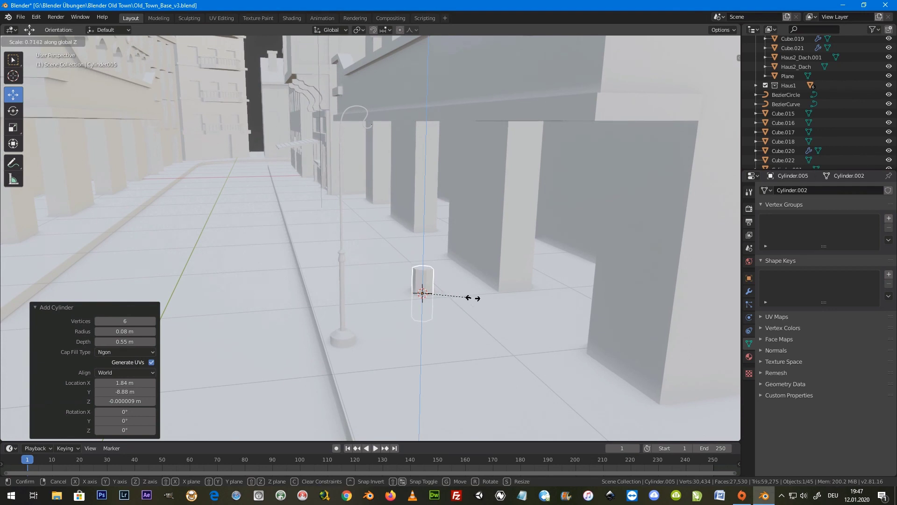
left_click(439, 295)
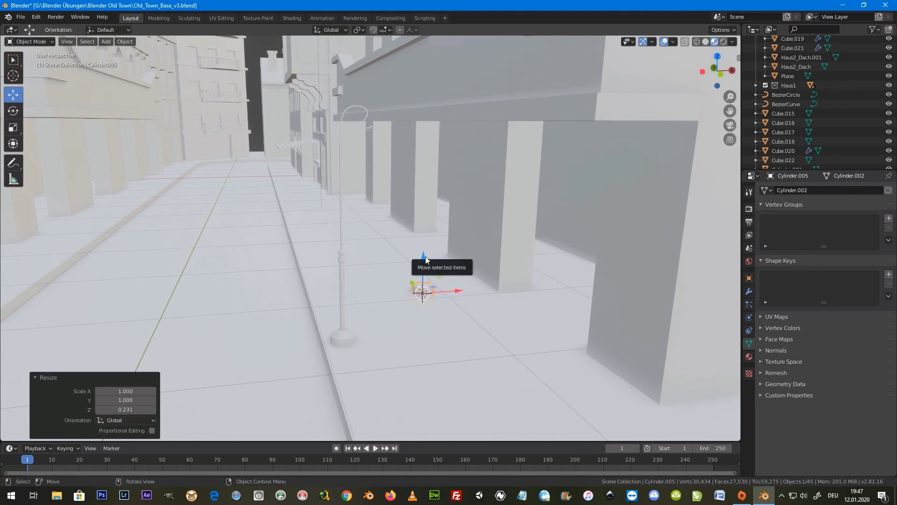
left_click_drag(422, 259, 417, 132)
left_click(426, 133)
Step: Shift the hexagonal lamp head along X and Y so it sits at the hook's tip
key("g")
key("x")
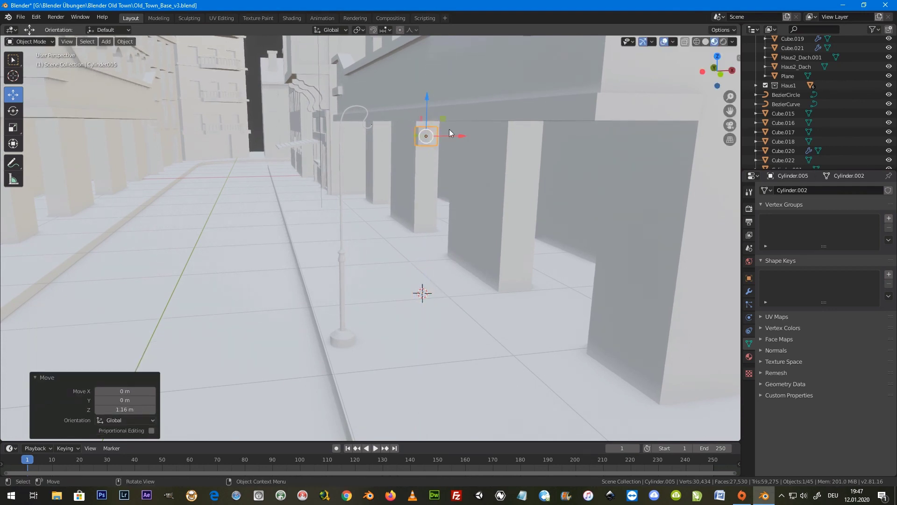
left_click(400, 146)
middle_click_drag(393, 153, 354, 121)
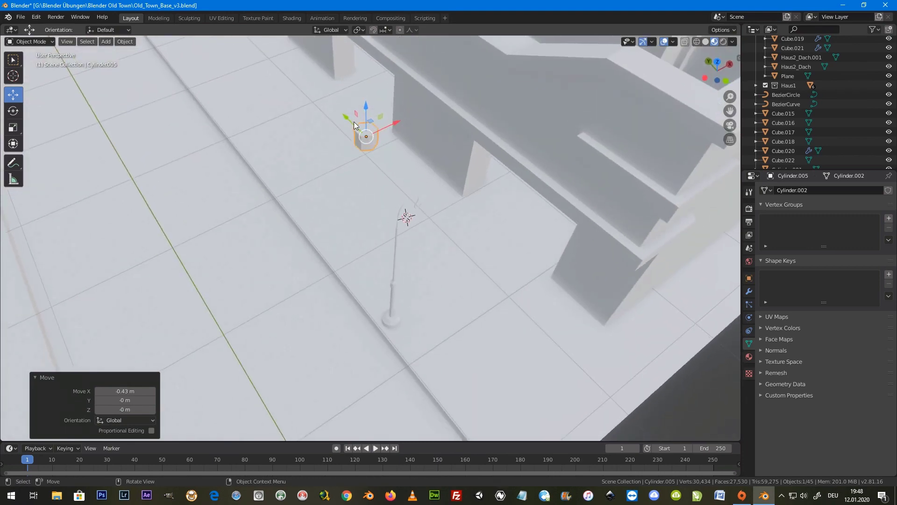
key("g")
key("x")
left_click(396, 201)
middle_click_drag(470, 208, 494, 183)
scroll(495, 182, "up", 2)
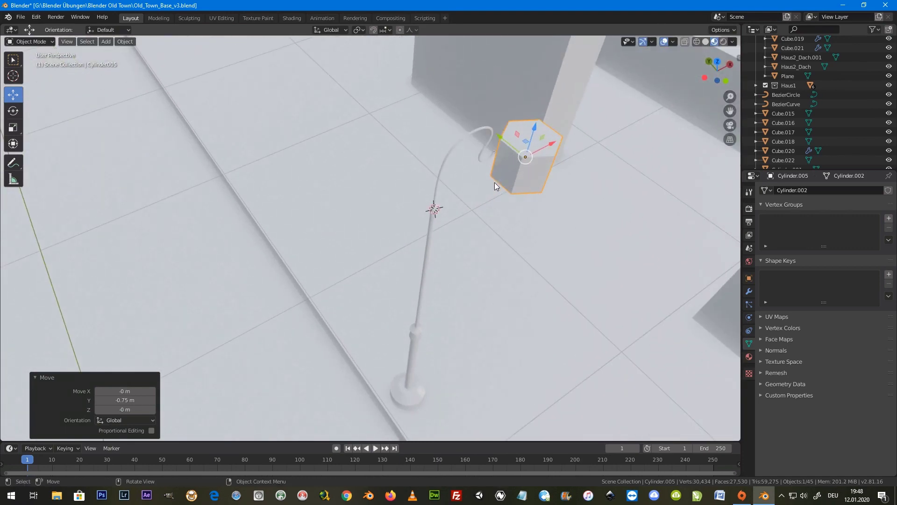